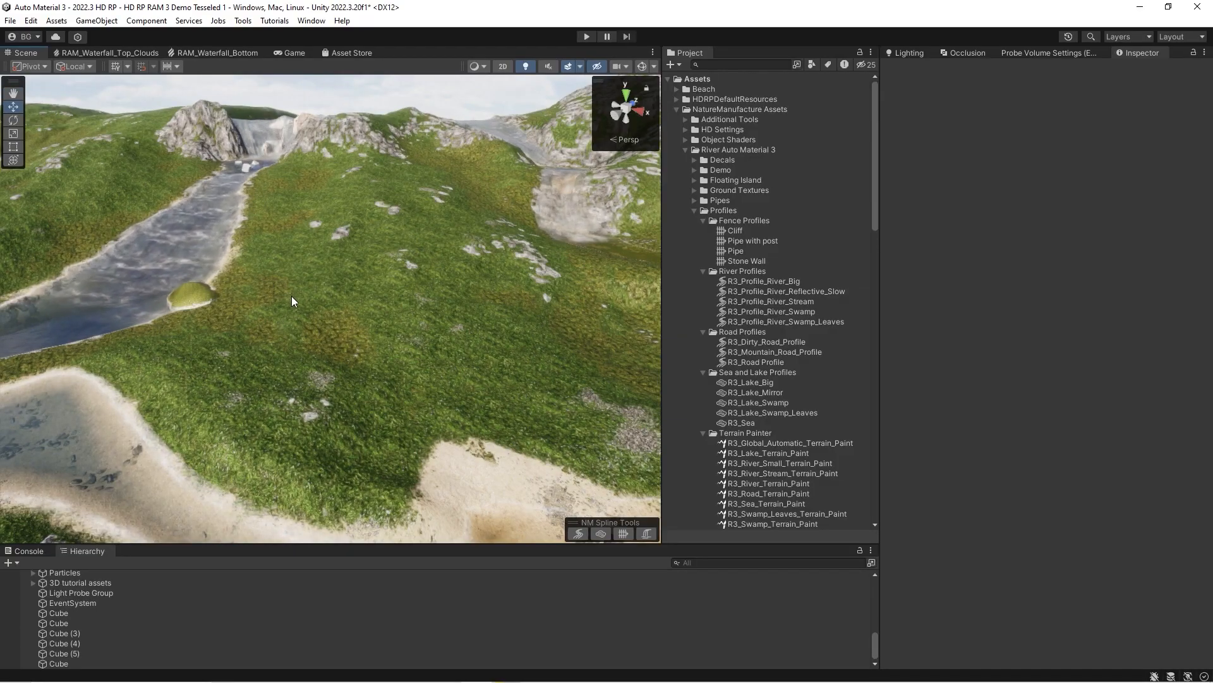
# Create a new NatureManufacture river spline object in the scene.
pyautogui.click(12, 560)
pyautogui.moveTo(68, 385)
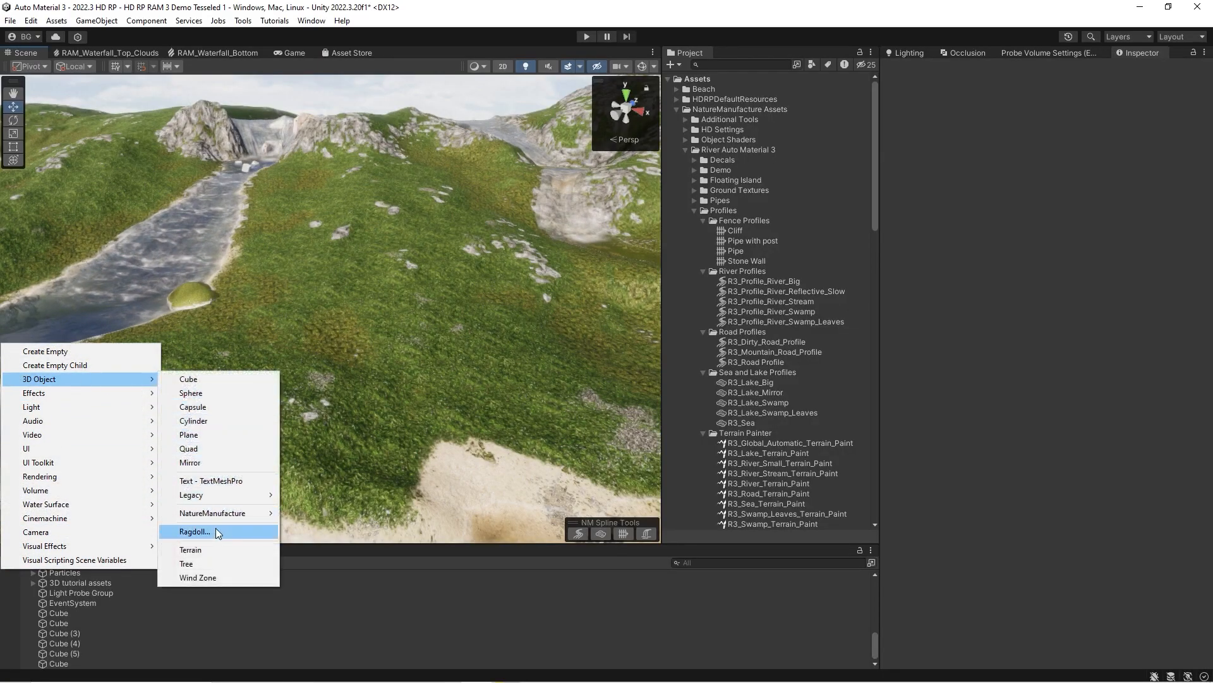
pyautogui.moveTo(218, 518)
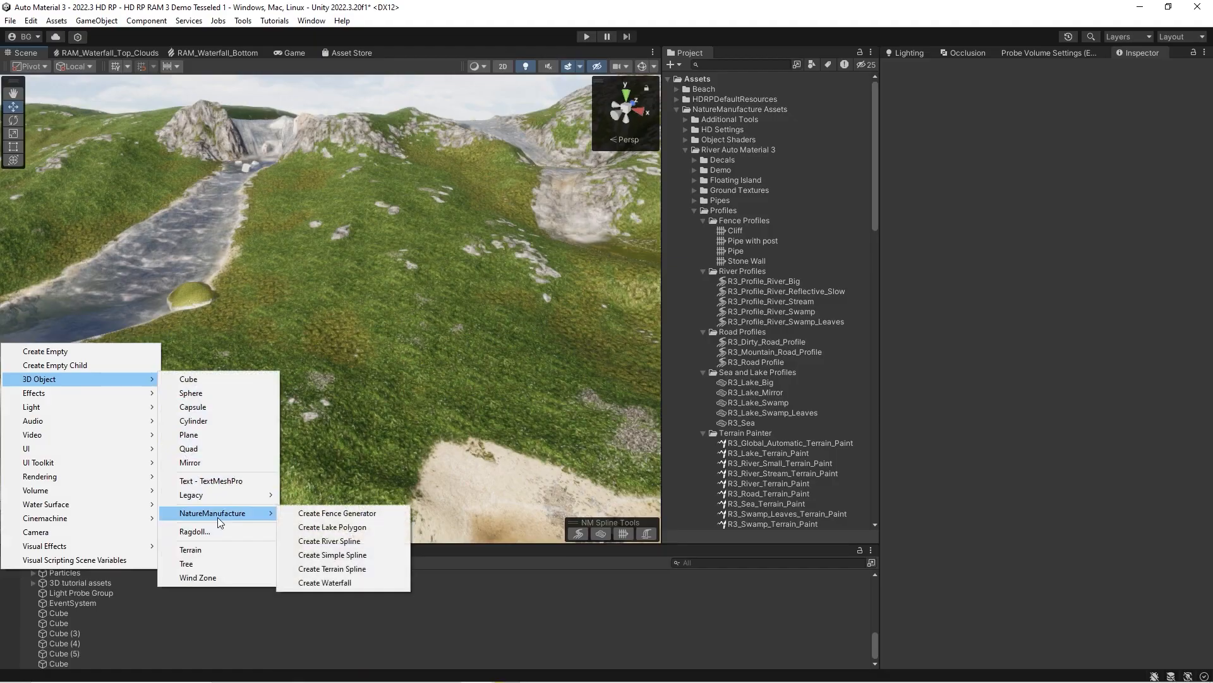
pyautogui.click(345, 542)
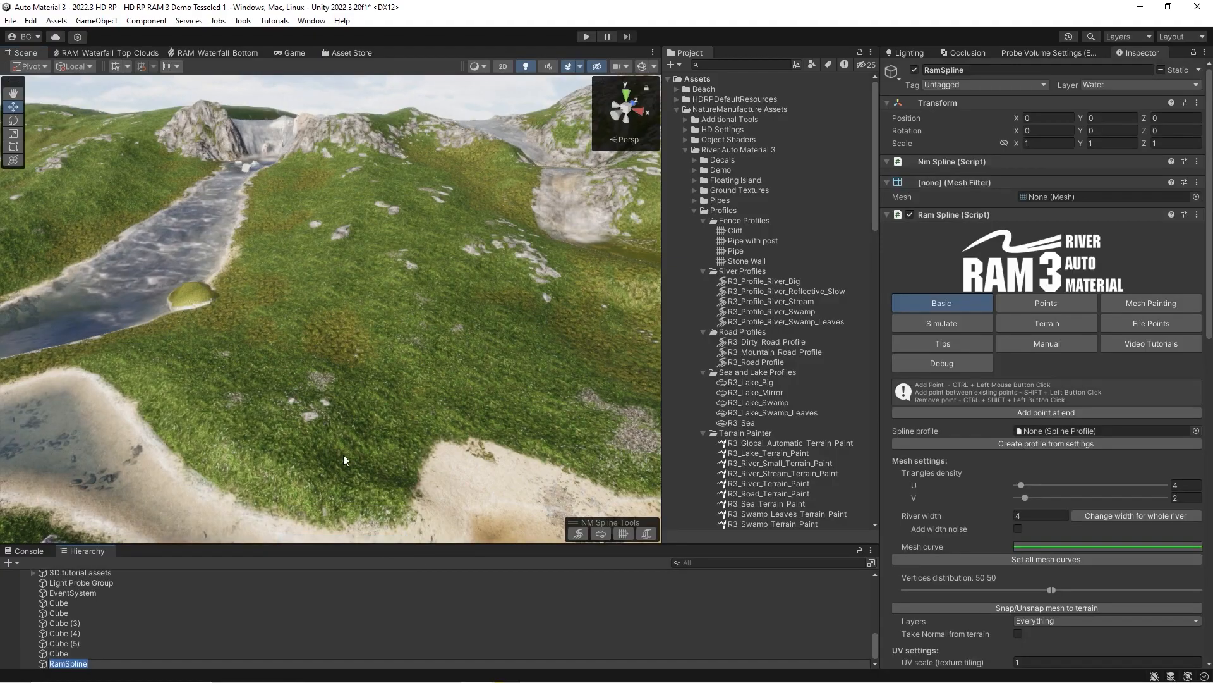
# Place five spline points down the grassy slope, from near the hilltop to the edge of the sand.
pyautogui.keyDown('ctrl'); pyautogui.click(360, 198); pyautogui.keyUp('ctrl')
pyautogui.keyDown('ctrl'); pyautogui.click(367, 233); pyautogui.keyUp('ctrl')
pyautogui.keyDown('ctrl'); pyautogui.click(347, 315); pyautogui.keyUp('ctrl')
pyautogui.keyDown('ctrl'); pyautogui.click(448, 393); pyautogui.keyUp('ctrl')
pyautogui.keyDown('ctrl'); pyautogui.click(543, 435); pyautogui.keyUp('ctrl')
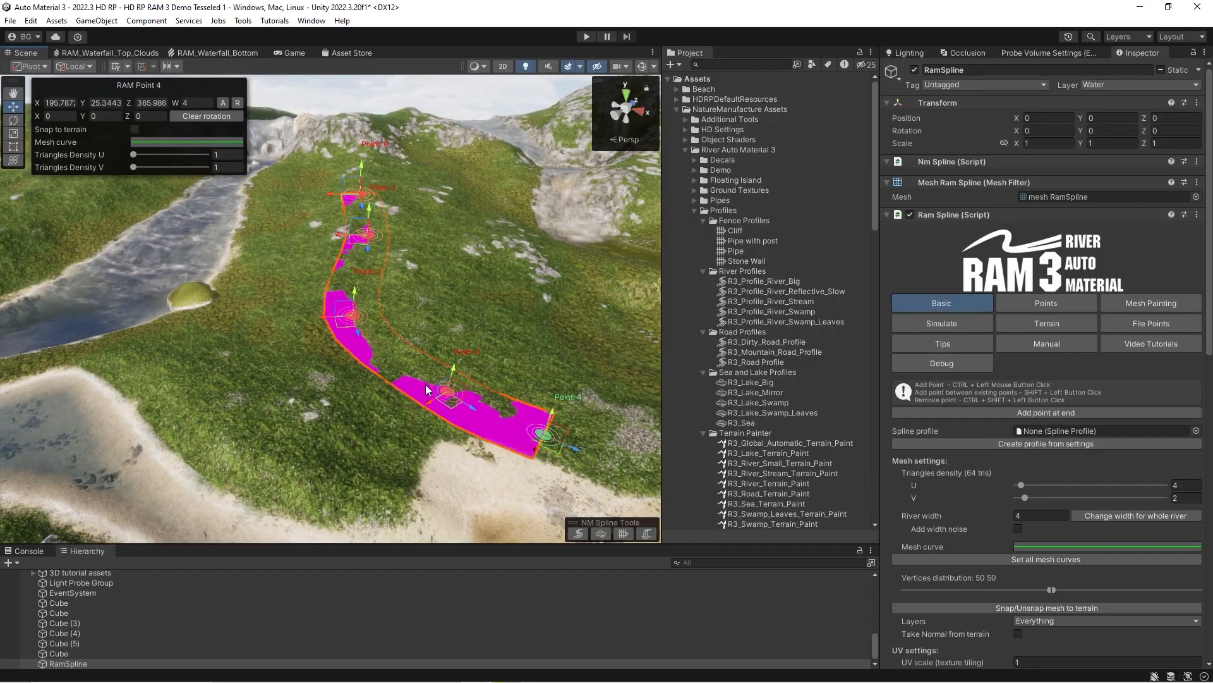
# Remove the third and last spline points and insert two new points in the middle to form an S-bend.
pyautogui.hotkey('ctrl', 'shift')
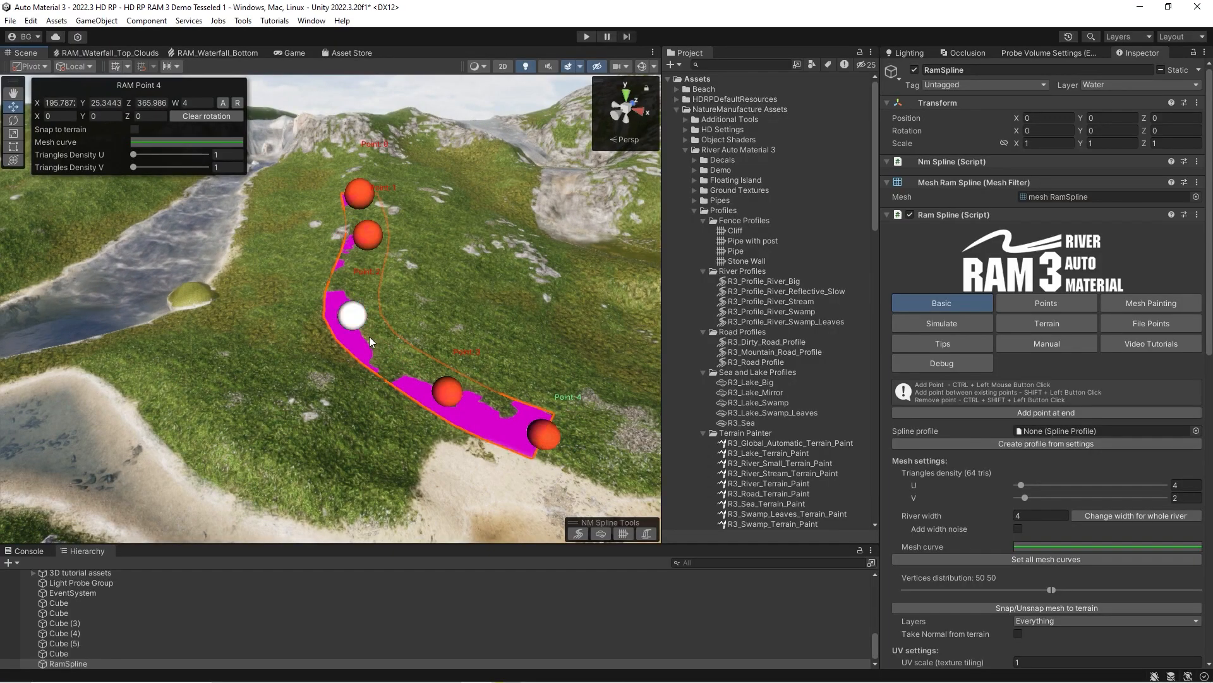
pyautogui.keyDown('ctrl'); pyautogui.keyDown('shift'); pyautogui.click(354, 316); pyautogui.keyUp('shift'); pyautogui.keyUp('ctrl')
pyautogui.keyDown('ctrl'); pyautogui.keyDown('shift'); pyautogui.click(544, 435); pyautogui.keyUp('shift'); pyautogui.keyUp('ctrl')
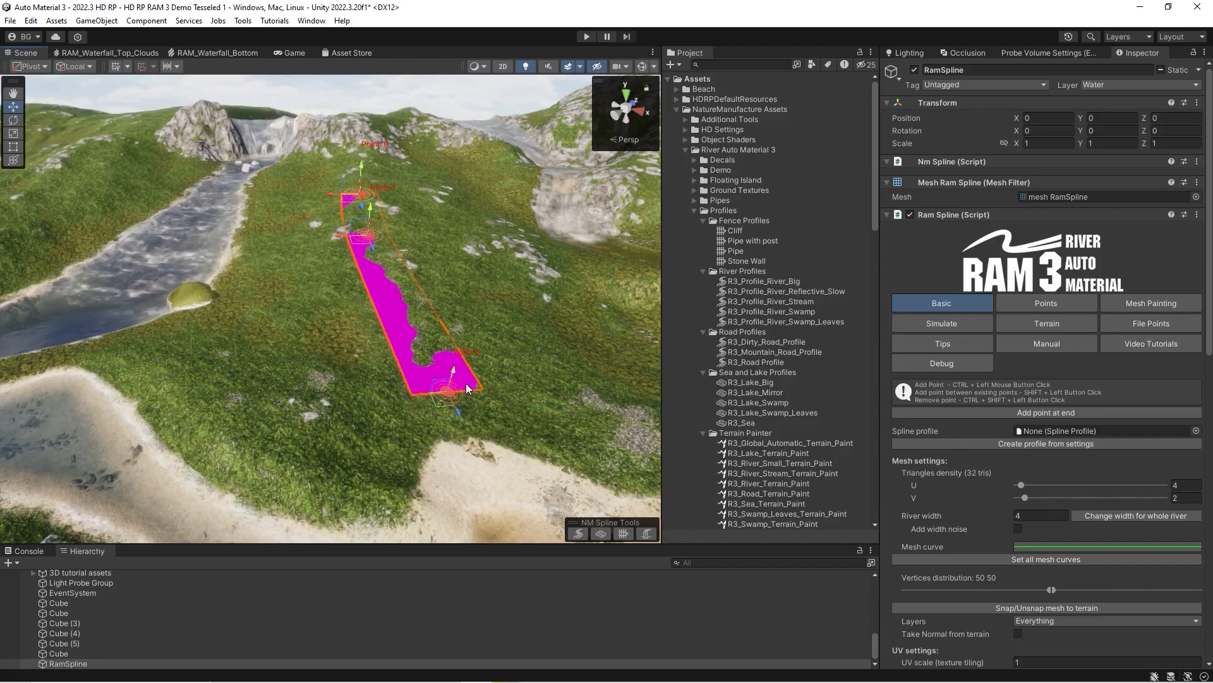
pyautogui.keyDown('shift'); pyautogui.click(327, 312); pyautogui.keyUp('shift')
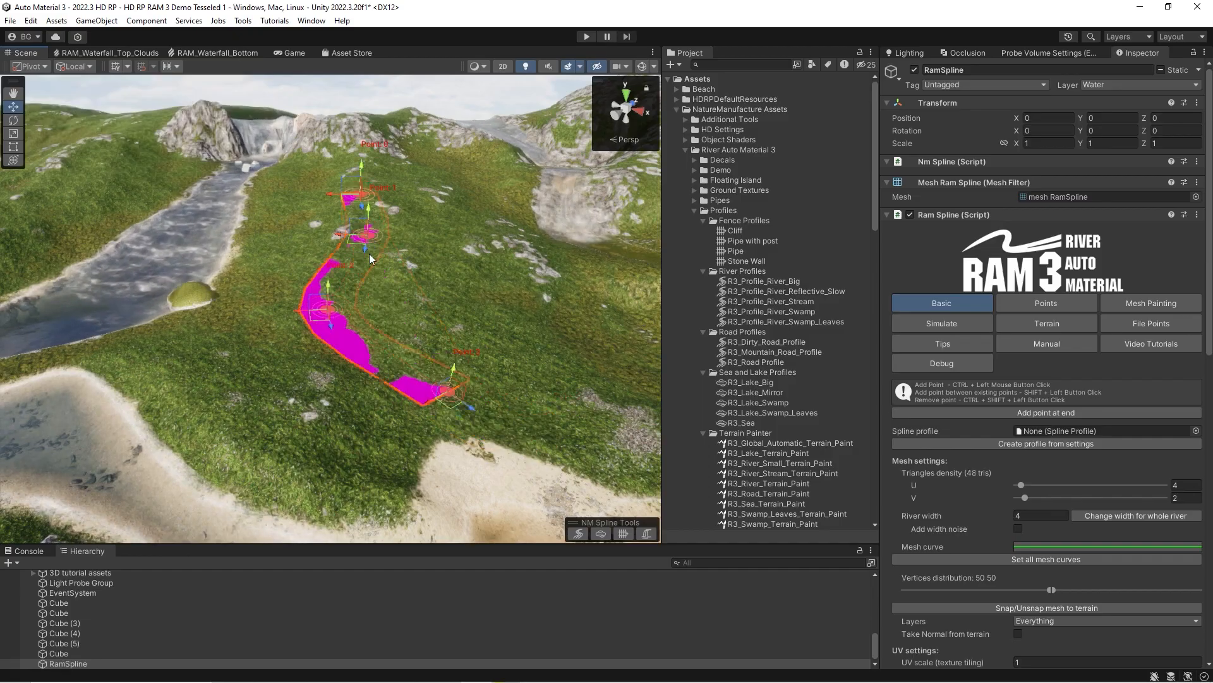
pyautogui.keyDown('shift'); pyautogui.click(404, 269); pyautogui.keyUp('shift')
# Reposition the lower spline points to widen the bend and rotate point 3 slightly.
pyautogui.moveTo(471, 409); pyautogui.dragTo(493, 428)
pyautogui.moveTo(370, 378); pyautogui.dragTo(324, 343, button='right')
pyautogui.moveTo(334, 293)
pyautogui.mouseDown()
pyautogui.moveTo(334, 254)
pyautogui.moveTo(323, 308)
pyautogui.mouseUp()
pyautogui.press('e')
pyautogui.moveTo(323, 309); pyautogui.dragTo(323, 338, button='right')
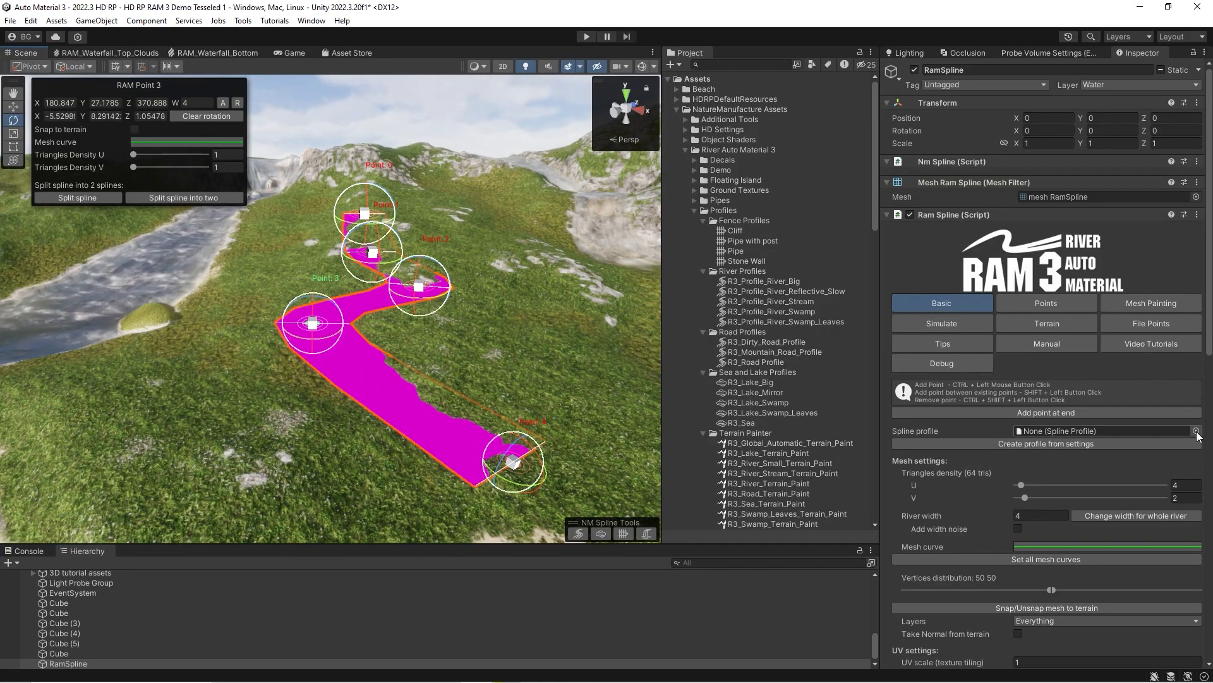
# Preview the available spline profiles on the spline and assign R3_Road Profile.
pyautogui.click(1196, 431)
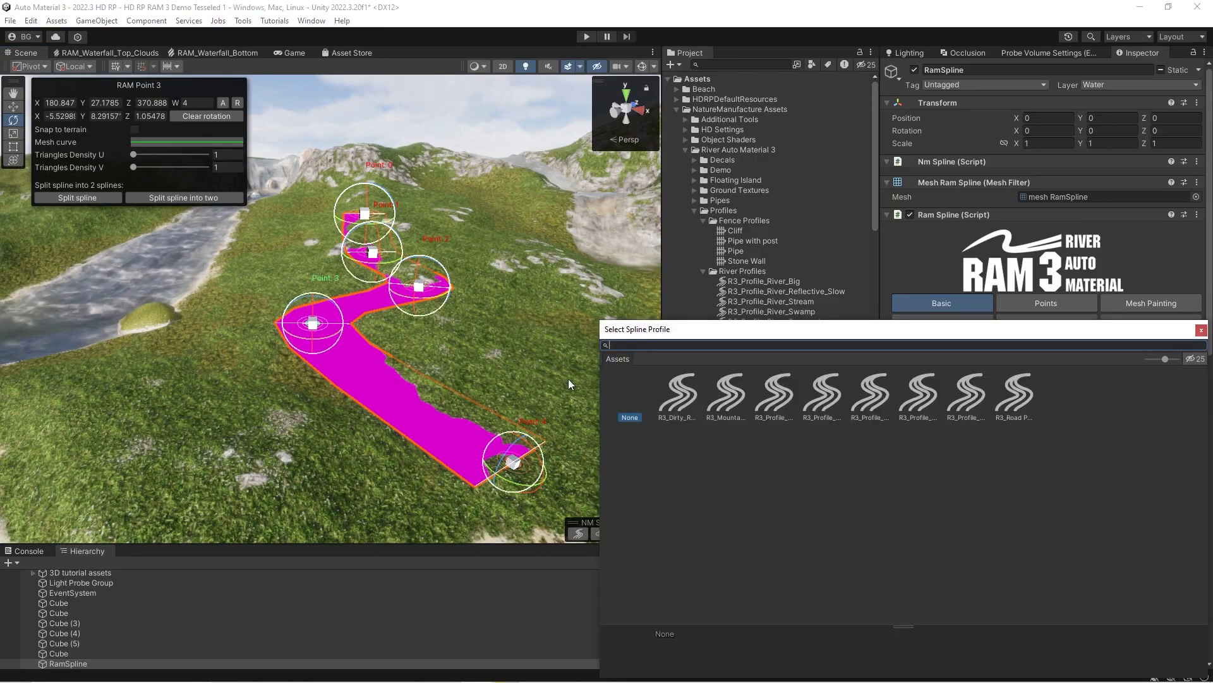
pyautogui.click(677, 392)
pyautogui.click(722, 397)
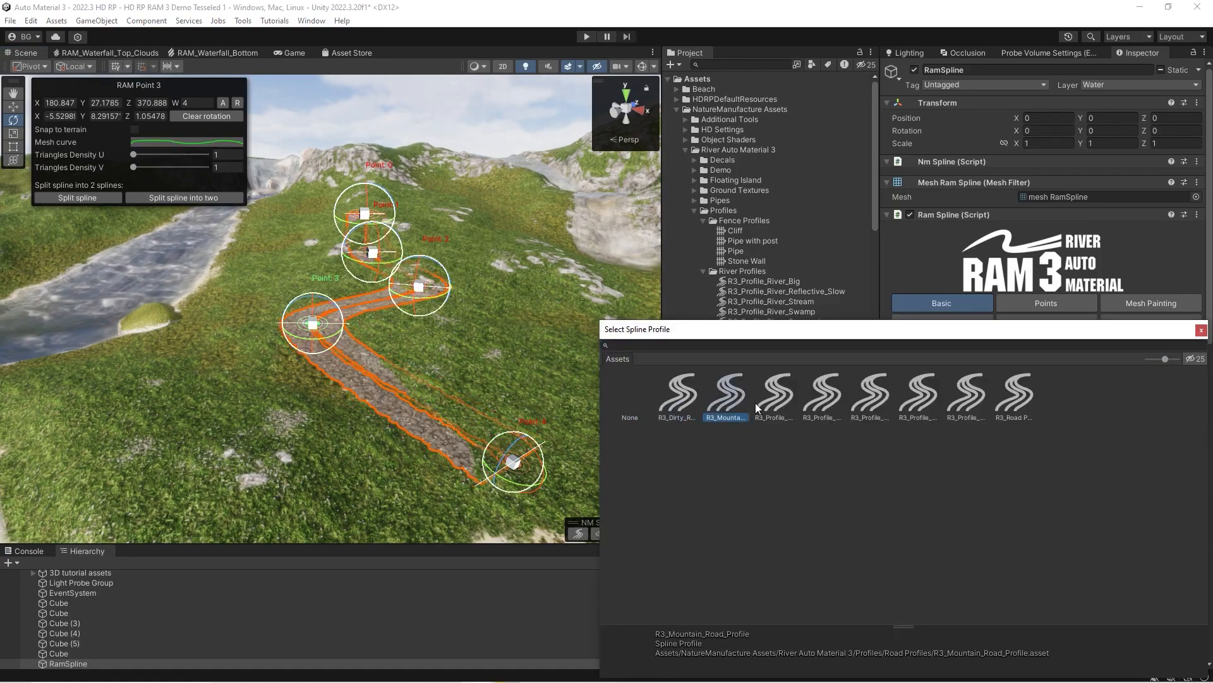
pyautogui.click(773, 396)
pyautogui.click(820, 396)
pyautogui.click(864, 405)
pyautogui.click(905, 407)
pyautogui.click(966, 405)
pyautogui.doubleClick(1012, 397)
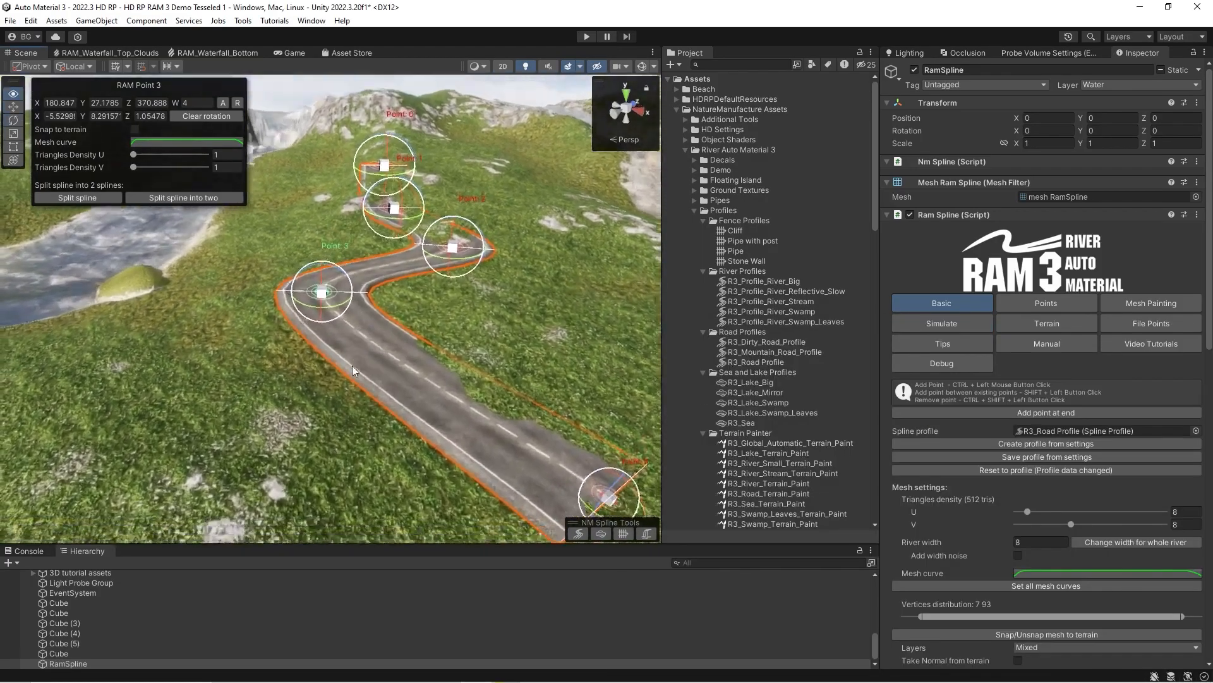
# Set the road mesh's vertices distribution to 50 50.
pyautogui.scroll(-2, 969, 533)
pyautogui.moveTo(920, 549); pyautogui.dragTo(1053, 549)
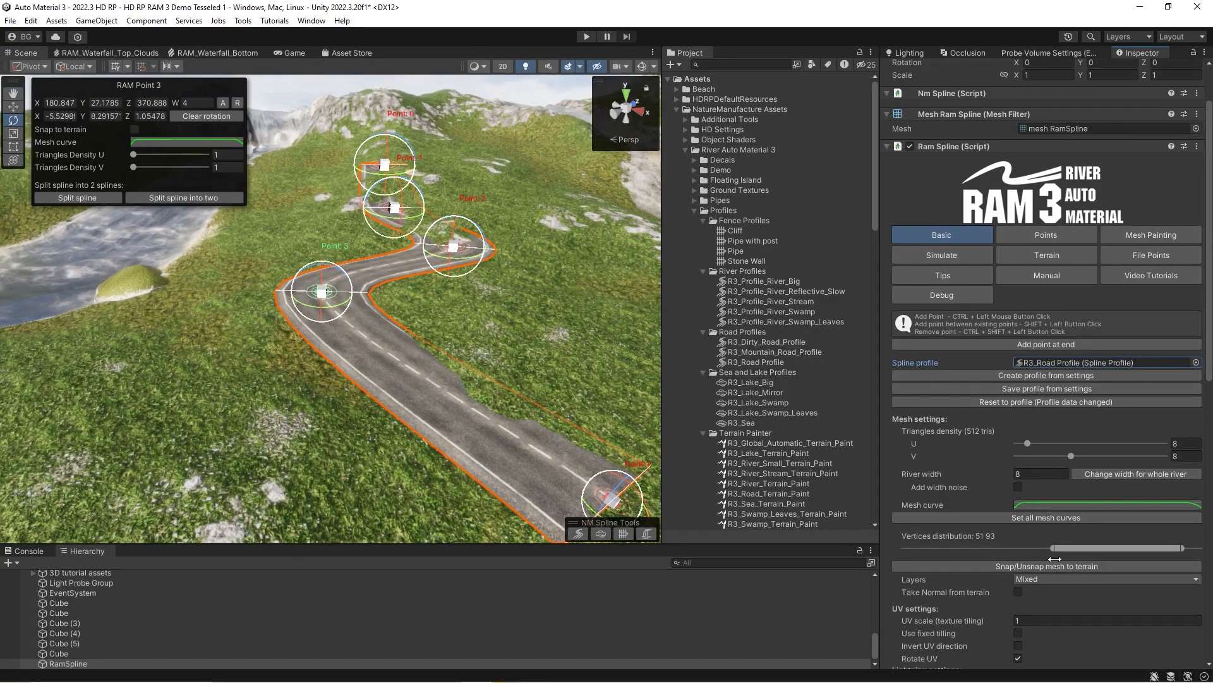
pyautogui.moveTo(1181, 548); pyautogui.dragTo(1068, 549)
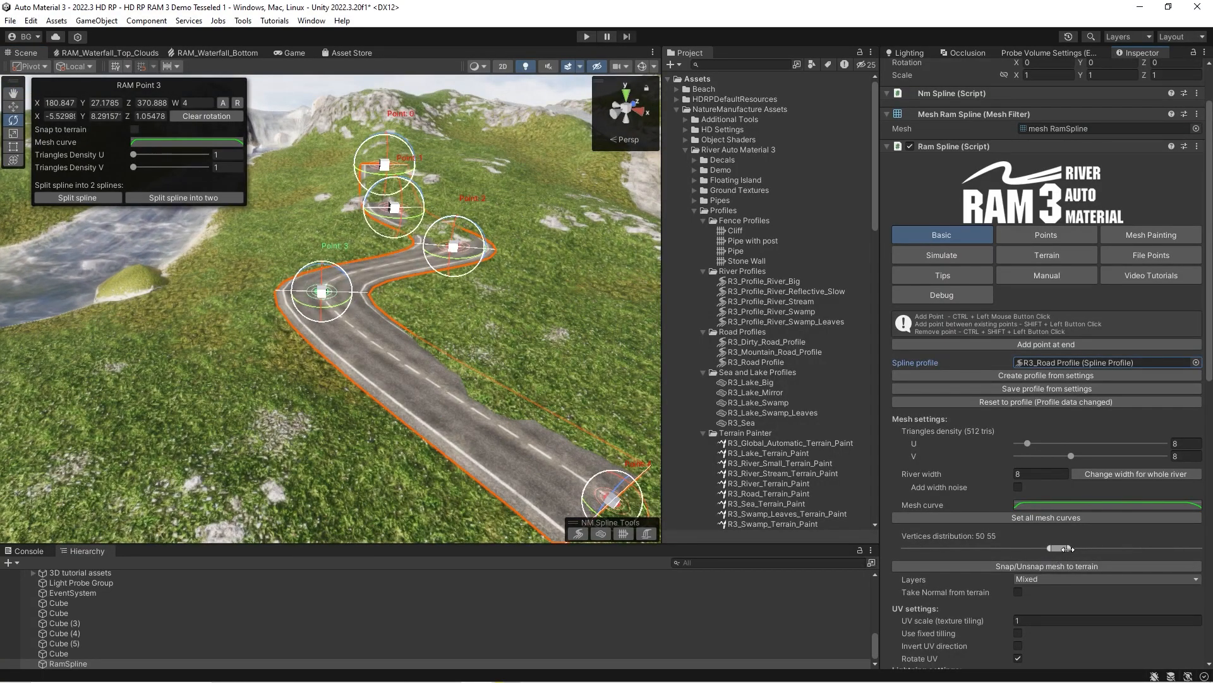
pyautogui.moveTo(245, 383); pyautogui.dragTo(258, 429, button='right')
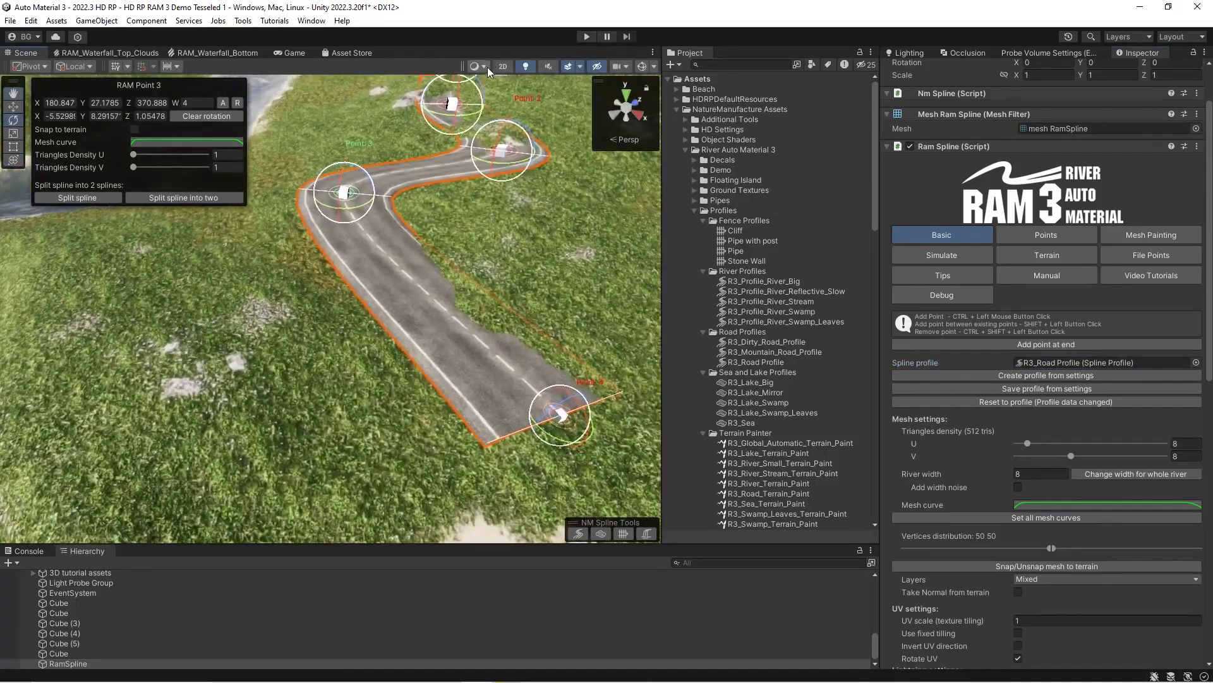
# Show the scene in wireframe and raise the last two spline points above the terrain.
pyautogui.click(482, 67)
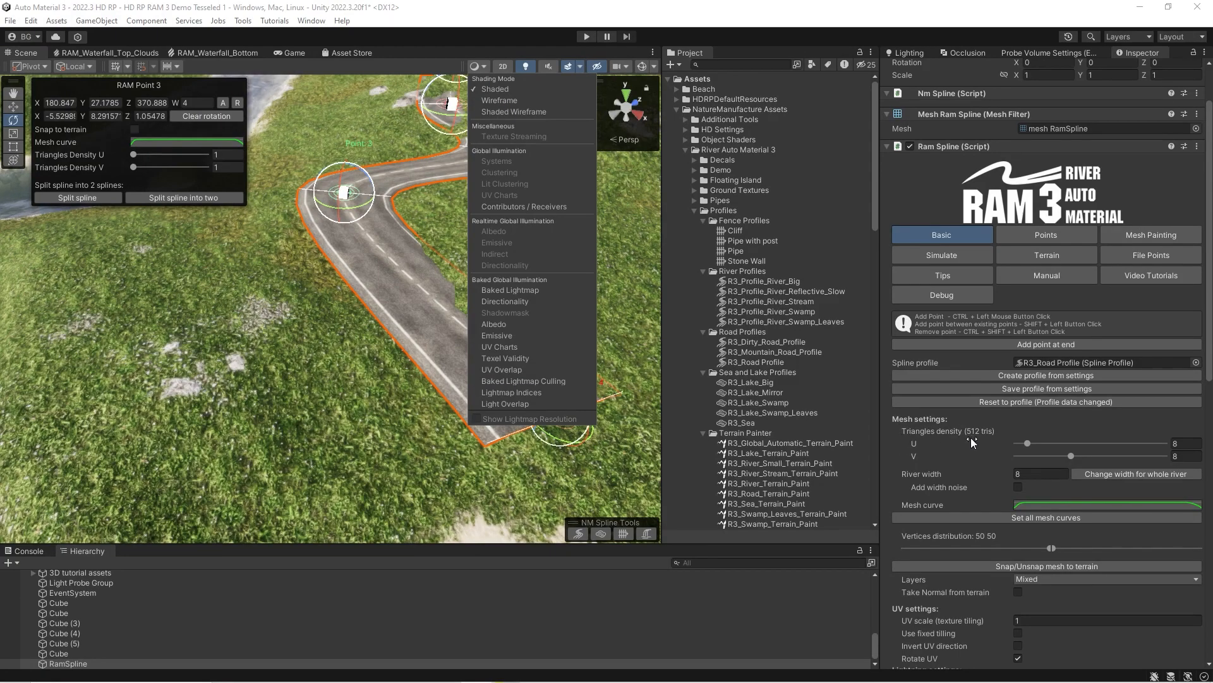
pyautogui.click(499, 100)
pyautogui.moveTo(366, 215)
pyautogui.mouseDown(button='right')
pyautogui.moveTo(352, 228)
pyautogui.moveTo(430, 249)
pyautogui.moveTo(417, 269)
pyautogui.mouseUp(button='right')
pyautogui.press('s')
pyautogui.press('w')
pyautogui.moveTo(224, 271); pyautogui.dragTo(278, 177)
pyautogui.moveTo(379, 219); pyautogui.dragTo(569, 369, button='right')
pyautogui.press('w')
pyautogui.moveTo(489, 371); pyautogui.dragTo(704, 251)
pyautogui.moveTo(417, 272)
pyautogui.mouseDown(button='right')
pyautogui.moveTo(482, 249)
pyautogui.moveTo(402, 269)
pyautogui.mouseUp(button='right')
pyautogui.press('w')
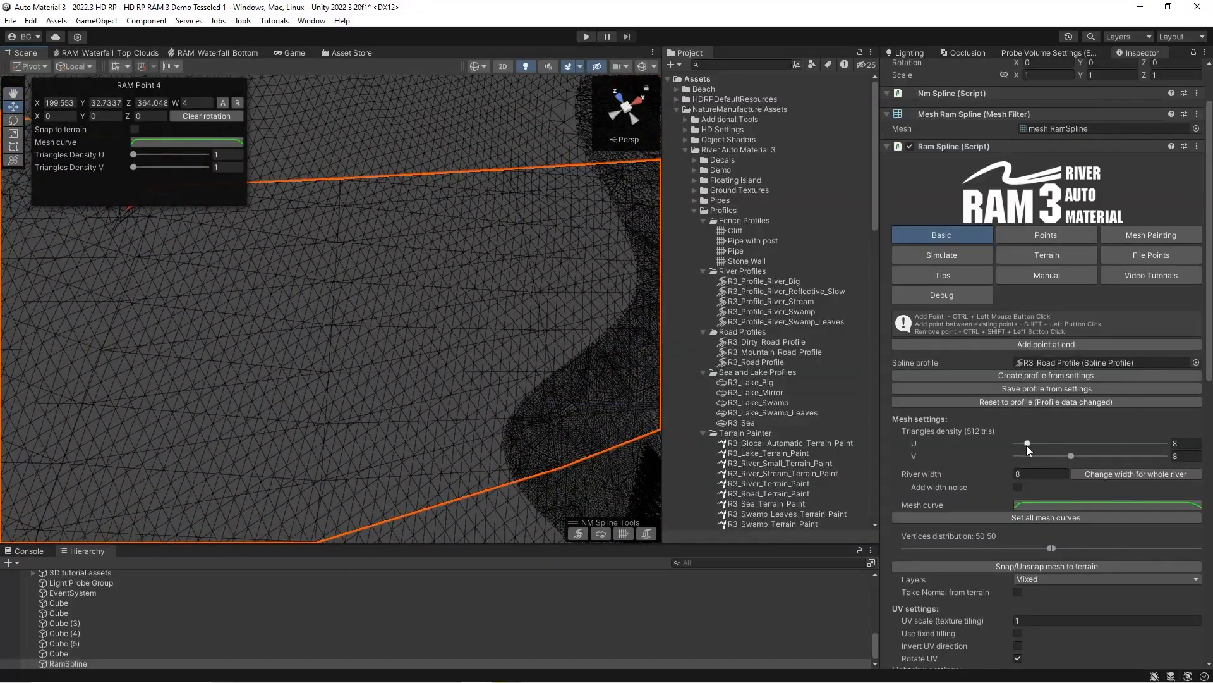
# Set the spline's overall triangles density to 22 for U and 6 for V.
pyautogui.moveTo(1028, 444); pyautogui.dragTo(1059, 464)
pyautogui.moveTo(405, 386)
pyautogui.mouseDown(button='right')
pyautogui.moveTo(195, 371)
pyautogui.moveTo(146, 387)
pyautogui.moveTo(411, 409)
pyautogui.mouseUp(button='right')
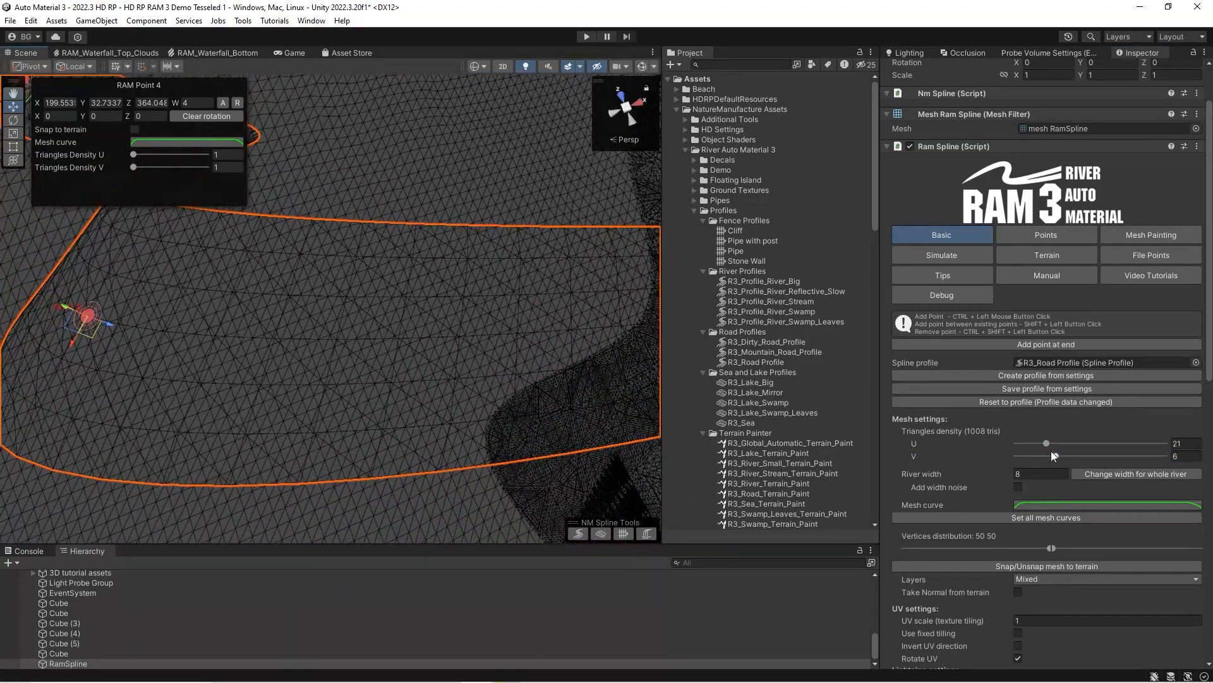
pyautogui.moveTo(1046, 444); pyautogui.dragTo(1049, 443)
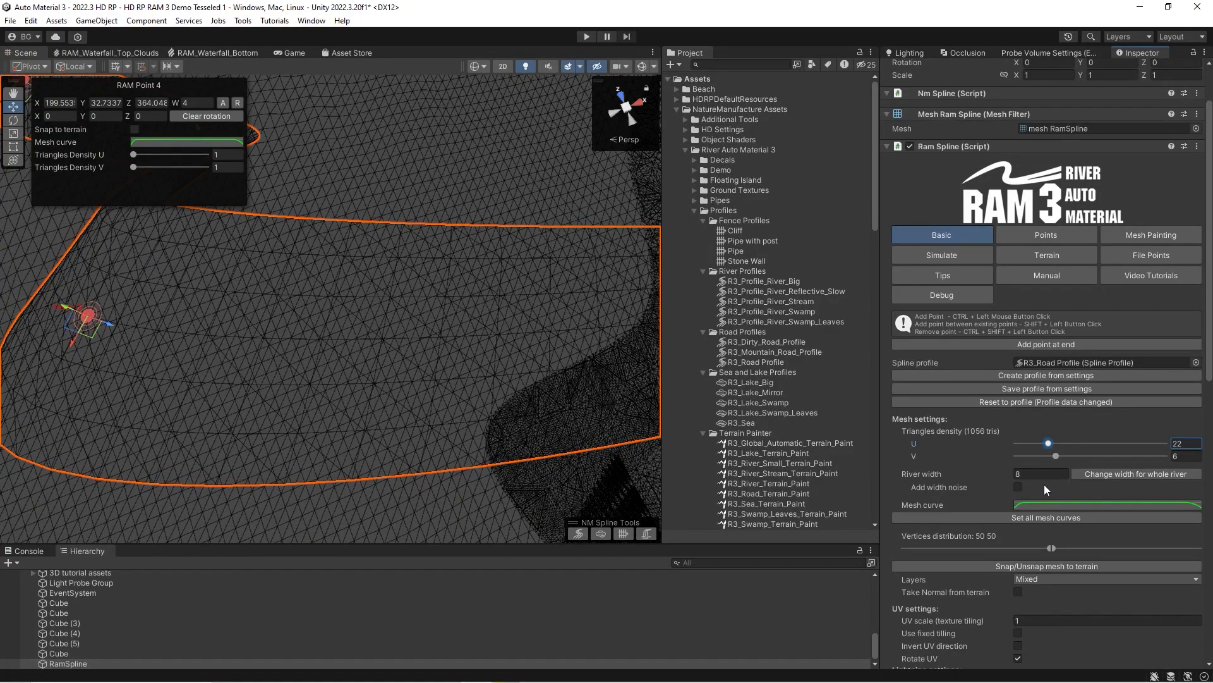
# Set point 3's own triangles density to 4 for U and 8 for V.
pyautogui.click(1046, 235)
pyautogui.moveTo(302, 366); pyautogui.dragTo(379, 361, button='right')
pyautogui.scroll(-3, 948, 481)
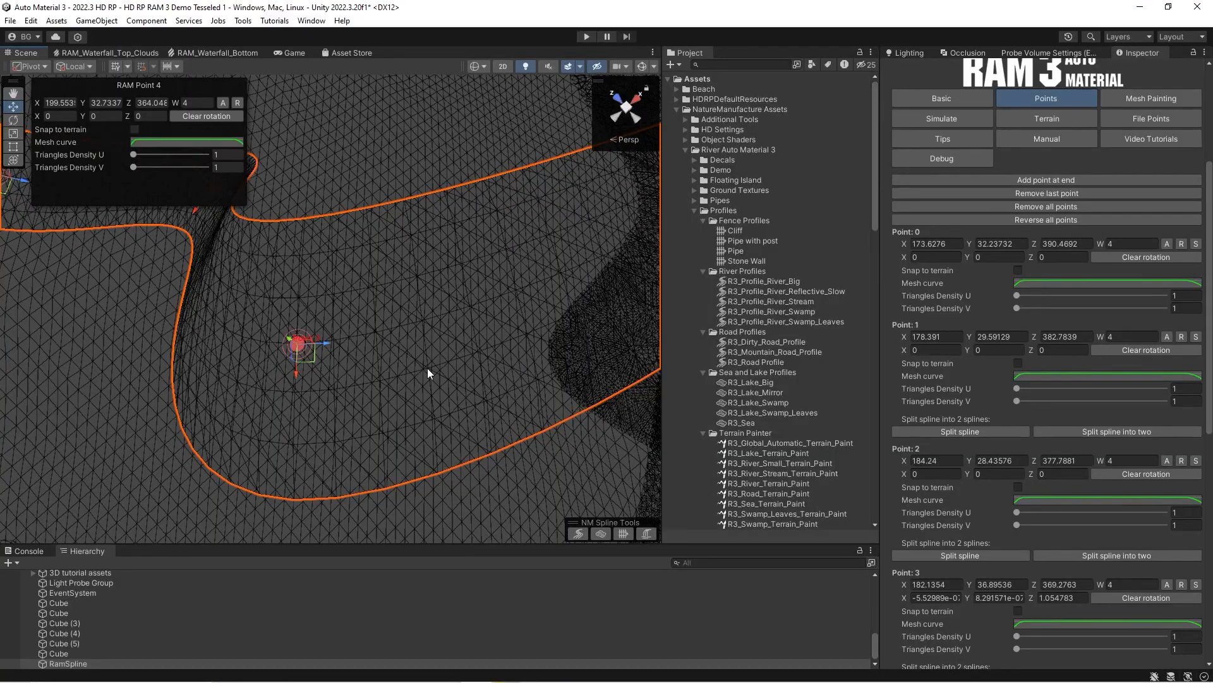
pyautogui.scroll(-3, 1031, 531)
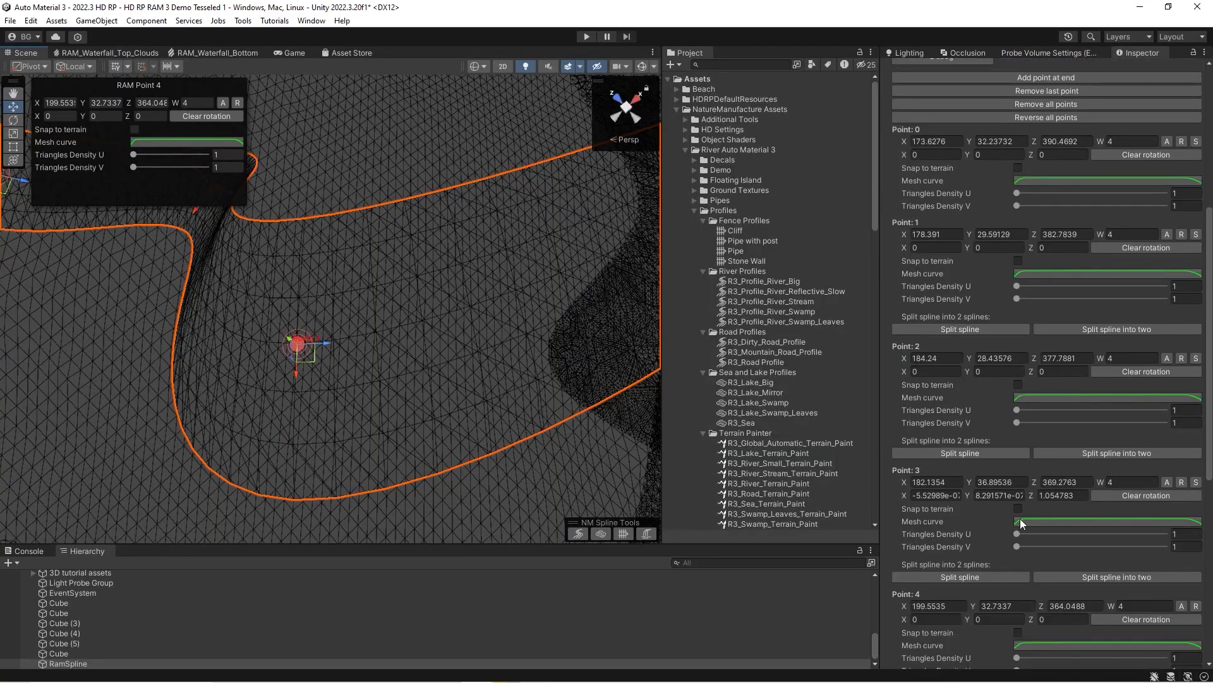
pyautogui.moveTo(1018, 533); pyautogui.dragTo(1049, 546)
# Set point 3's U and V triangles density back to 1.
pyautogui.click(1190, 533)
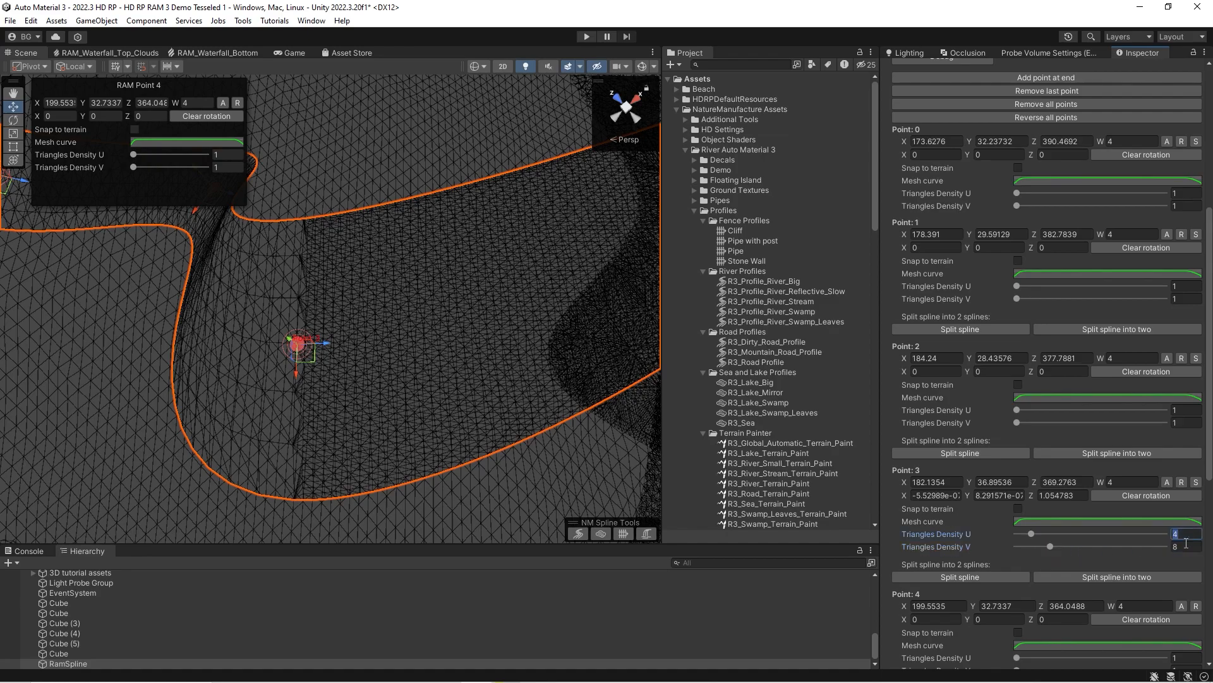
pyautogui.write('11')
pyautogui.moveTo(355, 346); pyautogui.dragTo(342, 351, button='right')
pyautogui.scroll(9, 941, 323)
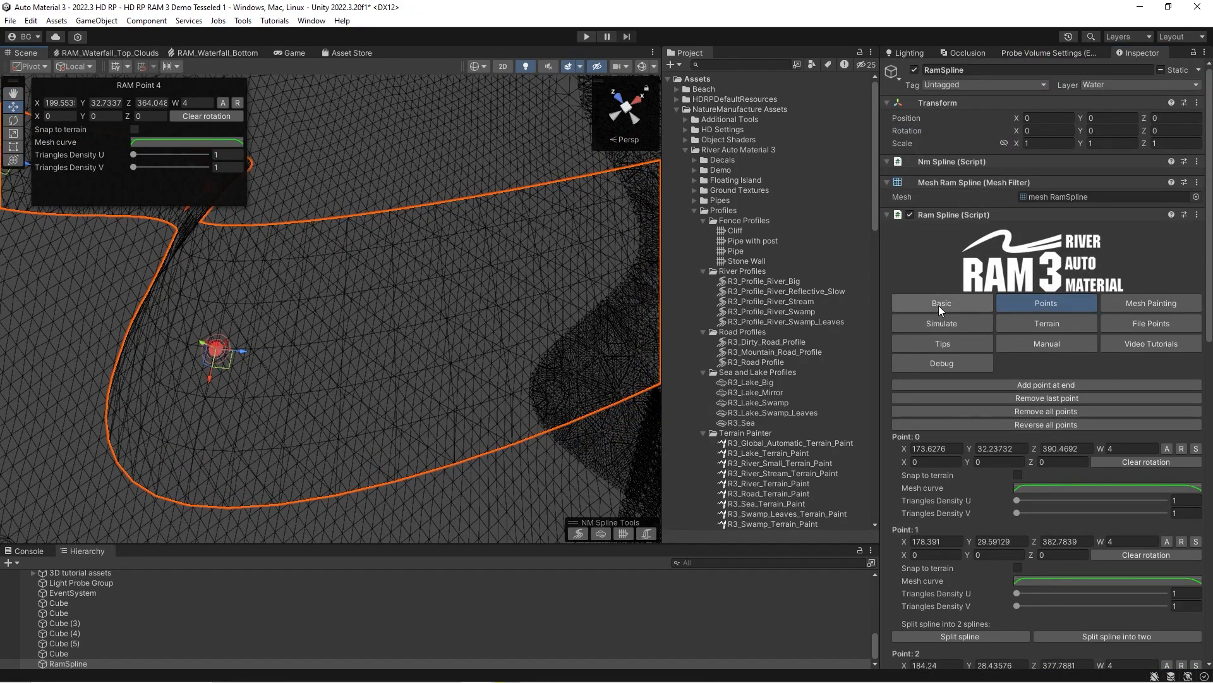
# Return to the spline's Basic settings and show the scene in Shaded mode.
pyautogui.click(913, 299)
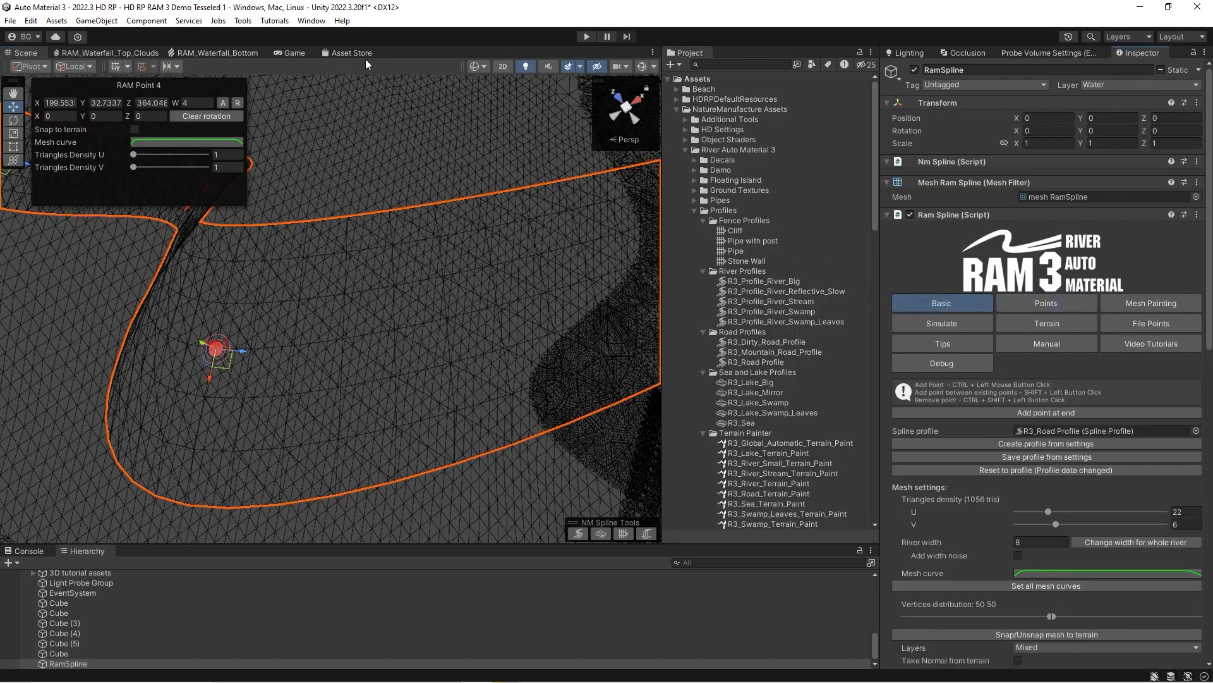
pyautogui.click(485, 67)
pyautogui.click(488, 90)
pyautogui.moveTo(255, 286); pyautogui.dragTo(113, 202, button='right')
pyautogui.press('s')
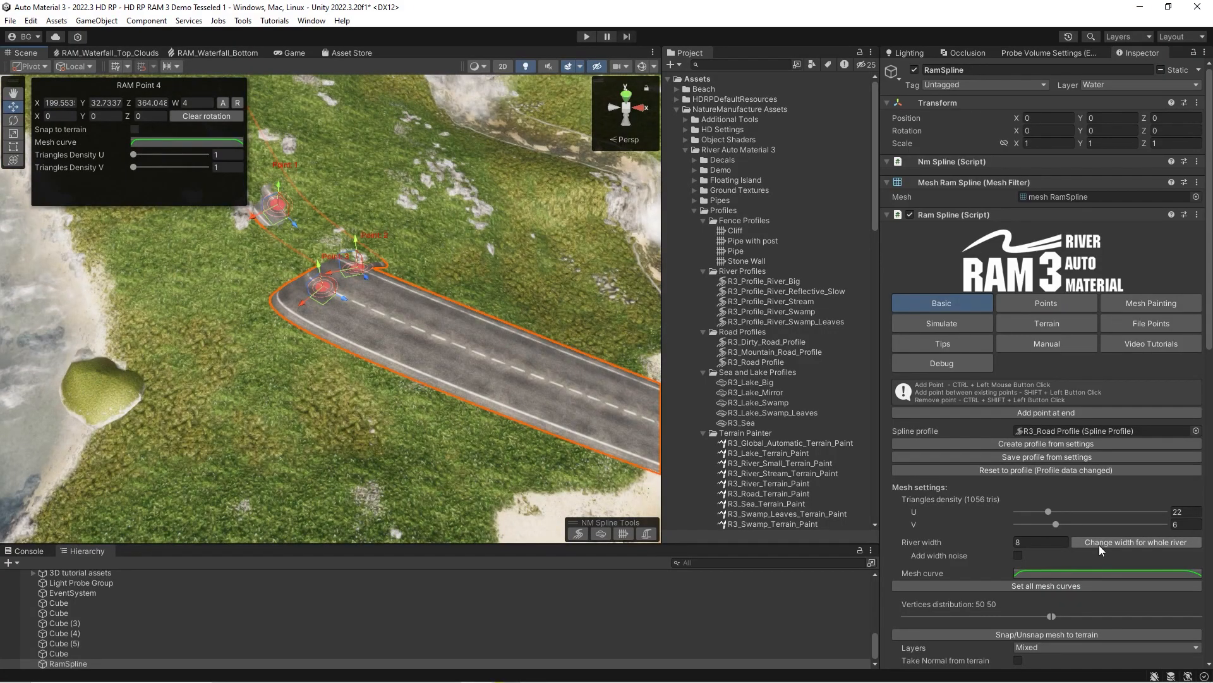
# Apply the river width of 8 to the whole spline, including after trying random width noise.
pyautogui.click(1099, 543)
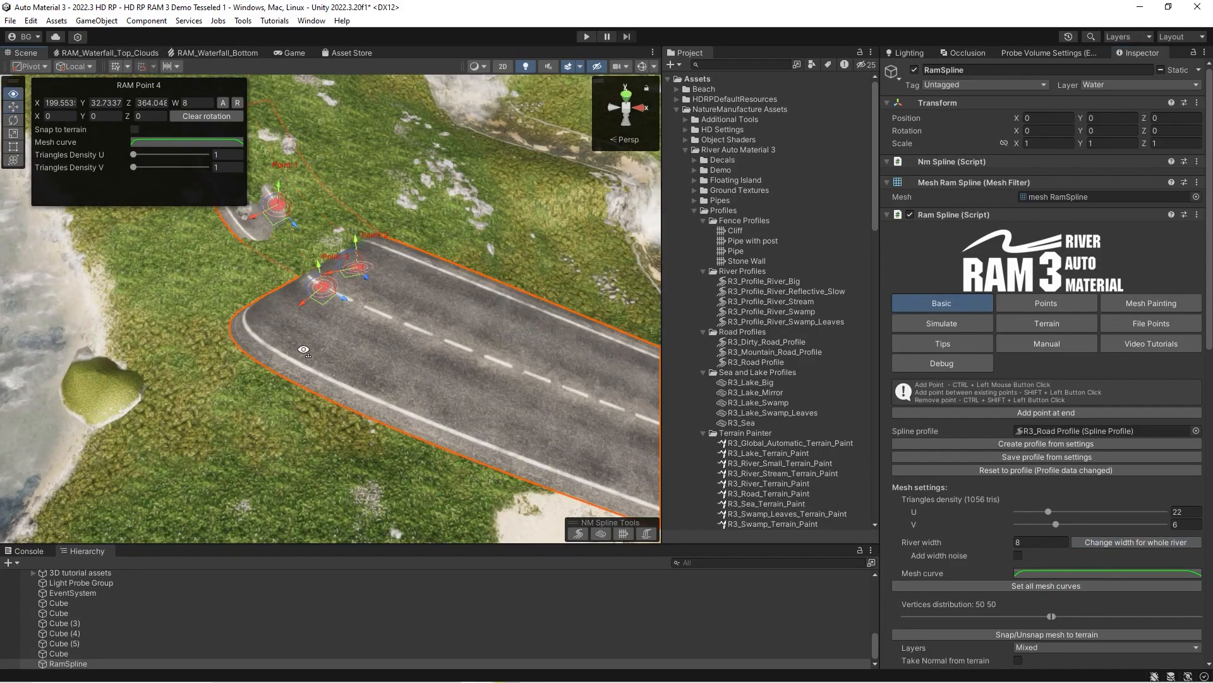
pyautogui.moveTo(303, 351); pyautogui.dragTo(282, 336, button='right')
pyautogui.click(1018, 556)
pyautogui.click(1040, 593)
pyautogui.click(1018, 555)
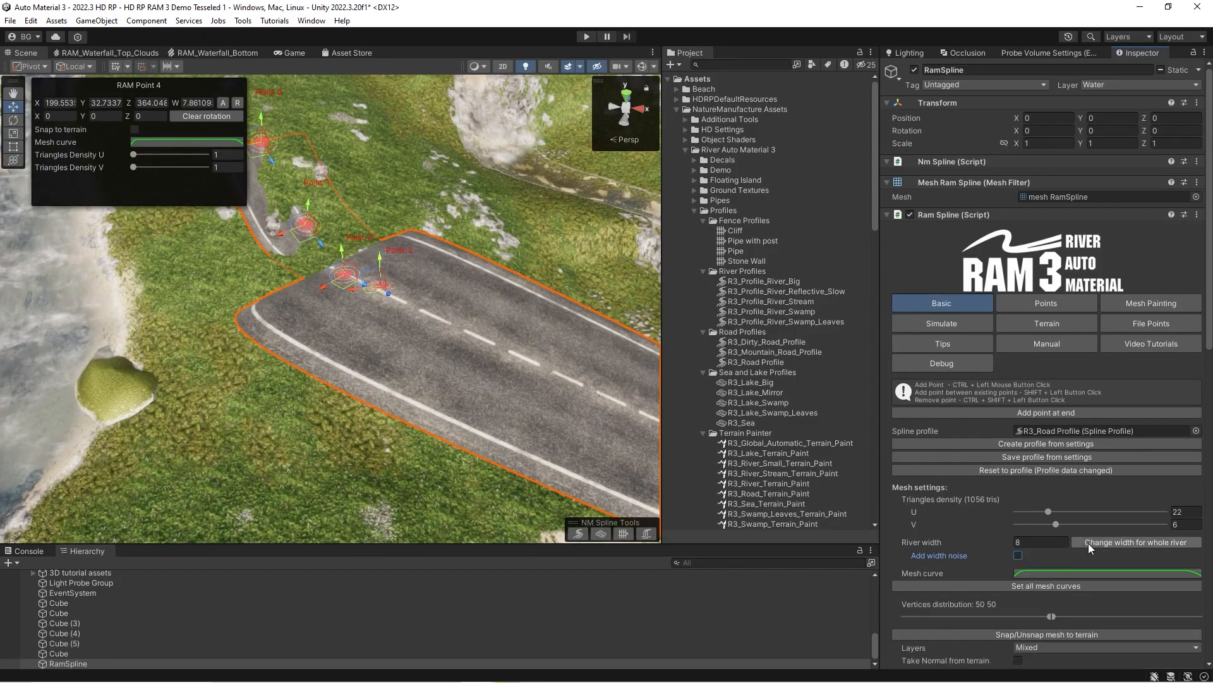
pyautogui.click(1092, 545)
# Remove the raised bend point from the spline and move the road's last point lower, near the terrain.
pyautogui.moveTo(322, 290); pyautogui.dragTo(414, 262, button='right')
pyautogui.keyDown('ctrl'); pyautogui.keyDown('shift'); pyautogui.click(349, 288); pyautogui.keyUp('shift'); pyautogui.keyUp('ctrl')
pyautogui.moveTo(351, 288); pyautogui.dragTo(469, 242, button='right')
pyautogui.moveTo(485, 213); pyautogui.dragTo(495, 328)
pyautogui.moveTo(486, 326); pyautogui.dragTo(384, 276, button='right')
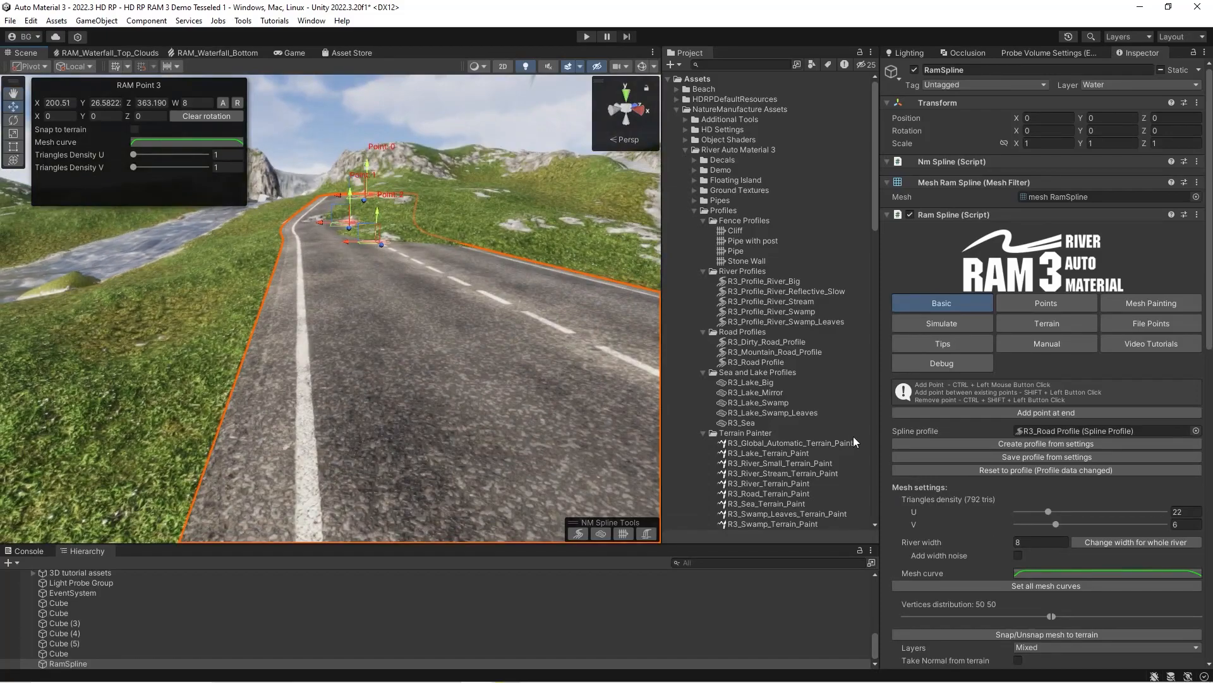
# Reset the spline to its R3_Road Profile settings.
pyautogui.scroll(-3, 1023, 506)
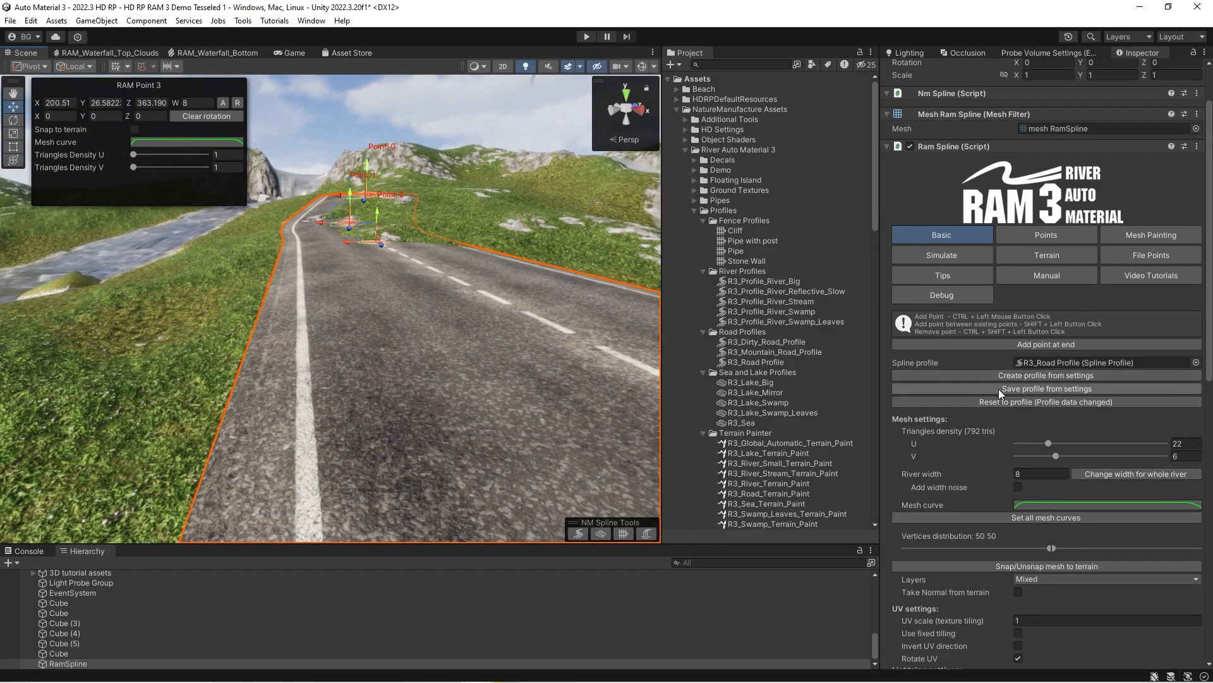
pyautogui.click(984, 403)
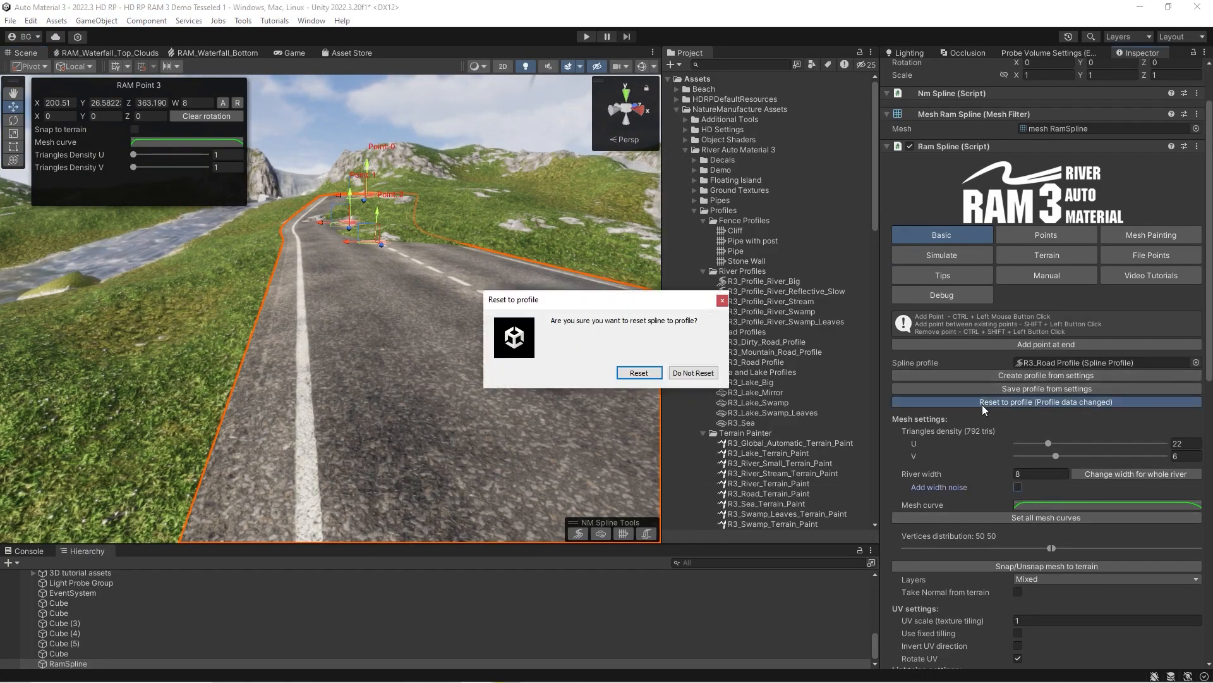
pyautogui.click(638, 373)
pyautogui.moveTo(382, 319); pyautogui.dragTo(388, 331, button='right')
pyautogui.press('a')
# Set the mesh curve's key near its start to a value of 1 and apply the curve to all points.
pyautogui.click(1036, 505)
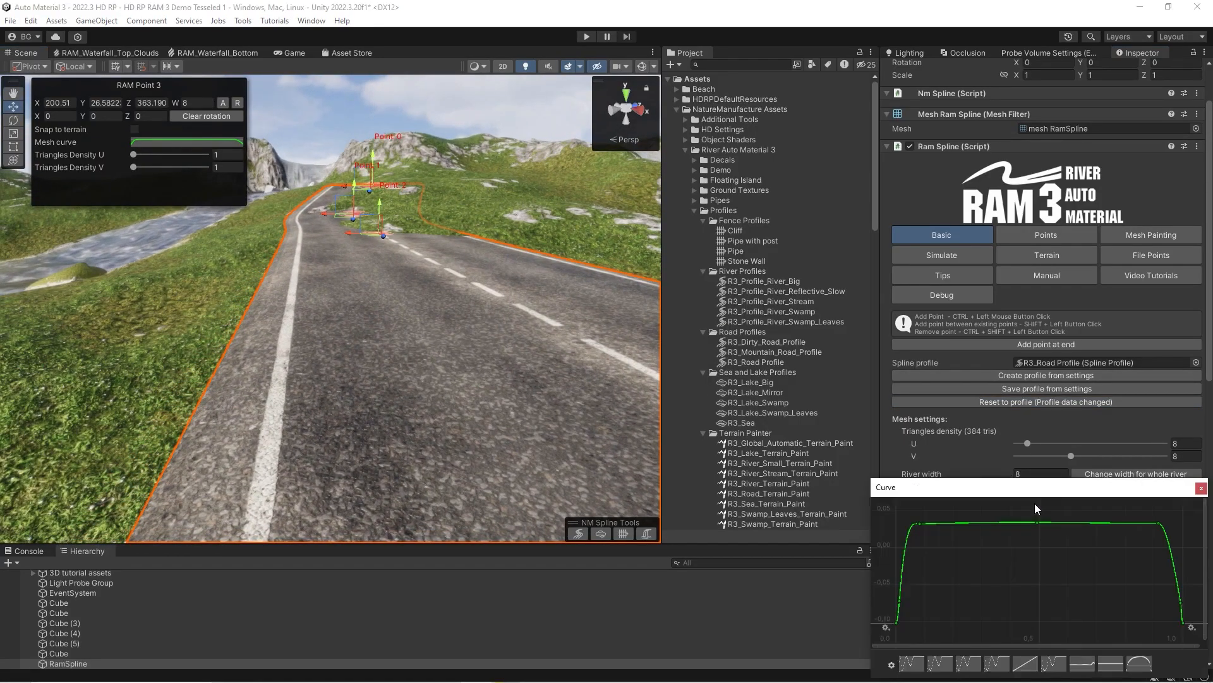
pyautogui.moveTo(931, 486); pyautogui.dragTo(826, 402)
pyautogui.moveTo(847, 475); pyautogui.dragTo(998, 559, button='middle')
pyautogui.rightClick(969, 530)
pyautogui.click(1003, 553)
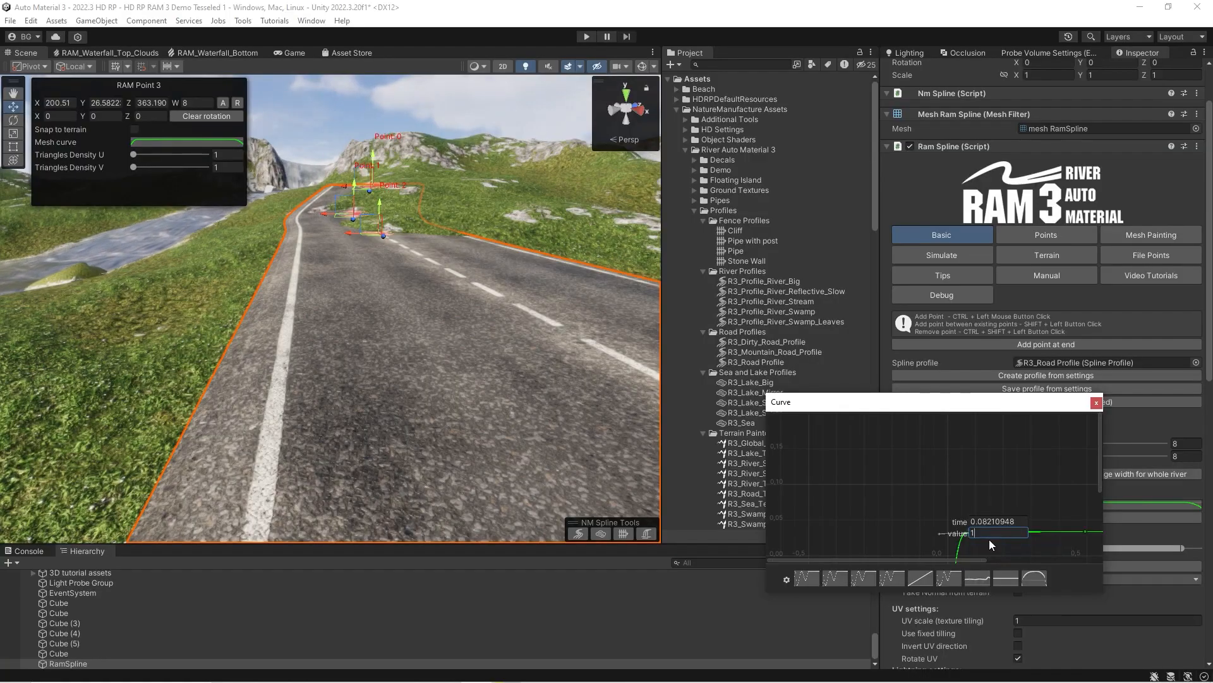
pyautogui.write('1')
pyautogui.press('Return')
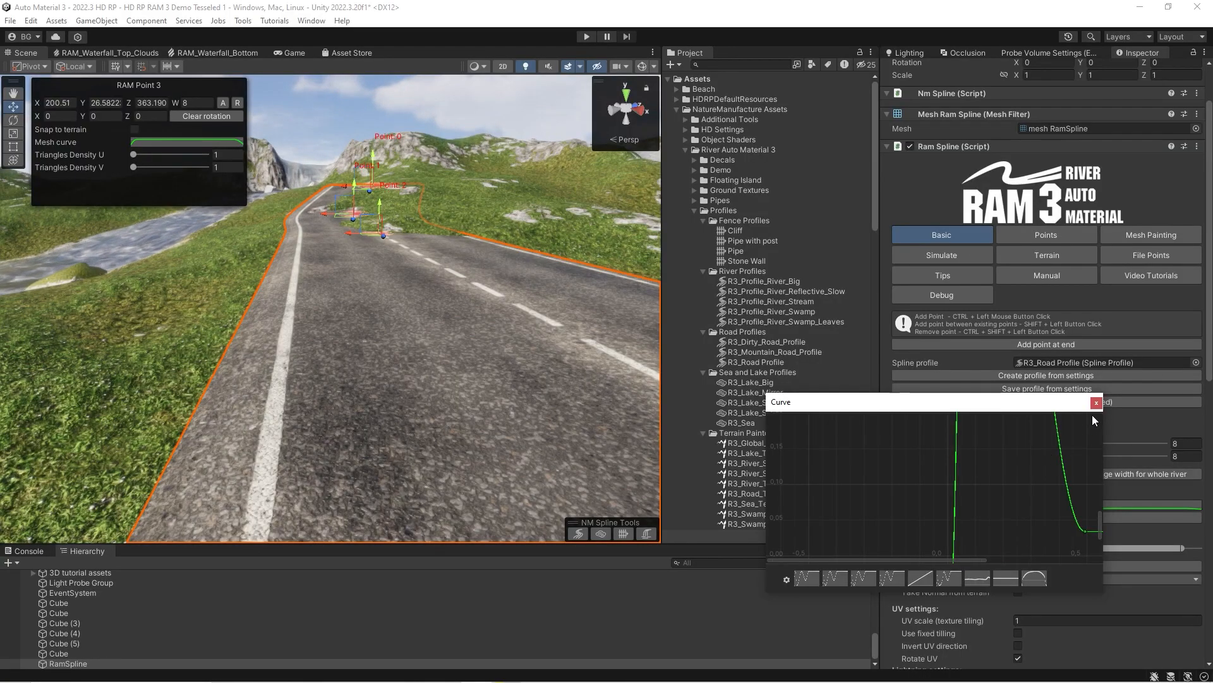
pyautogui.click(1096, 402)
pyautogui.click(1003, 517)
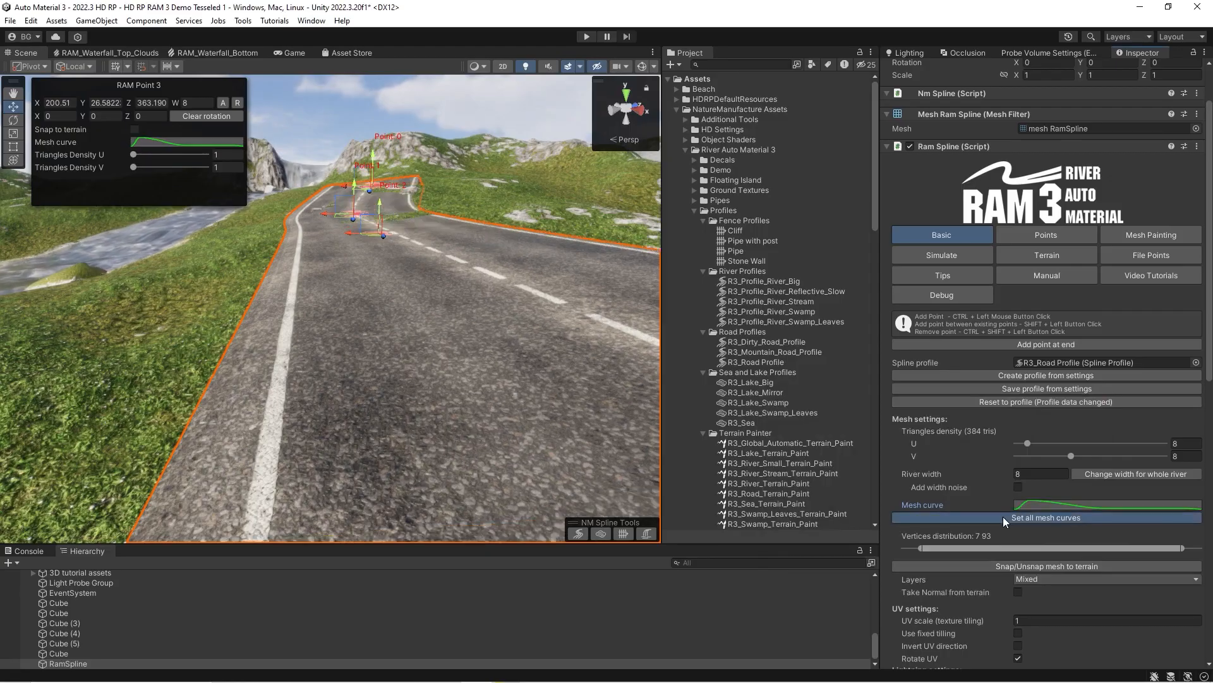
# Show the reshaped road in wireframe and set its vertices distribution to 7 85.
pyautogui.press('d')
pyautogui.moveTo(407, 318); pyautogui.dragTo(398, 362, button='right')
pyautogui.press('d')
pyautogui.moveTo(299, 334); pyautogui.dragTo(338, 344, button='right')
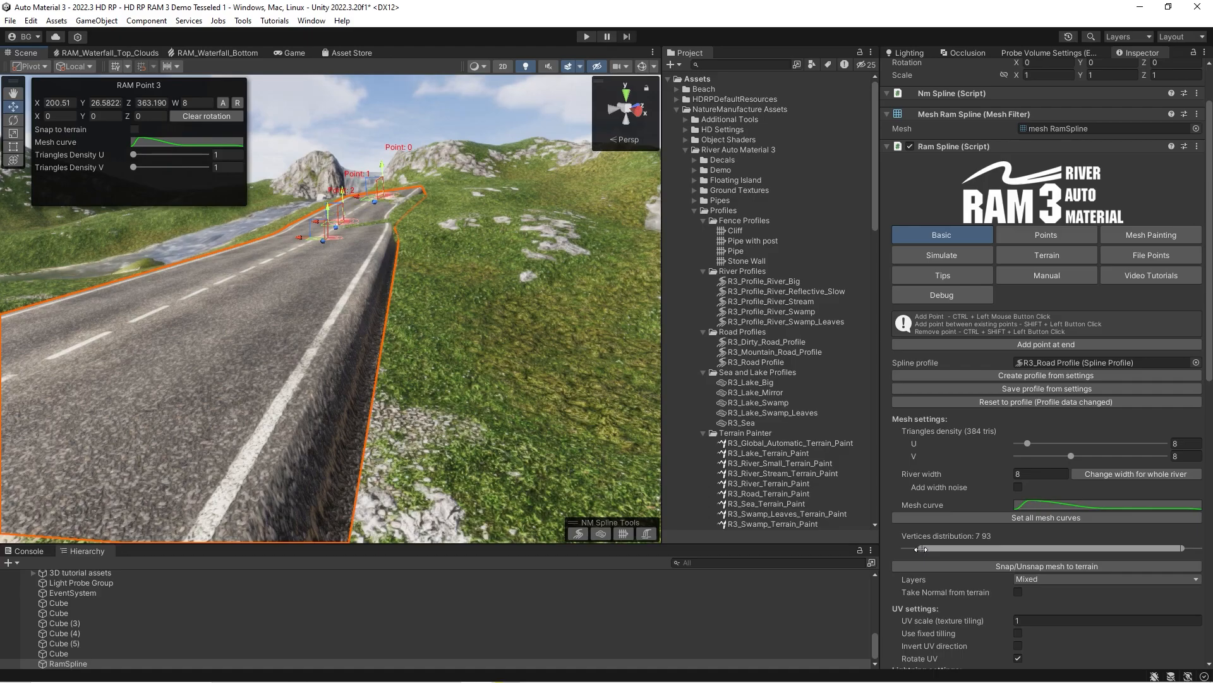
pyautogui.click(479, 65)
pyautogui.click(493, 98)
pyautogui.moveTo(379, 240)
pyautogui.mouseDown(button='right')
pyautogui.moveTo(350, 274)
pyautogui.moveTo(364, 257)
pyautogui.mouseUp(button='right')
pyautogui.press('s')
pyautogui.press('w')
pyautogui.moveTo(1178, 550)
pyautogui.mouseDown()
pyautogui.moveTo(1112, 548)
pyautogui.moveTo(1158, 548)
pyautogui.mouseUp()
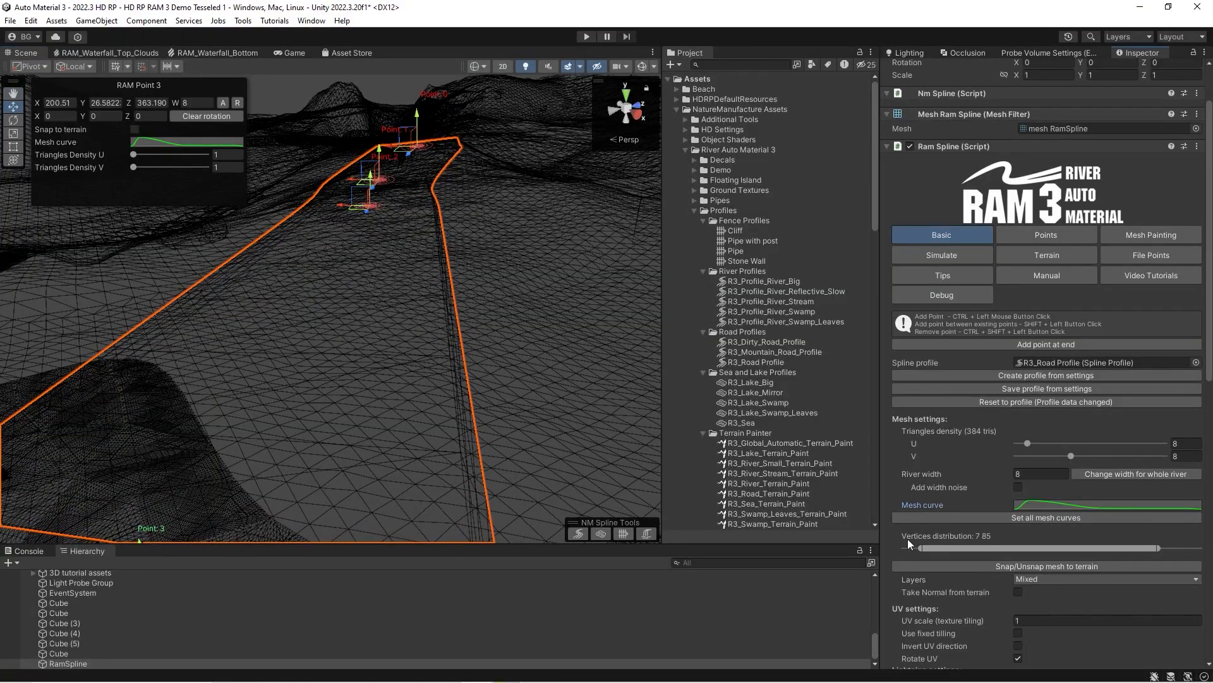
# Set the road's vertices distribution to 15 85 and examine the triangle layout in wireframe.
pyautogui.moveTo(920, 548); pyautogui.dragTo(945, 523)
pyautogui.press('d')
pyautogui.moveTo(382, 348); pyautogui.dragTo(378, 359, button='right')
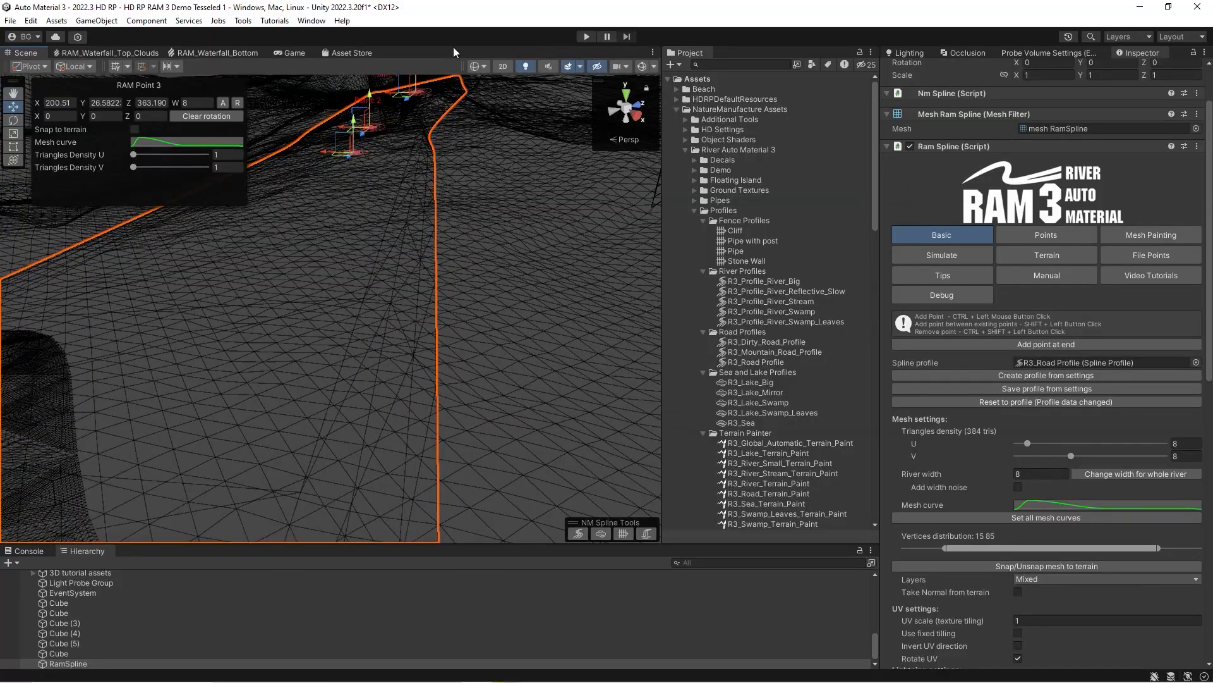
pyautogui.moveTo(395, 306); pyautogui.dragTo(428, 305, button='right')
pyautogui.press('s')
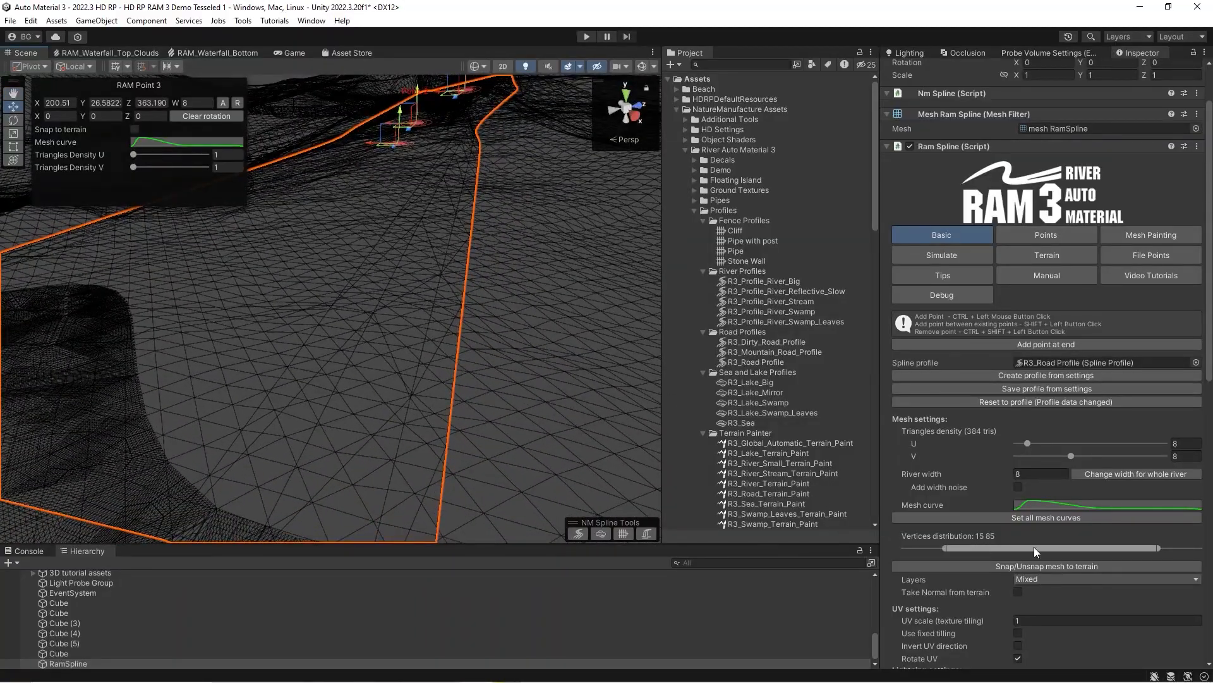
# Reset the spline to its R3_Road Profile settings and return the scene view to shaded display.
pyautogui.click(973, 403)
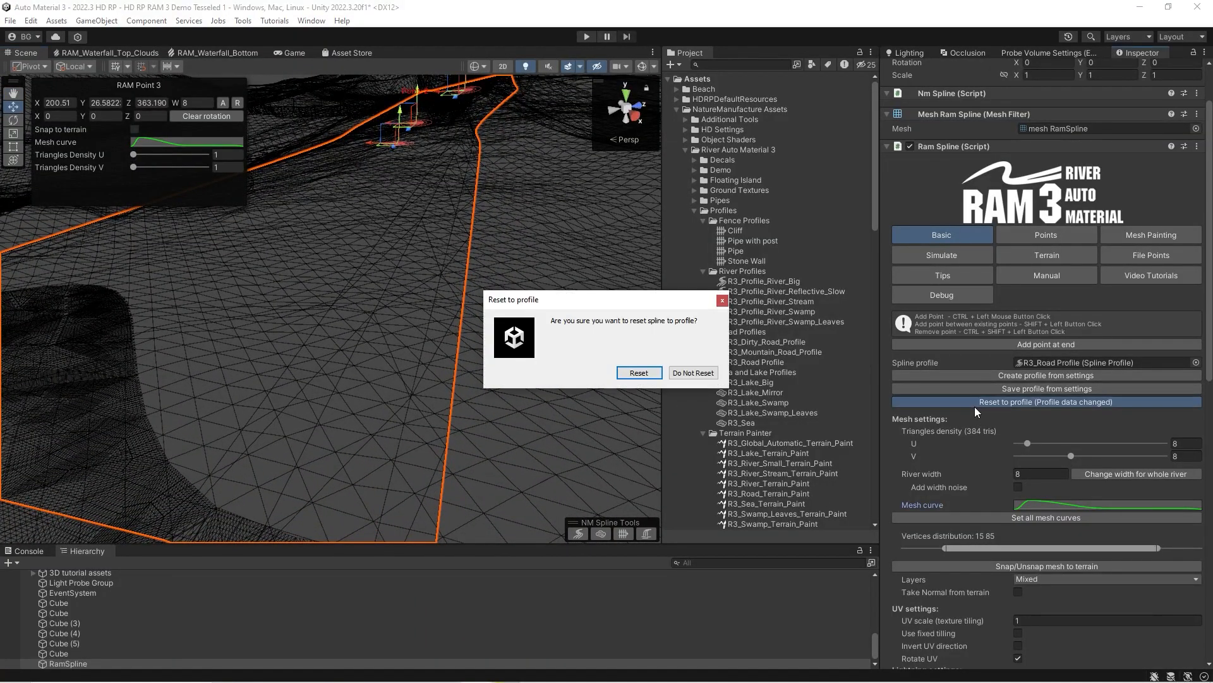
pyautogui.click(641, 375)
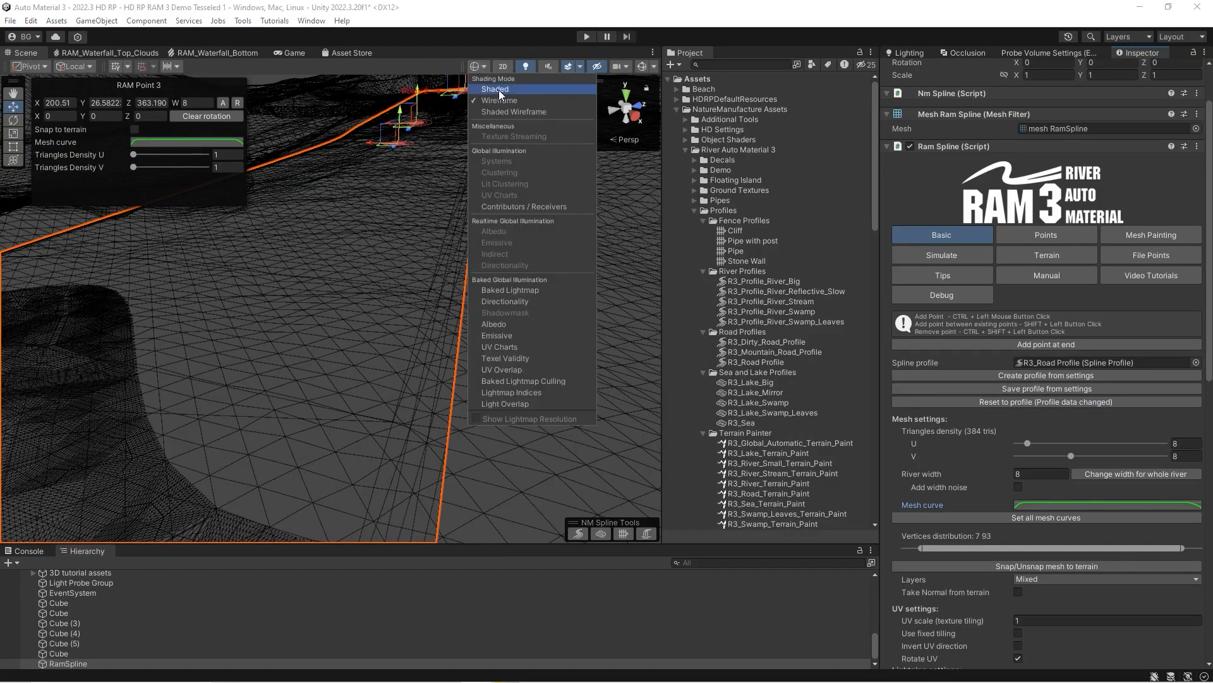
pyautogui.click(499, 95)
pyautogui.moveTo(256, 313)
pyautogui.mouseDown(button='right')
pyautogui.moveTo(280, 270)
pyautogui.moveTo(240, 267)
pyautogui.mouseUp(button='right')
pyautogui.moveTo(372, 289); pyautogui.dragTo(273, 256, button='right')
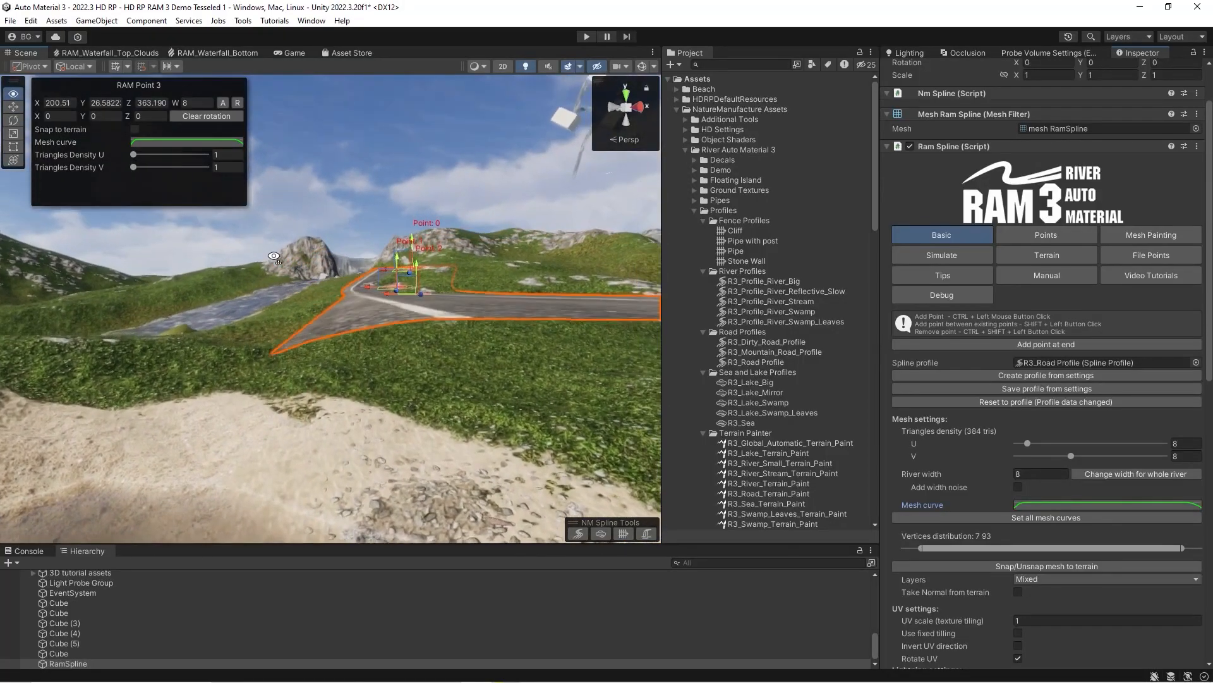
pyautogui.moveTo(324, 338); pyautogui.dragTo(321, 335, button='right')
pyautogui.moveTo(448, 320); pyautogui.dragTo(440, 370, button='right')
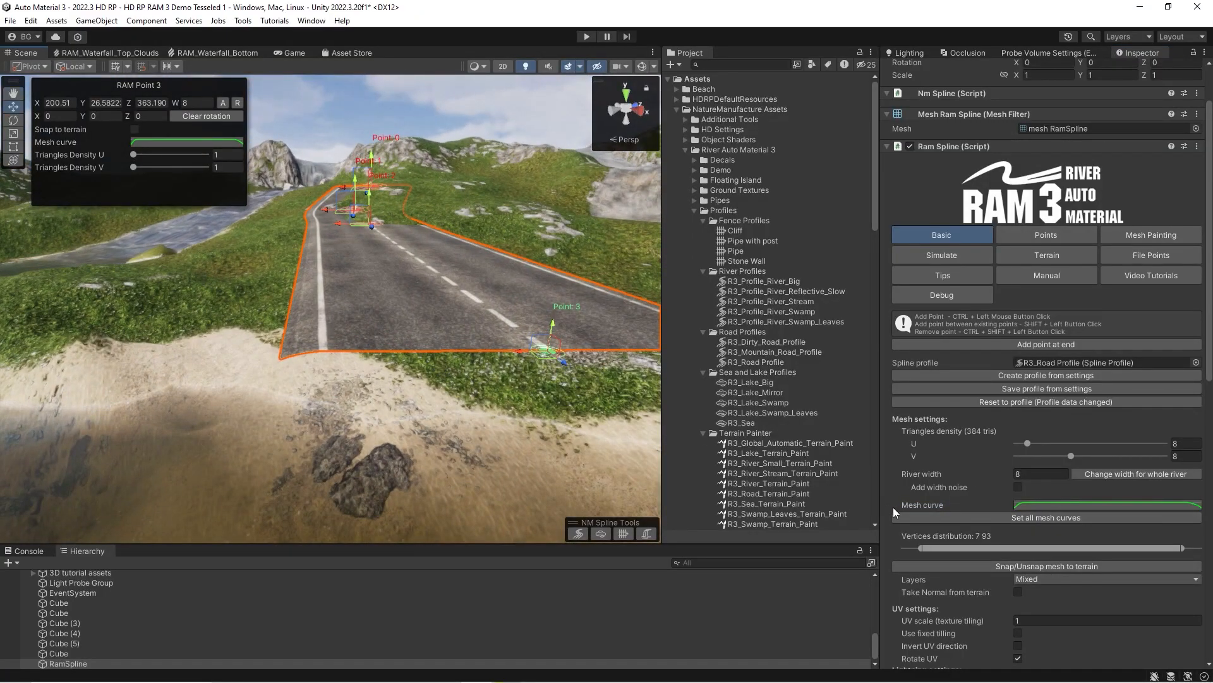
pyautogui.moveTo(408, 322); pyautogui.dragTo(404, 319, button='right')
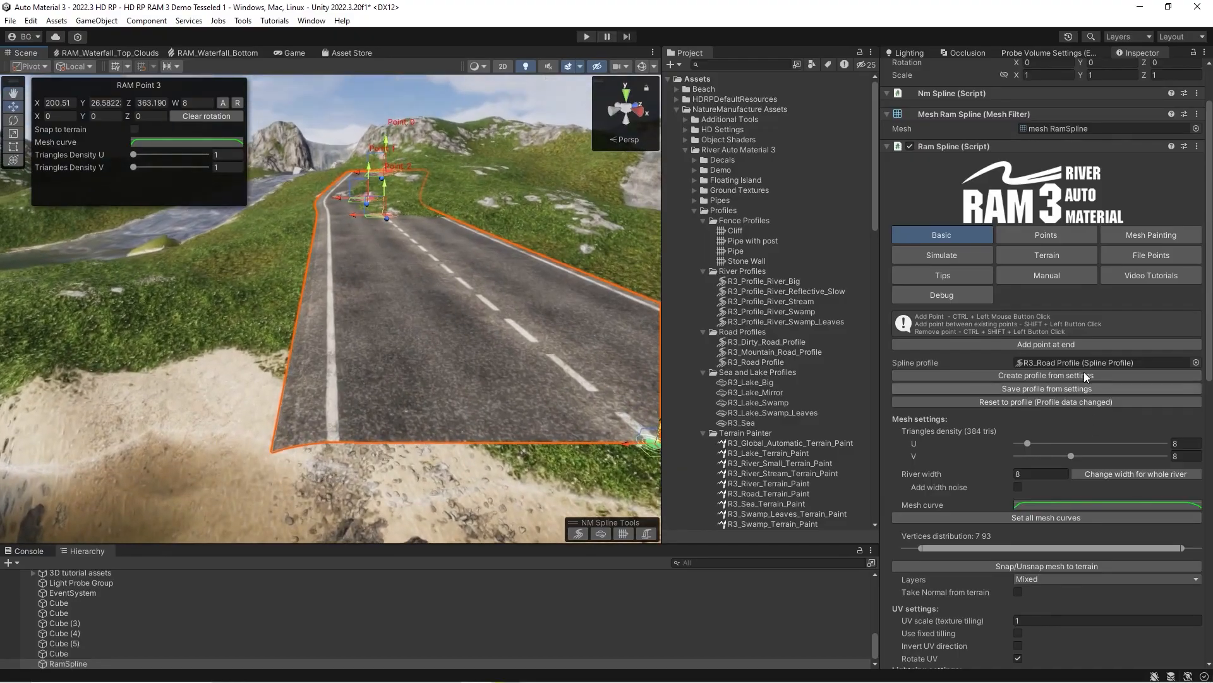
# Replace the road's spline profile with R3_Mountain_Road_Profile.
pyautogui.click(1044, 361)
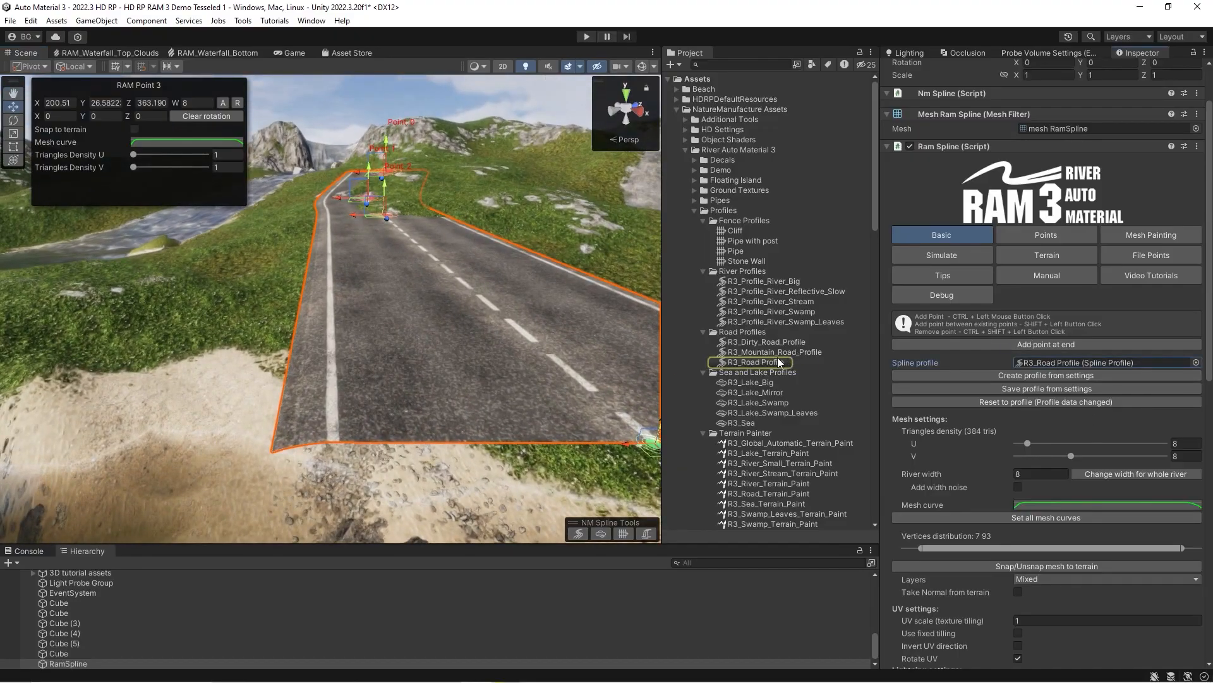
pyautogui.moveTo(765, 361); pyautogui.dragTo(1064, 362)
pyautogui.moveTo(353, 308); pyautogui.dragTo(360, 366, button='right')
pyautogui.click(1074, 362)
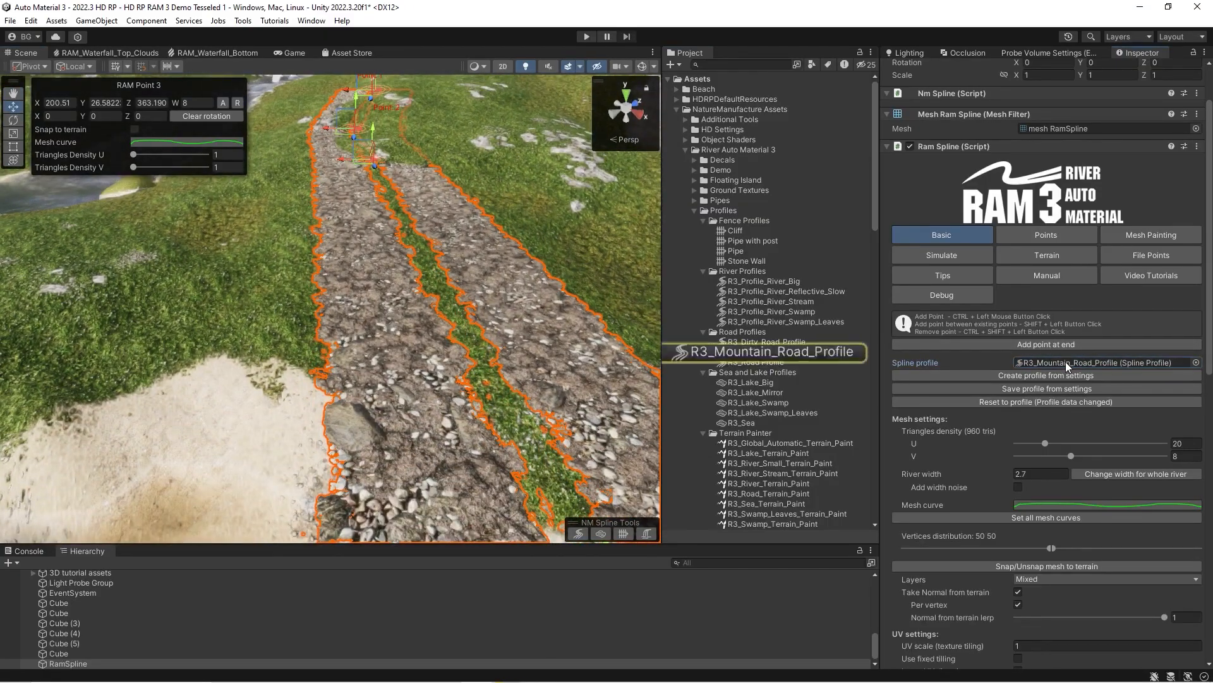
pyautogui.moveTo(388, 319); pyautogui.dragTo(388, 324, button='right')
pyautogui.press('s')
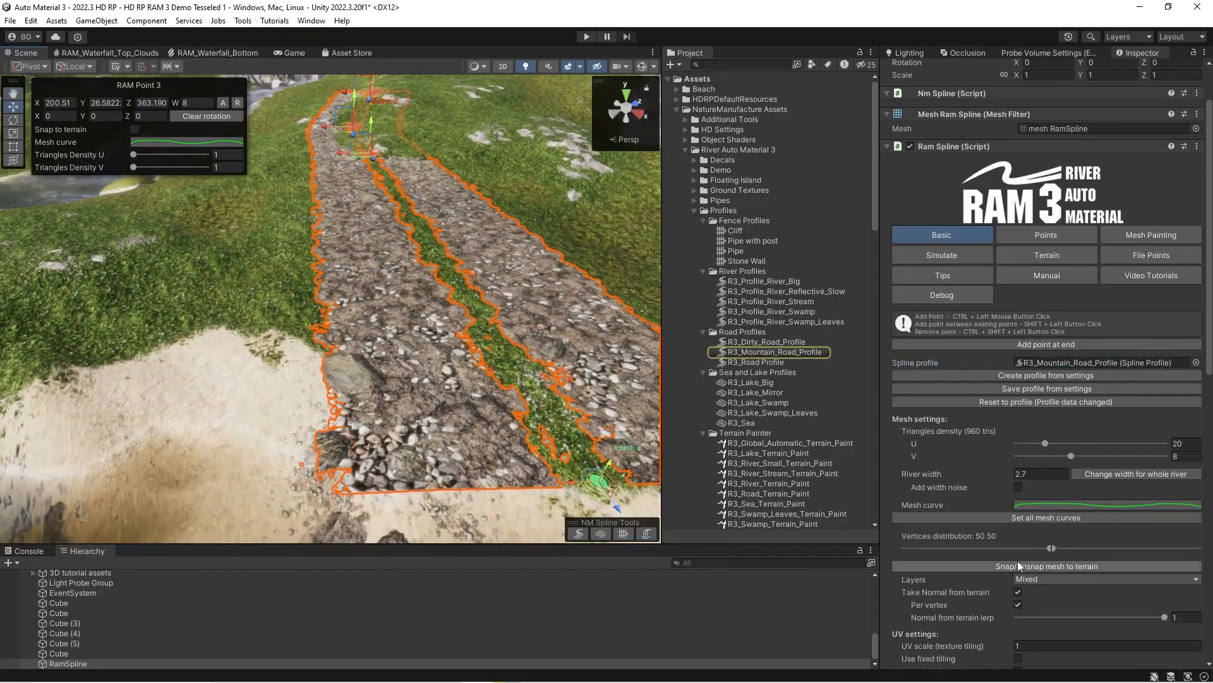
# Snap the mountain road mesh to the terrain.
pyautogui.click(988, 572)
pyautogui.click(988, 572)
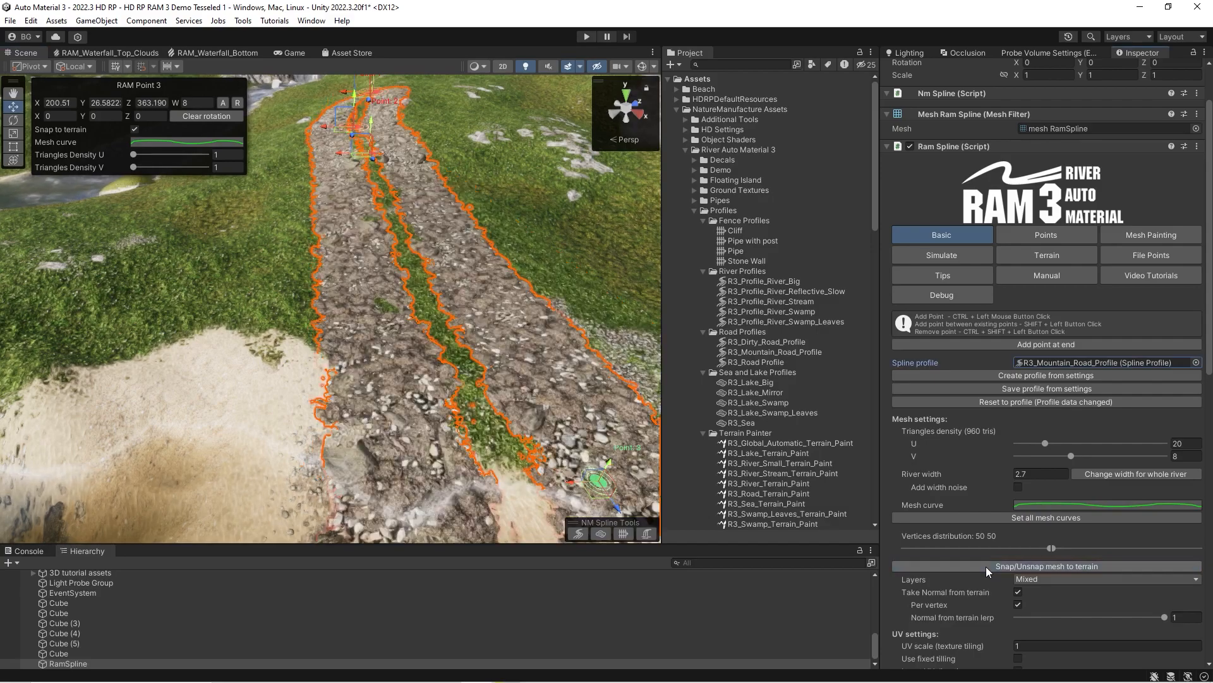
pyautogui.moveTo(431, 342); pyautogui.dragTo(467, 297, button='right')
# Set the triangles density V to 12, and reset the spline to its R3_Mountain_Road_Profile settings.
pyautogui.click(1104, 456)
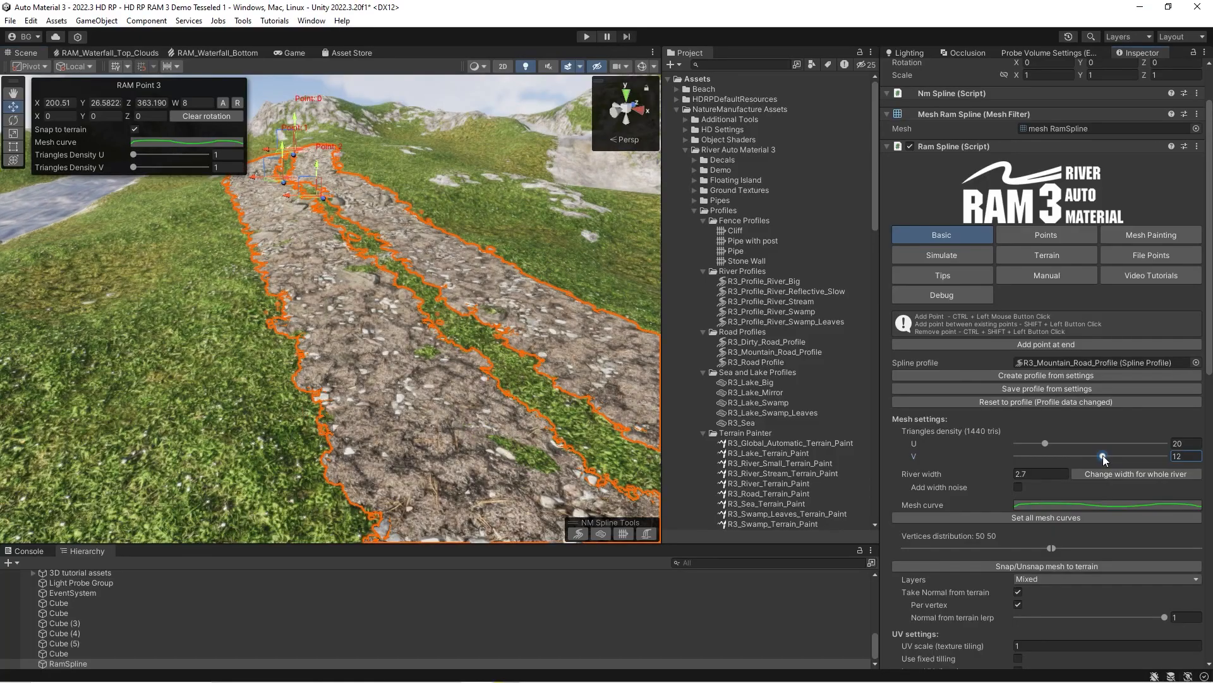
pyautogui.moveTo(331, 393); pyautogui.dragTo(338, 344, button='right')
pyautogui.click(990, 402)
pyautogui.click(592, 368)
pyautogui.moveTo(593, 368); pyautogui.dragTo(247, 499, button='right')
# Switch Take Normal from terrain off and on again to compare the straight road's shading.
pyautogui.scroll(-3, 1026, 521)
pyautogui.scroll(-2, 1025, 524)
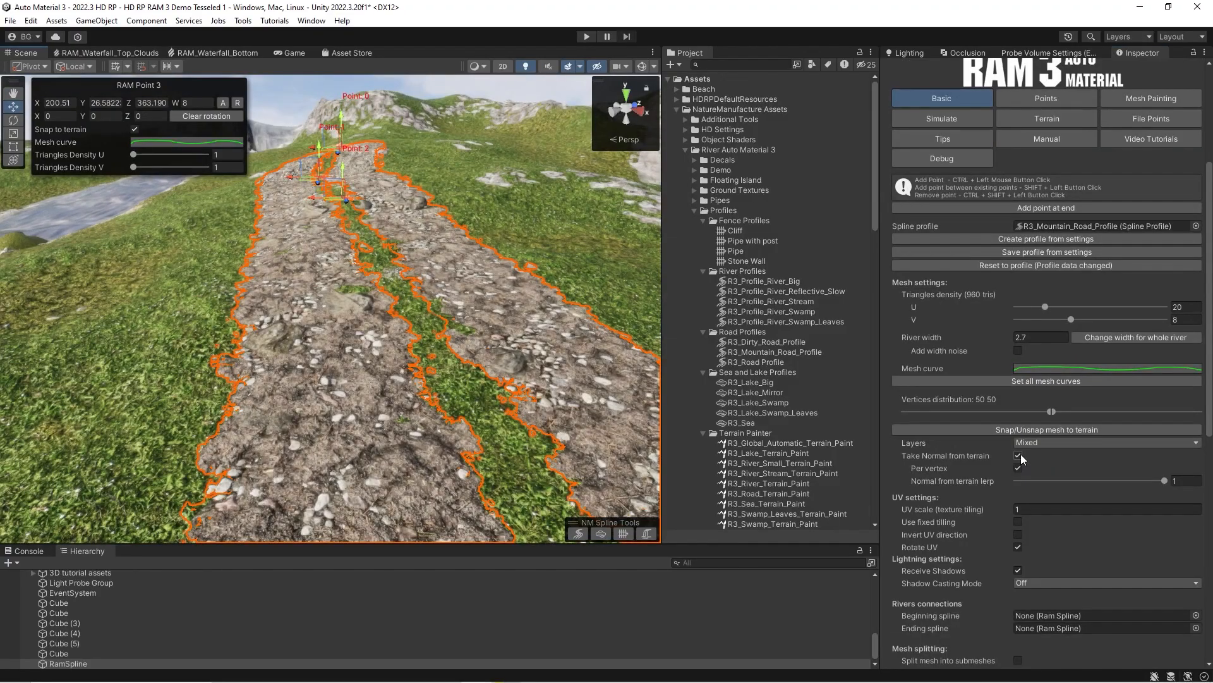
pyautogui.click(1017, 455)
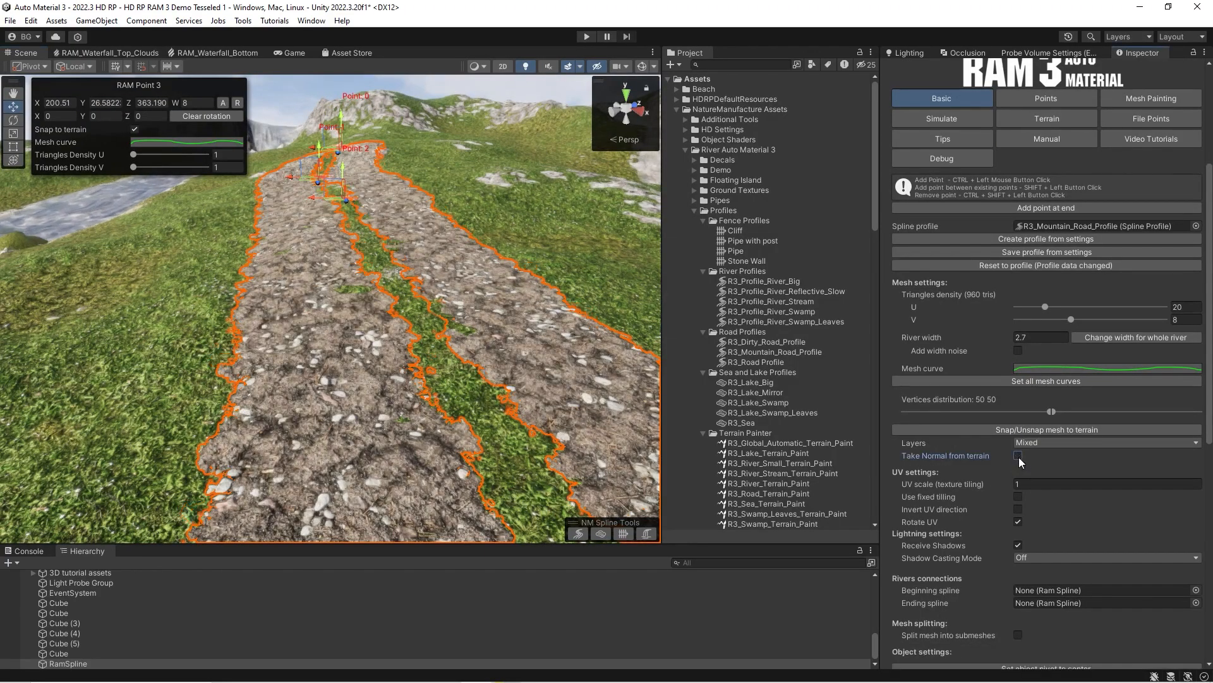
pyautogui.click(1018, 456)
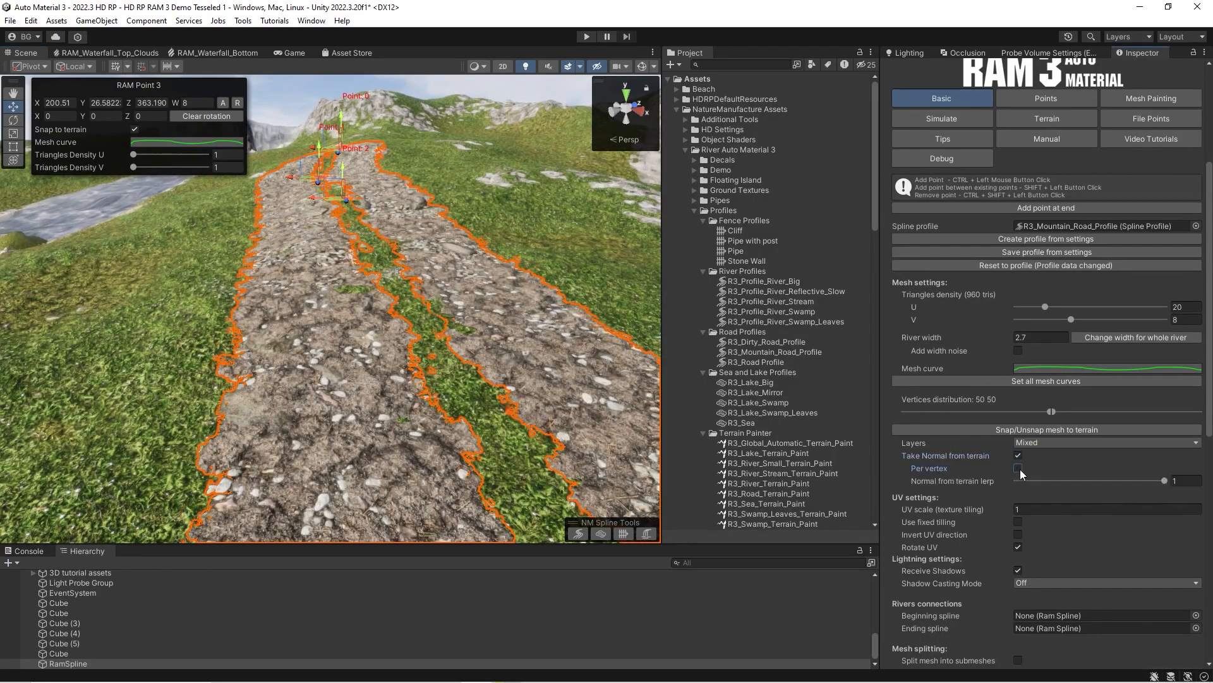
# Extend the road with five more points, turning it across the sand and back up the hillside.
pyautogui.moveTo(378, 360); pyautogui.dragTo(448, 357, button='right')
pyautogui.press('s')
pyautogui.moveTo(772, 400); pyautogui.dragTo(441, 419, button='right')
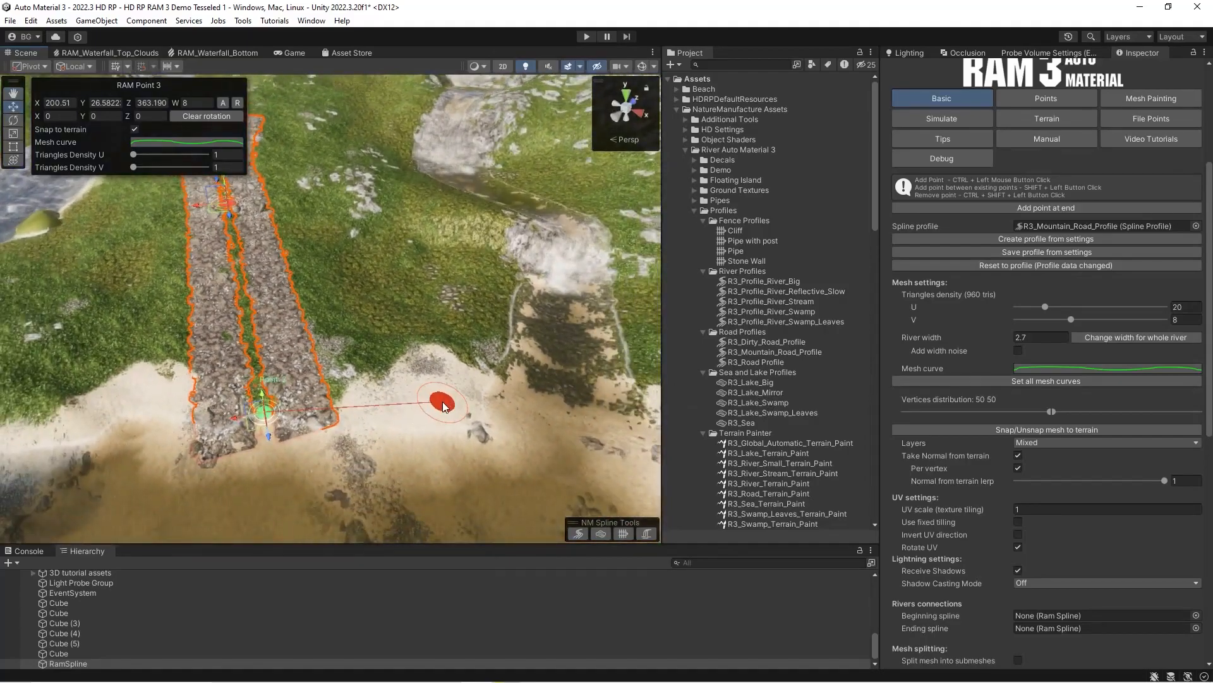
pyautogui.keyDown('ctrl'); pyautogui.click(447, 375); pyautogui.keyUp('ctrl')
pyautogui.keyDown('ctrl'); pyautogui.click(455, 239); pyautogui.keyUp('ctrl')
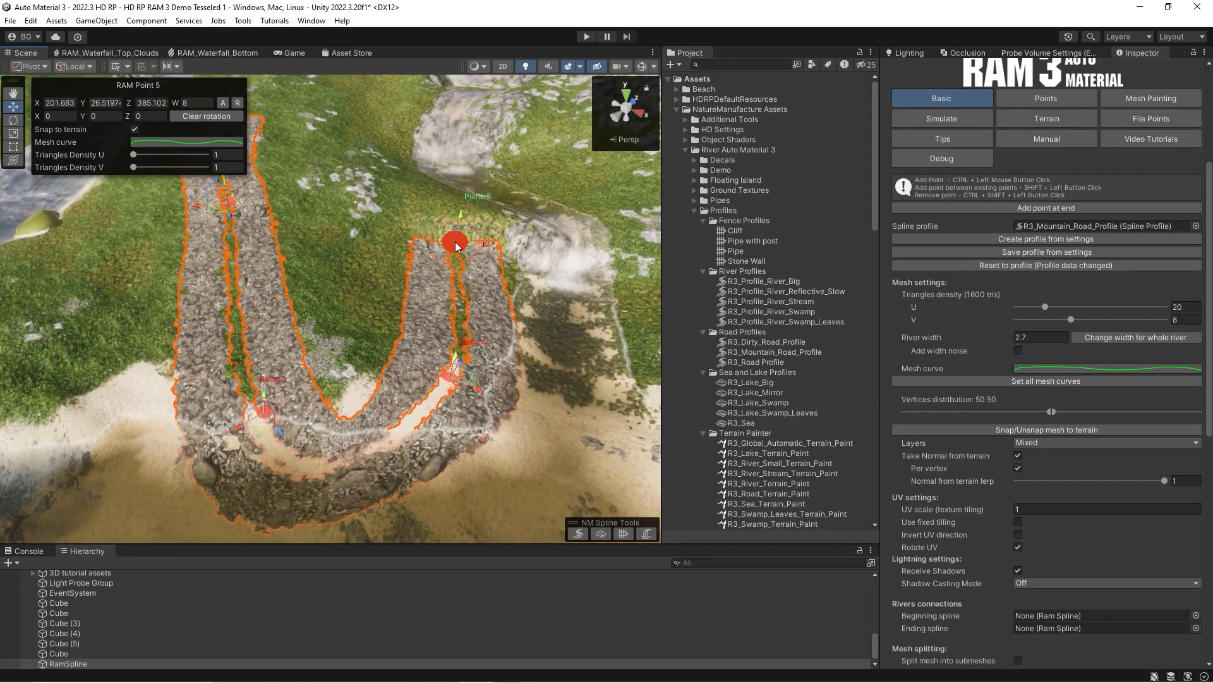
pyautogui.keyDown('ctrl'); pyautogui.click(414, 198); pyautogui.keyUp('ctrl')
pyautogui.keyDown('ctrl'); pyautogui.click(368, 189); pyautogui.keyUp('ctrl')
pyautogui.moveTo(368, 189); pyautogui.dragTo(340, 148, button='right')
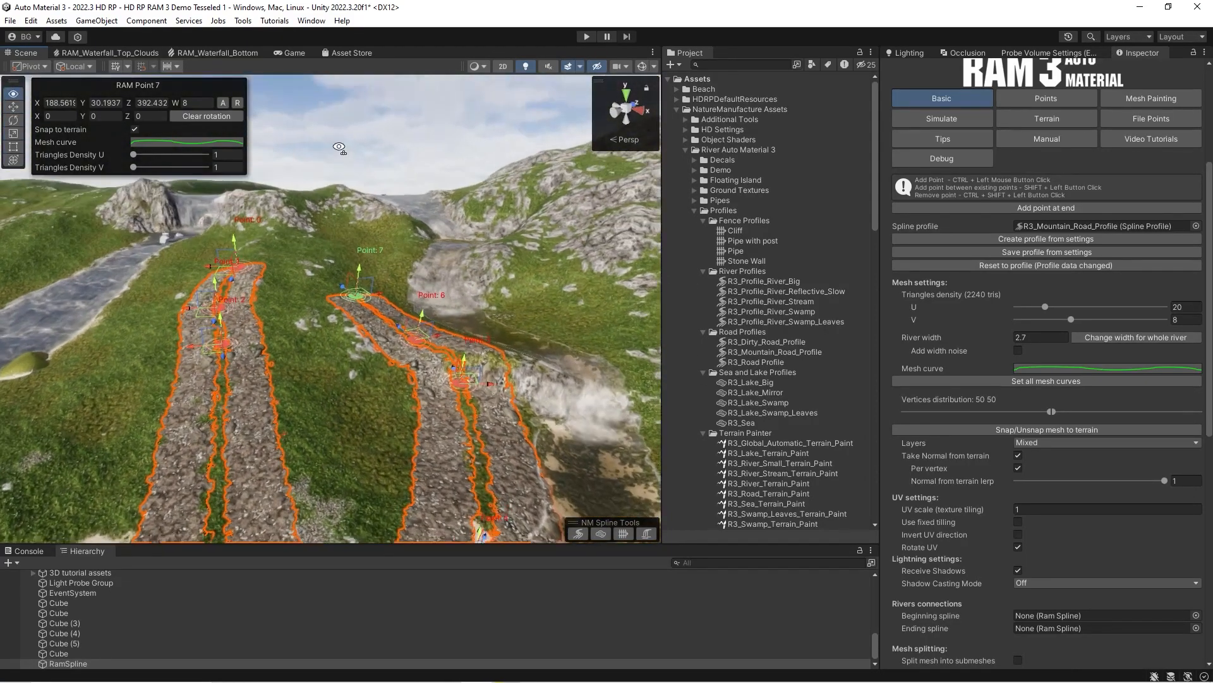
pyautogui.keyDown('ctrl'); pyautogui.click(387, 230); pyautogui.keyUp('ctrl')
# Compare the extended road close up with Per vertex off and on, also toggling Take Normal from terrain, and leave both enabled.
pyautogui.moveTo(387, 230); pyautogui.dragTo(332, 324, button='right')
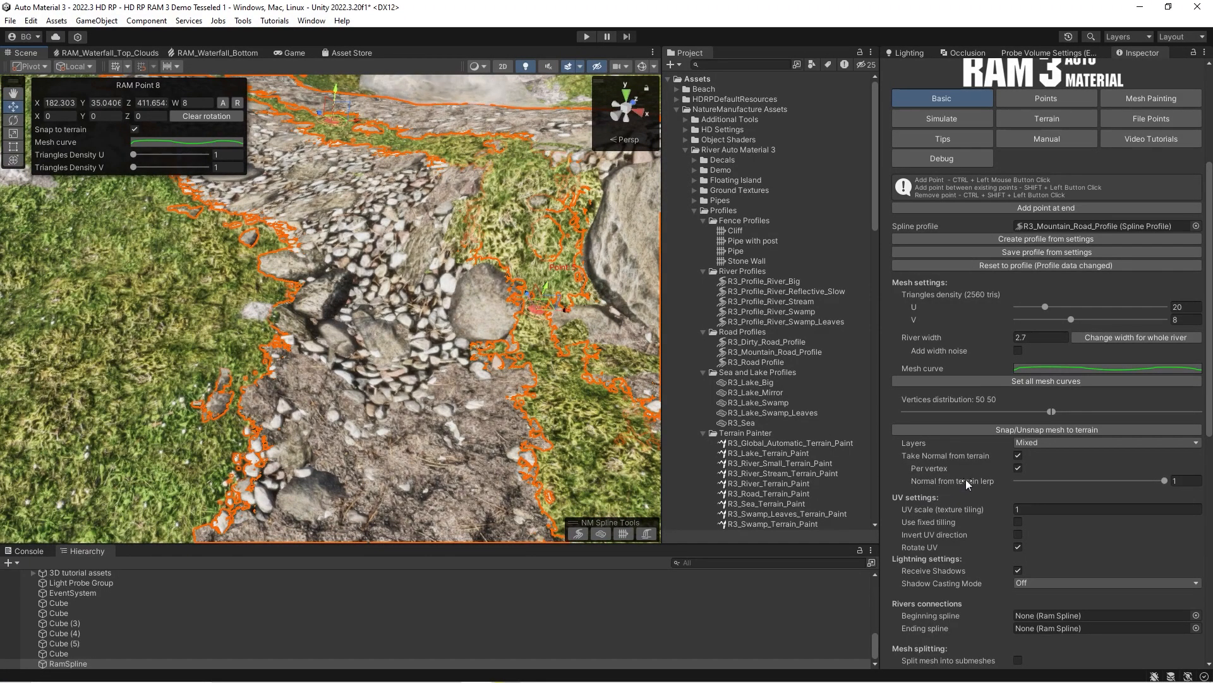
pyautogui.click(1018, 469)
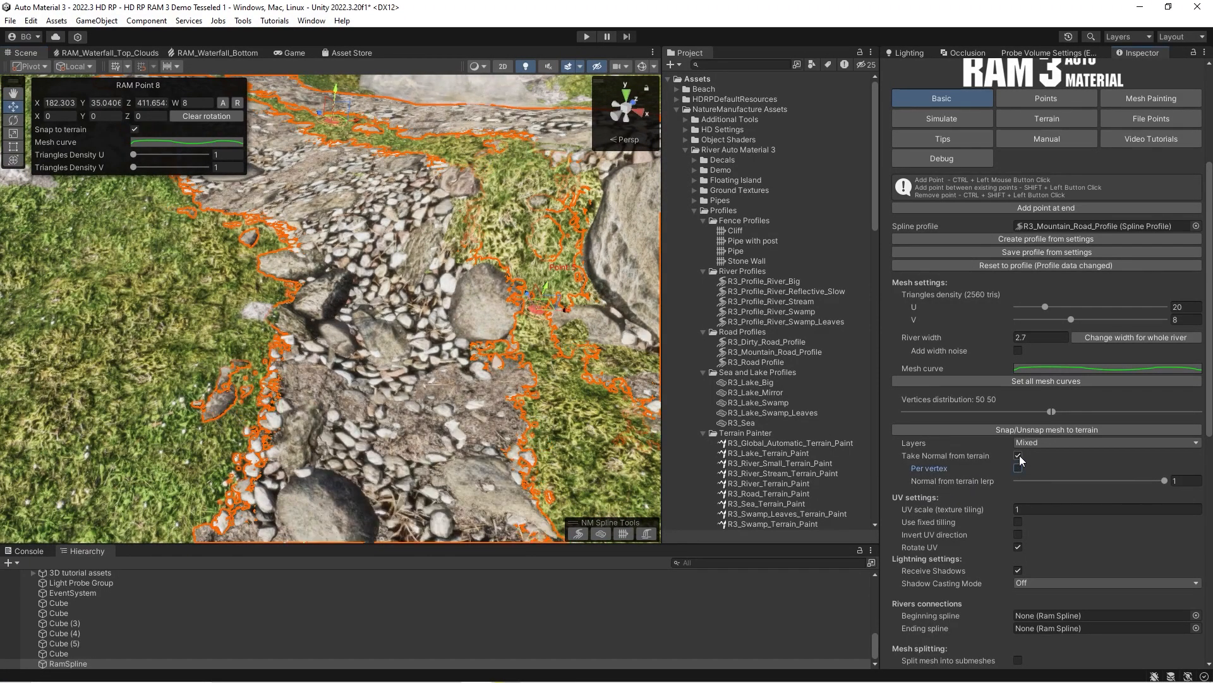
pyautogui.click(1019, 456)
pyautogui.click(1019, 455)
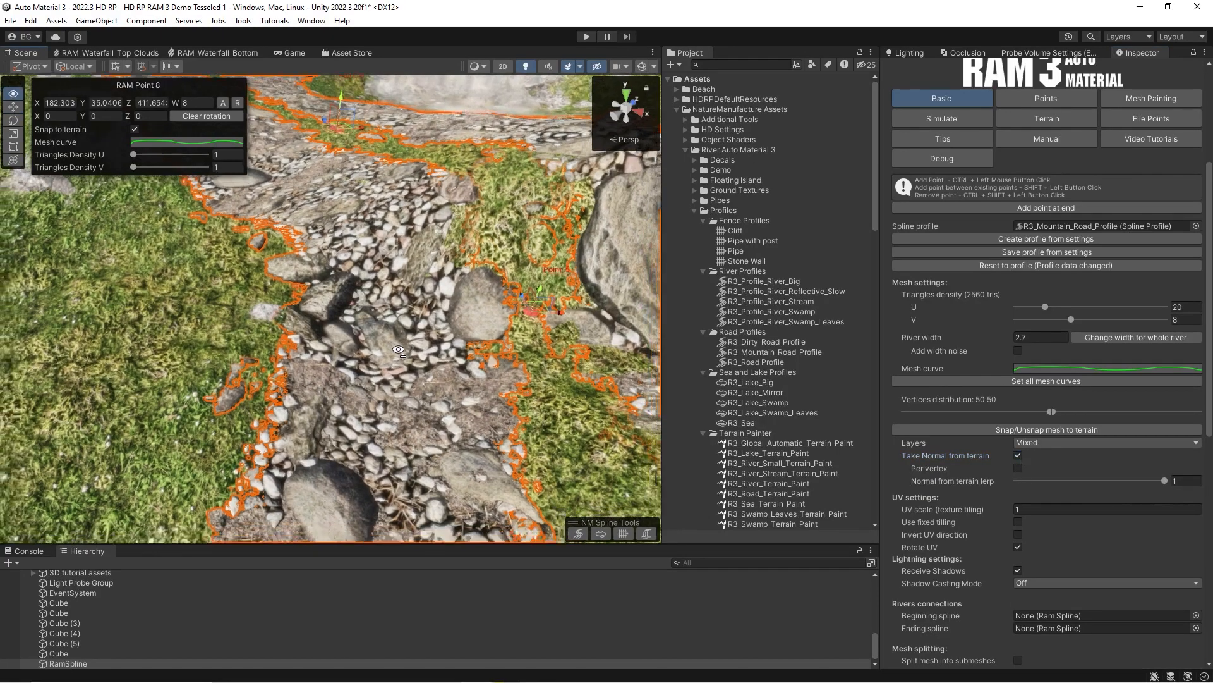
pyautogui.click(1018, 468)
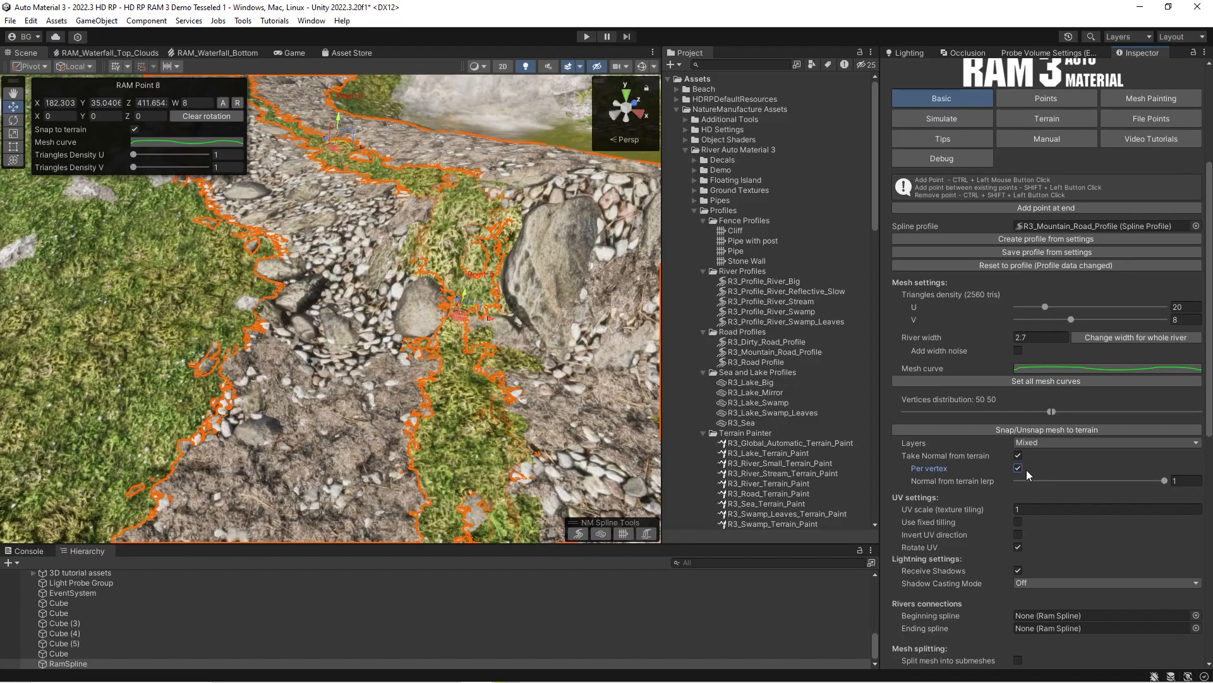
# Toggle Take Normal from terrain several times to compare the shading where the extended road meets the grass, leaving it enabled.
pyautogui.moveTo(424, 306)
pyautogui.mouseDown(button='right')
pyautogui.moveTo(398, 300)
pyautogui.moveTo(411, 303)
pyautogui.mouseUp(button='right')
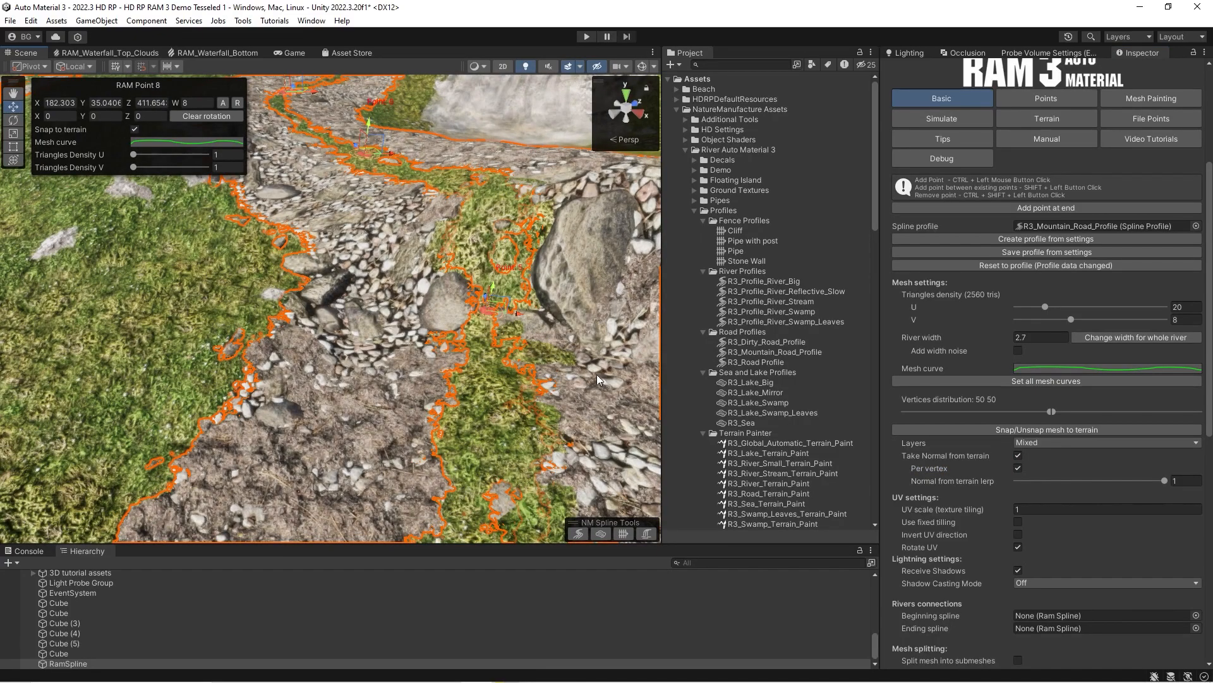
pyautogui.click(1019, 457)
pyautogui.click(1018, 458)
pyautogui.click(1019, 458)
pyautogui.click(1018, 458)
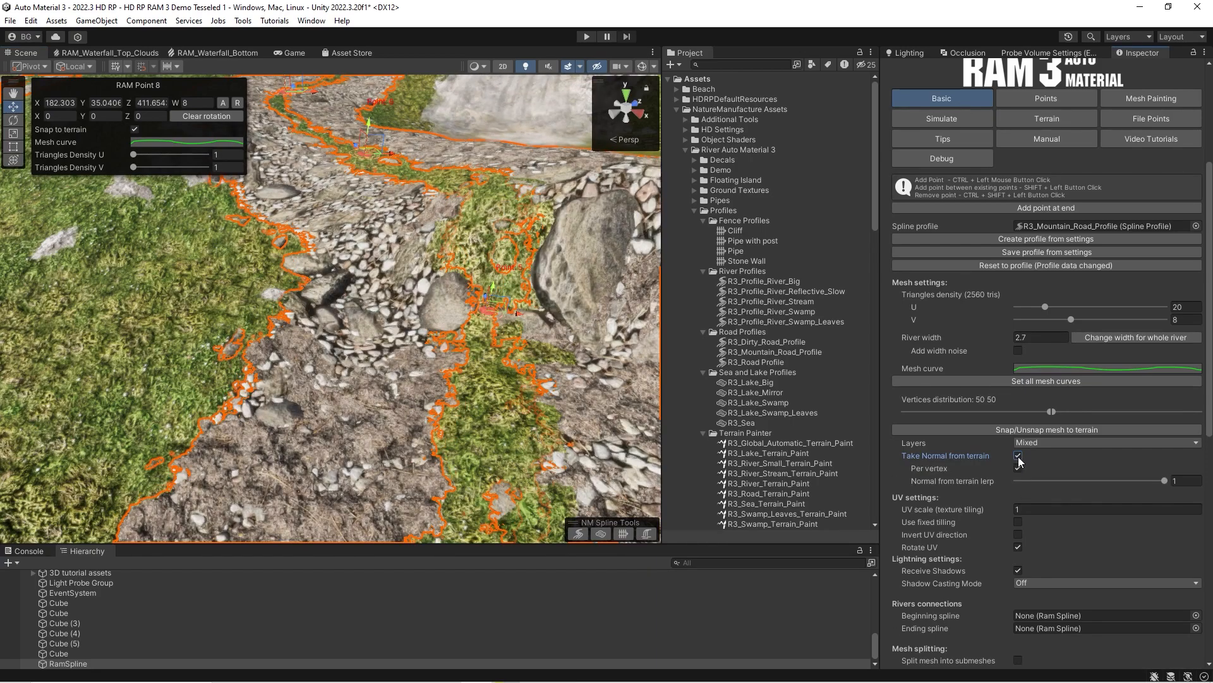
pyautogui.click(1019, 457)
pyautogui.click(1018, 457)
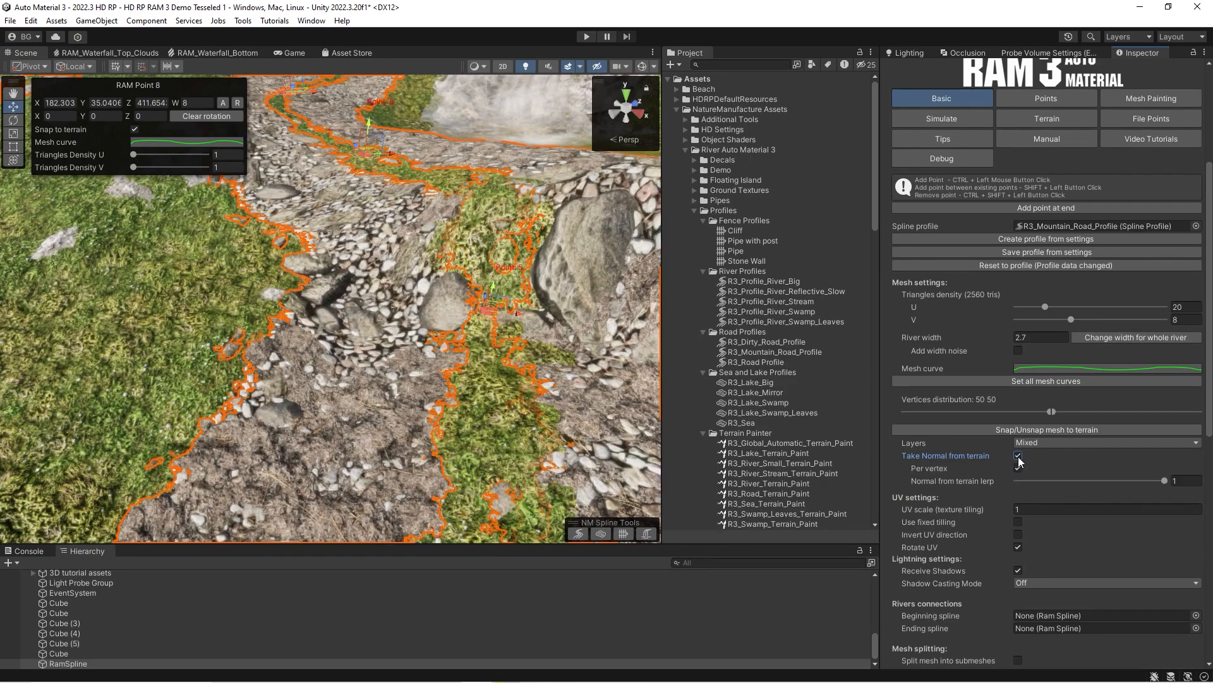
# Extend the road up and over the rocky hilltop with three more points.
pyautogui.moveTo(297, 321); pyautogui.dragTo(476, 278, button='right')
pyautogui.press('s')
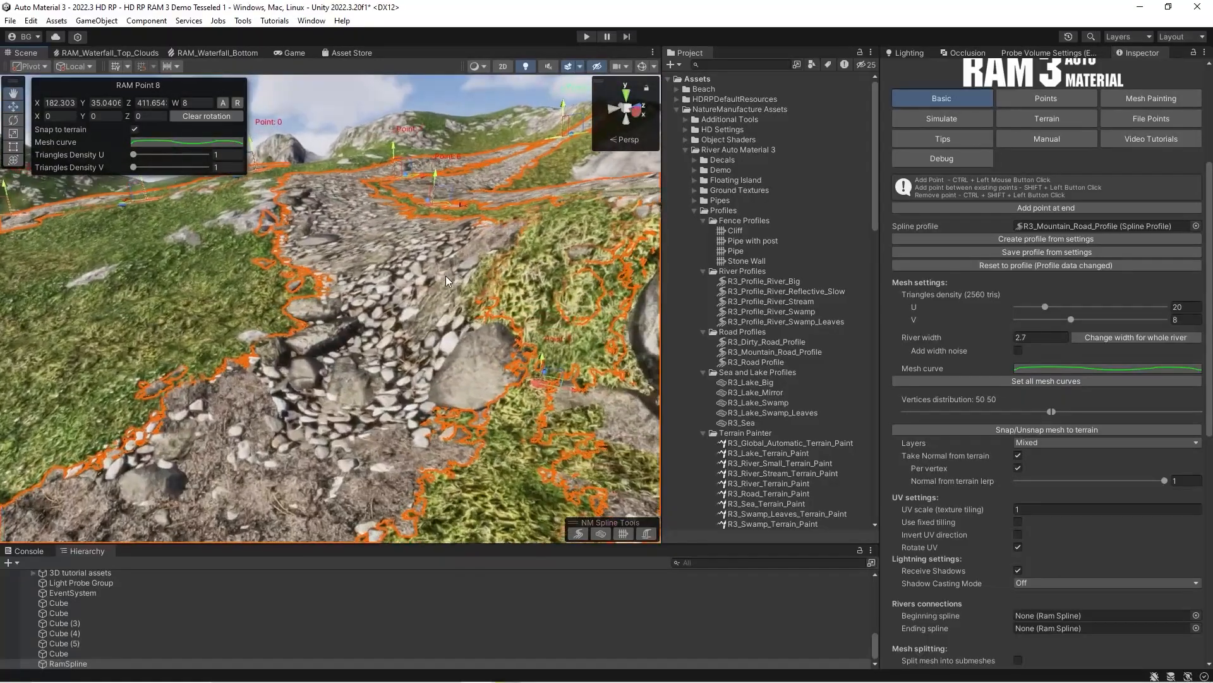
pyautogui.moveTo(441, 405); pyautogui.dragTo(478, 321, button='right')
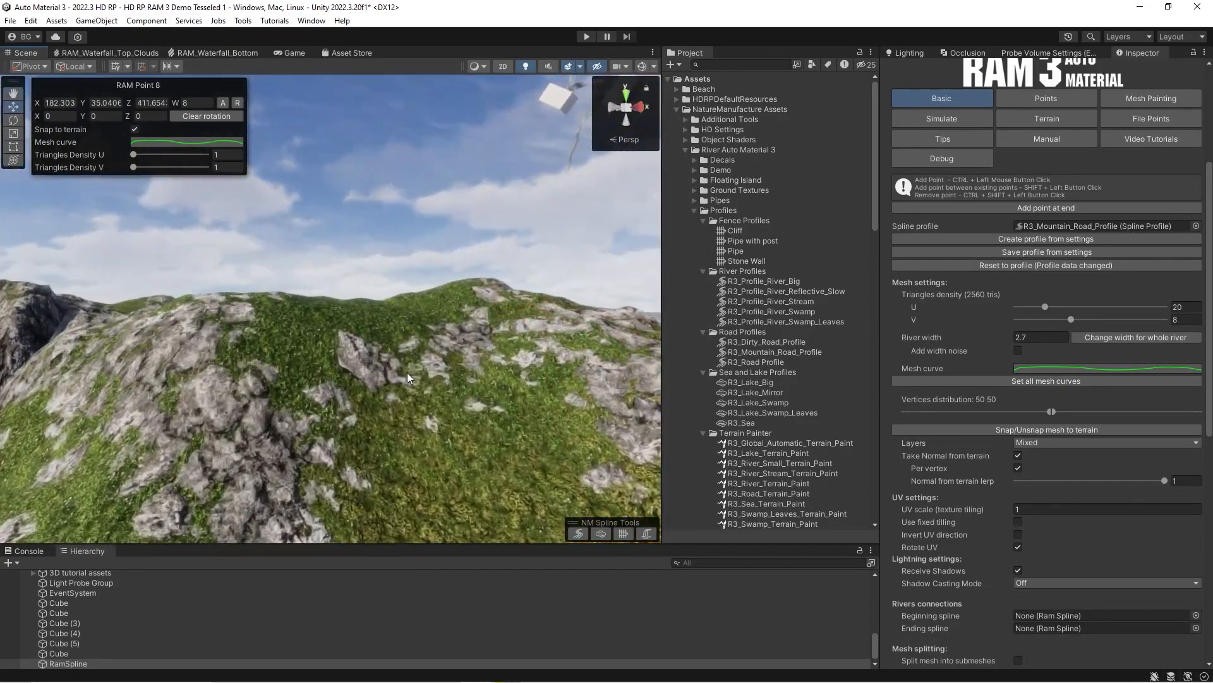
pyautogui.moveTo(411, 384); pyautogui.dragTo(301, 437, button='right')
pyautogui.keyDown('ctrl'); pyautogui.click(447, 171); pyautogui.keyUp('ctrl')
pyautogui.moveTo(471, 266); pyautogui.dragTo(221, 240, button='right')
pyautogui.keyDown('ctrl'); pyautogui.click(528, 206); pyautogui.keyUp('ctrl')
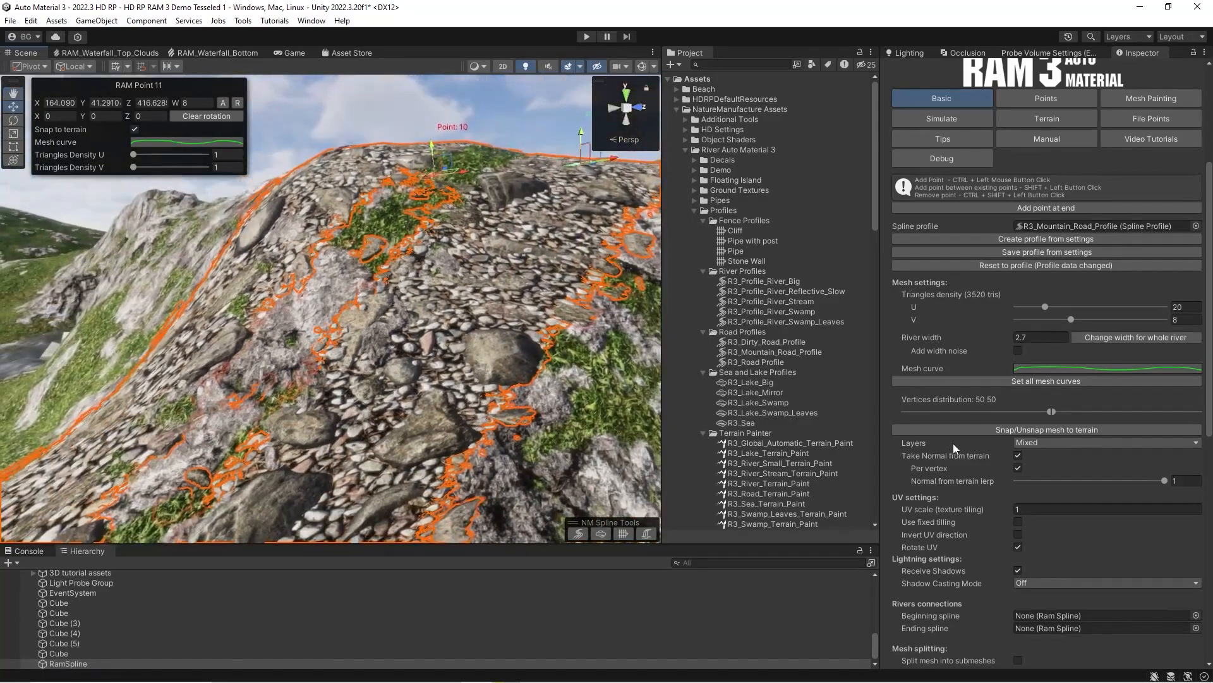
# Toggle Take Normal from terrain repeatedly to compare the road's shading on the rocky hilltop.
pyautogui.click(1018, 456)
pyautogui.click(1018, 455)
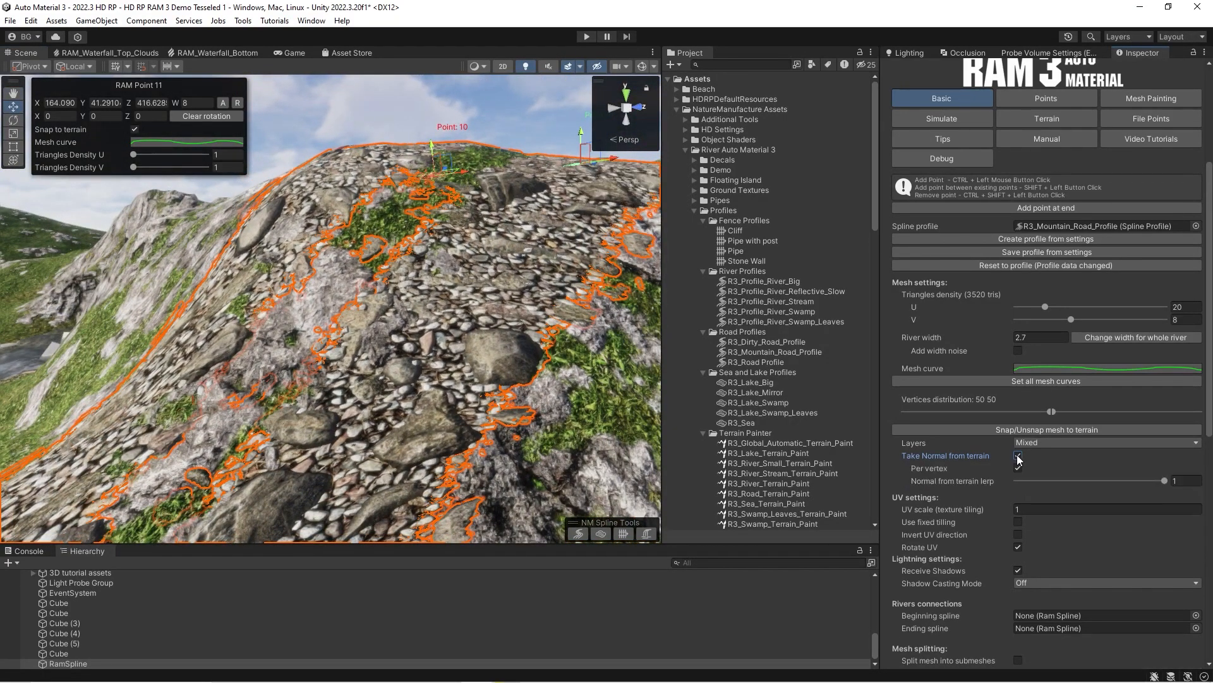
pyautogui.click(1018, 456)
pyautogui.click(1018, 456)
pyautogui.click(1018, 456)
# Compare the whole road's terrain blending from a distance with Take Normal from terrain off and on, leaving it enabled.
pyautogui.moveTo(380, 341); pyautogui.dragTo(415, 258, button='right')
pyautogui.press('w')
pyautogui.press('e')
pyautogui.click(1018, 456)
pyautogui.click(1018, 455)
pyautogui.press('w')
pyautogui.press('s')
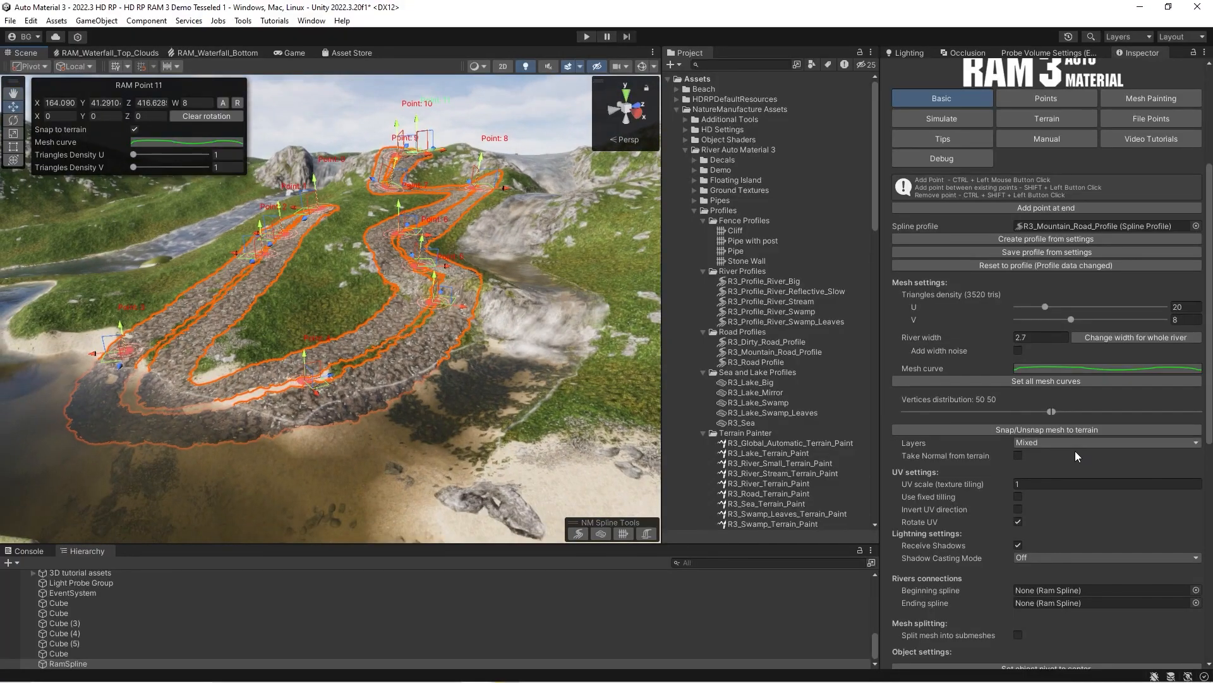
pyautogui.click(1020, 456)
# Try lower Normal from terrain lerp values such as 0.932 on the road, and set the value back to 1.
pyautogui.press('w')
pyautogui.moveTo(540, 311); pyautogui.dragTo(297, 203, button='right')
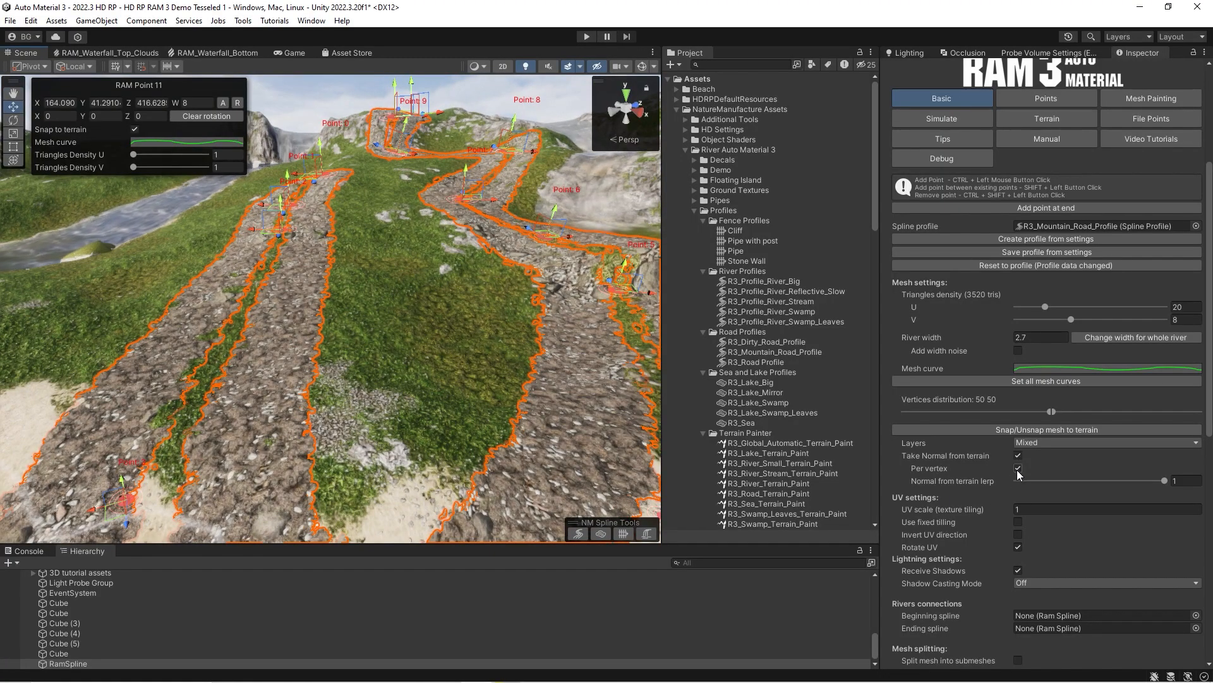
pyautogui.moveTo(373, 352); pyautogui.dragTo(399, 377, button='right')
pyautogui.press('d')
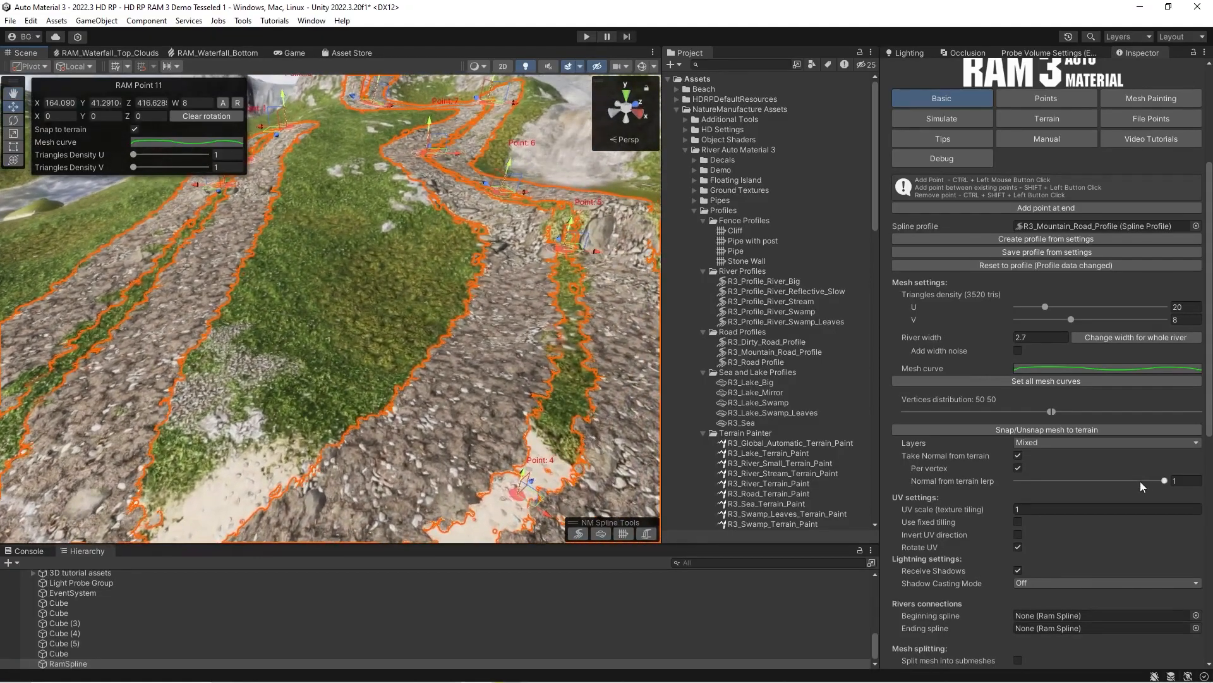
pyautogui.moveTo(1163, 483)
pyautogui.mouseDown()
pyautogui.moveTo(1008, 482)
pyautogui.moveTo(1192, 486)
pyautogui.mouseUp()
pyautogui.moveTo(341, 341)
pyautogui.mouseDown(button='right')
pyautogui.moveTo(328, 282)
pyautogui.moveTo(339, 318)
pyautogui.mouseUp(button='right')
pyautogui.press('w')
pyautogui.press('d')
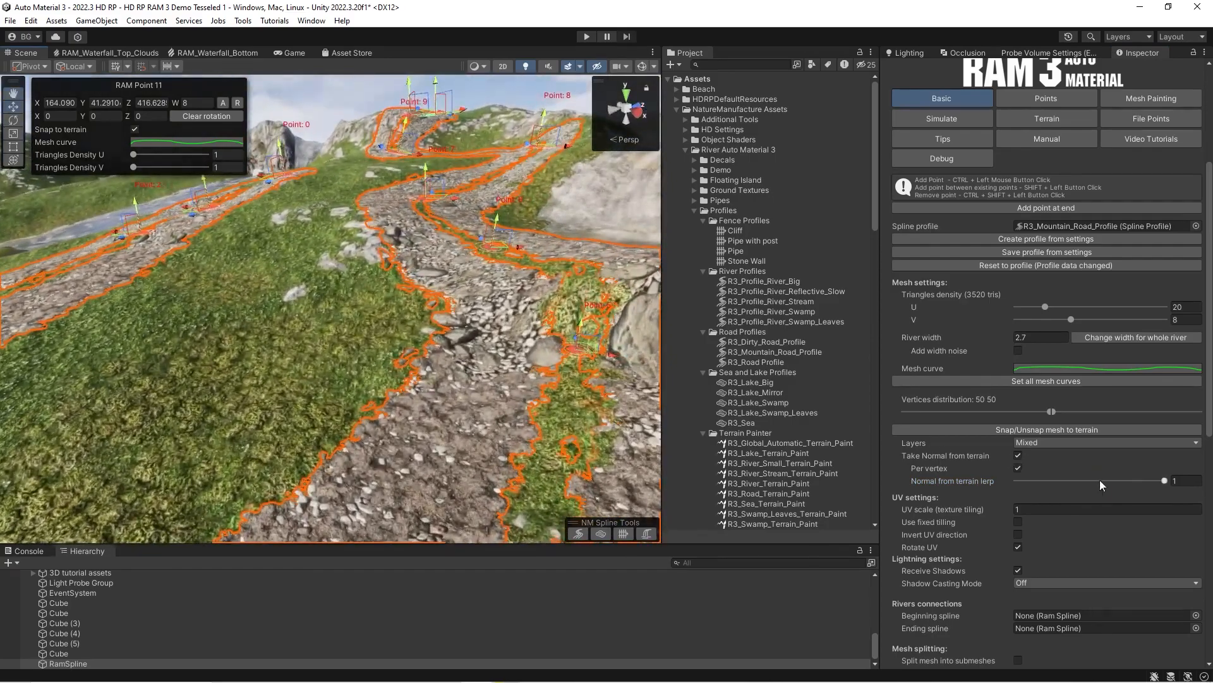
pyautogui.click(1156, 482)
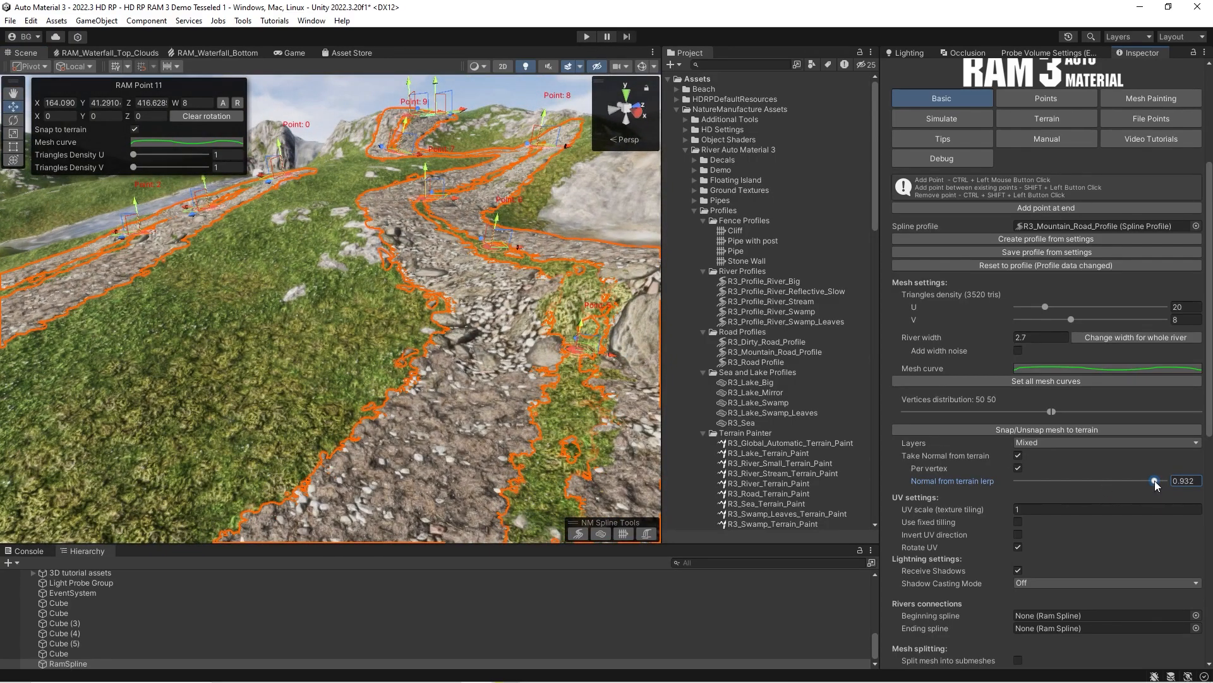
pyautogui.moveTo(1125, 481); pyautogui.dragTo(1169, 492)
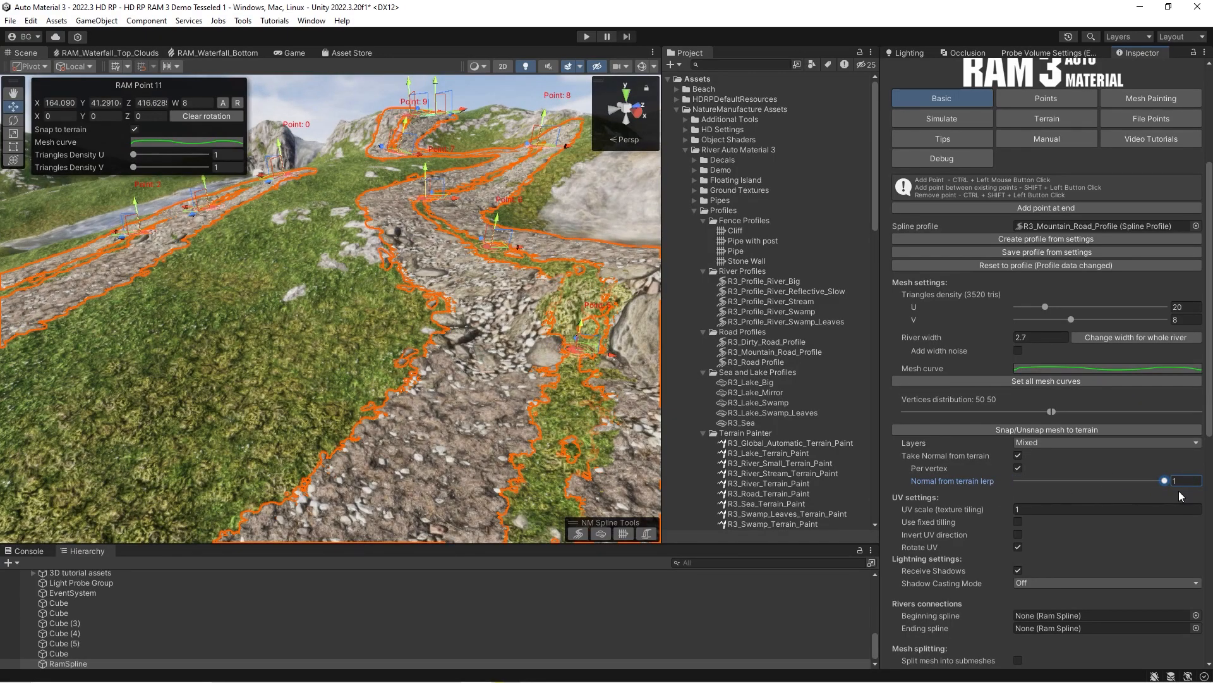
# Compare the road's blending up close with a lowered Normal from terrain lerp, and restore the value to 1.
pyautogui.moveTo(1182, 496); pyautogui.dragTo(1157, 498)
pyautogui.moveTo(292, 379)
pyautogui.mouseDown(button='right')
pyautogui.moveTo(253, 394)
pyautogui.moveTo(289, 372)
pyautogui.mouseUp(button='right')
pyautogui.press('s')
pyautogui.moveTo(1157, 481); pyautogui.dragTo(1169, 481)
pyautogui.moveTo(332, 371); pyautogui.dragTo(410, 373, button='right')
pyautogui.press('w')
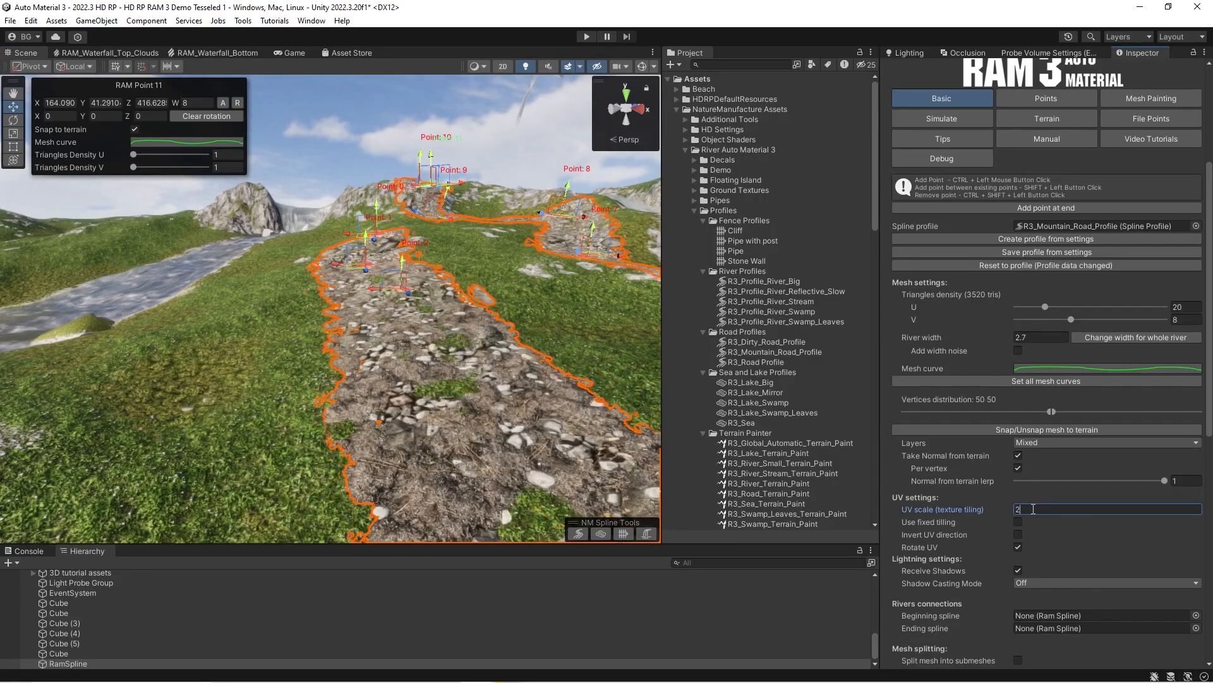
# Compare the road's texture at UV scale values of 1 and 0.5.
pyautogui.write('1')
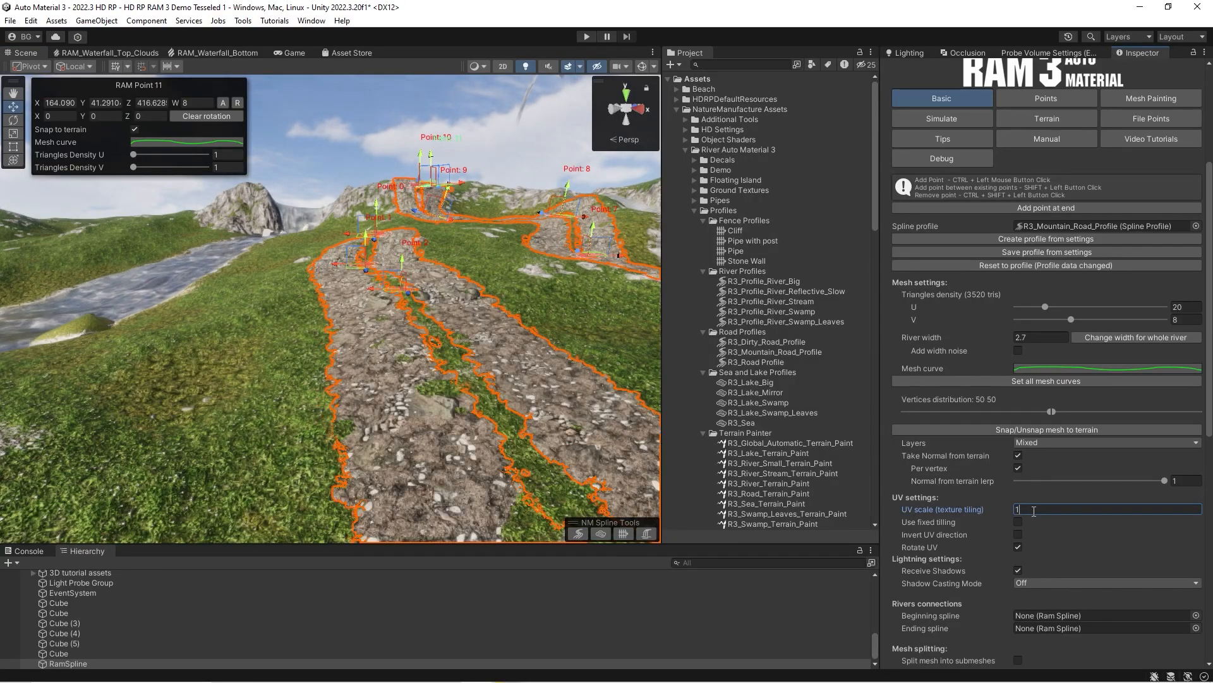
pyautogui.write('0,5')
pyautogui.moveTo(432, 439); pyautogui.dragTo(337, 326, button='right')
pyautogui.click(1043, 509)
pyautogui.write('1')
pyautogui.moveTo(388, 365); pyautogui.dragTo(407, 382, button='right')
pyautogui.click(1015, 509)
pyautogui.write('0.5')
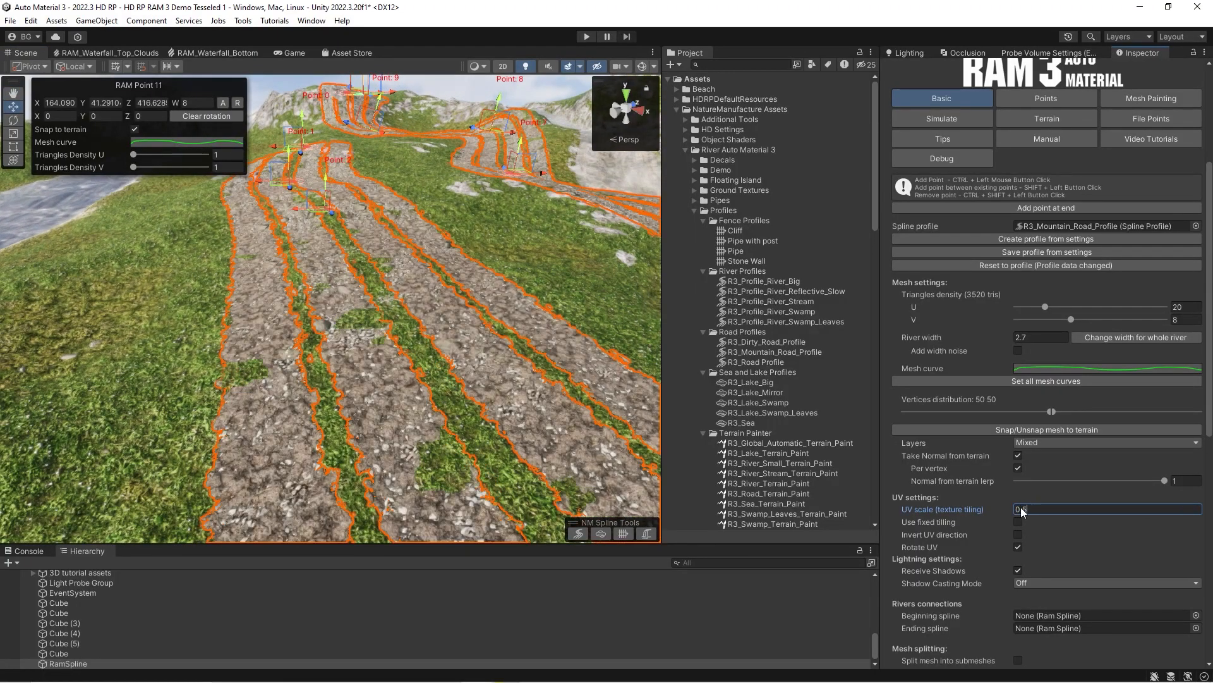
# Set the road's UV scale to 2 and apply a river width of 1 to the whole spline.
pyautogui.press('BackSpace')
pyautogui.press('BackSpace')
pyautogui.press('BackSpace')
pyautogui.write('2')
pyautogui.click(1031, 337)
pyautogui.write('1')
pyautogui.click(1112, 344)
# Change the width of the whole road to 1.5.
pyautogui.moveTo(335, 304); pyautogui.dragTo(326, 309, button='right')
pyautogui.click(999, 338)
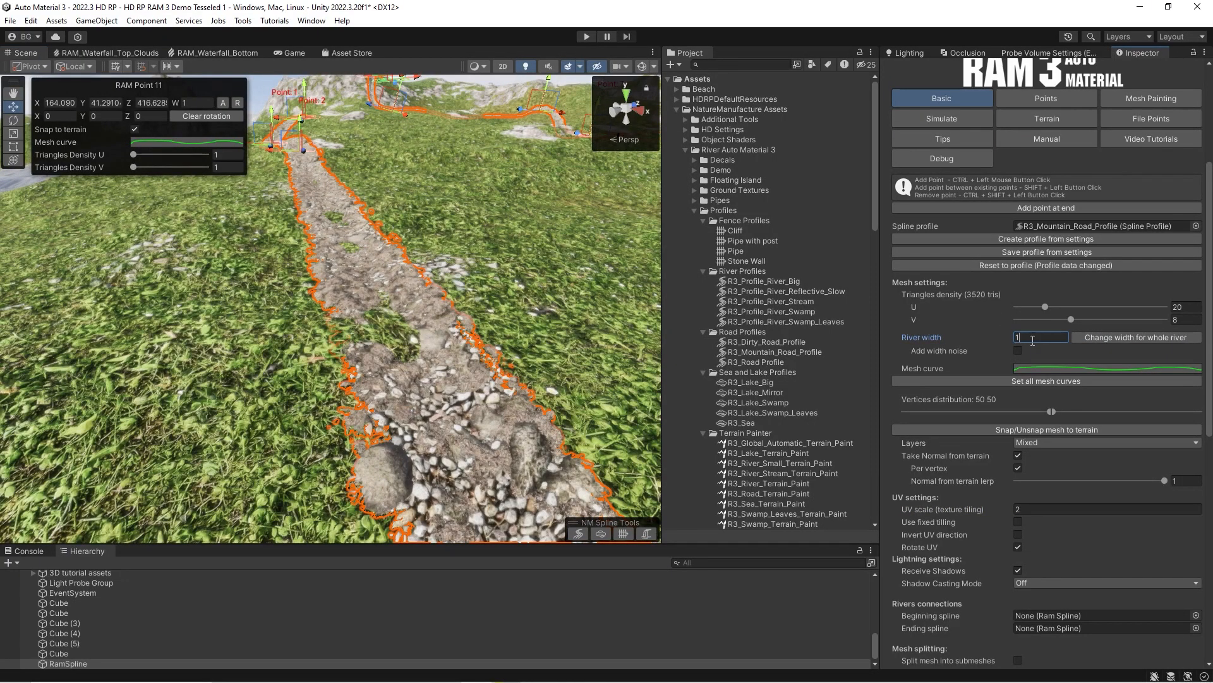
pyautogui.click(1102, 338)
pyautogui.moveTo(499, 316); pyautogui.dragTo(1099, 333, button='right')
# Raise the middle of the road's mesh curve with three new keys and apply the curve to all points.
pyautogui.click(1071, 369)
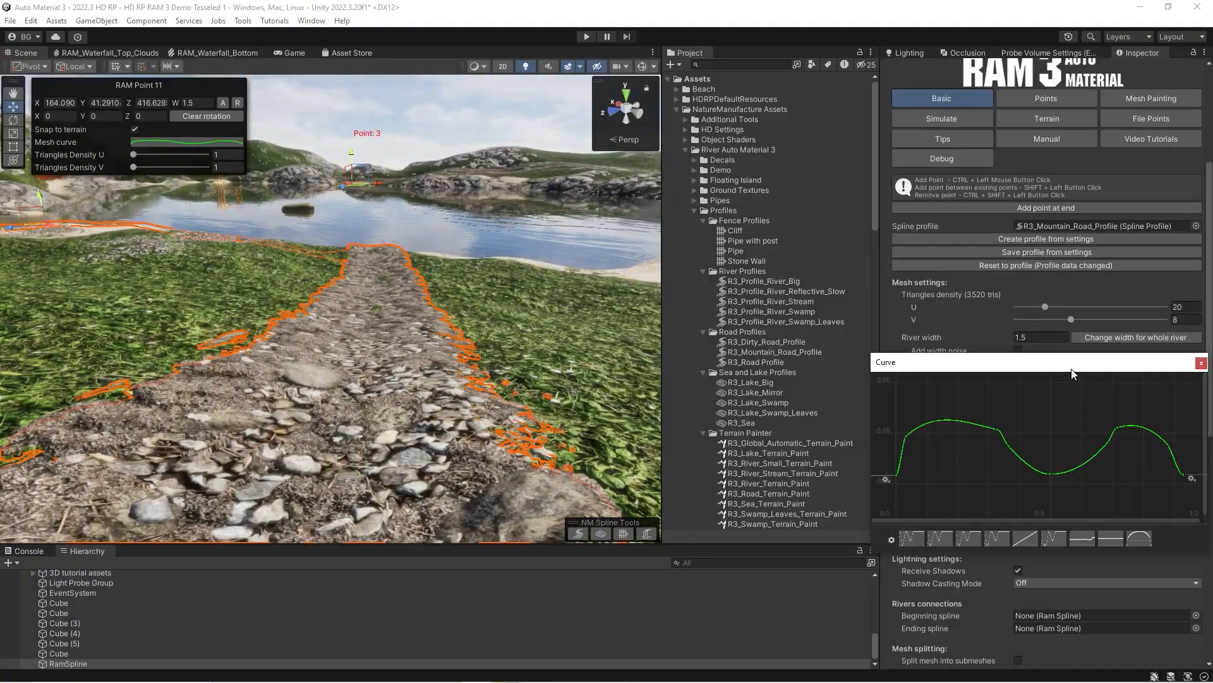
pyautogui.moveTo(1045, 475); pyautogui.dragTo(1063, 384)
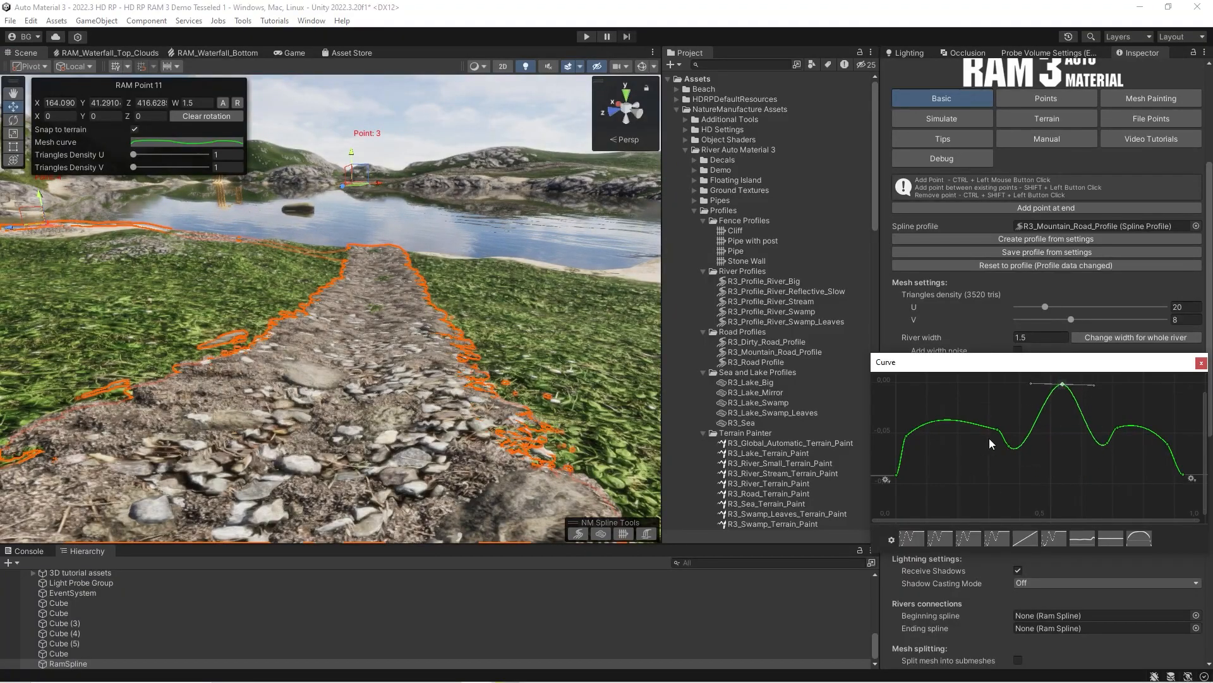
pyautogui.moveTo(1013, 449); pyautogui.dragTo(1011, 390)
pyautogui.moveTo(1107, 445); pyautogui.dragTo(1106, 402)
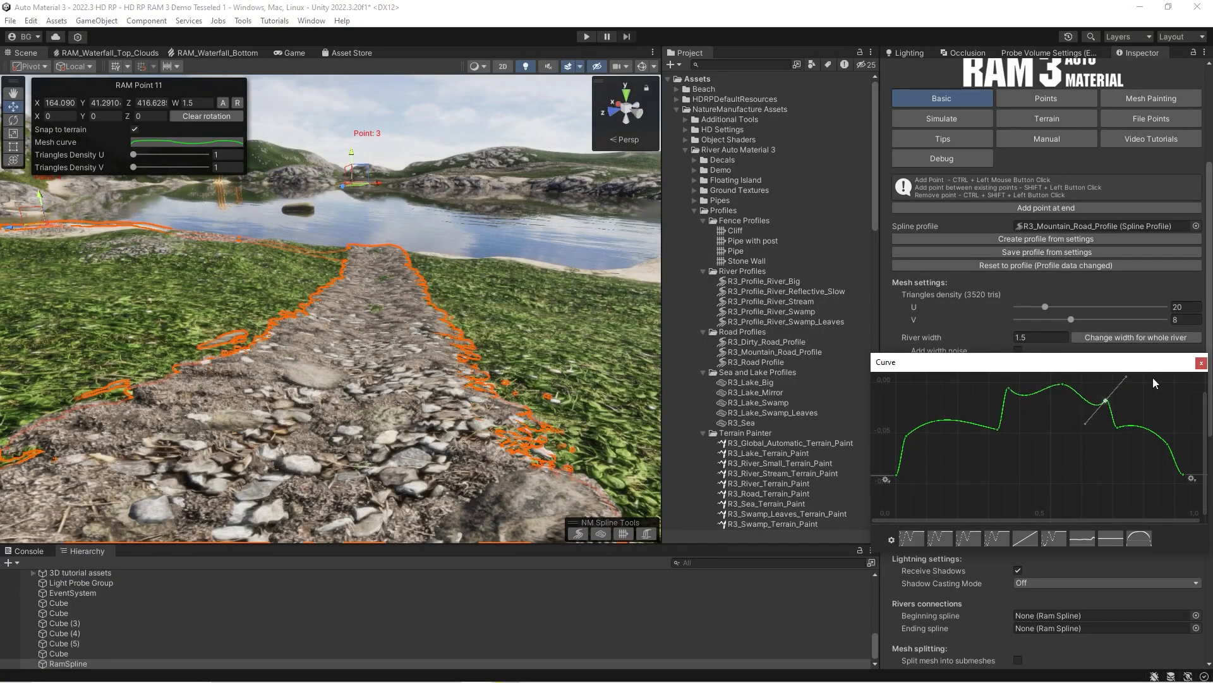
pyautogui.click(1201, 364)
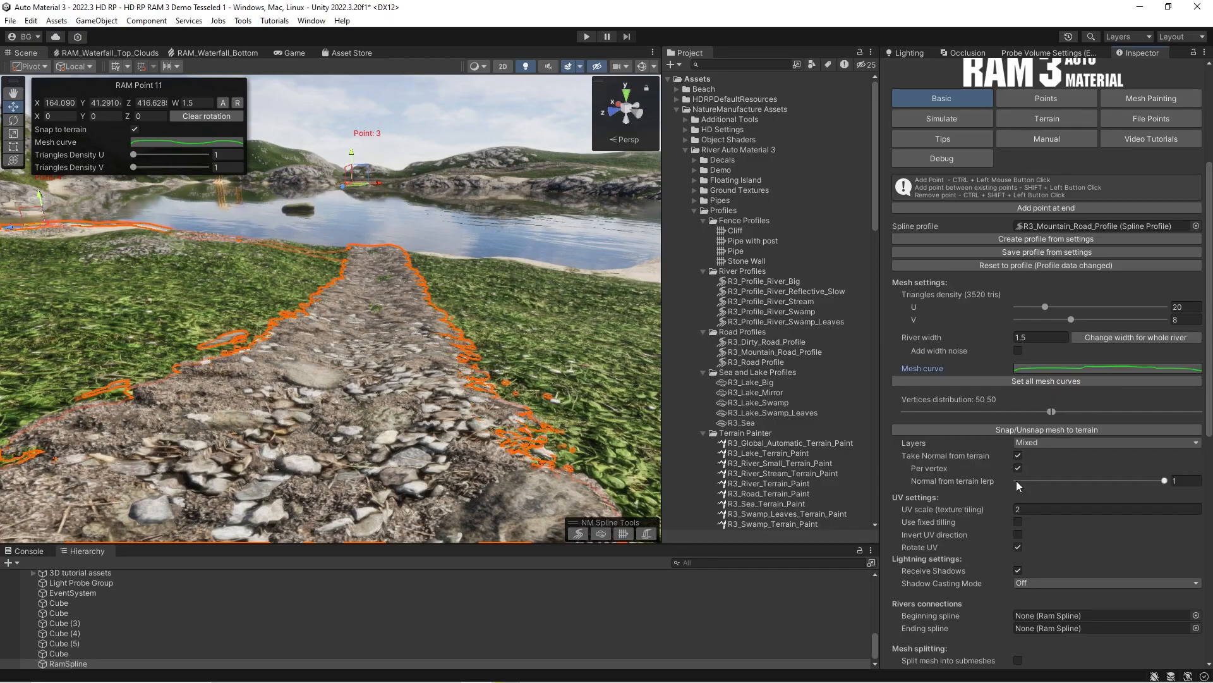
pyautogui.click(1018, 382)
# Set the road's river width to 2 and its UV scale to 1.
pyautogui.moveTo(493, 335); pyautogui.dragTo(822, 300, button='right')
pyautogui.press('w')
pyautogui.moveTo(1043, 338); pyautogui.dragTo(961, 327)
pyautogui.write('1')
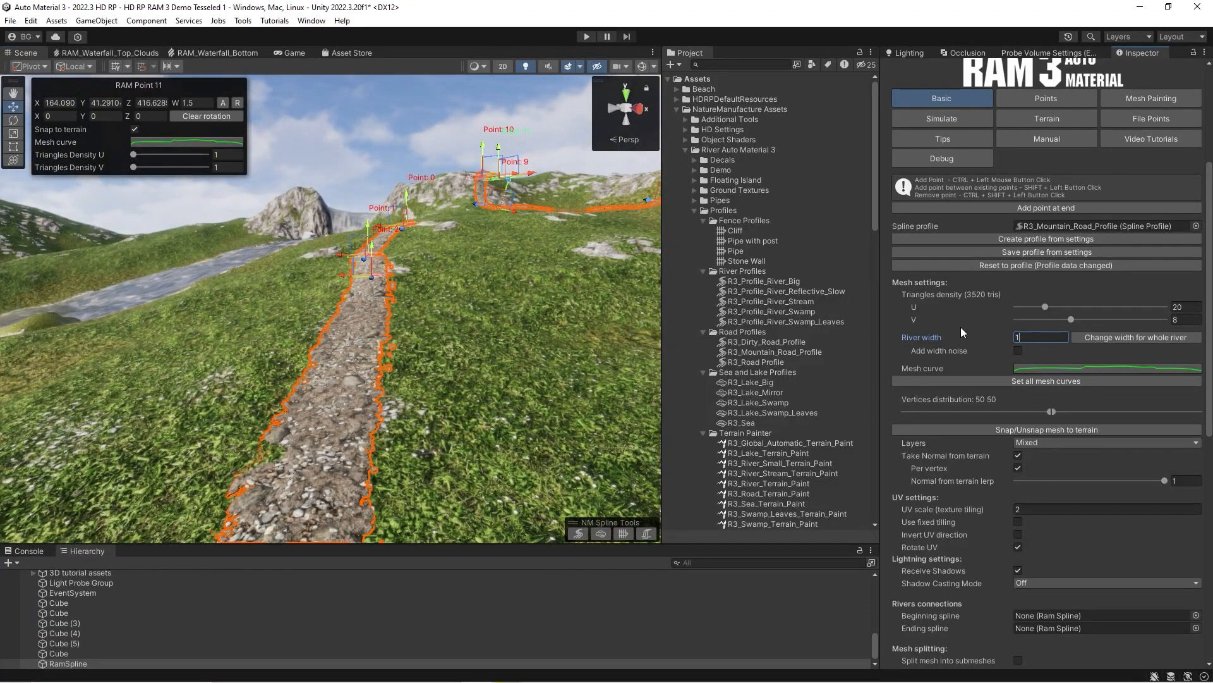
pyautogui.click(1027, 510)
pyautogui.write('1')
pyautogui.moveTo(426, 369)
pyautogui.mouseDown(button='right')
pyautogui.moveTo(412, 394)
pyautogui.moveTo(424, 390)
pyautogui.mouseUp(button='right')
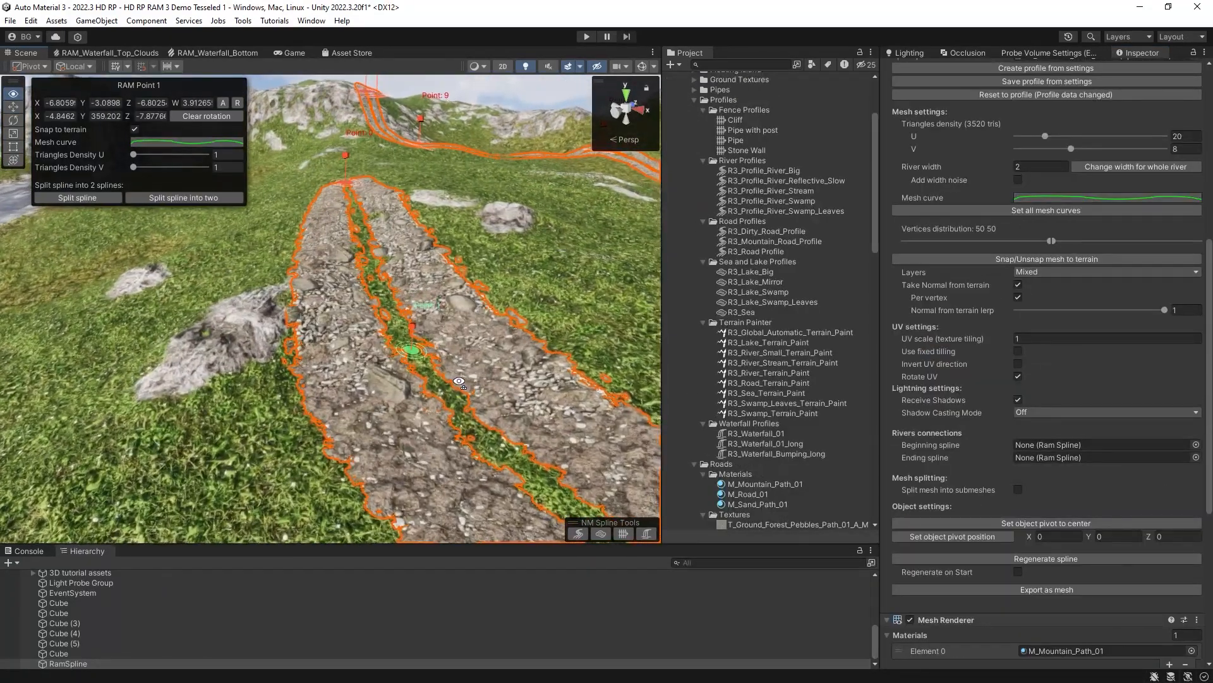
# Widen the road at Point 1 to about 4.84 and enable Use fixed tiling.
pyautogui.moveTo(405, 342)
pyautogui.mouseDown(button='right')
pyautogui.moveTo(414, 335)
pyautogui.moveTo(386, 328)
pyautogui.mouseUp(button='right')
pyautogui.moveTo(390, 317)
pyautogui.mouseDown()
pyautogui.moveTo(390, 330)
pyautogui.moveTo(407, 323)
pyautogui.moveTo(379, 321)
pyautogui.mouseUp()
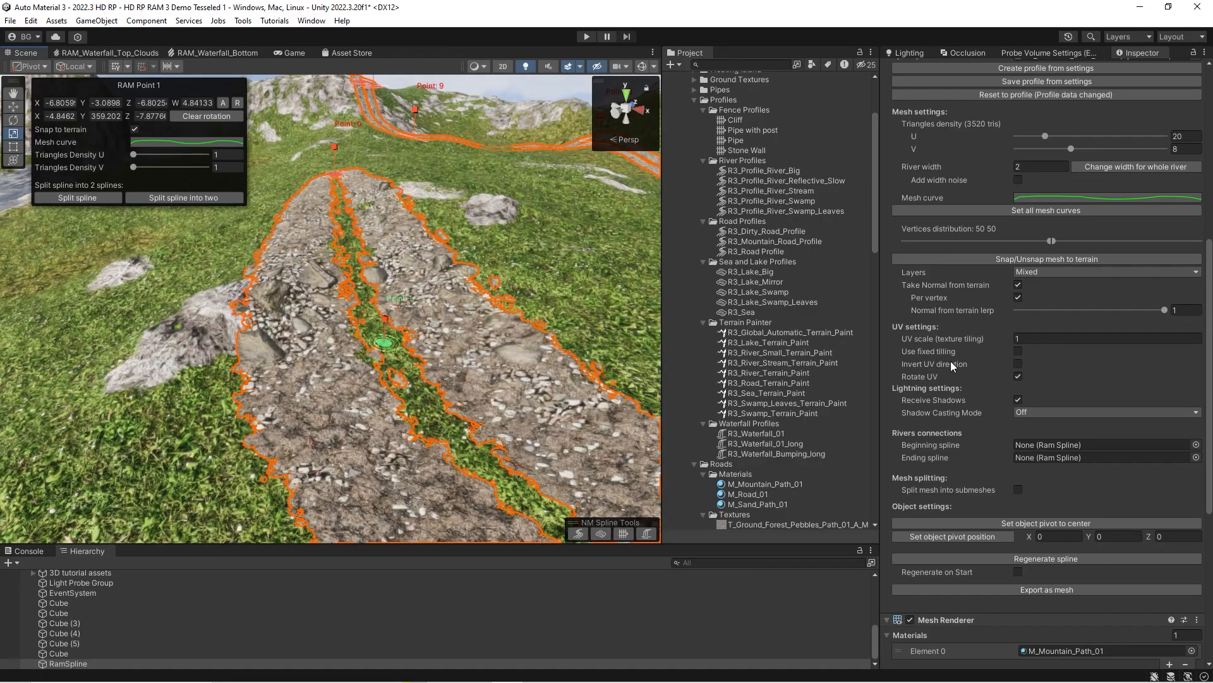
pyautogui.click(1018, 351)
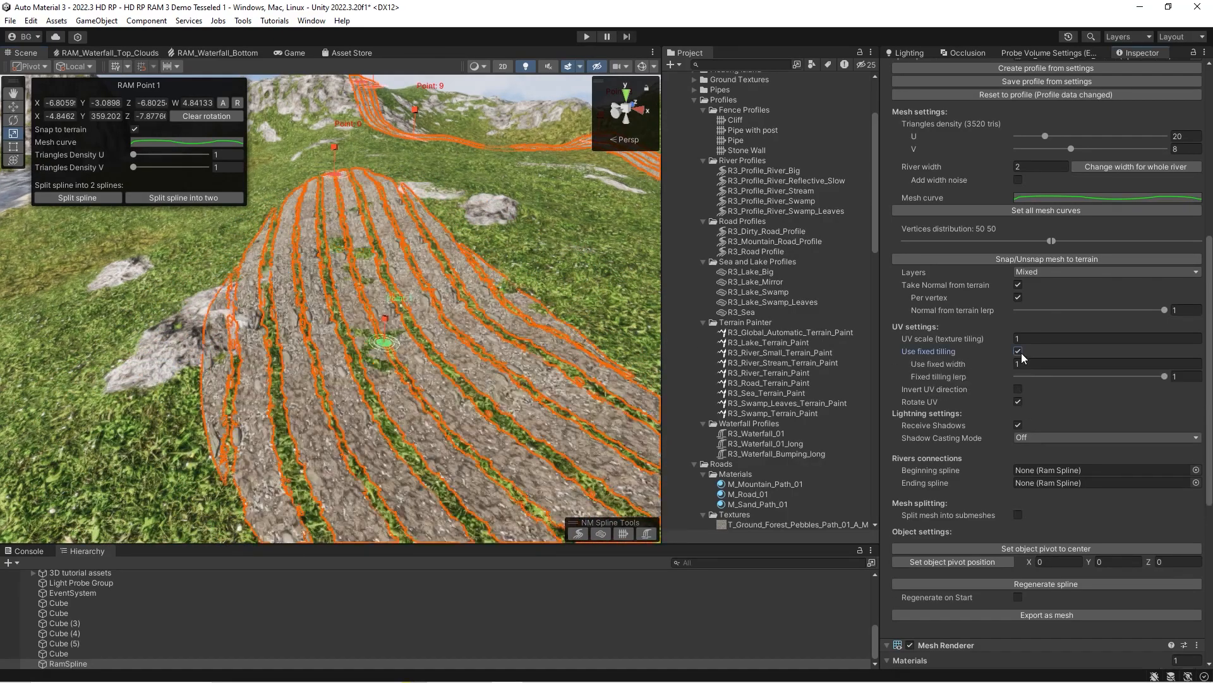
# Widen and narrow the road at Point 1 with fixed tiling on, leaving its width at about 3.03.
pyautogui.moveTo(388, 319)
pyautogui.mouseDown()
pyautogui.moveTo(379, 338)
pyautogui.moveTo(397, 309)
pyautogui.mouseUp()
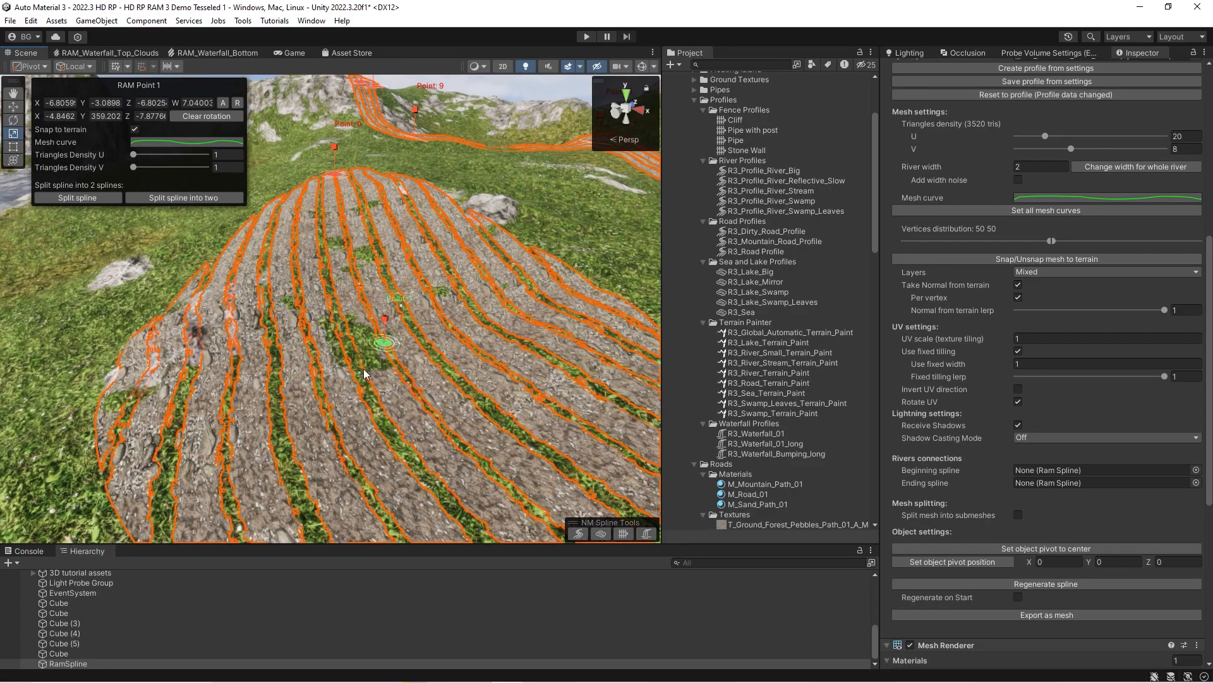
pyautogui.moveTo(385, 323); pyautogui.dragTo(373, 338)
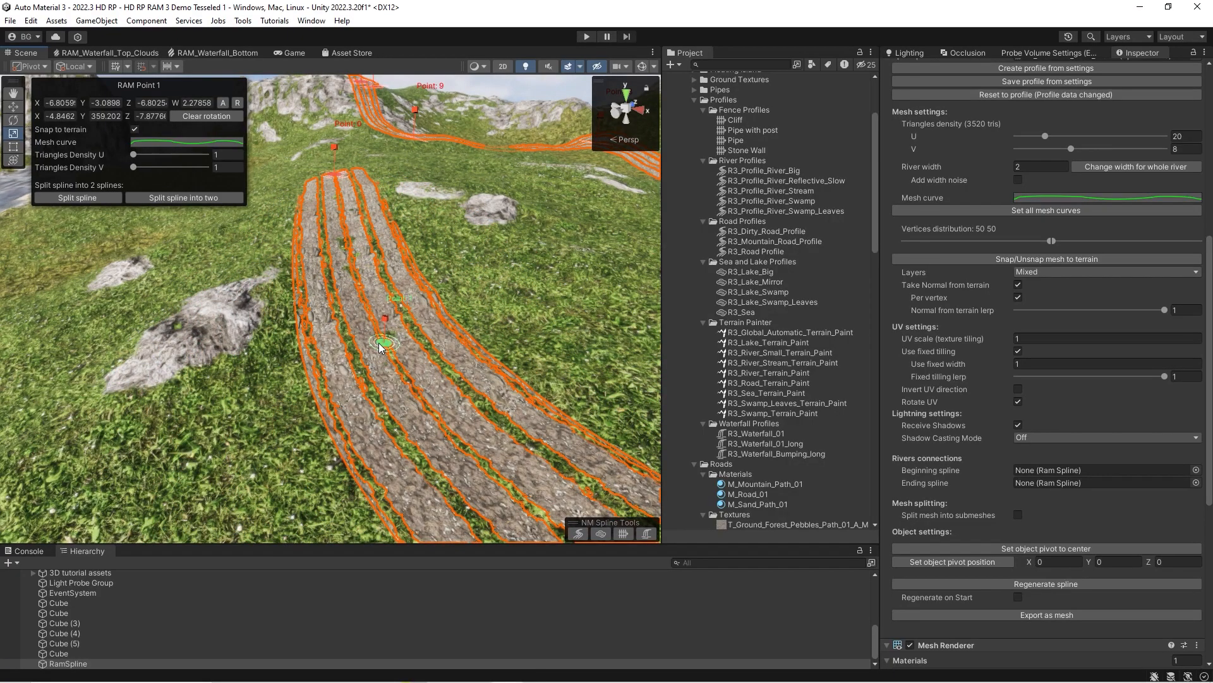
pyautogui.moveTo(387, 320); pyautogui.dragTo(459, 340)
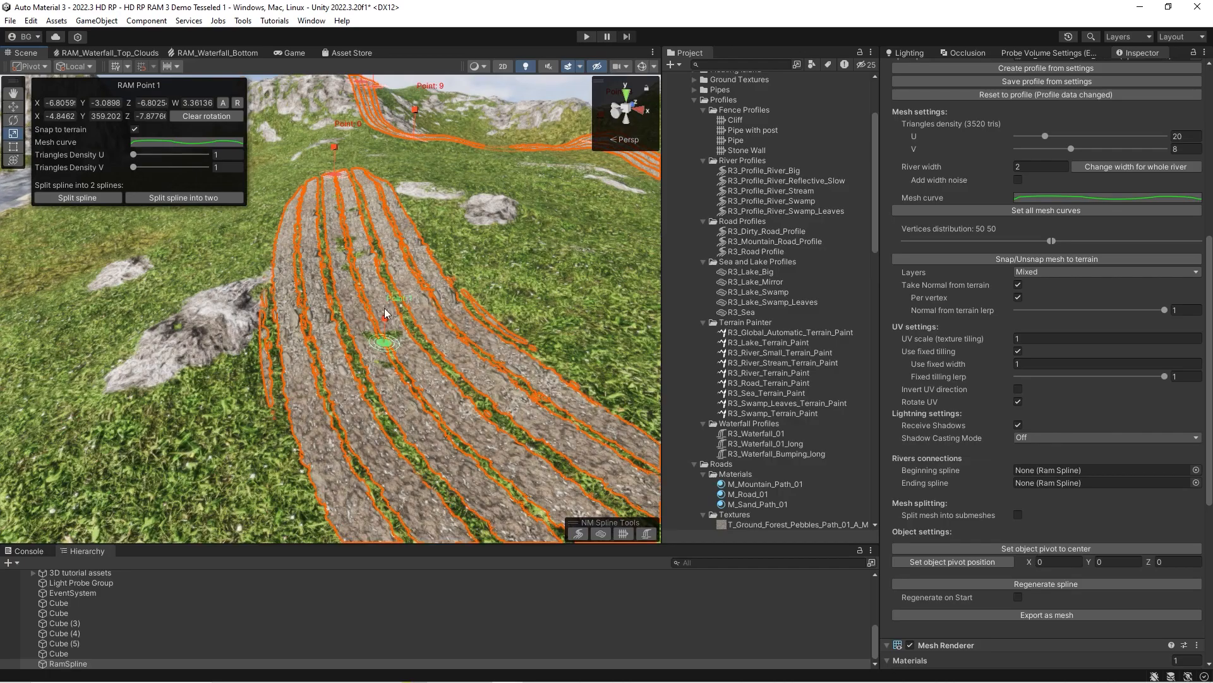
pyautogui.moveTo(384, 319); pyautogui.dragTo(426, 329)
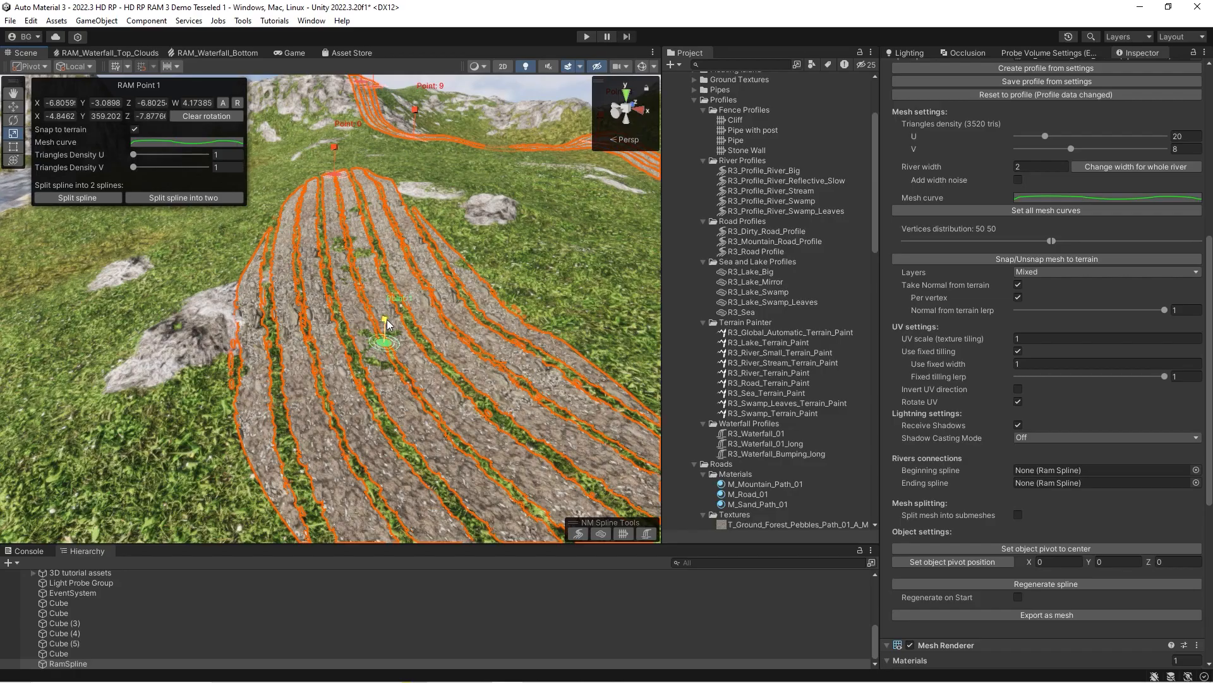
pyautogui.moveTo(386, 328); pyautogui.dragTo(400, 329)
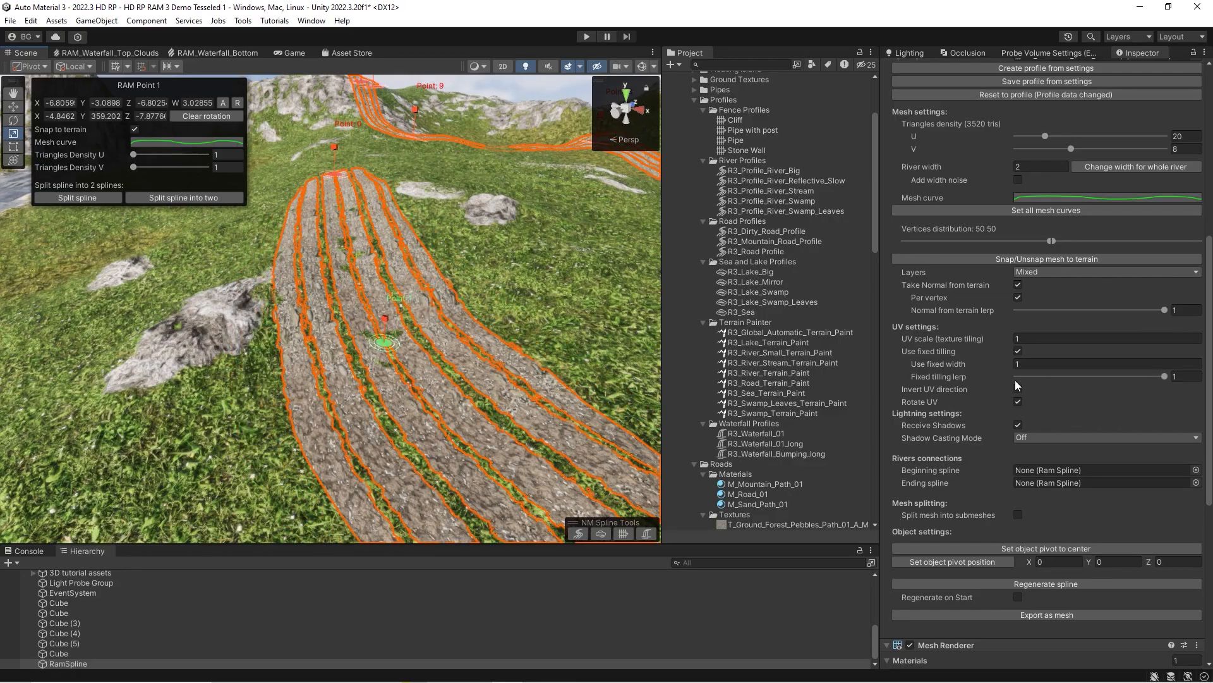
# Try the Fixed tiling lerp on the road and turn Use fixed tiling off.
pyautogui.click(1018, 353)
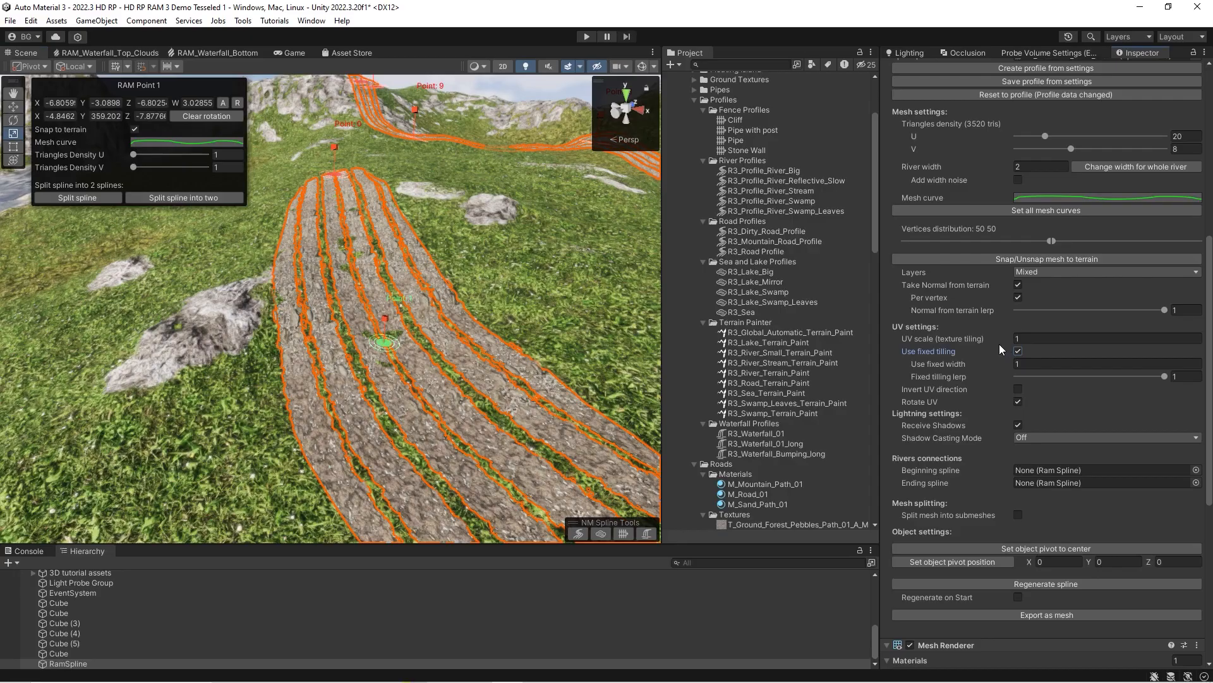
pyautogui.moveTo(1147, 384); pyautogui.dragTo(1191, 383)
pyautogui.click(1018, 351)
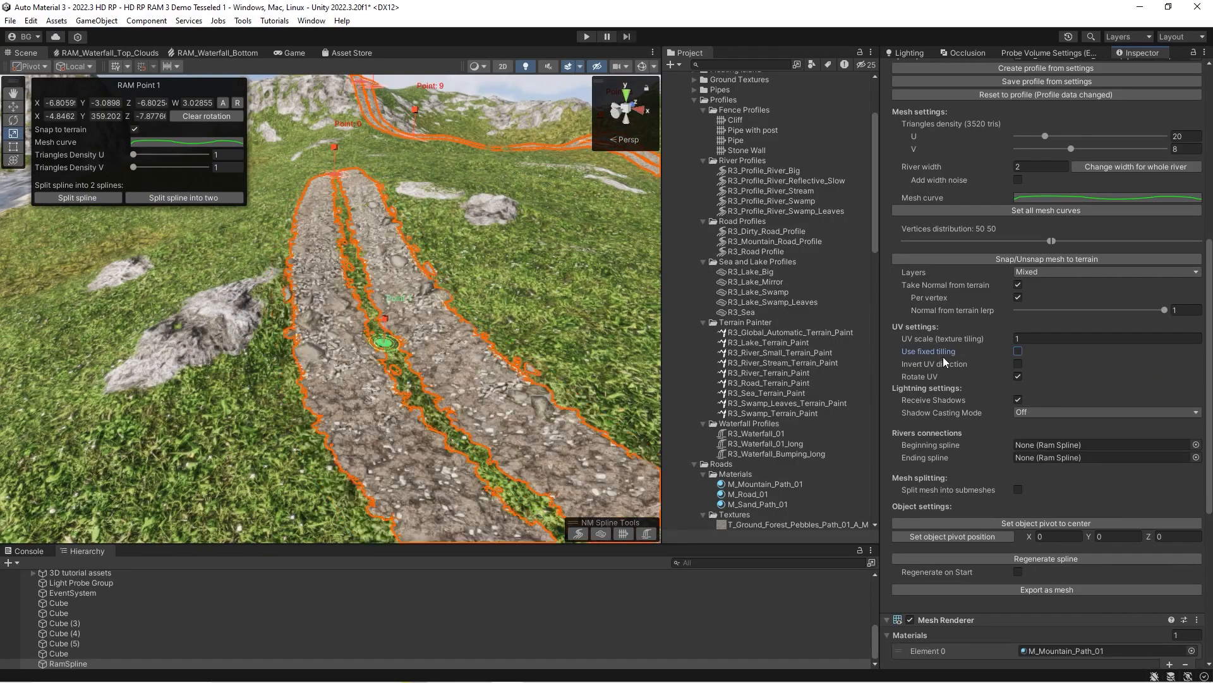
pyautogui.moveTo(515, 355)
pyautogui.mouseDown(button='right')
pyautogui.moveTo(460, 337)
pyautogui.moveTo(506, 344)
pyautogui.mouseUp(button='right')
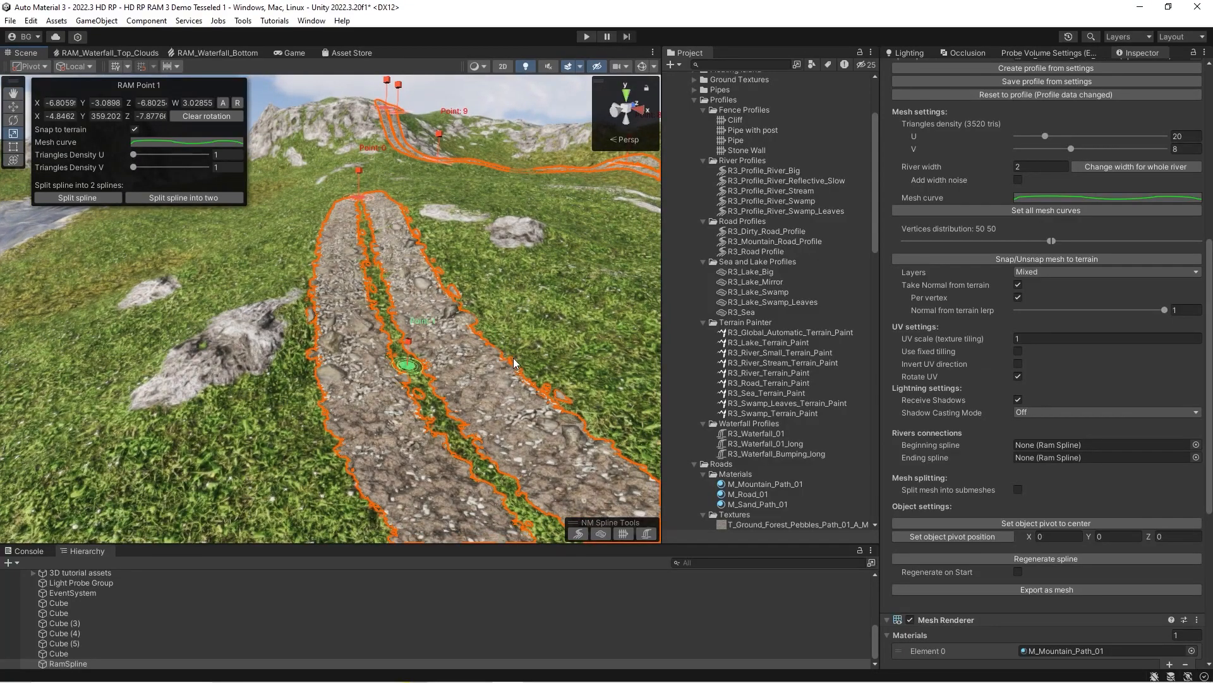
pyautogui.moveTo(513, 358); pyautogui.dragTo(517, 376, button='right')
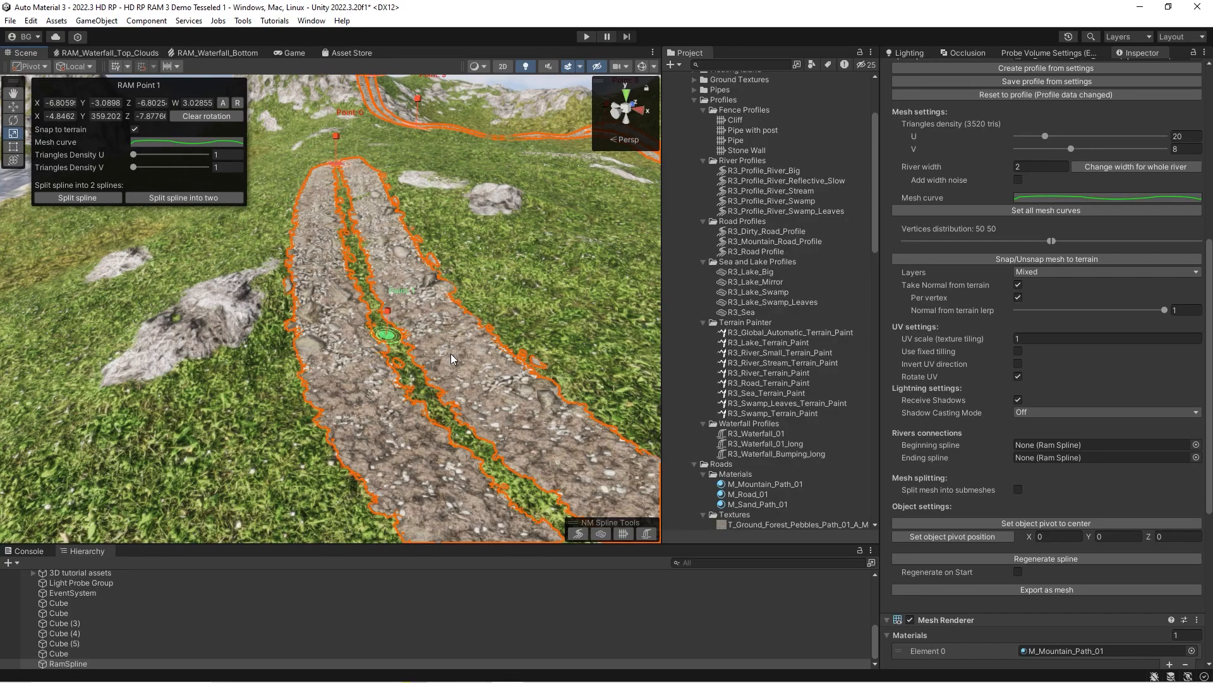
pyautogui.moveTo(321, 354); pyautogui.dragTo(849, 352, button='right')
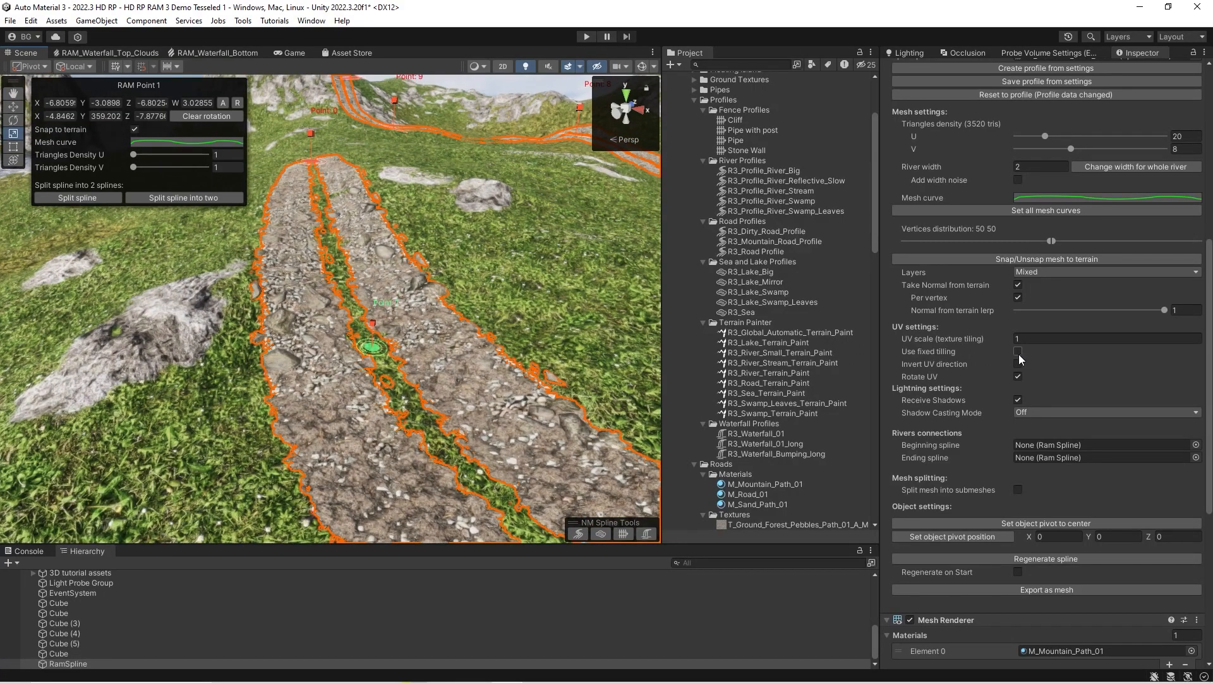
pyautogui.scroll(-3, 432, 298)
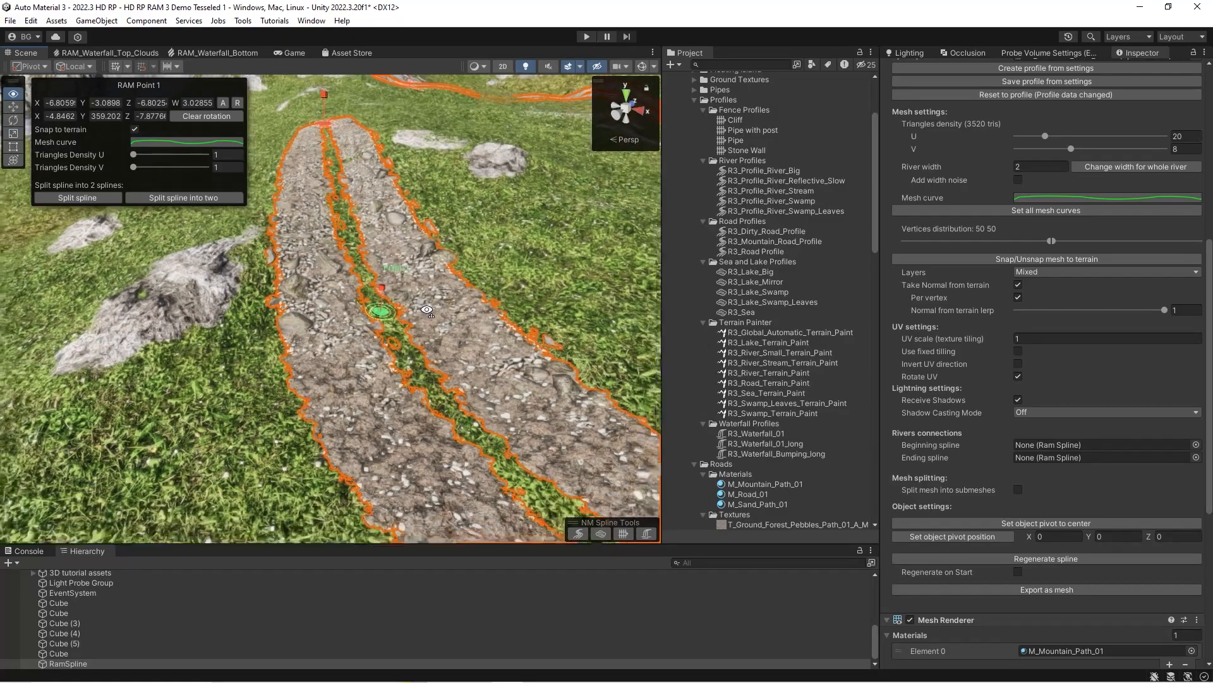
# Toggle Invert UV direction on and off twice to compare the road's texture, leaving it off.
pyautogui.moveTo(417, 310); pyautogui.dragTo(451, 303, button='middle')
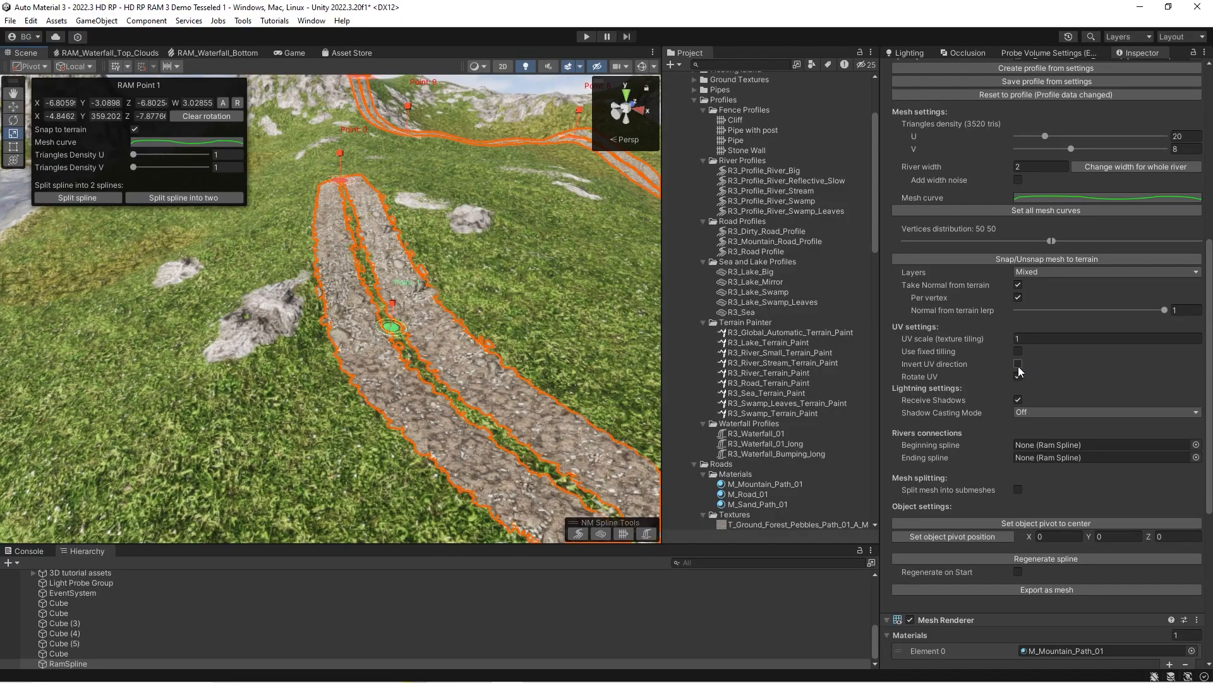
pyautogui.click(1018, 366)
pyautogui.click(1018, 366)
pyautogui.moveTo(468, 319); pyautogui.dragTo(643, 366, button='right')
pyautogui.click(1022, 365)
pyautogui.click(1022, 365)
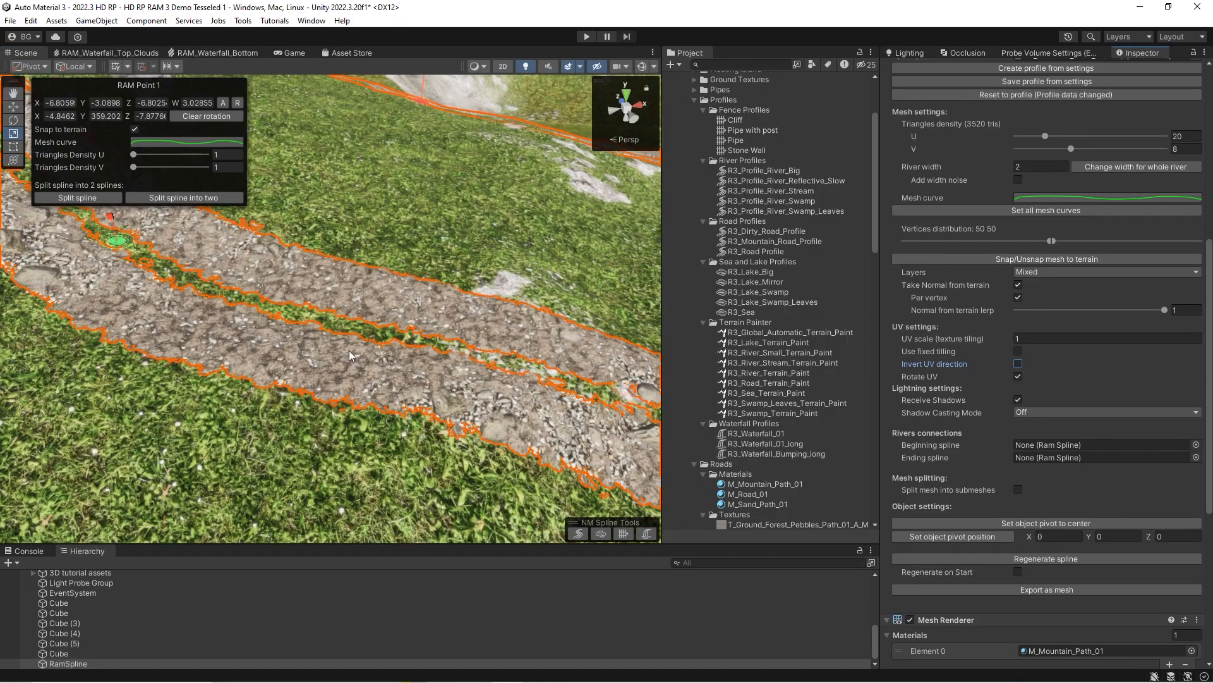
# Toggle Rotate UV to compare the texture's direction across the road, leaving it off.
pyautogui.moveTo(398, 328); pyautogui.dragTo(272, 328, button='right')
pyautogui.click(1018, 376)
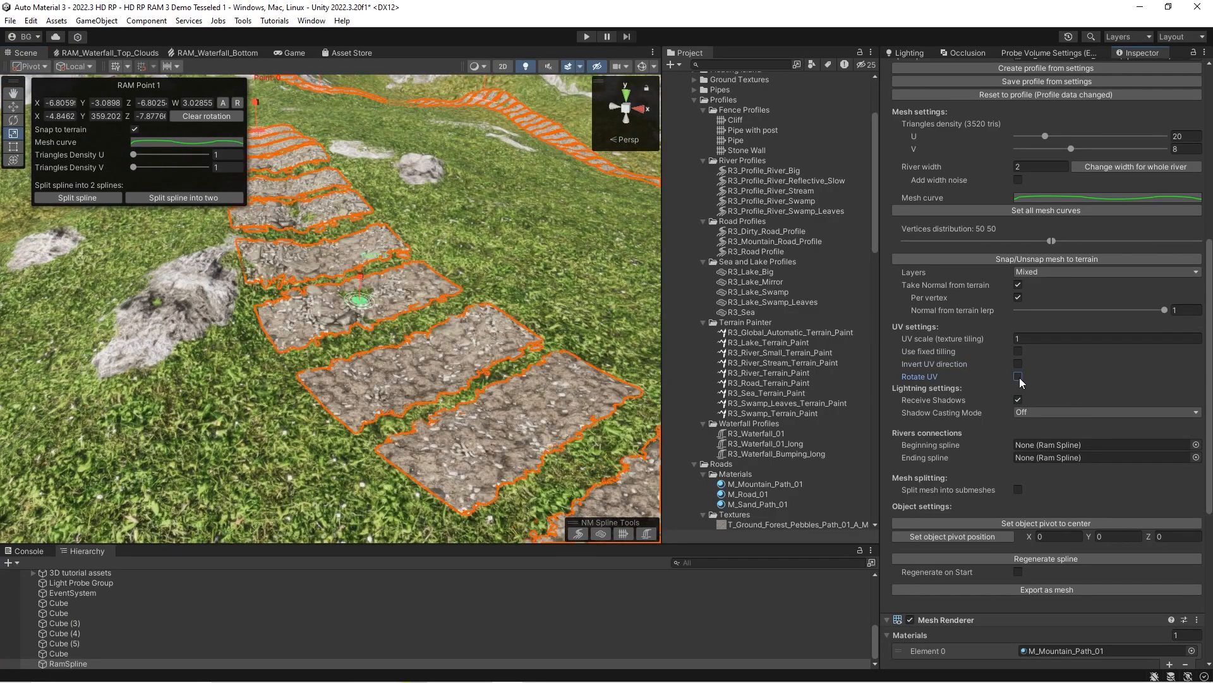
pyautogui.click(1020, 379)
pyautogui.click(1019, 379)
pyautogui.moveTo(417, 366); pyautogui.dragTo(397, 348, button='right')
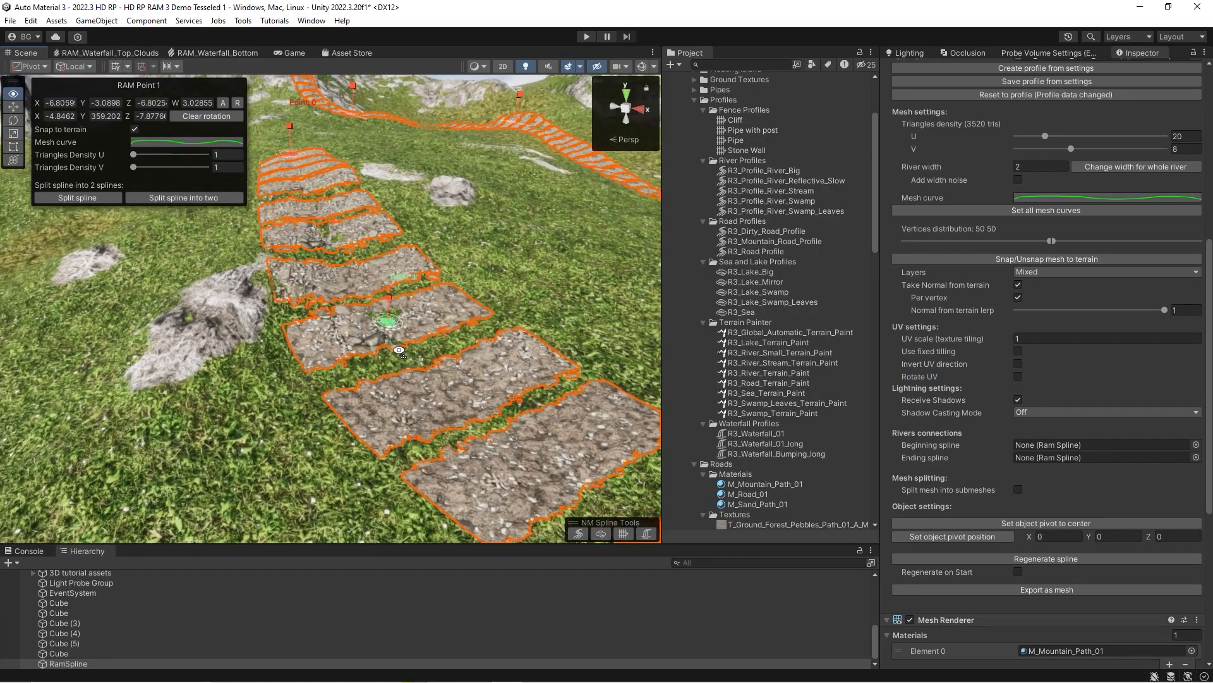
# Open the T_Ground_Forest_Pebbles_Path_01 texture used by the road's M_Mountain_Path_01 material and preview its alpha channel.
pyautogui.scroll(-10, 961, 410)
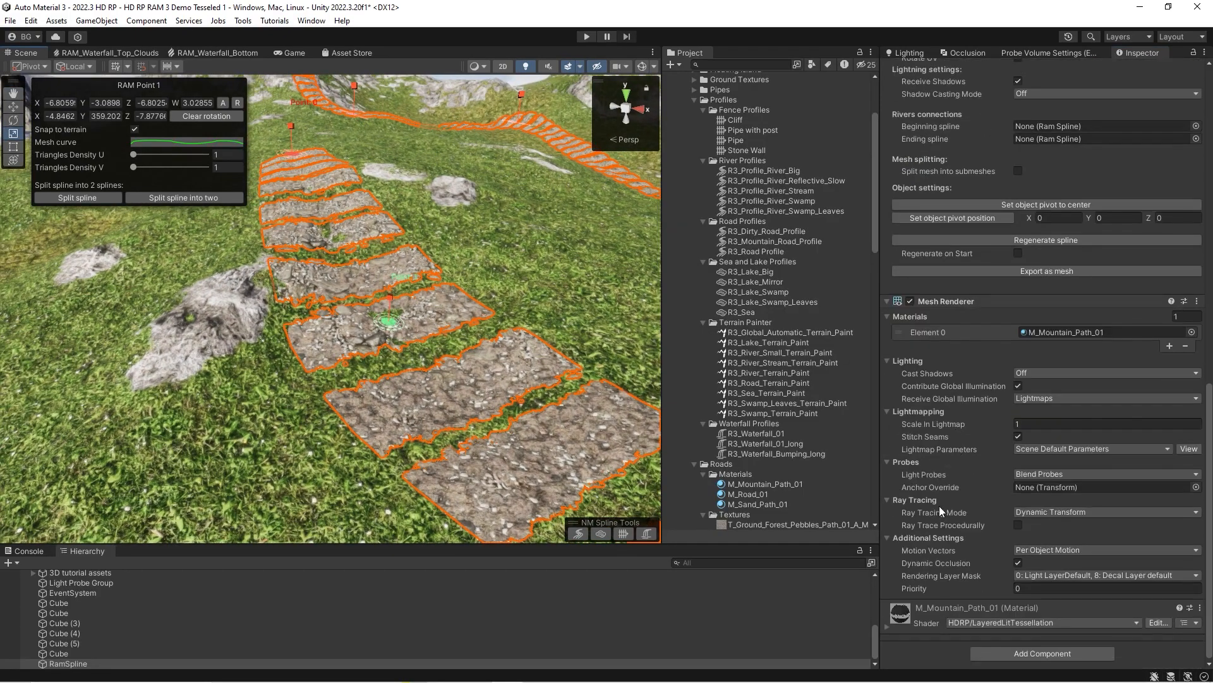
pyautogui.scroll(-20, 1040, 460)
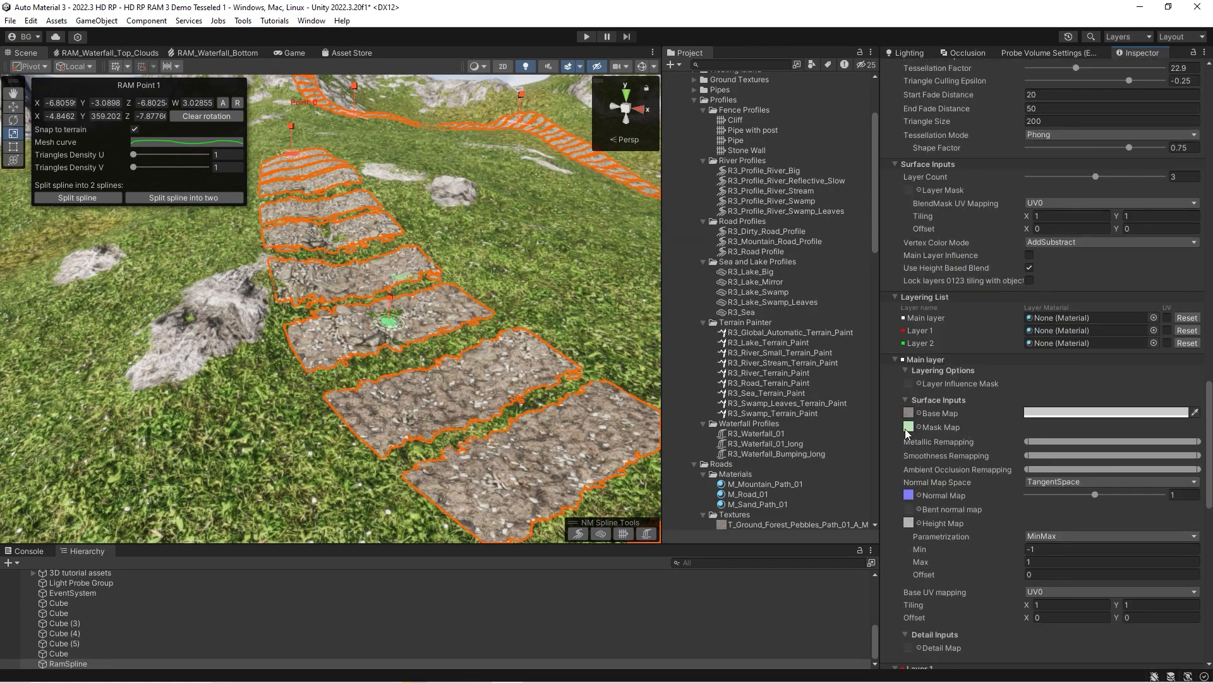
pyautogui.click(908, 277)
pyautogui.click(771, 527)
pyautogui.click(1125, 407)
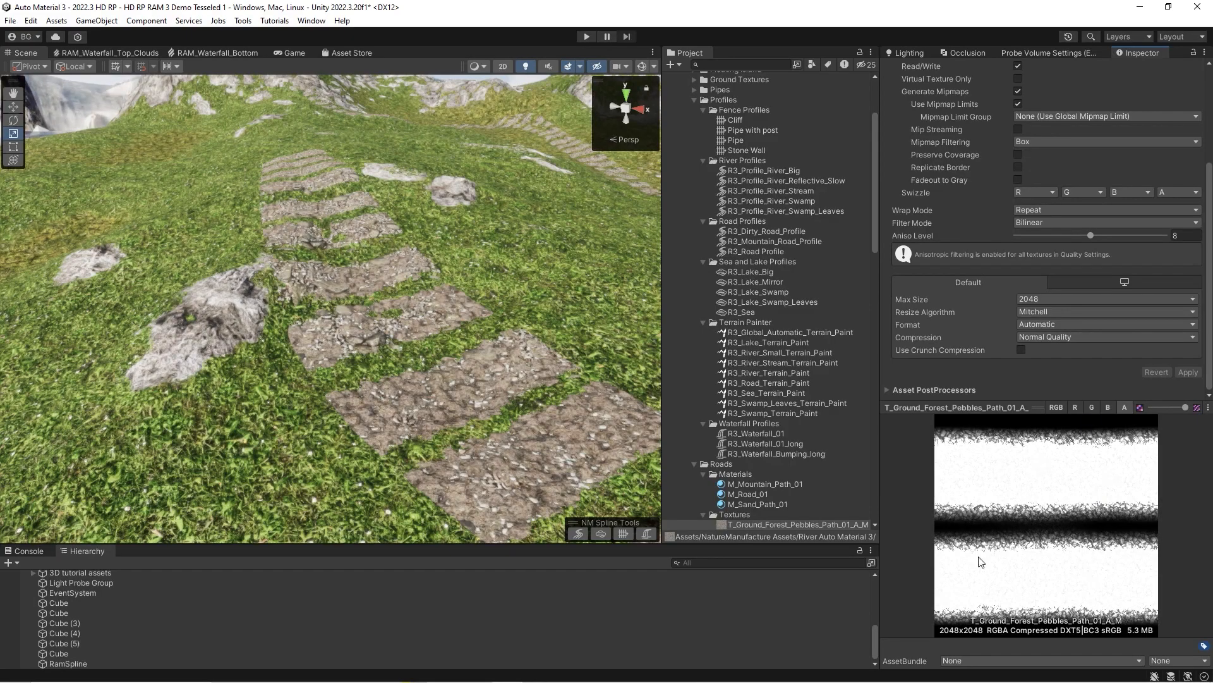
# Reselect the road and compare its texture with Rotate UV on and off from several angles, leaving it off.
pyautogui.click(569, 436)
pyautogui.scroll(-2, 996, 429)
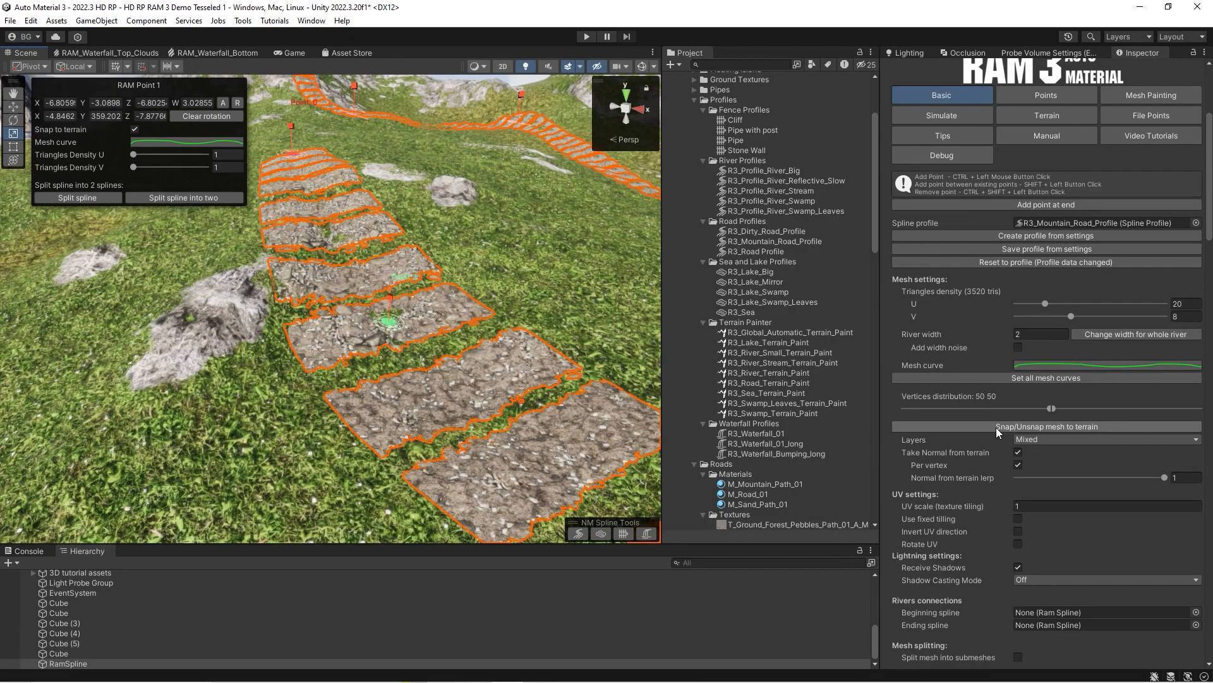
pyautogui.click(1017, 544)
pyautogui.click(1018, 545)
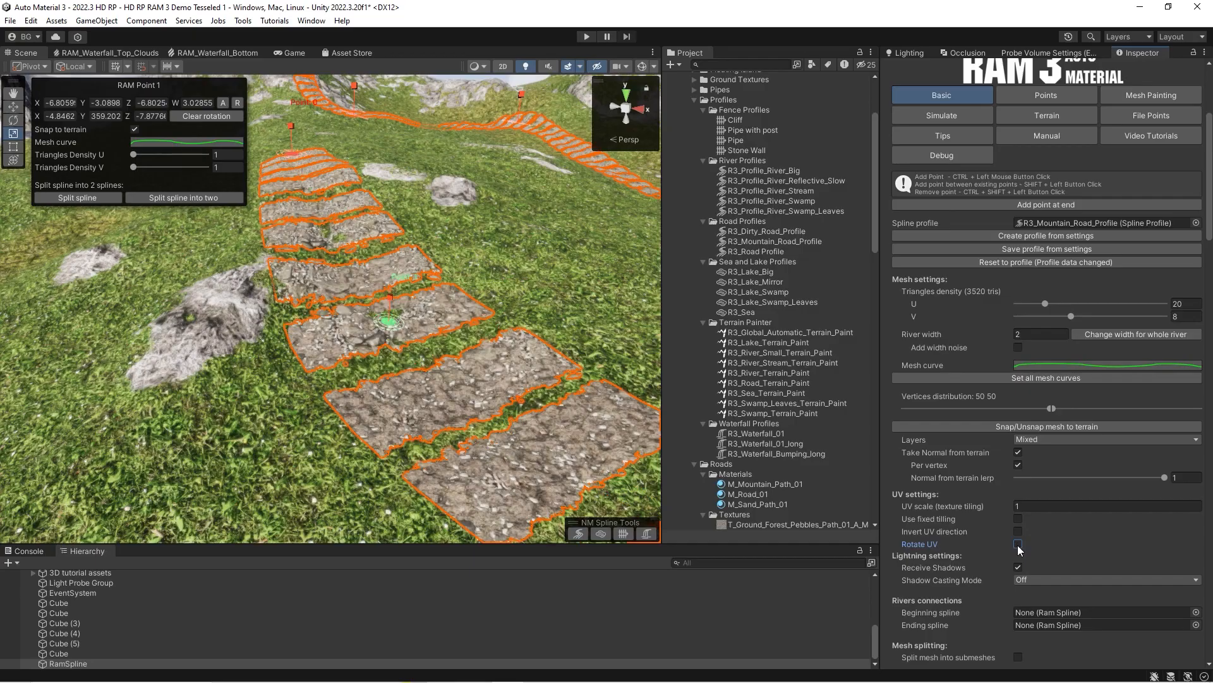
pyautogui.click(1018, 544)
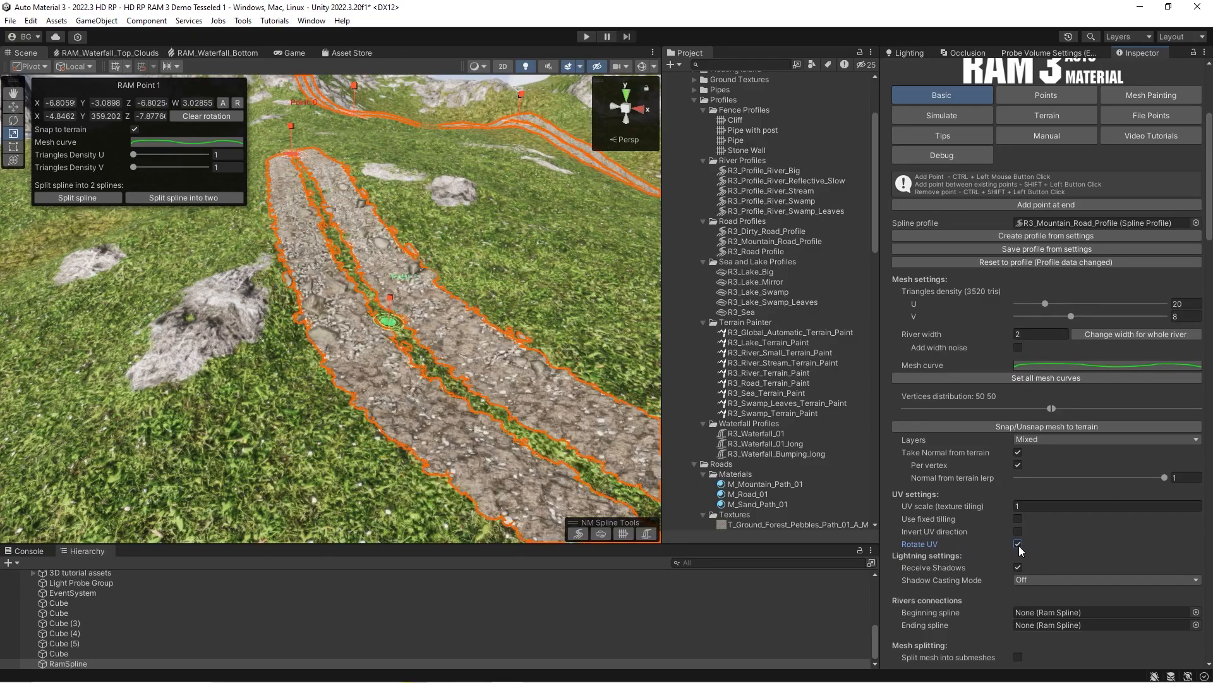
pyautogui.moveTo(412, 388); pyautogui.dragTo(679, 400, button='right')
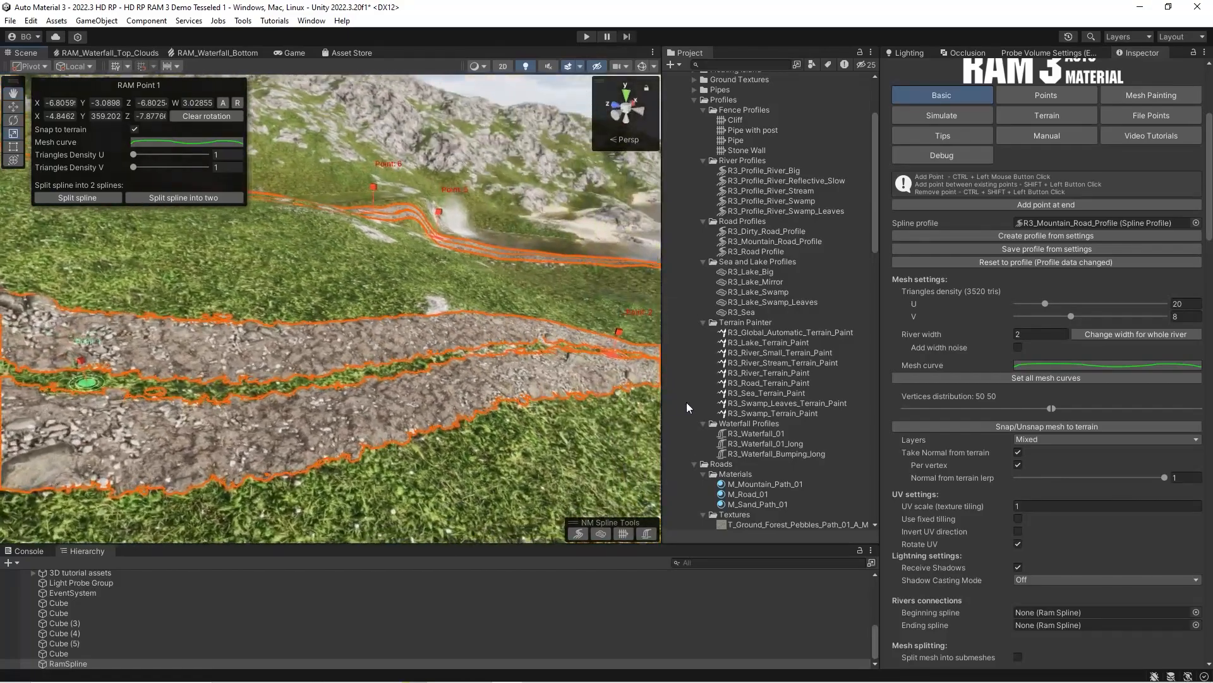
pyautogui.click(1017, 545)
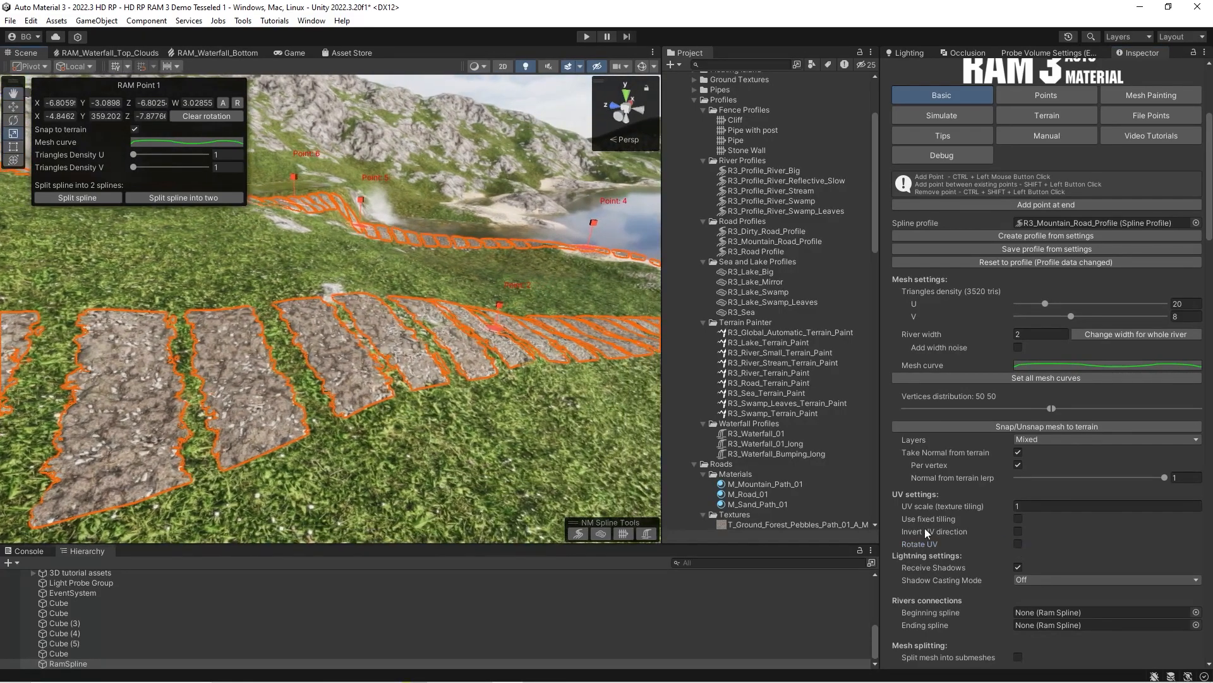
# Enable Rotate UV on the road and unsnap its mesh from the terrain.
pyautogui.click(1017, 544)
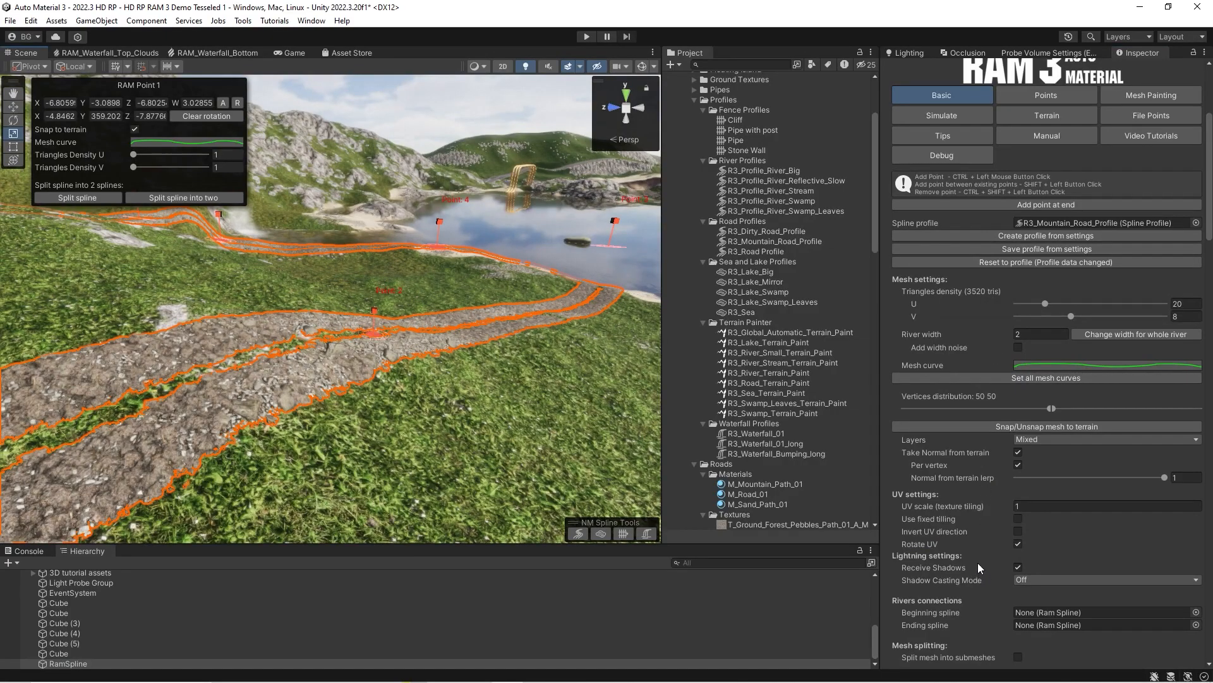
pyautogui.click(1041, 426)
pyautogui.moveTo(641, 354); pyautogui.dragTo(515, 373, button='right')
pyautogui.press('w')
# Try a different Shadow Casting Mode on the unsnapped road, then set it back to Off.
pyautogui.click(1029, 579)
pyautogui.click(1037, 604)
pyautogui.click(1038, 580)
pyautogui.click(1040, 594)
pyautogui.moveTo(455, 378); pyautogui.dragTo(247, 304, button='right')
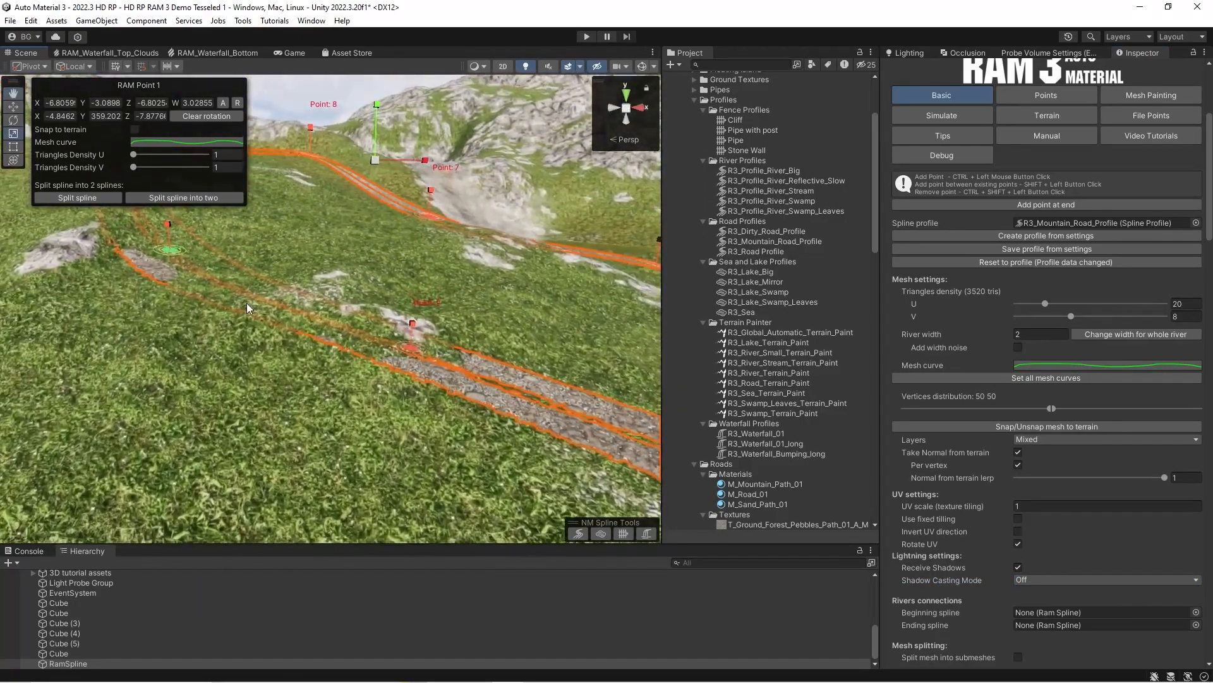
# Snap the road mesh back to the terrain and look along the road and the neighbouring river.
pyautogui.click(993, 427)
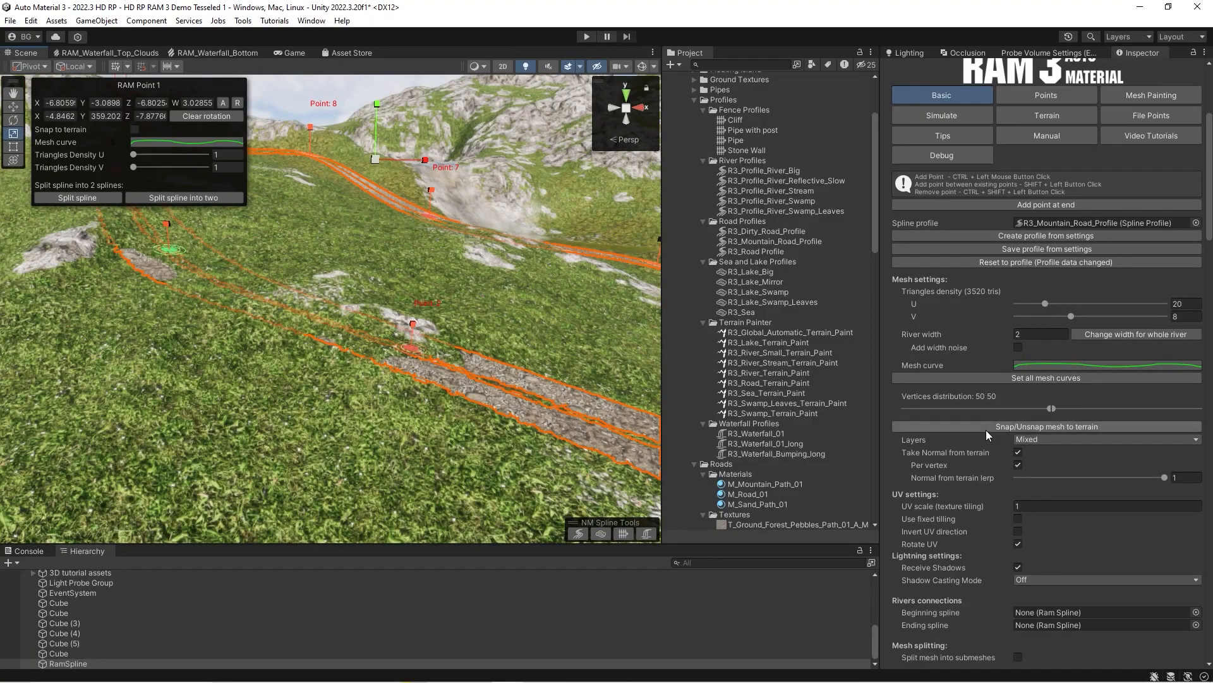
pyautogui.moveTo(377, 373); pyautogui.dragTo(300, 383, button='right')
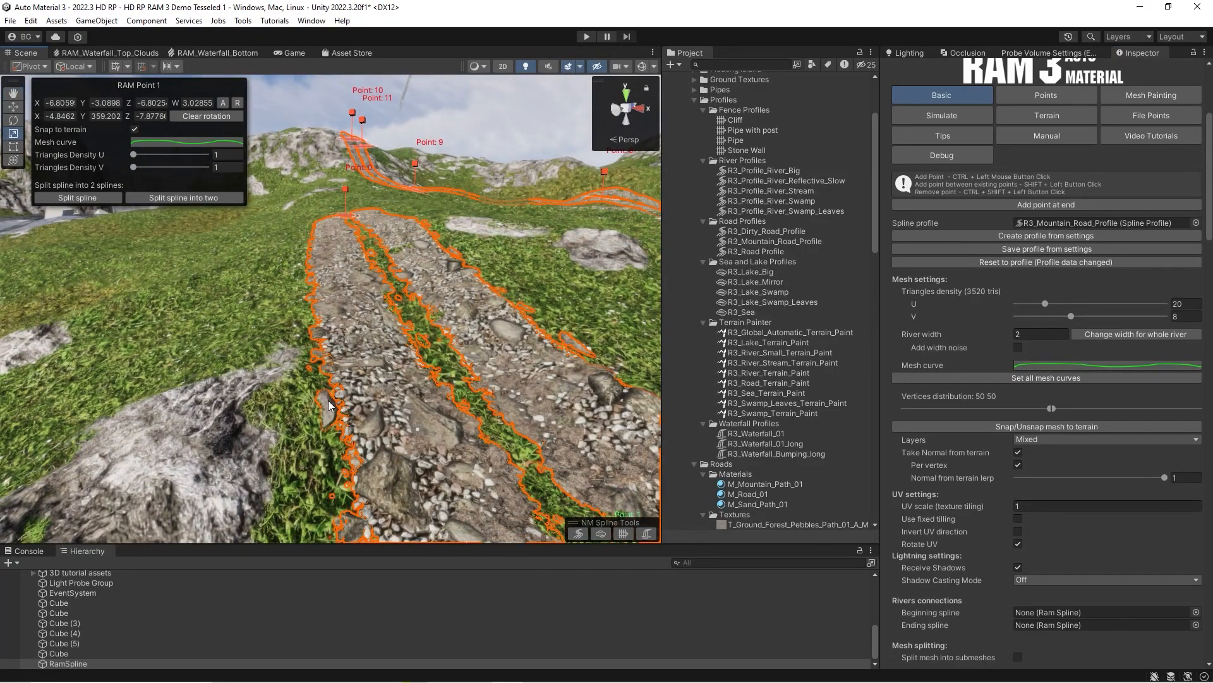
pyautogui.moveTo(365, 396); pyautogui.dragTo(360, 431, button='right')
pyautogui.scroll(-3, 1076, 469)
pyautogui.moveTo(526, 387)
pyautogui.mouseDown(button='right')
pyautogui.moveTo(460, 383)
pyautogui.moveTo(545, 398)
pyautogui.mouseUp(button='right')
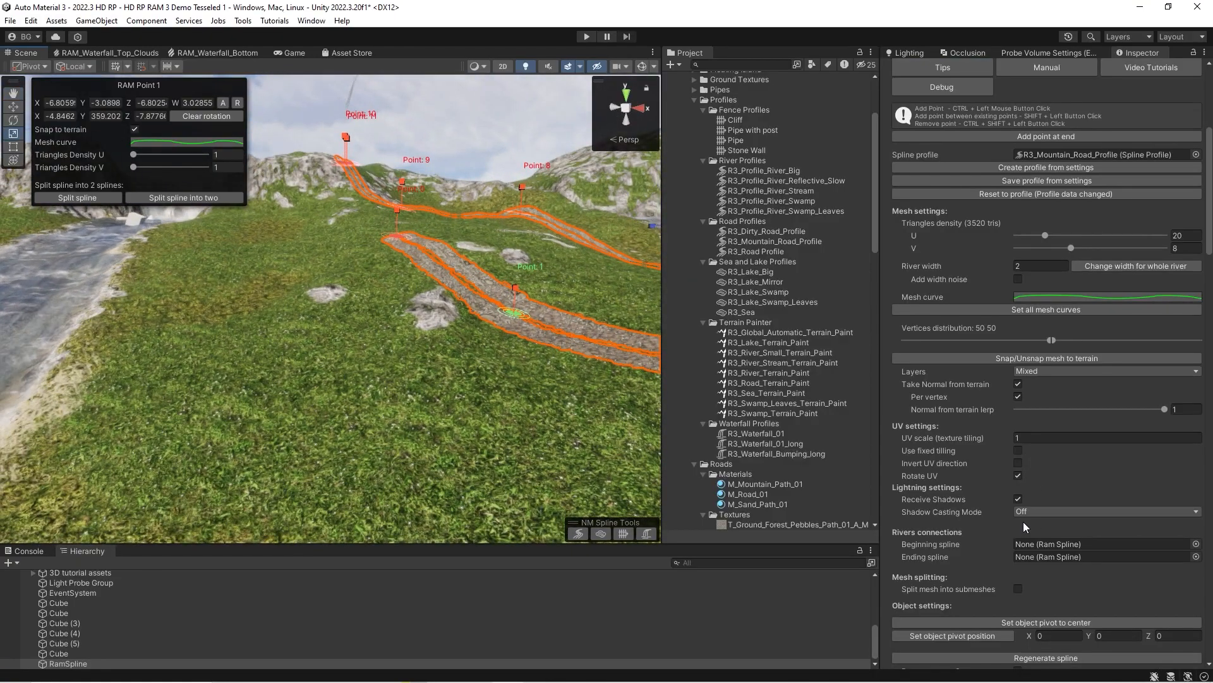
pyautogui.moveTo(496, 449); pyautogui.dragTo(408, 454, button='right')
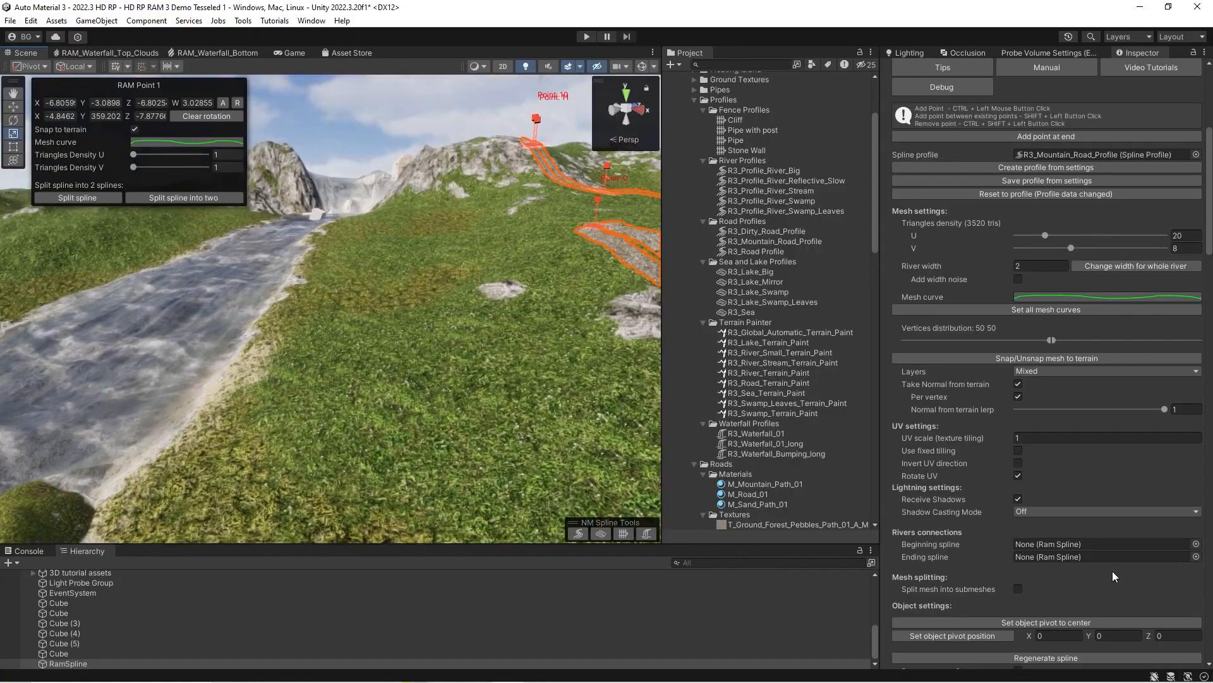
pyautogui.moveTo(314, 372); pyautogui.dragTo(303, 378, button='right')
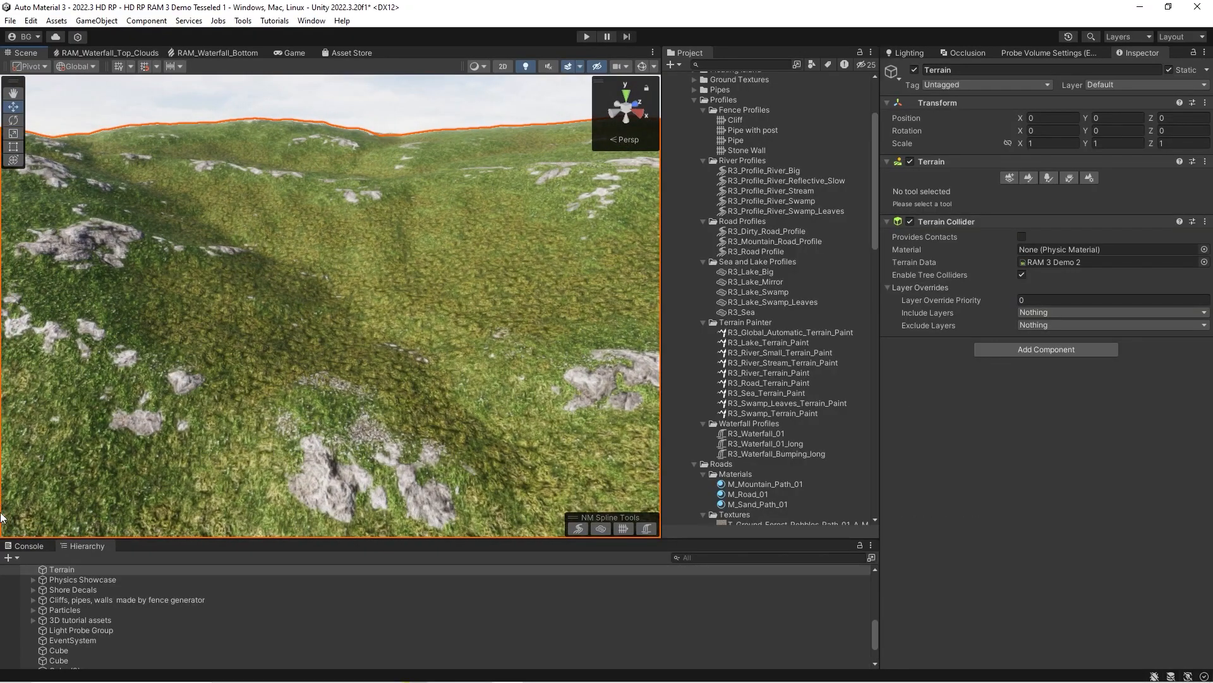
# Create a river spline on the grassy slope with four points running downhill and raise its mesh above the terrain.
pyautogui.click(18, 559)
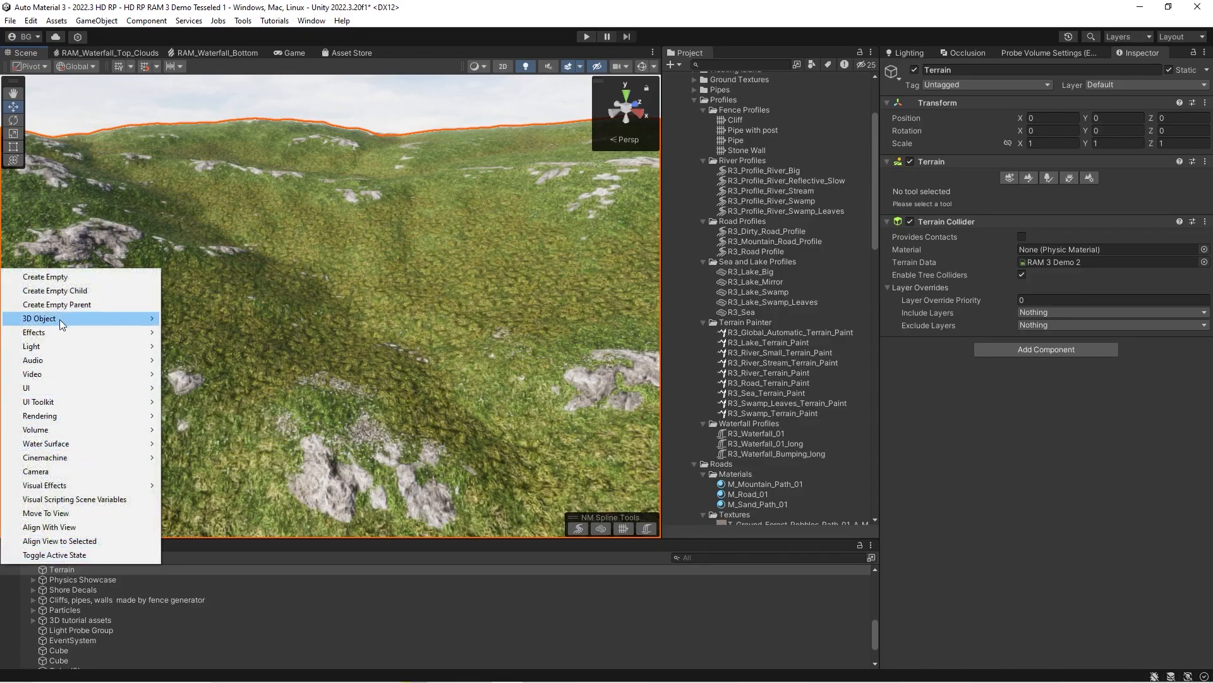
pyautogui.moveTo(62, 324)
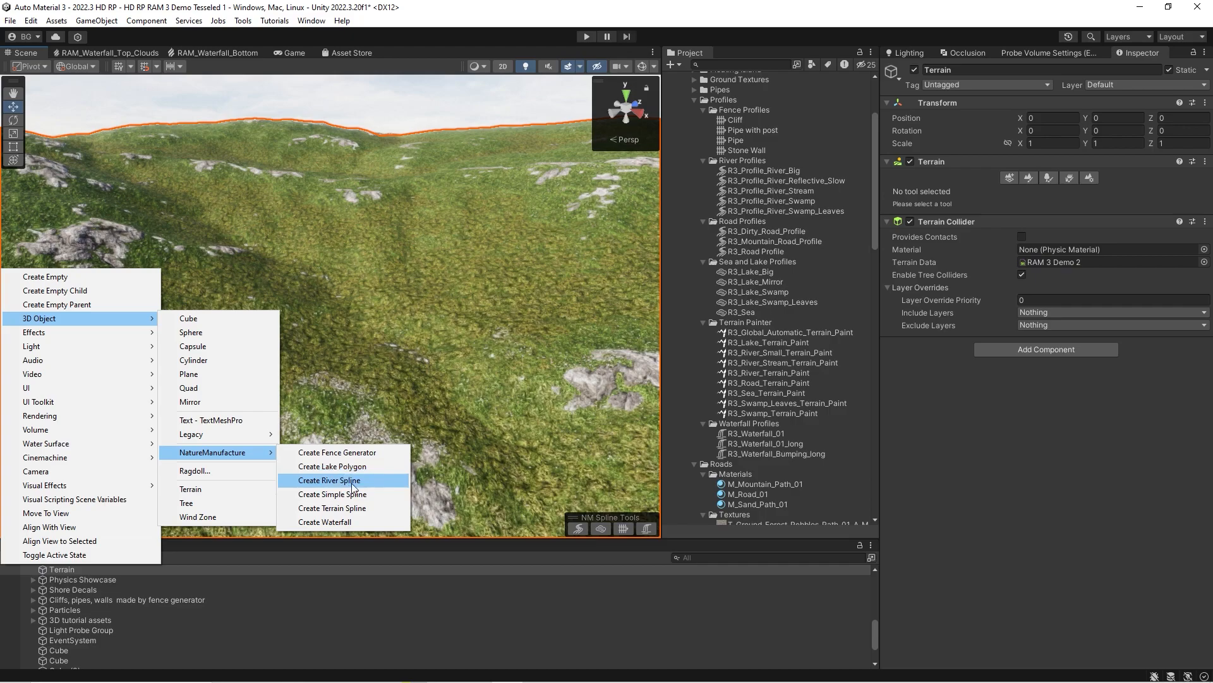
pyautogui.click(352, 483)
pyautogui.keyDown('ctrl'); pyautogui.click(344, 211); pyautogui.keyUp('ctrl')
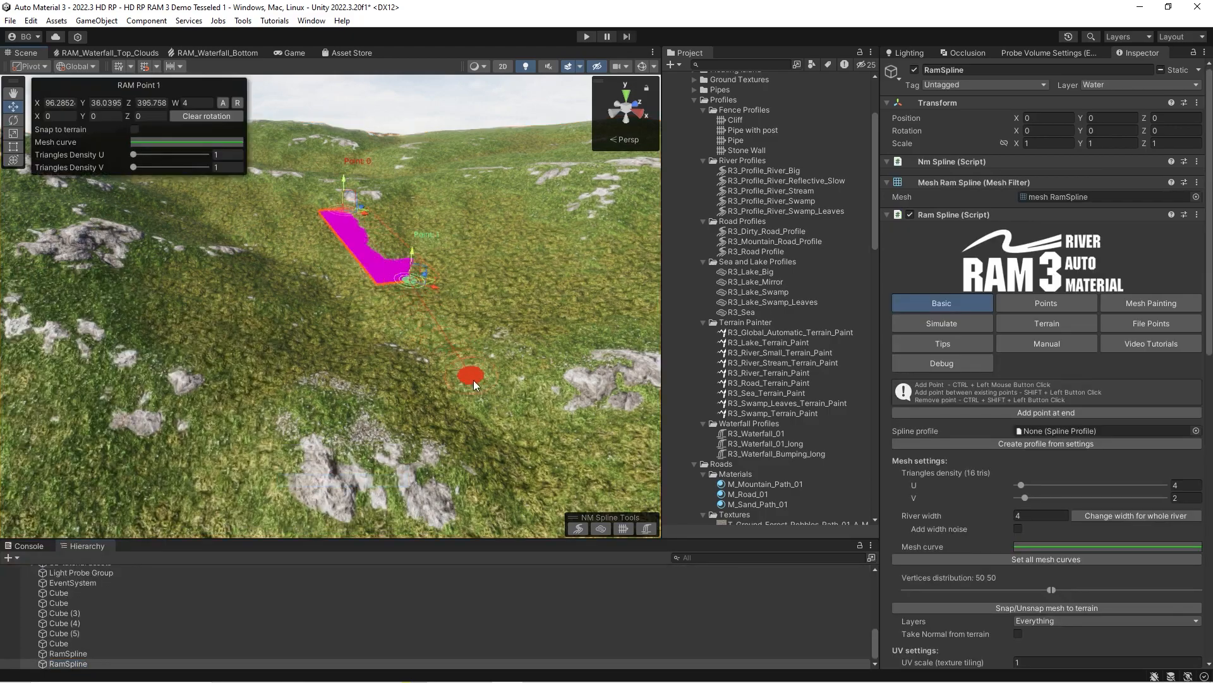
pyautogui.click(411, 256)
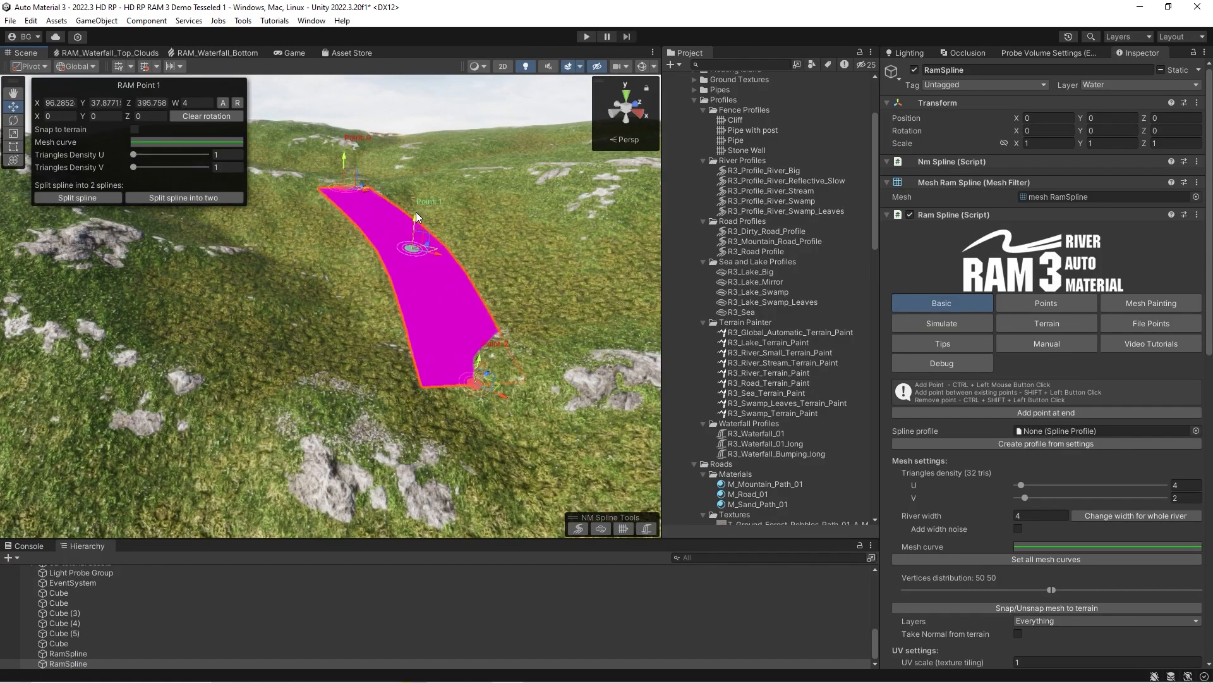
pyautogui.moveTo(510, 315); pyautogui.dragTo(515, 361, button='right')
pyautogui.keyDown('ctrl'); pyautogui.click(460, 358); pyautogui.keyUp('ctrl')
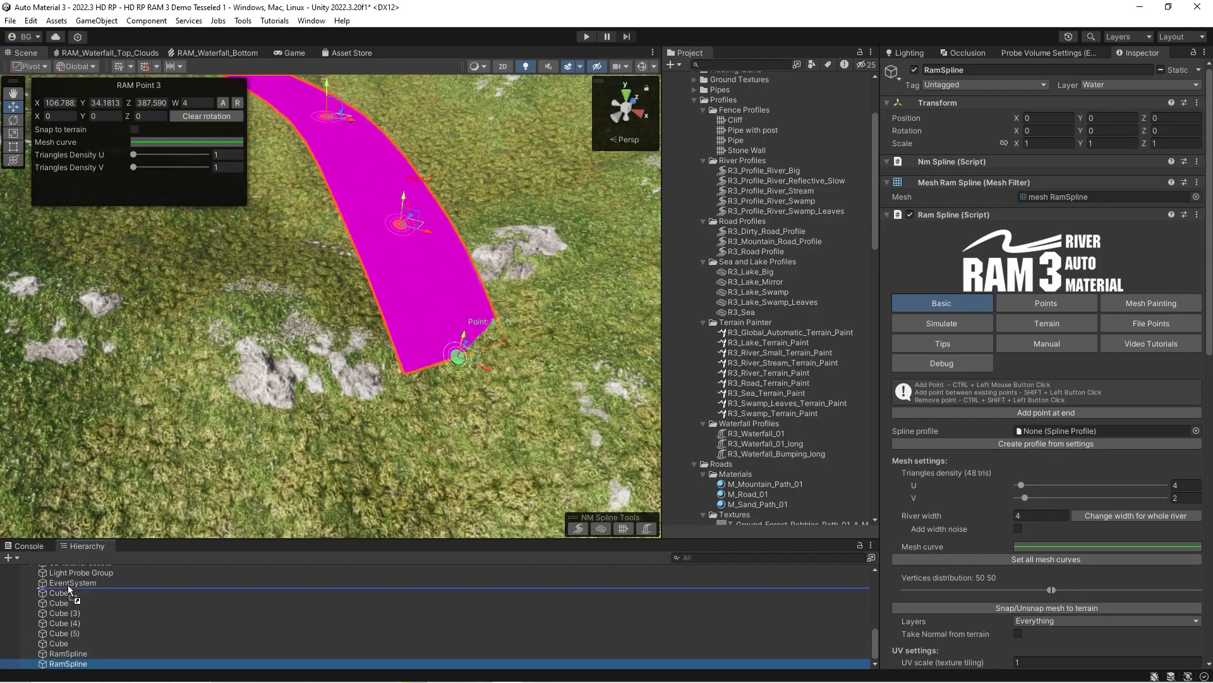
# Move the new river spline above EventSystem in the hierarchy and rename it as 1.
pyautogui.moveTo(70, 581); pyautogui.dragTo(70, 581)
pyautogui.press('Return')
pyautogui.moveTo(350, 400); pyautogui.dragTo(333, 330, button='right')
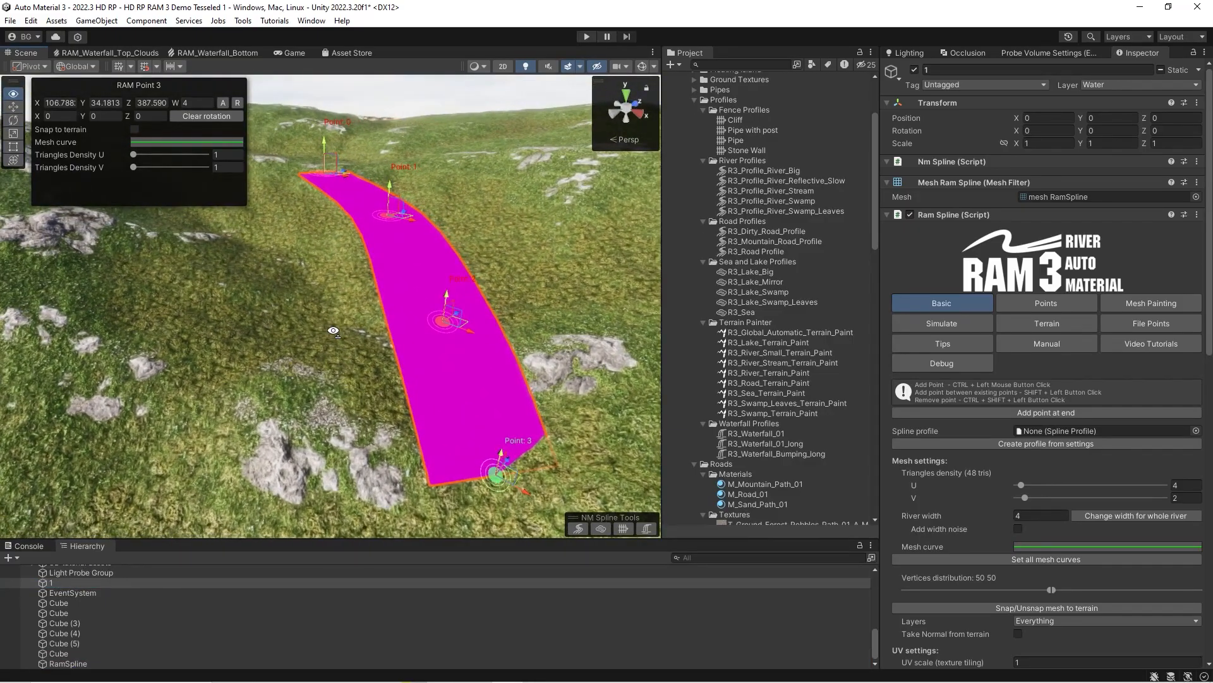
# Assign the R3_Profile_River_Big profile to spline 1 and view the river along its length.
pyautogui.click(1197, 430)
pyautogui.click(772, 392)
pyautogui.moveTo(362, 305); pyautogui.dragTo(377, 303, button='right')
pyautogui.press('w')
pyautogui.moveTo(437, 287)
pyautogui.mouseDown()
pyautogui.moveTo(441, 270)
pyautogui.moveTo(442, 309)
pyautogui.mouseUp()
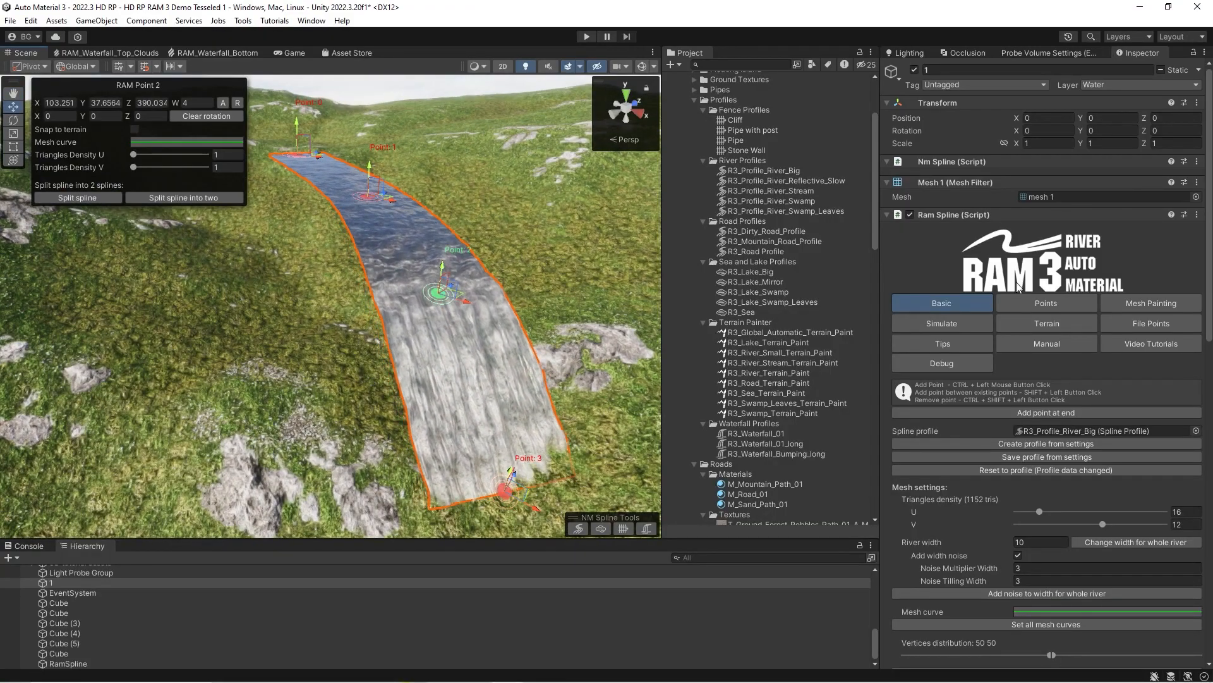
pyautogui.press('s')
pyautogui.moveTo(474, 297); pyautogui.dragTo(525, 296, button='right')
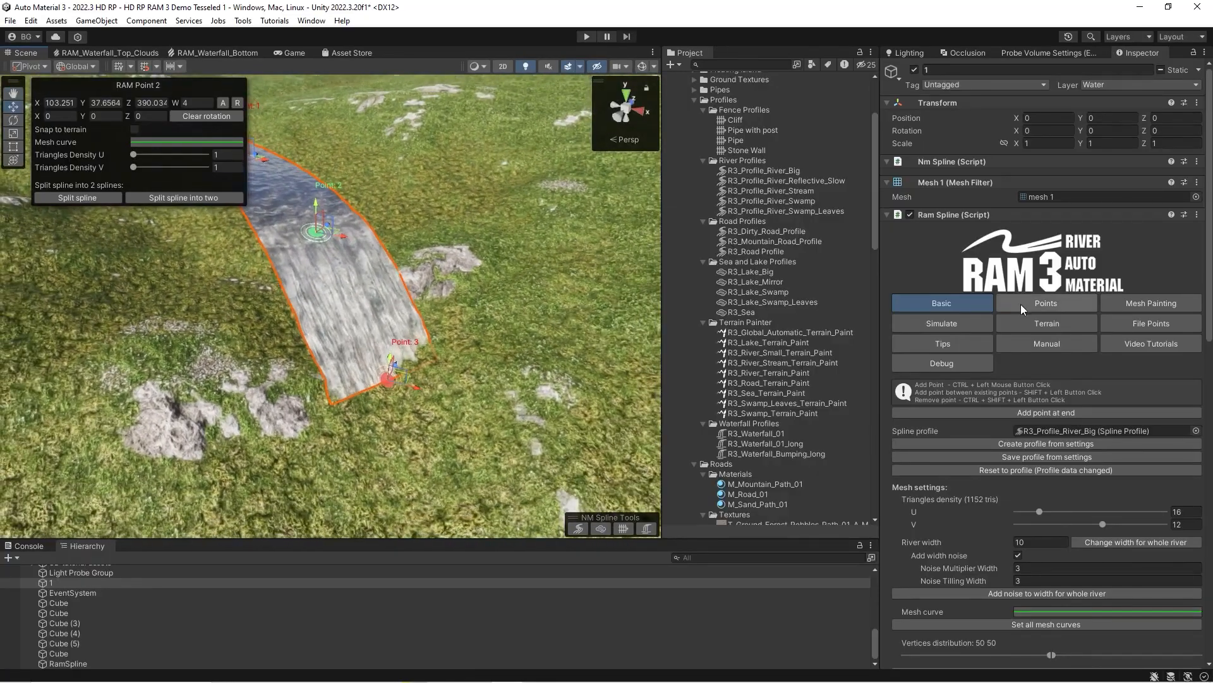
# Split spline 1 into two side-by-side branches at point 2 and select one of the branches.
pyautogui.click(1025, 304)
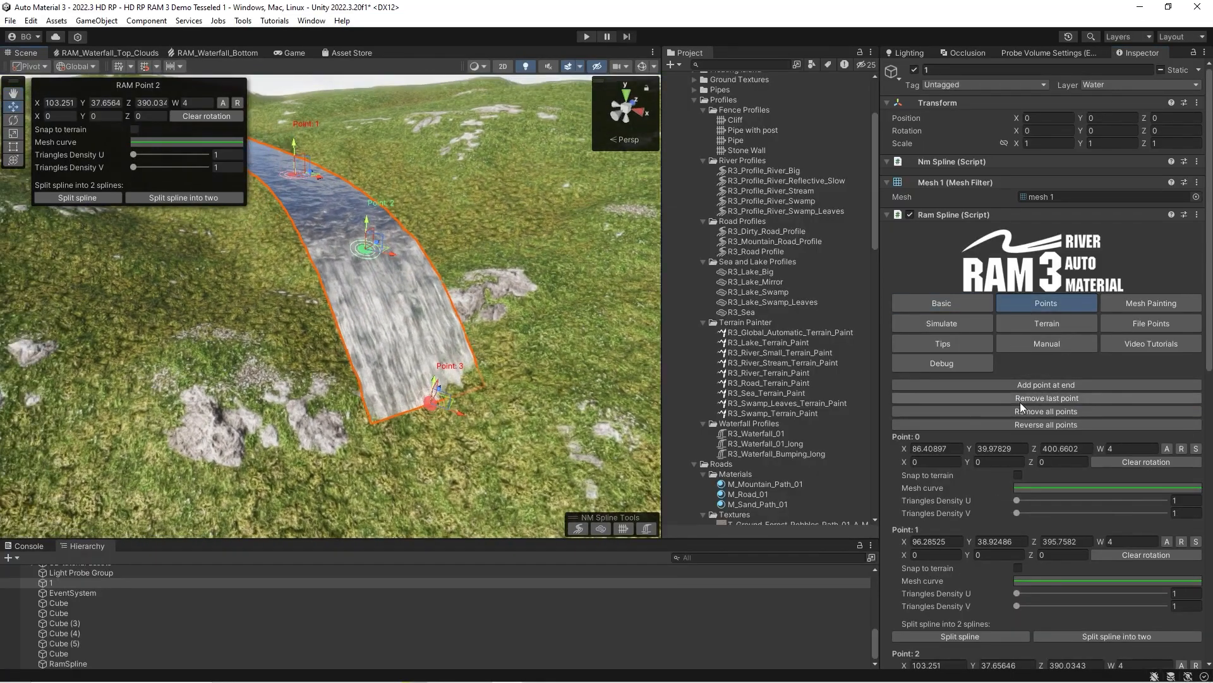
pyautogui.scroll(-5, 1021, 404)
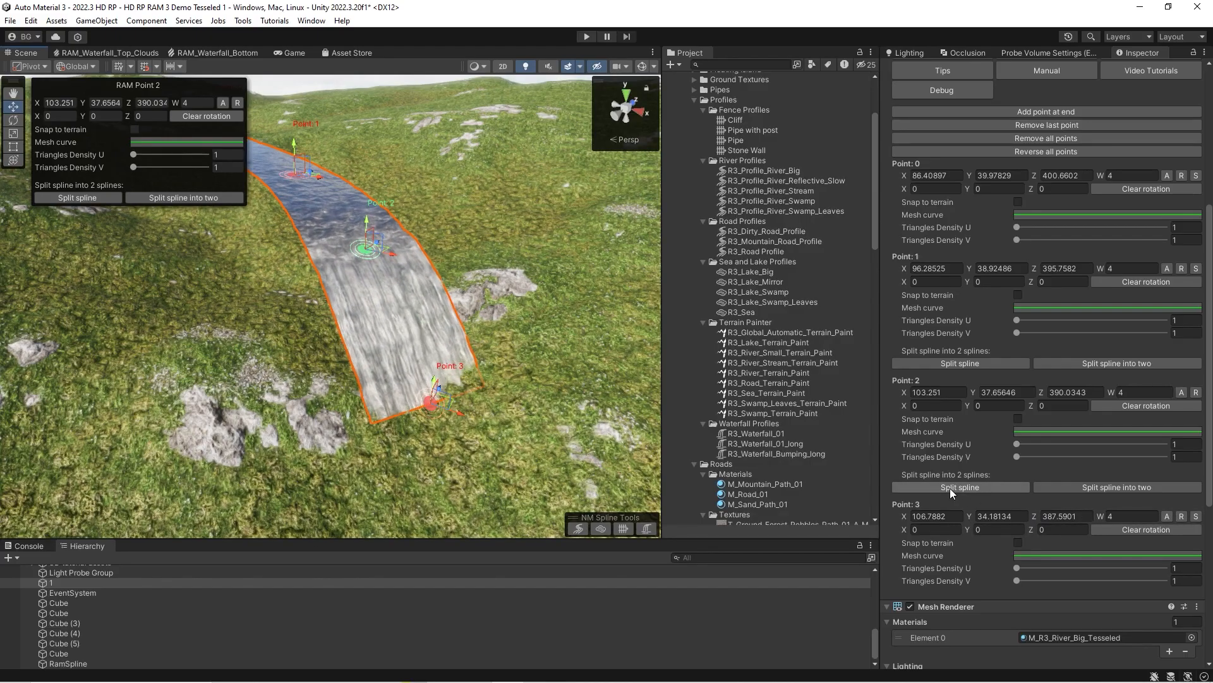
pyautogui.scroll(-1, 950, 488)
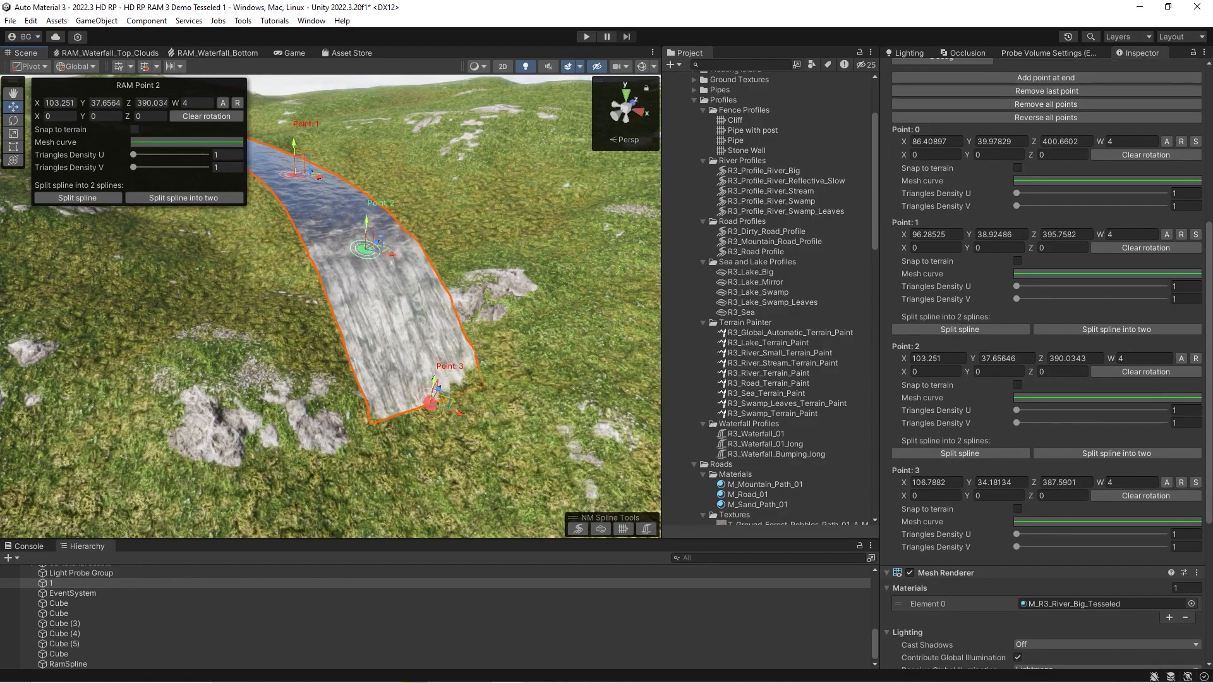
pyautogui.click(1074, 454)
pyautogui.click(373, 294)
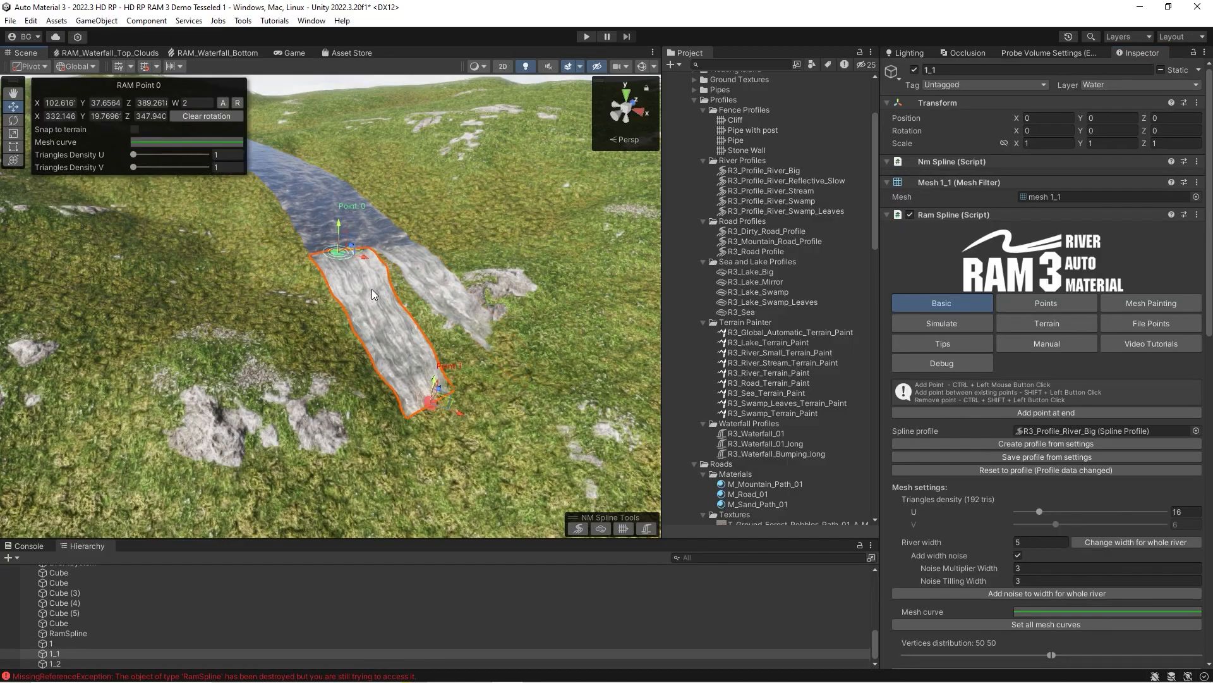
pyautogui.moveTo(380, 347); pyautogui.dragTo(248, 331, button='right')
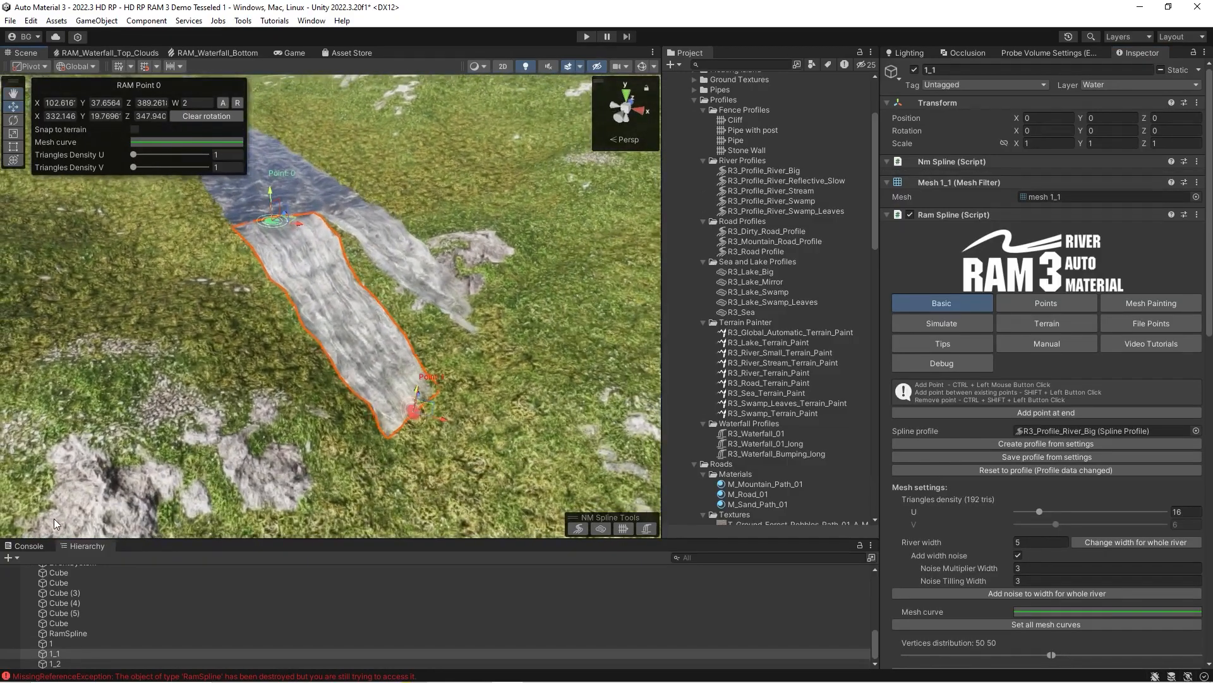
# Move splines 1, 1_1 and 1_2 together above Cube (3) in the hierarchy.
pyautogui.click(50, 643)
pyautogui.keyDown('shift'); pyautogui.click(54, 662); pyautogui.keyUp('shift')
pyautogui.moveTo(51, 641); pyautogui.dragTo(71, 579)
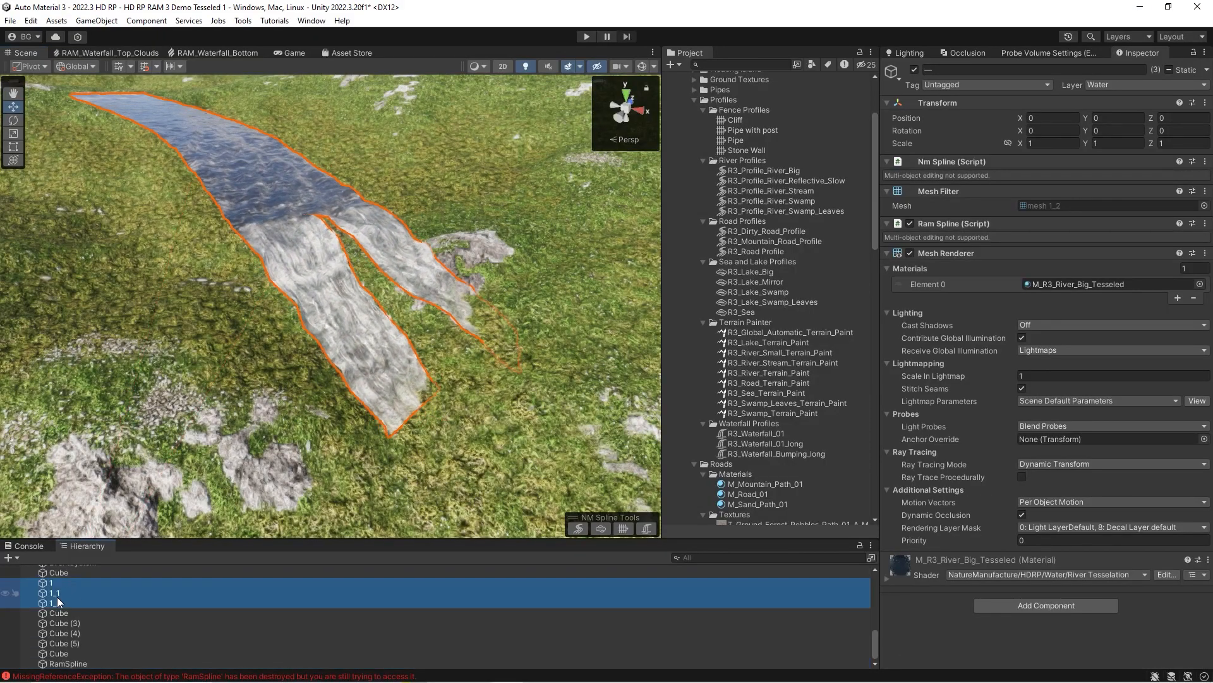
# Examine the parent river and its branches, including the Rivers connections settings of branch 1_1.
pyautogui.click(57, 601)
pyautogui.click(53, 583)
pyautogui.click(55, 602)
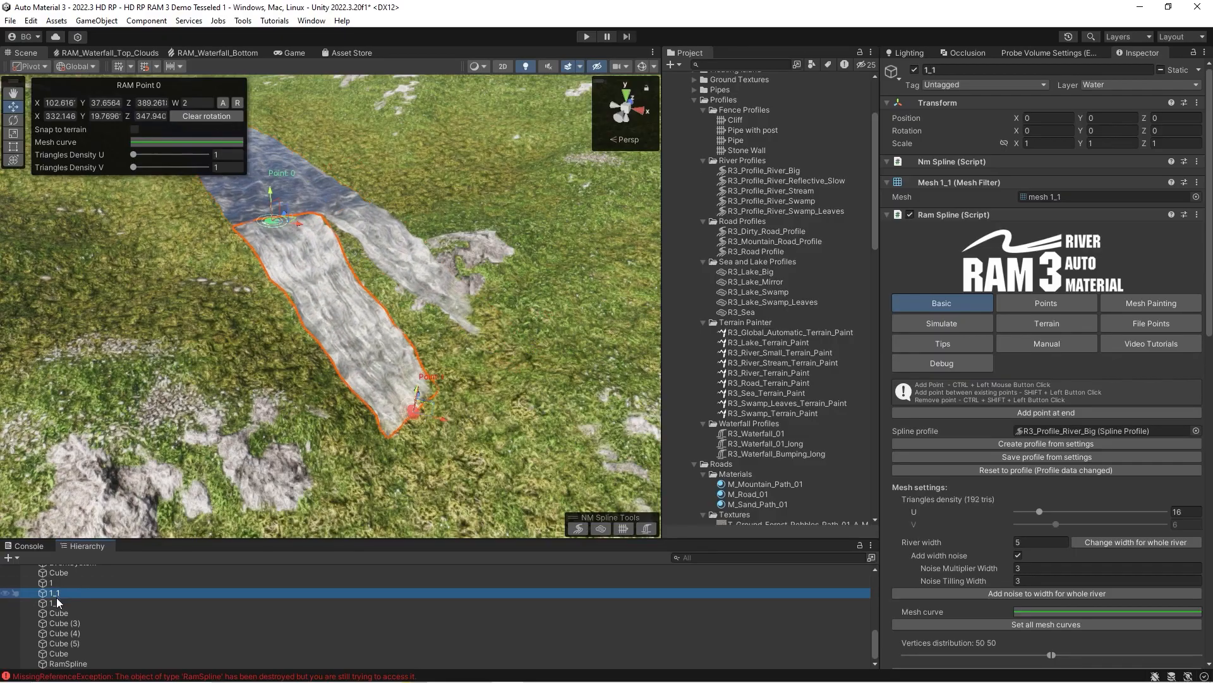
pyautogui.click(54, 592)
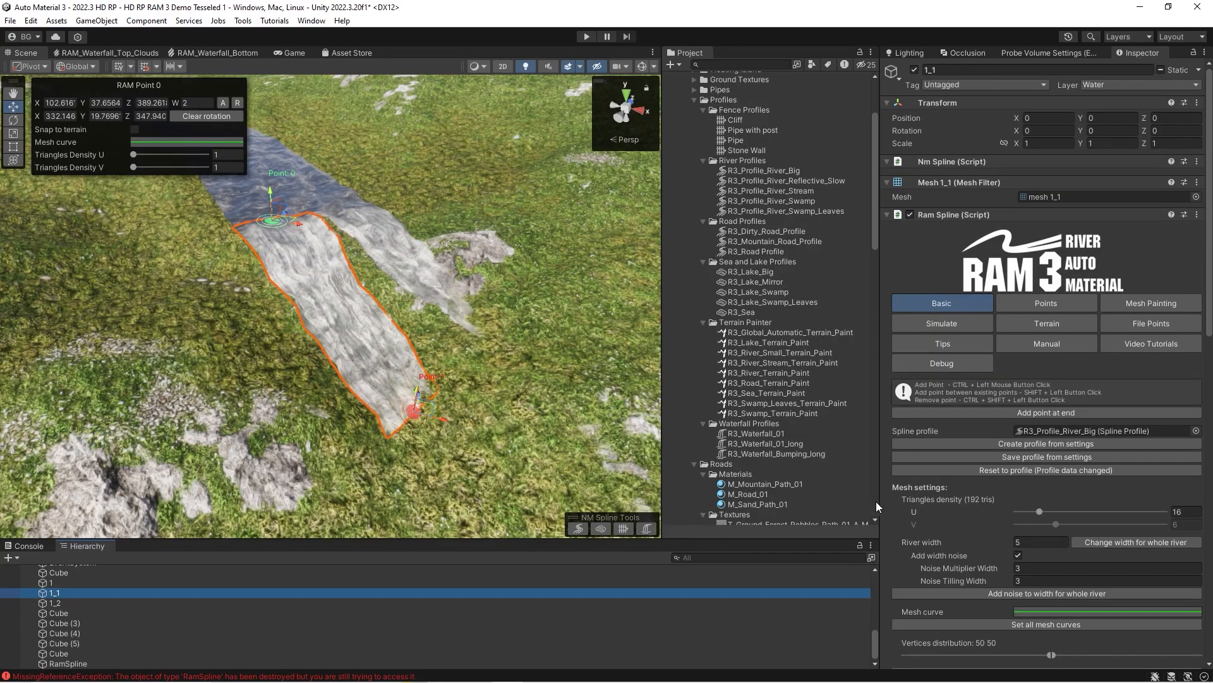
pyautogui.scroll(-3, 995, 523)
pyautogui.scroll(-9, 993, 515)
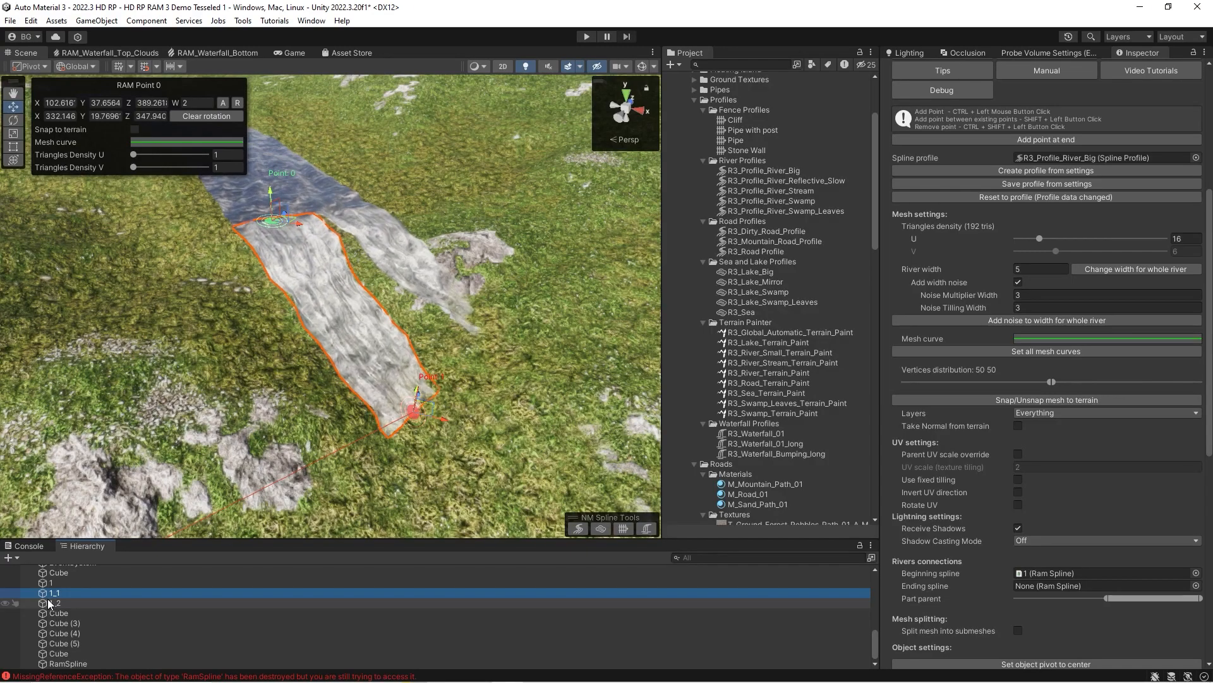
# Delete the two branch splines 1_1 and 1_2.
pyautogui.keyDown('ctrl'); pyautogui.click(51, 602); pyautogui.keyUp('ctrl')
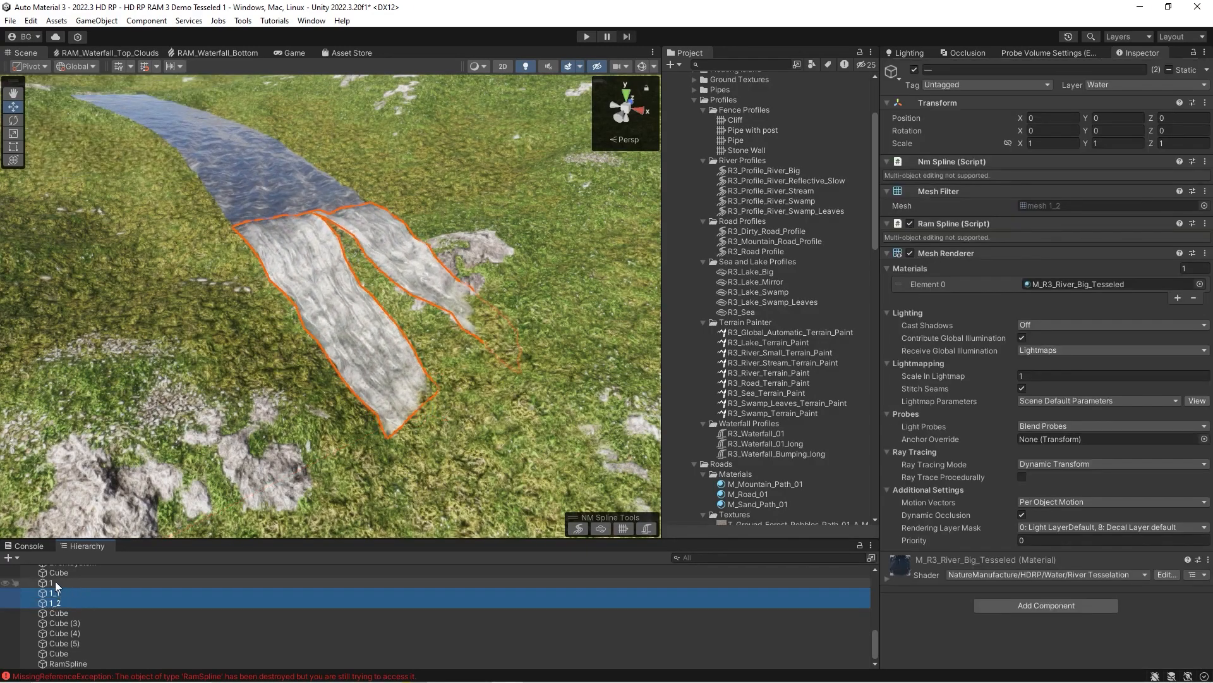
pyautogui.press('Delete')
# Duplicate spline 1 and rename the copy as 2.
pyautogui.click(63, 603)
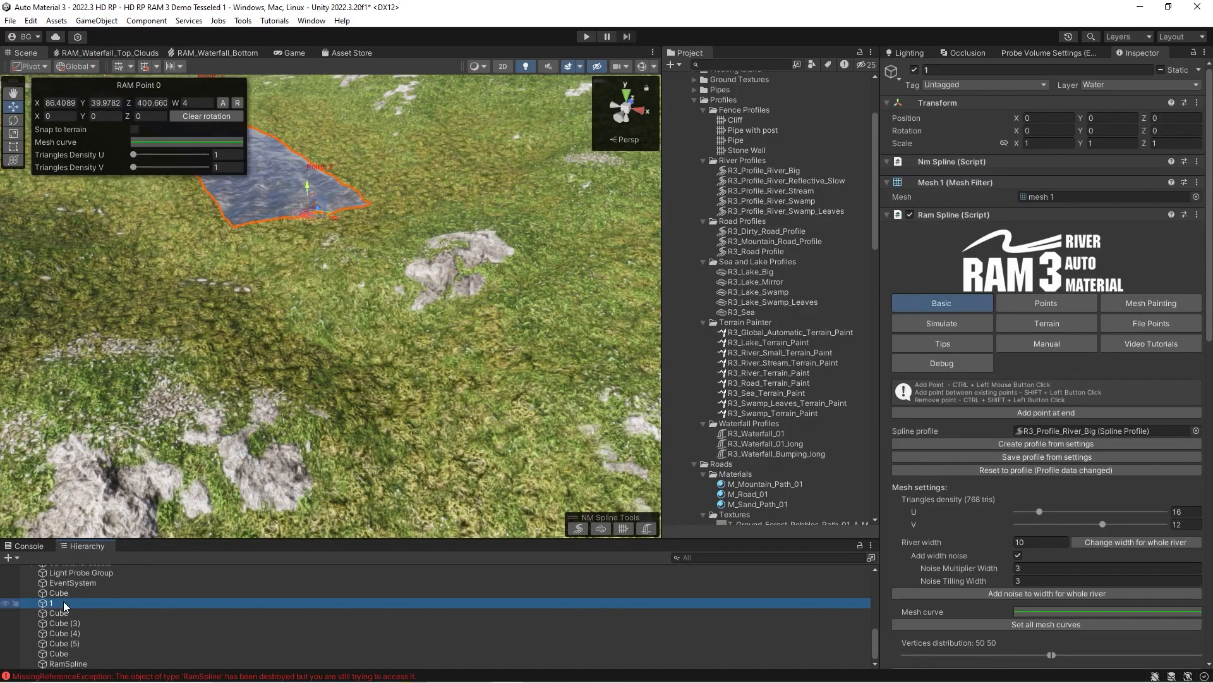
pyautogui.hotkey('ctrl', 'd')
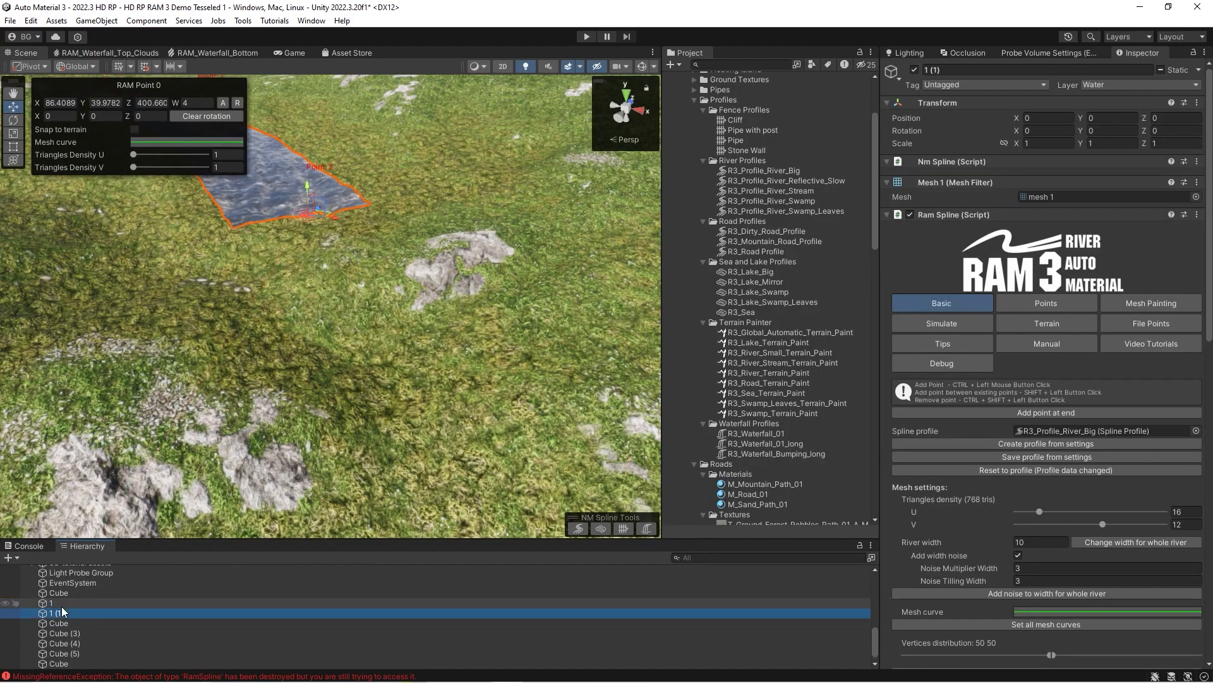
pyautogui.click(62, 613)
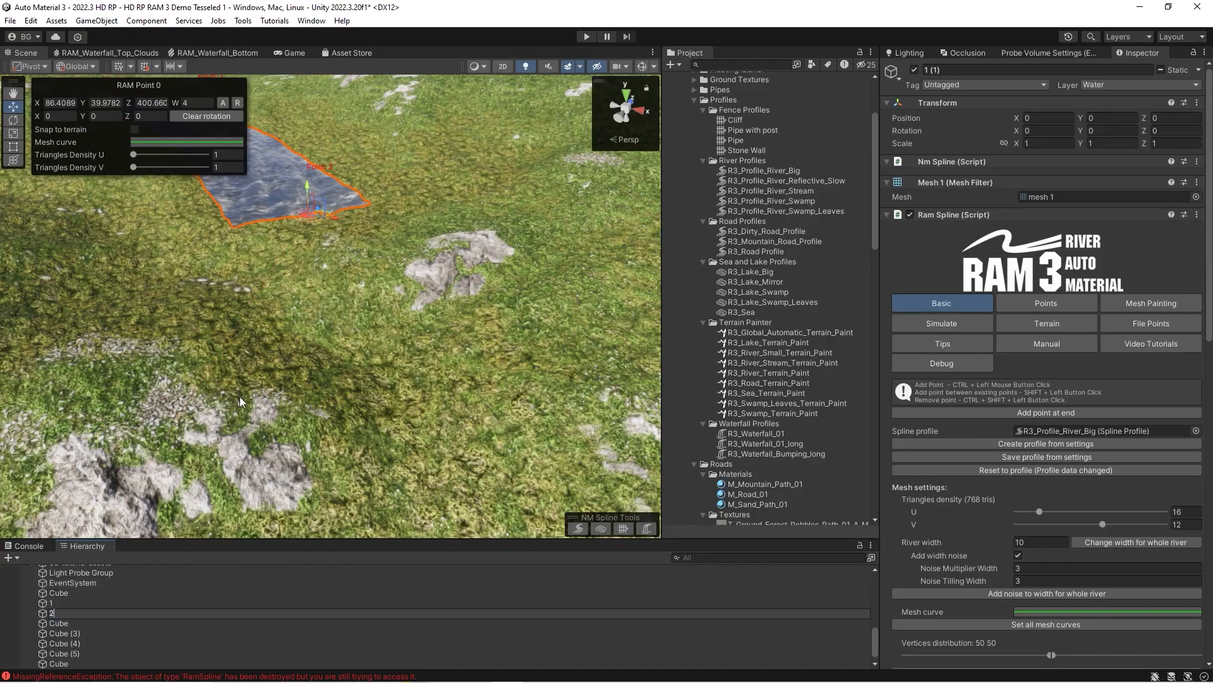
pyautogui.press('Return')
# Remove all points from spline 2 and place three new points forming a separate river downhill of spline 1.
pyautogui.click(1081, 306)
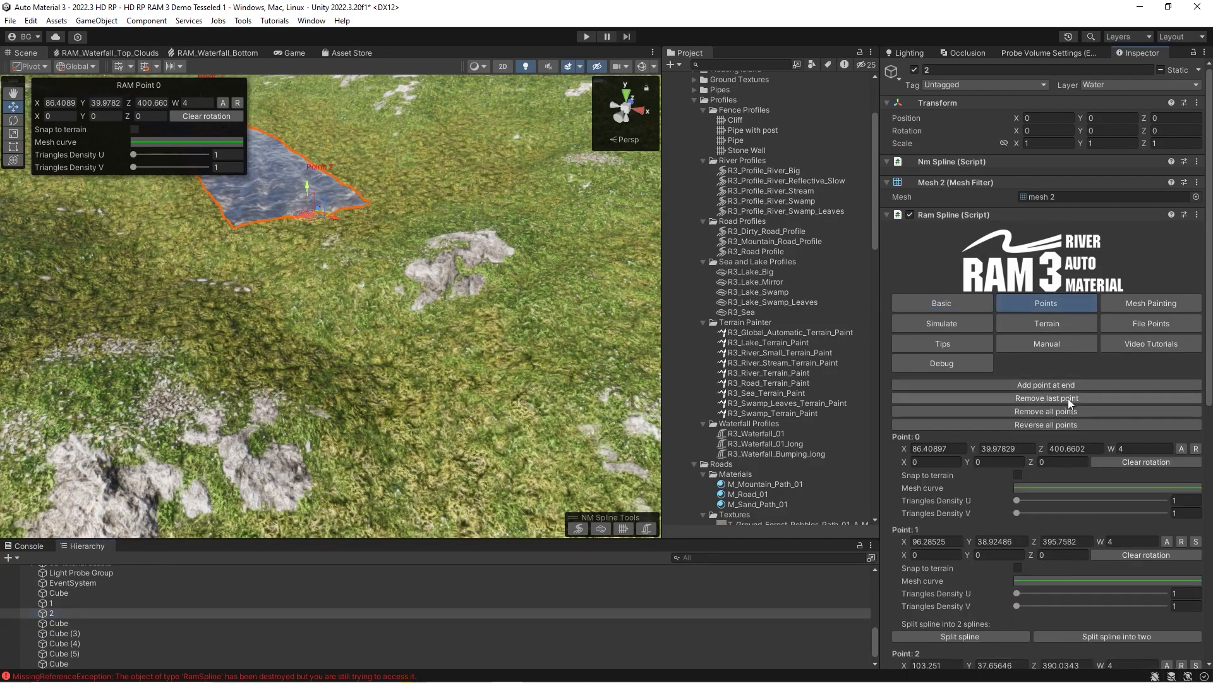
pyautogui.click(1060, 415)
pyautogui.moveTo(335, 262); pyautogui.dragTo(460, 341, button='right')
pyautogui.keyDown('ctrl'); pyautogui.click(364, 261); pyautogui.keyUp('ctrl')
pyautogui.keyDown('ctrl'); pyautogui.click(541, 286); pyautogui.keyUp('ctrl')
pyautogui.keyDown('ctrl'); pyautogui.click(462, 346); pyautogui.keyUp('ctrl')
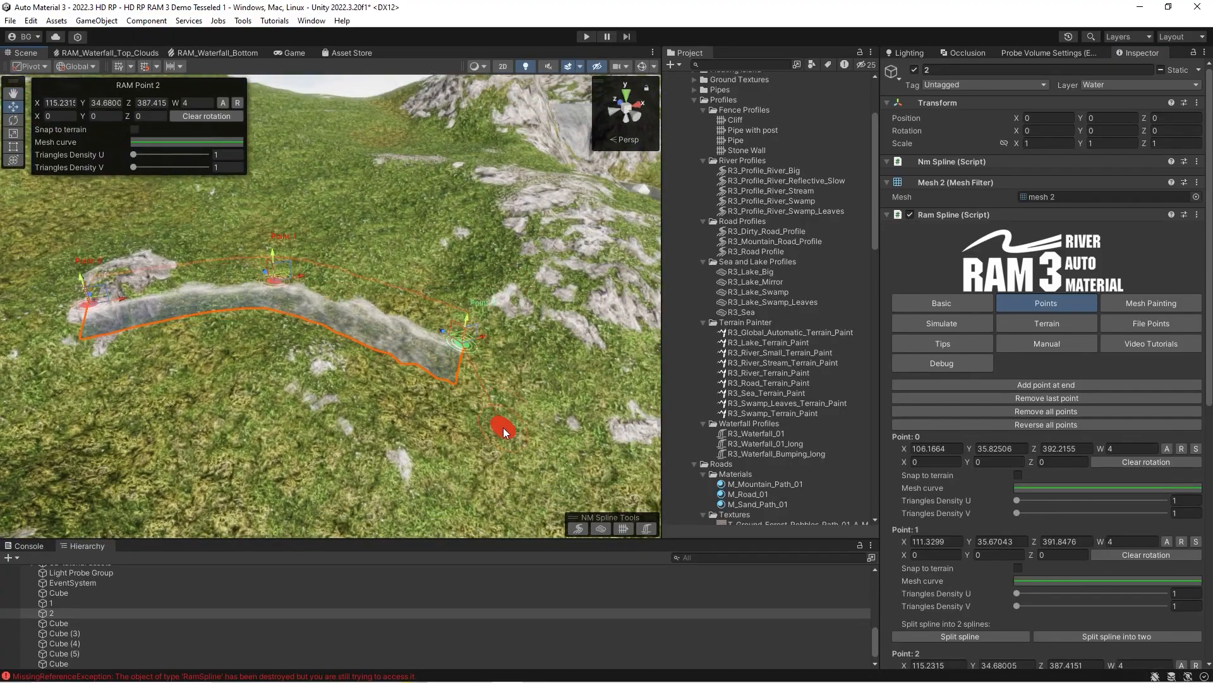
# Duplicate spline 2 and rename the copy as 3.
pyautogui.moveTo(503, 428); pyautogui.dragTo(54, 567, button='right')
pyautogui.click(55, 609)
pyautogui.hotkey('ctrl', 'd')
pyautogui.write('3')
# Move the three points of spline 3 to lay it out as a separate curved river alongside spline 2.
pyautogui.moveTo(301, 358); pyautogui.dragTo(278, 352, button='right')
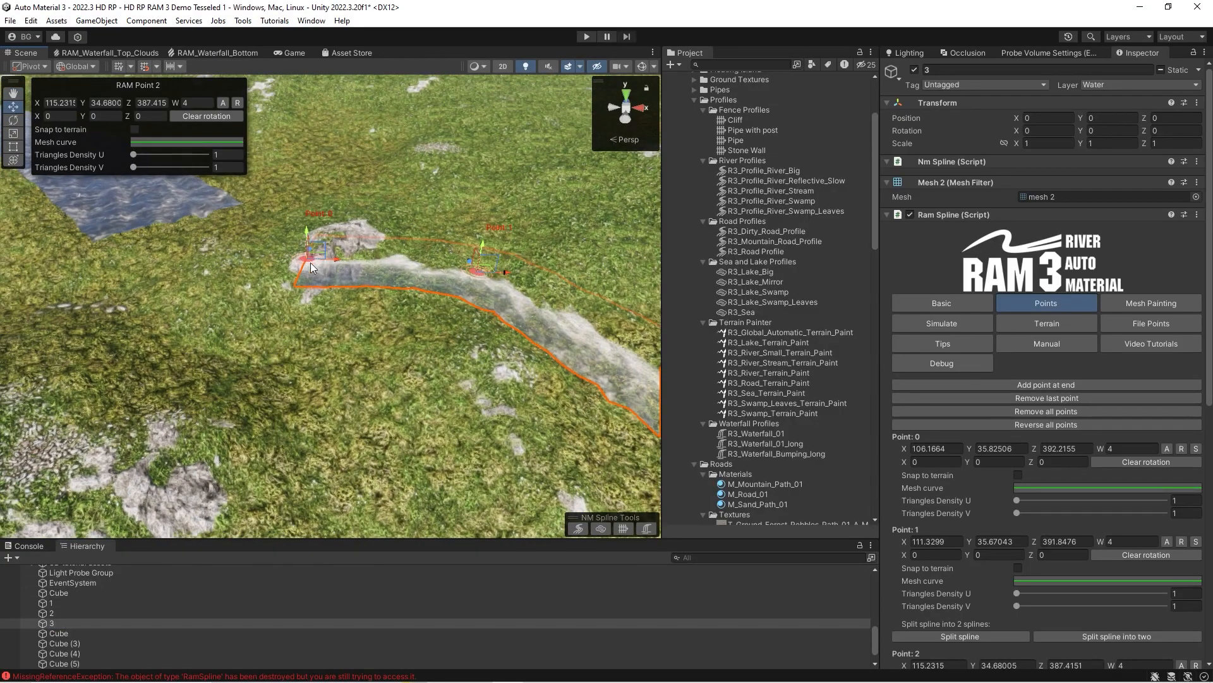
pyautogui.moveTo(335, 260); pyautogui.dragTo(208, 315)
pyautogui.moveTo(467, 271); pyautogui.dragTo(450, 456)
pyautogui.moveTo(445, 436); pyautogui.dragTo(537, 458, button='right')
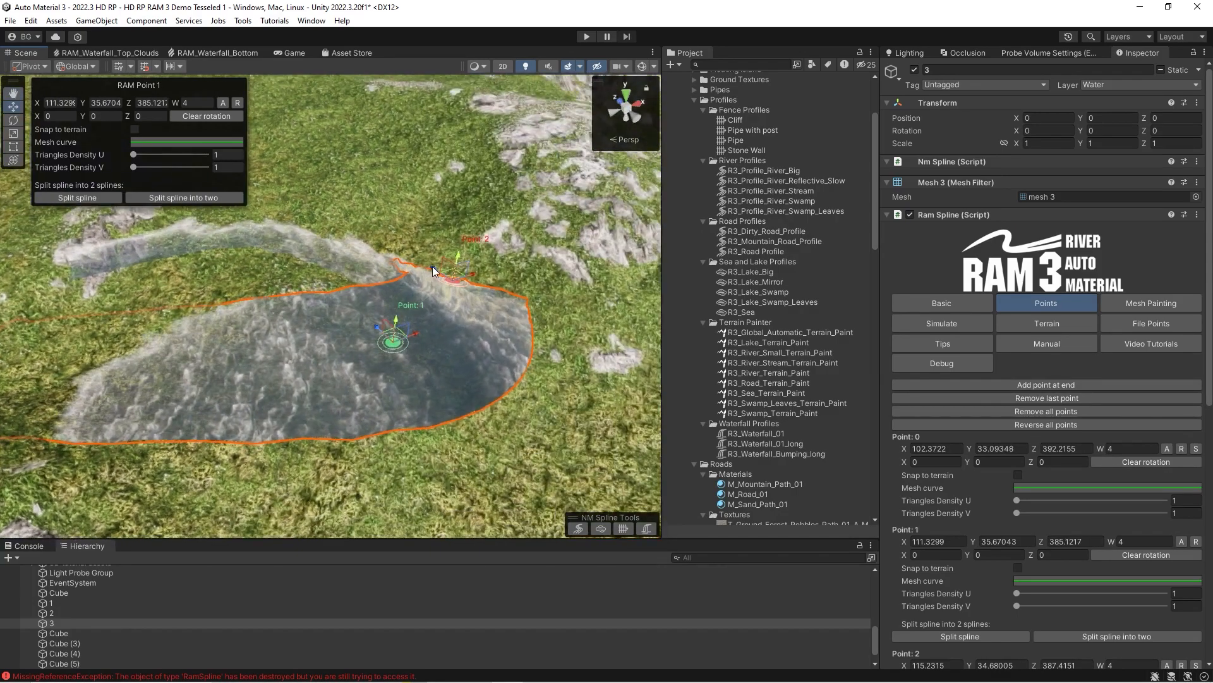
pyautogui.moveTo(432, 271); pyautogui.dragTo(528, 405)
pyautogui.moveTo(371, 325); pyautogui.dragTo(332, 419)
pyautogui.moveTo(332, 419); pyautogui.dragTo(385, 417, button='right')
pyautogui.moveTo(533, 332); pyautogui.dragTo(467, 371)
pyautogui.moveTo(466, 371); pyautogui.dragTo(231, 274, button='right')
pyautogui.moveTo(231, 274); pyautogui.dragTo(223, 253)
# Duplicate spline 3 and remove all points from the copy.
pyautogui.click(59, 620)
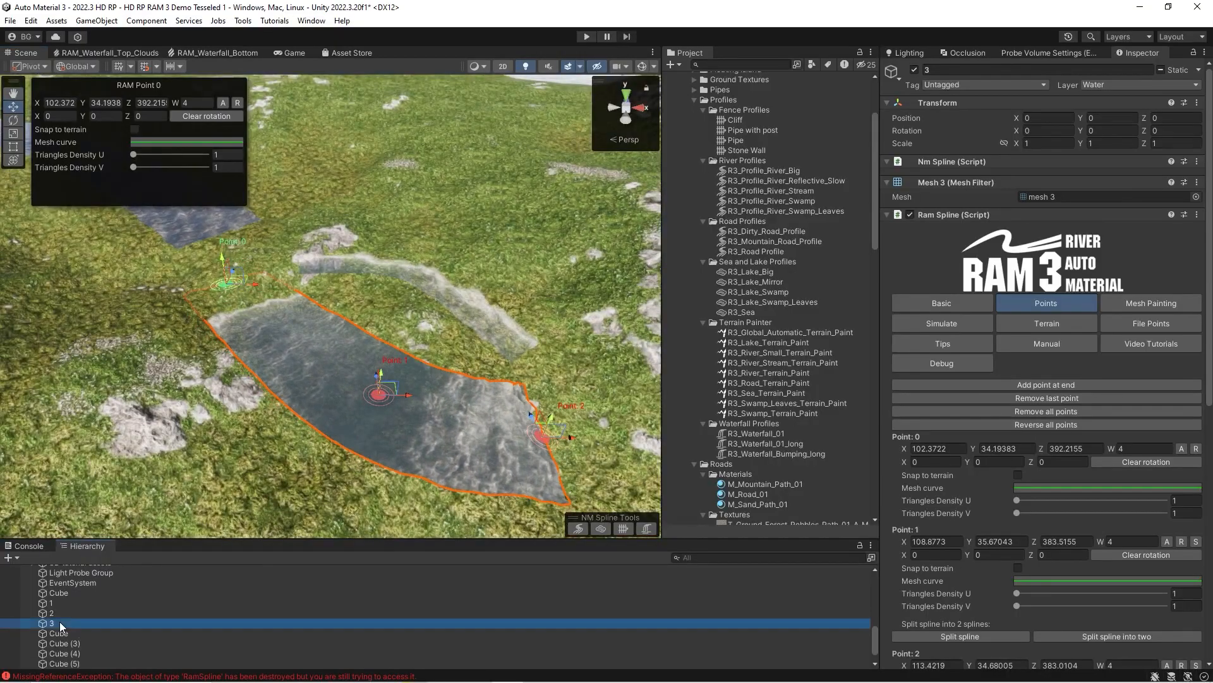
pyautogui.hotkey('ctrl', 'd')
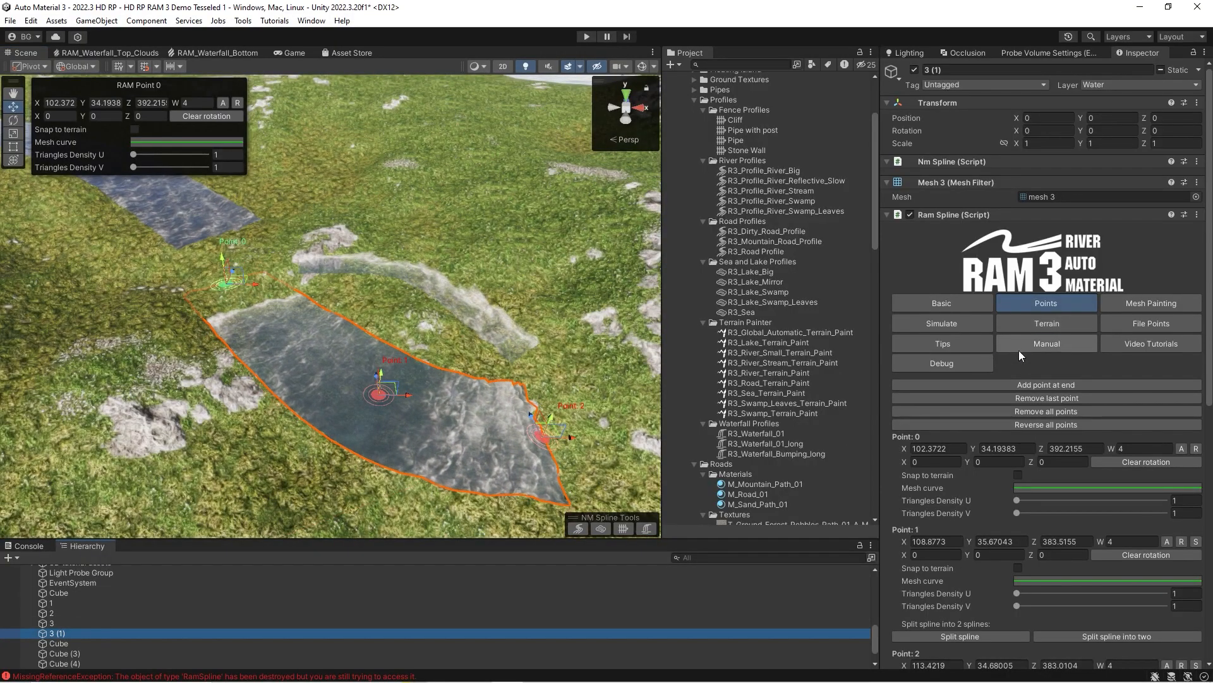
pyautogui.click(1039, 411)
# Place four points for the duplicated spline, running downhill from beyond the ends of rivers 2 and 3.
pyautogui.moveTo(455, 341); pyautogui.dragTo(556, 320, button='right')
pyautogui.keyDown('ctrl'); pyautogui.click(423, 354); pyautogui.keyUp('ctrl')
pyautogui.keyDown('ctrl'); pyautogui.click(478, 344); pyautogui.keyUp('ctrl')
pyautogui.keyDown('ctrl'); pyautogui.click(584, 367); pyautogui.keyUp('ctrl')
pyautogui.keyDown('ctrl'); pyautogui.click(558, 320); pyautogui.keyUp('ctrl')
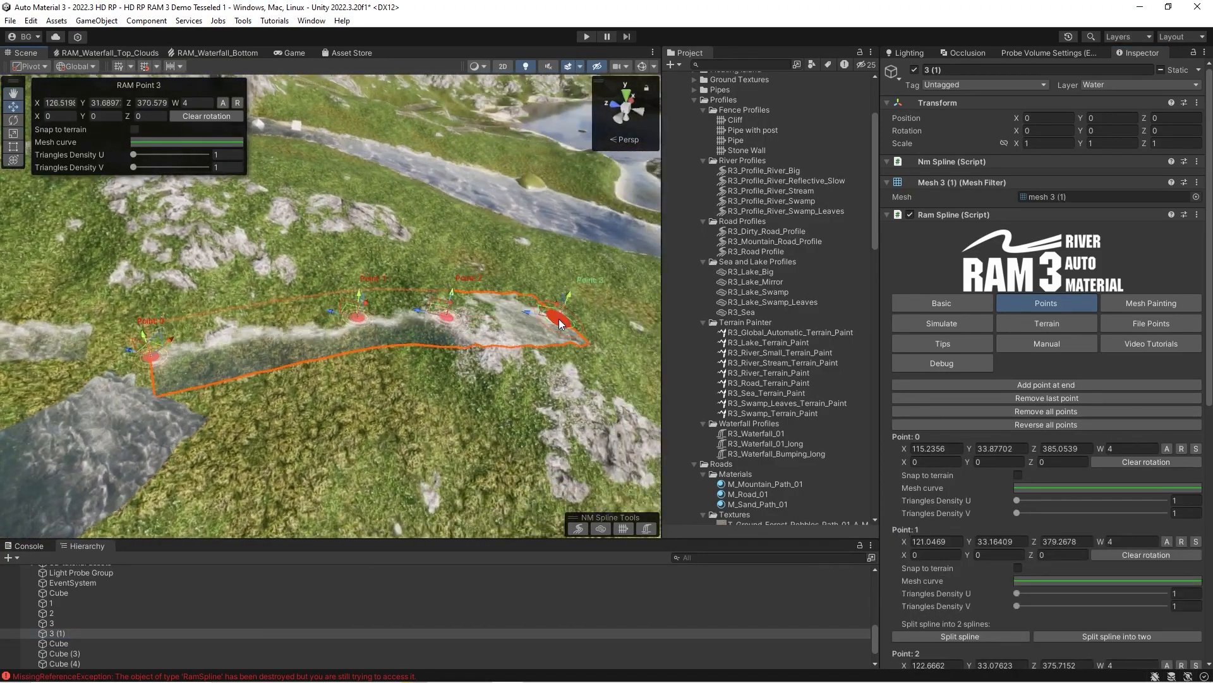
# Rename the duplicated spline 3 (1) as 4.
pyautogui.click(62, 633)
pyautogui.write('4')
pyautogui.press('Return')
# Set spline 1 as the beginning spline of spline 2 in its Basic river connection settings.
pyautogui.moveTo(290, 361); pyautogui.dragTo(152, 357, button='right')
pyautogui.click(49, 605)
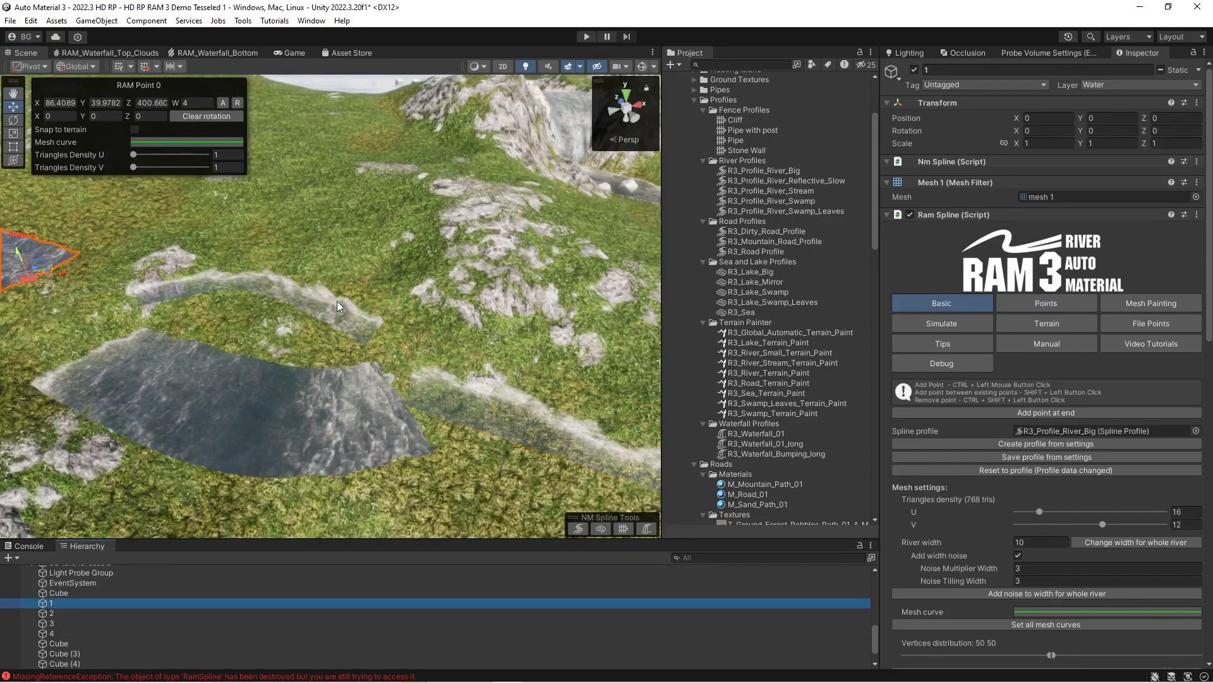
pyautogui.press('f')
pyautogui.moveTo(309, 311); pyautogui.dragTo(367, 359, button='right')
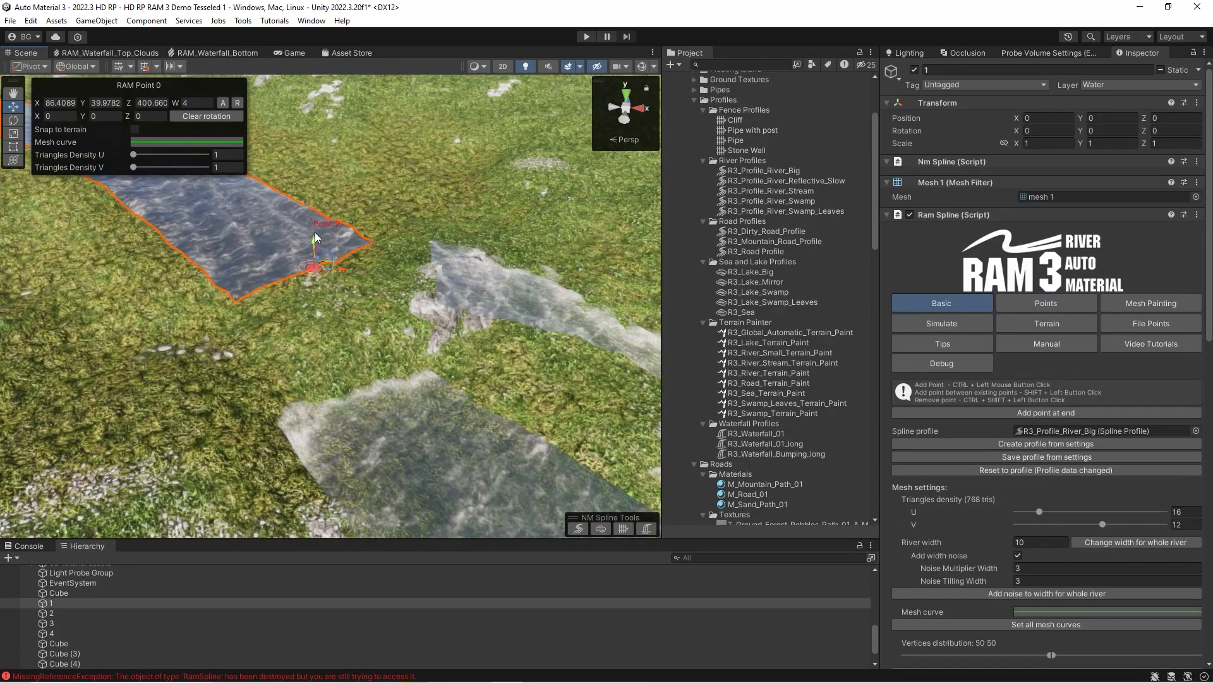
pyautogui.click(479, 286)
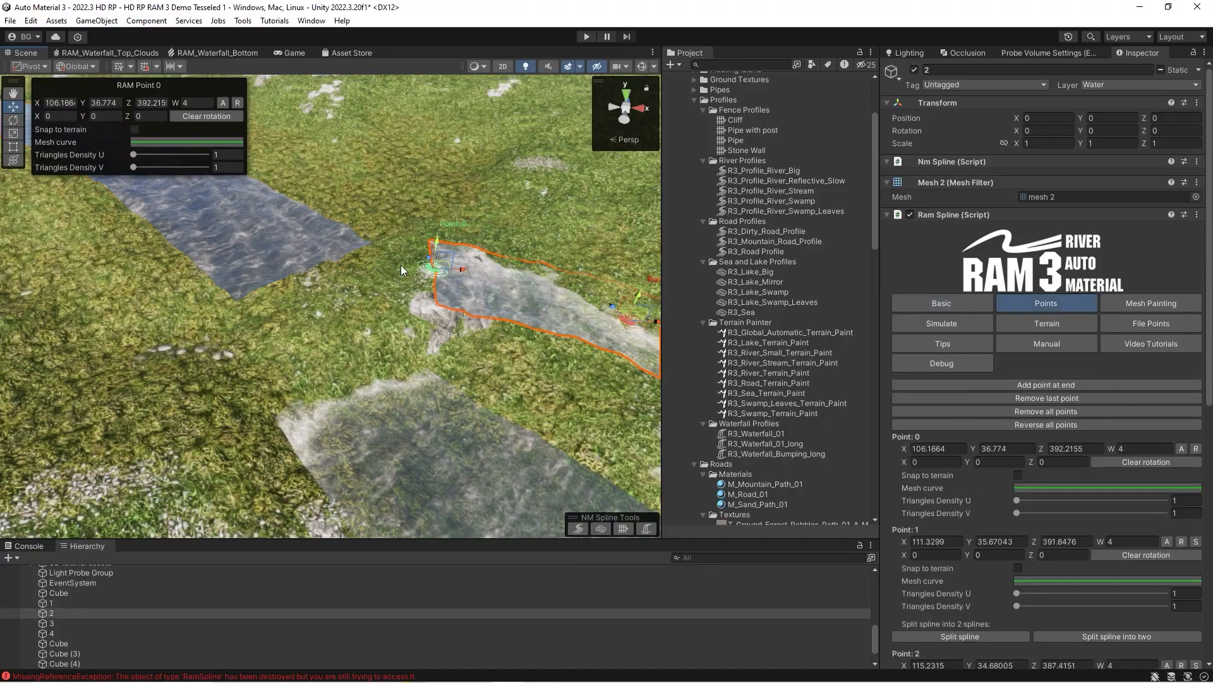
pyautogui.scroll(-10, 1012, 422)
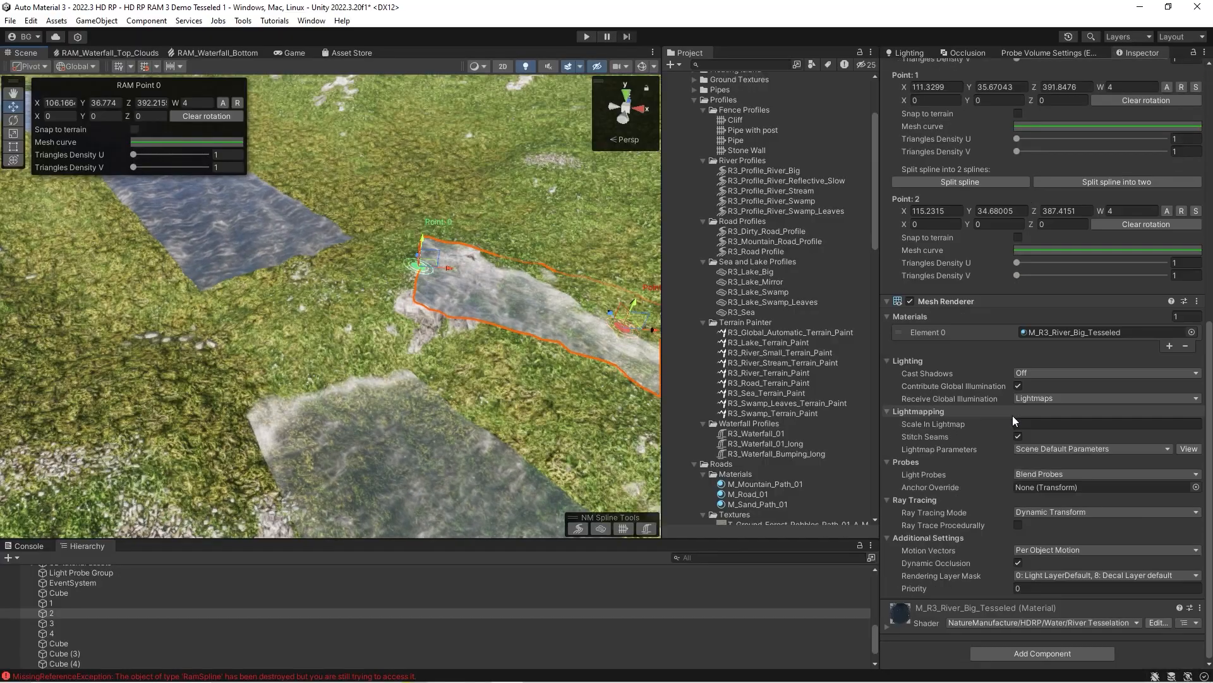
pyautogui.scroll(4, 986, 397)
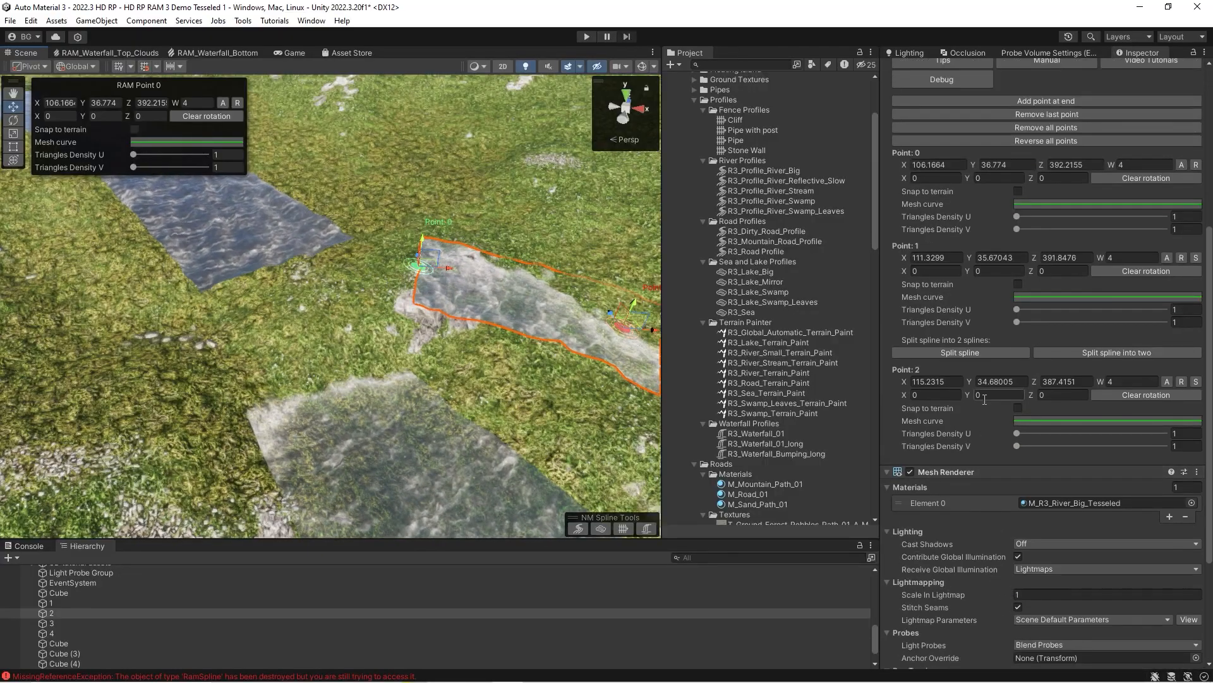
pyautogui.scroll(5, 986, 397)
pyautogui.click(943, 221)
pyautogui.scroll(-8, 1009, 325)
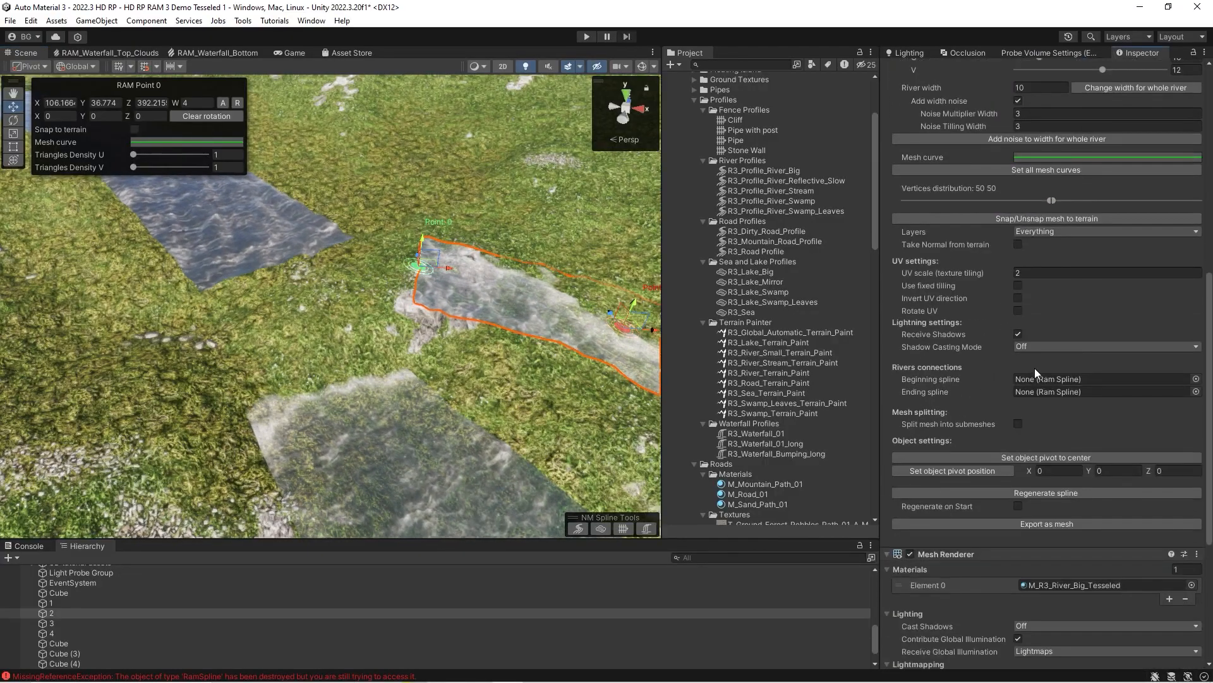
pyautogui.moveTo(71, 602); pyautogui.dragTo(874, 401)
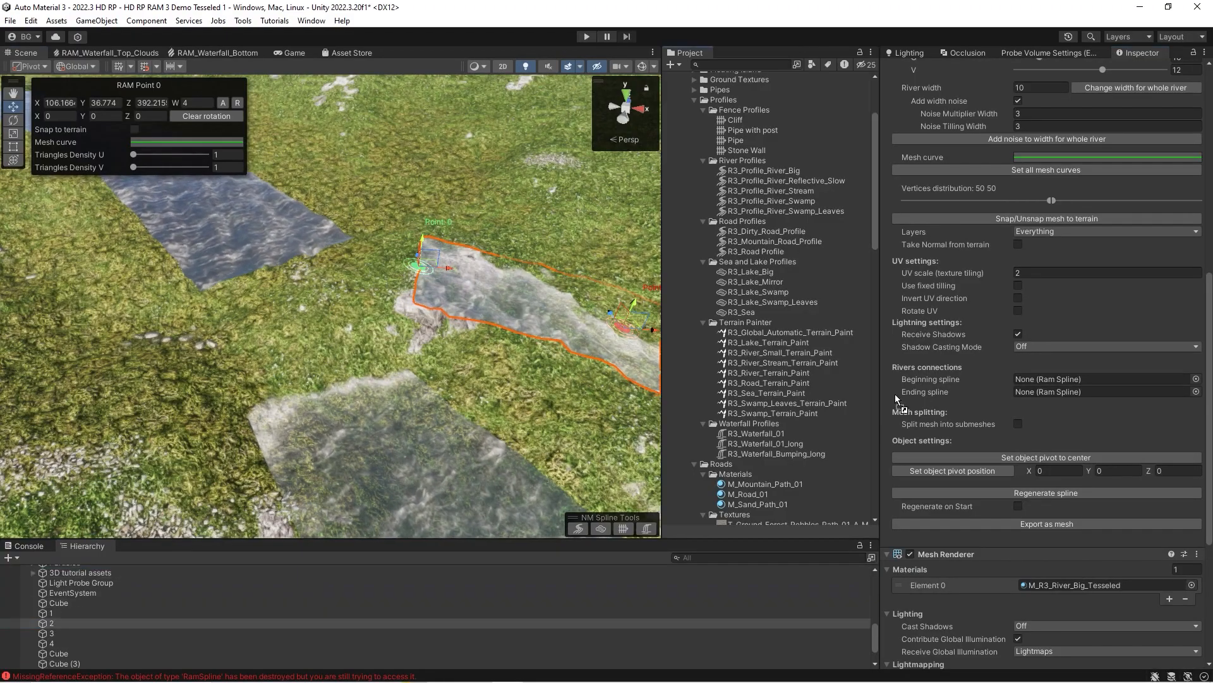
pyautogui.moveTo(1042, 385); pyautogui.dragTo(1094, 417)
# Restrict spline 2's Part parent range so its start covers only half of spline 1's width.
pyautogui.scroll(3, 1055, 188)
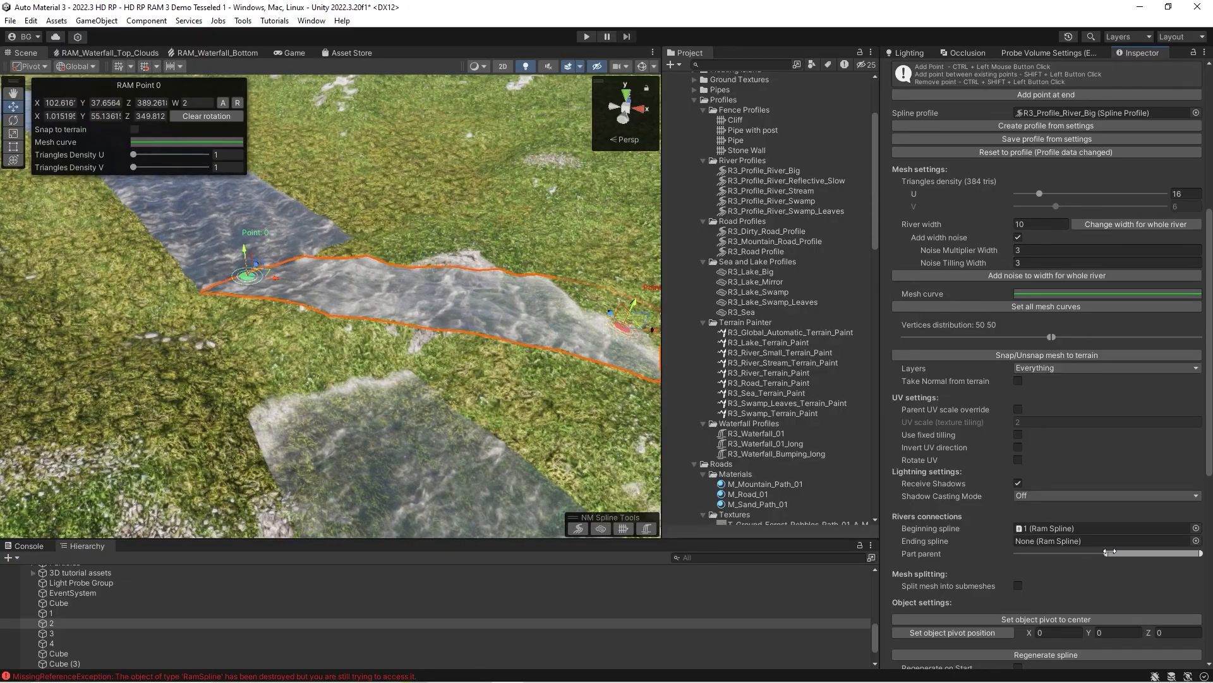
pyautogui.keyDown('alt'); pyautogui.moveTo(341, 328); pyautogui.dragTo(285, 326); pyautogui.keyUp('alt')
pyautogui.moveTo(474, 398); pyautogui.dragTo(429, 399, button='right')
# Set spline 1 as the beginning spline of spline 3 and limit its Part parent range to the other half.
pyautogui.click(61, 634)
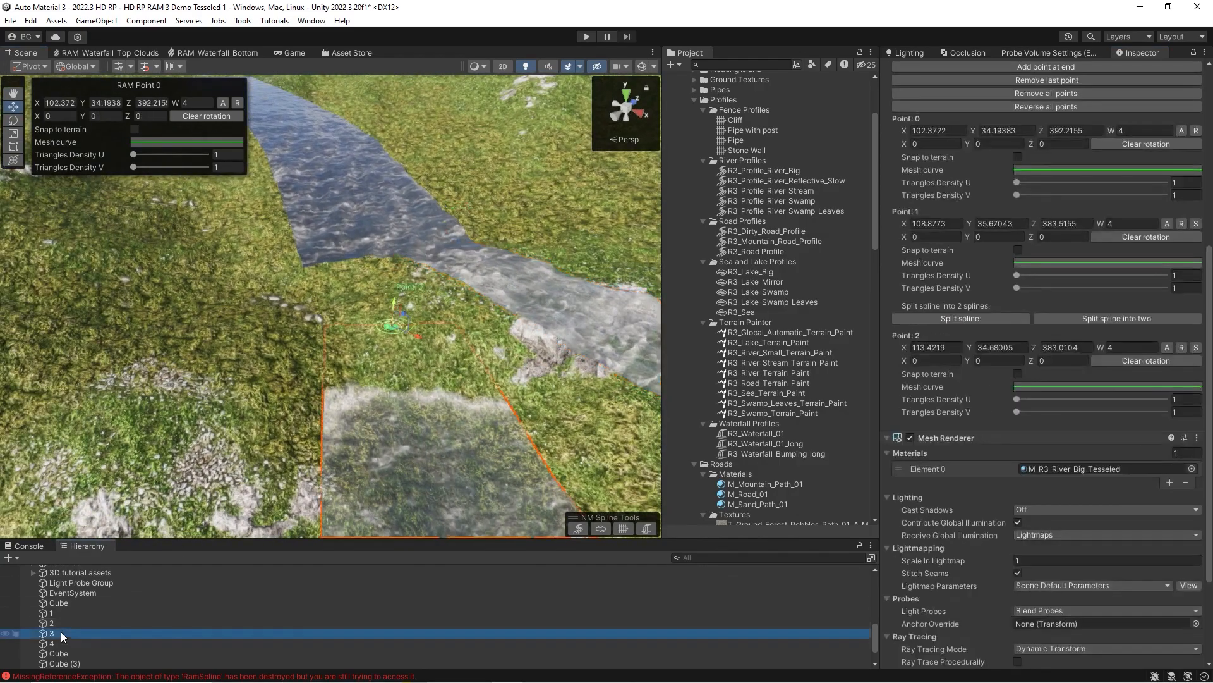
pyautogui.scroll(5, 957, 199)
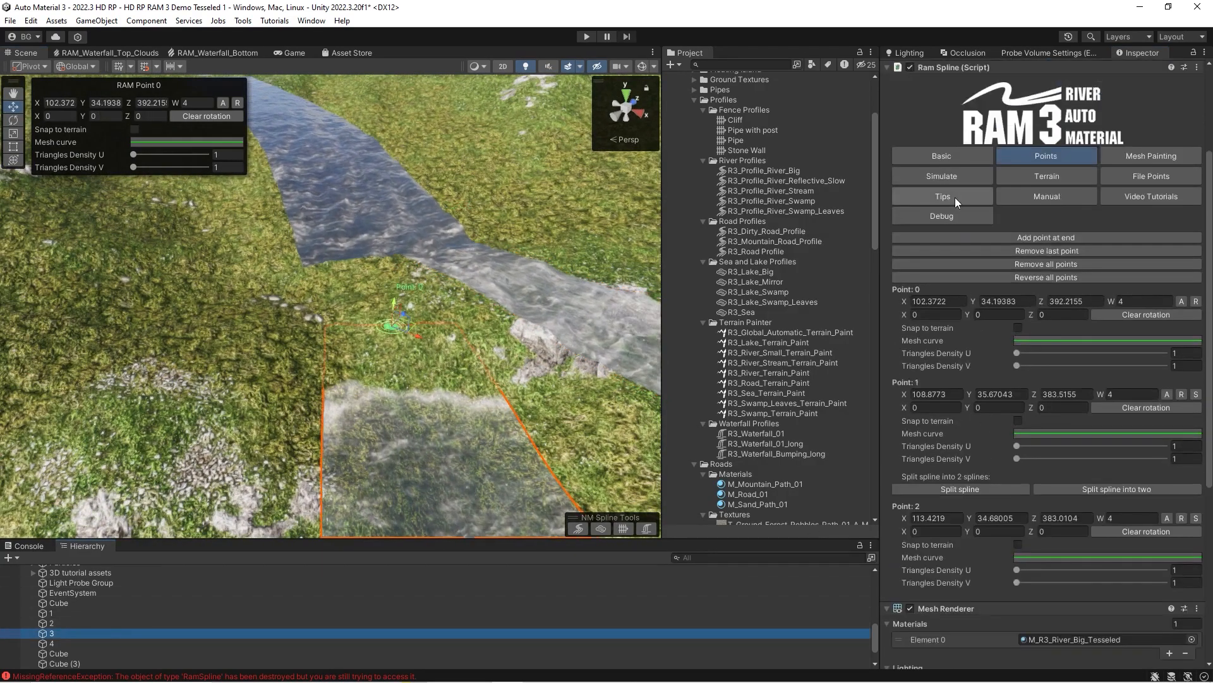
pyautogui.click(941, 156)
pyautogui.scroll(-6, 939, 163)
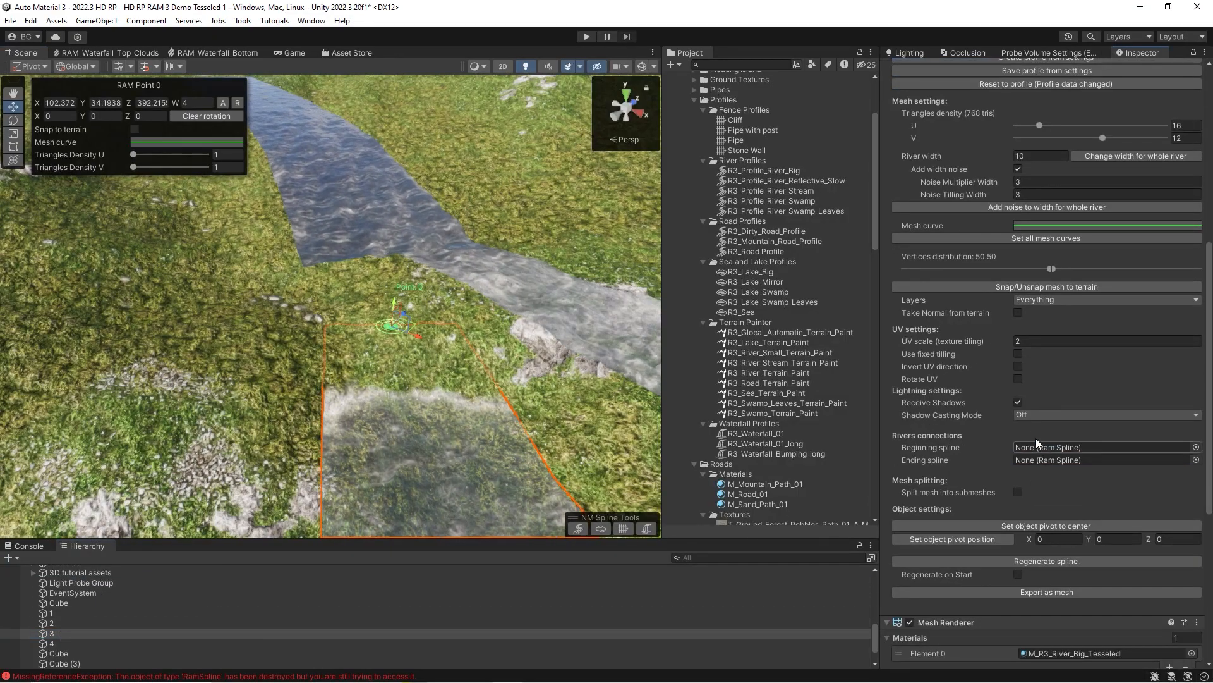
pyautogui.moveTo(49, 614); pyautogui.dragTo(885, 467)
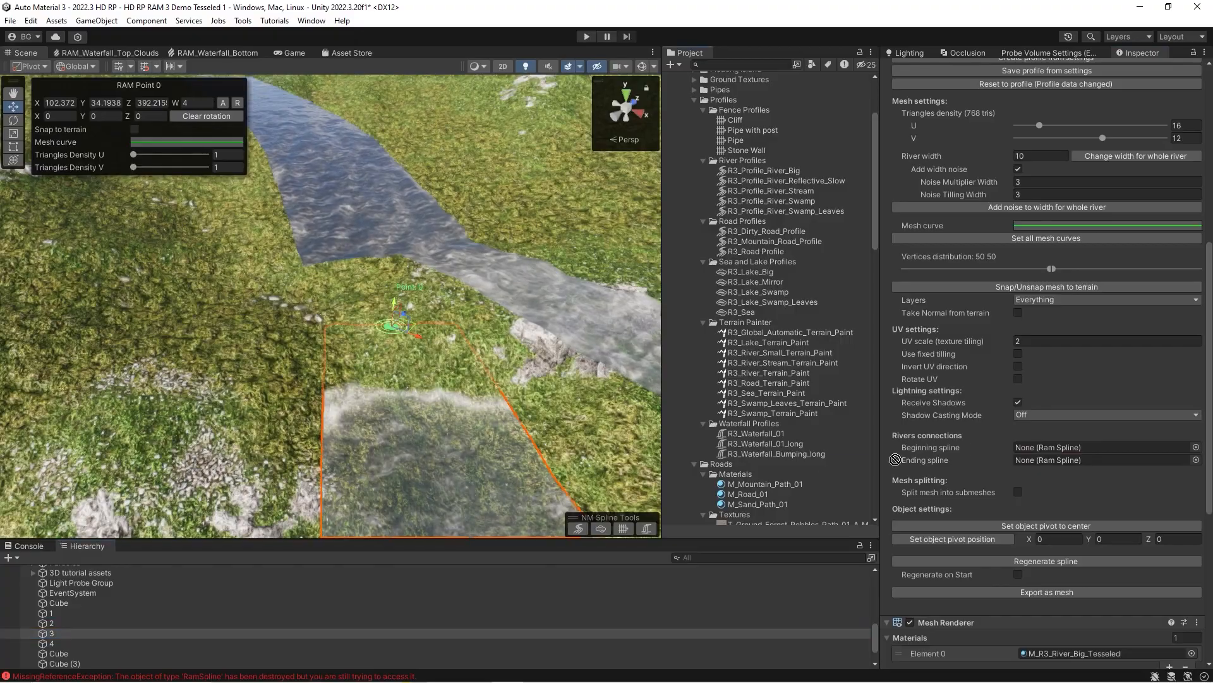
pyautogui.moveTo(1049, 454); pyautogui.dragTo(1049, 448)
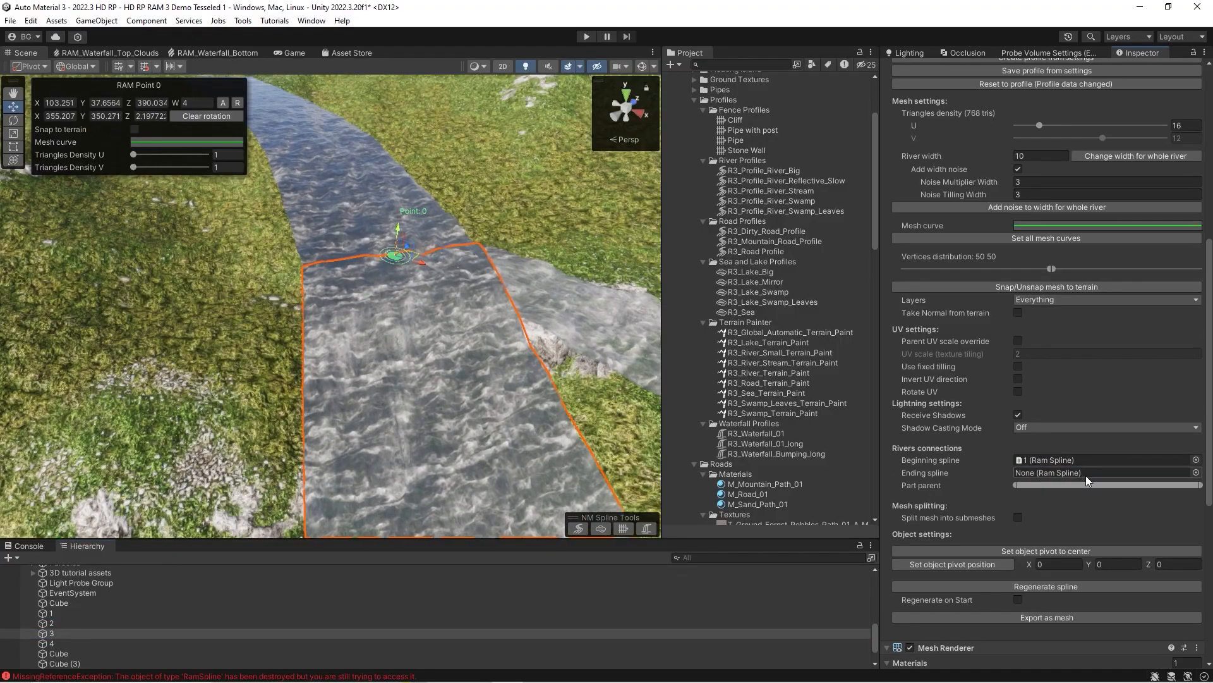
pyautogui.moveTo(1198, 485); pyautogui.dragTo(1095, 472)
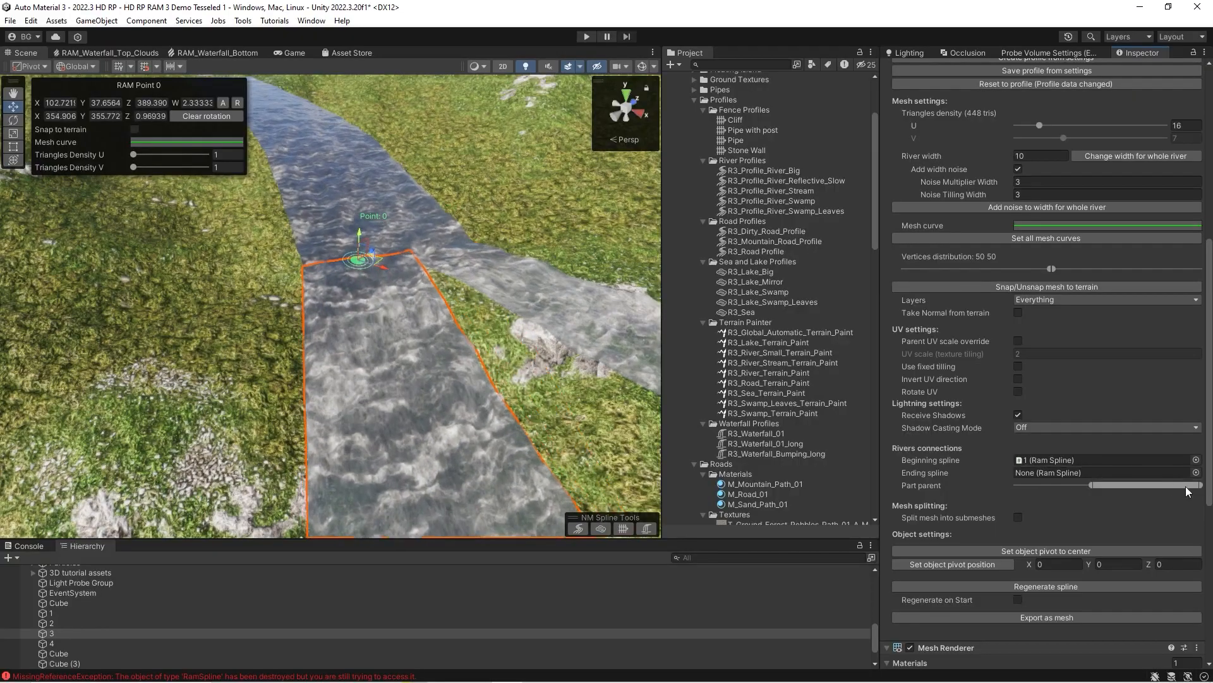
# Shift spline 2's middle point to Z about 389.57 and raise spline 4's first point to Y about 35.02.
pyautogui.moveTo(325, 297); pyautogui.dragTo(426, 301, button='right')
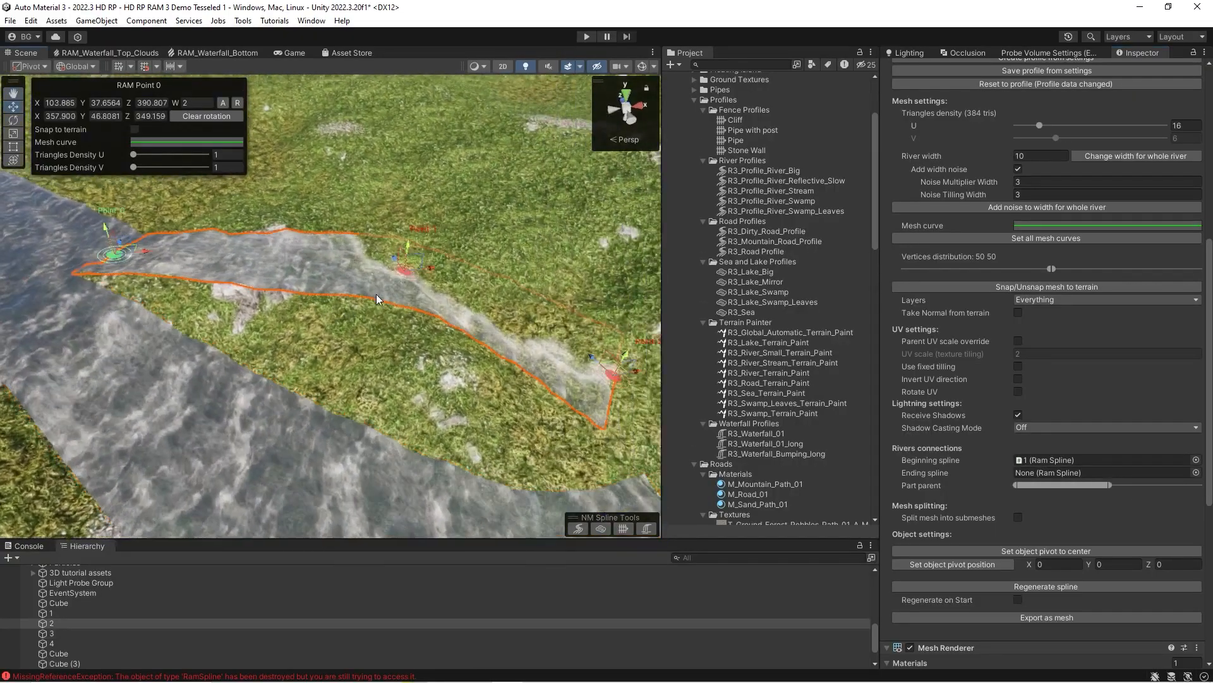
pyautogui.moveTo(420, 308); pyautogui.dragTo(543, 357, button='right')
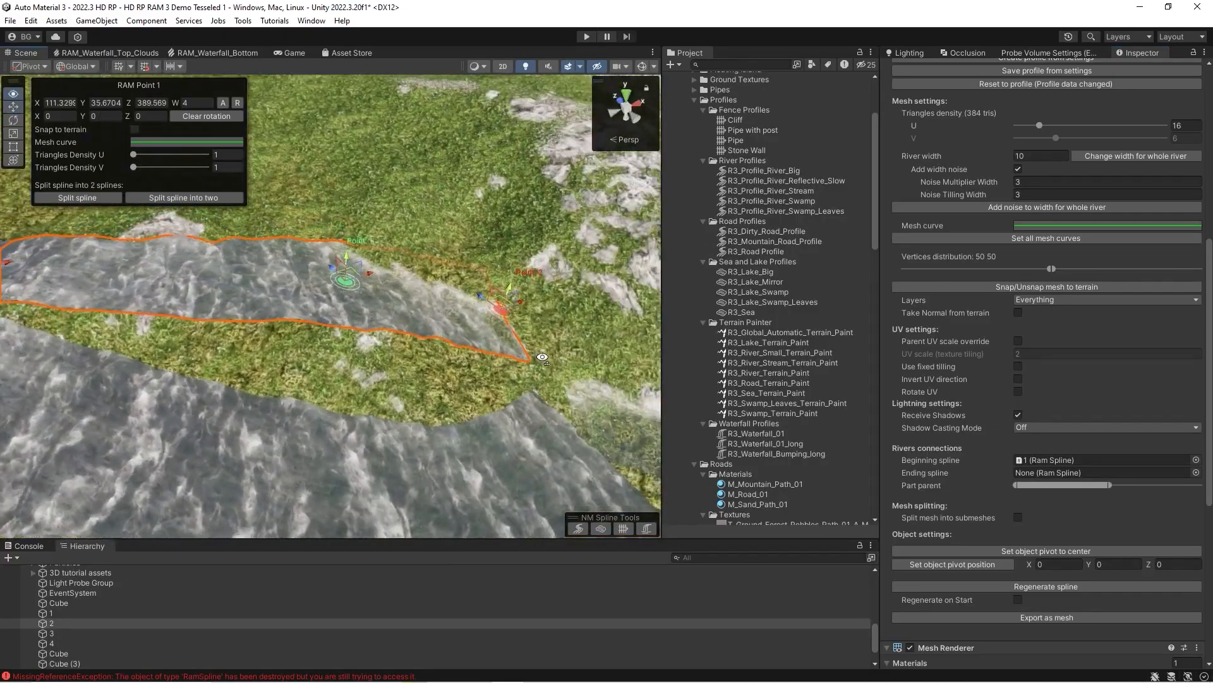
pyautogui.click(60, 646)
pyautogui.moveTo(127, 285); pyautogui.dragTo(395, 341, button='right')
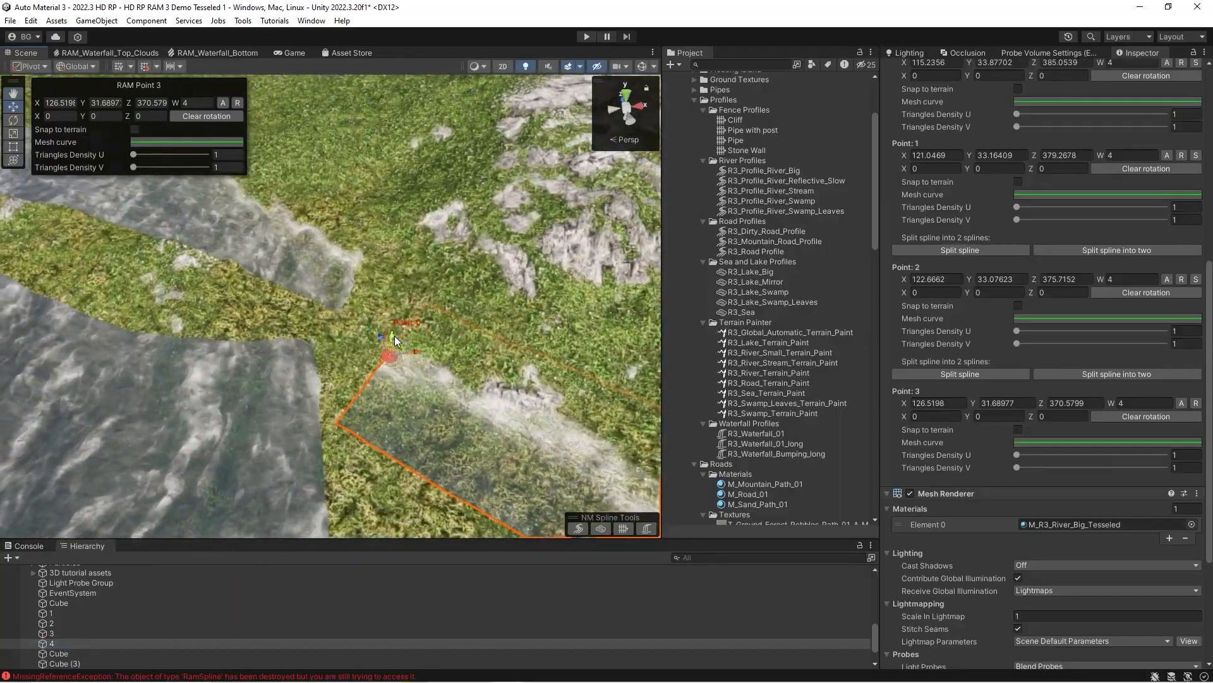
pyautogui.moveTo(397, 299); pyautogui.dragTo(286, 335, button='right')
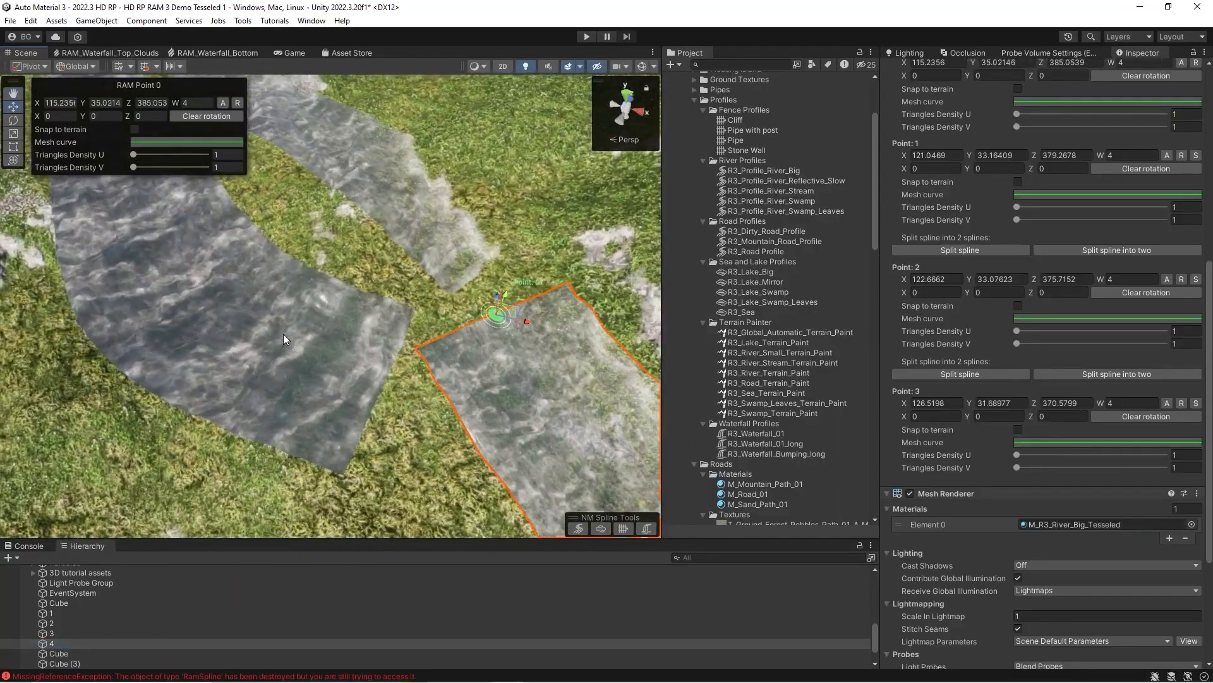
# Set spline 4 as the ending spline of spline 3, with its Part parent range covering half of spline 4's width.
pyautogui.click(254, 342)
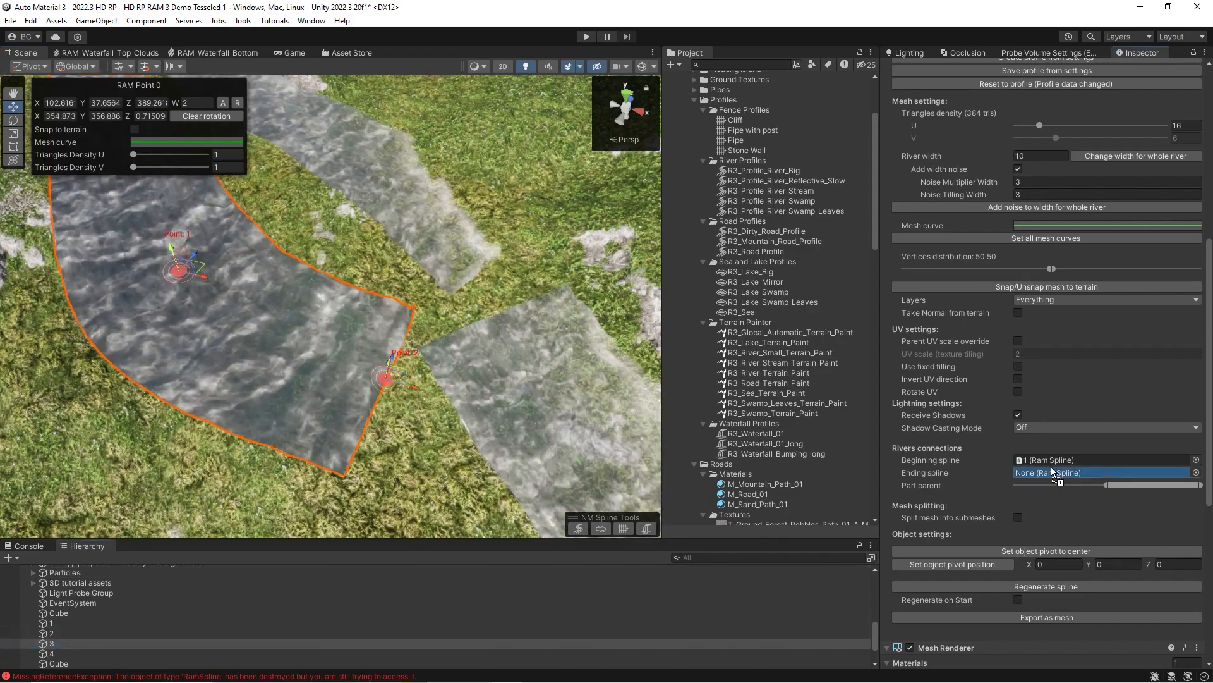
pyautogui.moveTo(1059, 478); pyautogui.dragTo(1061, 477)
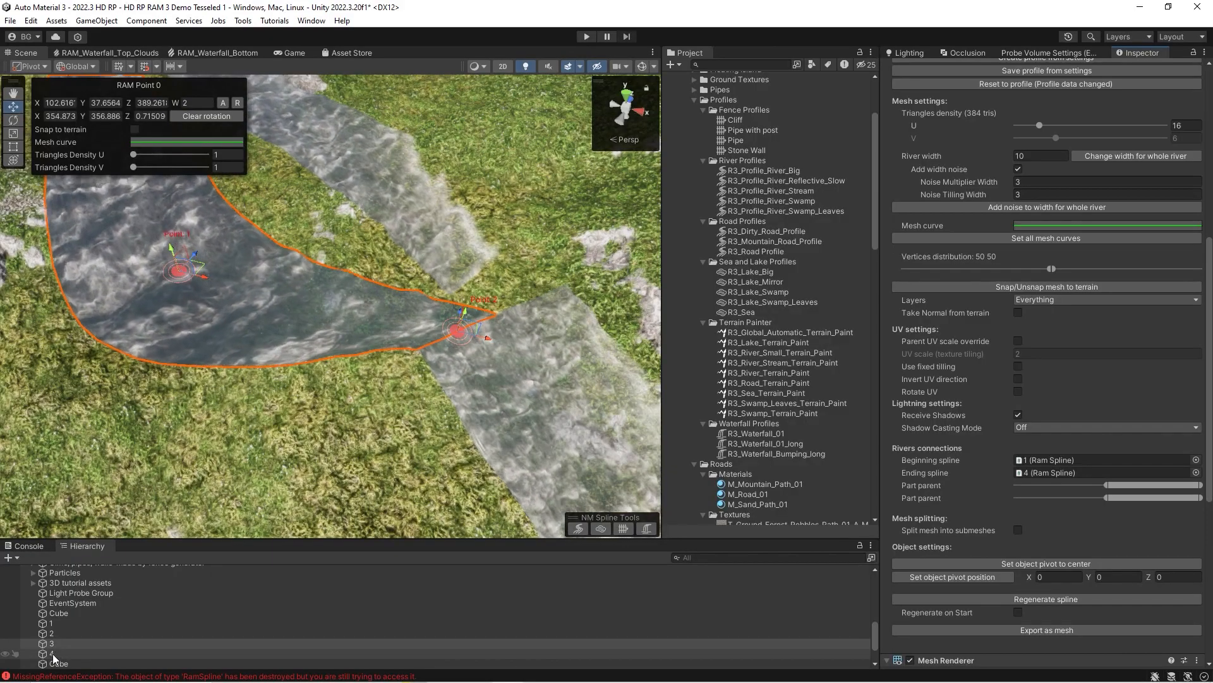
pyautogui.click(53, 656)
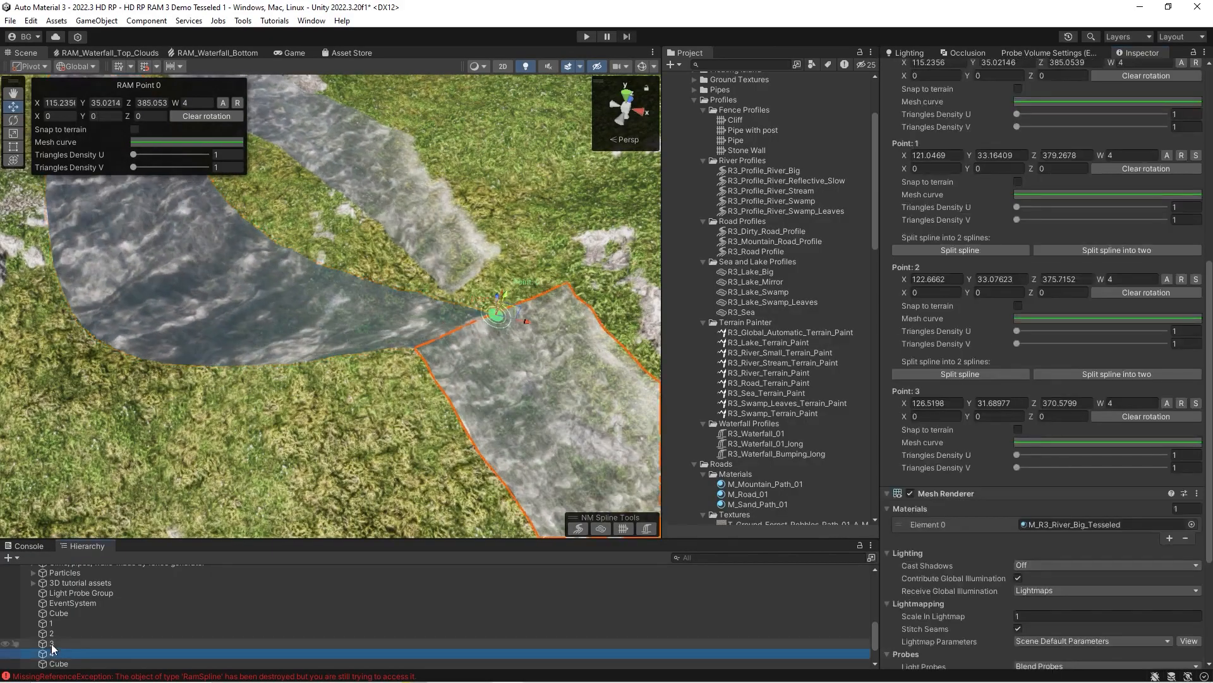
pyautogui.click(53, 646)
# Set spline 4 as the ending spline of spline 2 and limit that Part parent range to the remaining half.
pyautogui.click(52, 635)
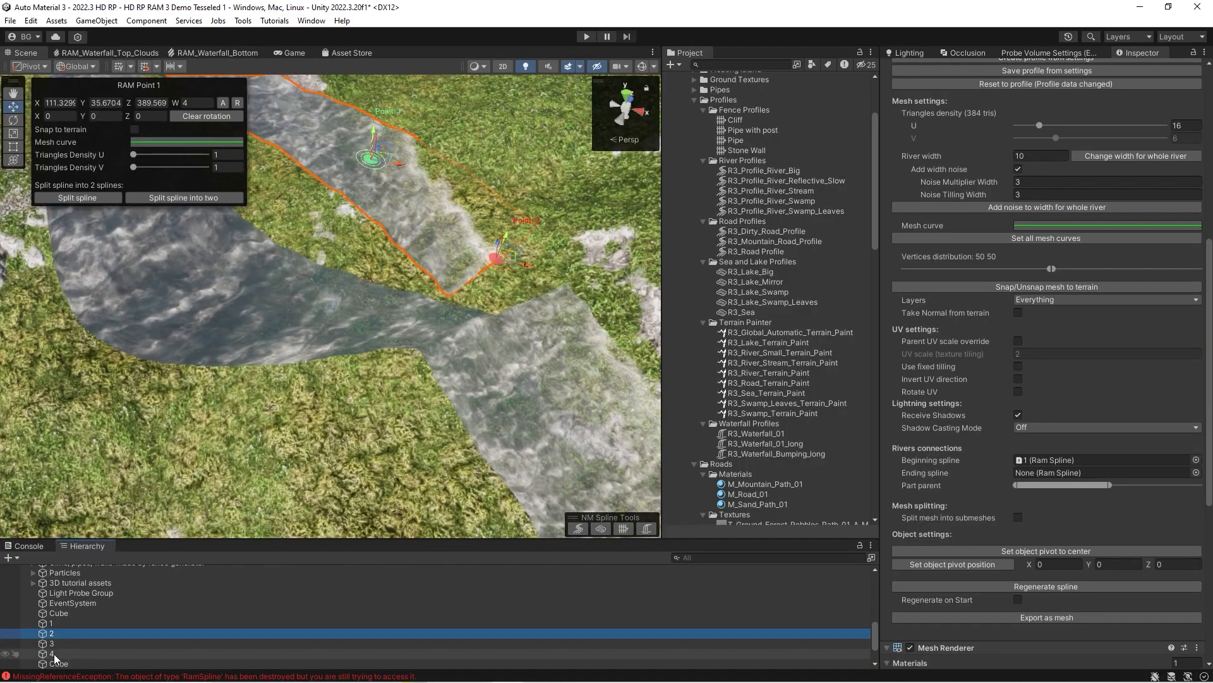
pyautogui.moveTo(52, 655); pyautogui.dragTo(1032, 481)
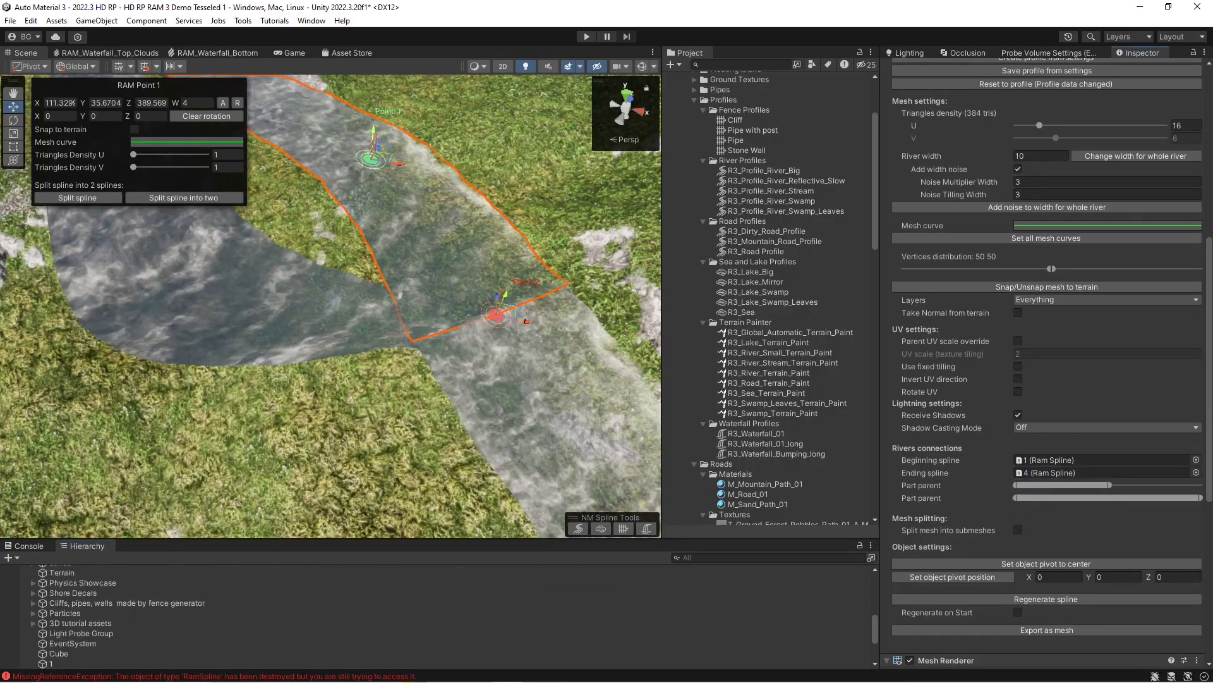
pyautogui.moveTo(1199, 498); pyautogui.dragTo(1106, 499)
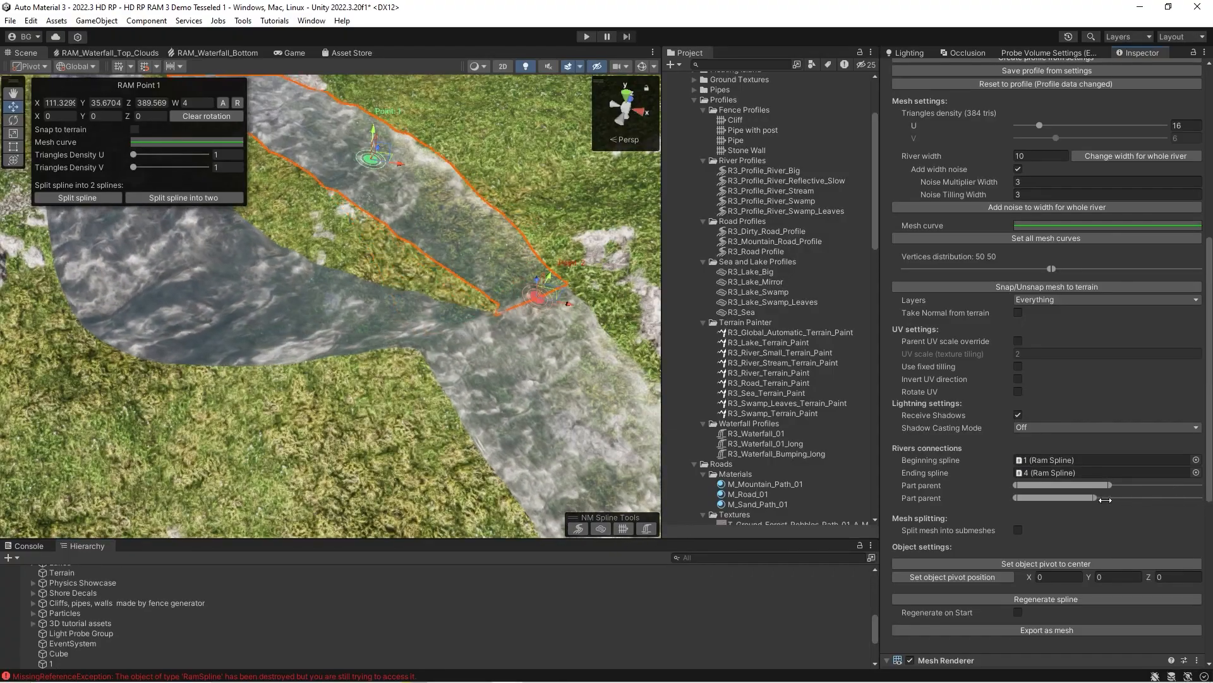
# Move spline 4's first point around to test how the connected ends of splines 2 and 3 follow it.
pyautogui.click(483, 331)
pyautogui.moveTo(526, 322); pyautogui.dragTo(524, 269)
pyautogui.moveTo(524, 270); pyautogui.dragTo(512, 314, button='right')
pyautogui.moveTo(480, 320)
pyautogui.mouseDown()
pyautogui.moveTo(533, 268)
pyautogui.moveTo(543, 282)
pyautogui.moveTo(490, 301)
pyautogui.mouseUp()
pyautogui.moveTo(490, 301); pyautogui.dragTo(373, 300, button='right')
# Adjust the last point of spline 1 slightly to test how the starts of splines 2 and 3 follow.
pyautogui.click(306, 218)
pyautogui.press('w')
pyautogui.moveTo(392, 306); pyautogui.dragTo(387, 289)
pyautogui.moveTo(387, 289); pyautogui.dragTo(208, 329, button='right')
pyautogui.press('s')
# Clear the beginning spline of spline 3 and move its first point away from spline 1, to X about 97.26.
pyautogui.click(333, 393)
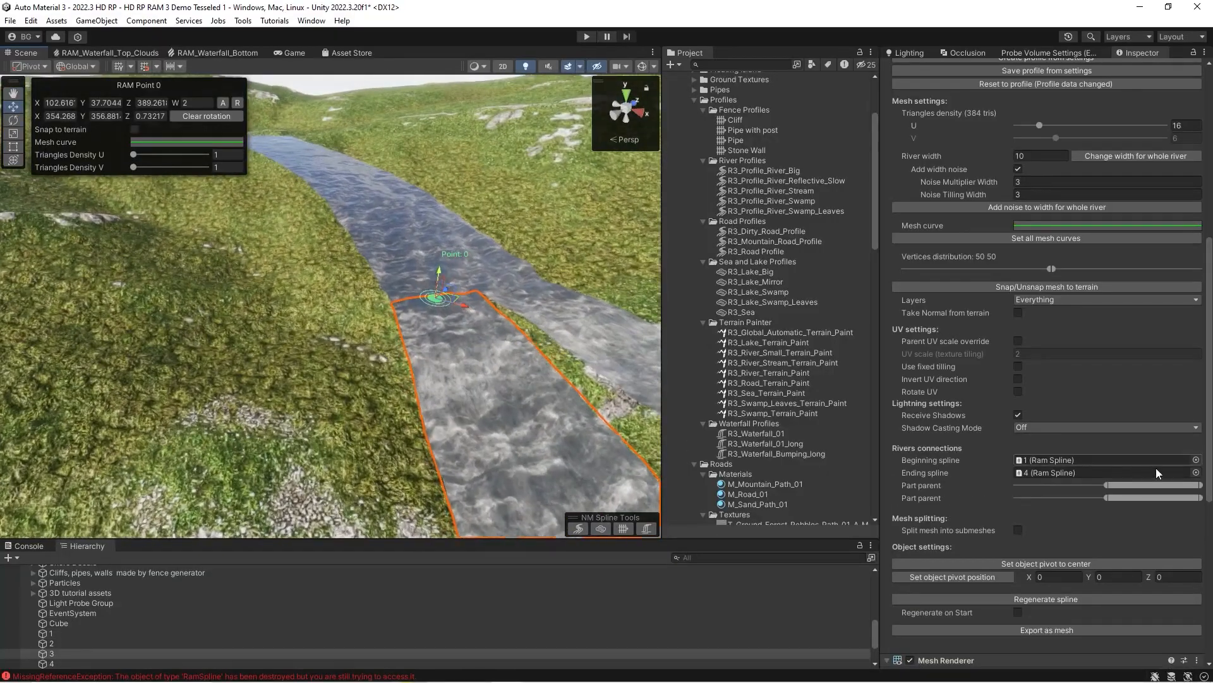
pyautogui.click(1197, 461)
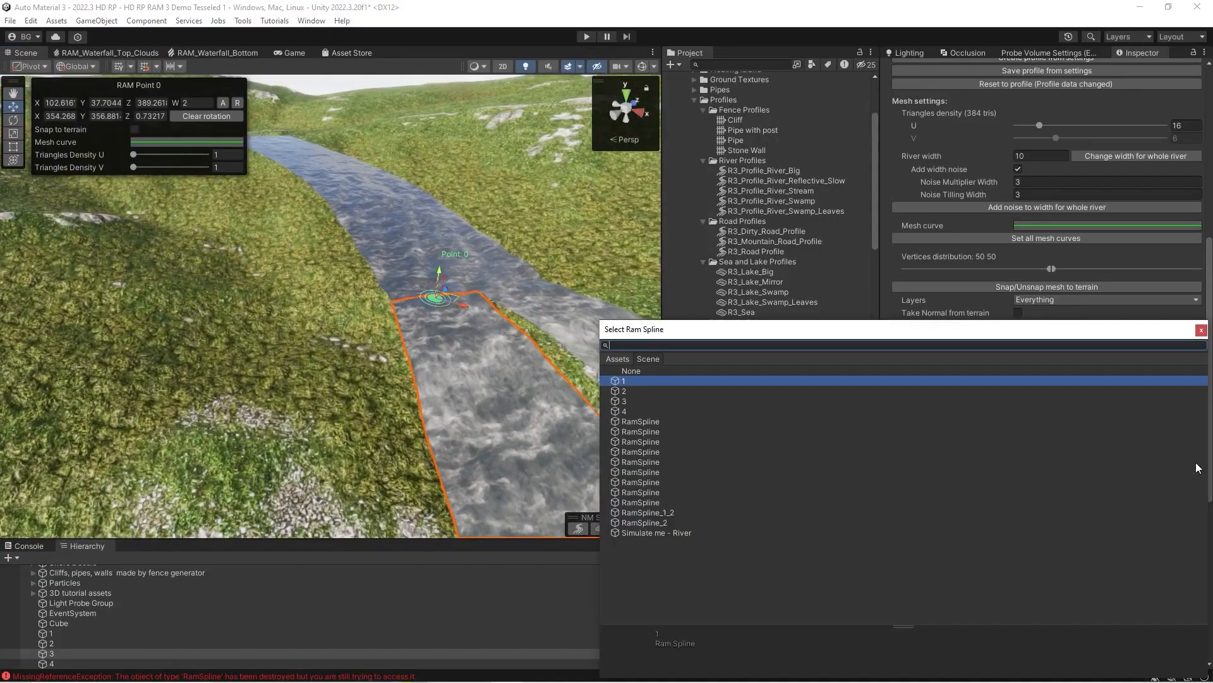
pyautogui.doubleClick(629, 371)
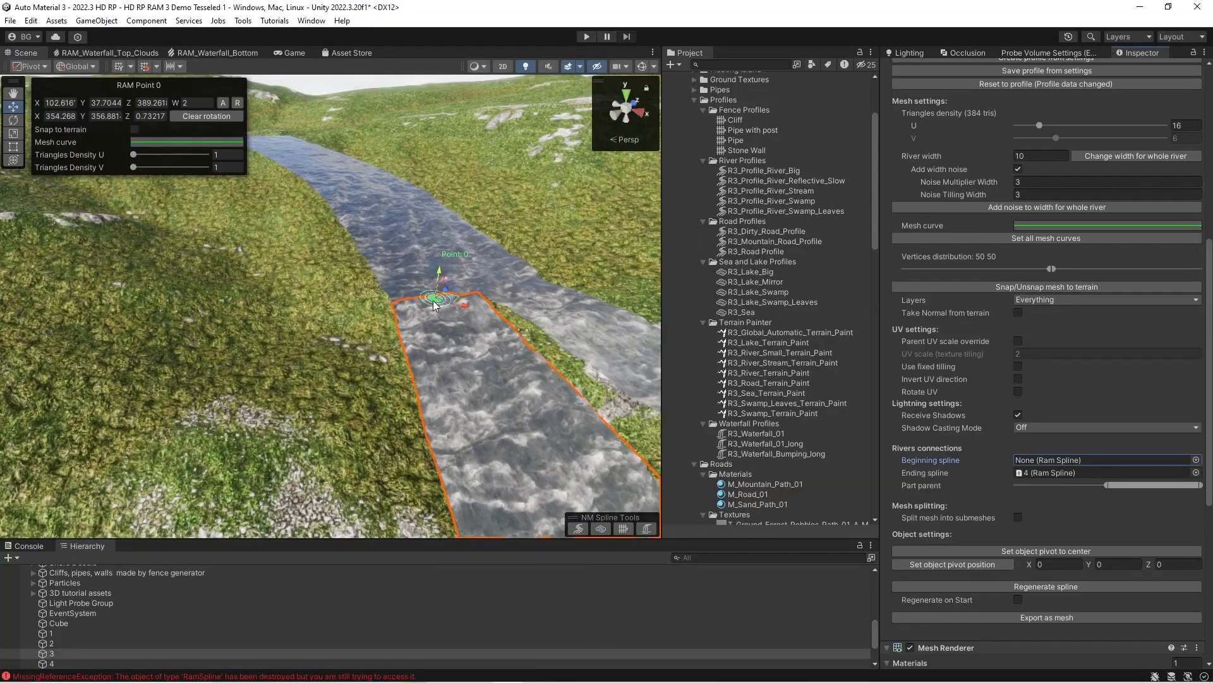
pyautogui.moveTo(267, 309); pyautogui.dragTo(346, 356, button='right')
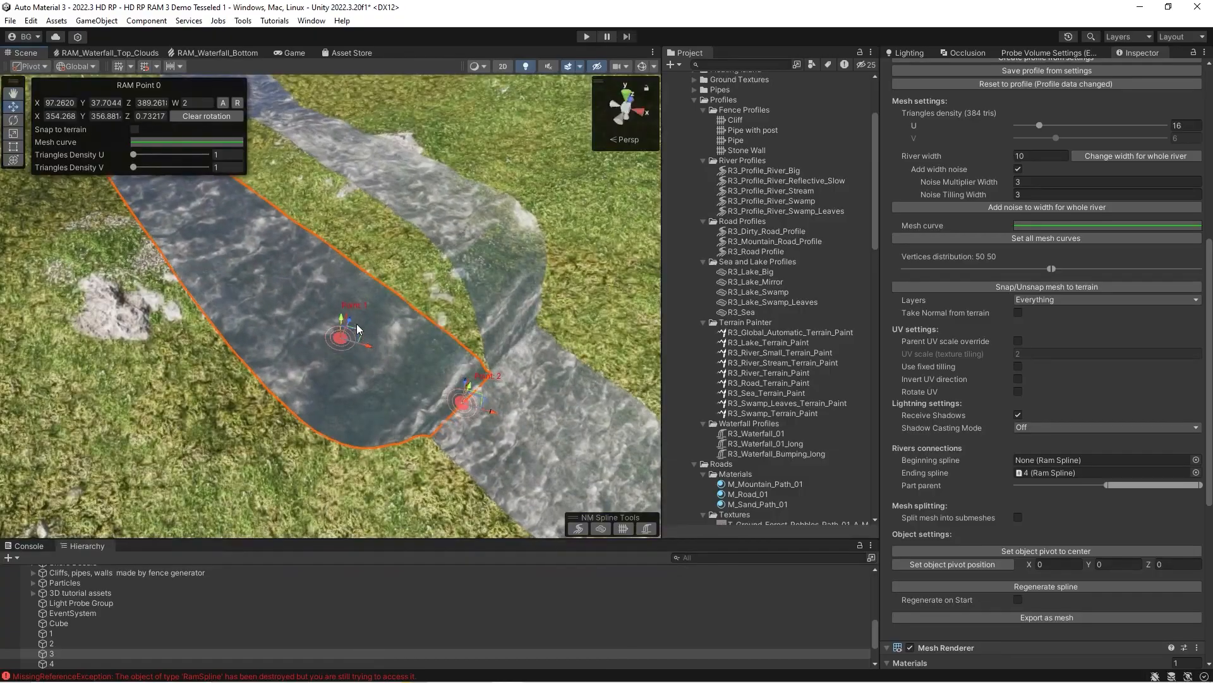
# Widen spline 2's beginning Part parent range to the full width of spline 1.
pyautogui.click(359, 278)
pyautogui.moveTo(359, 277); pyautogui.dragTo(328, 226, button='right')
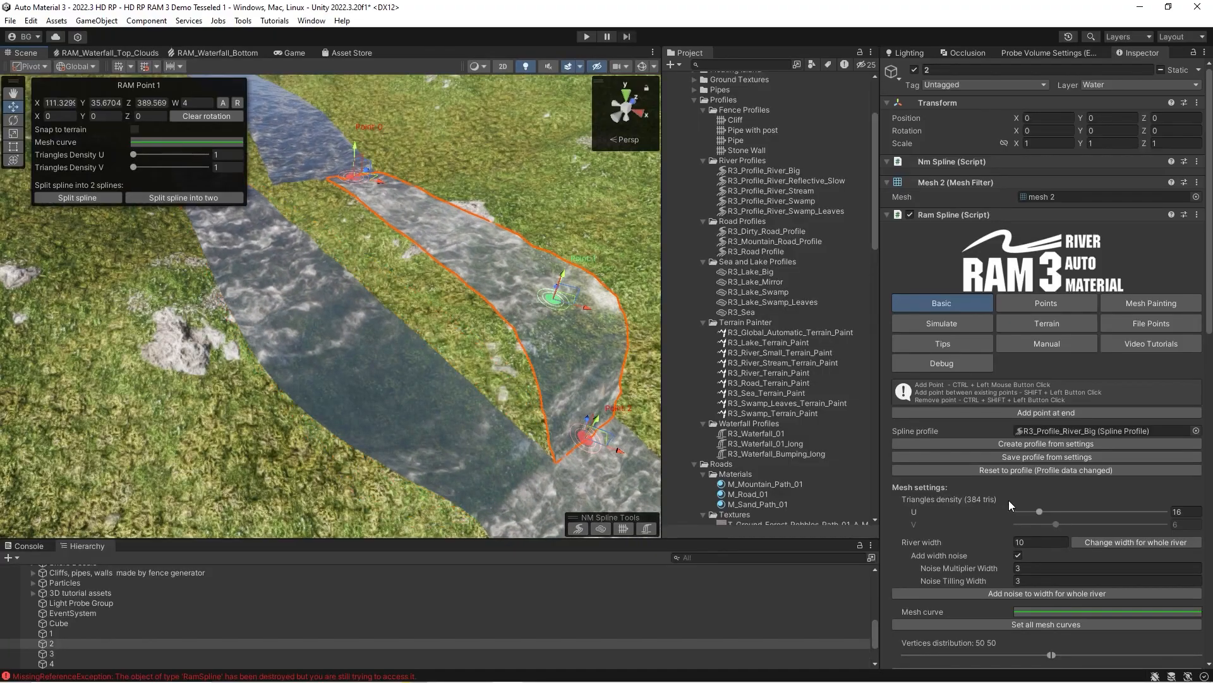
pyautogui.scroll(-5, 1010, 505)
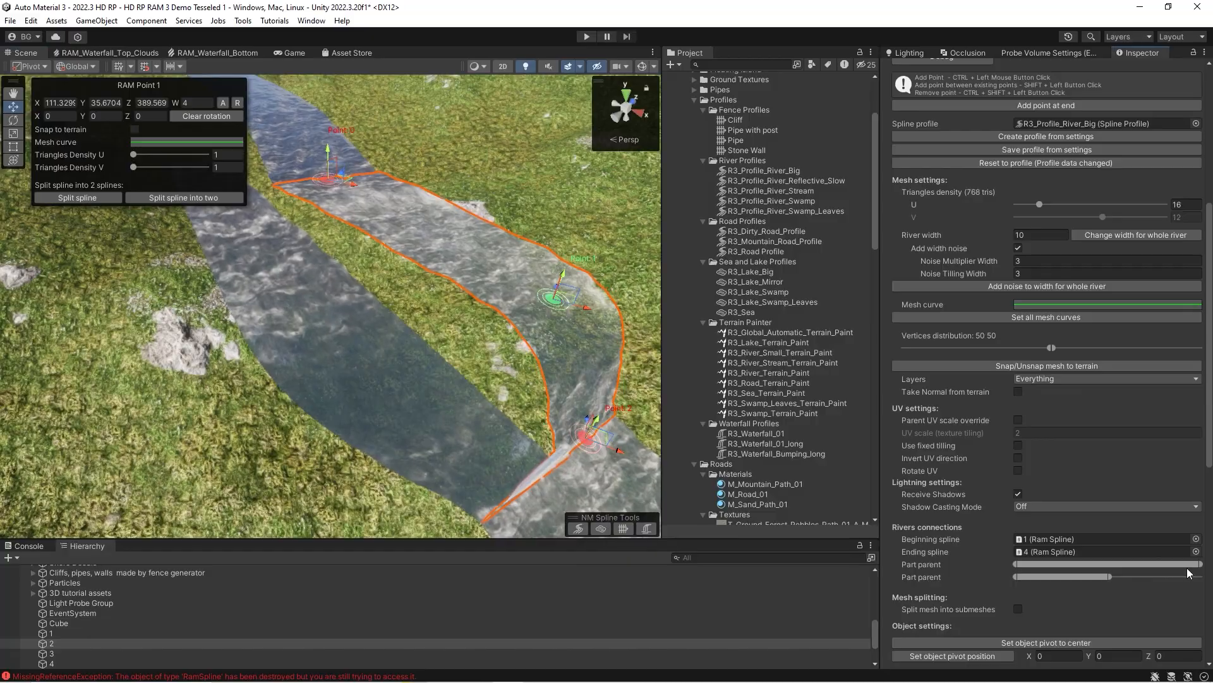
pyautogui.moveTo(477, 371); pyautogui.dragTo(243, 306, button='right')
# Clear the ending spline of RamSpline_1_2 and lower its last point slightly, to Y 22.175.
pyautogui.click(412, 352)
pyautogui.click(427, 372)
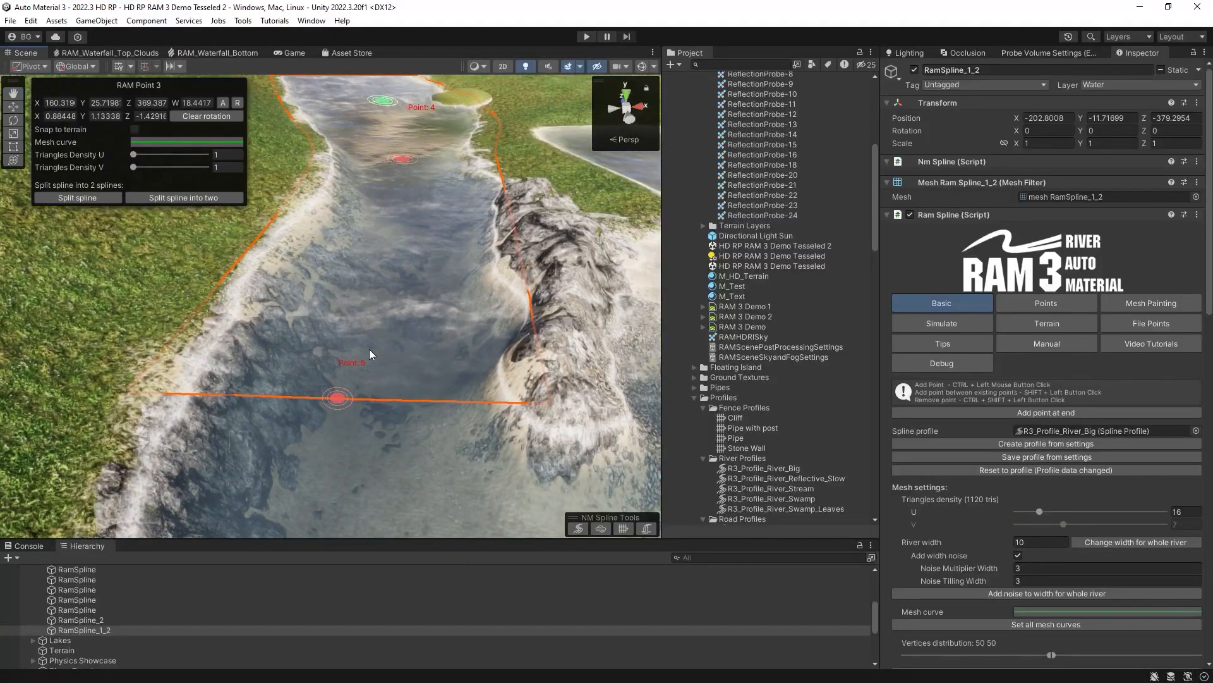
pyautogui.scroll(-5, 1022, 385)
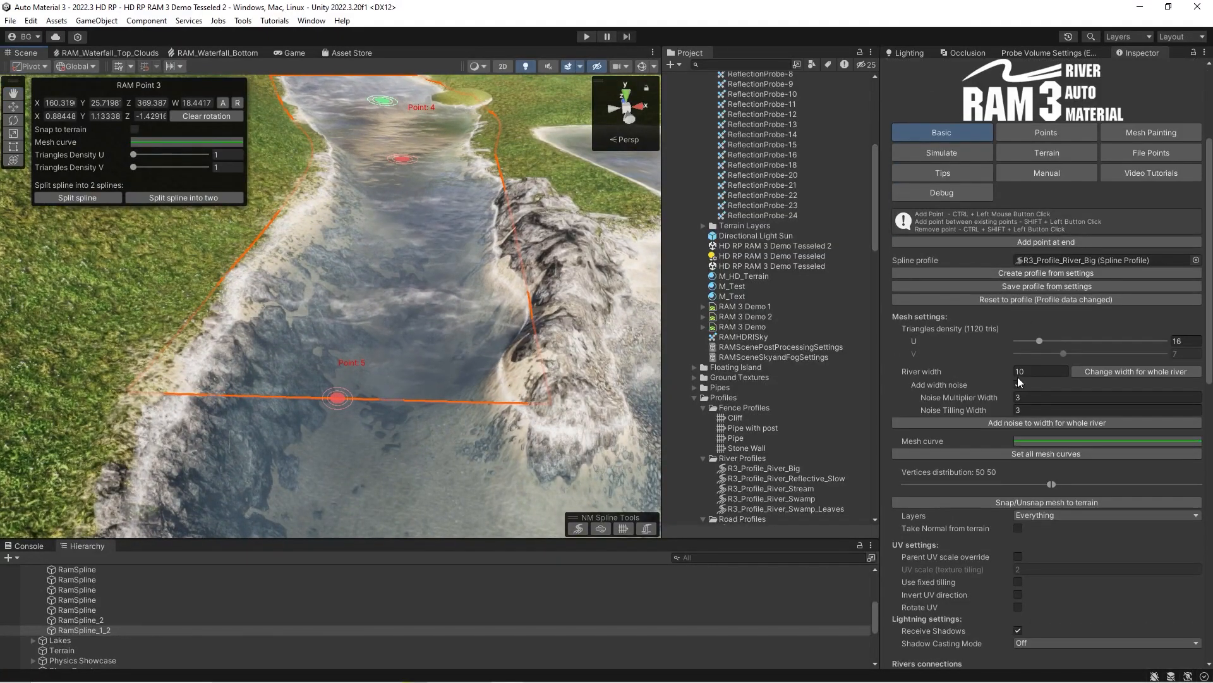
pyautogui.scroll(-3, 1015, 373)
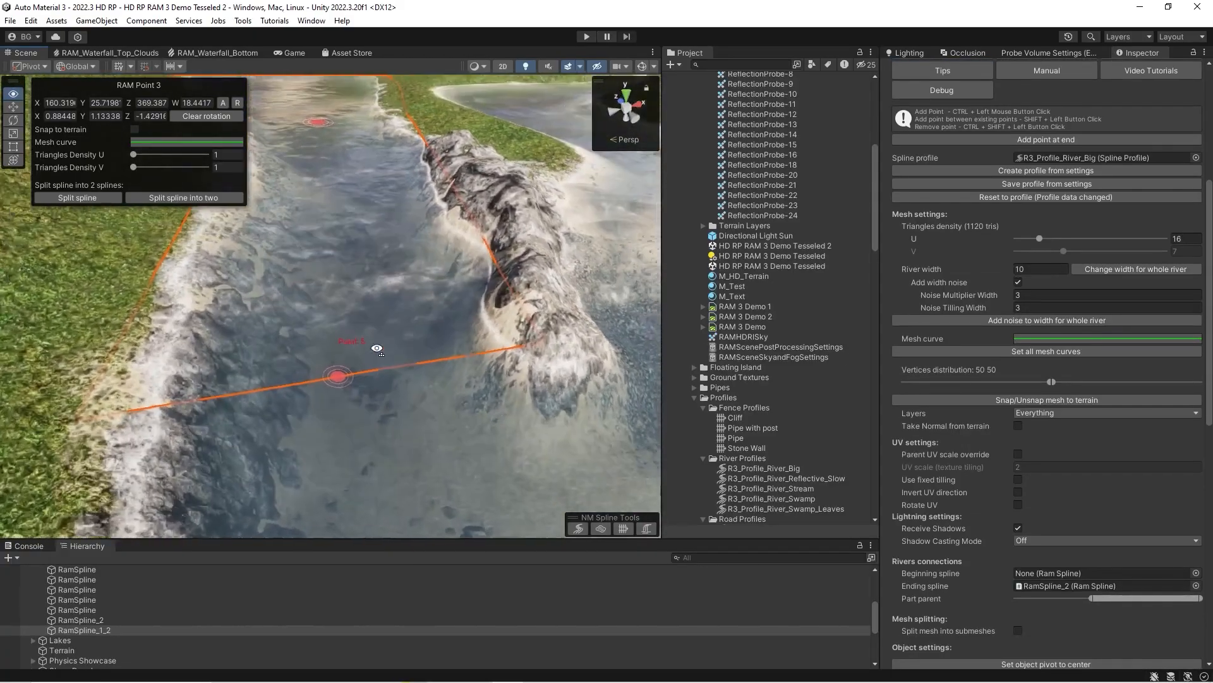
pyautogui.click(1196, 586)
pyautogui.doubleClick(630, 372)
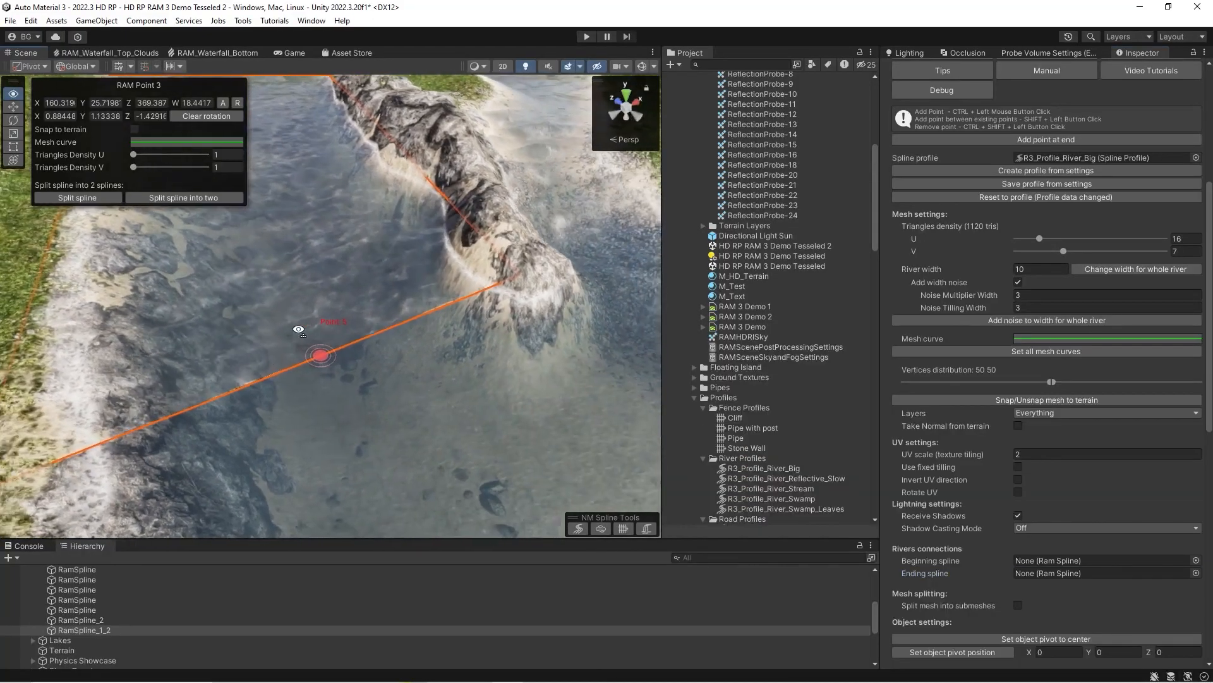
pyautogui.keyDown('alt'); pyautogui.moveTo(423, 419); pyautogui.dragTo(430, 309); pyautogui.keyUp('alt')
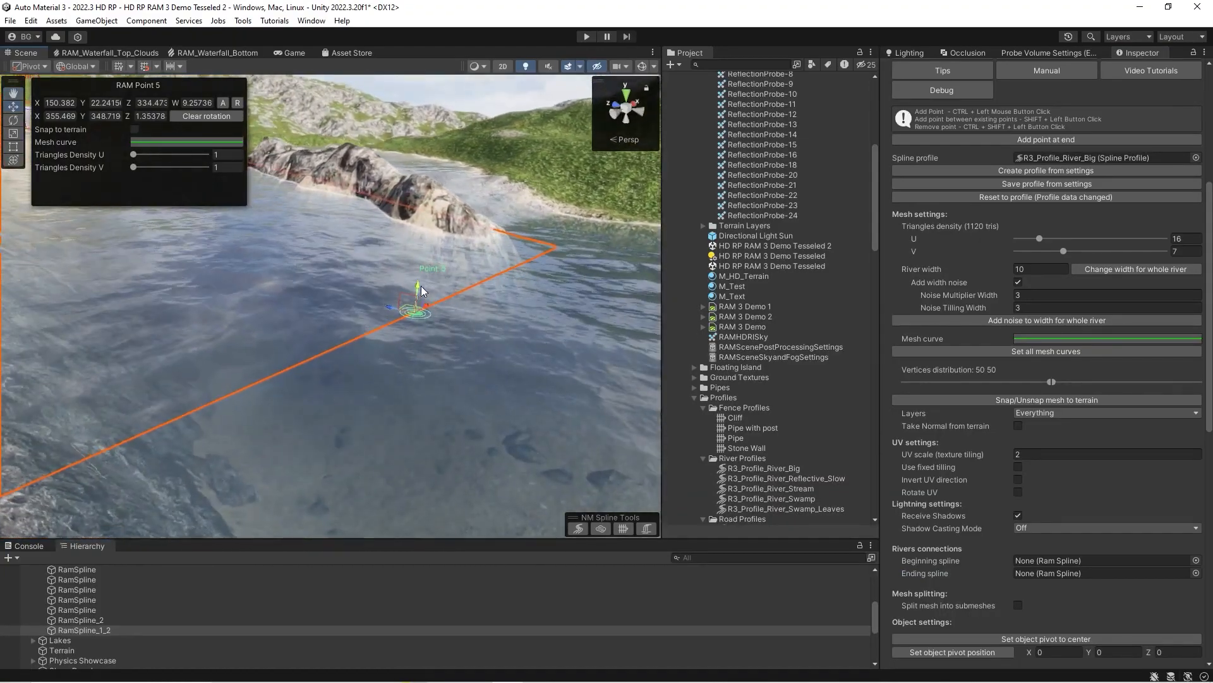
# Assign the M_R3_Swamp_River_Tesseled material to RamSpline_1_2 and shift its last point over the lower water, to Z 333.
pyautogui.scroll(3, 1037, 376)
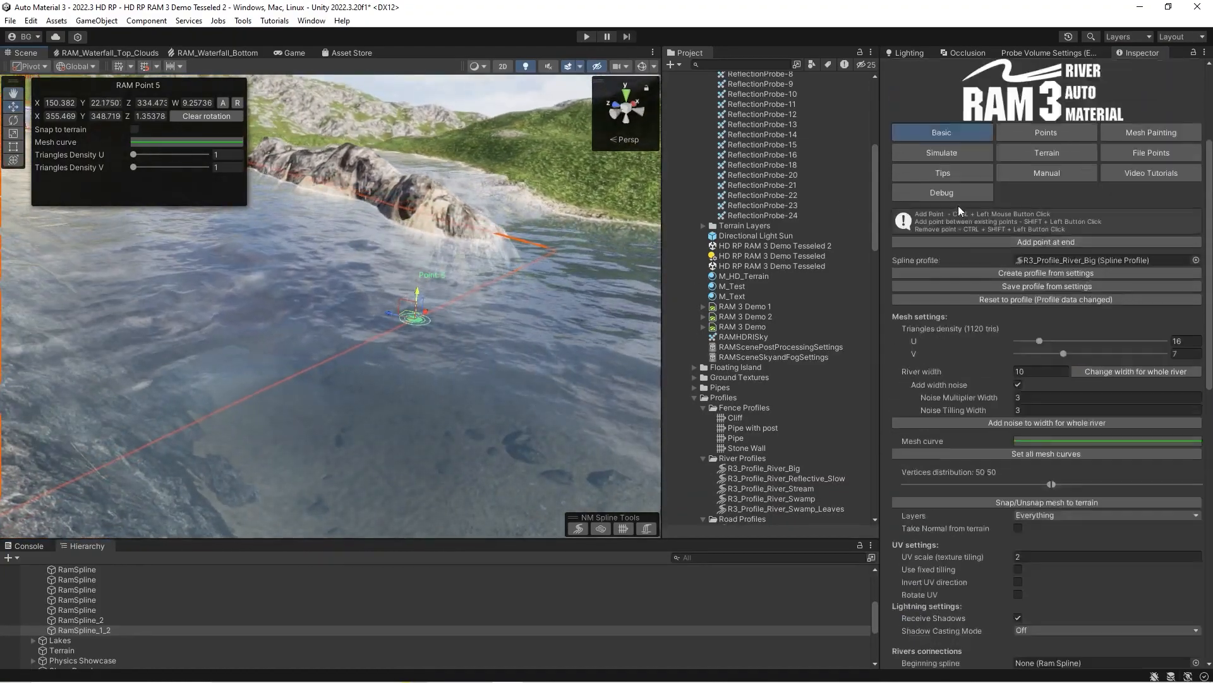
pyautogui.scroll(-12, 1036, 376)
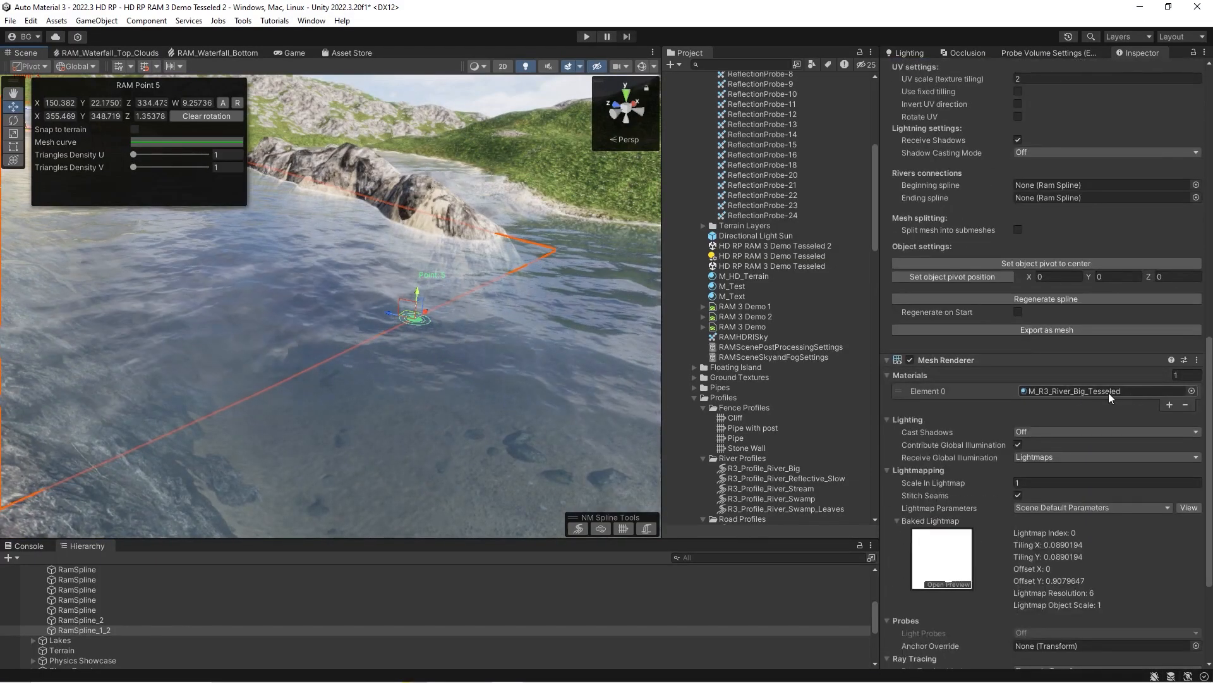
pyautogui.click(1108, 393)
pyautogui.scroll(-5, 768, 438)
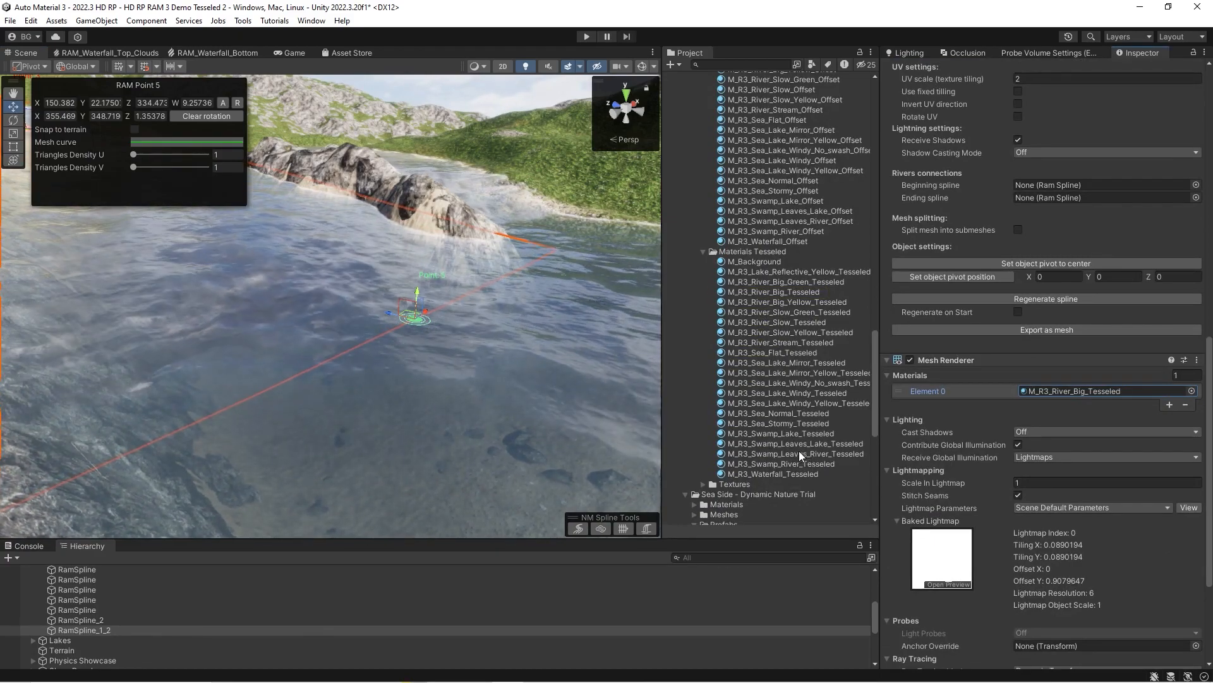
pyautogui.moveTo(758, 465); pyautogui.dragTo(778, 461)
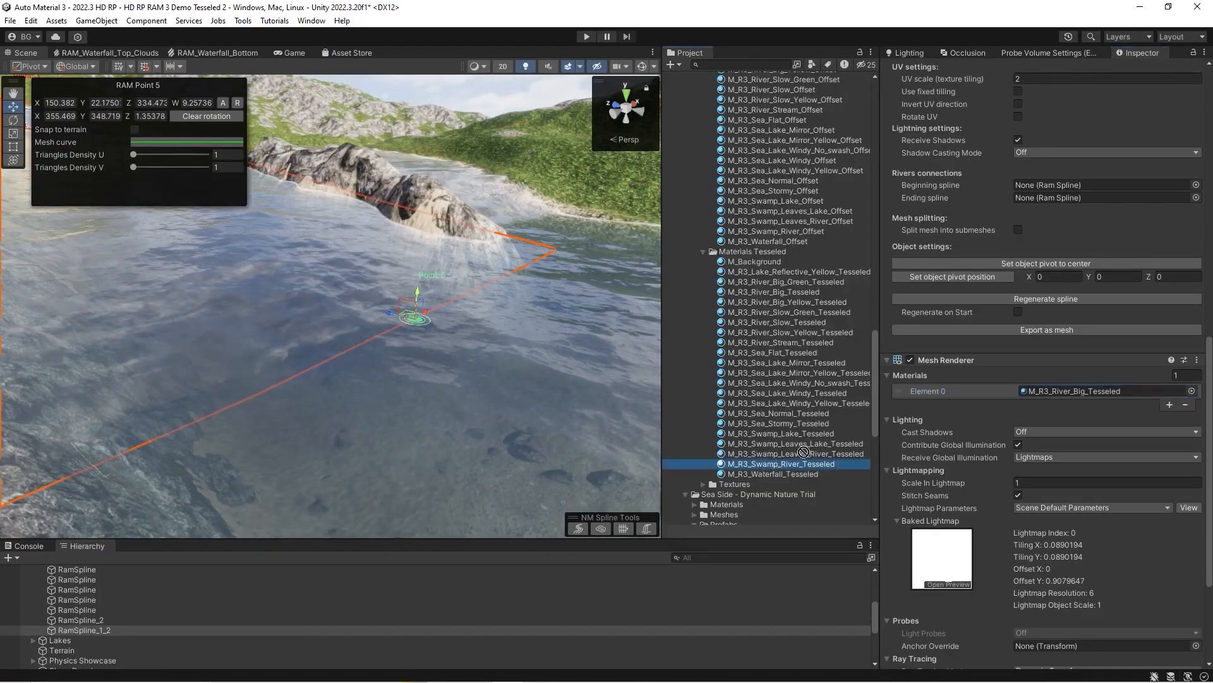
pyautogui.moveTo(420, 289); pyautogui.dragTo(390, 310, button='right')
pyautogui.moveTo(435, 339); pyautogui.dragTo(527, 384)
# Set up vertex color painting on RamSpline_1_2 with draw color alpha 0 and only the A channel enabled.
pyautogui.scroll(9, 994, 308)
pyautogui.scroll(5, 994, 308)
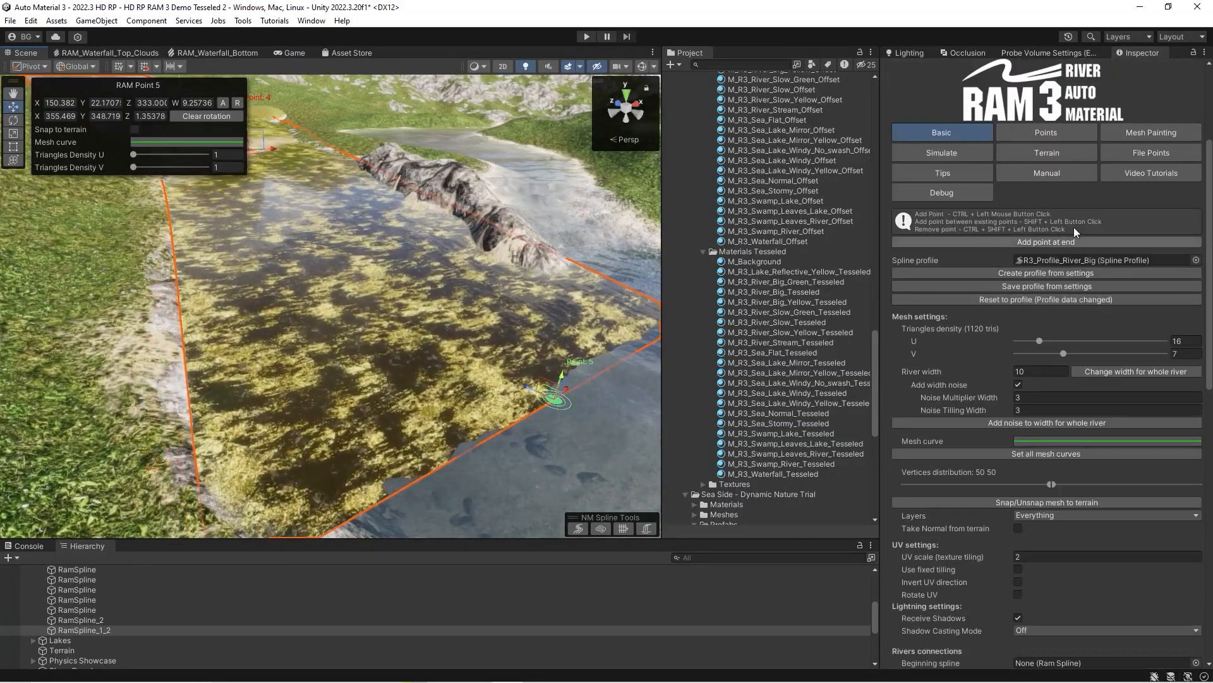
pyautogui.click(1144, 133)
pyautogui.moveTo(470, 297); pyautogui.dragTo(460, 293, button='right')
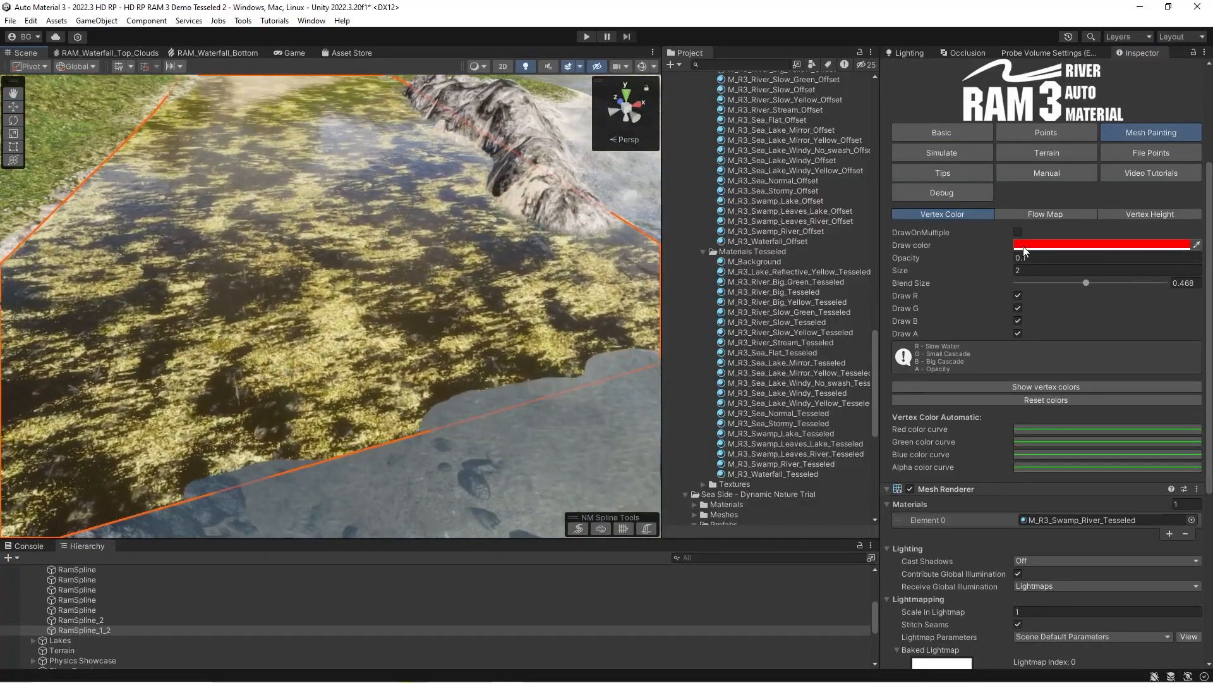
pyautogui.click(1022, 245)
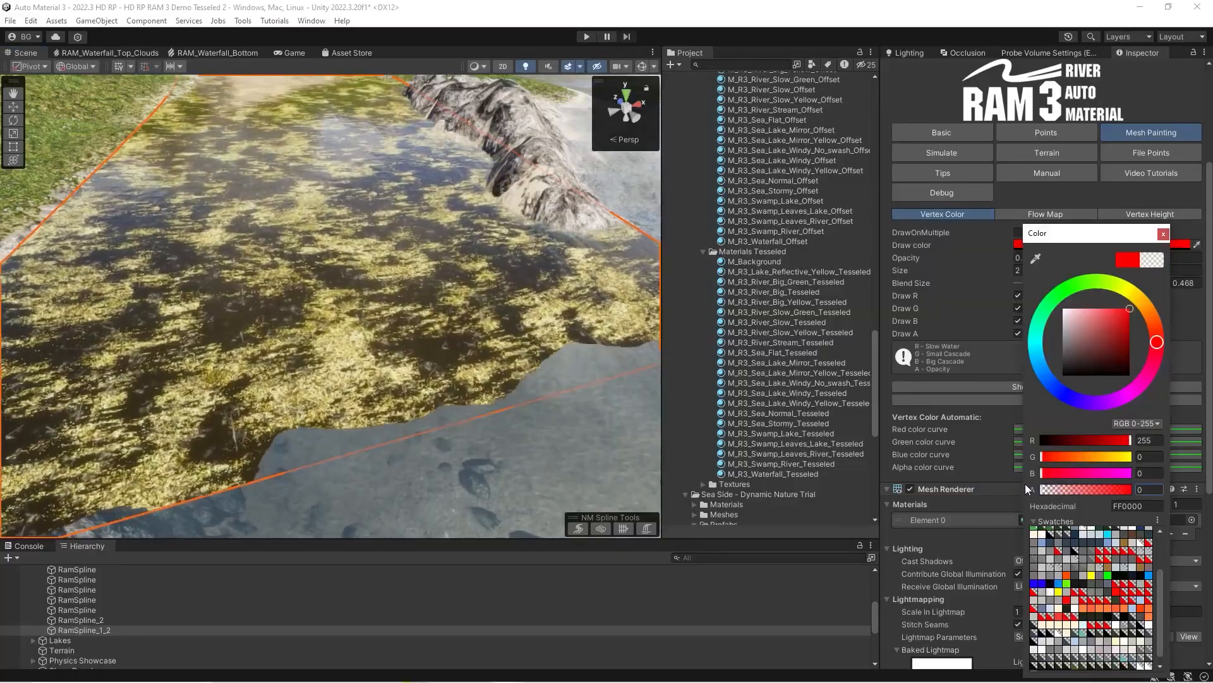
pyautogui.click(934, 308)
pyautogui.click(1018, 321)
pyautogui.click(1018, 308)
pyautogui.click(1018, 296)
# Paint transparency across the downstream end of the swamp river to fade it out, reducing the Blend Size to 0.345.
pyautogui.moveTo(435, 287); pyautogui.dragTo(362, 331, button='right')
pyautogui.moveTo(363, 331)
pyautogui.mouseDown()
pyautogui.moveTo(239, 400)
pyautogui.moveTo(221, 396)
pyautogui.moveTo(403, 370)
pyautogui.mouseUp()
pyautogui.moveTo(404, 370); pyautogui.dragTo(457, 336, button='right')
pyautogui.moveTo(457, 335)
pyautogui.mouseDown()
pyautogui.moveTo(543, 230)
pyautogui.moveTo(347, 362)
pyautogui.mouseUp()
pyautogui.moveTo(347, 362)
pyautogui.mouseDown(button='right')
pyautogui.moveTo(168, 329)
pyautogui.moveTo(157, 297)
pyautogui.moveTo(278, 373)
pyautogui.moveTo(522, 329)
pyautogui.moveTo(610, 251)
pyautogui.mouseUp(button='right')
pyautogui.moveTo(505, 256); pyautogui.dragTo(423, 246, button='right')
pyautogui.click(1068, 282)
pyautogui.moveTo(486, 245)
pyautogui.mouseDown()
pyautogui.moveTo(451, 227)
pyautogui.moveTo(409, 238)
pyautogui.mouseUp()
pyautogui.keyDown('alt'); pyautogui.moveTo(343, 260); pyautogui.dragTo(282, 310); pyautogui.keyUp('alt')
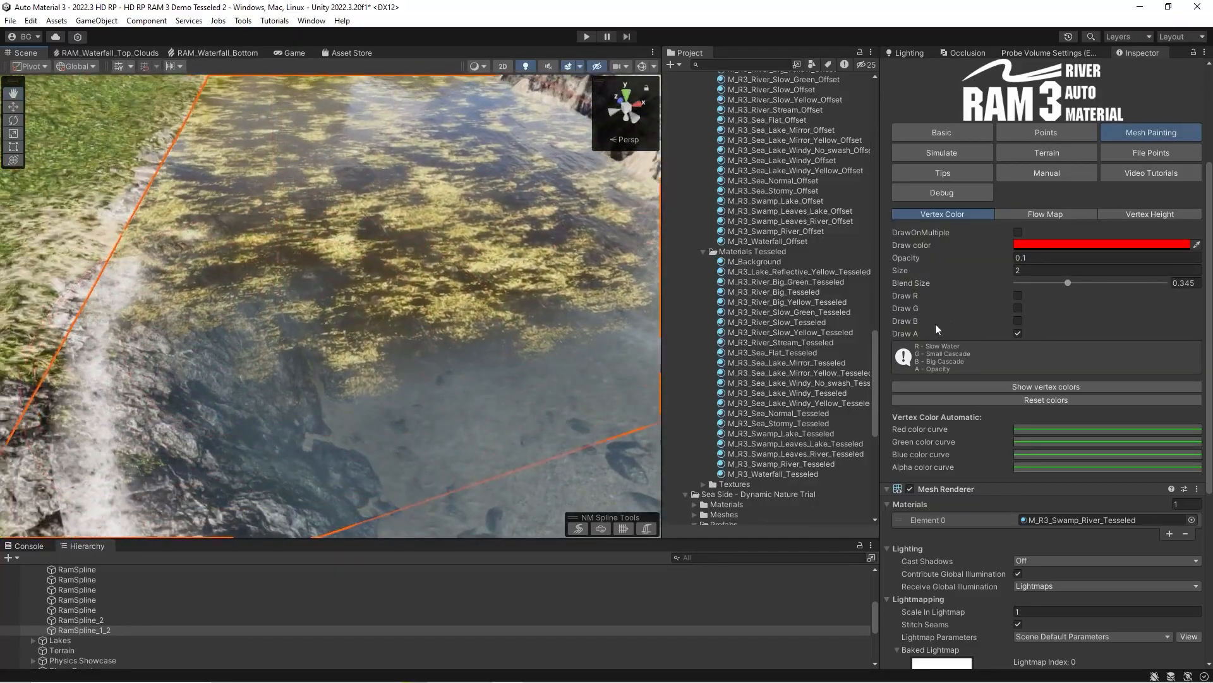
# Open the M_R3_Swamp_River_Tesseled material and set its Sorting Priority to 2.
pyautogui.scroll(-5, 1011, 301)
pyautogui.click(1060, 381)
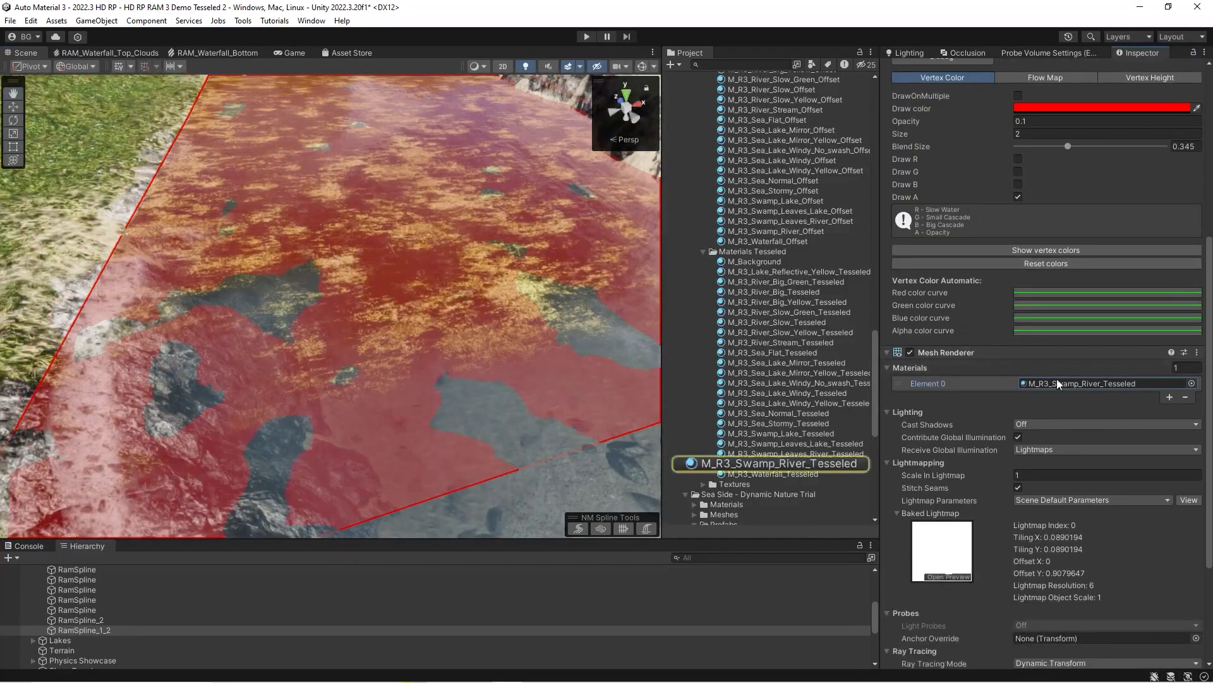
pyautogui.click(823, 464)
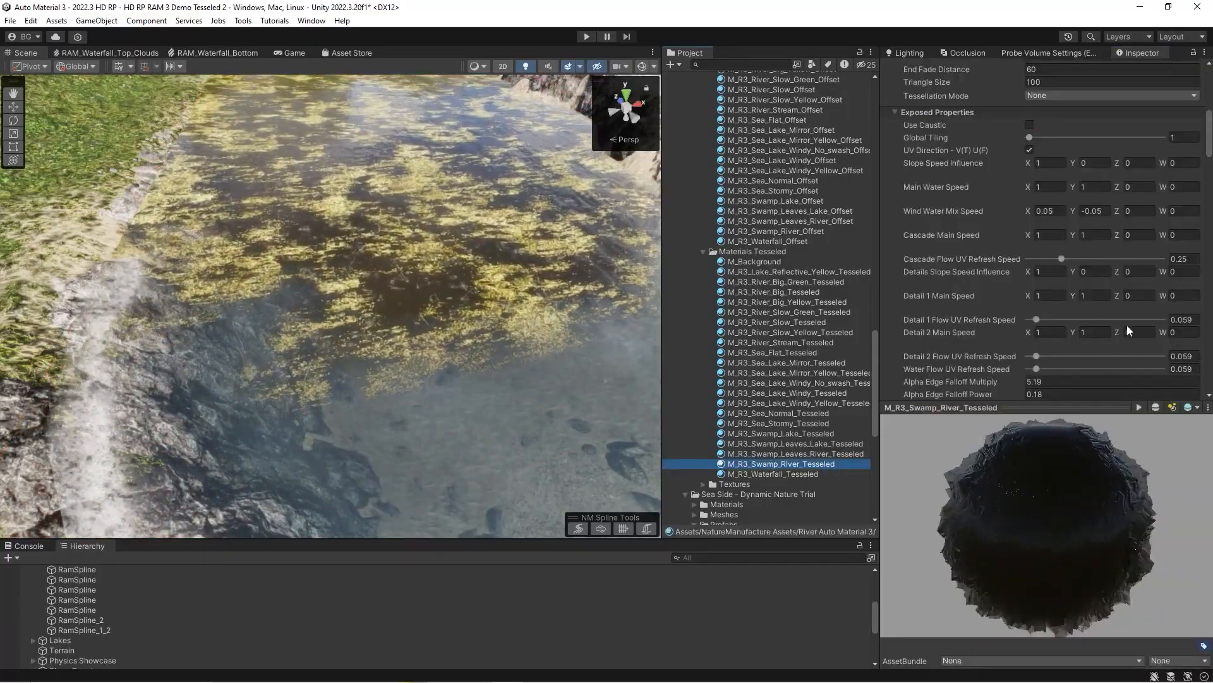
pyautogui.moveTo(1097, 407); pyautogui.dragTo(1097, 498)
pyautogui.scroll(10, 1011, 183)
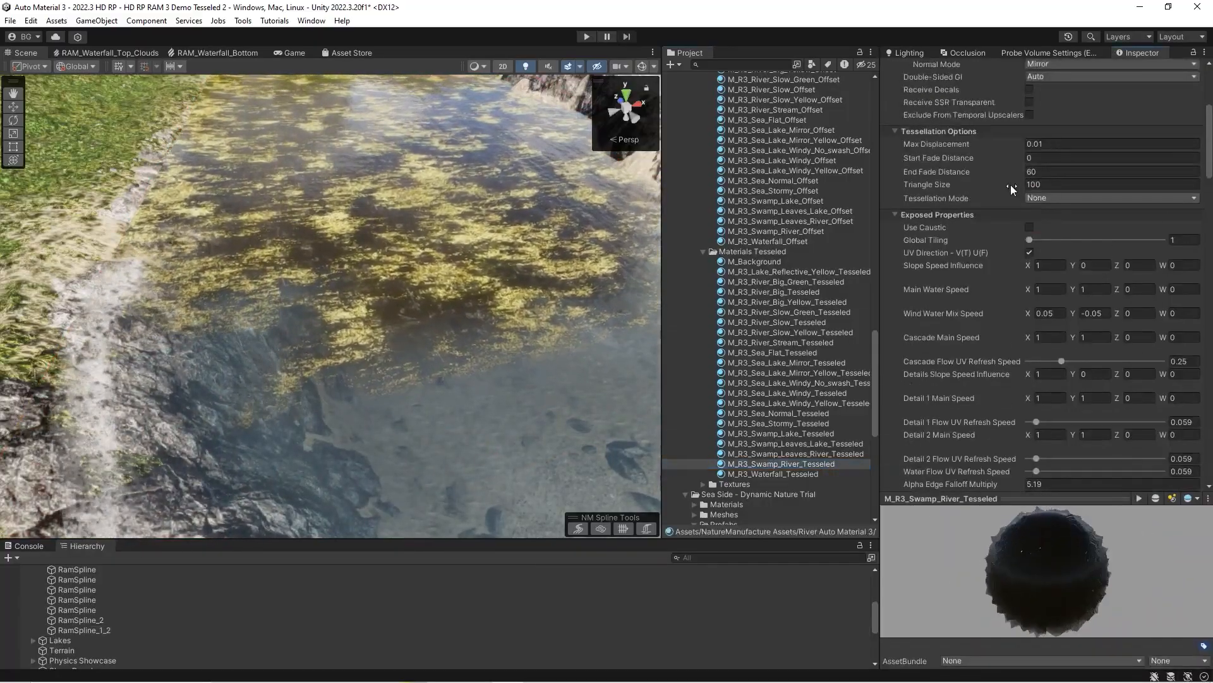
pyautogui.moveTo(1097, 134)
pyautogui.mouseDown()
pyautogui.moveTo(1060, 137)
pyautogui.moveTo(1117, 133)
pyautogui.mouseUp()
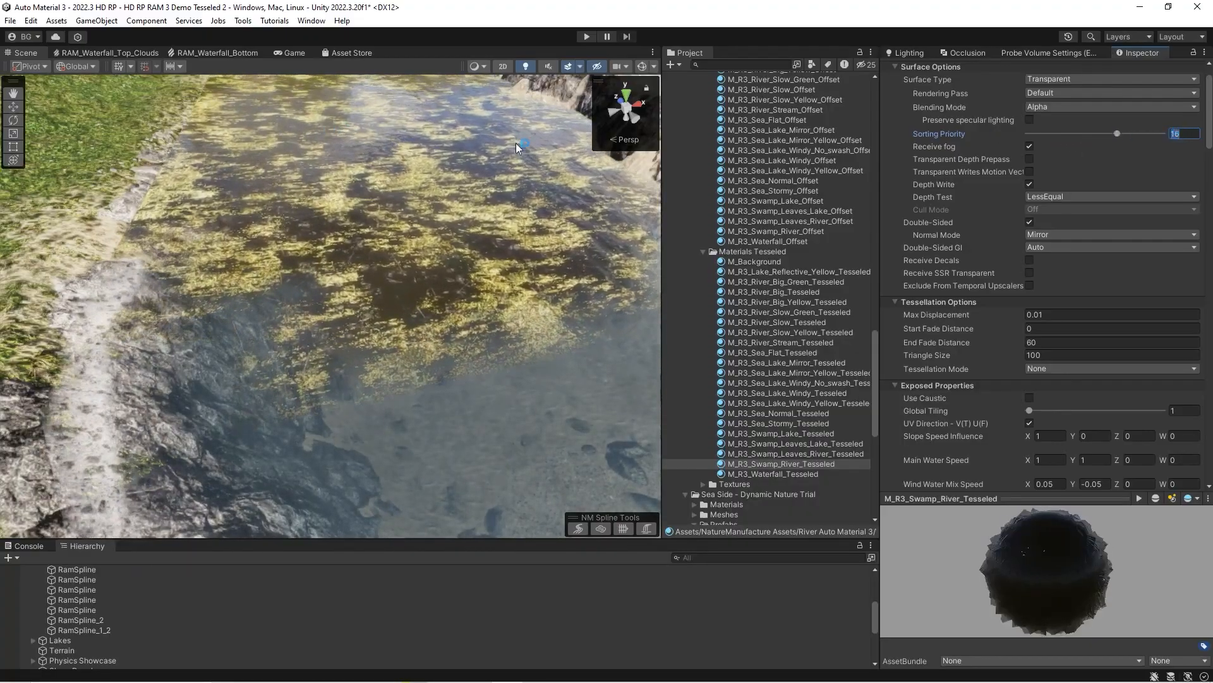
pyautogui.moveTo(254, 218); pyautogui.dragTo(333, 305, button='right')
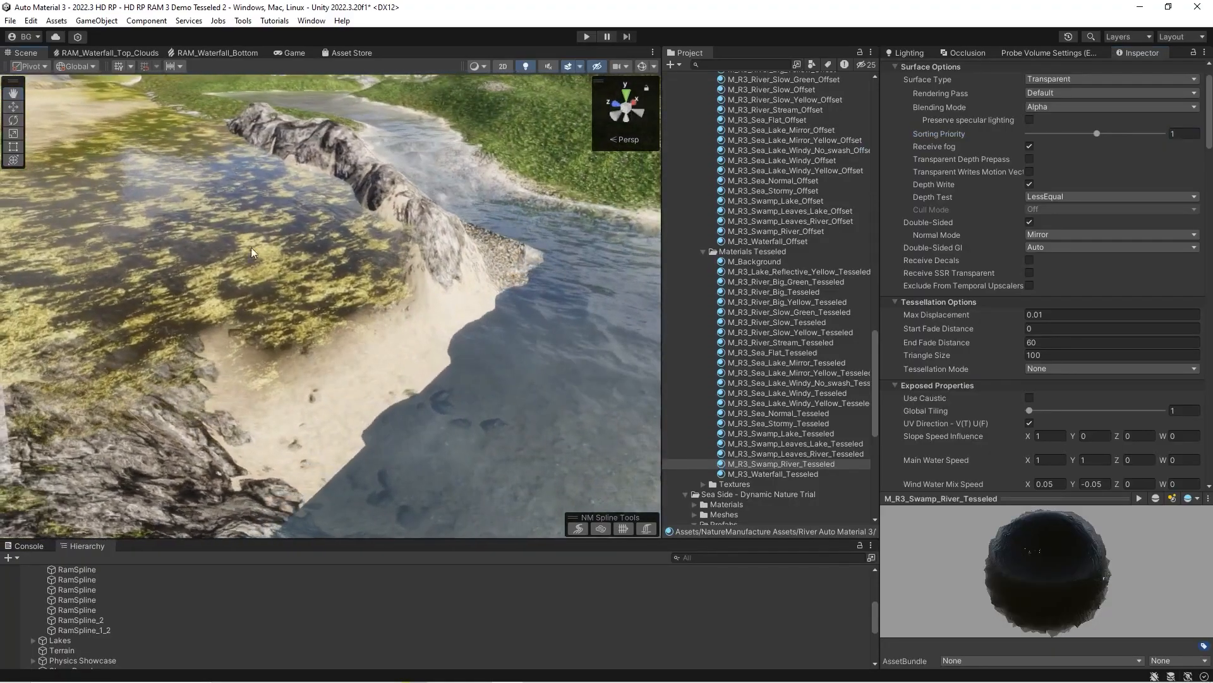
pyautogui.moveTo(525, 381); pyautogui.dragTo(509, 373, button='right')
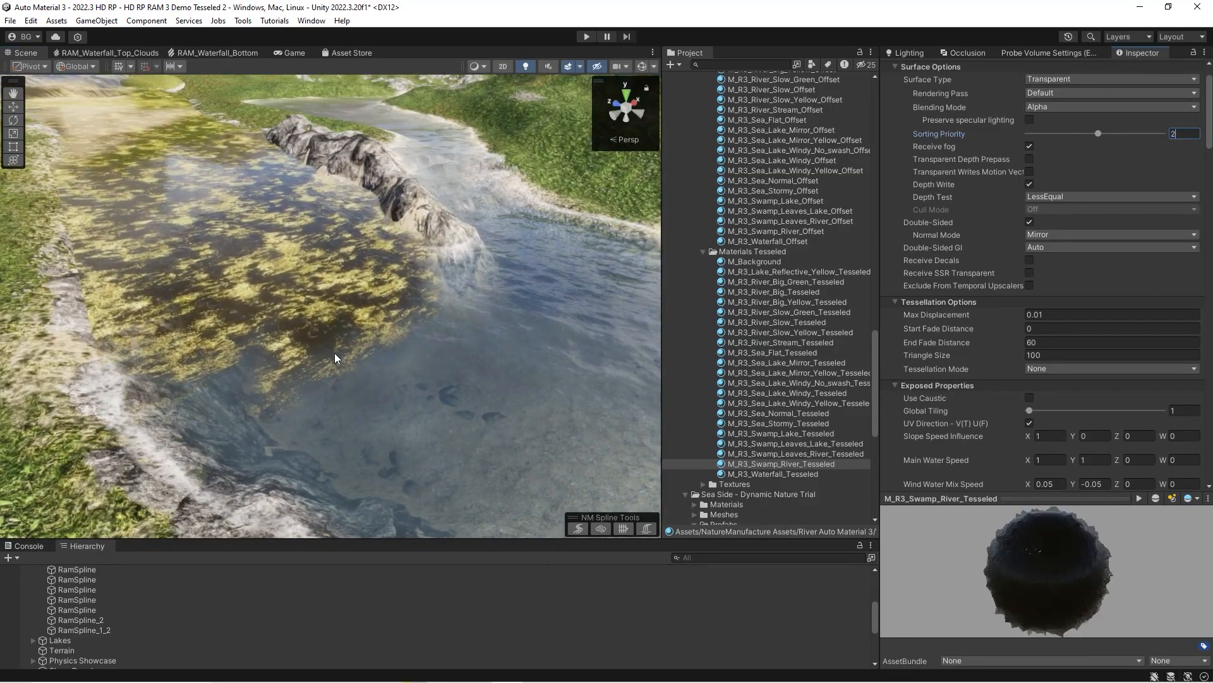
# Examine the transition from the swamp river into the lower water, along with the swamp material's remaining properties.
pyautogui.moveTo(337, 360); pyautogui.dragTo(411, 362, button='right')
pyautogui.moveTo(490, 348); pyautogui.dragTo(482, 341, button='right')
pyautogui.moveTo(339, 357); pyautogui.dragTo(373, 347, button='right')
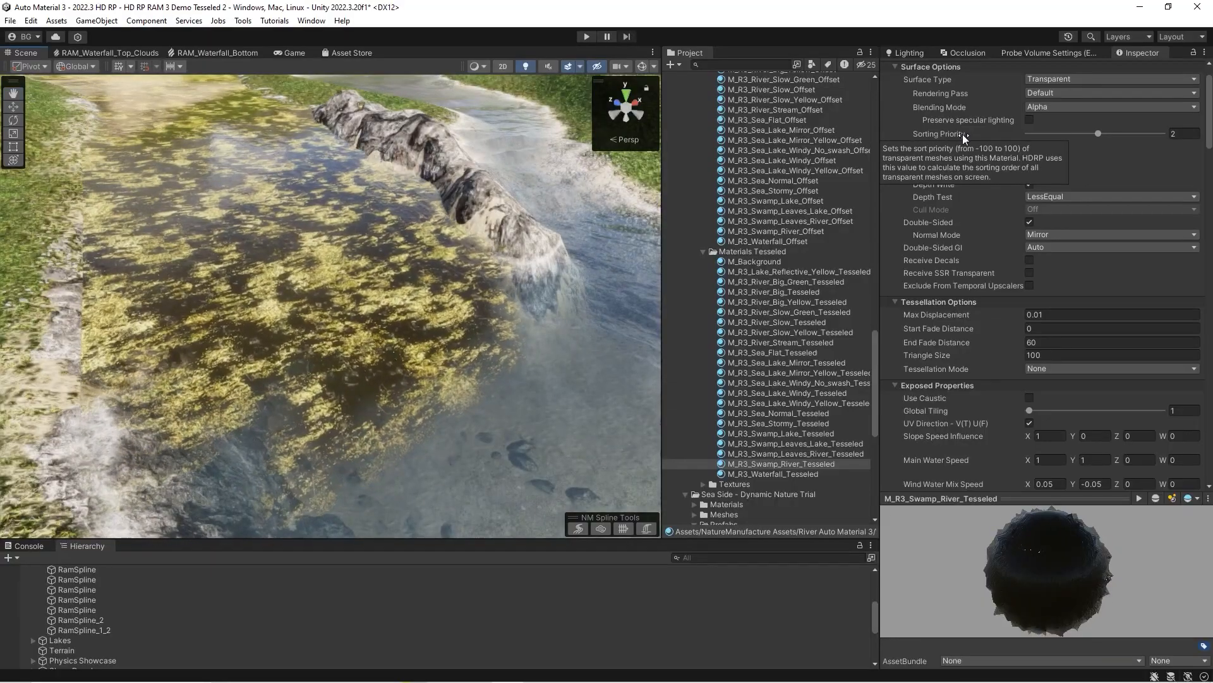
pyautogui.moveTo(1209, 120); pyautogui.dragTo(1176, 450)
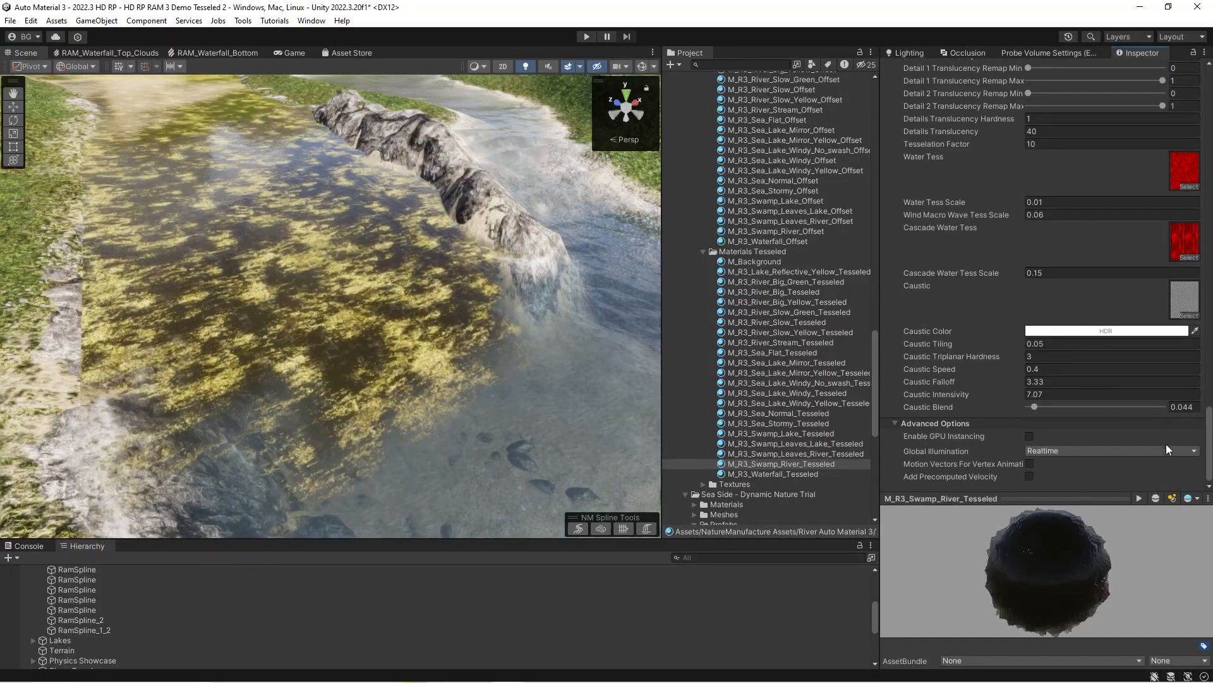
pyautogui.scroll(15, 1086, 169)
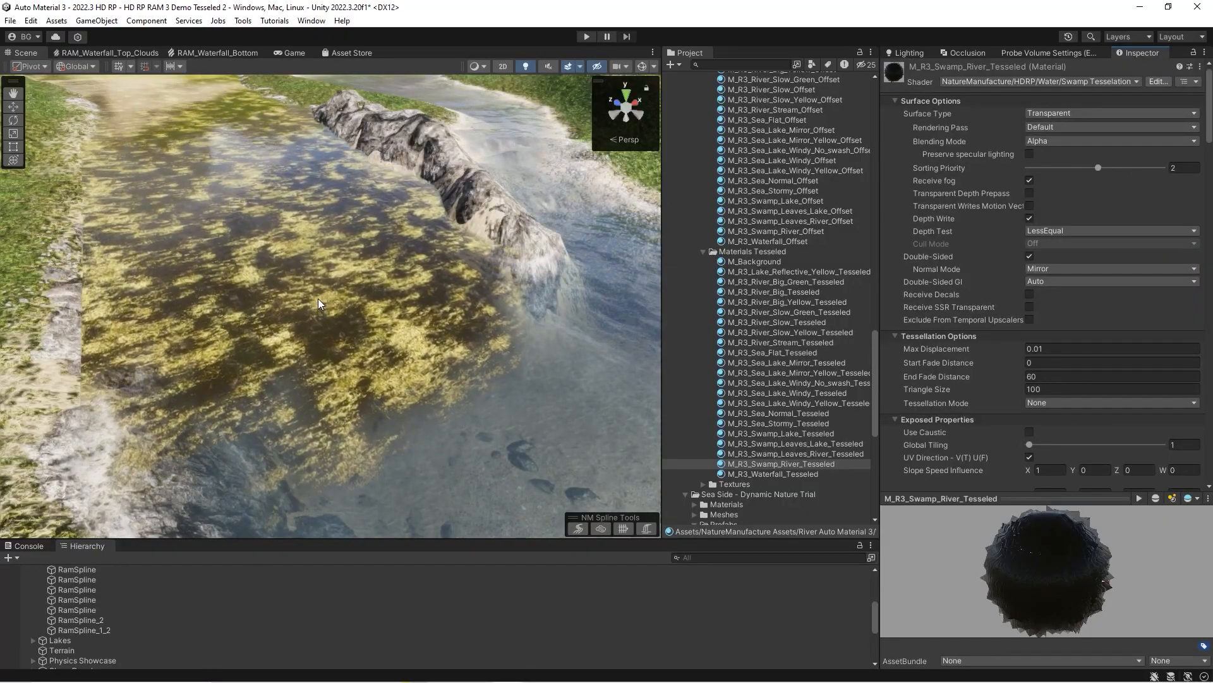
pyautogui.moveTo(348, 388); pyautogui.dragTo(471, 346, button='right')
pyautogui.click(471, 346)
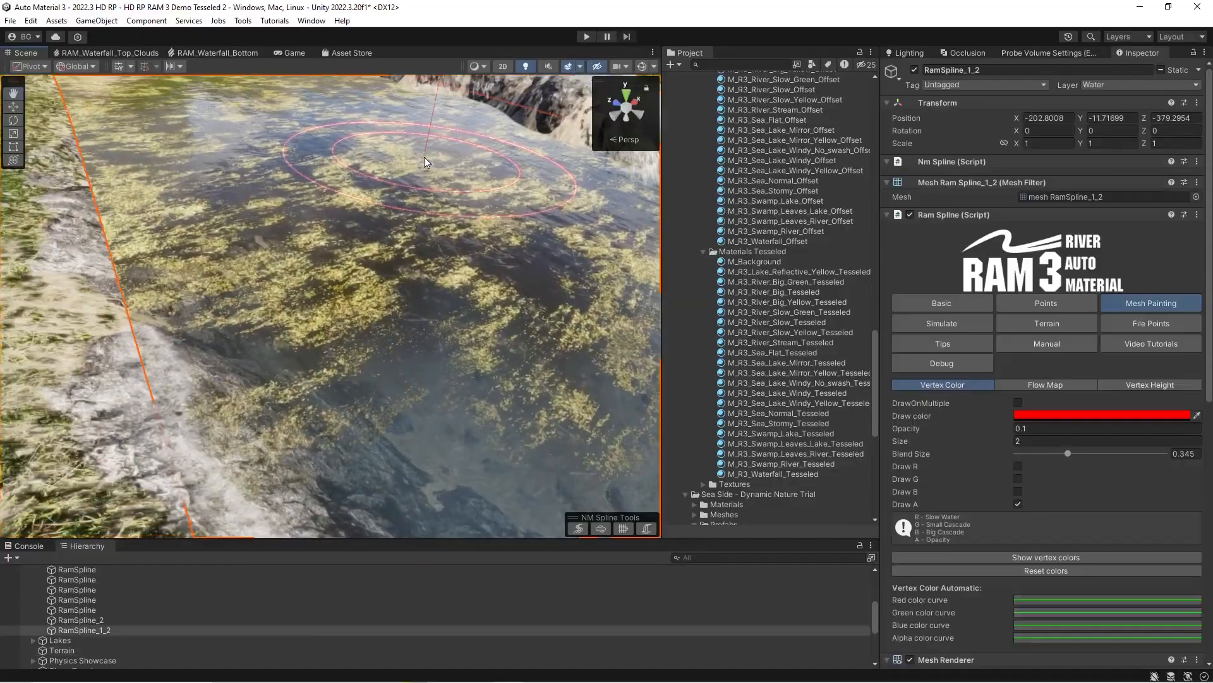
pyautogui.moveTo(404, 243); pyautogui.dragTo(390, 232)
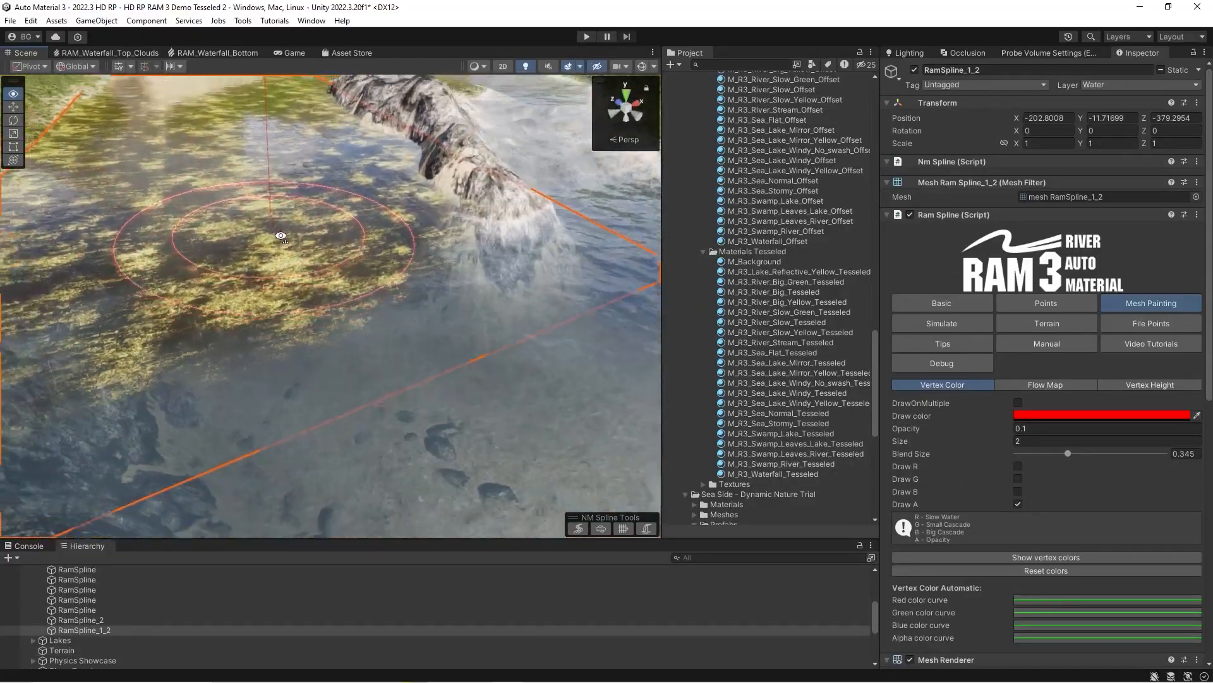
pyautogui.moveTo(425, 264)
pyautogui.mouseDown(button='right')
pyautogui.moveTo(466, 273)
pyautogui.moveTo(327, 247)
pyautogui.moveTo(265, 253)
pyautogui.mouseUp(button='right')
# Inspect RamSpline_1_2's mesh in Wireframe shading, then restore Shaded mode, with the spline's Basic settings displayed.
pyautogui.click(942, 303)
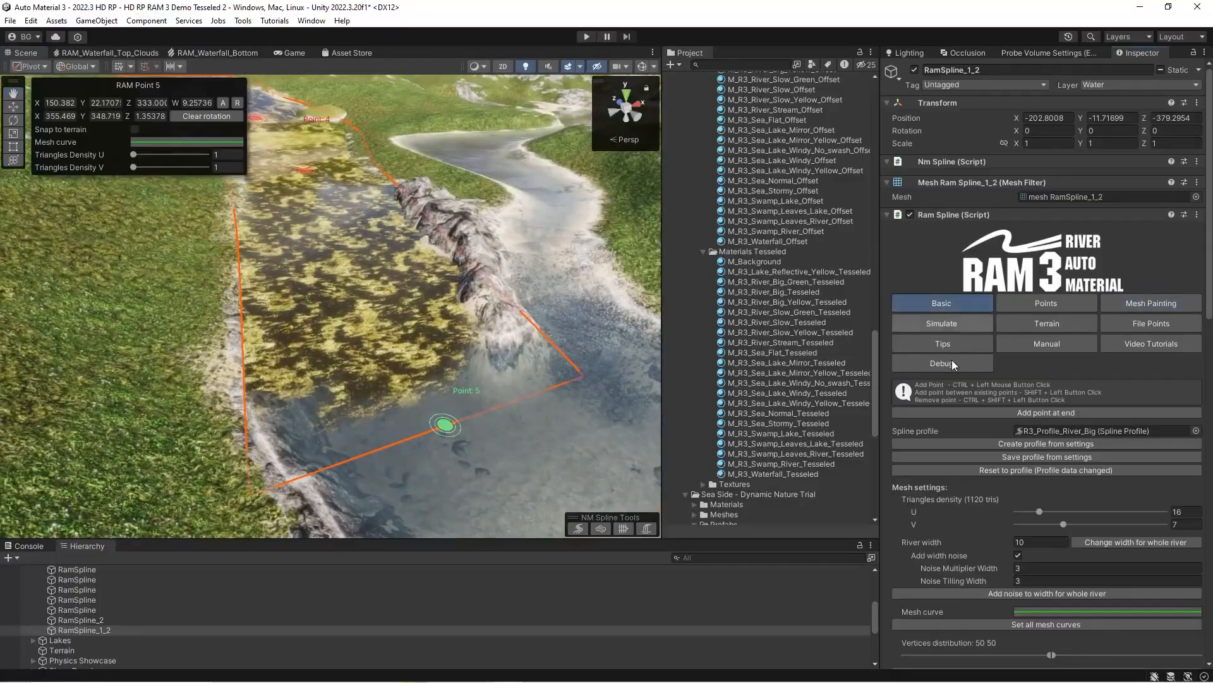
pyautogui.scroll(-5, 992, 400)
pyautogui.scroll(-10, 993, 399)
pyautogui.moveTo(499, 309); pyautogui.dragTo(395, 244, button='right')
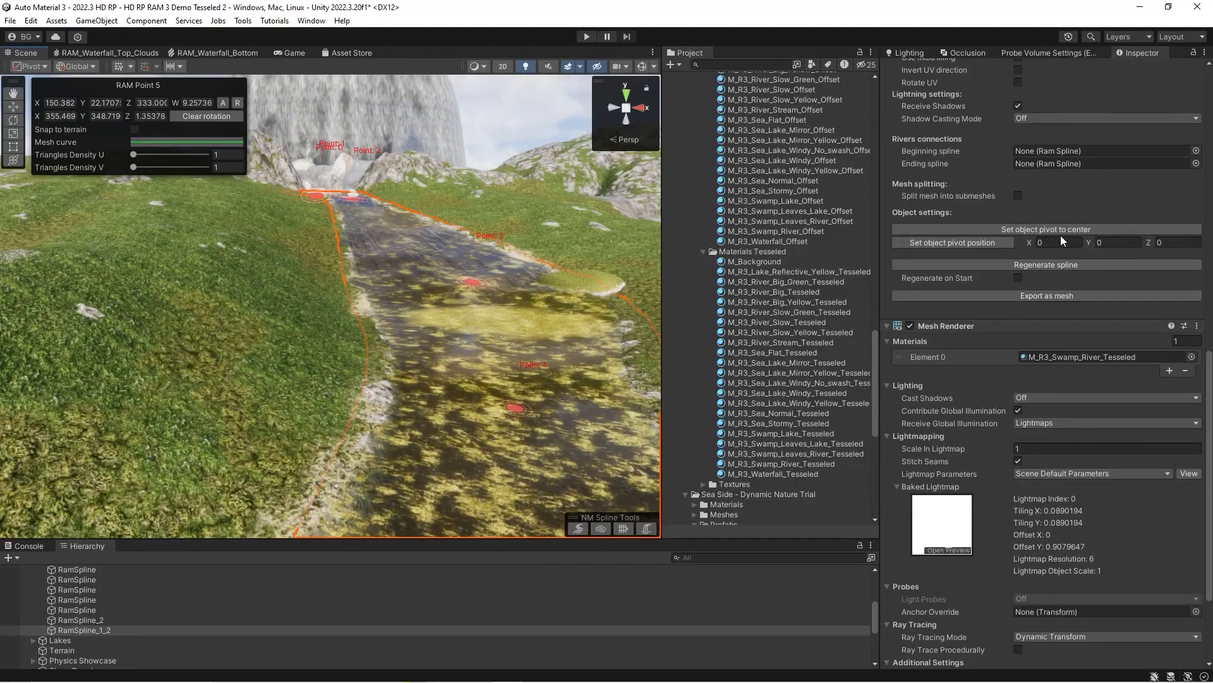
pyautogui.moveTo(370, 303); pyautogui.dragTo(366, 334, button='right')
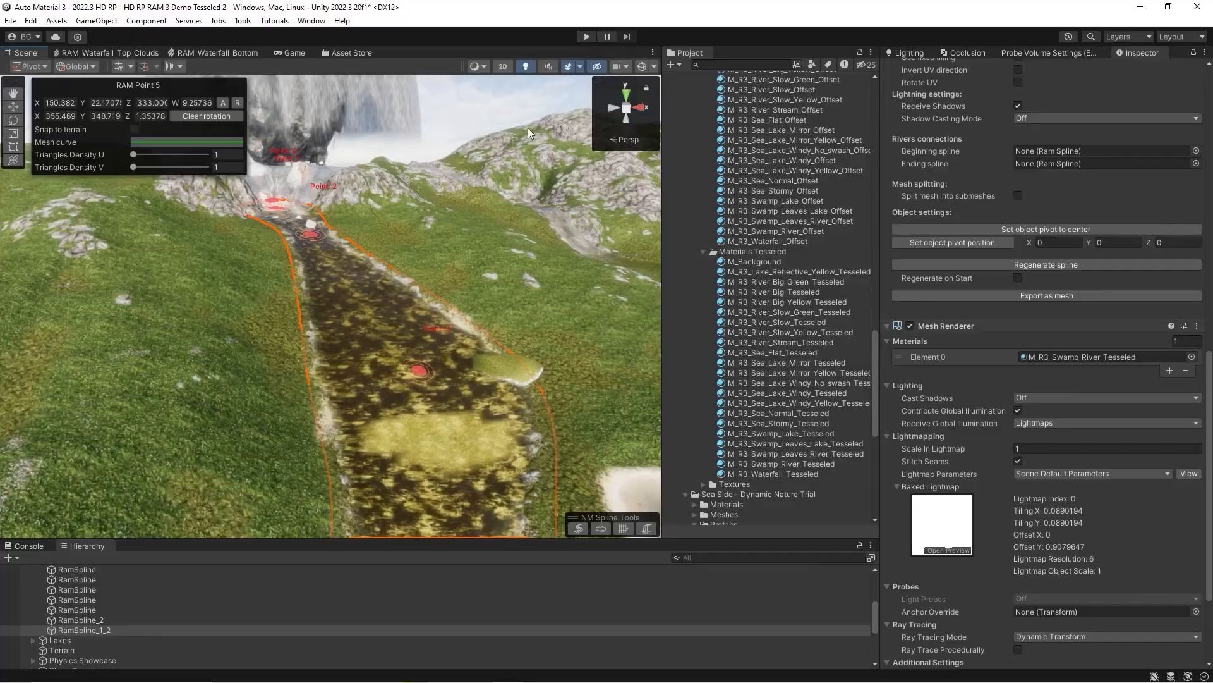
pyautogui.click(482, 67)
pyautogui.click(494, 101)
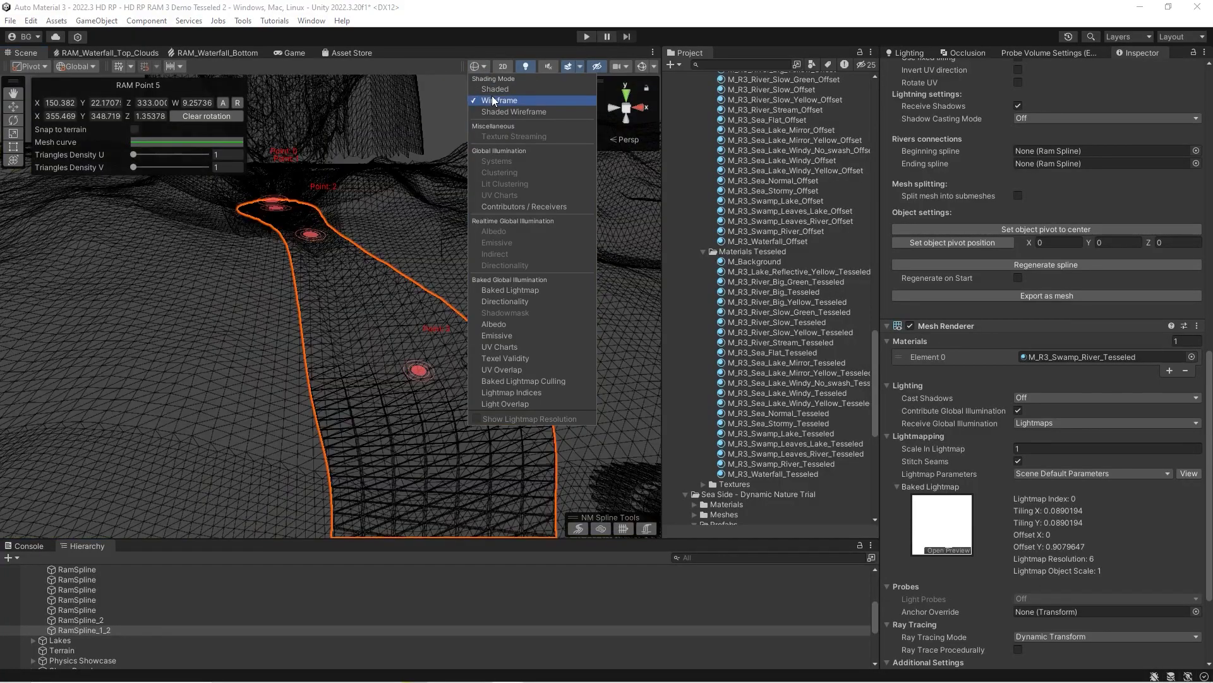
pyautogui.click(487, 88)
# Enable splitting RamSpline_1_2's mesh into submeshes and set it to 16 parts.
pyautogui.moveTo(277, 401)
pyautogui.mouseDown(button='right')
pyautogui.moveTo(336, 362)
pyautogui.moveTo(333, 372)
pyautogui.mouseUp(button='right')
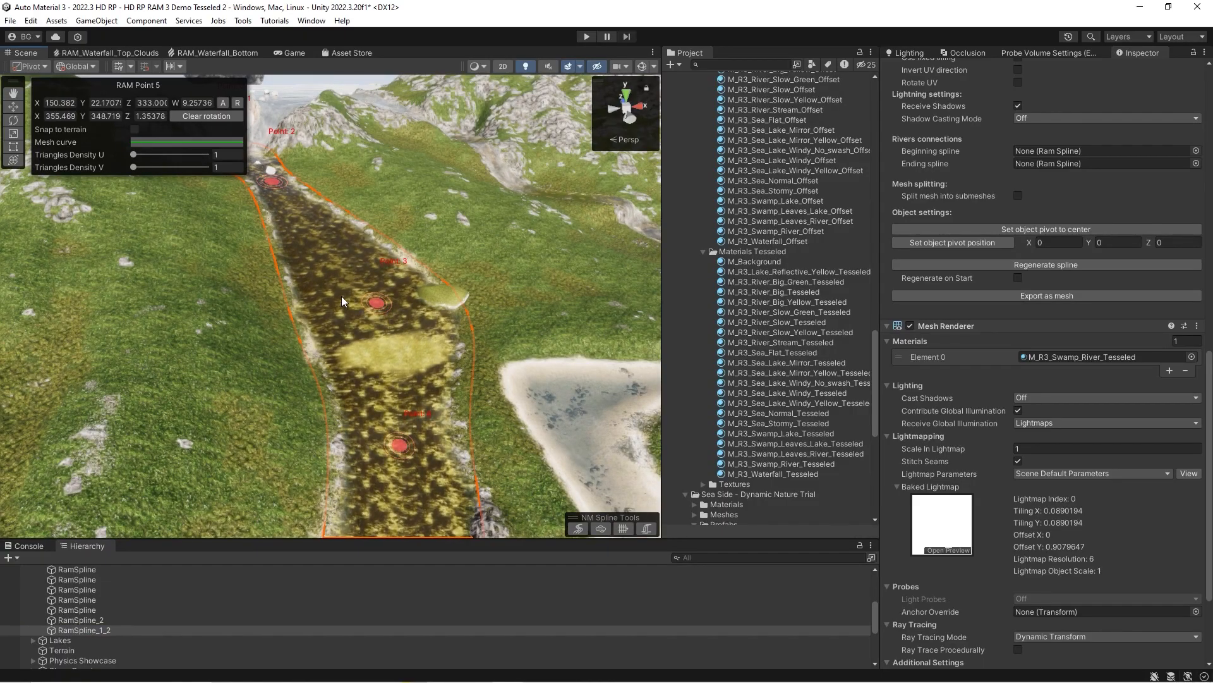
pyautogui.moveTo(342, 285); pyautogui.dragTo(368, 287, button='right')
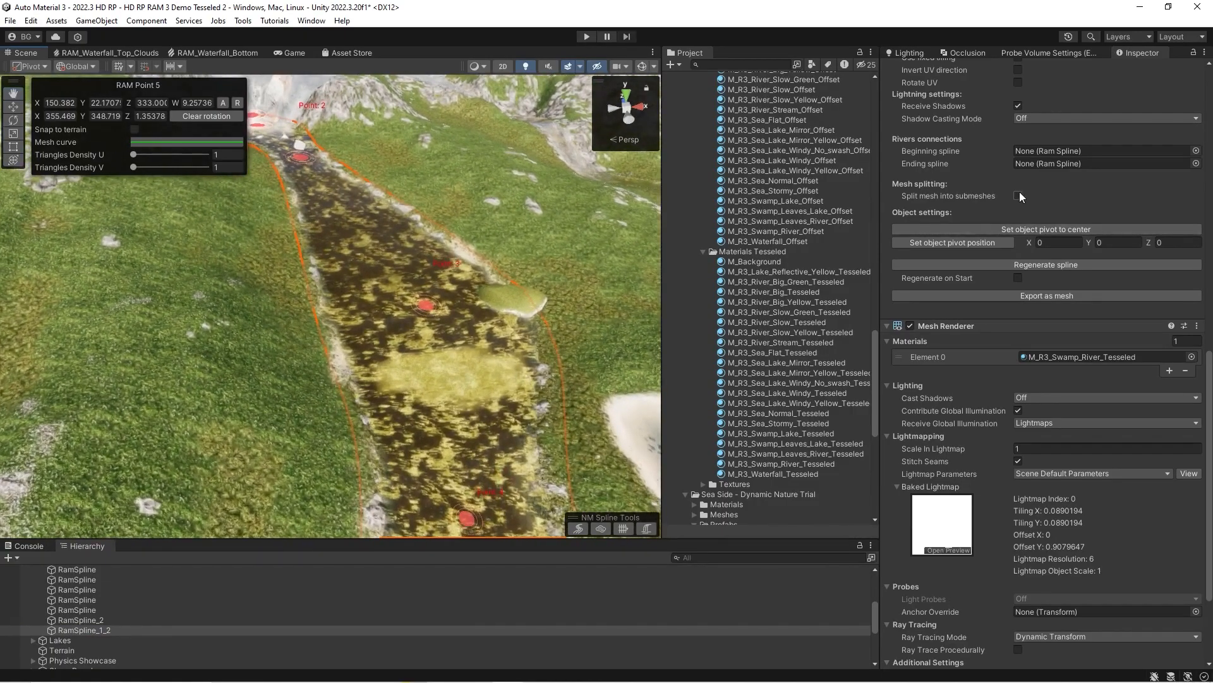
pyautogui.click(1018, 196)
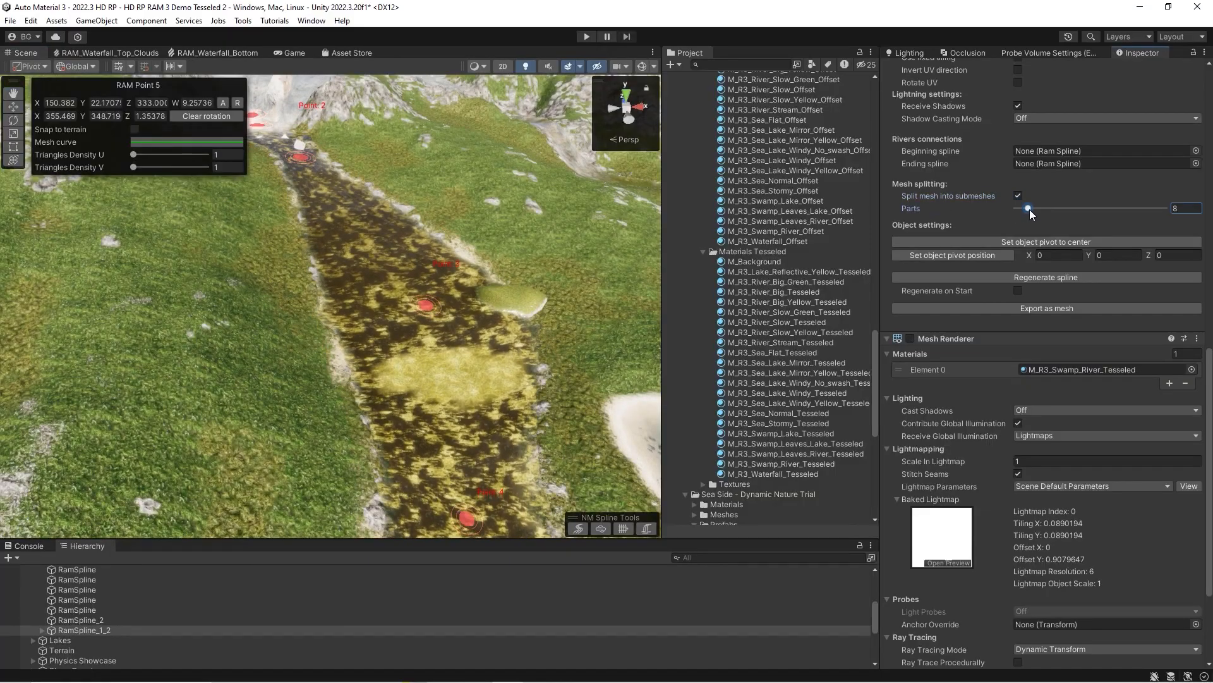
# Inspect the submeshes generated under RamSpline_1_2, including Mesh part 2 and Mesh part 12, in the scene.
pyautogui.click(42, 631)
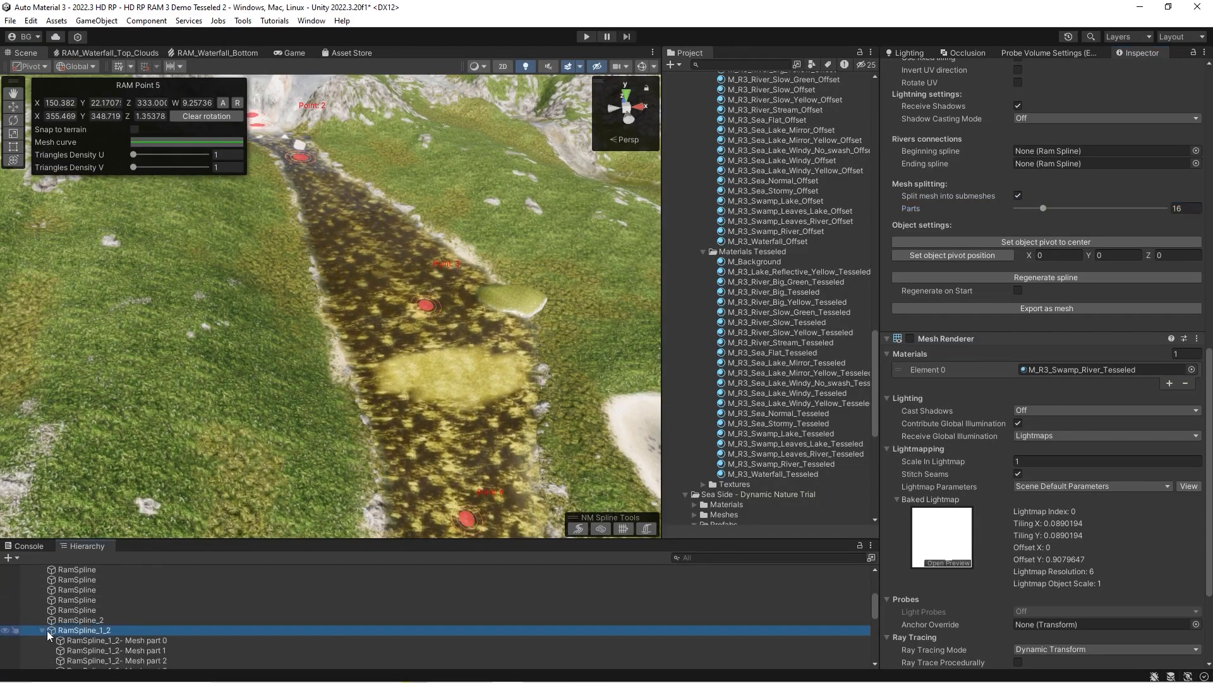
pyautogui.click(77, 640)
pyautogui.moveTo(227, 405); pyautogui.dragTo(284, 354, button='right')
pyautogui.click(114, 660)
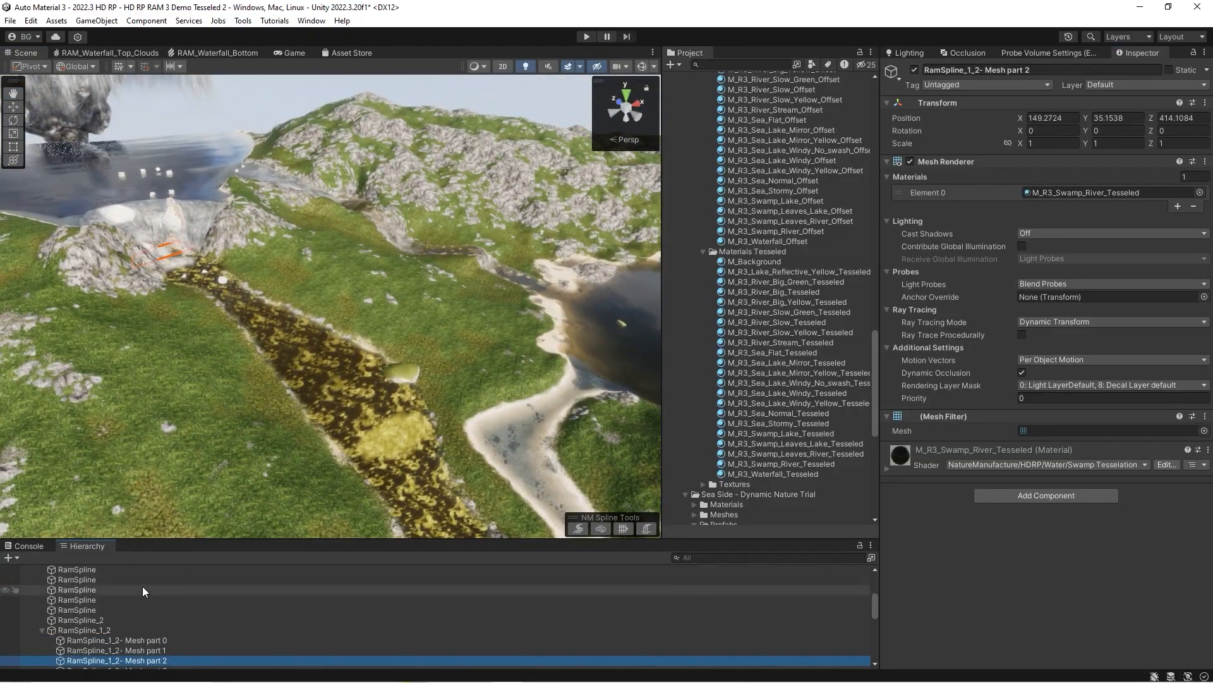
pyautogui.scroll(-5, 127, 612)
pyautogui.doubleClick(120, 610)
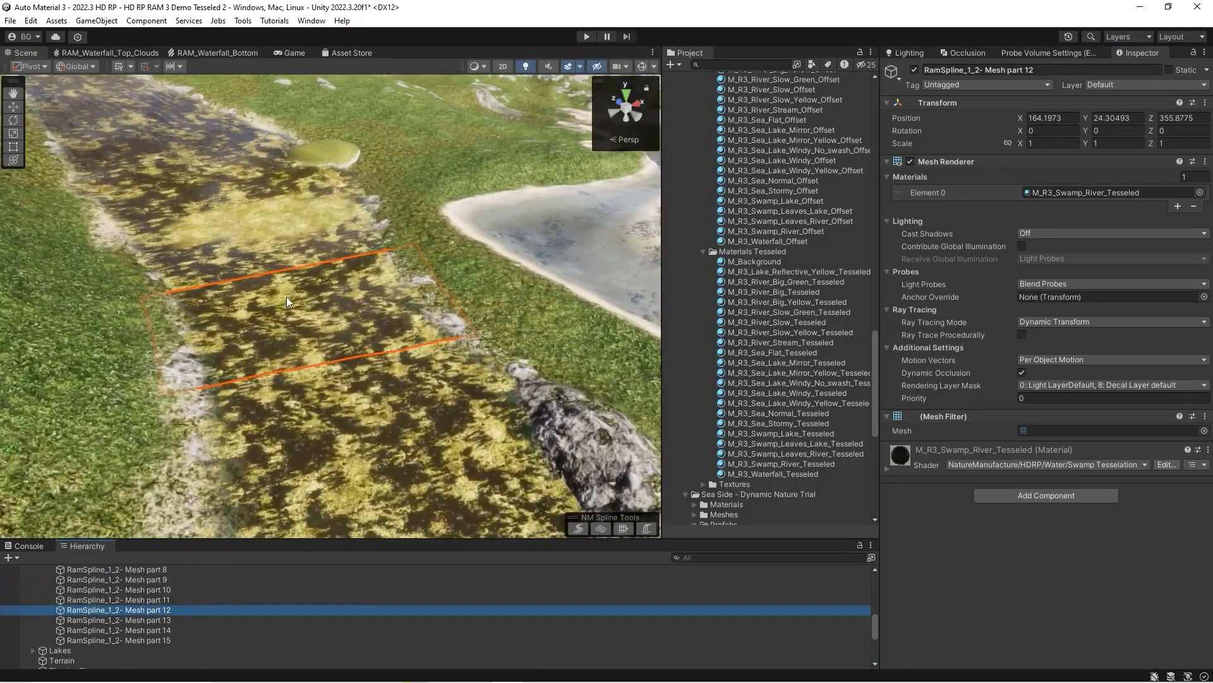
pyautogui.moveTo(306, 299); pyautogui.dragTo(269, 302, button='right')
pyautogui.scroll(3, 120, 594)
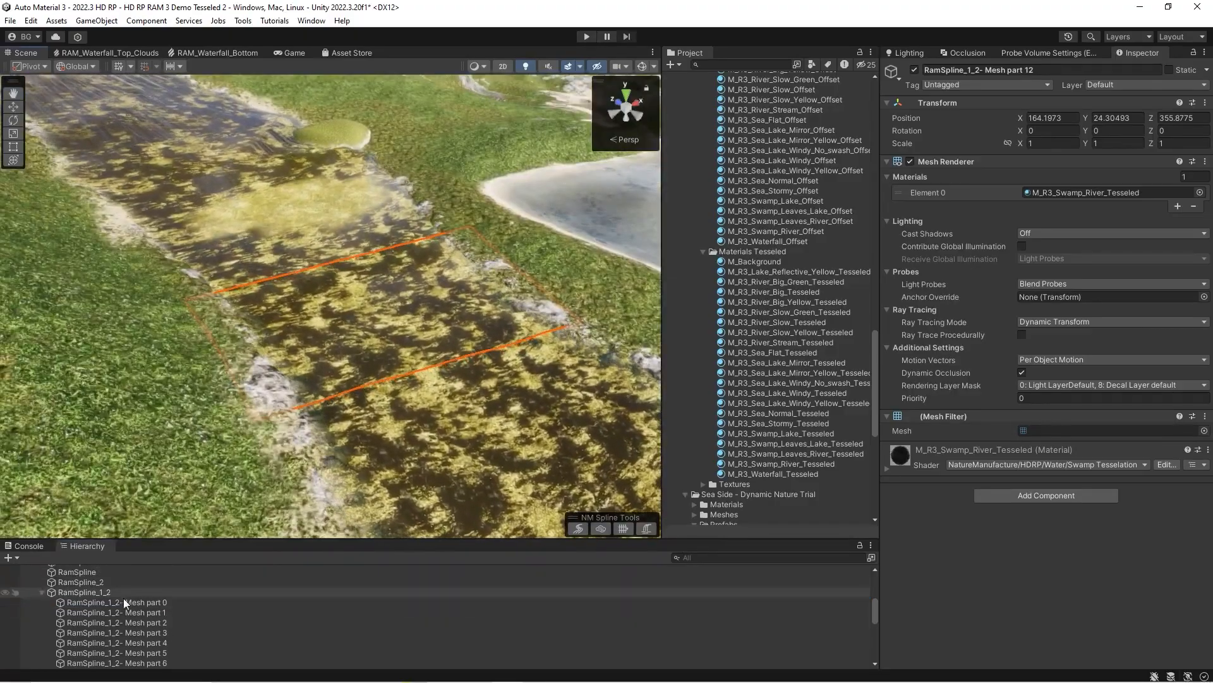
# Set RamSpline_1_2's submesh splitting to 8 parts and inspect Mesh part 6 in the scene.
pyautogui.click(107, 592)
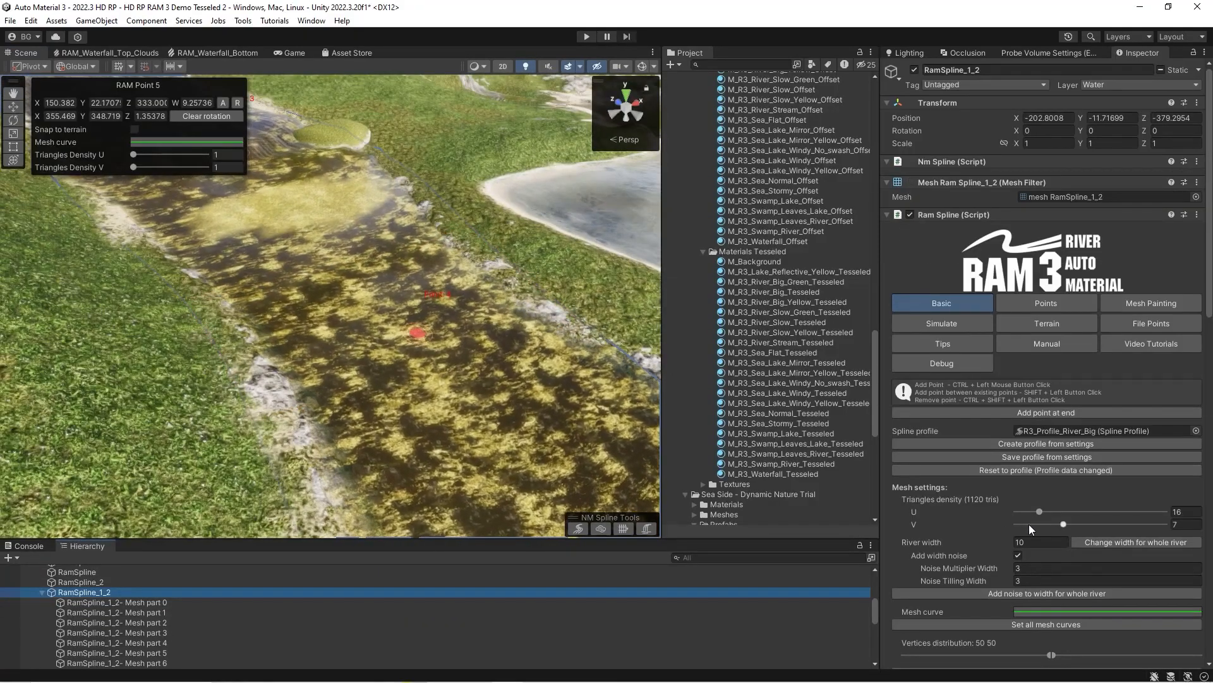
pyautogui.scroll(-15, 1008, 556)
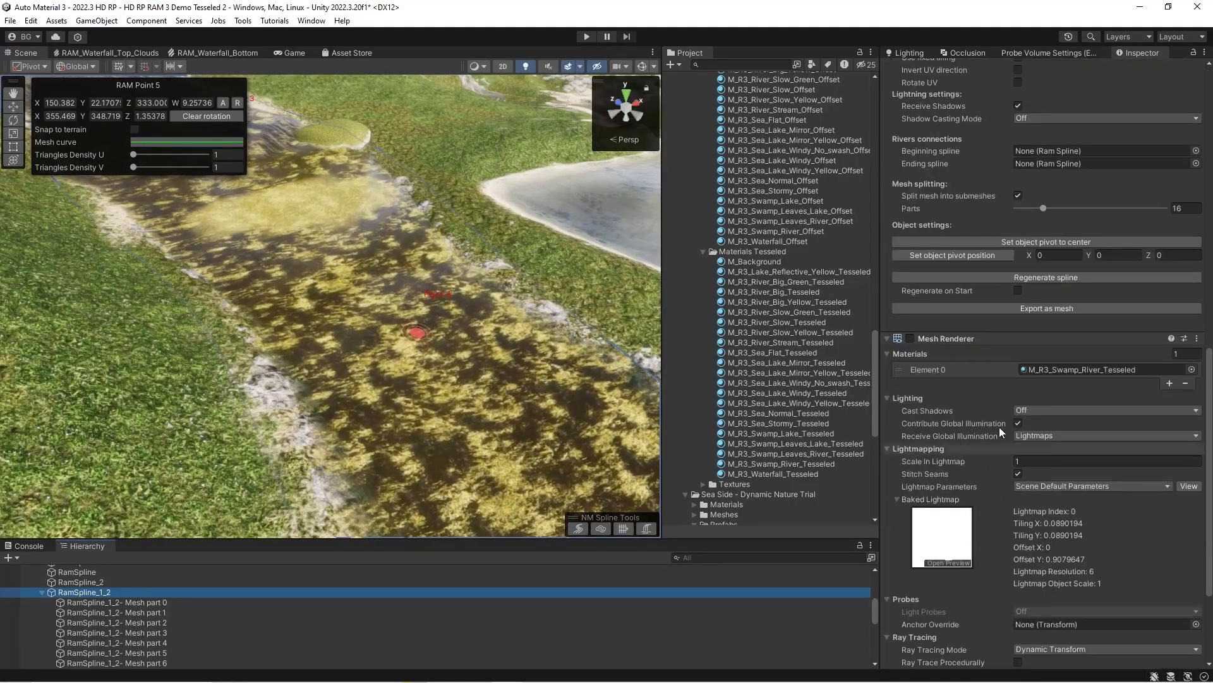
pyautogui.scroll(5, 1030, 332)
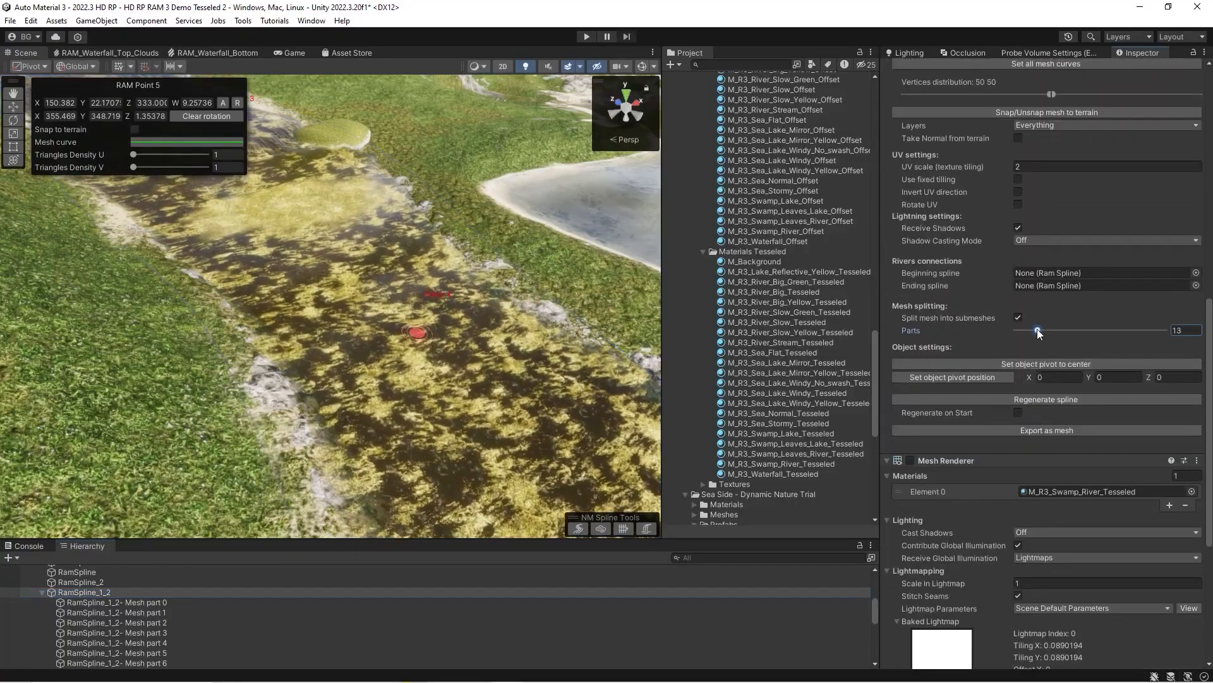
pyautogui.scroll(-4, 201, 639)
pyautogui.click(124, 587)
pyautogui.moveTo(191, 435)
pyautogui.mouseDown(button='right')
pyautogui.moveTo(265, 446)
pyautogui.moveTo(183, 454)
pyautogui.mouseUp(button='right')
pyautogui.scroll(6, 105, 582)
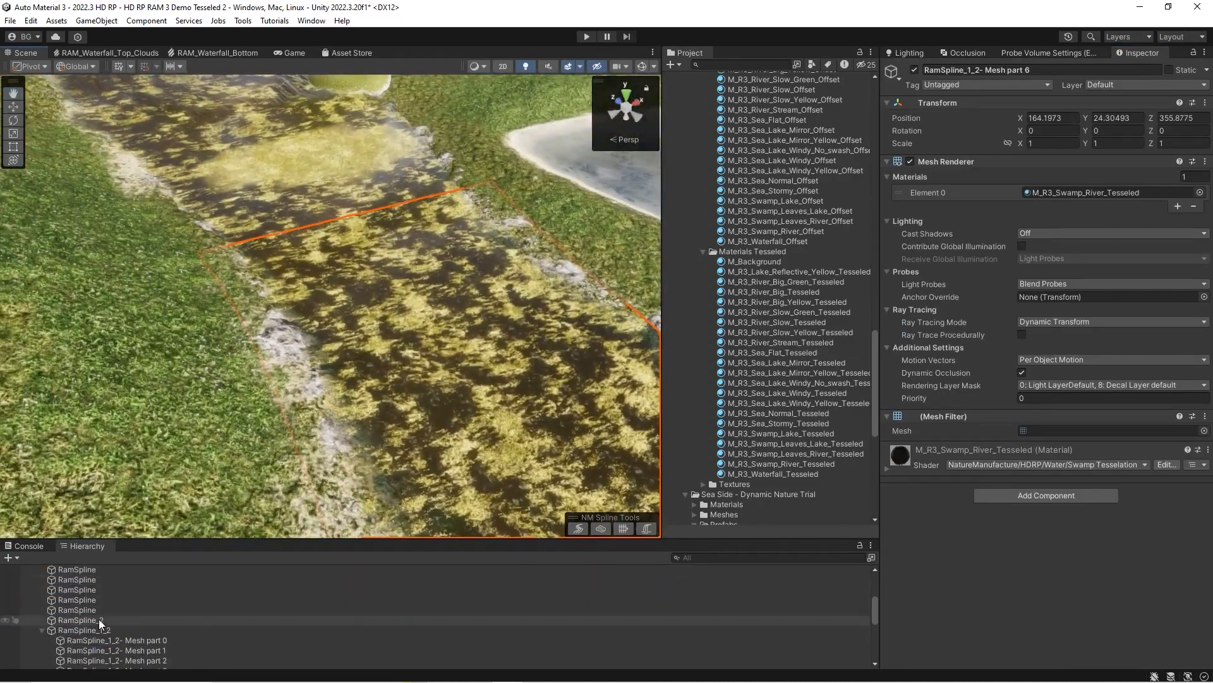
# Disable splitting RamSpline_1_2's mesh into submeshes.
pyautogui.click(83, 630)
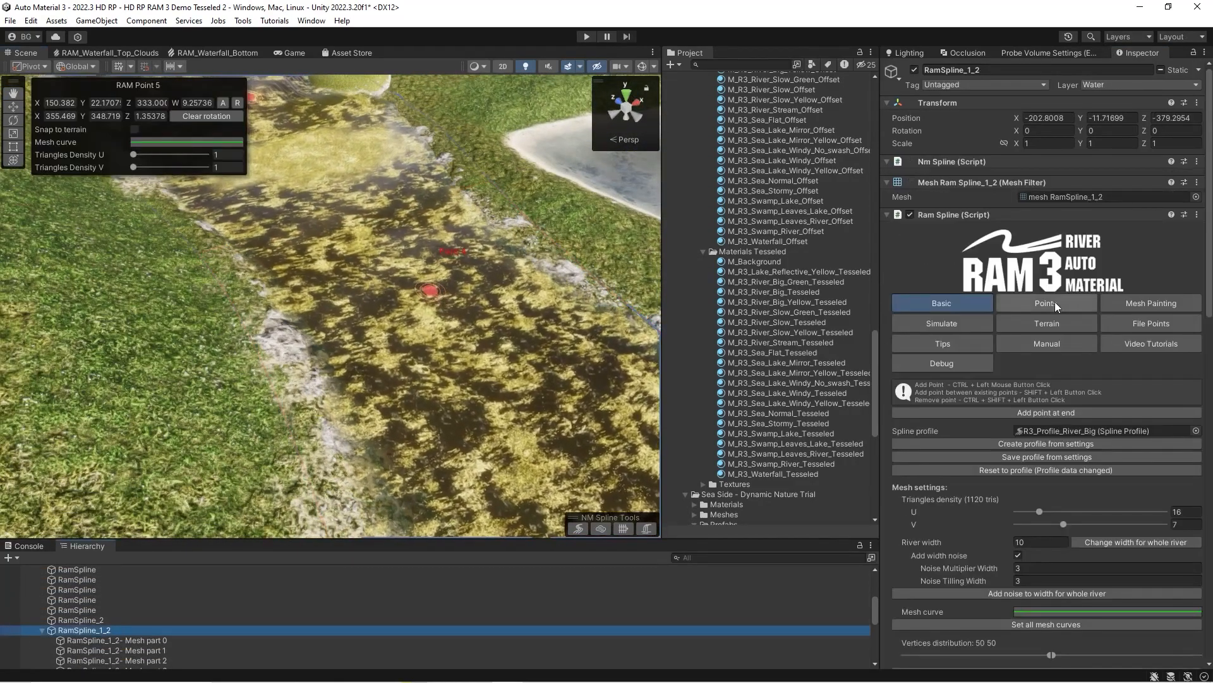
pyautogui.scroll(-10, 984, 441)
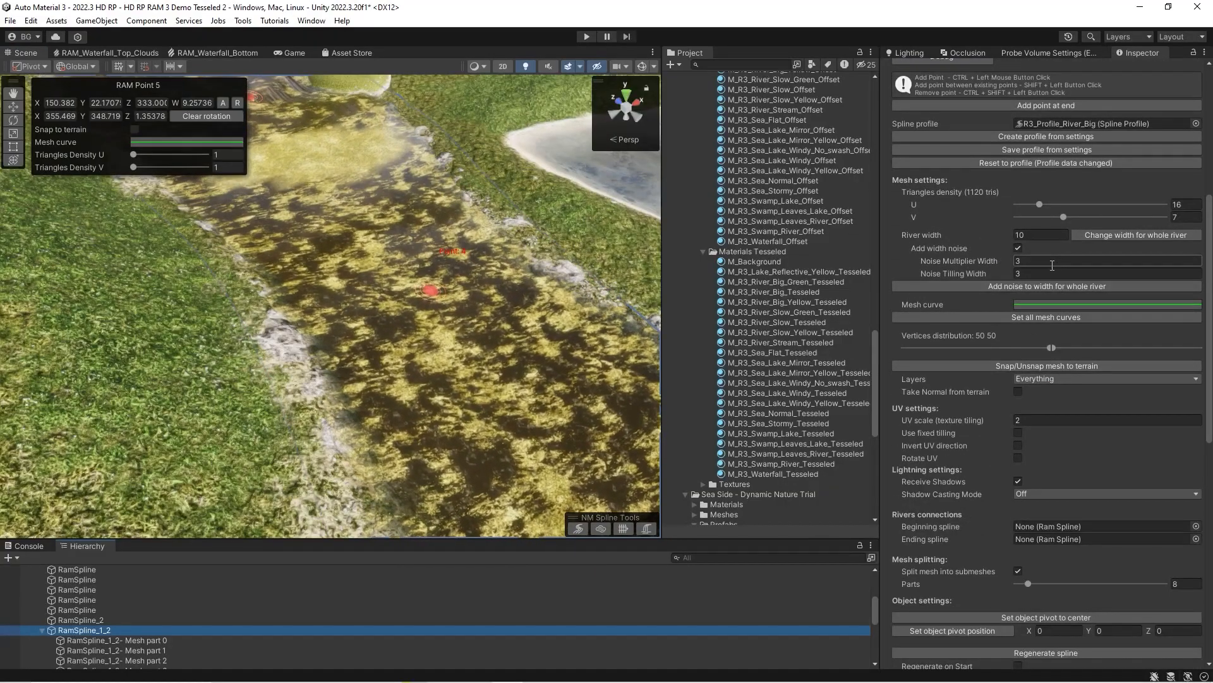
pyautogui.click(1018, 572)
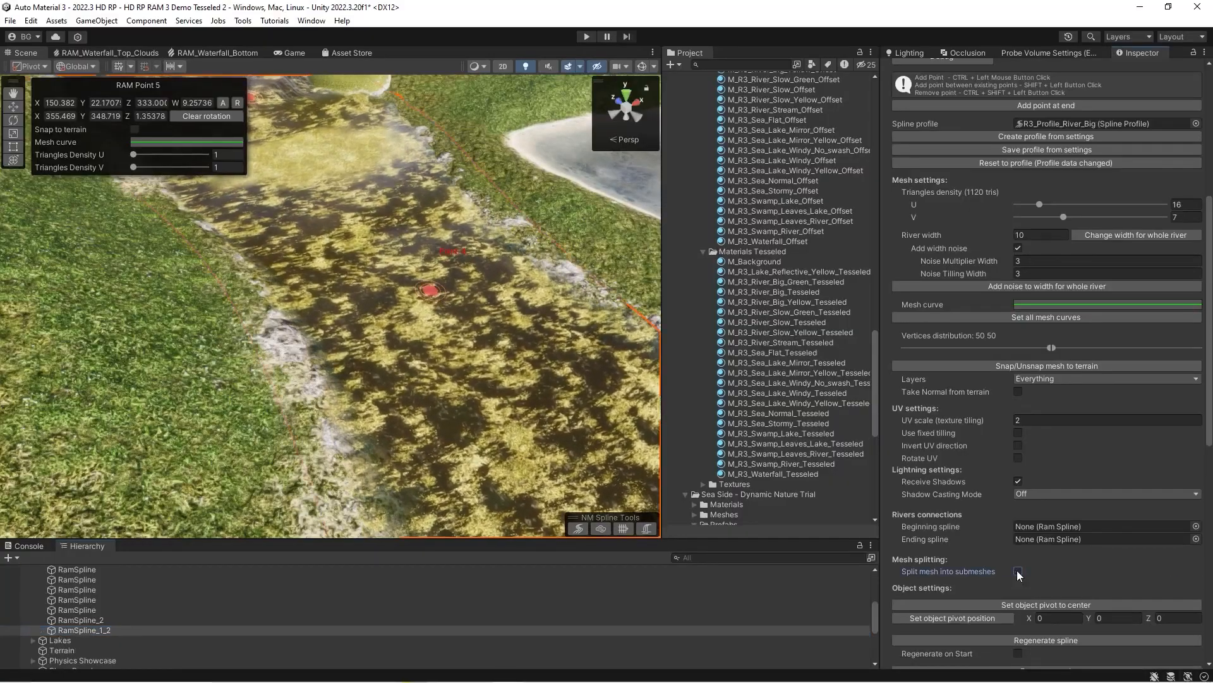
# Split RamSpline_1_2 at Point 3 with the Split spline option in the spline's point settings.
pyautogui.scroll(10, 986, 380)
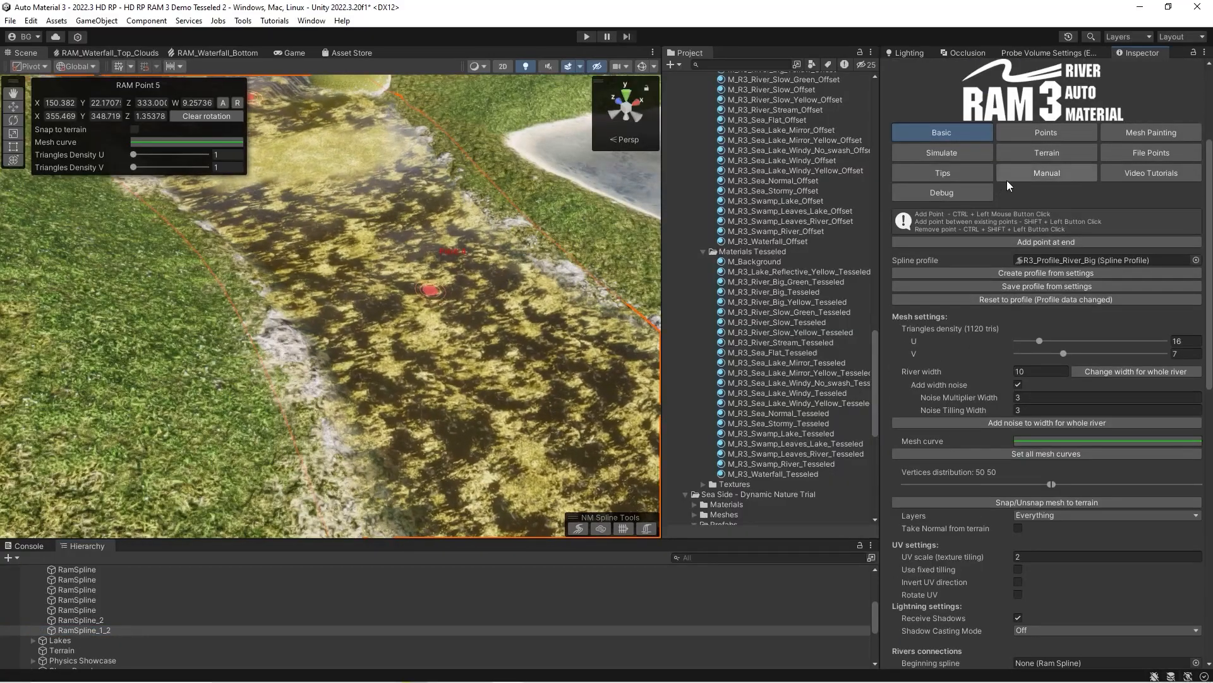
pyautogui.click(1031, 133)
pyautogui.moveTo(452, 253); pyautogui.dragTo(408, 206, button='right')
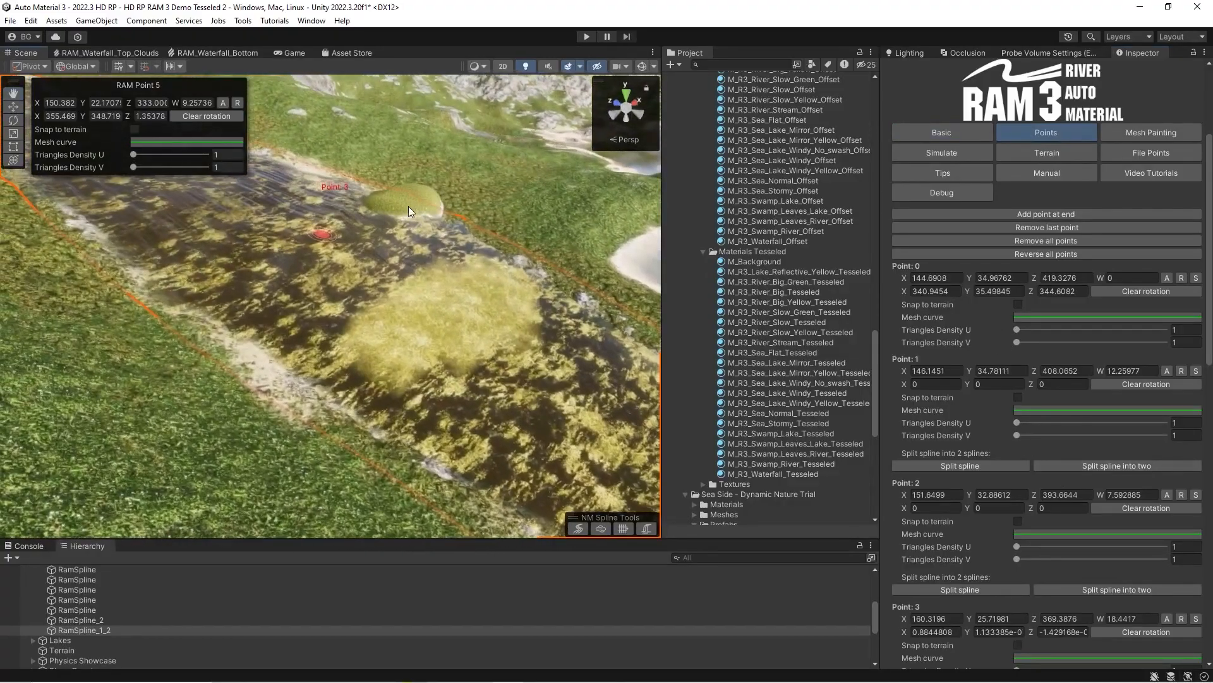
pyautogui.scroll(-3, 961, 482)
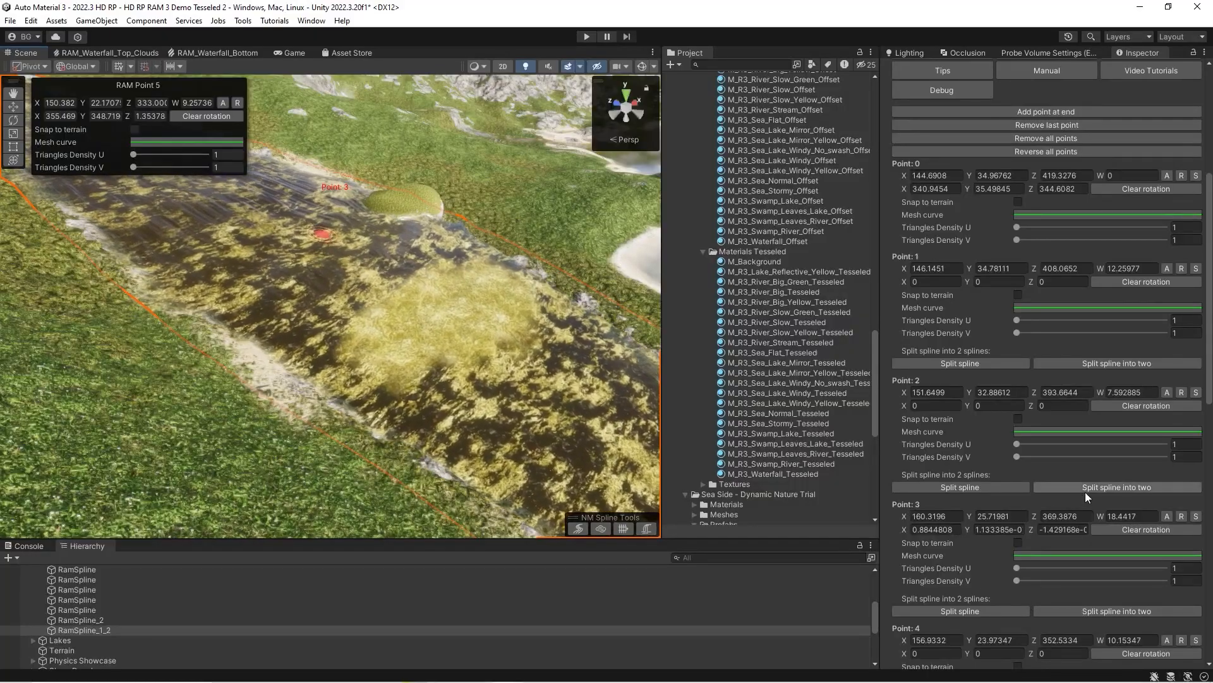
pyautogui.click(943, 613)
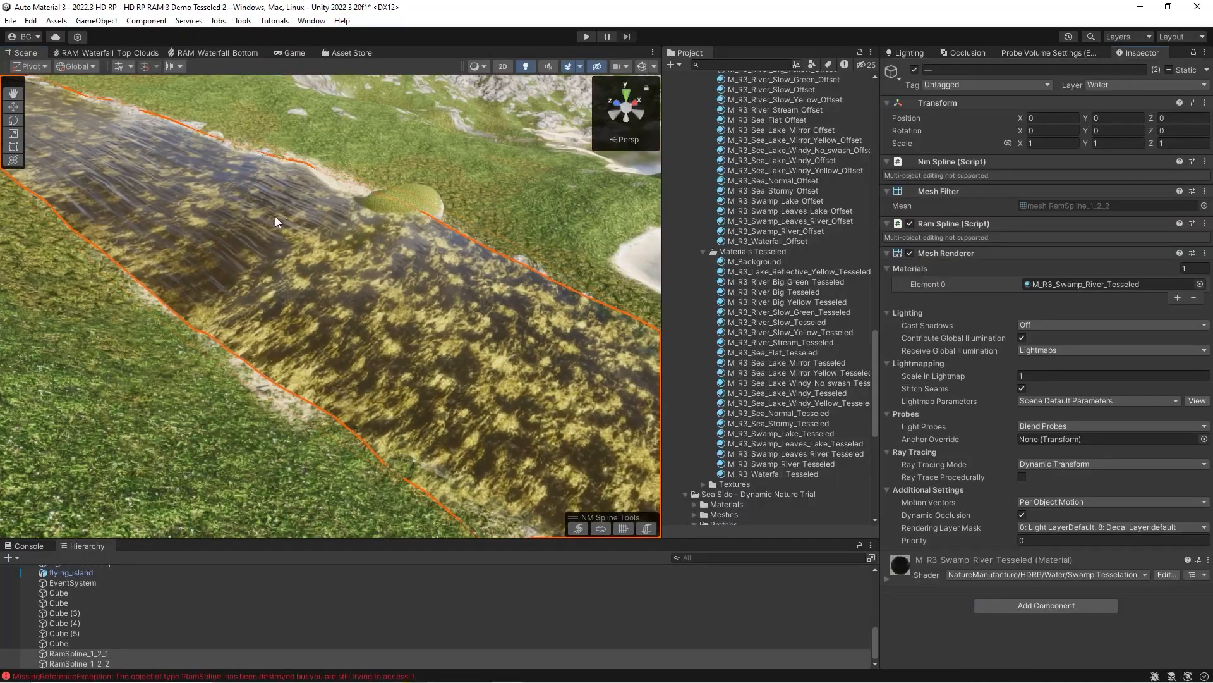
# Inspect RamSpline_1_2_1 and RamSpline_1_2_2 one after the other where they meet in the scene.
pyautogui.doubleClick(92, 653)
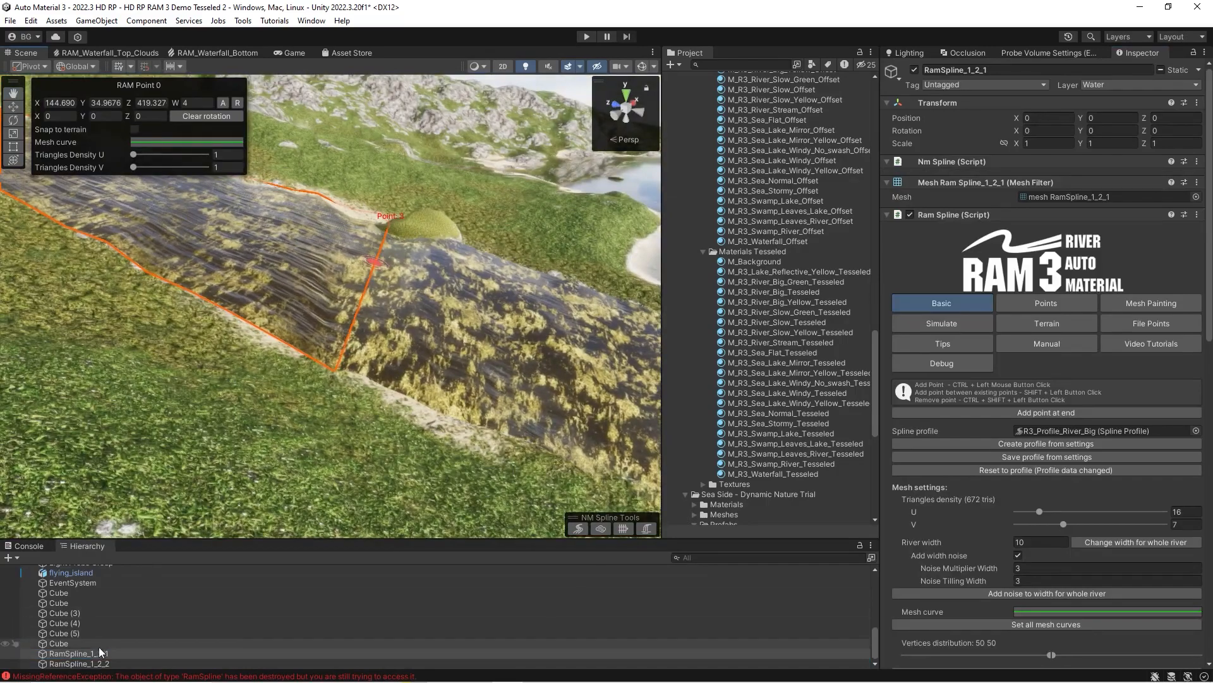
pyautogui.doubleClick(92, 663)
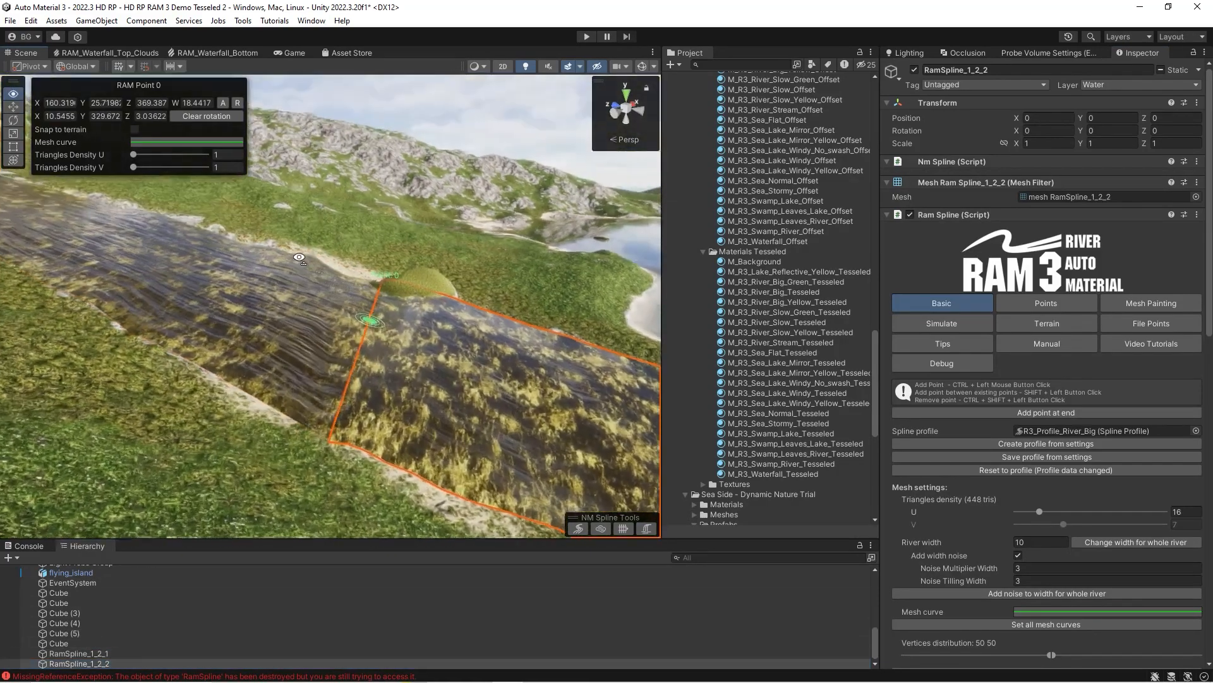
pyautogui.moveTo(302, 265); pyautogui.dragTo(310, 287, button='right')
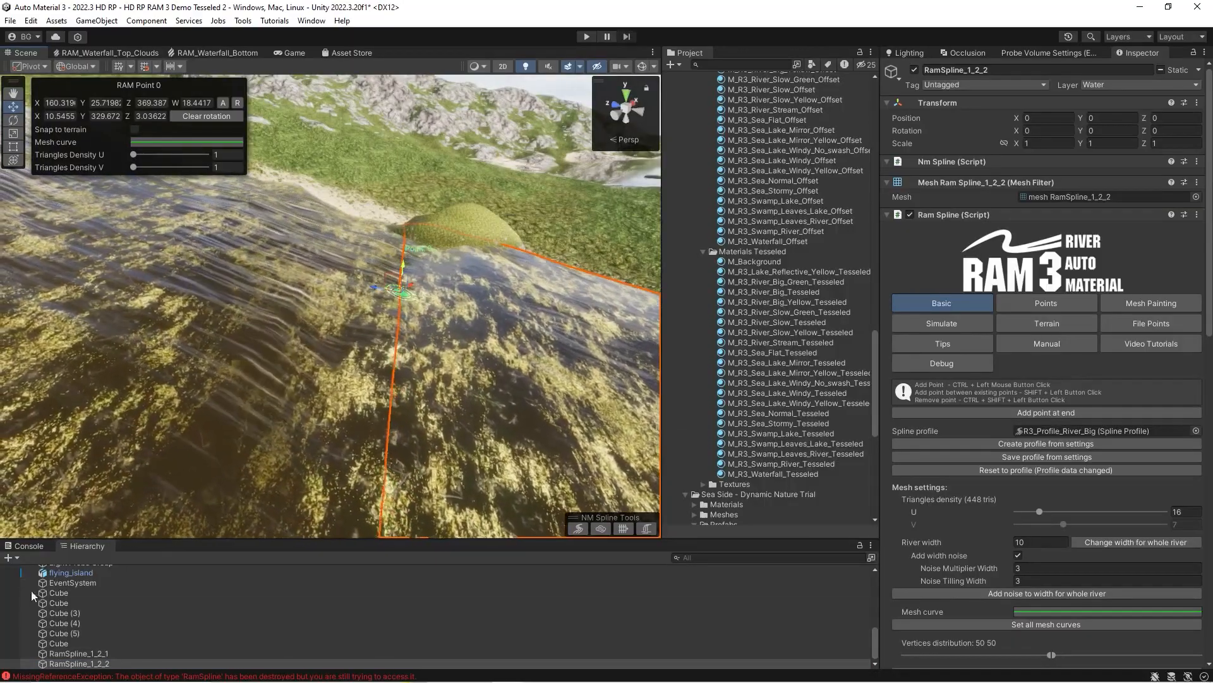
# Lower RamSpline_1_2_1's end point, Point 3, at the seam to a Y position of about 25.14.
pyautogui.click(312, 383)
pyautogui.moveTo(403, 264)
pyautogui.mouseDown()
pyautogui.moveTo(403, 246)
pyautogui.moveTo(398, 277)
pyautogui.mouseUp()
pyautogui.moveTo(398, 277); pyautogui.dragTo(171, 238, button='right')
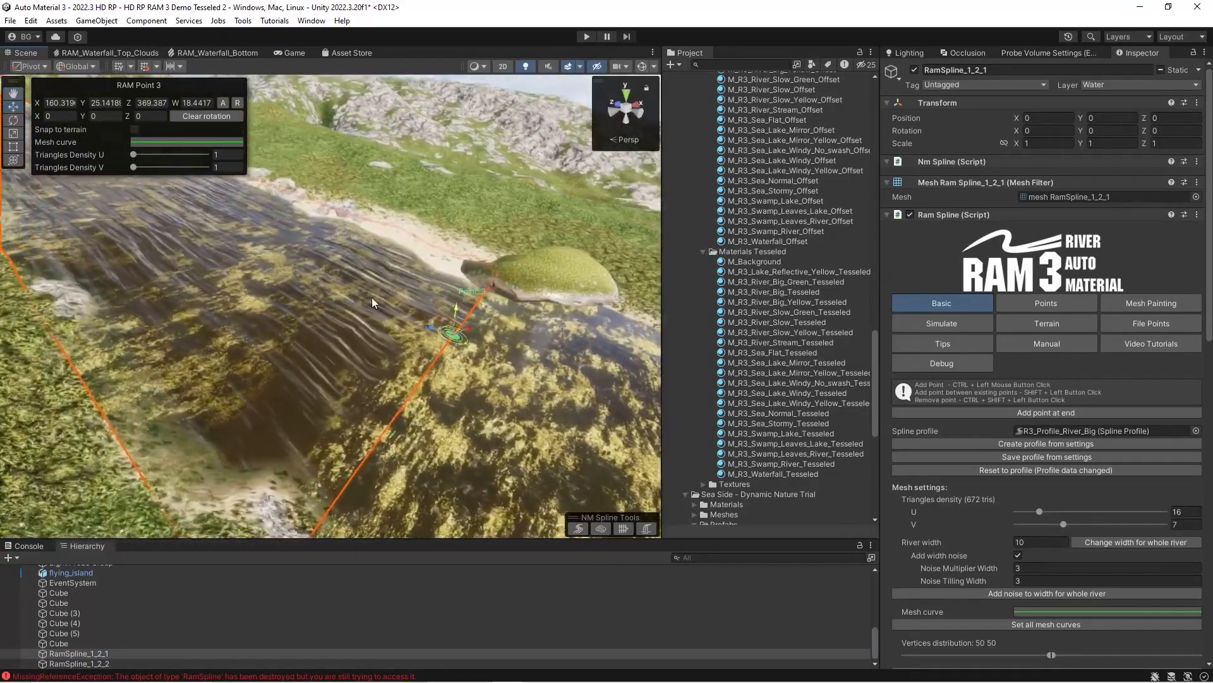
# Examine the Basic settings of the mountain road RamSpline, including its terrain snapping, layers and terrain normal options.
pyautogui.scroll(-2, 948, 407)
pyautogui.scroll(-10, 938, 362)
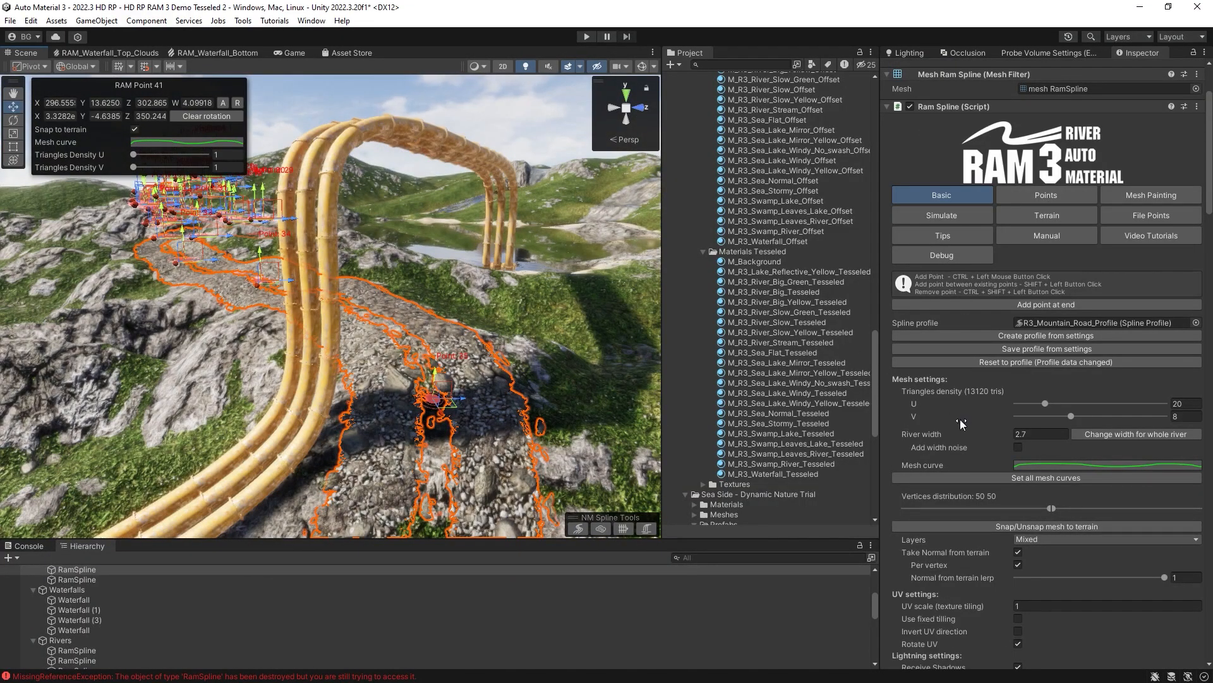
pyautogui.scroll(-8, 961, 422)
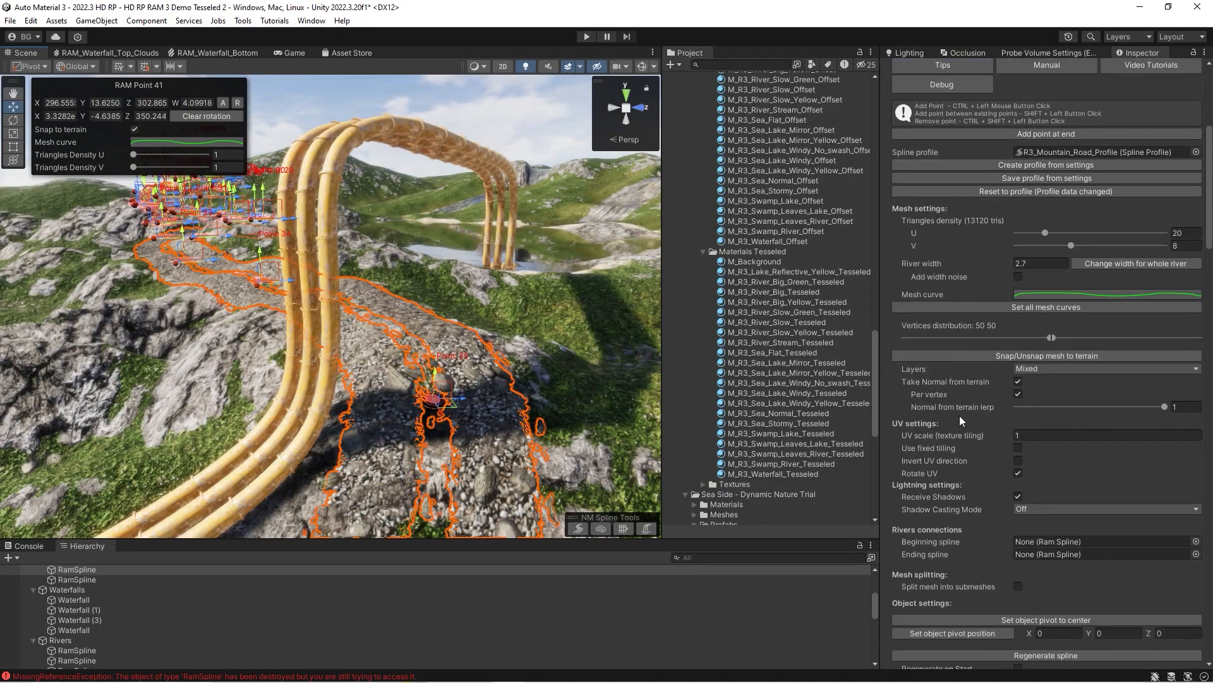
pyautogui.scroll(-2, 960, 420)
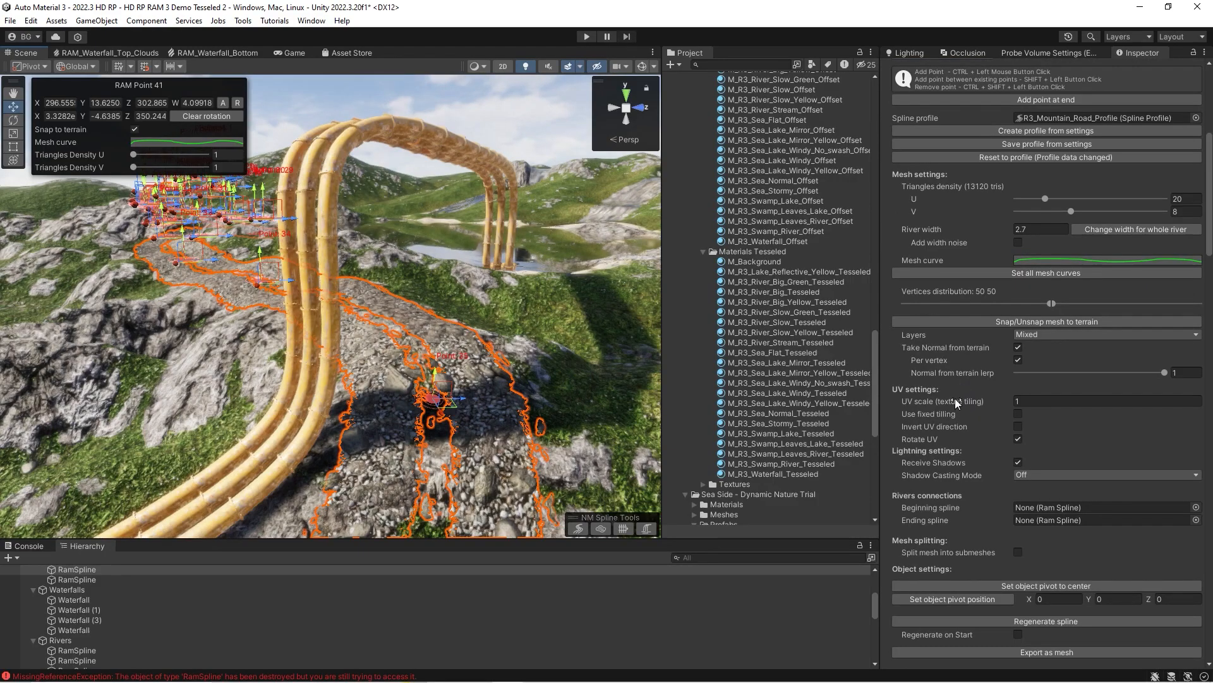
pyautogui.scroll(4, 959, 146)
pyautogui.scroll(-3, 983, 411)
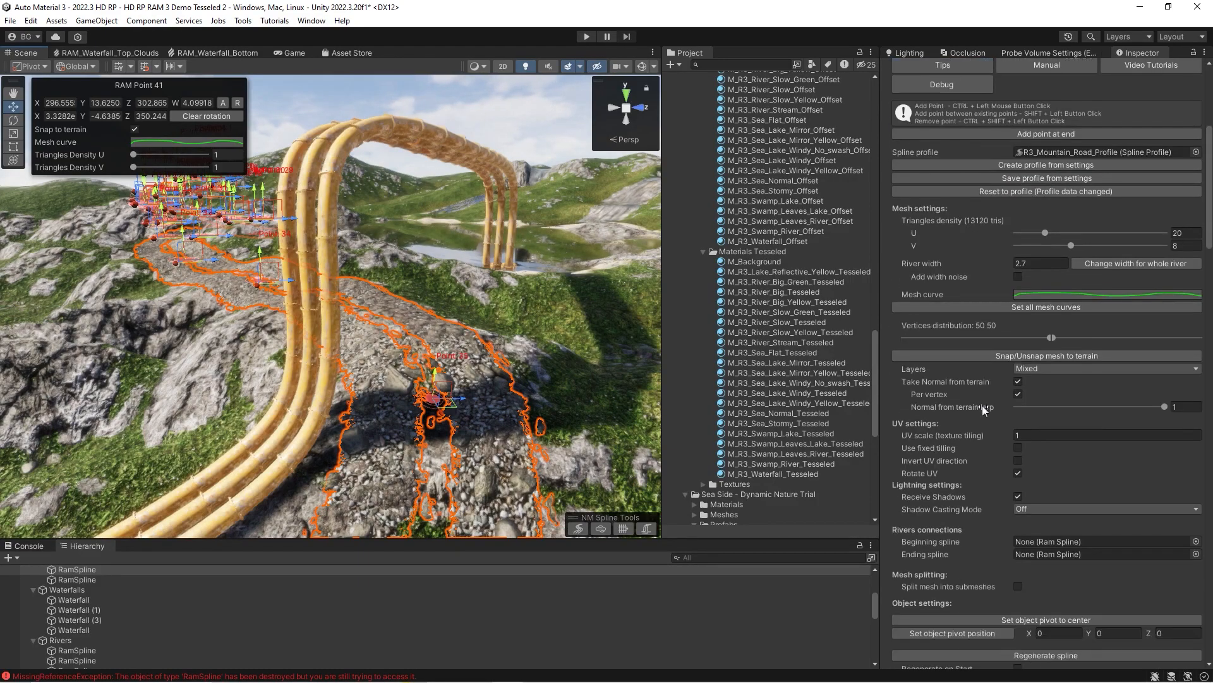
# Toggle the mountain road mesh's terrain snapping off and back on.
pyautogui.moveTo(495, 348)
pyautogui.mouseDown(button='right')
pyautogui.moveTo(487, 378)
pyautogui.moveTo(486, 359)
pyautogui.mouseUp(button='right')
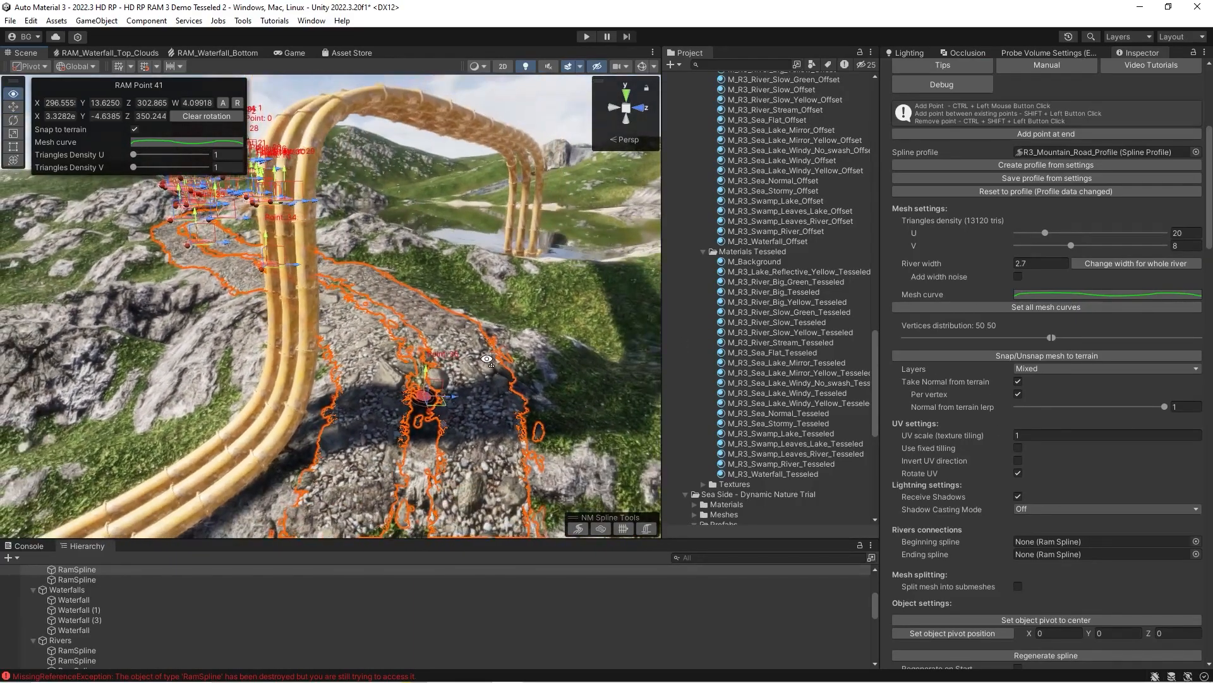
pyautogui.click(957, 357)
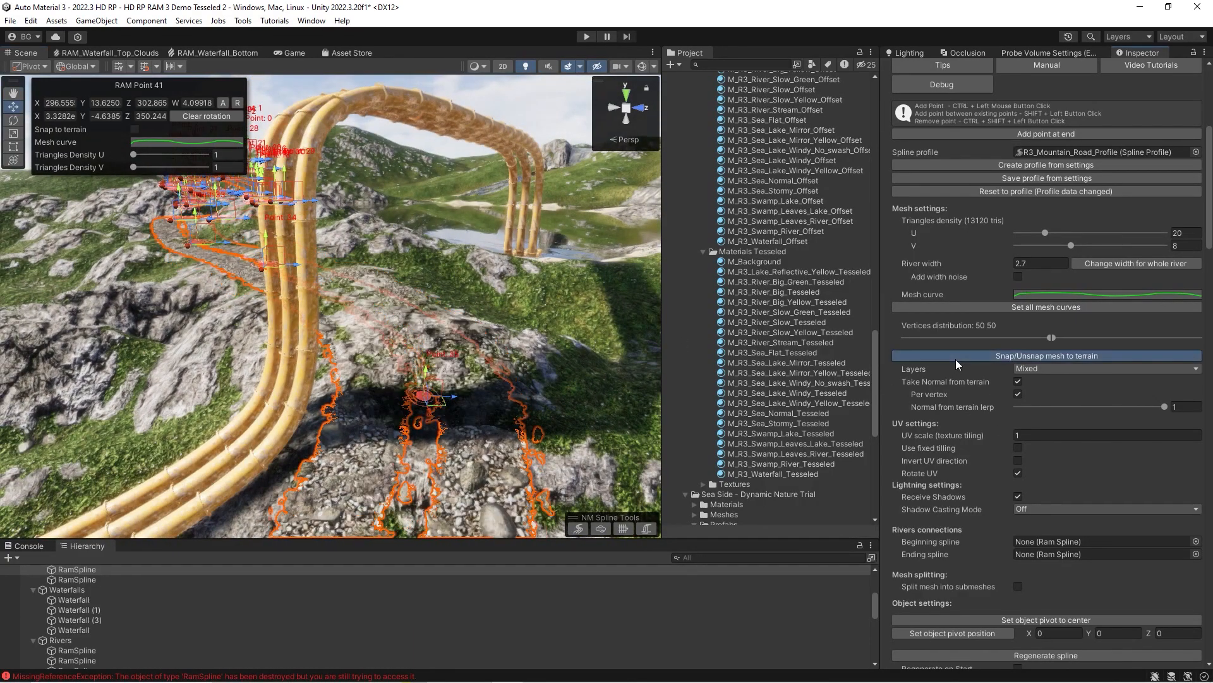
pyautogui.click(957, 357)
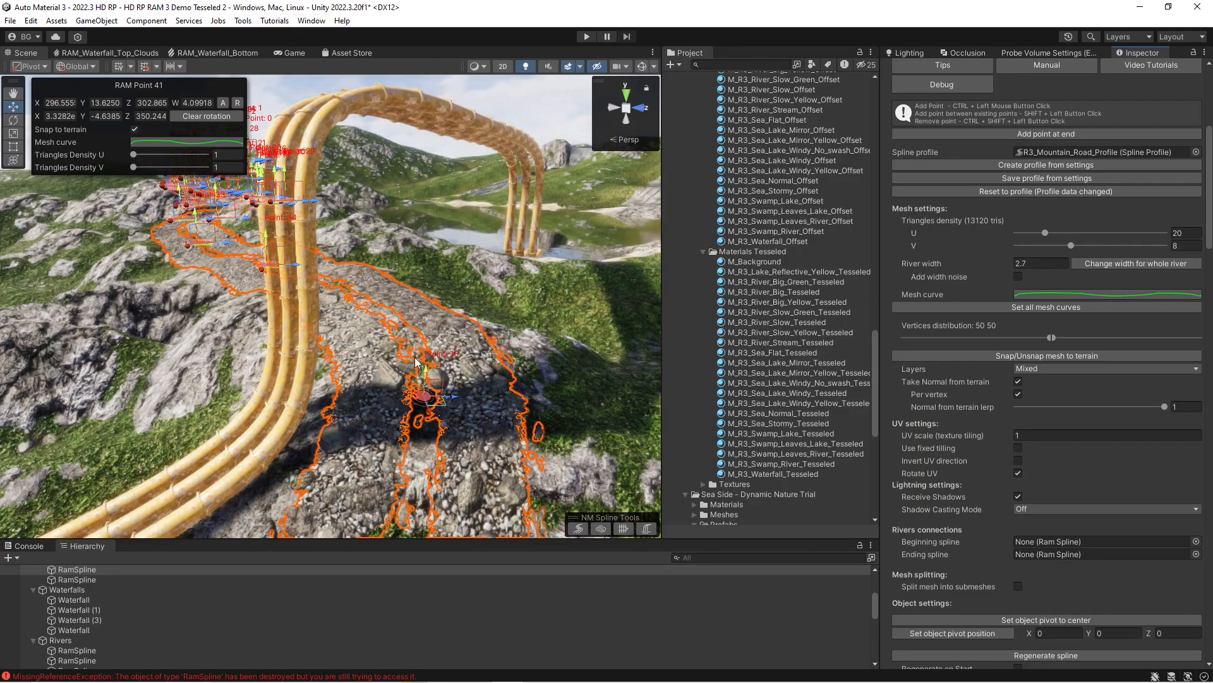
# Set the mountain road's snapping layers to Everything and inspect the mesh where the bamboo spline crosses it.
pyautogui.moveTo(562, 421); pyautogui.dragTo(560, 418, button='right')
pyautogui.click(1042, 373)
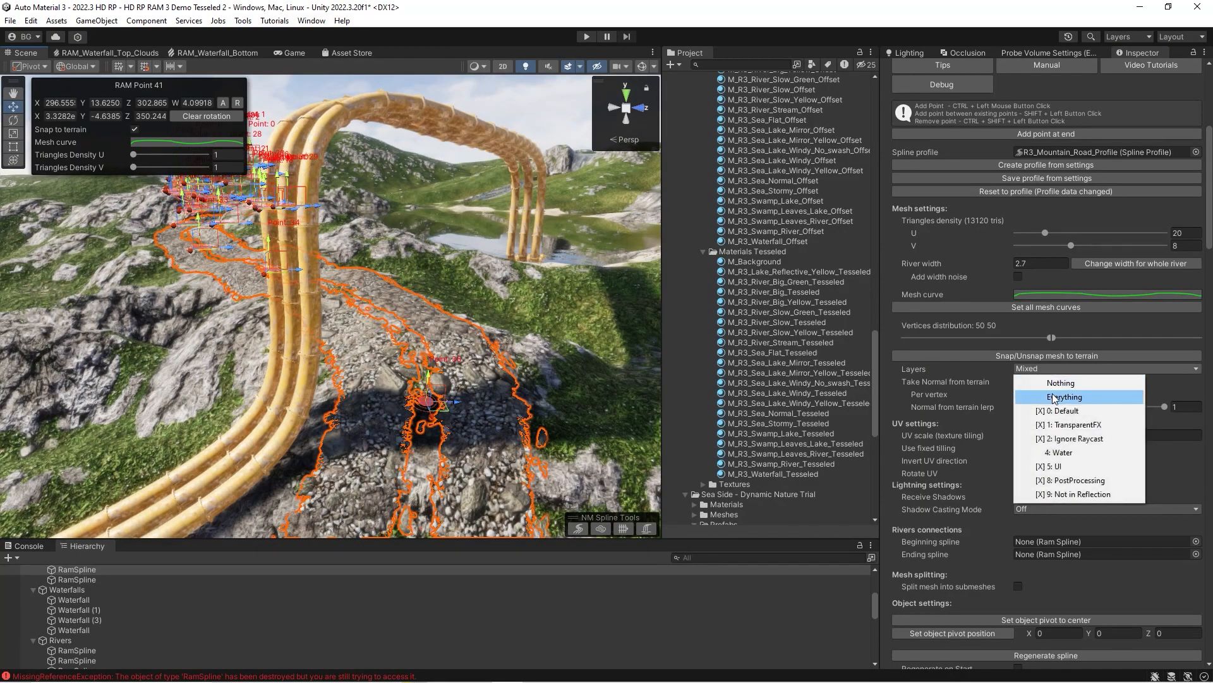
pyautogui.click(1054, 398)
pyautogui.moveTo(589, 339); pyautogui.dragTo(354, 379, button='right')
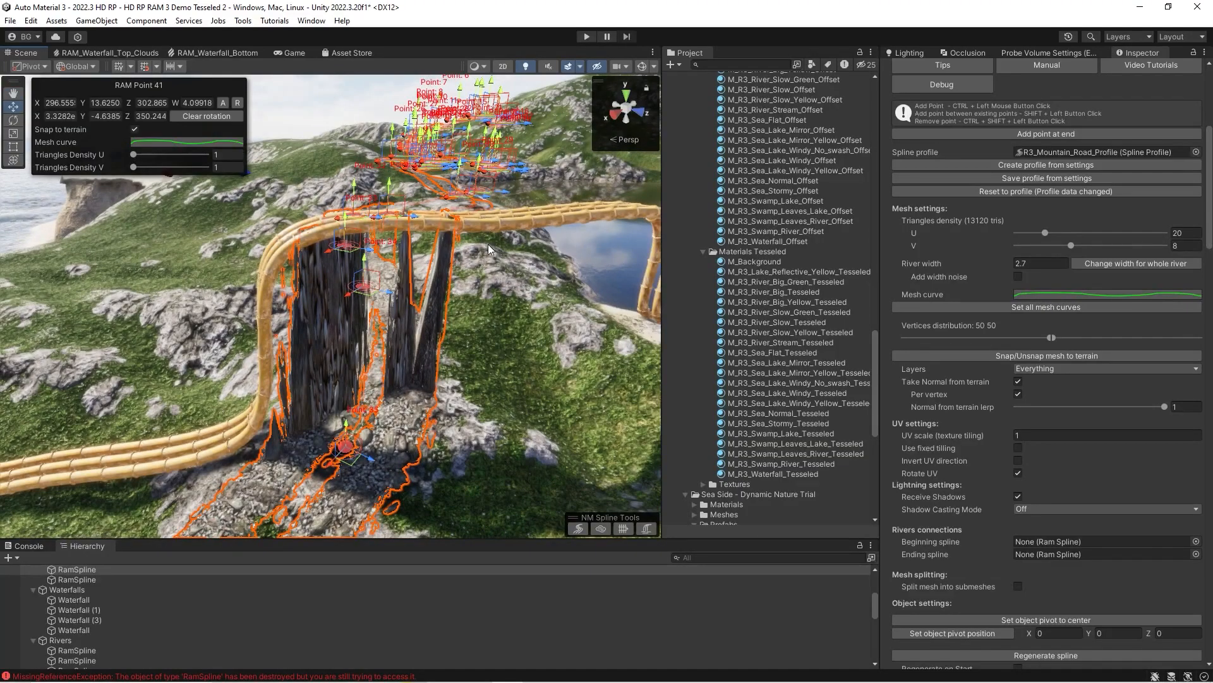
pyautogui.moveTo(432, 307); pyautogui.dragTo(358, 378, button='right')
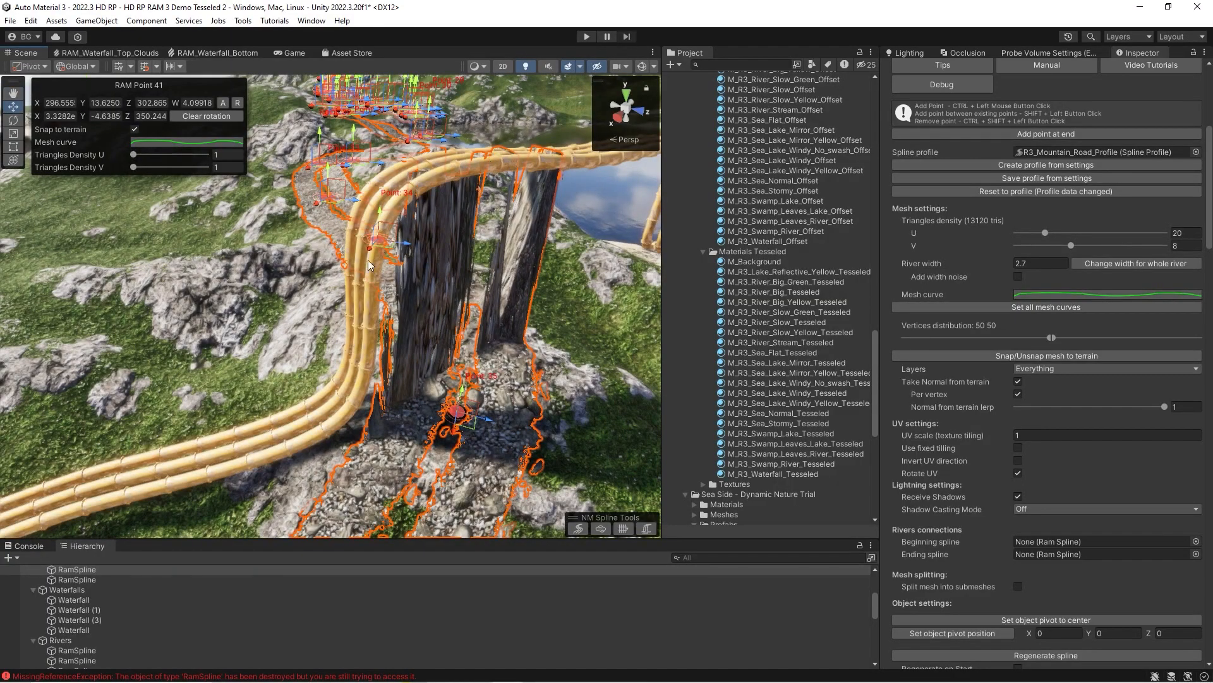
pyautogui.moveTo(360, 293)
pyautogui.mouseDown(button='right')
pyautogui.moveTo(417, 279)
pyautogui.moveTo(385, 309)
pyautogui.moveTo(364, 291)
pyautogui.mouseUp(button='right')
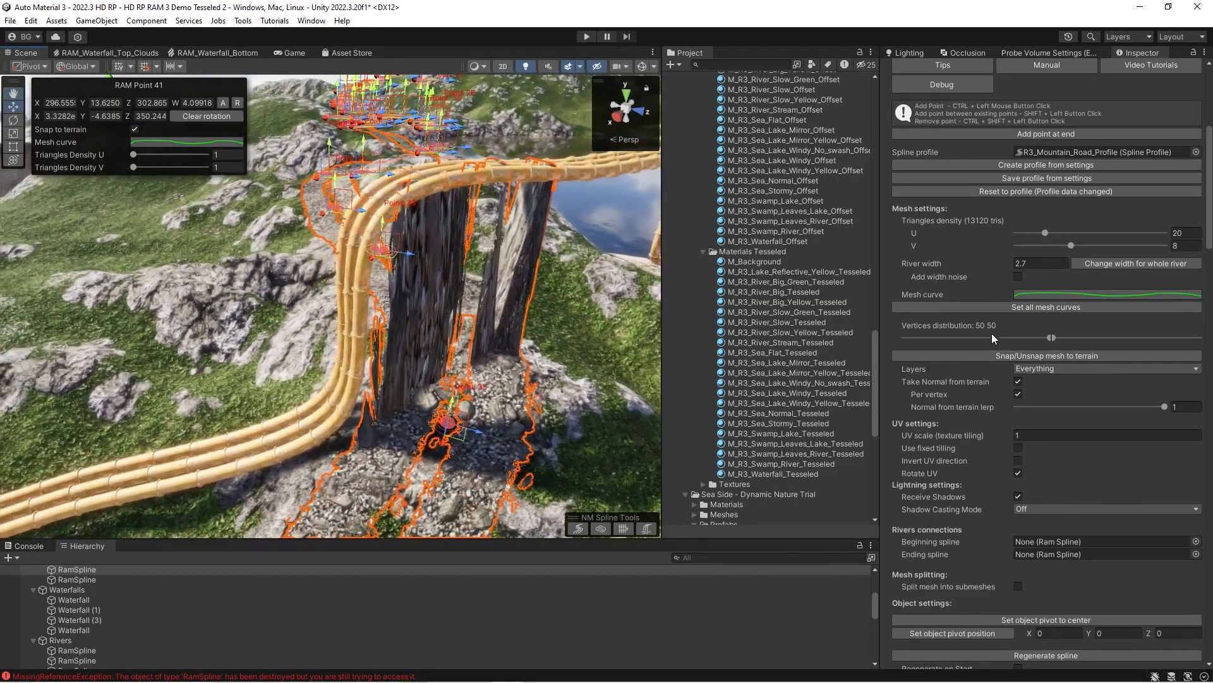
# Exclude the Water layer from the mountain road's snapping layers and check the road under the bamboo spline.
pyautogui.click(1030, 369)
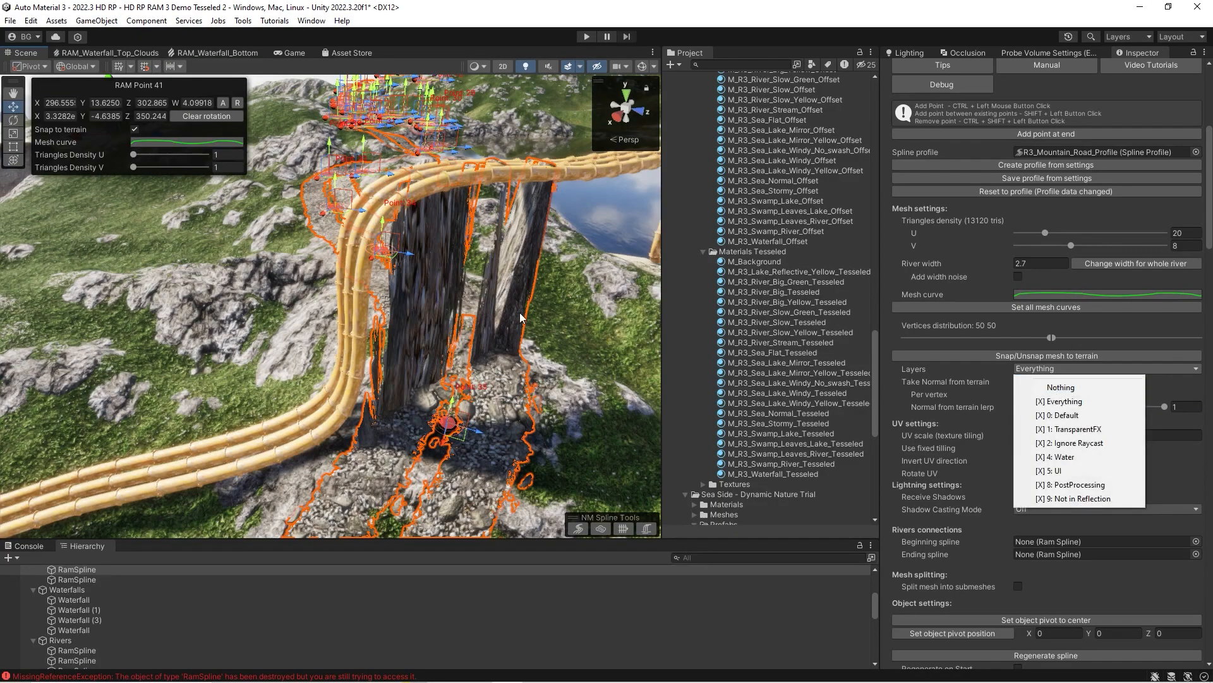
pyautogui.moveTo(519, 317); pyautogui.dragTo(477, 226, button='right')
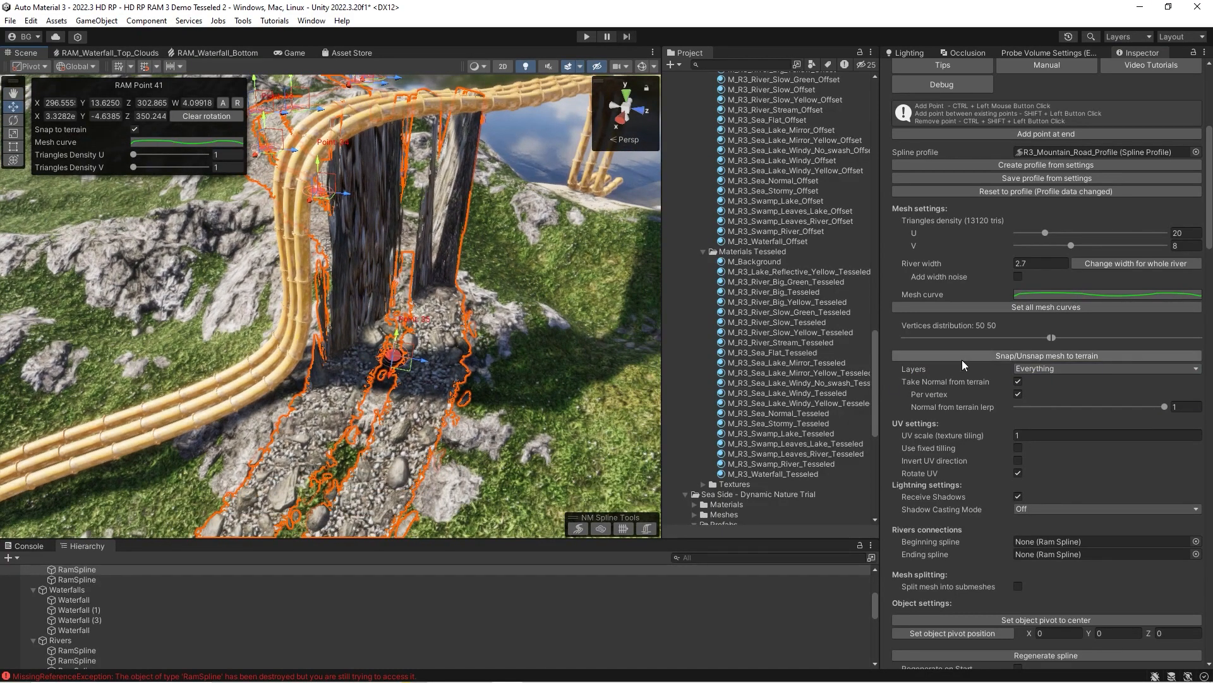
pyautogui.click(1026, 369)
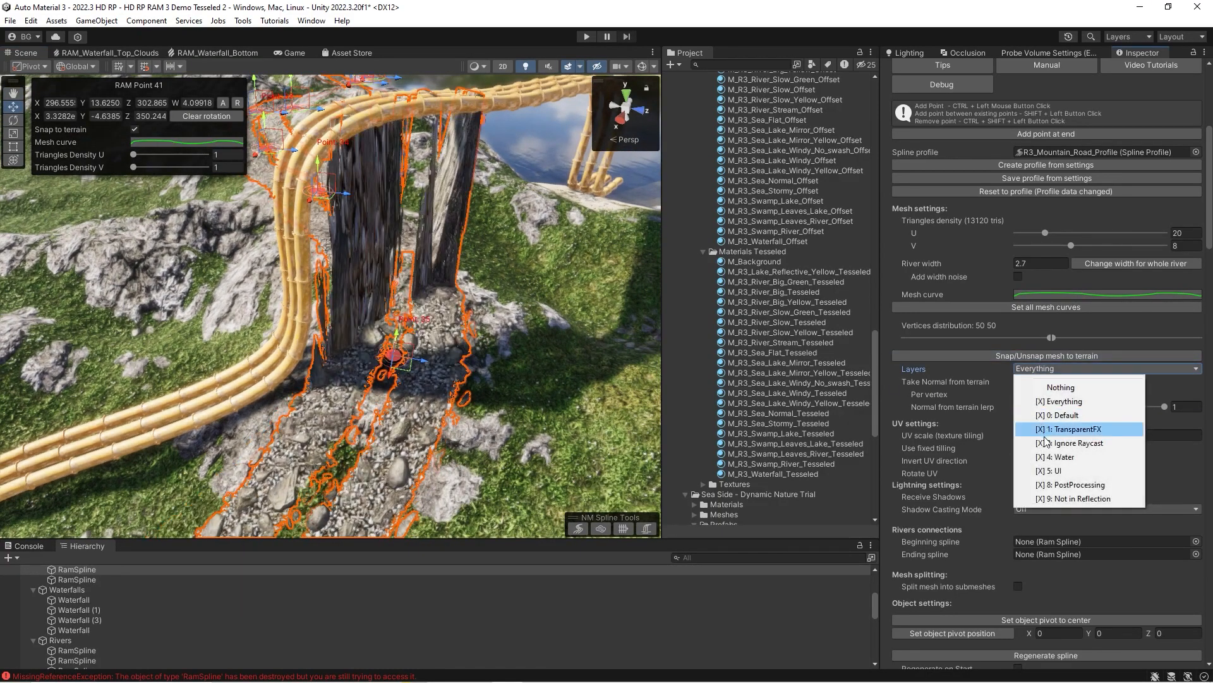
pyautogui.click(1051, 460)
pyautogui.moveTo(397, 307); pyautogui.dragTo(399, 285, button='right')
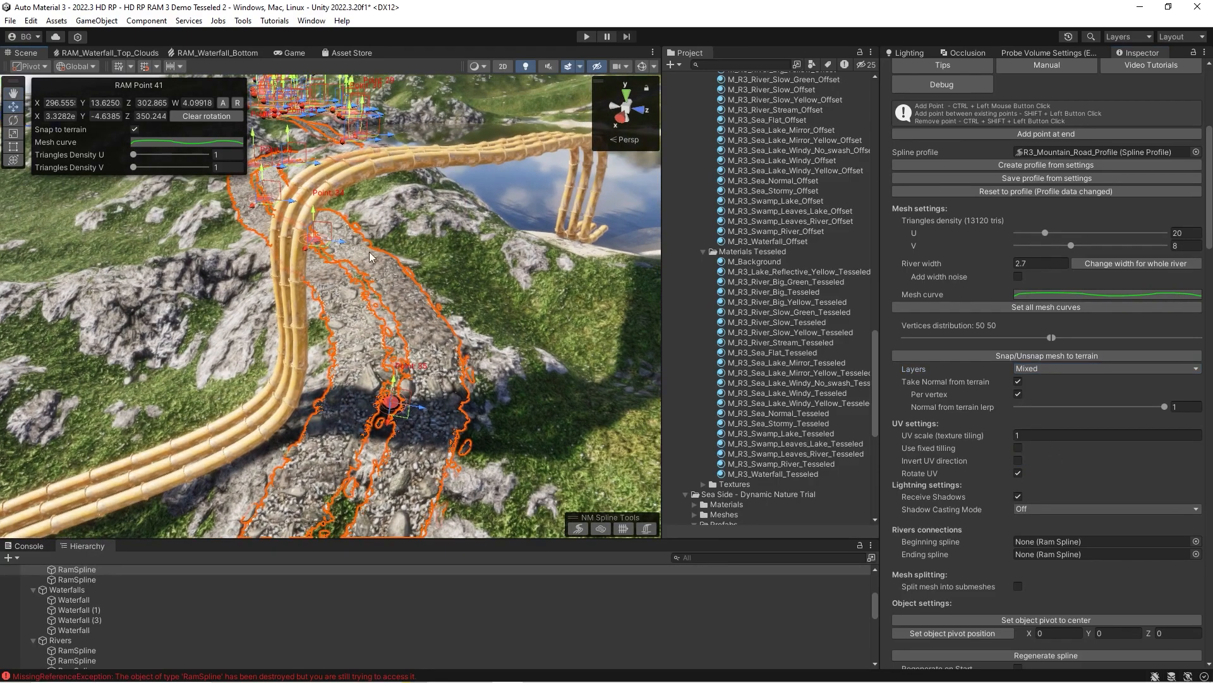
pyautogui.moveTo(370, 359); pyautogui.dragTo(449, 316, button='right')
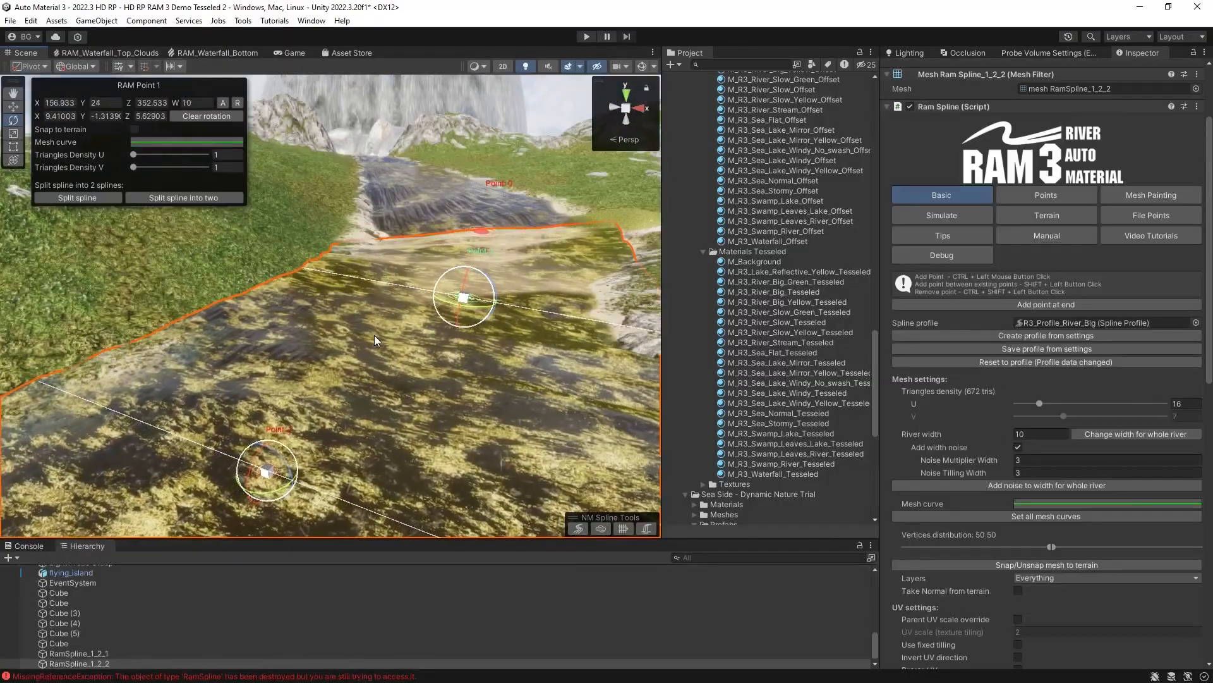
# Clear the rotation of Point 1 on RamSpline_1_2_2 in the spline's point settings.
pyautogui.click(1030, 201)
pyautogui.moveTo(566, 240); pyautogui.dragTo(435, 280, button='right')
pyautogui.scroll(-3, 1083, 372)
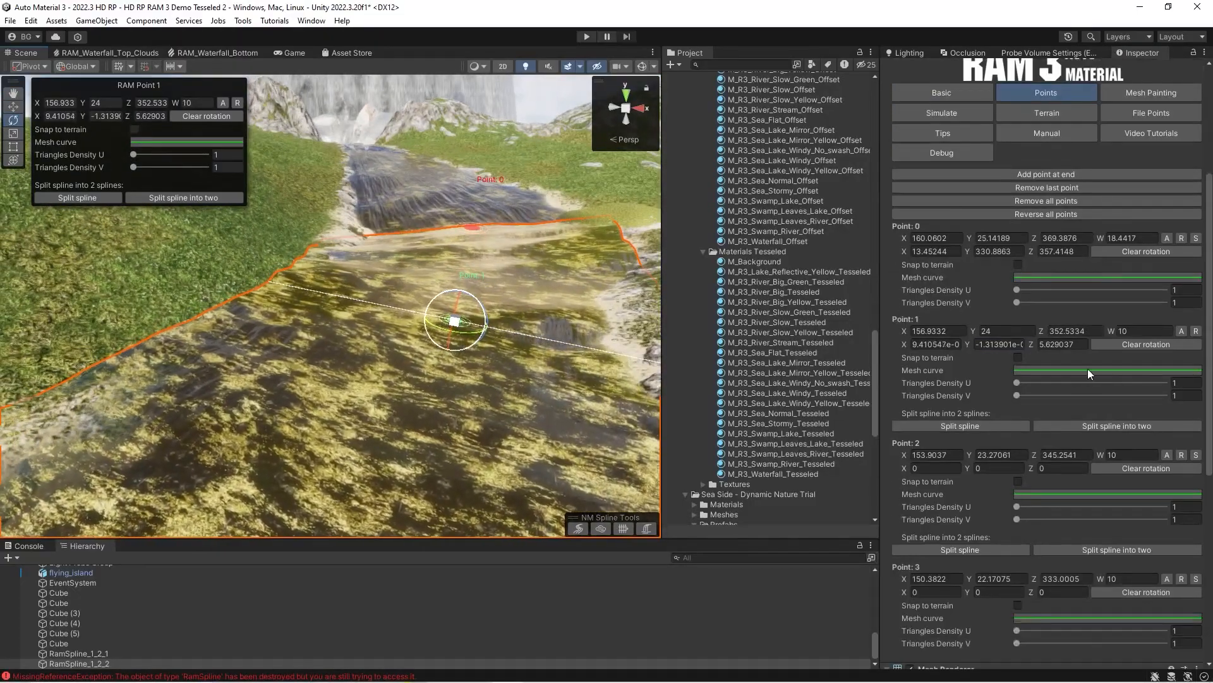
pyautogui.moveTo(559, 302); pyautogui.dragTo(542, 302, button='right')
pyautogui.click(1131, 345)
pyautogui.moveTo(495, 267); pyautogui.dragTo(507, 278, button='right')
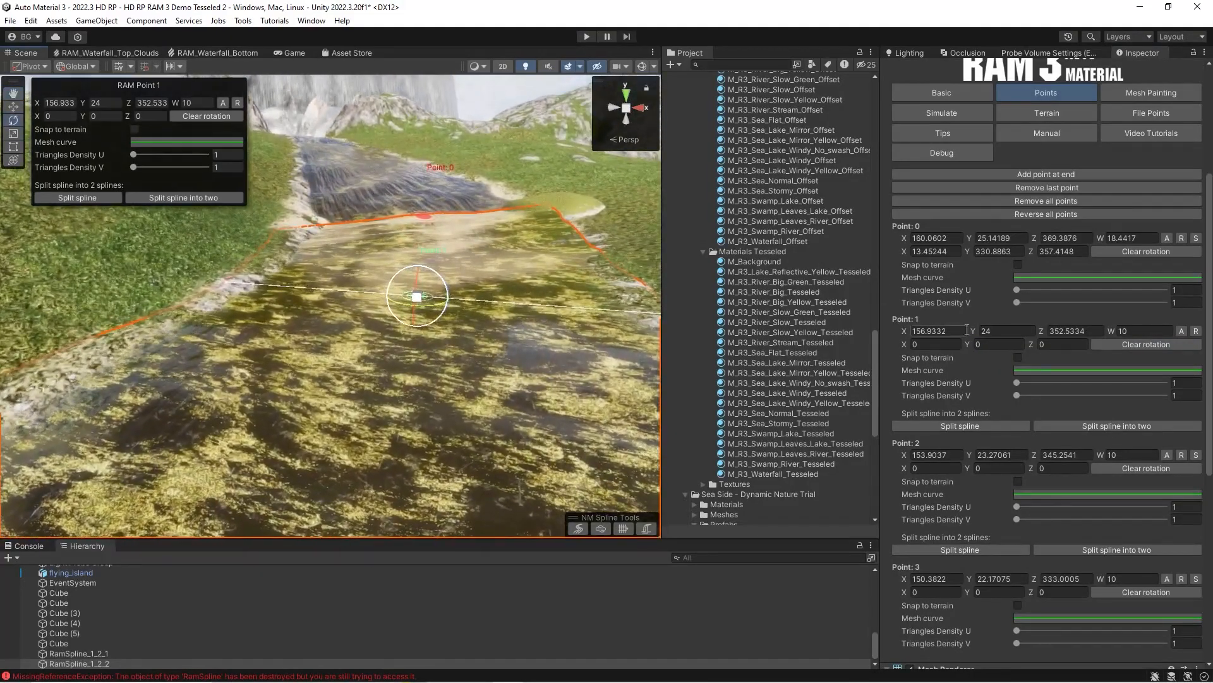
# Set the Y position of RamSpline_1_2_2's Point 1 to 24.02 and add a new point after it.
pyautogui.moveTo(973, 330); pyautogui.dragTo(978, 334)
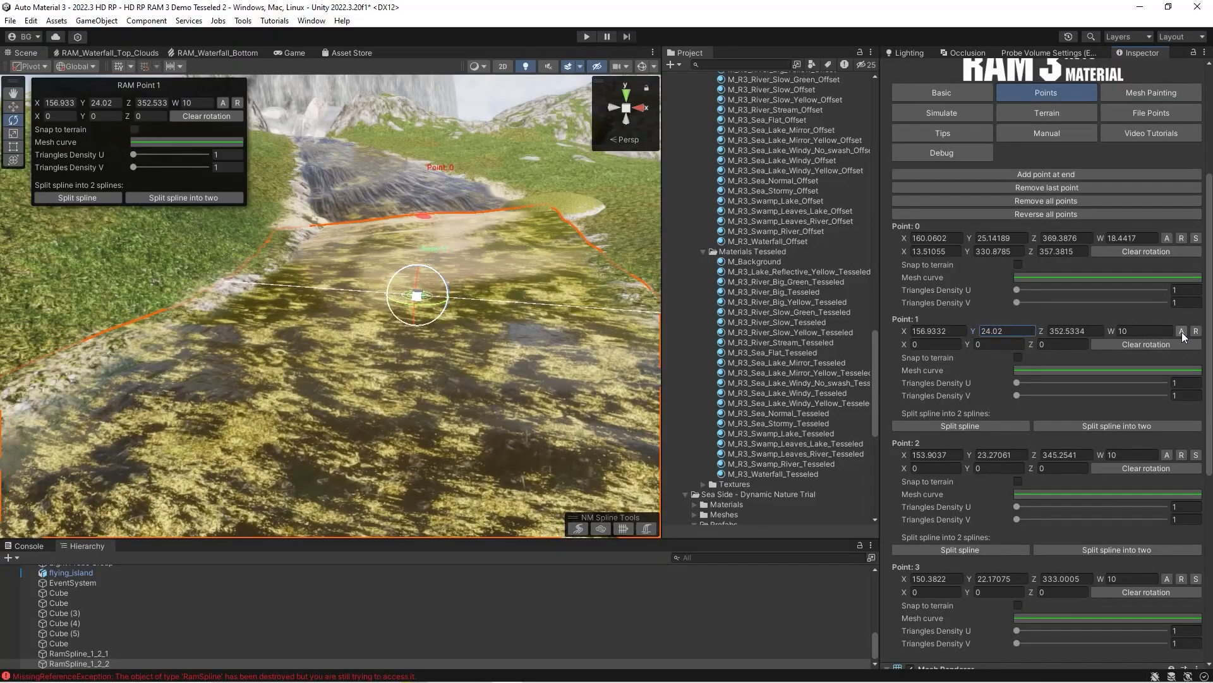
pyautogui.click(1181, 331)
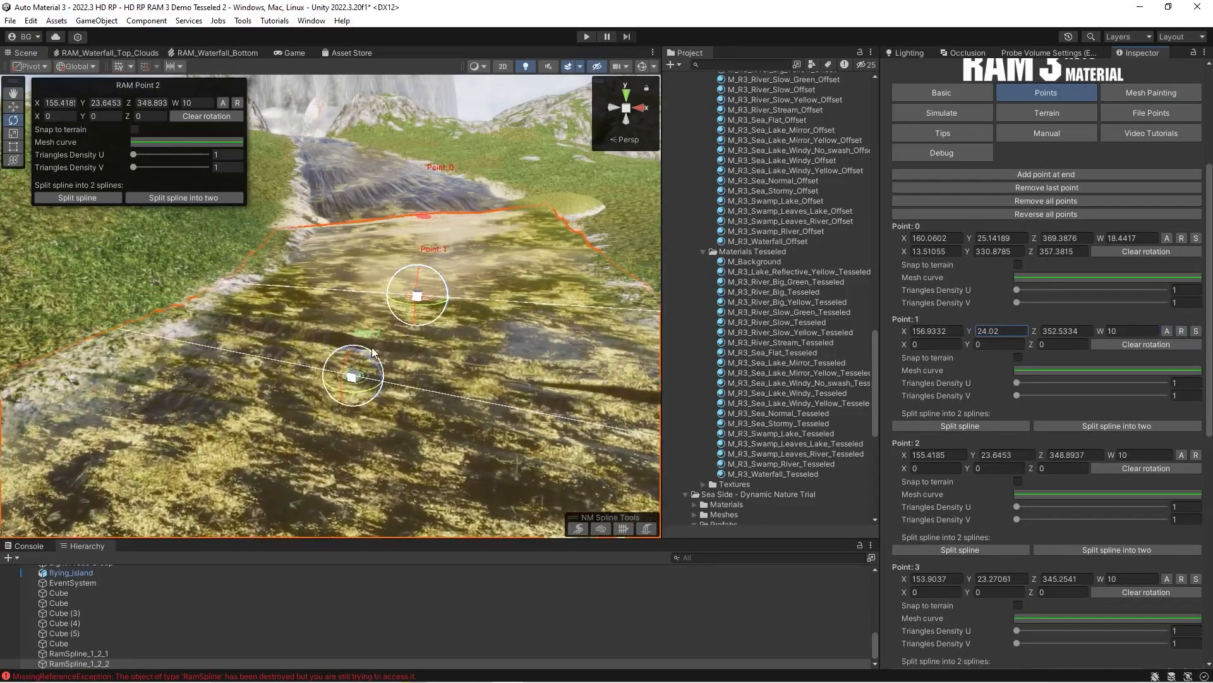
# Remove the newly added Point 2 from RamSpline_1_2_2, and try rotating Point 1 before clearing its rotation.
pyautogui.click(1196, 455)
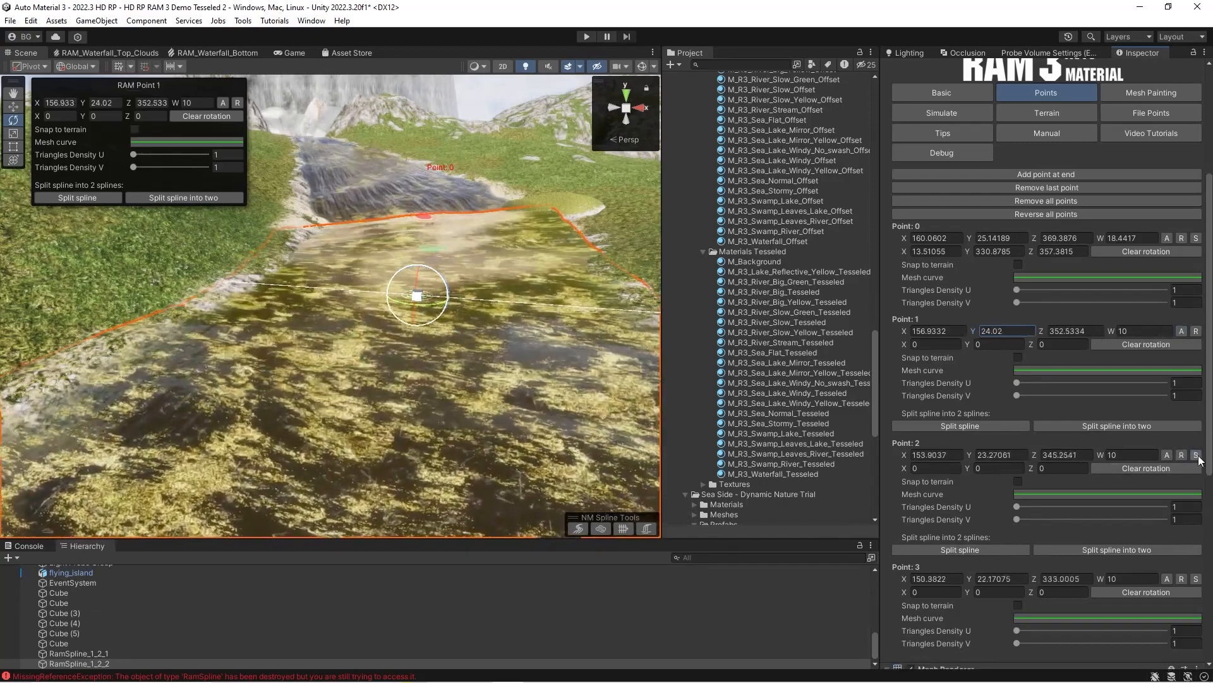
pyautogui.moveTo(320, 335); pyautogui.dragTo(334, 306, button='right')
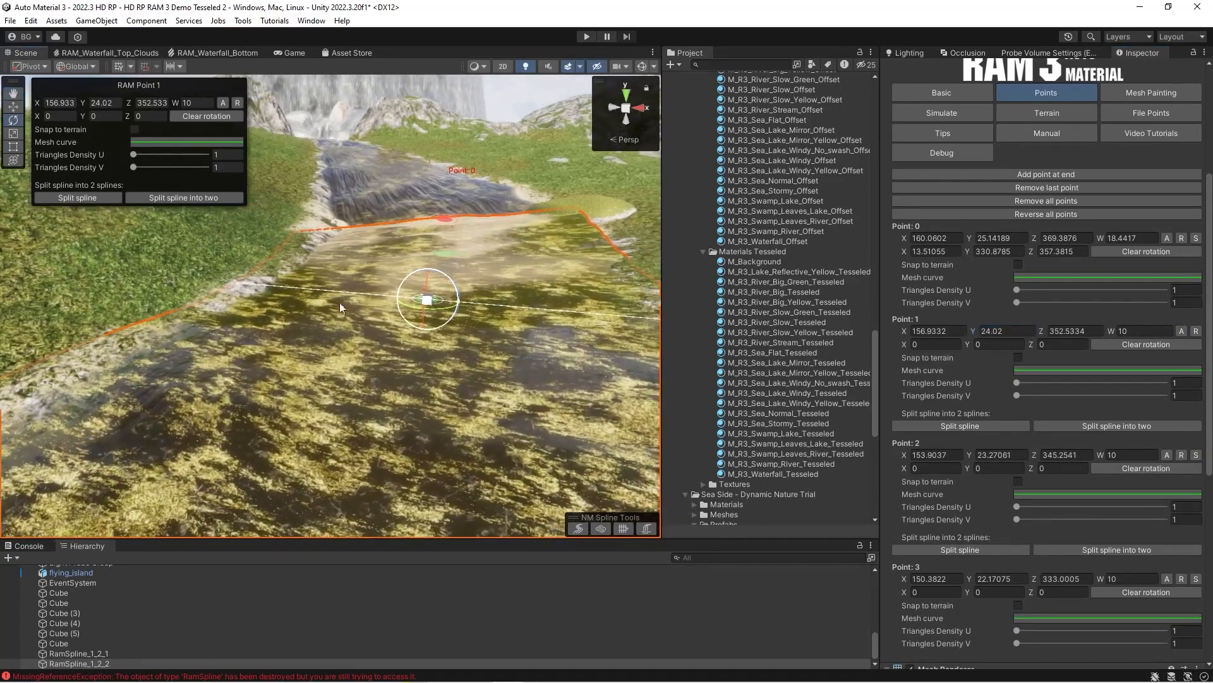
pyautogui.moveTo(455, 281); pyautogui.dragTo(454, 276)
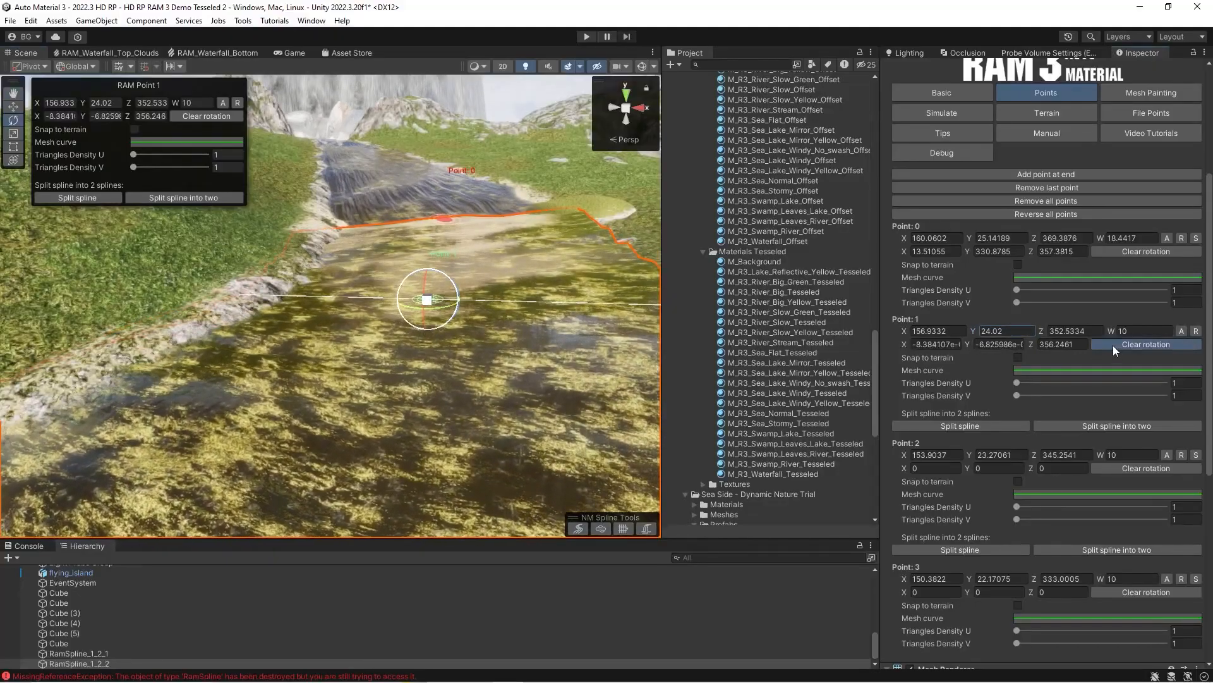
pyautogui.click(1113, 345)
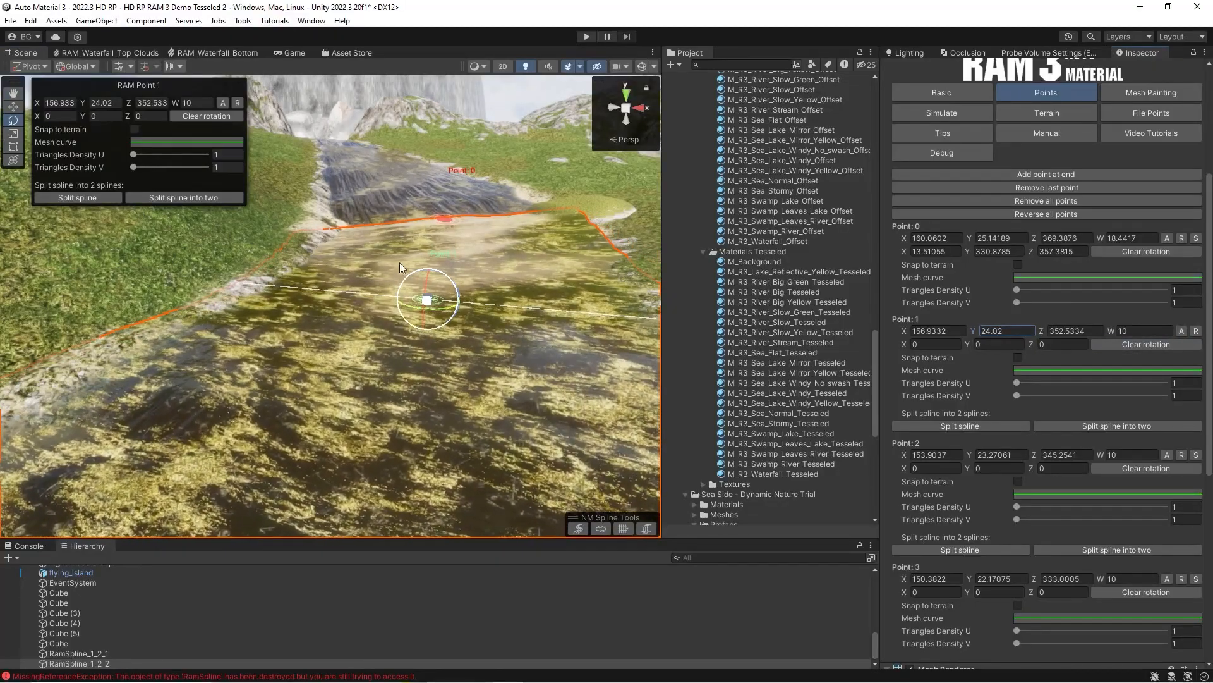
pyautogui.moveTo(320, 308)
pyautogui.mouseDown(button='right')
pyautogui.moveTo(304, 317)
pyautogui.moveTo(318, 320)
pyautogui.mouseUp(button='right')
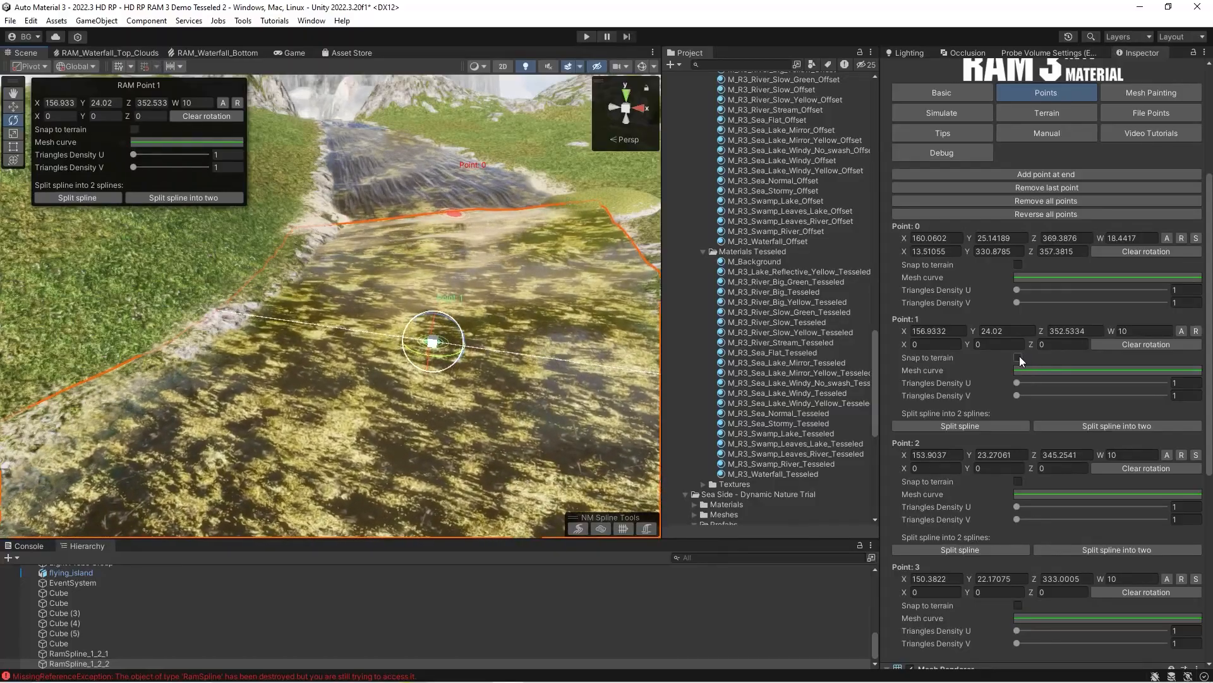
# Try snapping Point 1 to the terrain, inspect the mesh around it, and turn the snapping off.
pyautogui.click(1018, 358)
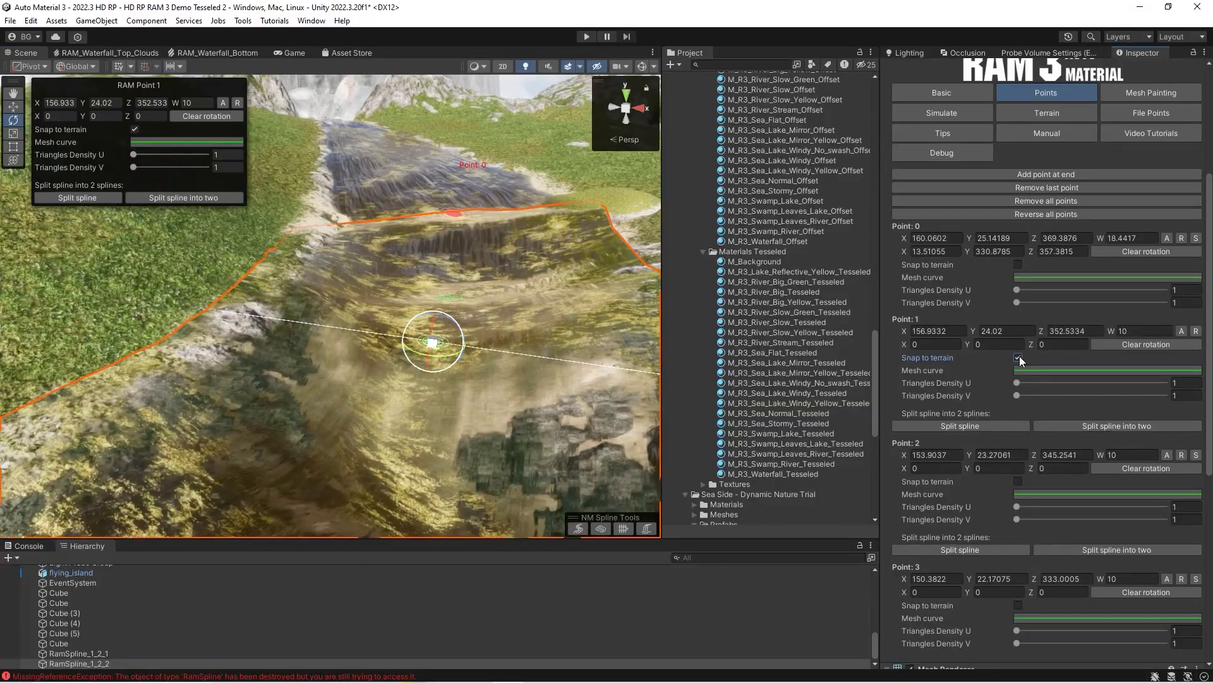
pyautogui.moveTo(303, 332)
pyautogui.mouseDown(button='right')
pyautogui.moveTo(167, 339)
pyautogui.moveTo(291, 340)
pyautogui.mouseUp(button='right')
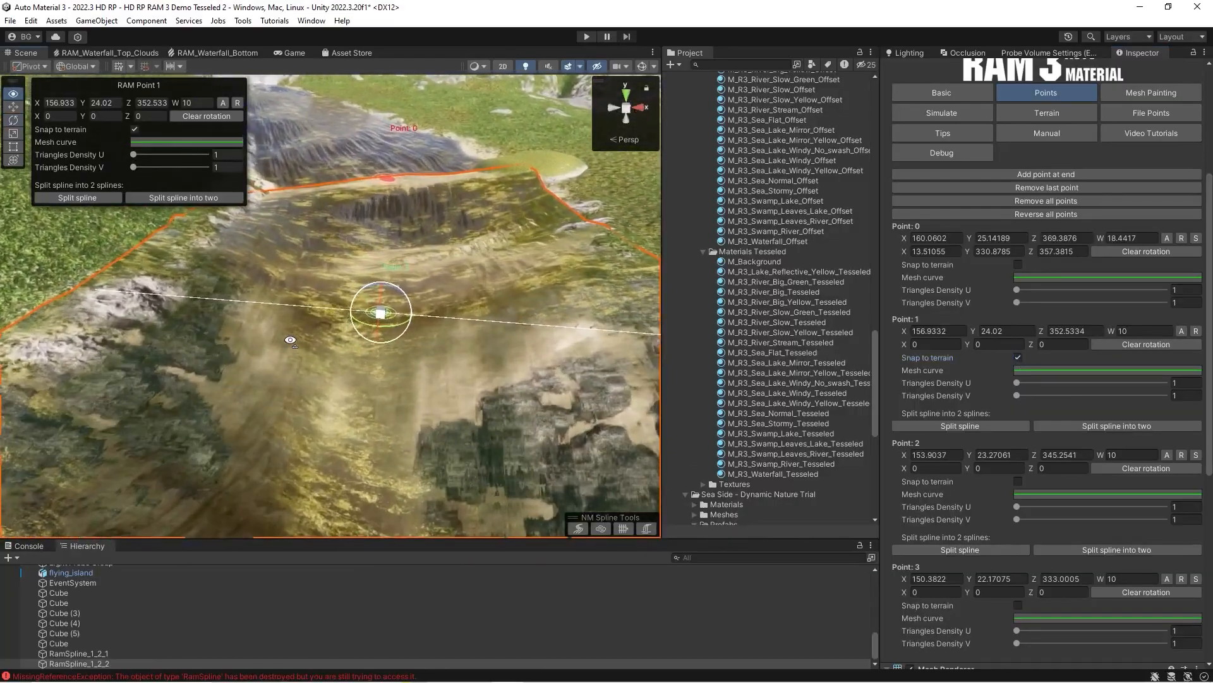
pyautogui.keyDown('alt'); pyautogui.moveTo(405, 333); pyautogui.dragTo(422, 335); pyautogui.keyUp('alt')
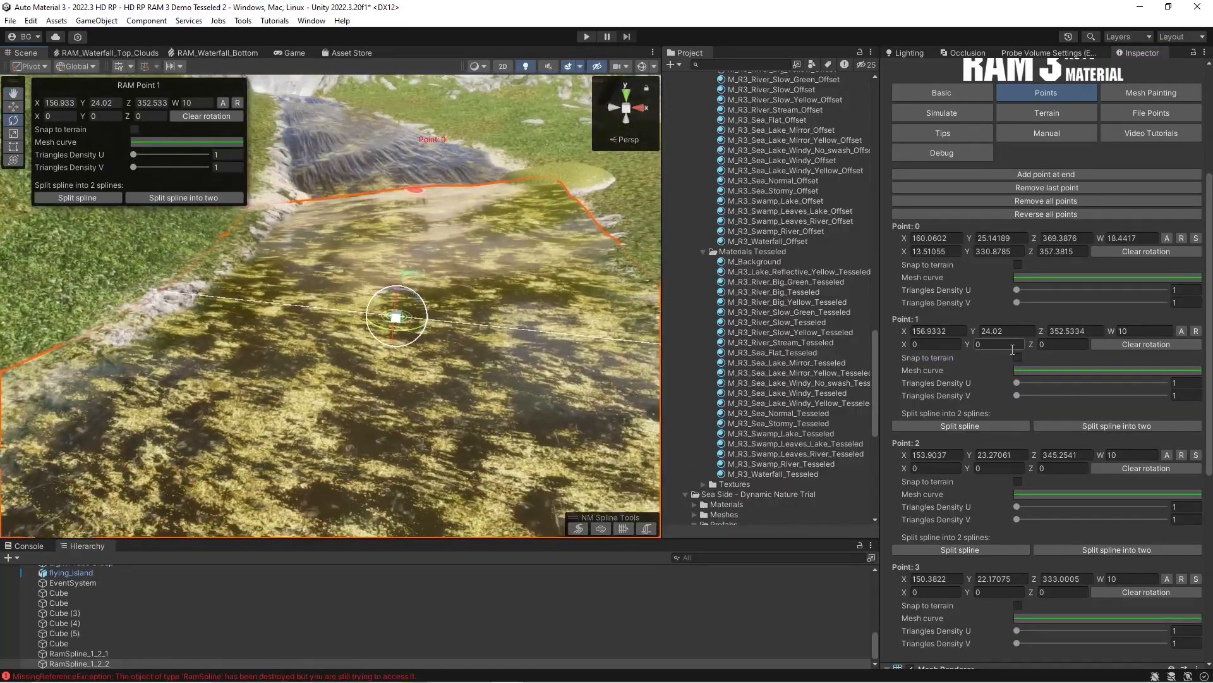
# Apply the first and then the second wavy preset to Point 1's mesh curve, inspecting the river surface.
pyautogui.click(1034, 370)
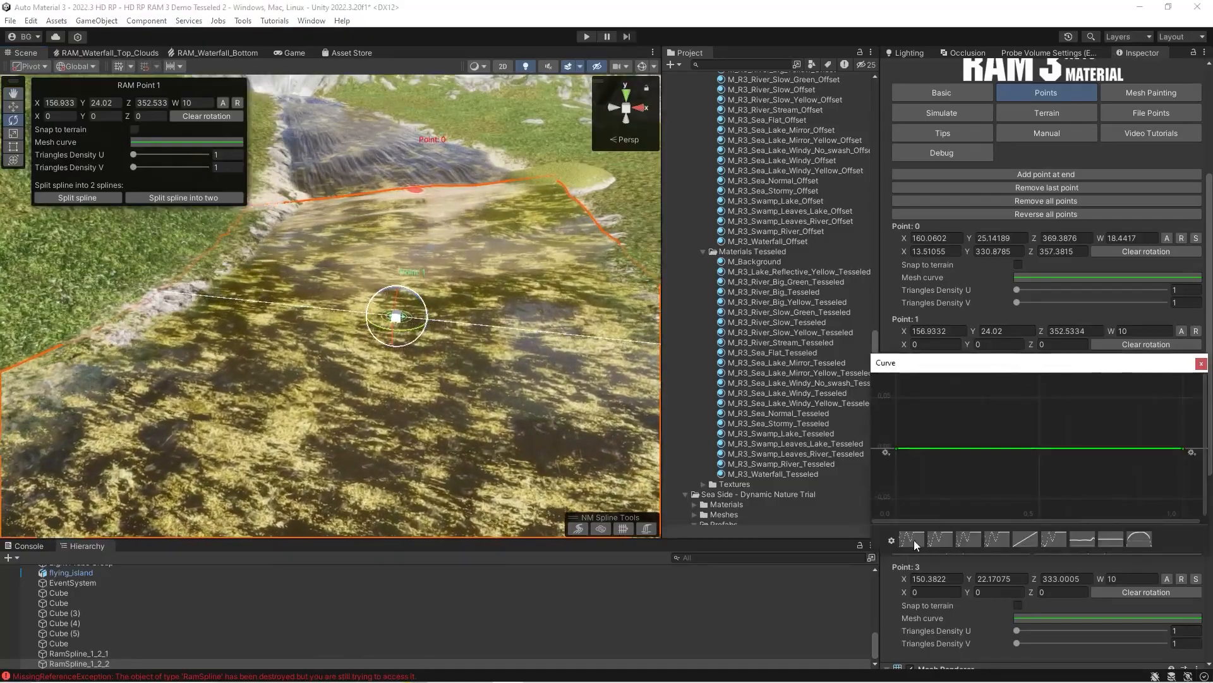
pyautogui.click(908, 540)
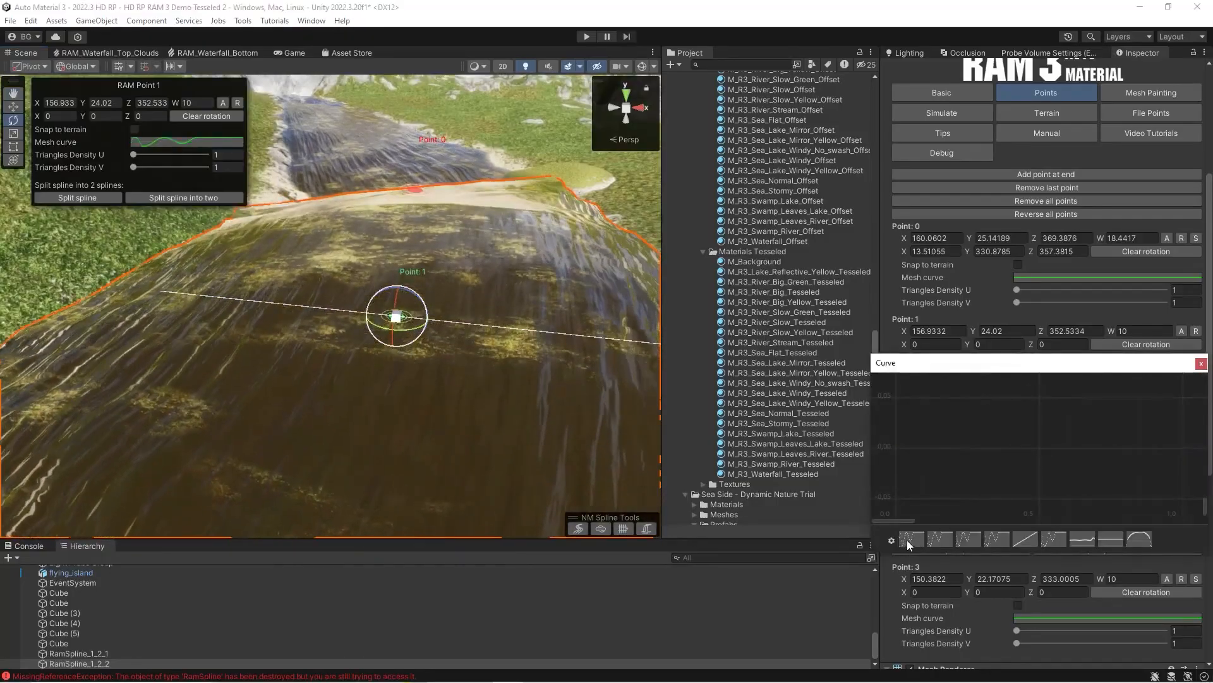
pyautogui.keyDown('alt'); pyautogui.moveTo(379, 326); pyautogui.dragTo(556, 323); pyautogui.keyUp('alt')
pyautogui.click(1041, 370)
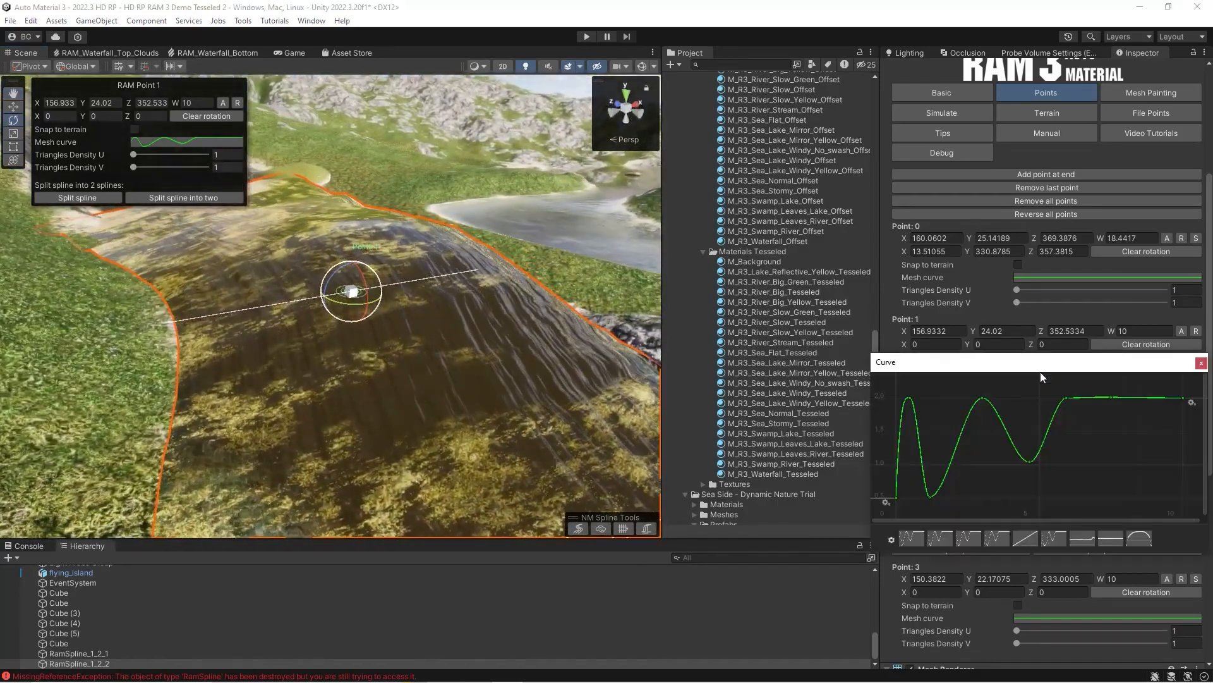
pyautogui.click(937, 539)
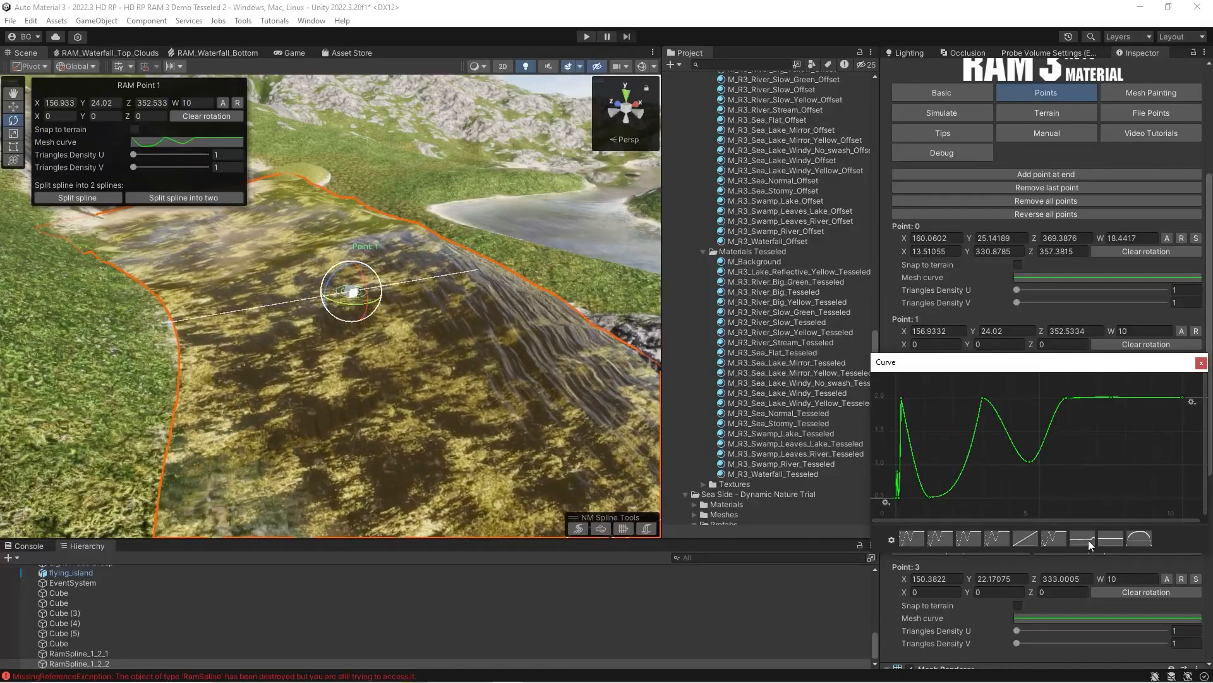
pyautogui.keyDown('alt'); pyautogui.moveTo(431, 320); pyautogui.dragTo(376, 294); pyautogui.keyUp('alt')
# Set Point 1's Triangles Density U to 2 and Triangles Density V to 4.
pyautogui.scroll(5, 917, 250)
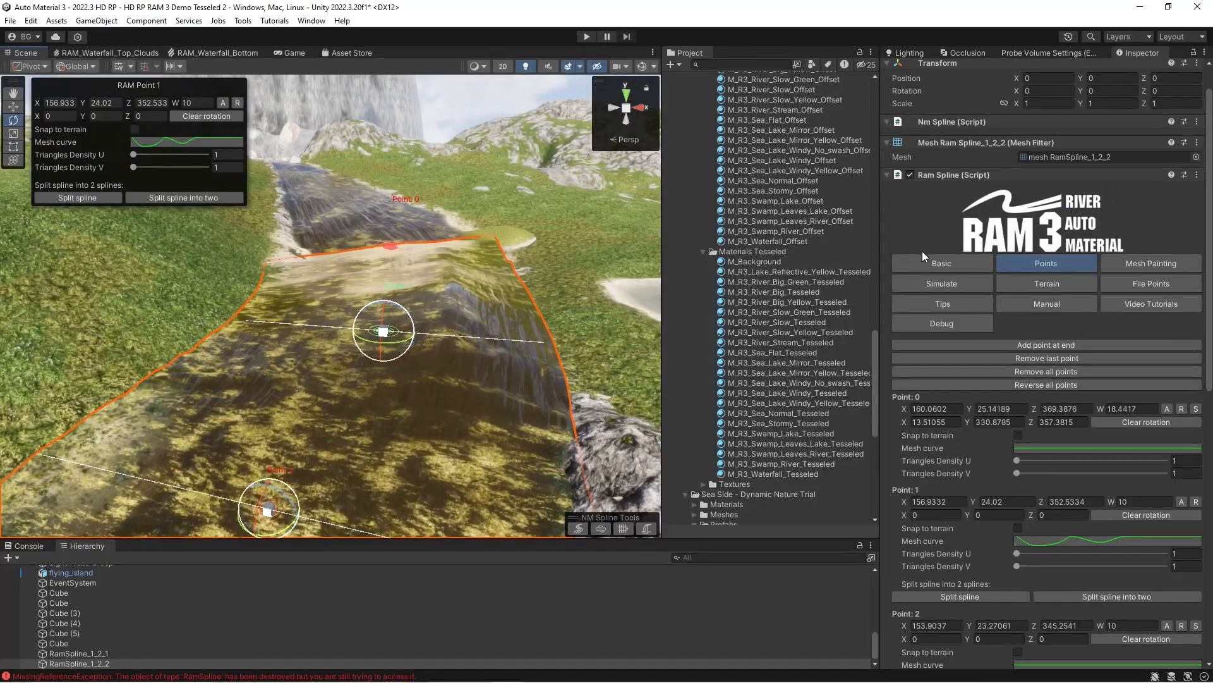
pyautogui.scroll(-8, 1043, 455)
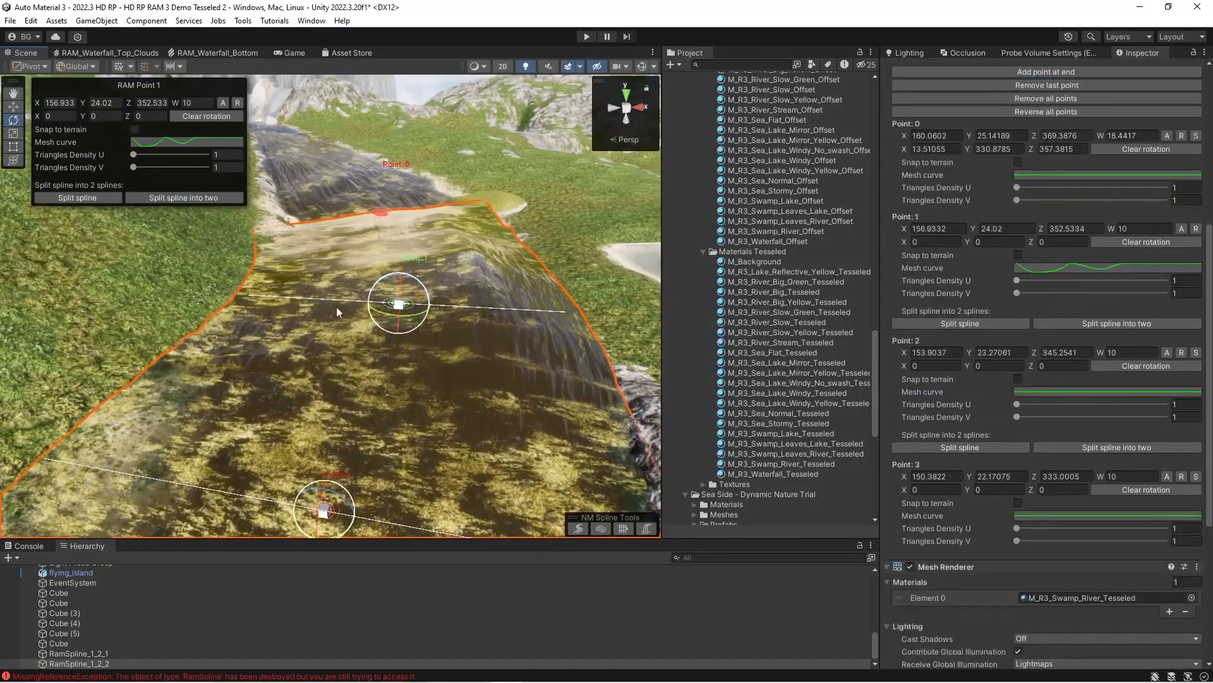
pyautogui.press('d')
pyautogui.moveTo(538, 327); pyautogui.dragTo(420, 335, button='right')
pyautogui.press('w')
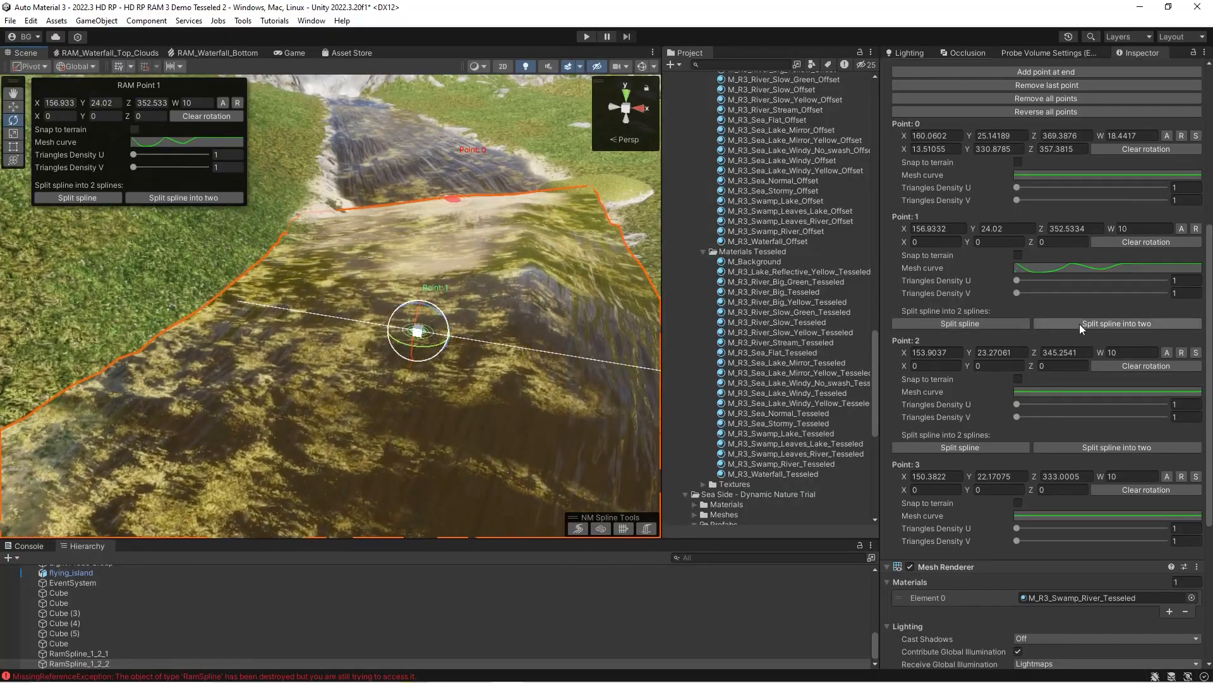
pyautogui.moveTo(413, 330); pyautogui.dragTo(445, 327, button='right')
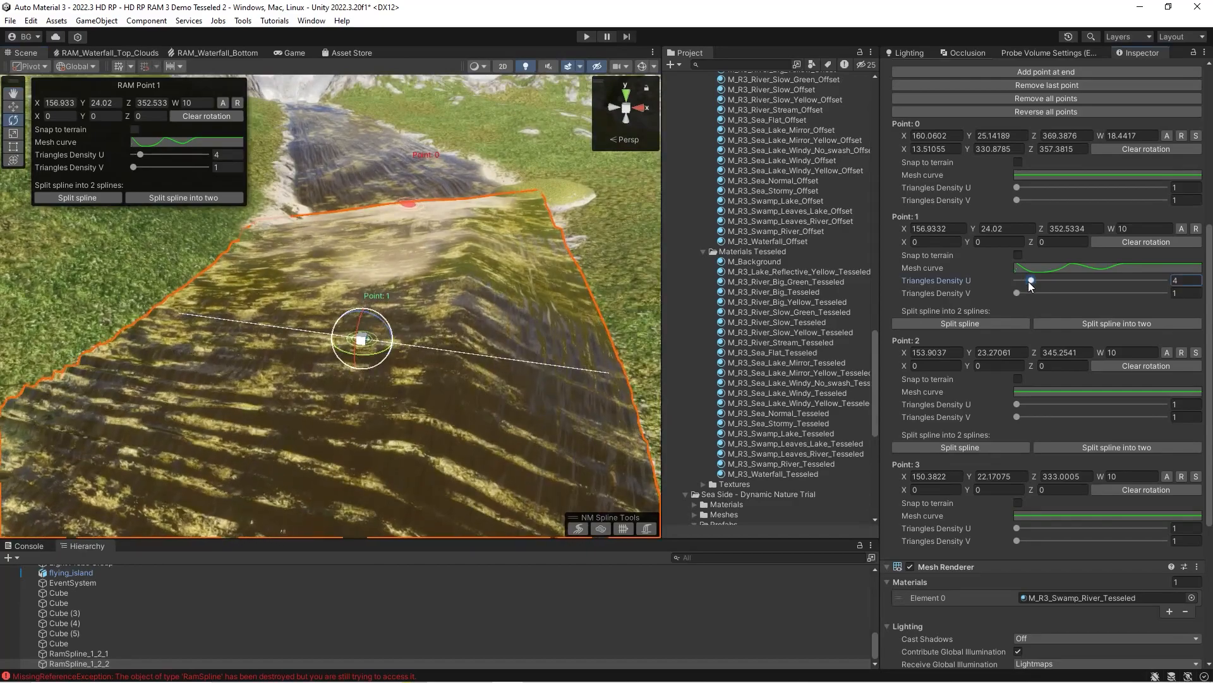
pyautogui.moveTo(1018, 293); pyautogui.dragTo(1027, 296)
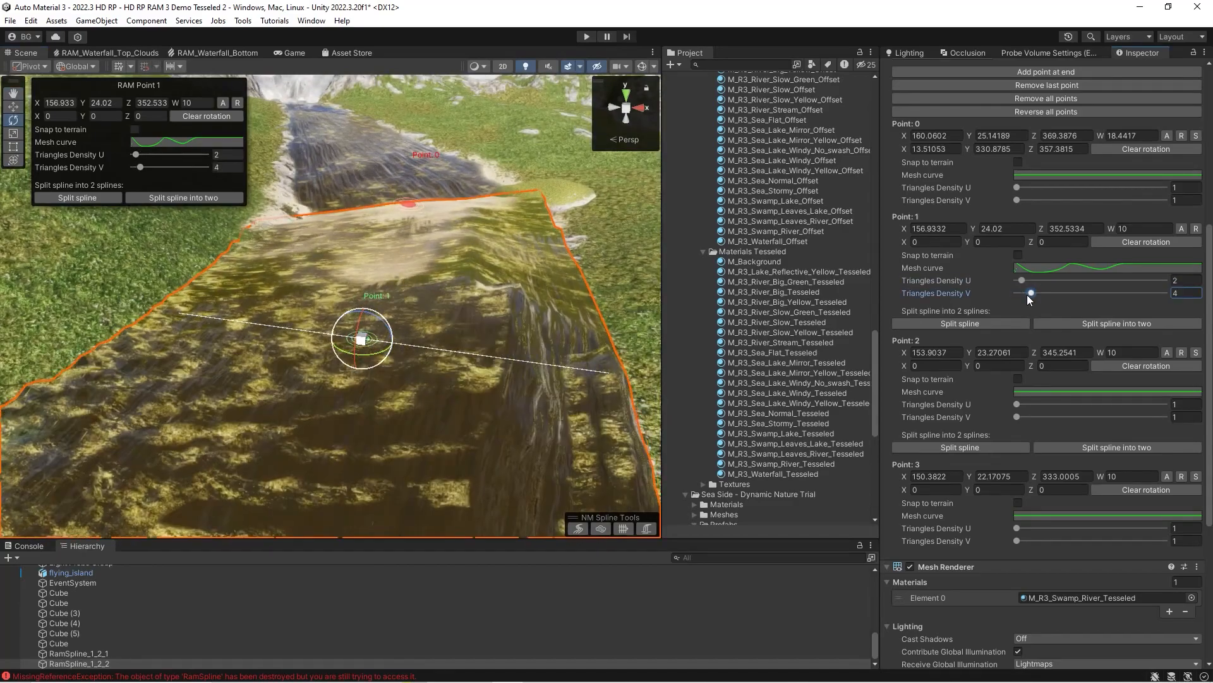
pyautogui.moveTo(247, 357); pyautogui.dragTo(252, 308, button='right')
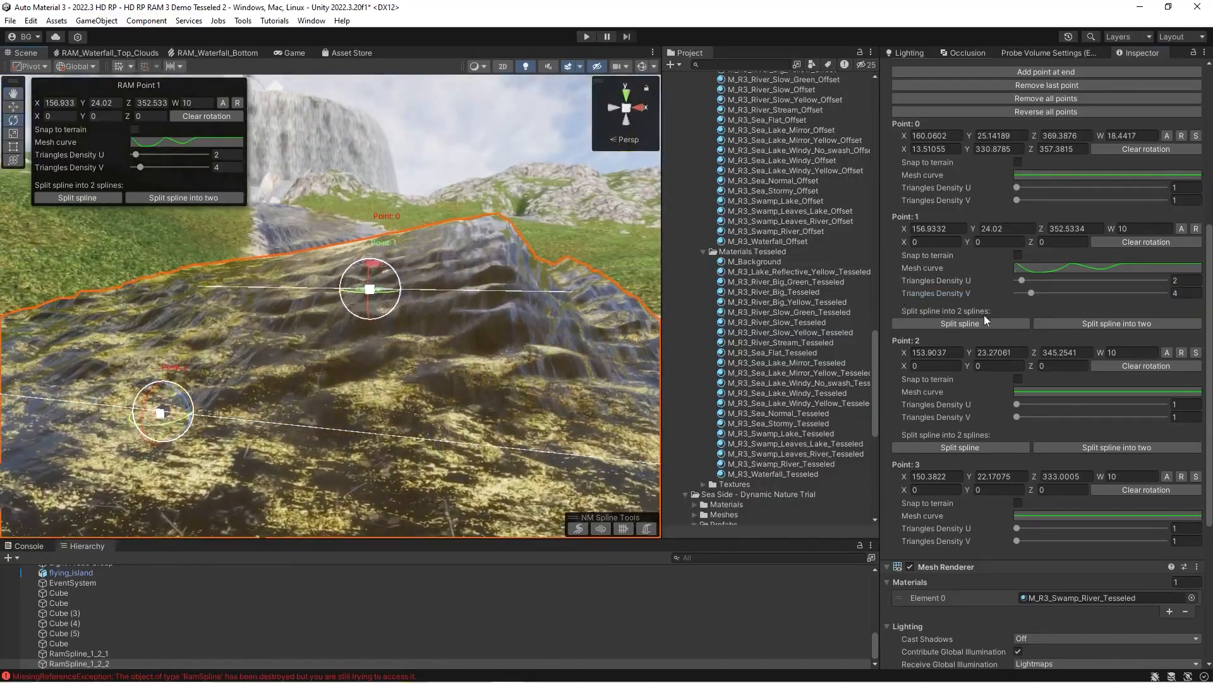
pyautogui.moveTo(1029, 291)
pyautogui.mouseDown()
pyautogui.moveTo(1044, 291)
pyautogui.moveTo(1018, 297)
pyautogui.moveTo(1040, 275)
pyautogui.moveTo(1024, 285)
pyautogui.mouseUp()
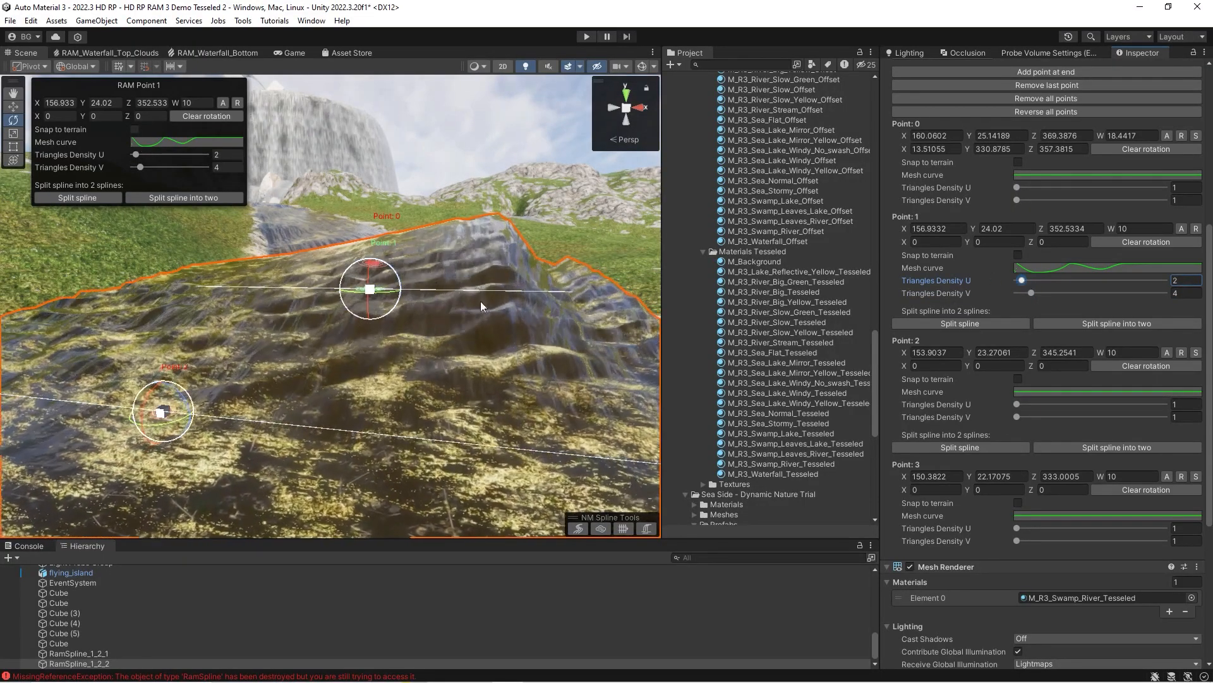
# Turn off the vertex noise in RamSpline_1_2_2's Vertex Height settings and return to its point settings.
pyautogui.scroll(8, 1036, 253)
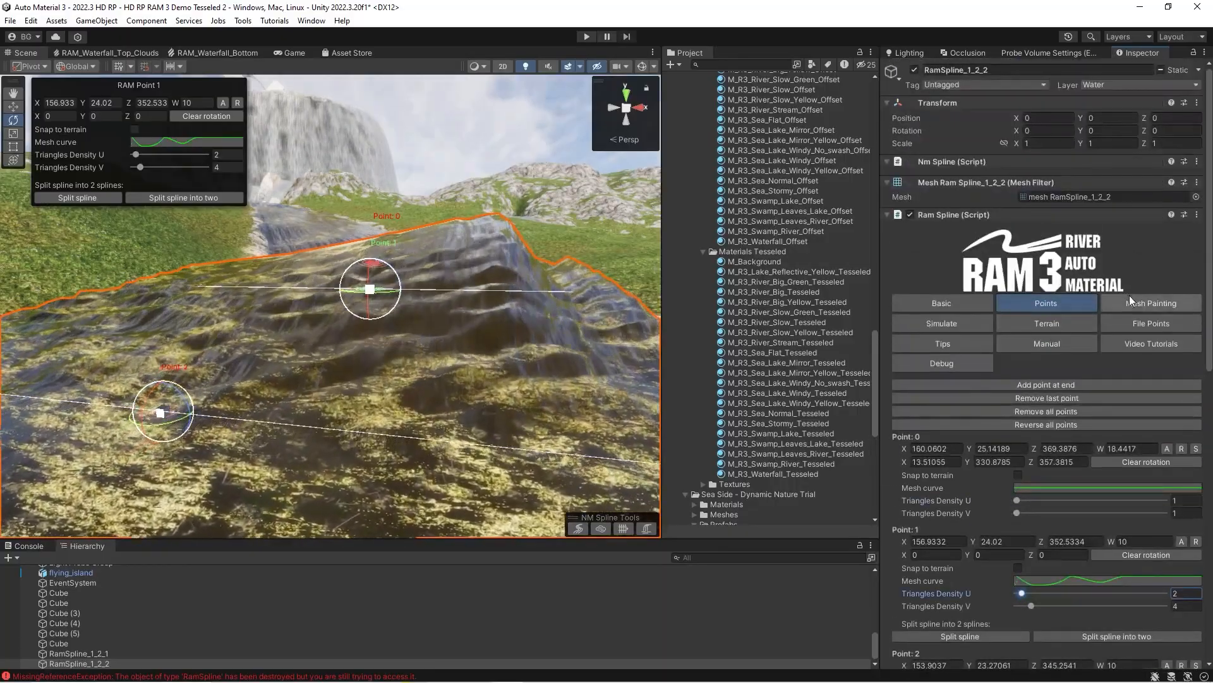
pyautogui.click(1135, 304)
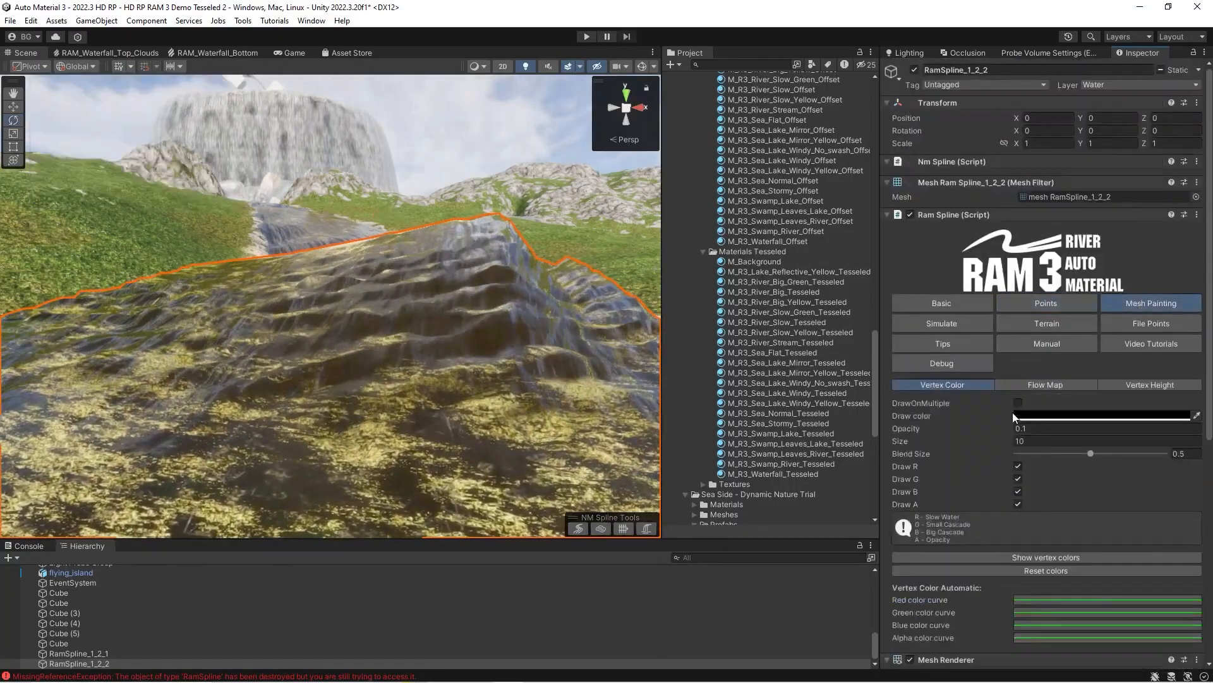
pyautogui.click(1155, 384)
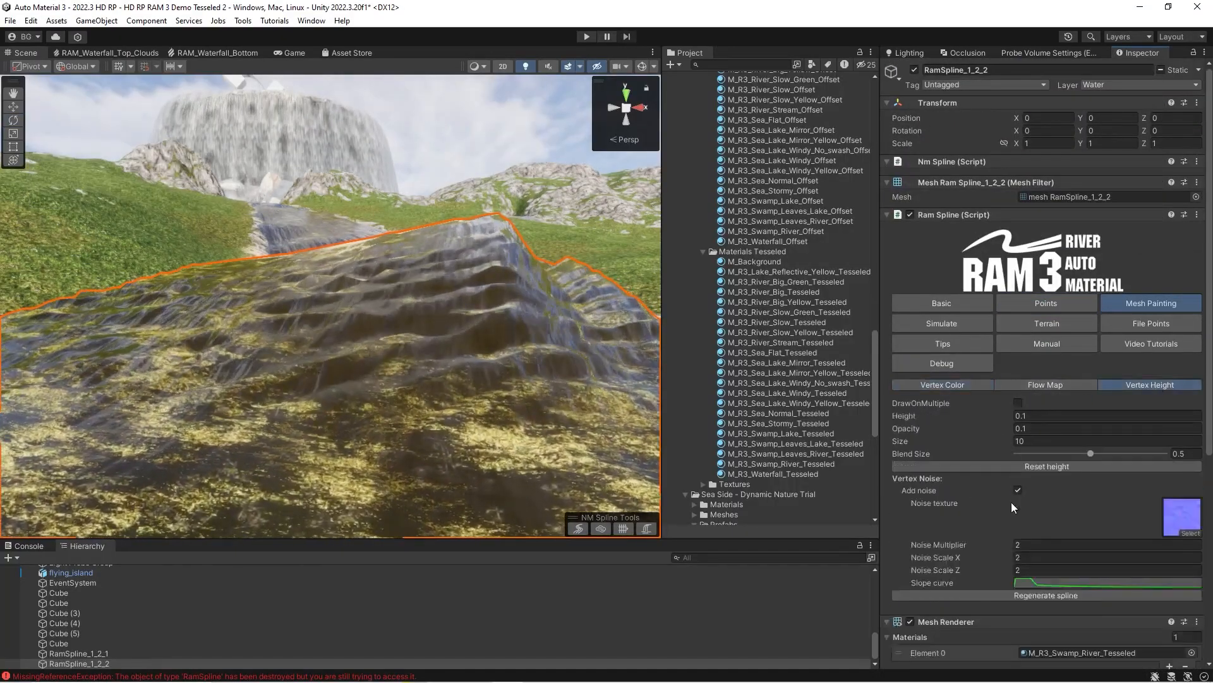
pyautogui.click(1019, 304)
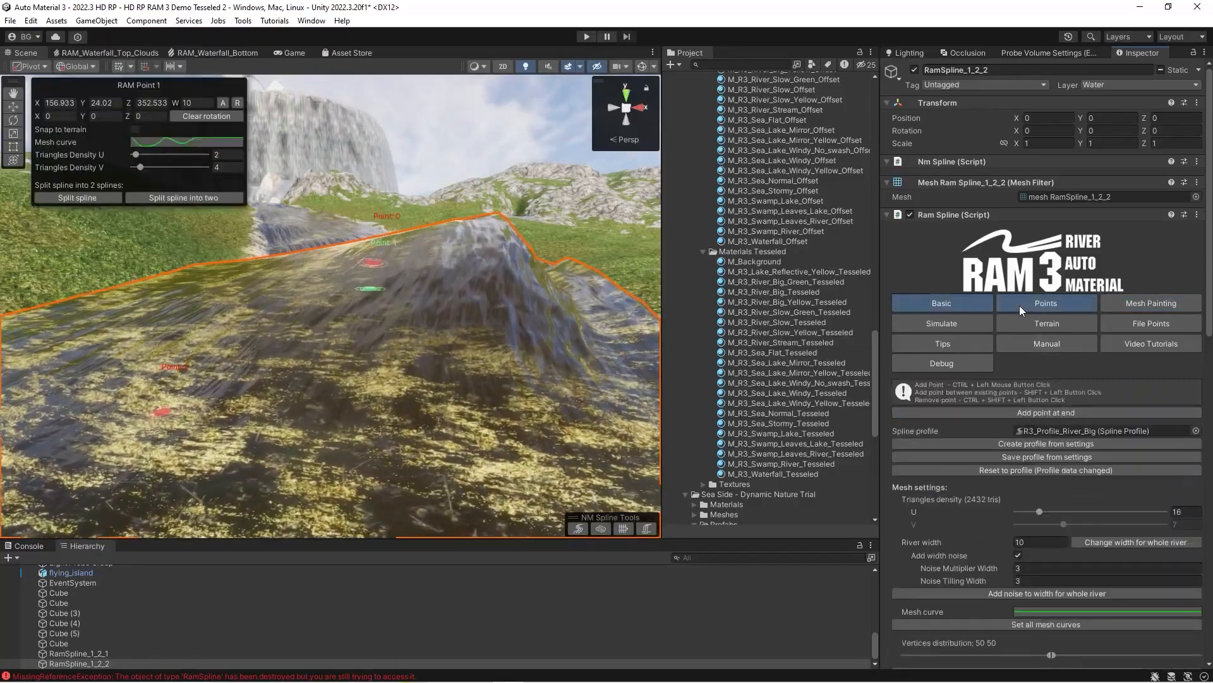
# Raise Point 1's Triangles Density V to 8 and inspect the mesh.
pyautogui.scroll(-2, 1069, 491)
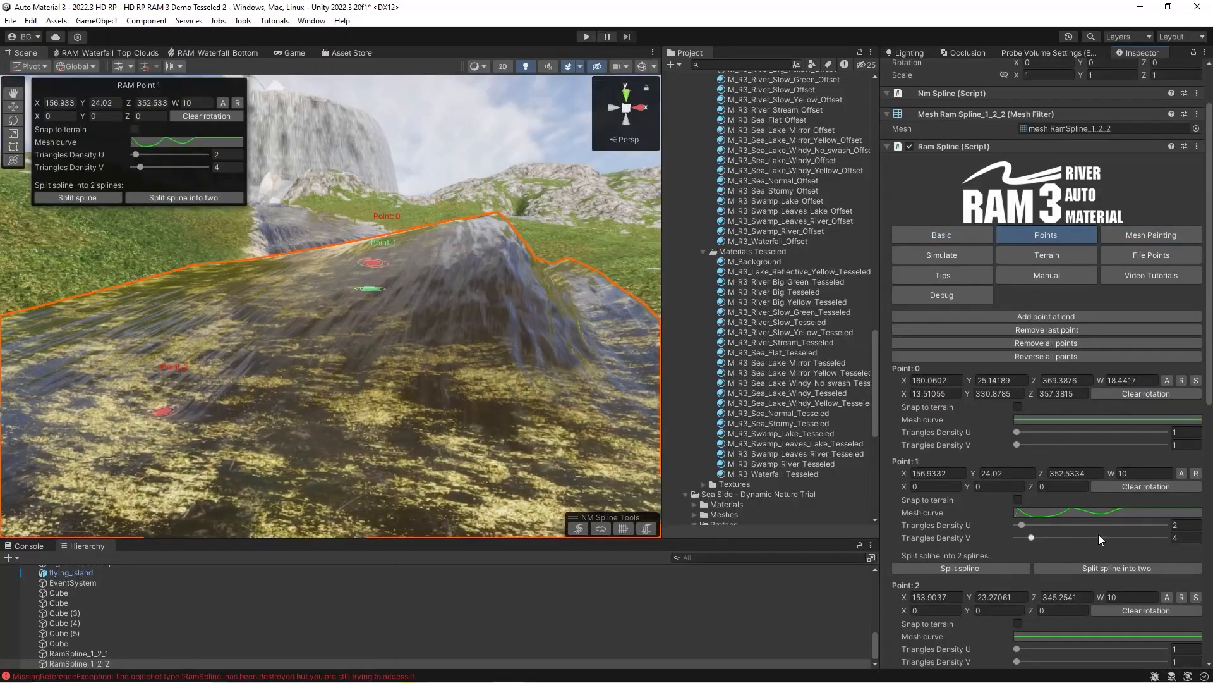
pyautogui.moveTo(1032, 539); pyautogui.dragTo(1042, 537)
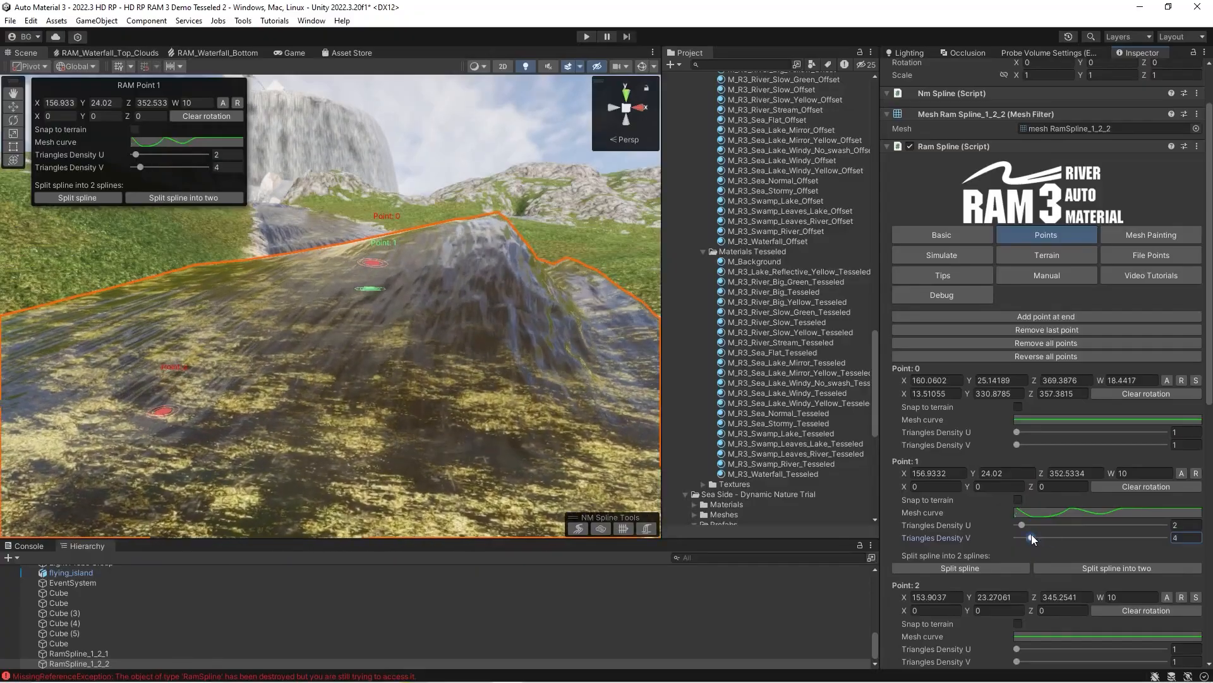
pyautogui.moveTo(484, 341)
pyautogui.mouseDown(button='right')
pyautogui.moveTo(442, 310)
pyautogui.moveTo(468, 324)
pyautogui.mouseUp(button='right')
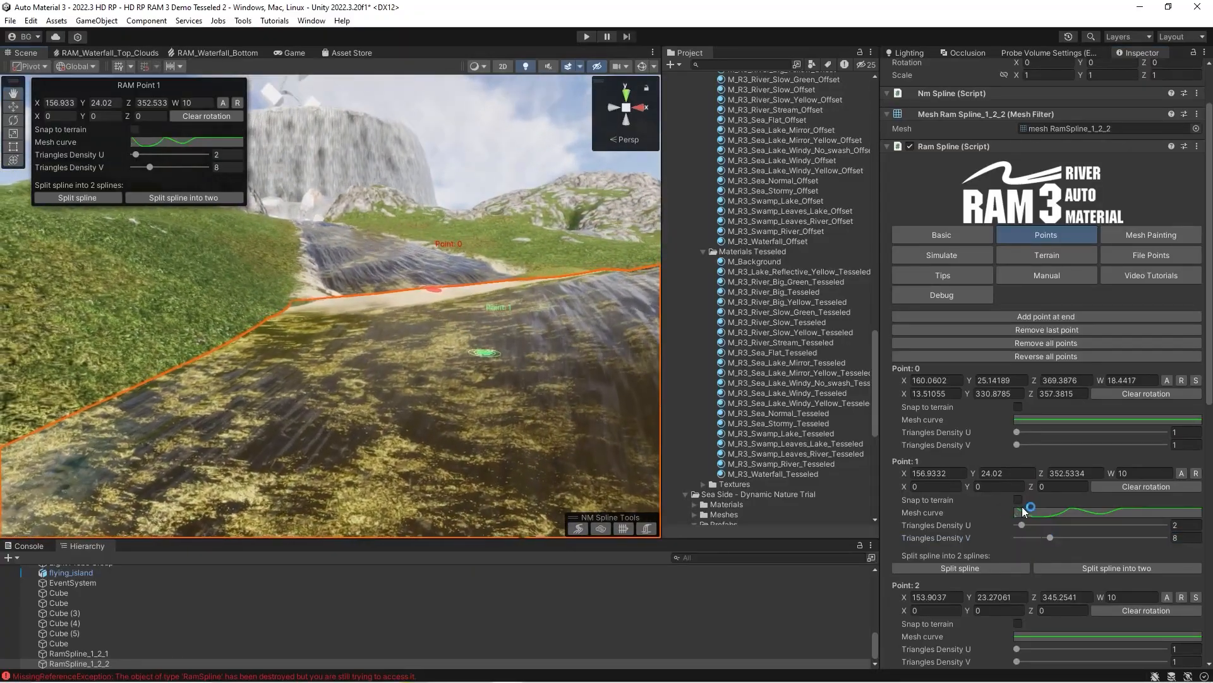
# Reshape Point 1's mesh curve by moving keys in the curve editor, and inspect the resulting river cross-section.
pyautogui.click(1022, 511)
pyautogui.moveTo(988, 596); pyautogui.dragTo(988, 574)
pyautogui.moveTo(901, 523)
pyautogui.mouseDown()
pyautogui.moveTo(903, 598)
pyautogui.moveTo(906, 534)
pyautogui.mouseUp()
pyautogui.click(1202, 488)
pyautogui.moveTo(393, 378)
pyautogui.mouseDown(button='right')
pyautogui.moveTo(433, 373)
pyautogui.moveTo(389, 373)
pyautogui.mouseUp(button='right')
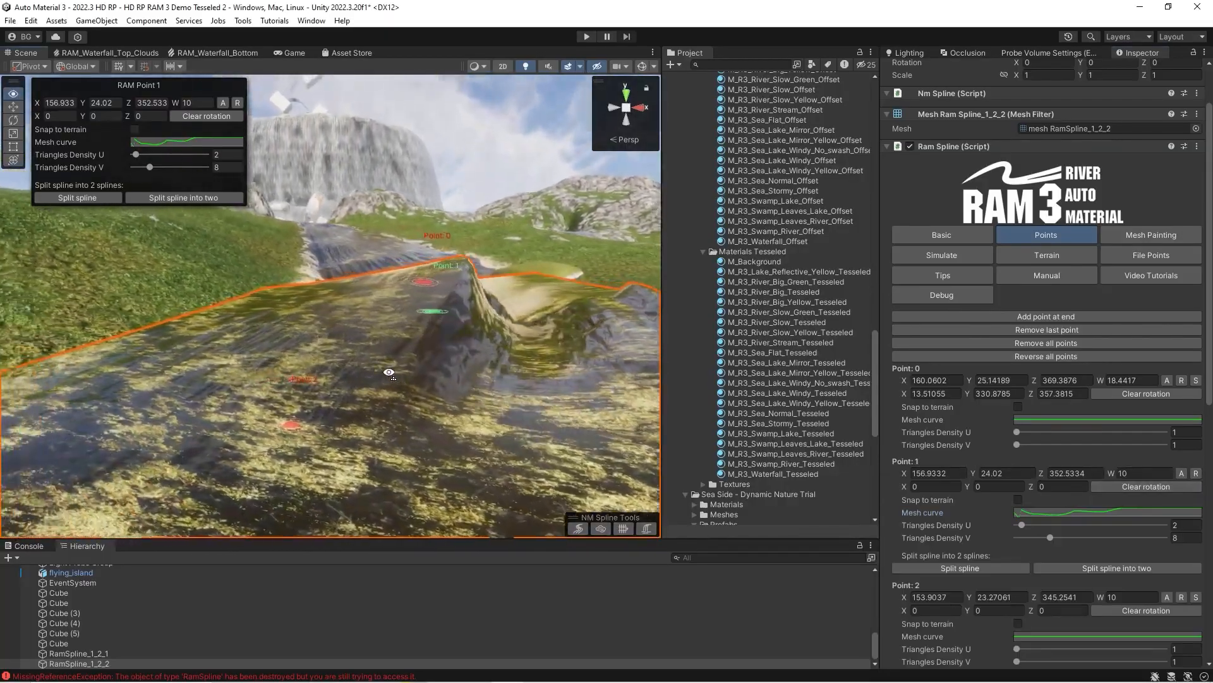
# Review the remaining point settings and open the Vertex Color mesh painting settings of RamSpline.
pyautogui.scroll(-10, 1003, 454)
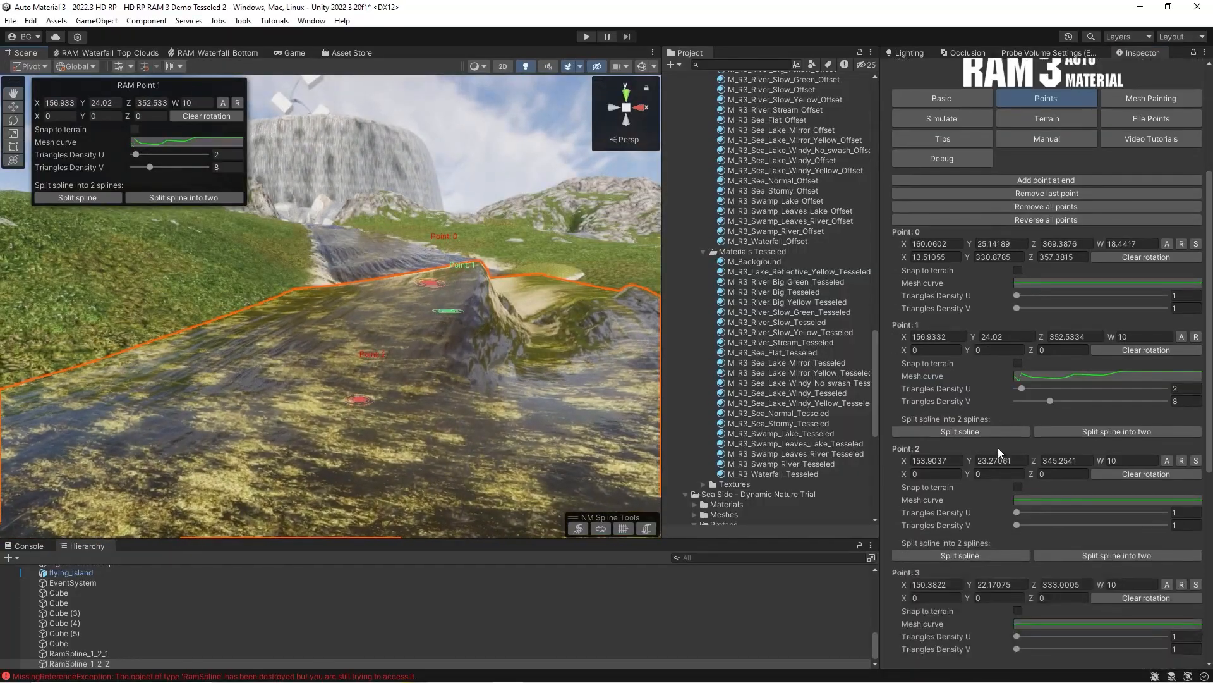
pyautogui.scroll(10, 1034, 303)
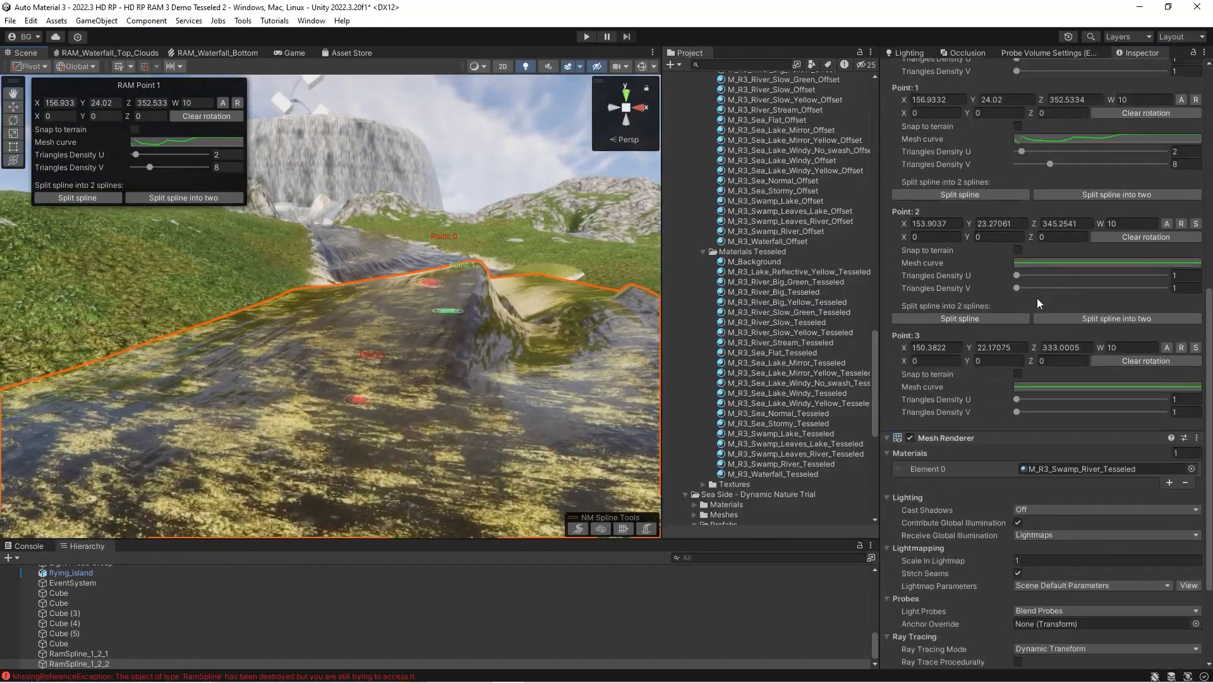
pyautogui.moveTo(423, 329)
pyautogui.mouseDown(button='right')
pyautogui.moveTo(427, 347)
pyautogui.moveTo(432, 330)
pyautogui.mouseUp(button='right')
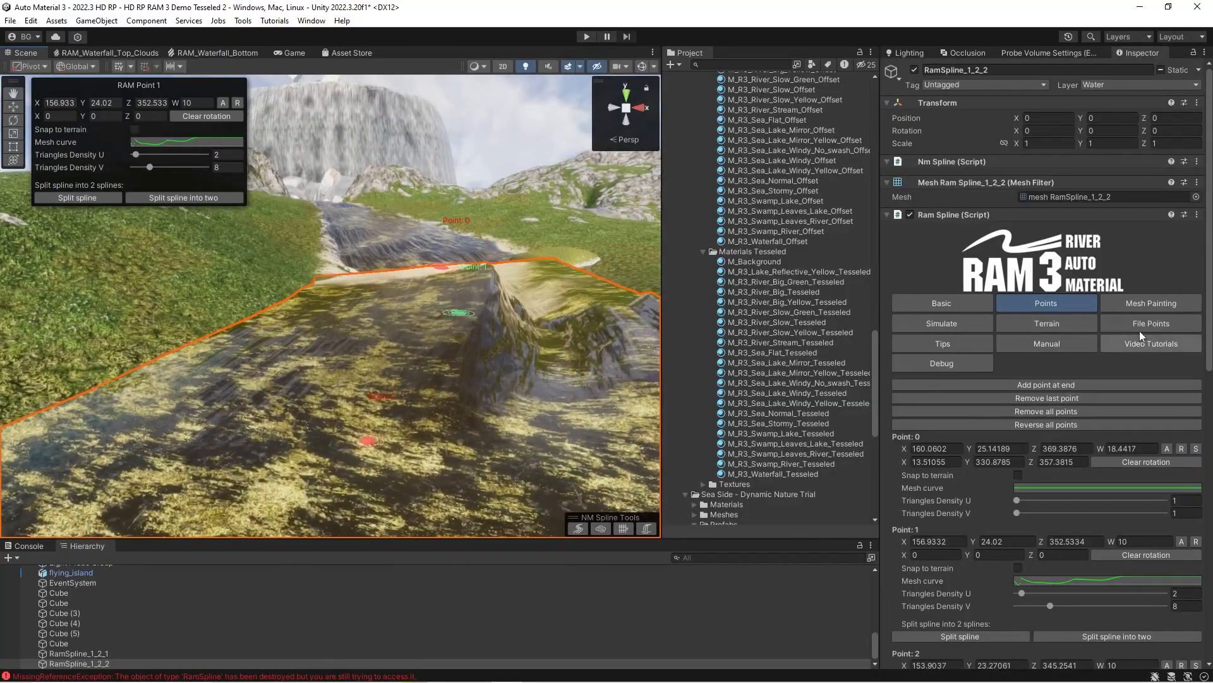
pyautogui.click(1132, 305)
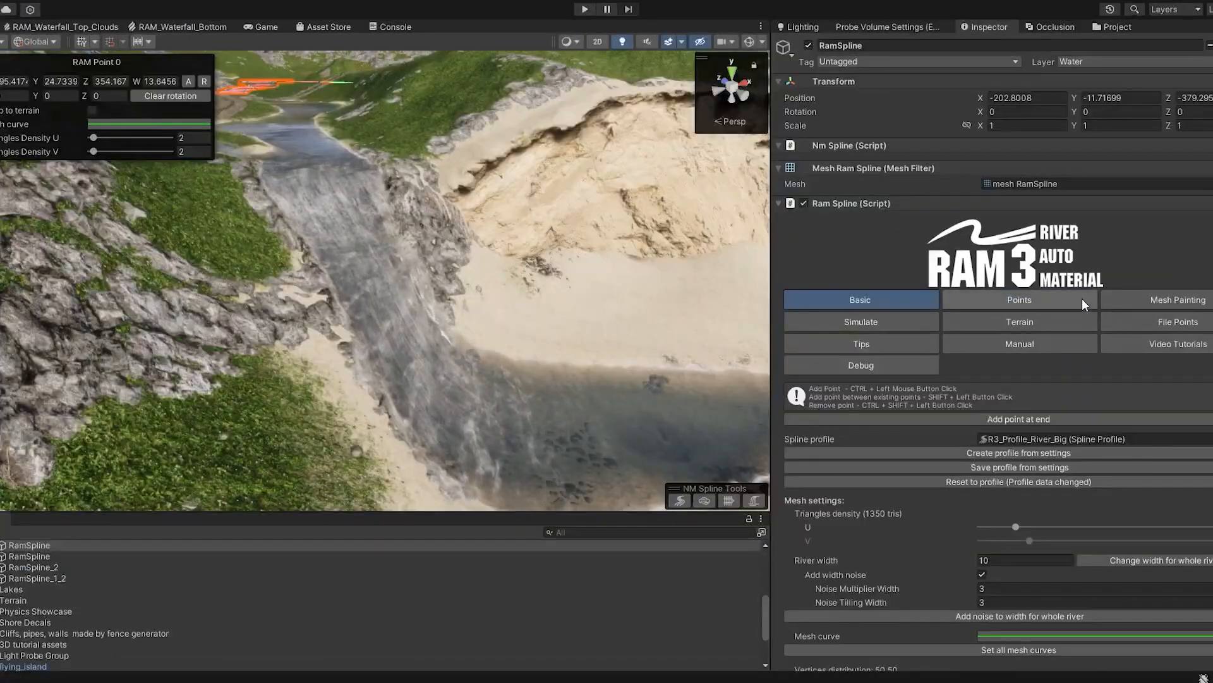
pyautogui.click(1136, 306)
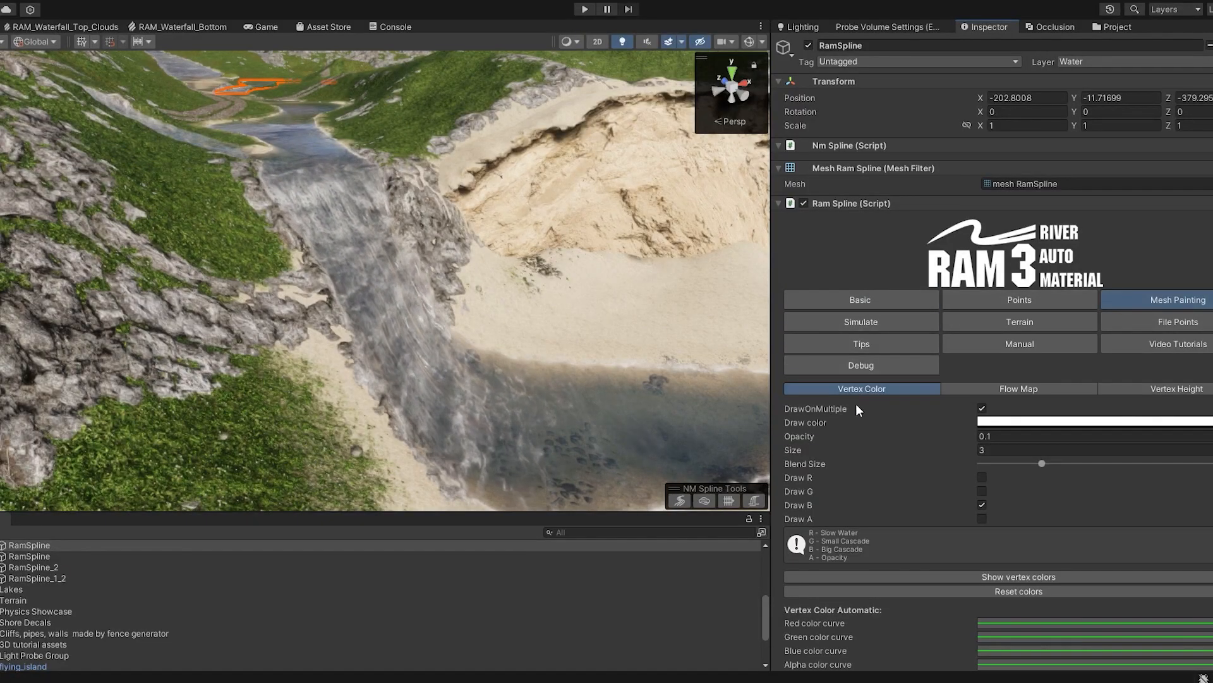
# Paint the Small Cascade vertex color on the river bend below the waterfall, with Draw G enabled and Draw B disabled.
pyautogui.moveTo(256, 251); pyautogui.dragTo(268, 273, button='right')
pyautogui.moveTo(361, 302); pyautogui.dragTo(244, 146, button='right')
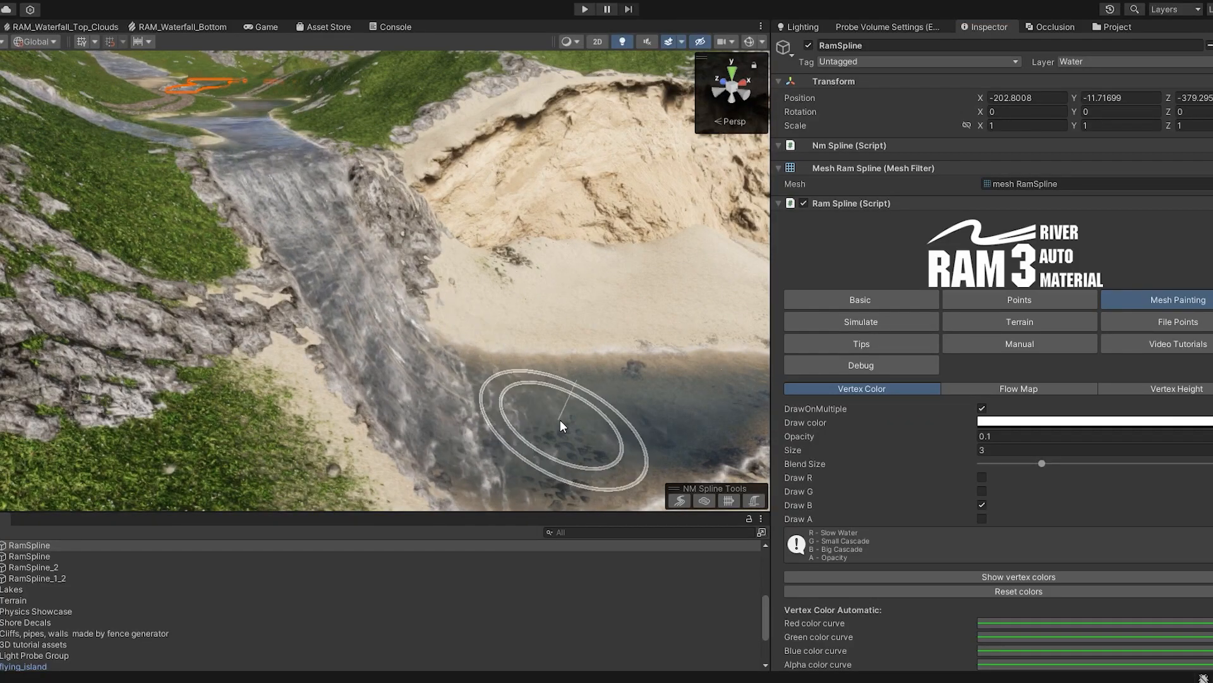
pyautogui.moveTo(474, 352)
pyautogui.mouseDown(button='right')
pyautogui.moveTo(347, 285)
pyautogui.moveTo(318, 306)
pyautogui.moveTo(404, 271)
pyautogui.moveTo(323, 247)
pyautogui.moveTo(285, 202)
pyautogui.mouseUp(button='right')
pyautogui.press('w')
pyautogui.moveTo(453, 360)
pyautogui.mouseDown(button='right')
pyautogui.moveTo(454, 375)
pyautogui.moveTo(431, 339)
pyautogui.mouseUp(button='right')
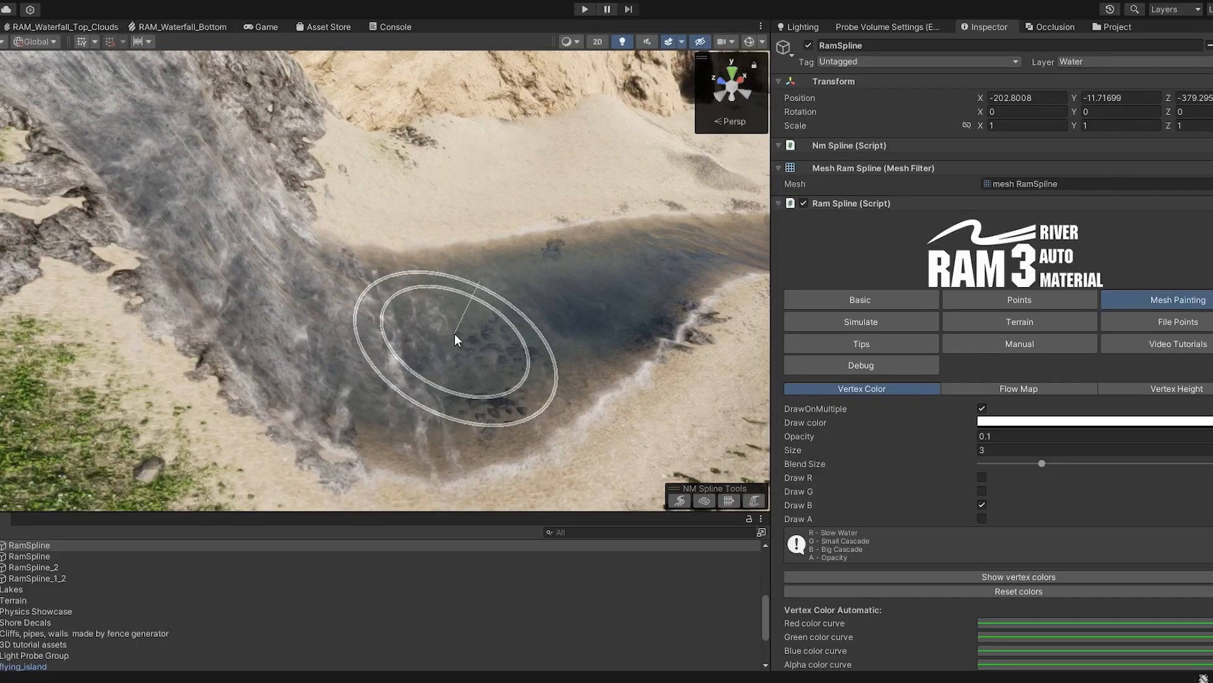
pyautogui.click(983, 493)
pyautogui.click(983, 504)
pyautogui.moveTo(369, 346); pyautogui.dragTo(408, 348, button='right')
pyautogui.moveTo(408, 348)
pyautogui.mouseDown()
pyautogui.moveTo(490, 298)
pyautogui.moveTo(548, 318)
pyautogui.moveTo(433, 288)
pyautogui.mouseUp()
# Paint the Big Cascade vertex color over the river bend, with Draw B enabled and Draw G disabled.
pyautogui.click(982, 491)
pyautogui.click(983, 505)
pyautogui.moveTo(578, 355)
pyautogui.mouseDown()
pyautogui.moveTo(475, 324)
pyautogui.moveTo(446, 350)
pyautogui.moveTo(369, 346)
pyautogui.moveTo(401, 369)
pyautogui.moveTo(555, 275)
pyautogui.mouseUp()
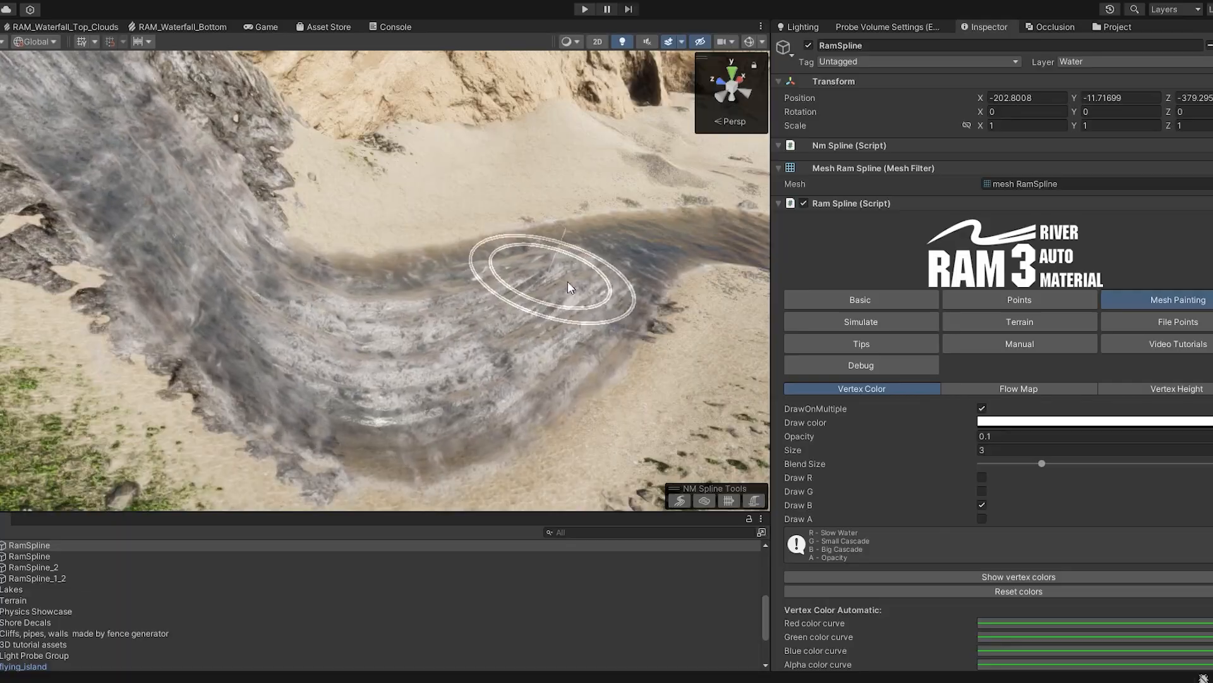
# Paint the Slow Water vertex color over the river bend, with Draw R enabled and Draw B disabled.
pyautogui.click(983, 504)
pyautogui.click(982, 478)
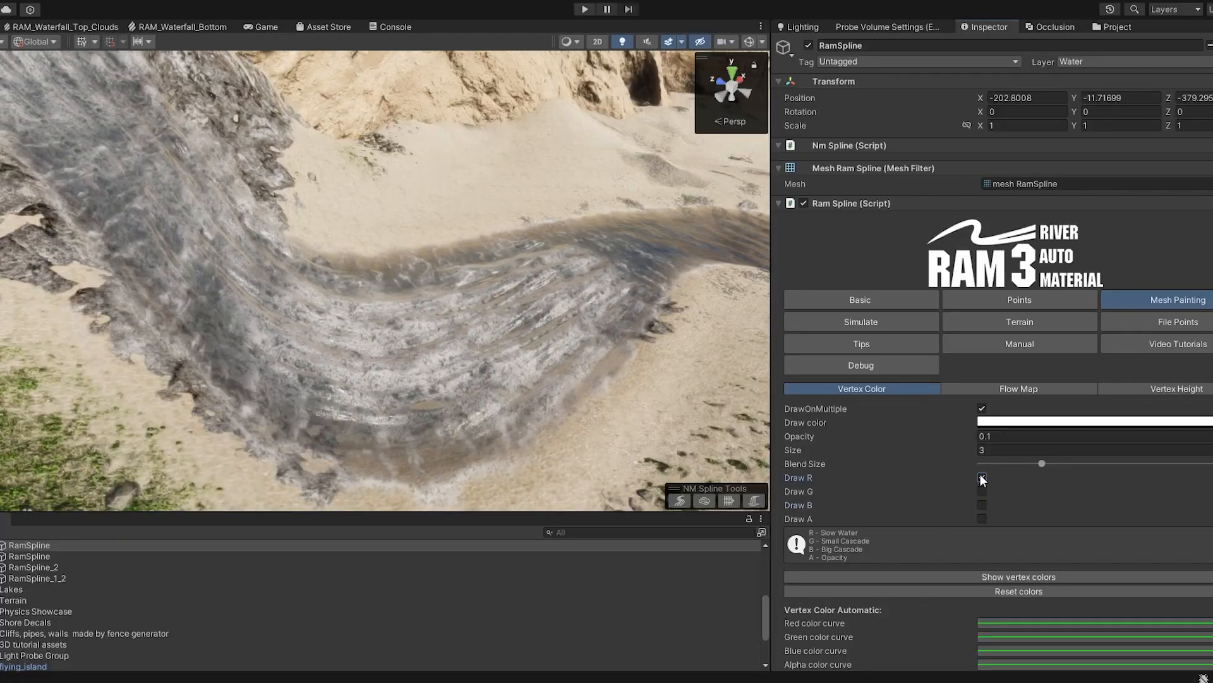
pyautogui.moveTo(454, 346)
pyautogui.mouseDown()
pyautogui.moveTo(488, 388)
pyautogui.moveTo(510, 378)
pyautogui.moveTo(480, 405)
pyautogui.moveTo(196, 133)
pyautogui.moveTo(319, 369)
pyautogui.moveTo(606, 327)
pyautogui.mouseUp()
# Paint the Opacity vertex color along the river bend, with Draw A enabled and Draw R disabled.
pyautogui.click(983, 517)
pyautogui.click(983, 478)
pyautogui.moveTo(560, 360)
pyautogui.mouseDown(button='right')
pyautogui.moveTo(533, 275)
pyautogui.moveTo(458, 344)
pyautogui.moveTo(480, 341)
pyautogui.mouseUp(button='right')
pyautogui.moveTo(601, 396)
pyautogui.mouseDown()
pyautogui.moveTo(582, 310)
pyautogui.moveTo(605, 285)
pyautogui.mouseUp()
pyautogui.moveTo(578, 379)
pyautogui.mouseDown()
pyautogui.moveTo(592, 275)
pyautogui.moveTo(449, 288)
pyautogui.mouseUp()
pyautogui.moveTo(450, 289)
pyautogui.mouseDown(button='right')
pyautogui.moveTo(356, 280)
pyautogui.moveTo(549, 338)
pyautogui.mouseUp(button='right')
pyautogui.moveTo(549, 339); pyautogui.dragTo(522, 369)
pyautogui.moveTo(523, 369)
pyautogui.mouseDown(button='right')
pyautogui.moveTo(392, 316)
pyautogui.moveTo(427, 320)
pyautogui.mouseUp(button='right')
pyautogui.moveTo(427, 321); pyautogui.dragTo(540, 312)
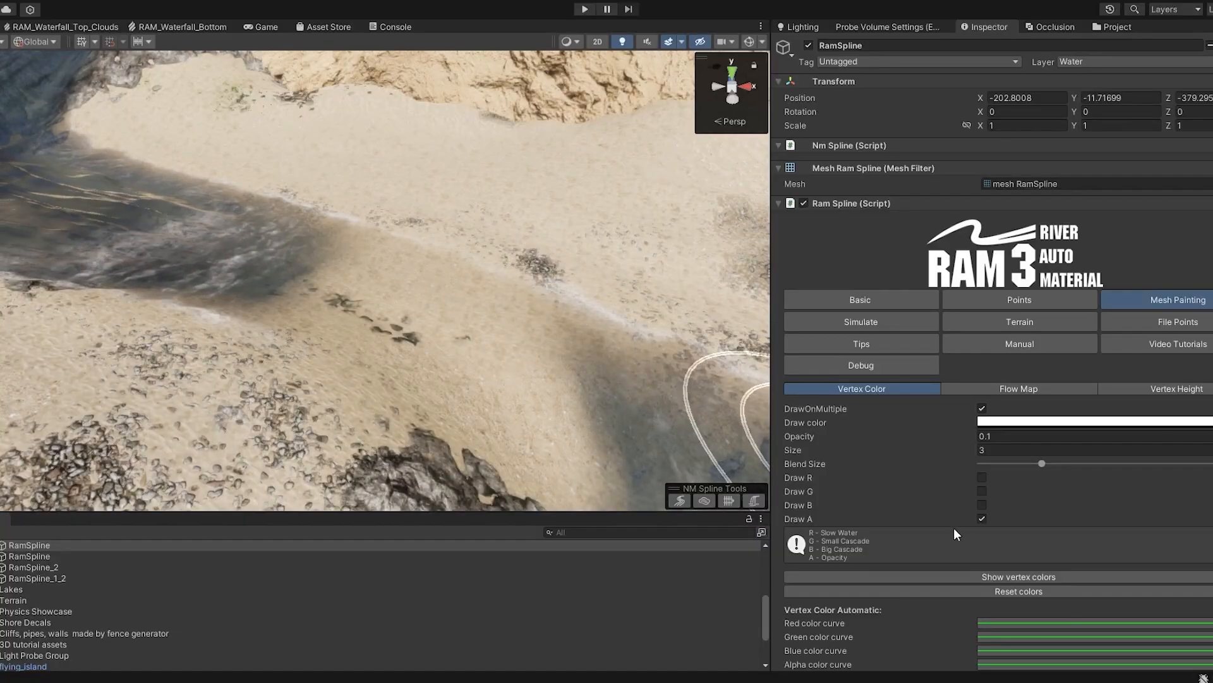
# Paint the Small Cascade vertex color across the connected rivers around the rocky junction, with only Draw G enabled and DrawOnMultiple on.
pyautogui.click(982, 519)
pyautogui.moveTo(436, 316)
pyautogui.mouseDown(button='right')
pyautogui.moveTo(427, 247)
pyautogui.moveTo(447, 223)
pyautogui.moveTo(447, 245)
pyautogui.moveTo(535, 326)
pyautogui.moveTo(495, 347)
pyautogui.moveTo(430, 331)
pyautogui.moveTo(498, 336)
pyautogui.moveTo(543, 404)
pyautogui.mouseUp(button='right')
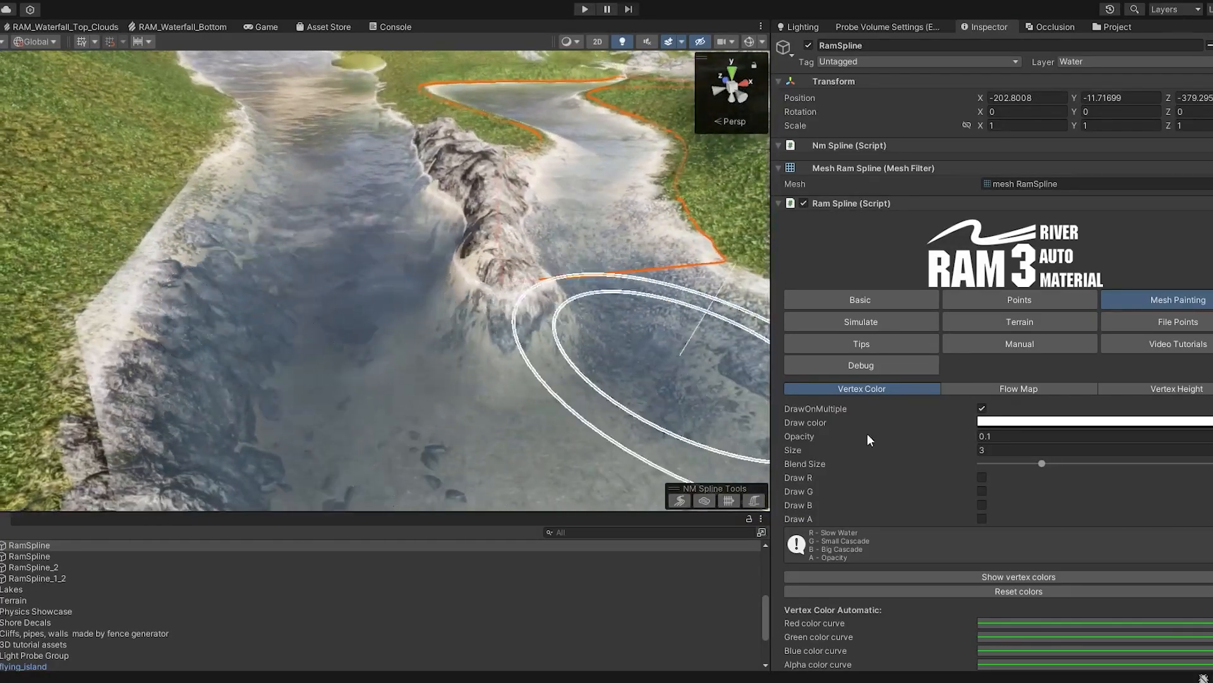
pyautogui.moveTo(332, 295); pyautogui.dragTo(414, 302, button='right')
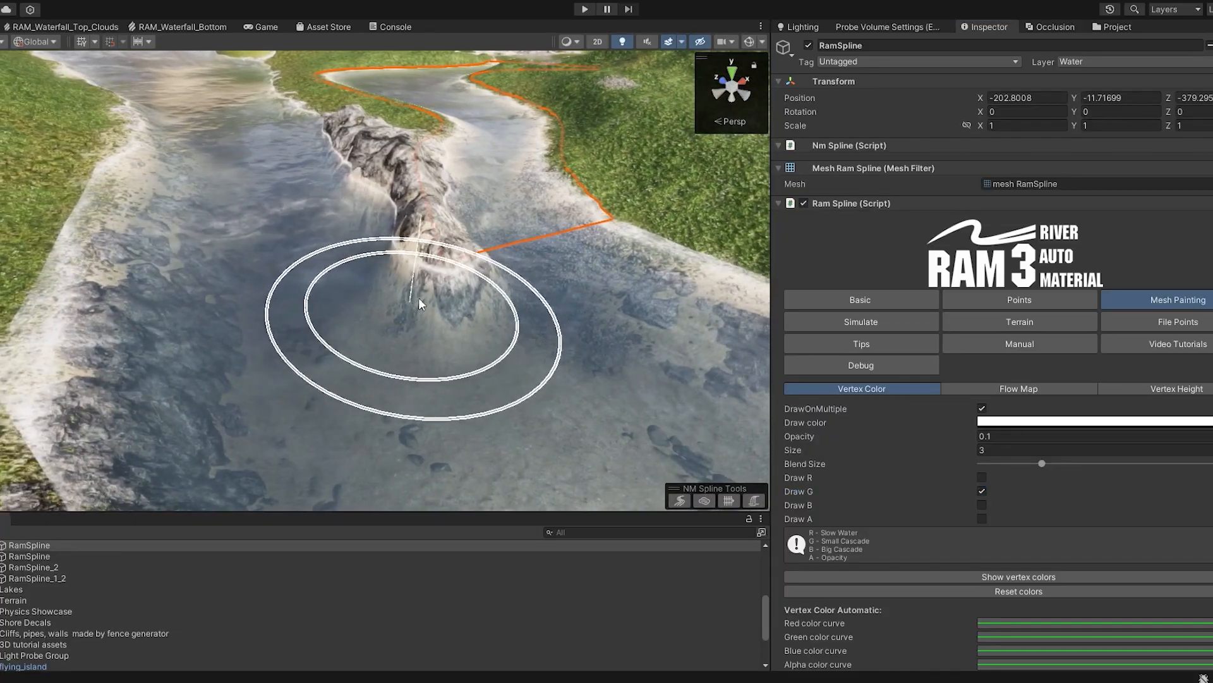
pyautogui.moveTo(489, 335); pyautogui.dragTo(520, 369, button='right')
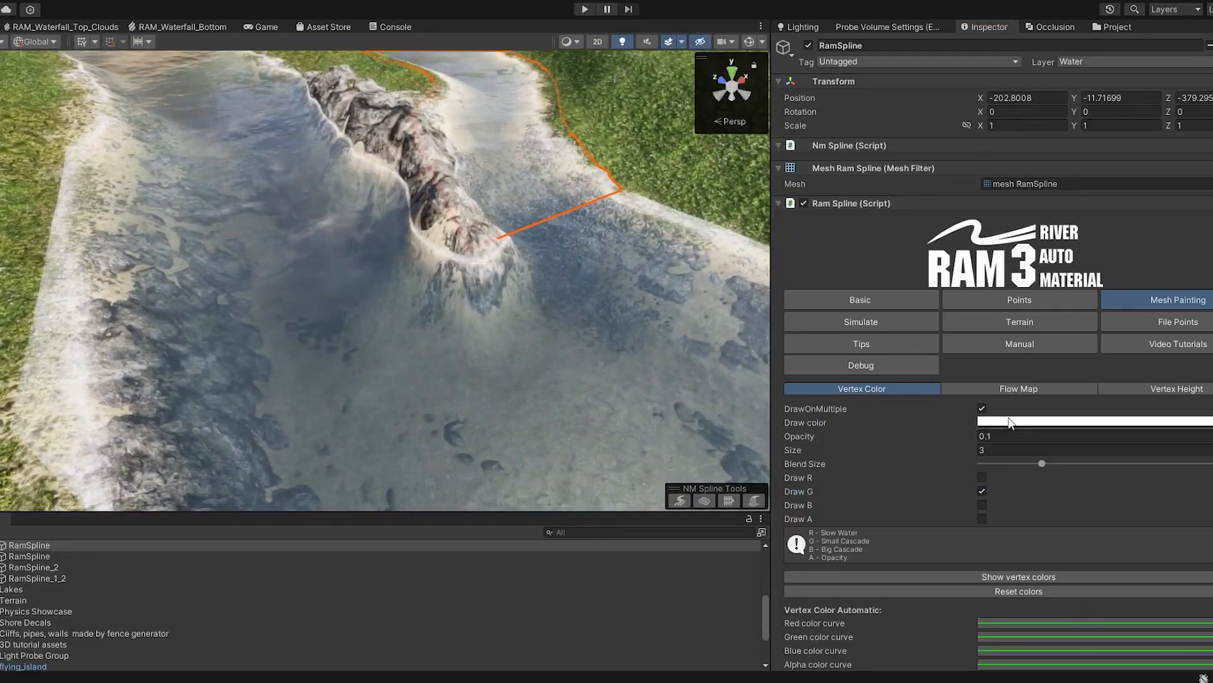
pyautogui.moveTo(405, 305); pyautogui.dragTo(418, 325, button='right')
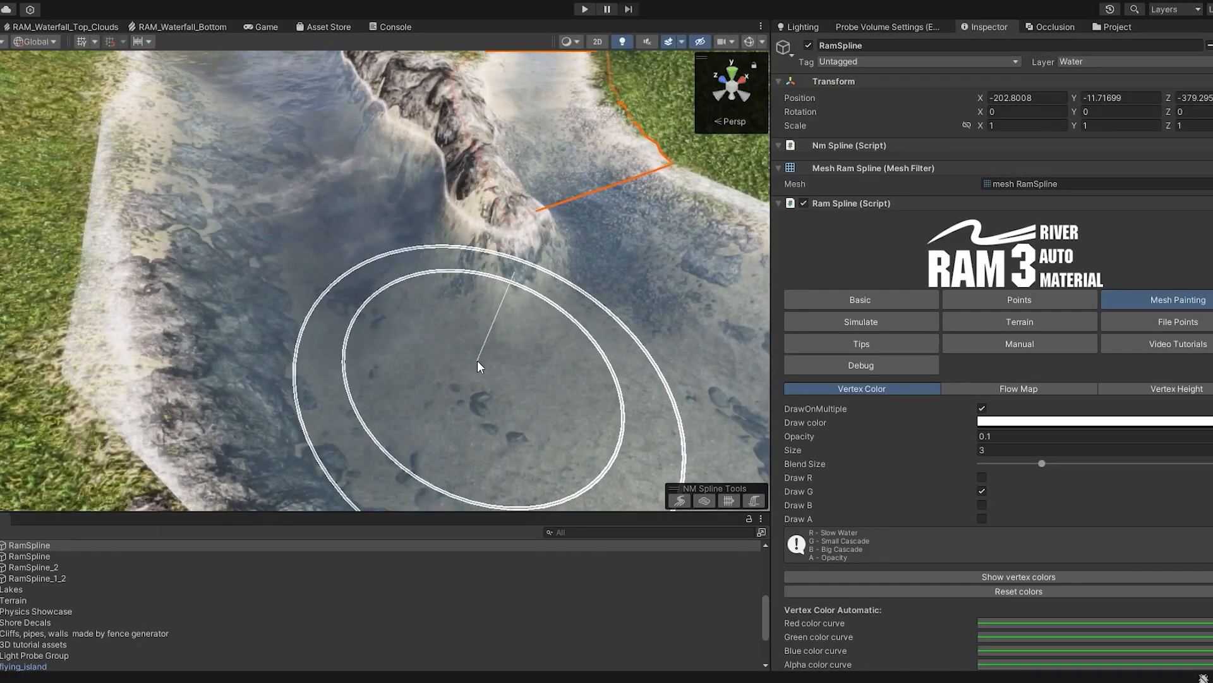
pyautogui.moveTo(456, 377)
pyautogui.mouseDown()
pyautogui.moveTo(345, 192)
pyautogui.moveTo(321, 264)
pyautogui.mouseUp()
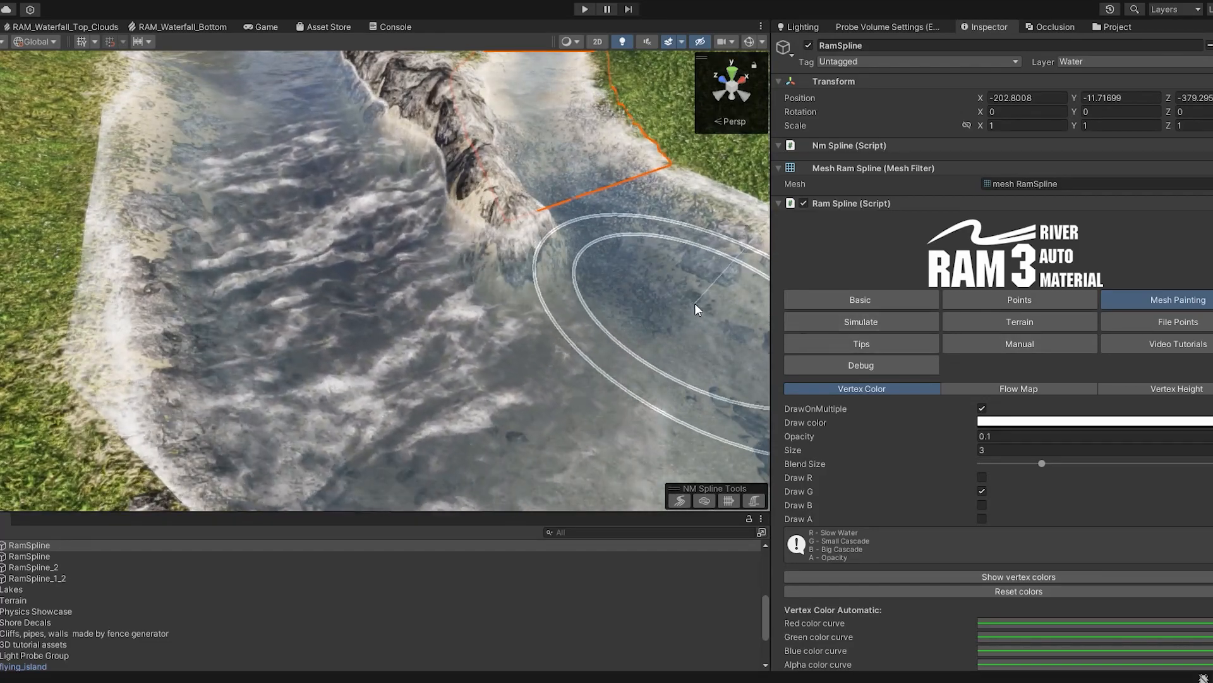
# Move the selection off the river to the fence generator cliffs group and examine the painted water at the junction.
pyautogui.click(81, 644)
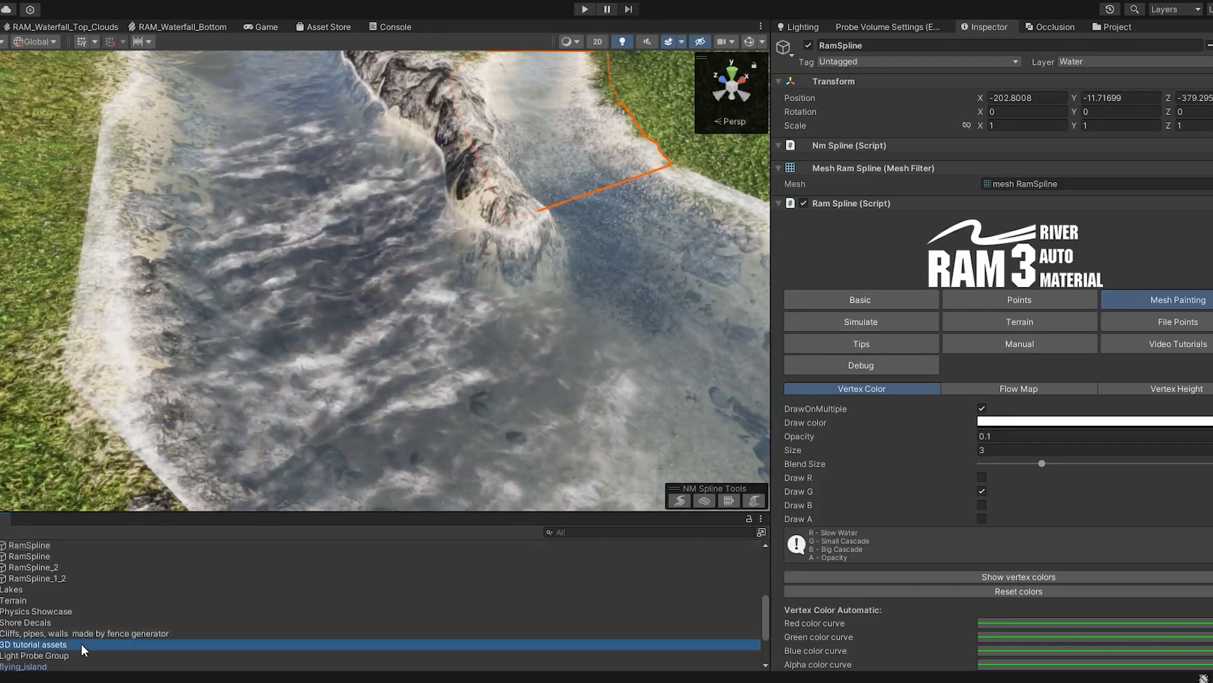
pyautogui.click(188, 202)
pyautogui.click(42, 593)
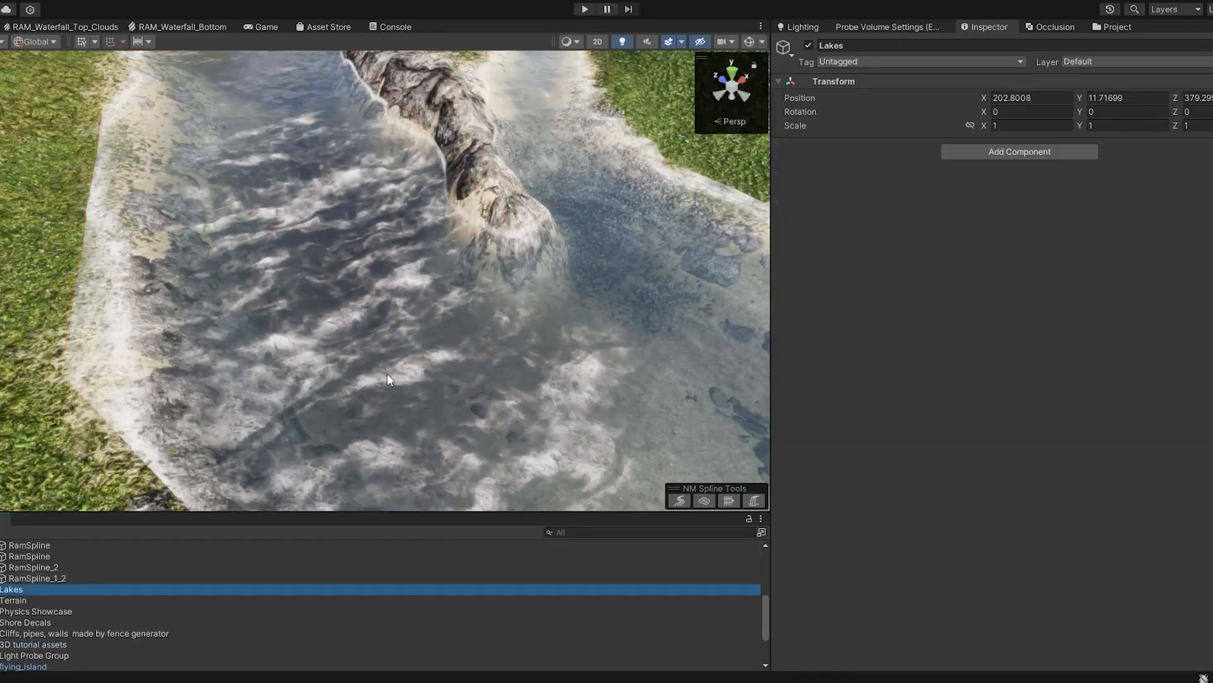
pyautogui.click(387, 374)
pyautogui.click(39, 633)
pyautogui.moveTo(206, 253); pyautogui.dragTo(430, 419, button='right')
pyautogui.moveTo(258, 219); pyautogui.dragTo(273, 263, button='right')
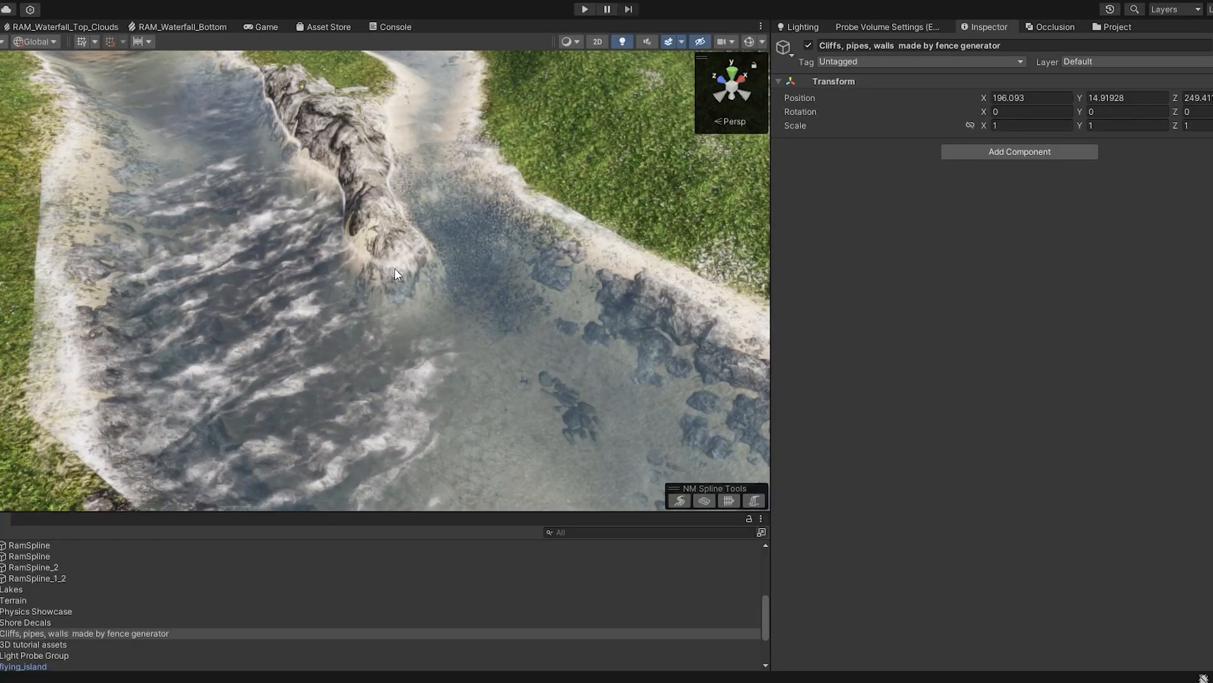
# Select RamSpline_2 beside the junction and examine its Vertex Color Automatic curves.
pyautogui.click(460, 305)
pyautogui.moveTo(417, 299); pyautogui.dragTo(499, 279, button='right')
pyautogui.moveTo(461, 337); pyautogui.dragTo(450, 333, button='right')
pyautogui.scroll(-3, 1062, 472)
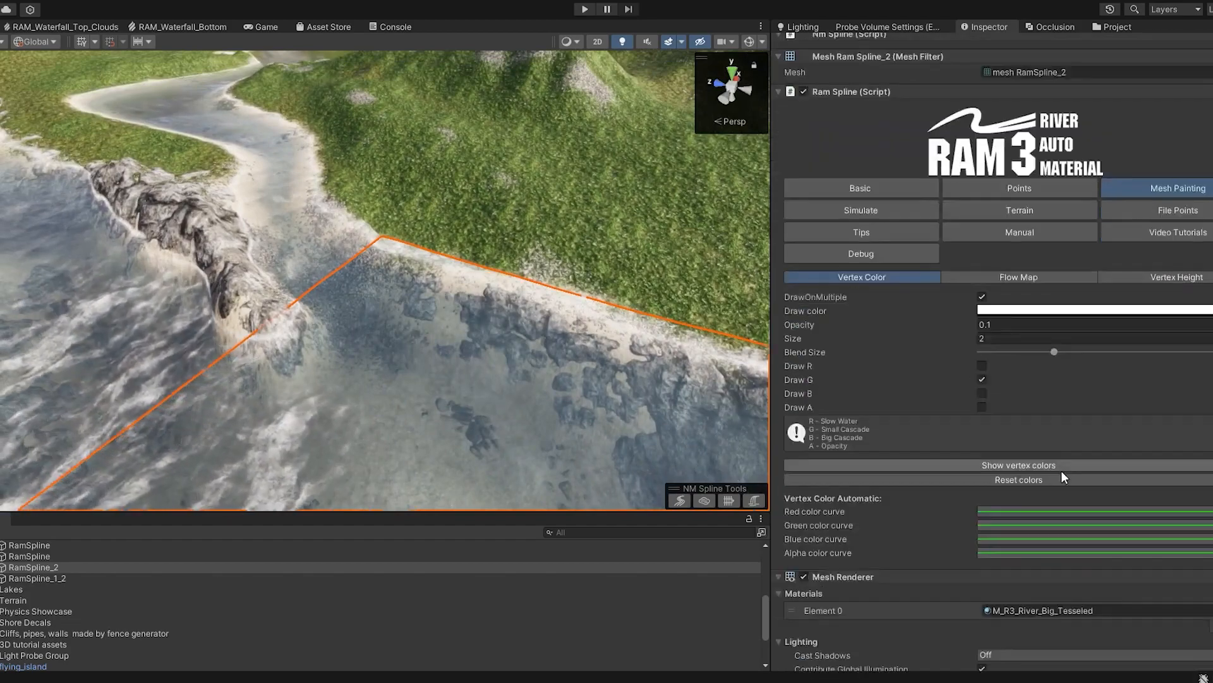
pyautogui.scroll(-1, 1062, 477)
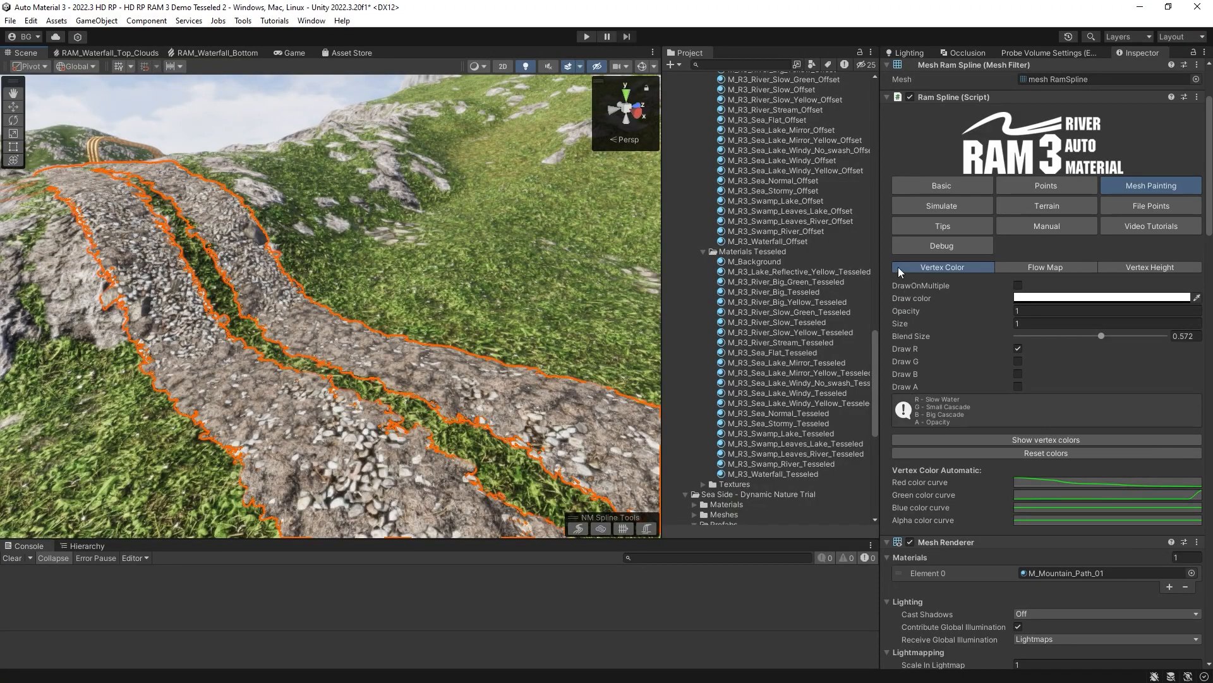
# Raise the red color curve near its end on the mountain path spline and inspect the stones on the path.
pyautogui.moveTo(530, 348)
pyautogui.mouseDown(button='right')
pyautogui.moveTo(519, 383)
pyautogui.moveTo(528, 355)
pyautogui.mouseUp(button='right')
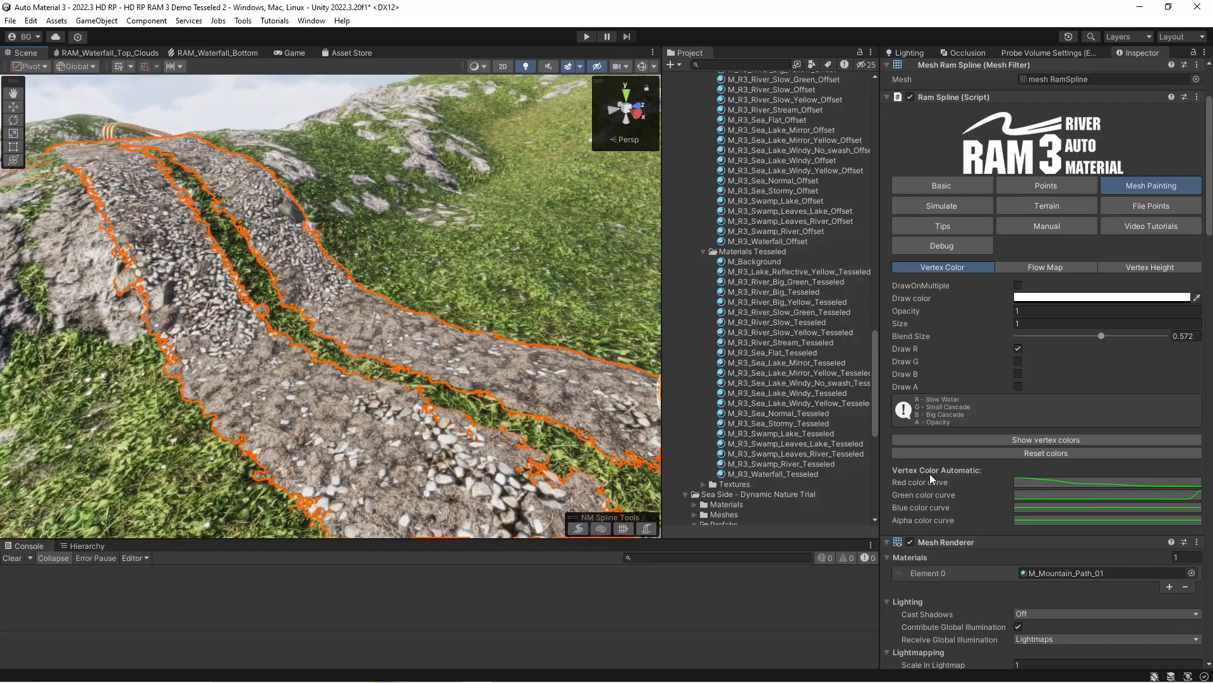
pyautogui.moveTo(409, 369); pyautogui.dragTo(424, 352, button='right')
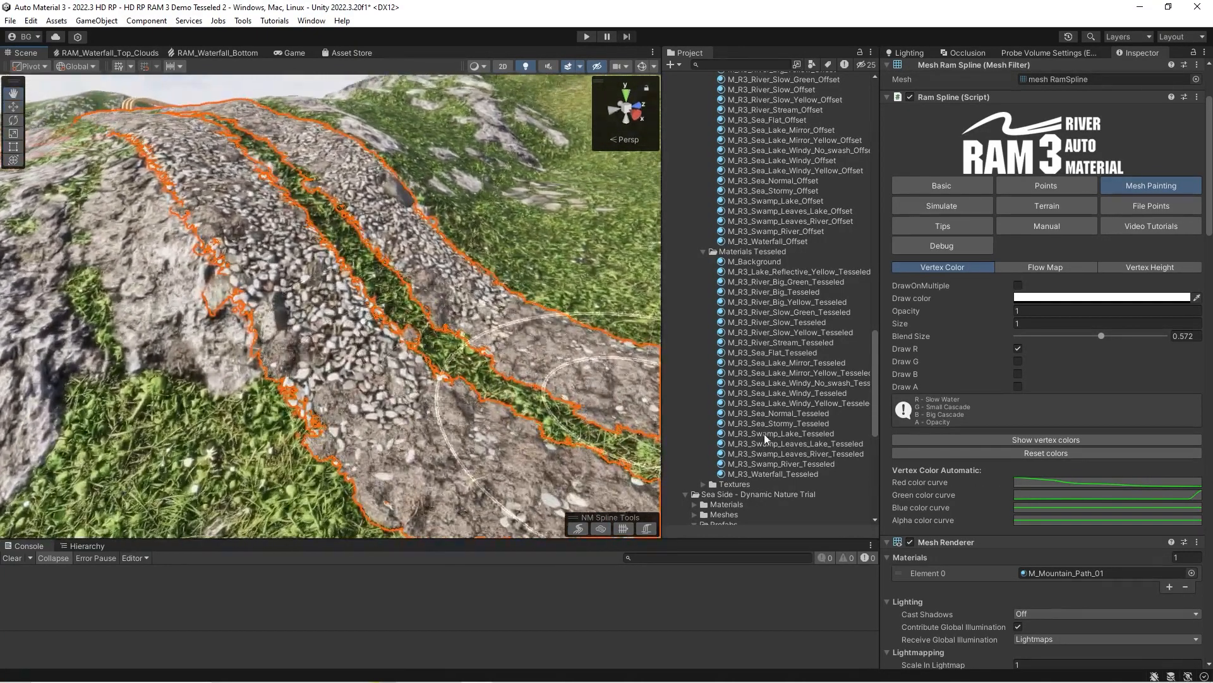
pyautogui.click(1040, 483)
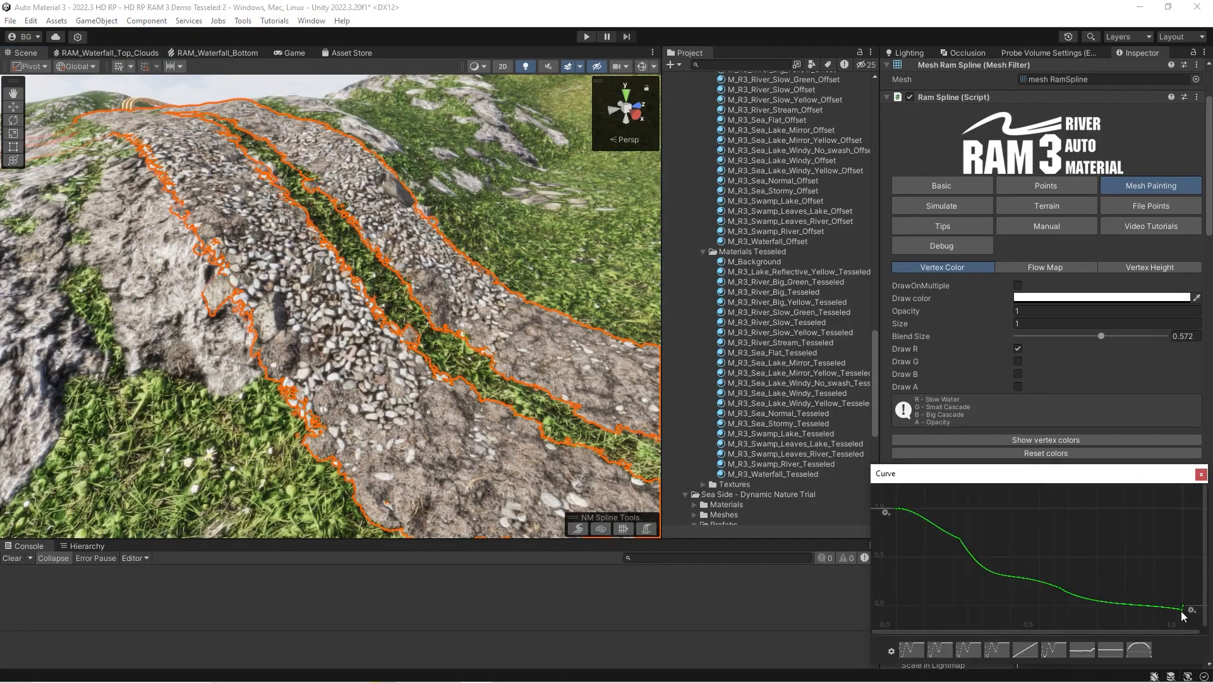
pyautogui.moveTo(1181, 612); pyautogui.dragTo(1178, 608)
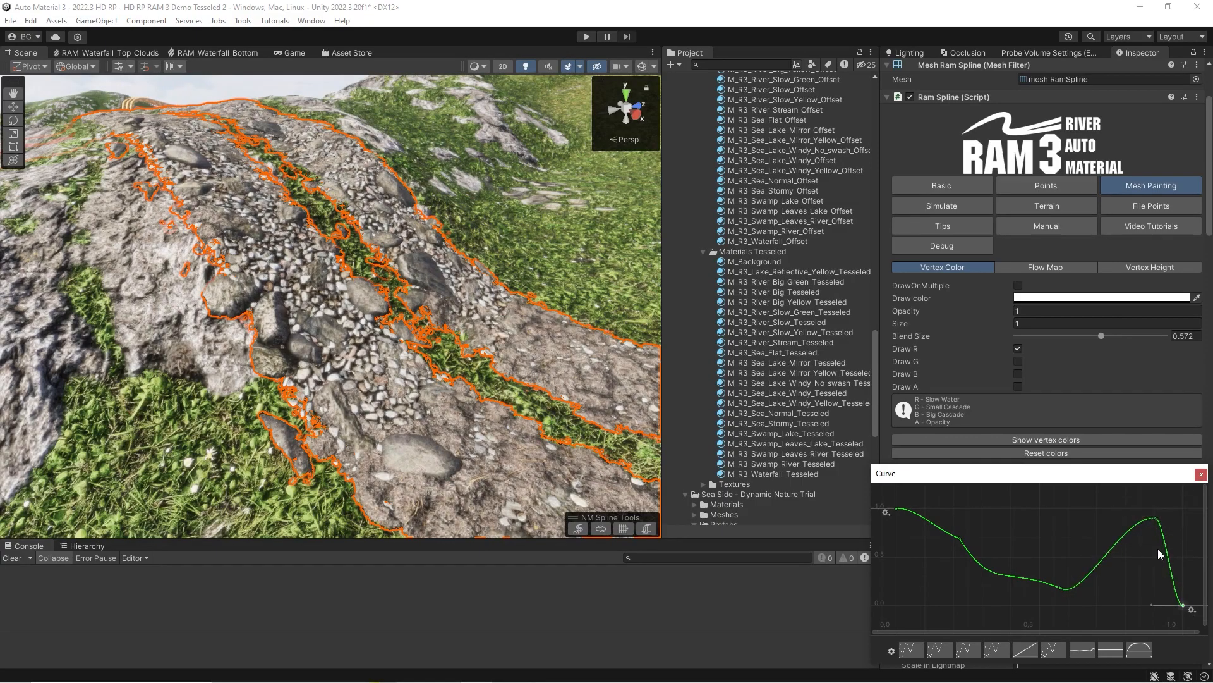
pyautogui.moveTo(490, 434); pyautogui.dragTo(562, 444, button='right')
# Lower the end key of the path's red color curve to about 0.11, adjust its tangent, and reopen the curve.
pyautogui.click(1170, 481)
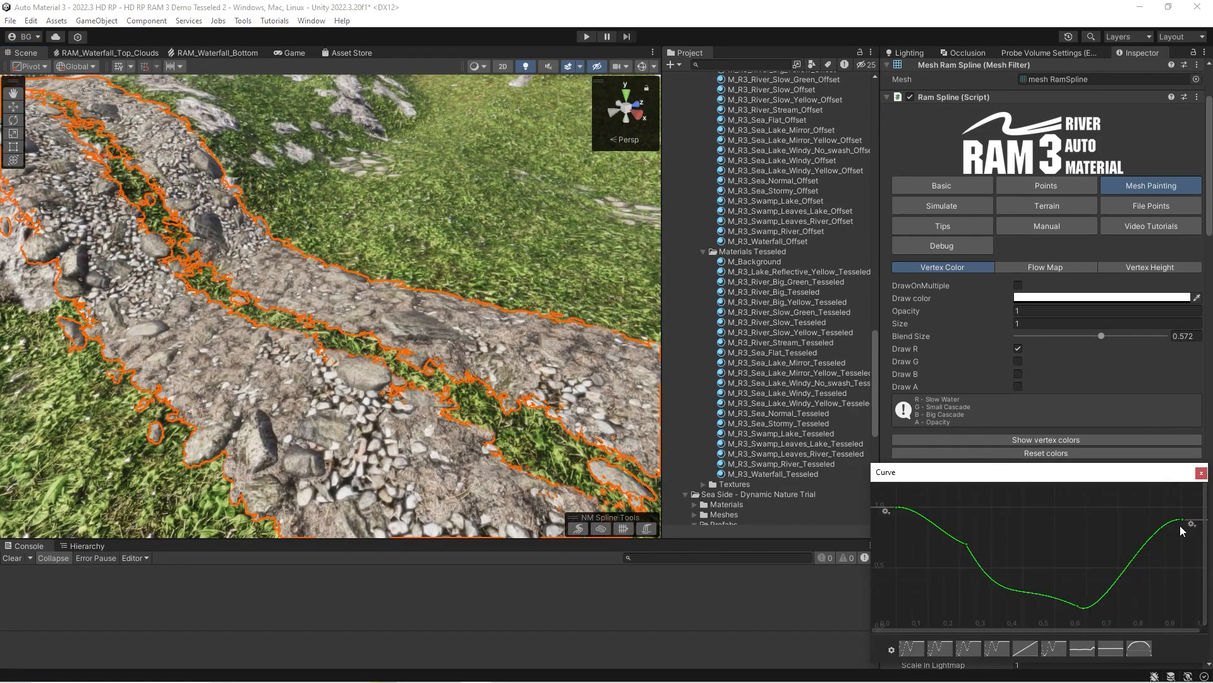
pyautogui.moveTo(1183, 593)
pyautogui.mouseDown()
pyautogui.moveTo(1174, 617)
pyautogui.moveTo(1154, 510)
pyautogui.moveTo(1161, 593)
pyautogui.mouseUp()
pyautogui.scroll(-5, 1142, 542)
pyautogui.moveTo(1138, 553); pyautogui.dragTo(1103, 497, button='middle')
pyautogui.moveTo(1122, 526)
pyautogui.mouseDown()
pyautogui.moveTo(1123, 609)
pyautogui.moveTo(1124, 538)
pyautogui.mouseUp()
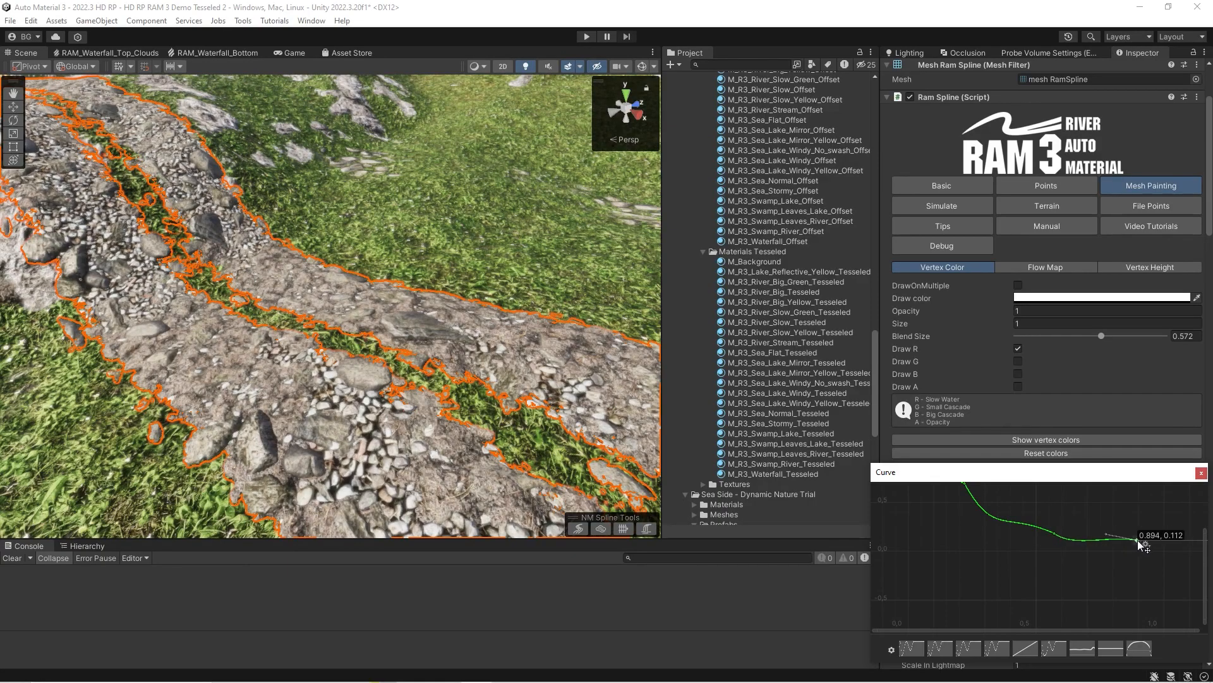
pyautogui.moveTo(1139, 542); pyautogui.dragTo(1139, 541)
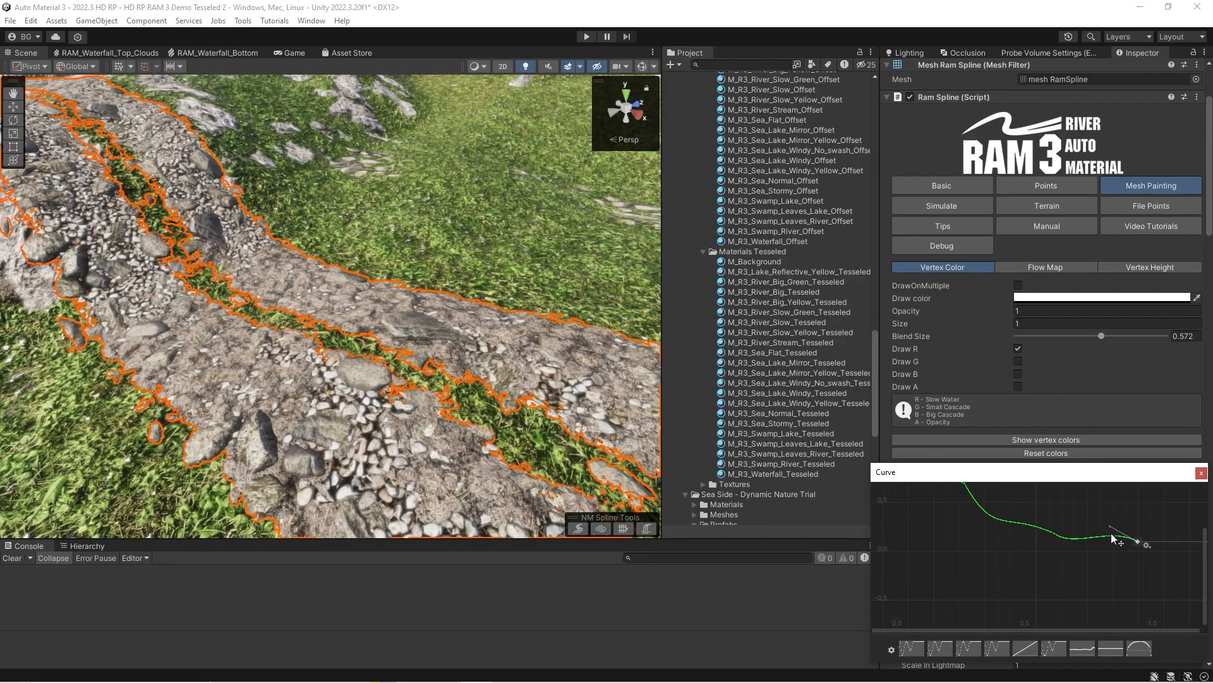
pyautogui.click(1200, 473)
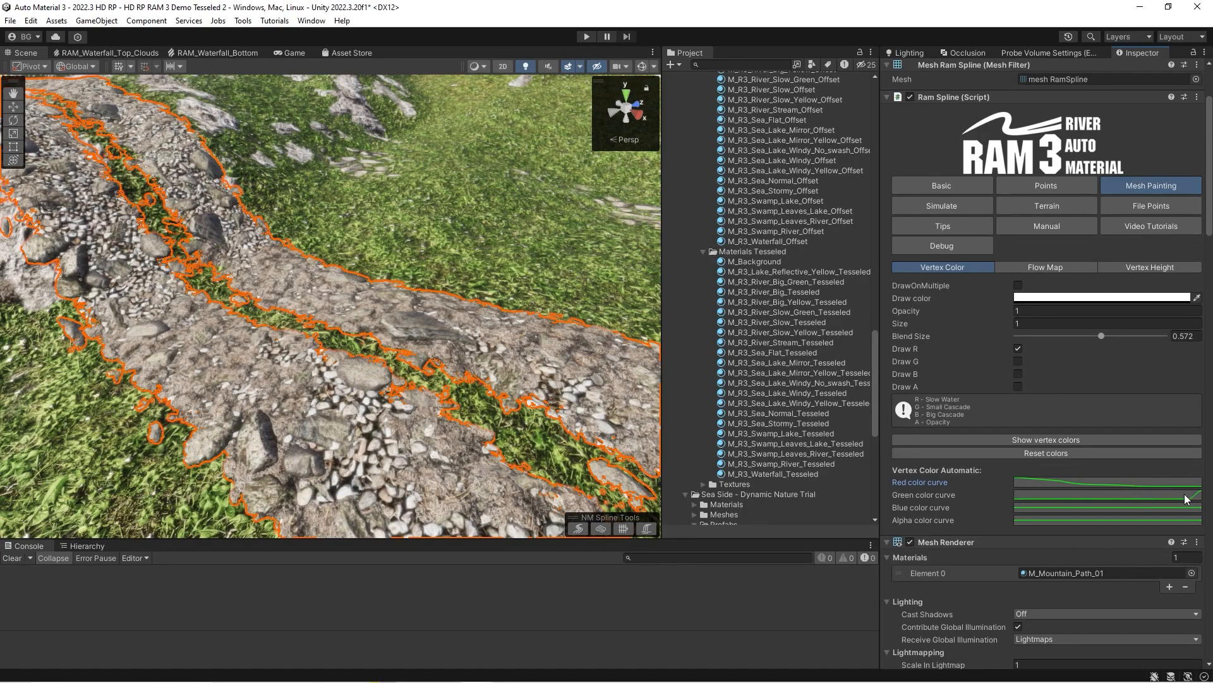
pyautogui.click(1168, 484)
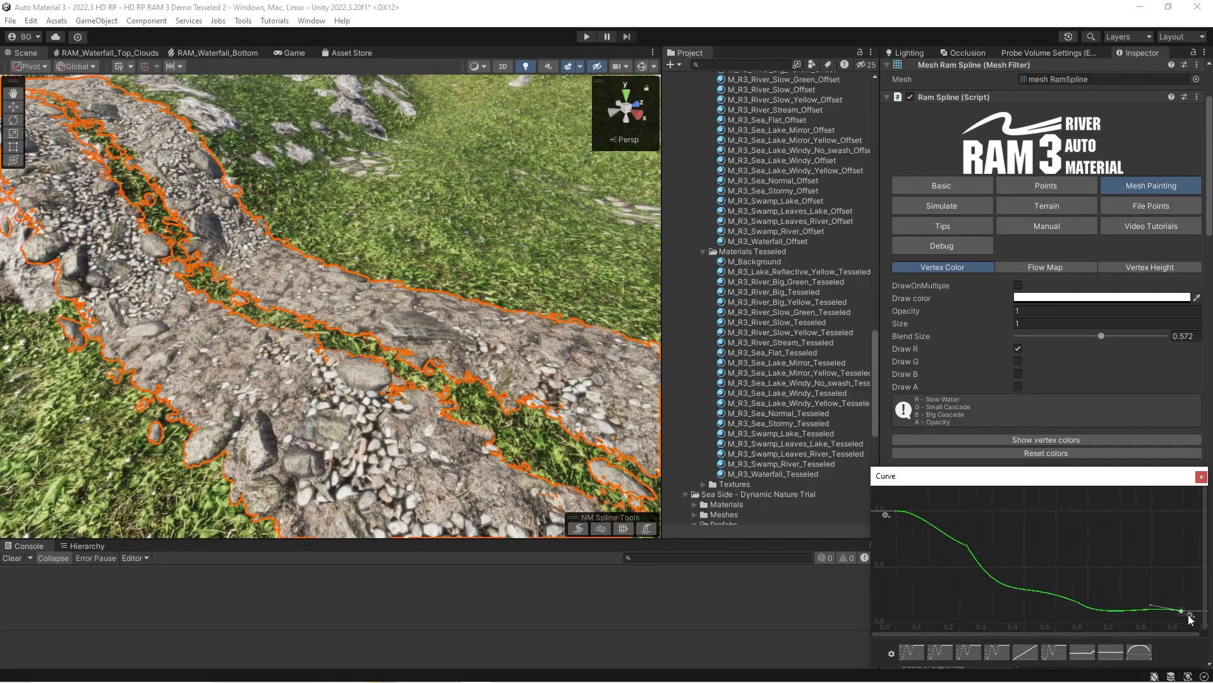
# Return the end key of the path's red color curve to the top of the graph and close the curve editor.
pyautogui.moveTo(1180, 605)
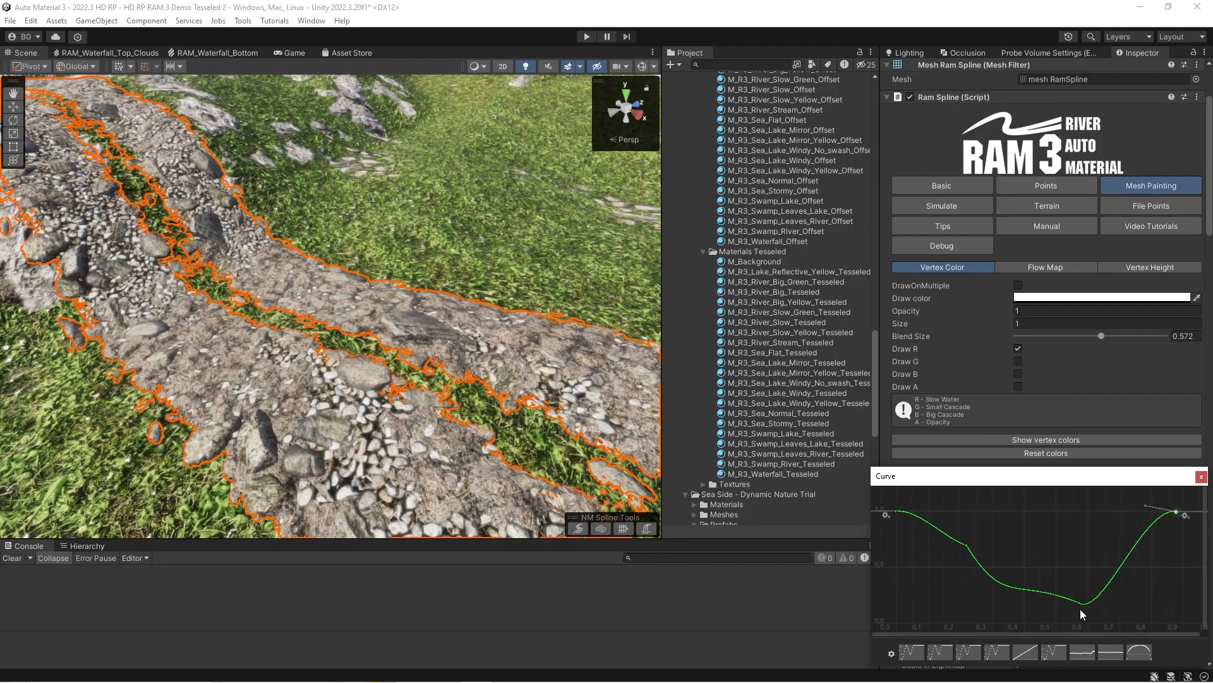
pyautogui.click(1200, 477)
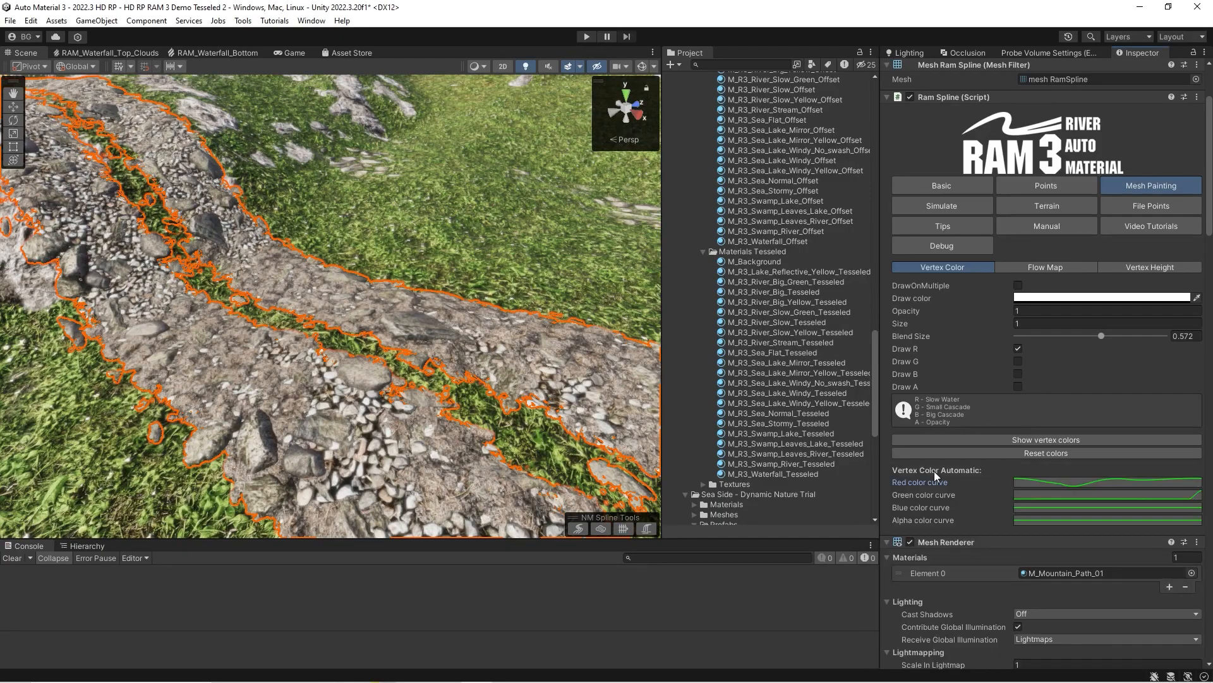
pyautogui.press('s')
pyautogui.press('a')
pyautogui.moveTo(531, 490); pyautogui.dragTo(506, 442, button='right')
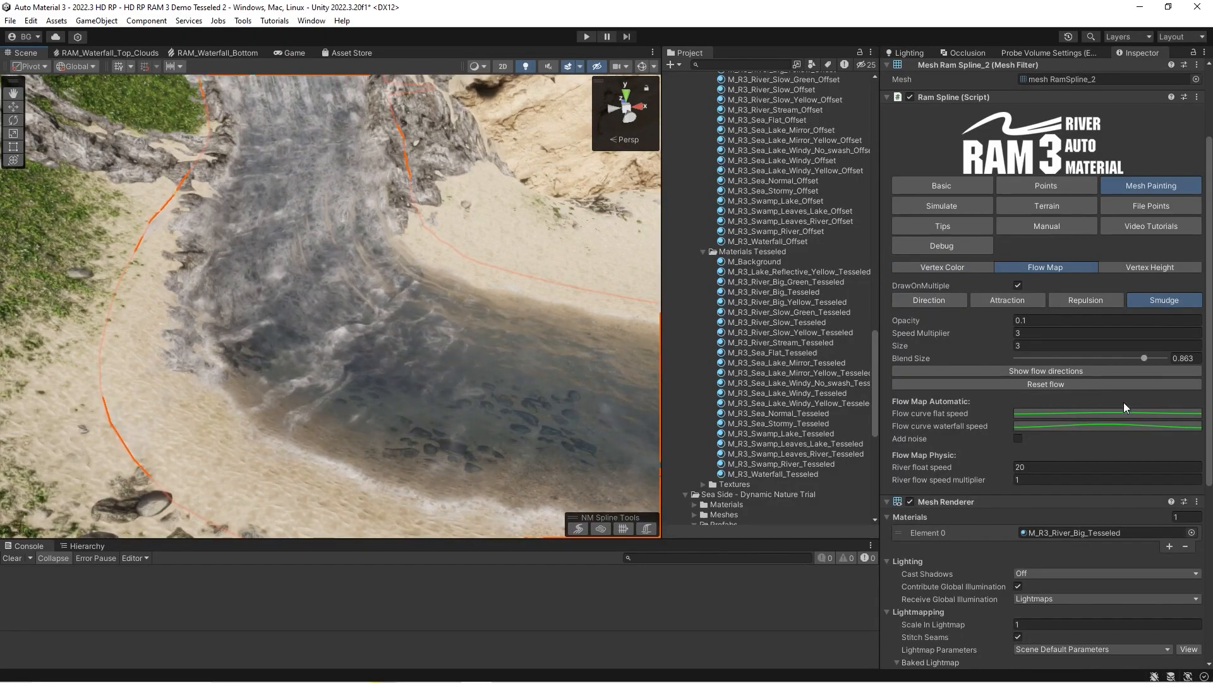
# Paint RamSpline_2's flow map at the river bend in Direction mode with Flow U Speed 0.658.
pyautogui.keyDown('alt'); pyautogui.moveTo(452, 331); pyautogui.dragTo(657, 307); pyautogui.keyUp('alt')
pyautogui.click(928, 301)
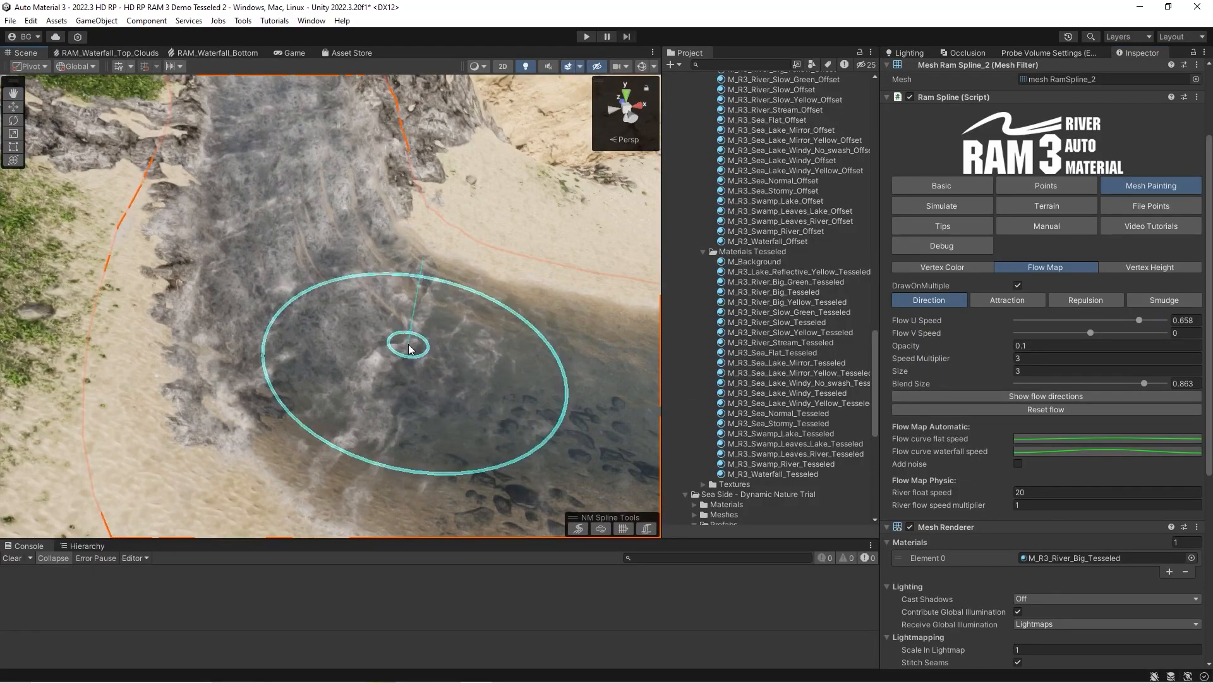
pyautogui.scroll(4, 409, 343)
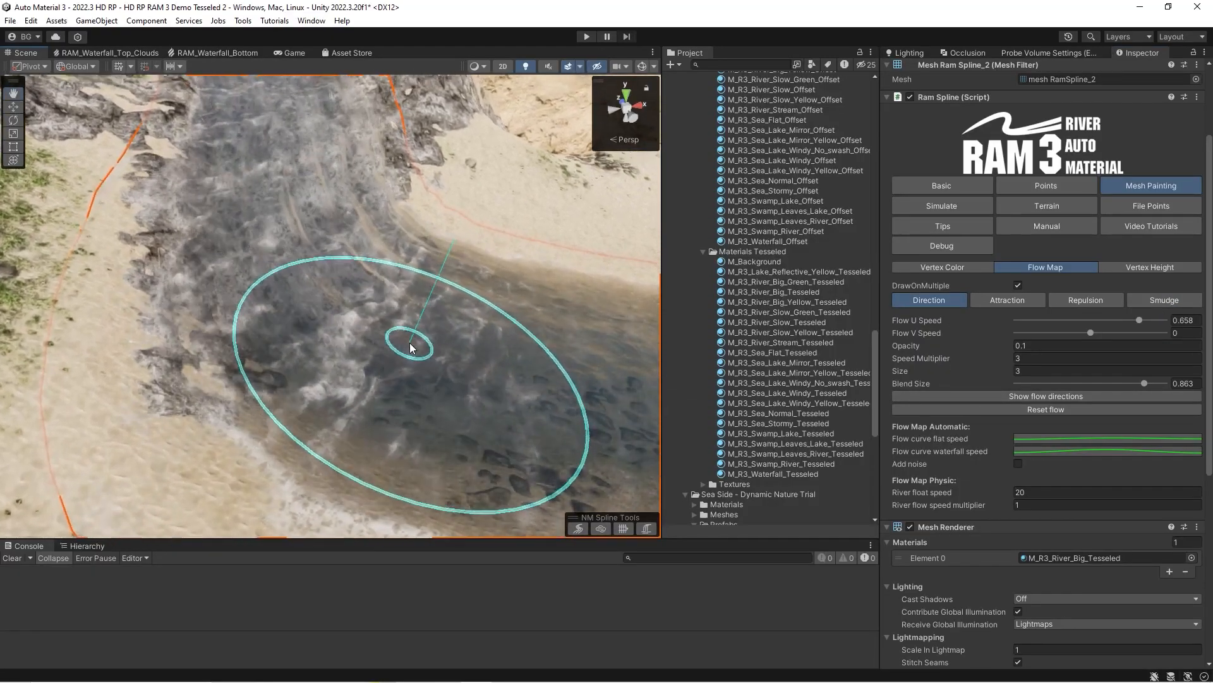
pyautogui.moveTo(369, 333)
pyautogui.keyDown('alt'); pyautogui.mouseDown()
pyautogui.moveTo(388, 336)
pyautogui.moveTo(380, 357)
pyautogui.mouseUp(); pyautogui.keyUp('alt')
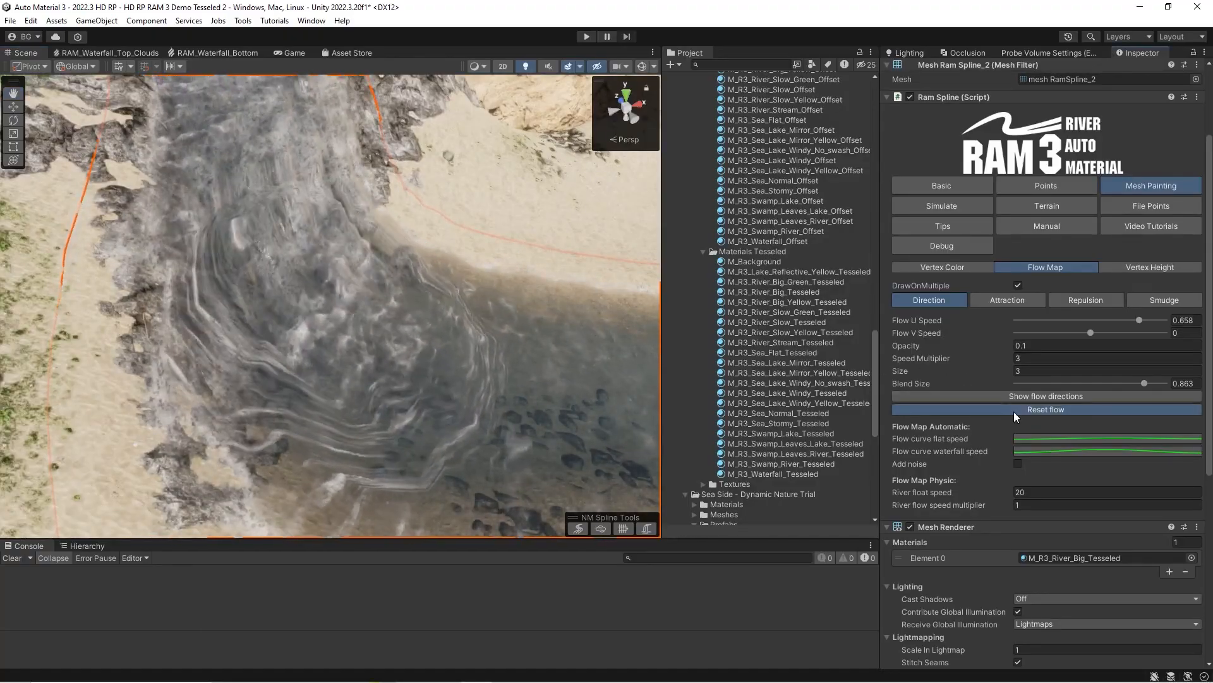
# Set Flow U Speed to 0.161, paint the river bend, and display the flow directions.
pyautogui.moveTo(1128, 318); pyautogui.dragTo(1102, 320)
pyautogui.moveTo(397, 316); pyautogui.dragTo(391, 325)
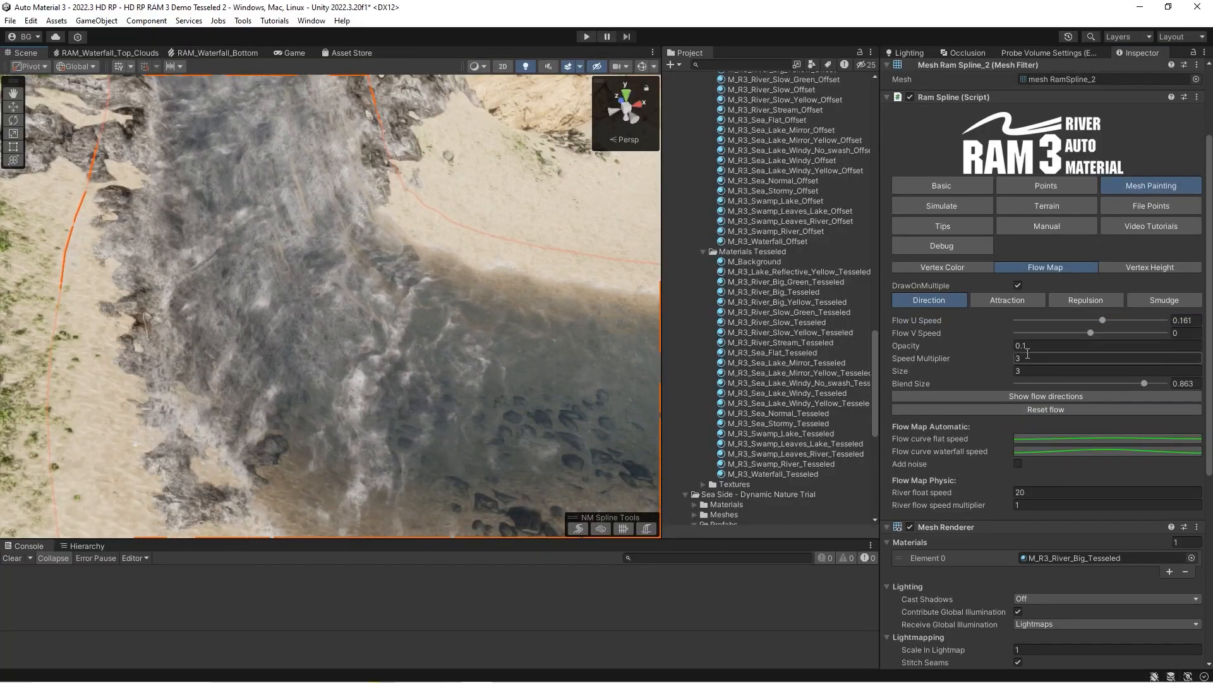
pyautogui.click(1034, 394)
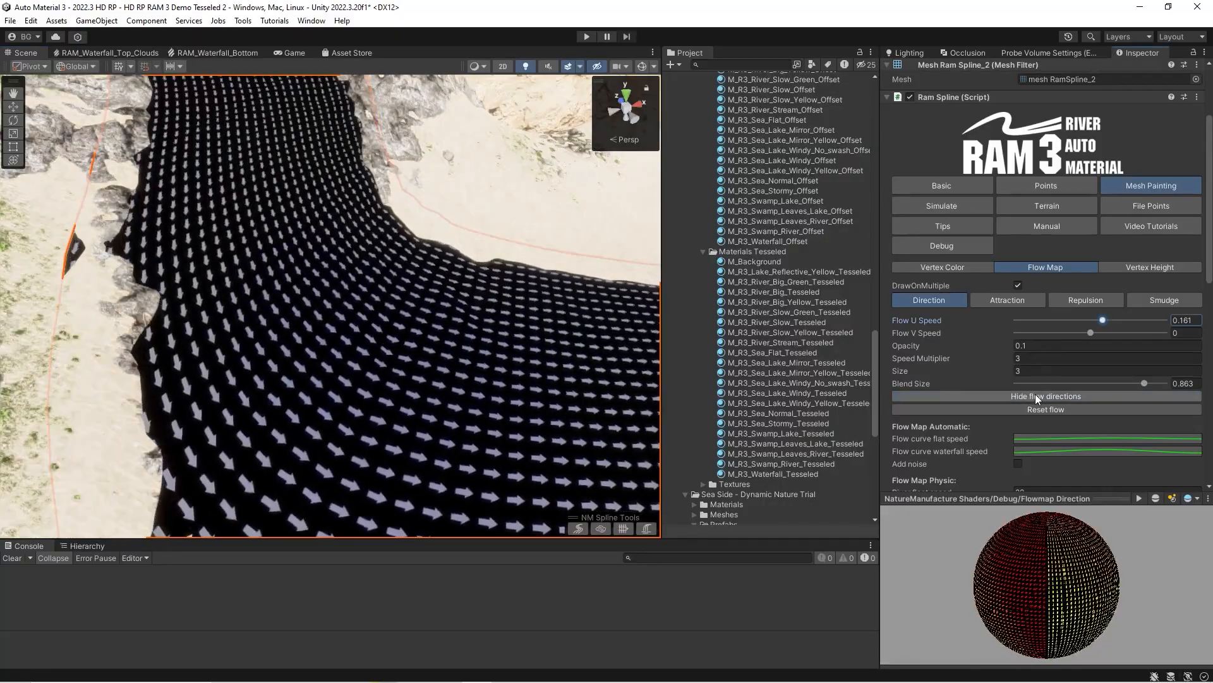
pyautogui.moveTo(304, 335); pyautogui.dragTo(273, 275, button='right')
pyautogui.press('w')
# Set Flow U Speed to 0.615 and paint the bend with the flow directions displayed.
pyautogui.click(1136, 320)
pyautogui.moveTo(392, 301)
pyautogui.mouseDown()
pyautogui.moveTo(438, 428)
pyautogui.moveTo(371, 244)
pyautogui.mouseUp()
pyautogui.moveTo(373, 259); pyautogui.dragTo(384, 352, button='right')
# Set Flow V Speed to 0.469, reset the flow, repaint the bend, and hide the flow directions.
pyautogui.moveTo(1089, 333); pyautogui.dragTo(1125, 333)
pyautogui.click(1040, 410)
pyautogui.moveTo(385, 387)
pyautogui.mouseDown(button='right')
pyautogui.moveTo(569, 384)
pyautogui.moveTo(389, 376)
pyautogui.mouseUp(button='right')
pyautogui.click(1052, 397)
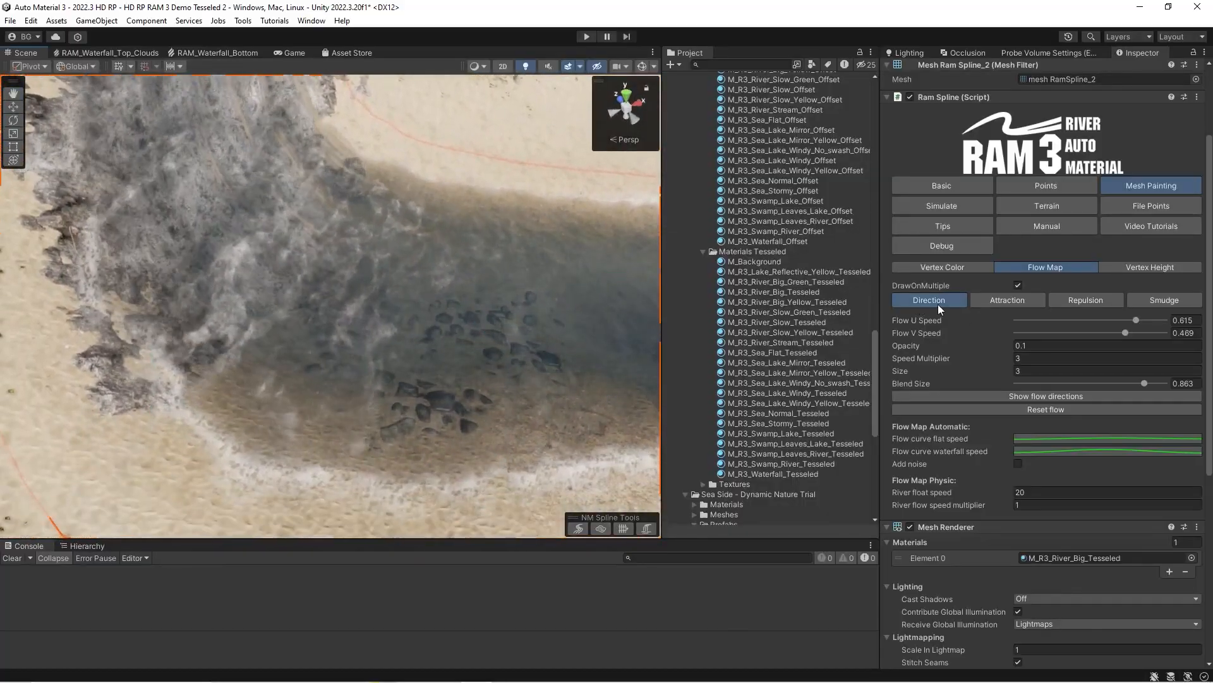
pyautogui.moveTo(364, 342); pyautogui.dragTo(368, 327, button='right')
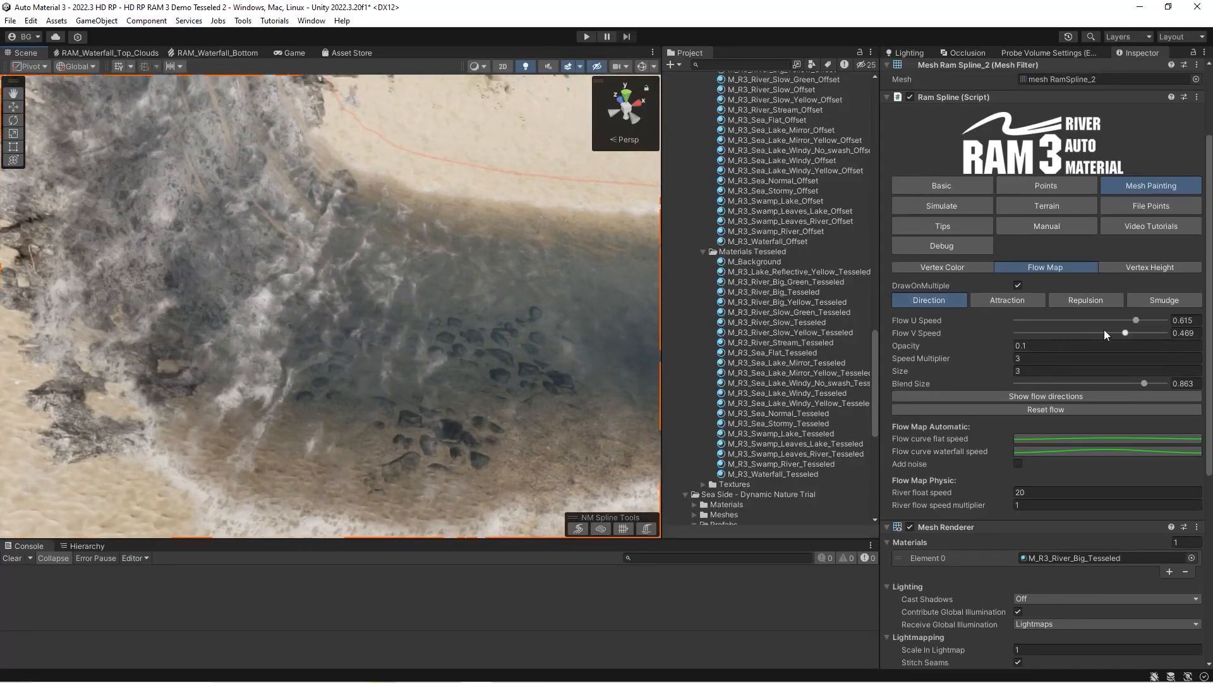
# Set Flow V Speed to 0 and Flow U Speed to 0.435, and paint the flow at the bend.
pyautogui.click(1190, 334)
pyautogui.write('0')
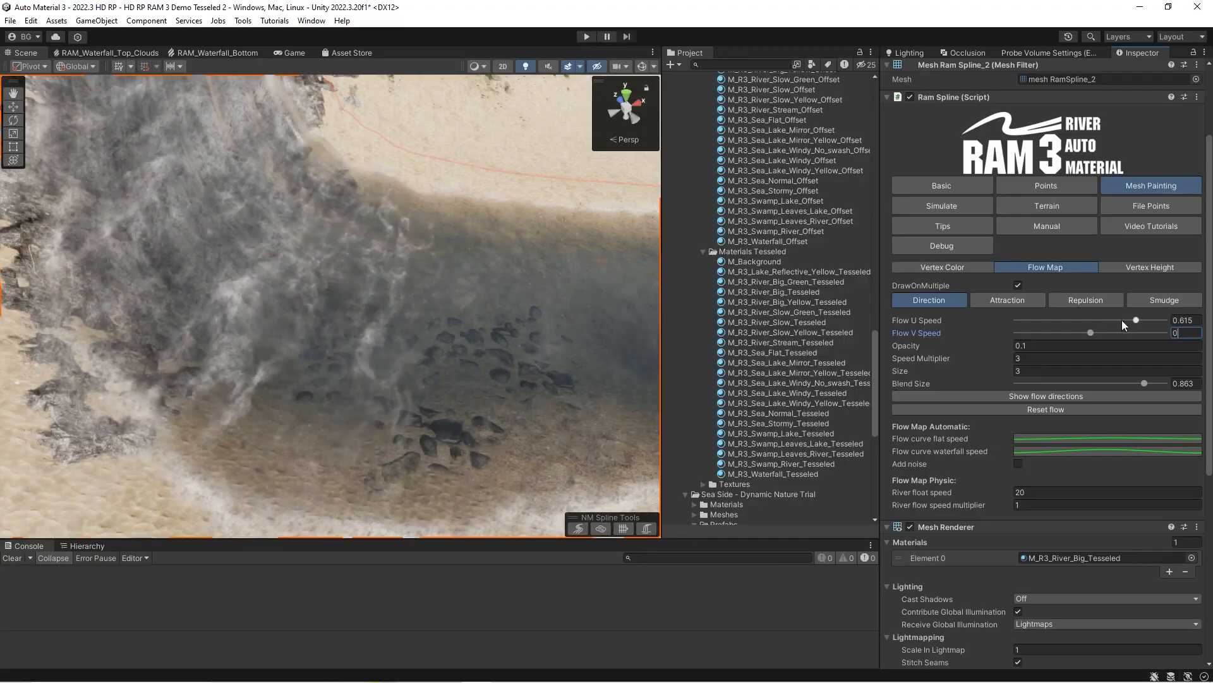
pyautogui.click(1123, 320)
pyautogui.moveTo(405, 305)
pyautogui.mouseDown()
pyautogui.moveTo(310, 261)
pyautogui.moveTo(371, 295)
pyautogui.mouseUp()
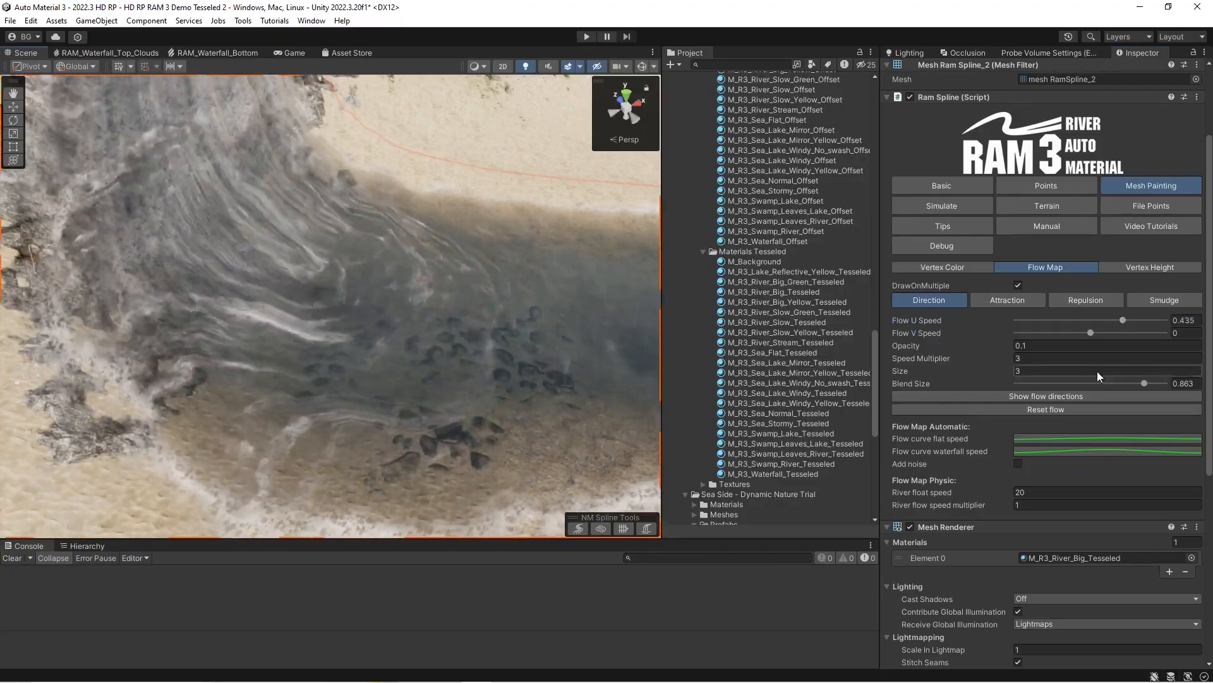
# Paint the flow across the bend with Flow U Speed 0.221, and again with Flow U Speed 0.427.
pyautogui.click(1107, 320)
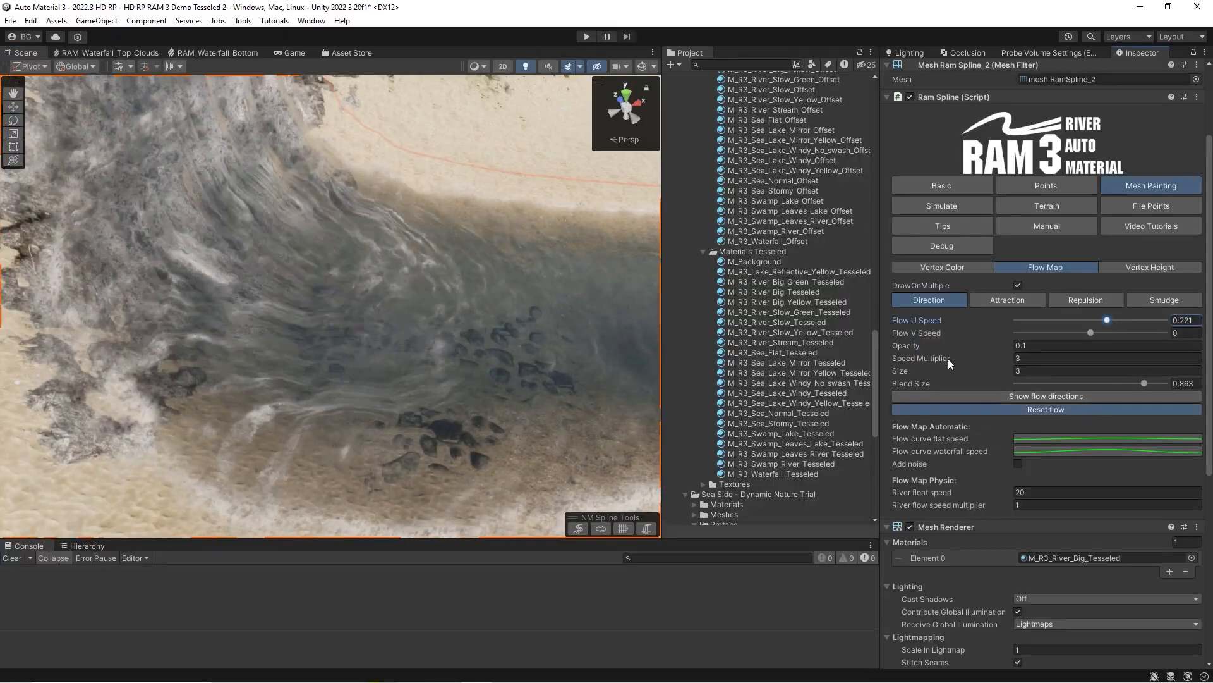
pyautogui.moveTo(310, 272); pyautogui.dragTo(396, 320)
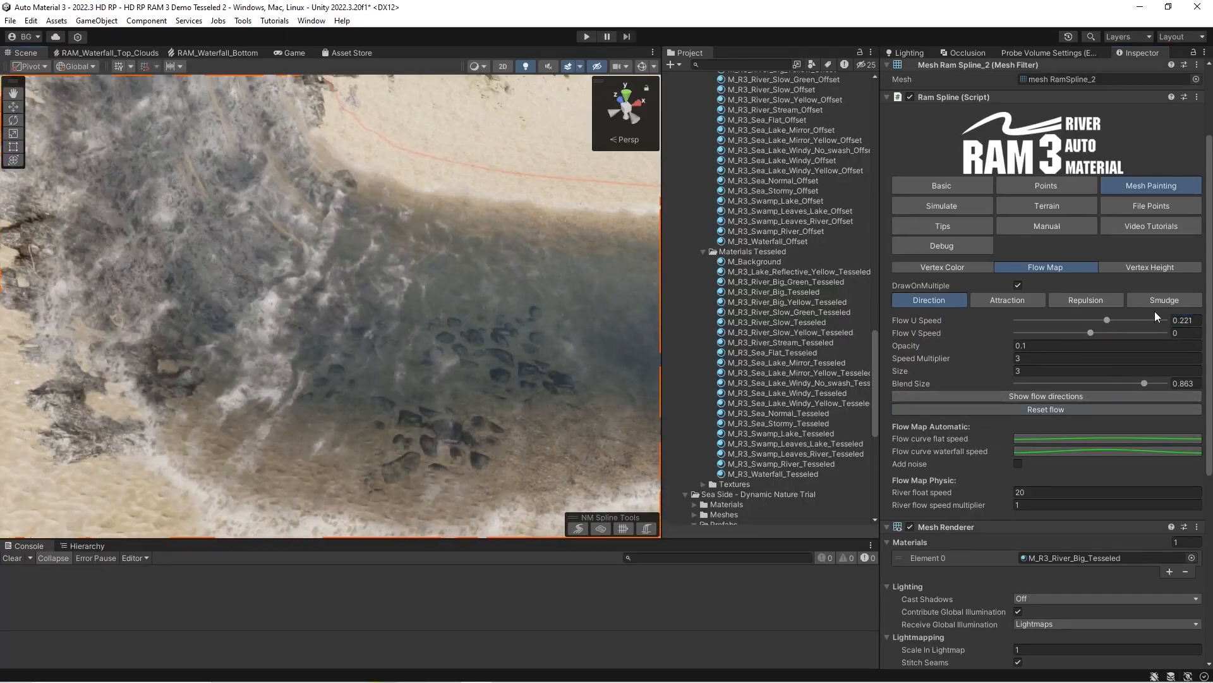
pyautogui.click(1123, 320)
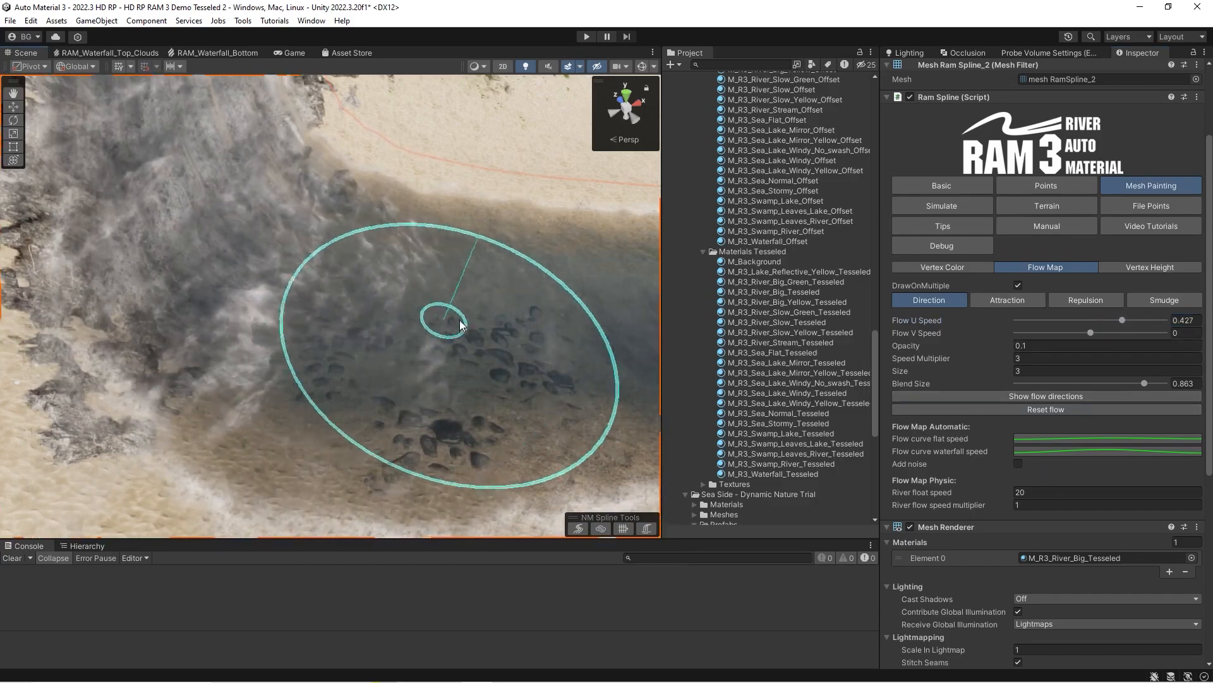
pyautogui.moveTo(282, 273)
pyautogui.mouseDown()
pyautogui.moveTo(271, 270)
pyautogui.moveTo(491, 316)
pyautogui.mouseUp()
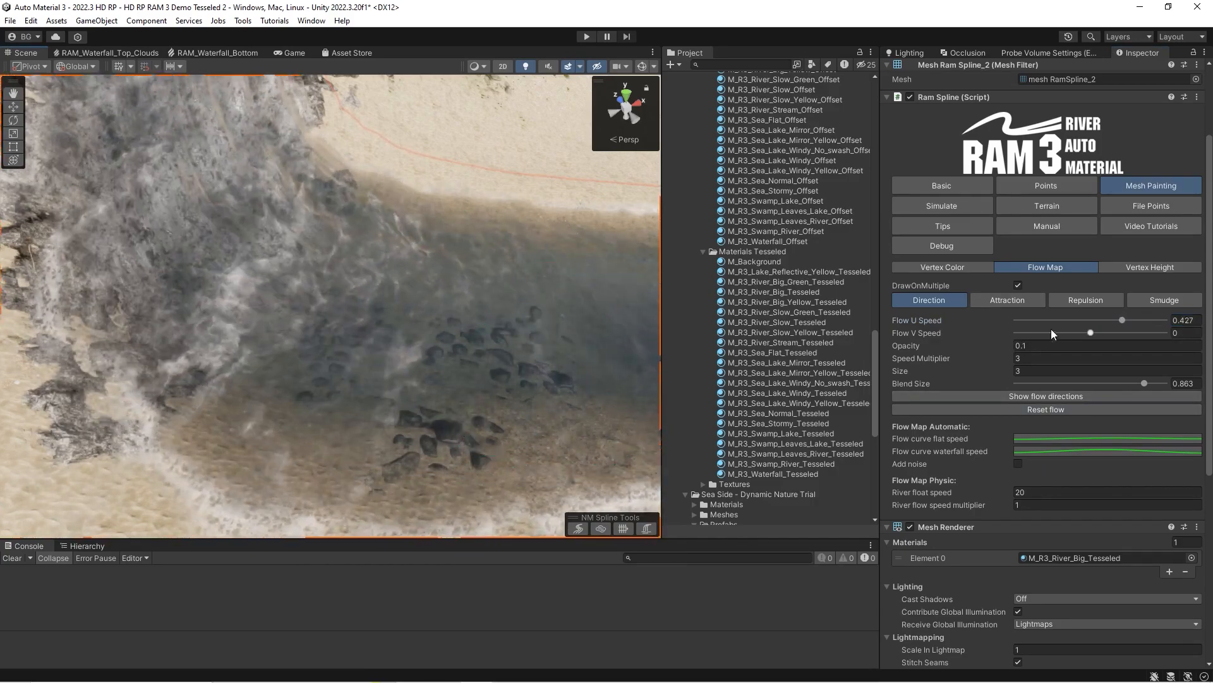
# Set Flow V Speed to 0.17 and paint the flow where the waterfall enters the river bend.
pyautogui.click(1103, 332)
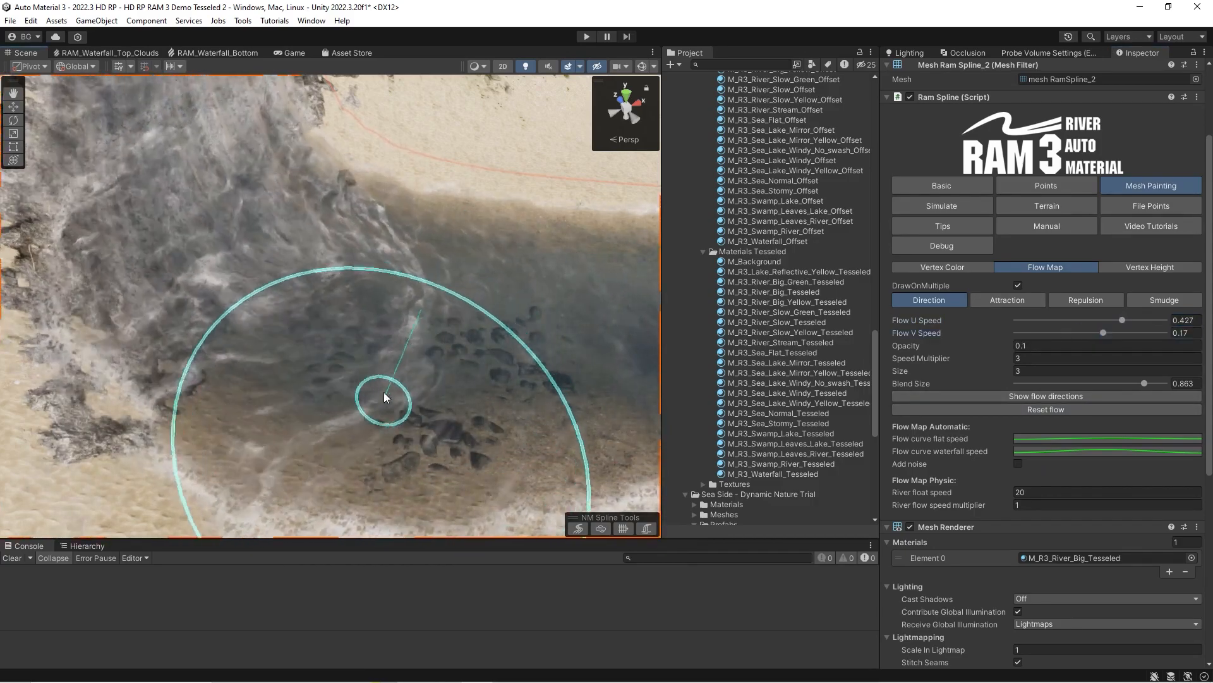
pyautogui.moveTo(382, 304)
pyautogui.mouseDown(button='right')
pyautogui.moveTo(368, 306)
pyautogui.moveTo(375, 282)
pyautogui.mouseUp(button='right')
pyautogui.press('s')
pyautogui.press('w')
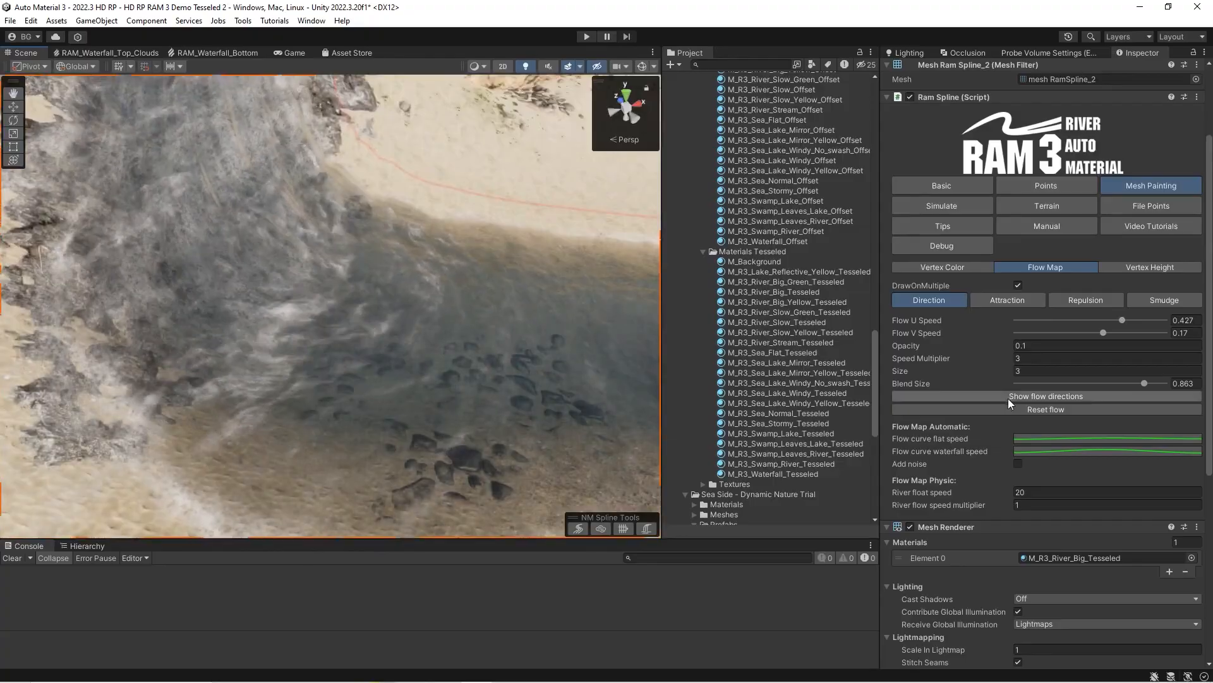
# Display the flow directions and paint the river's flow map with the Attraction brush.
pyautogui.click(1007, 396)
pyautogui.click(1006, 299)
pyautogui.moveTo(325, 325)
pyautogui.mouseDown(button='right')
pyautogui.moveTo(352, 316)
pyautogui.moveTo(328, 354)
pyautogui.mouseUp(button='right')
pyautogui.moveTo(436, 354); pyautogui.dragTo(473, 358)
pyautogui.moveTo(308, 349)
pyautogui.mouseDown(button='right')
pyautogui.moveTo(274, 367)
pyautogui.moveTo(271, 352)
pyautogui.mouseUp(button='right')
pyautogui.press('w')
# Reset the flow, paint the same area with the Repulsion brush, and reset the flow again.
pyautogui.click(1082, 299)
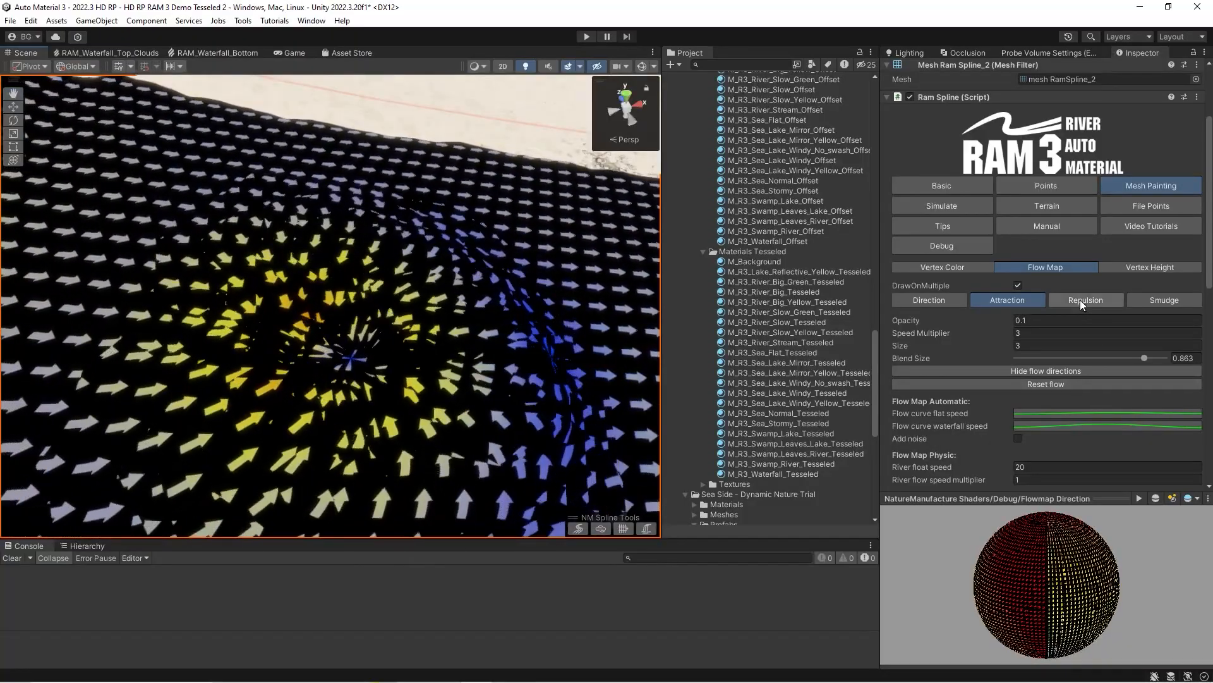
pyautogui.click(1041, 383)
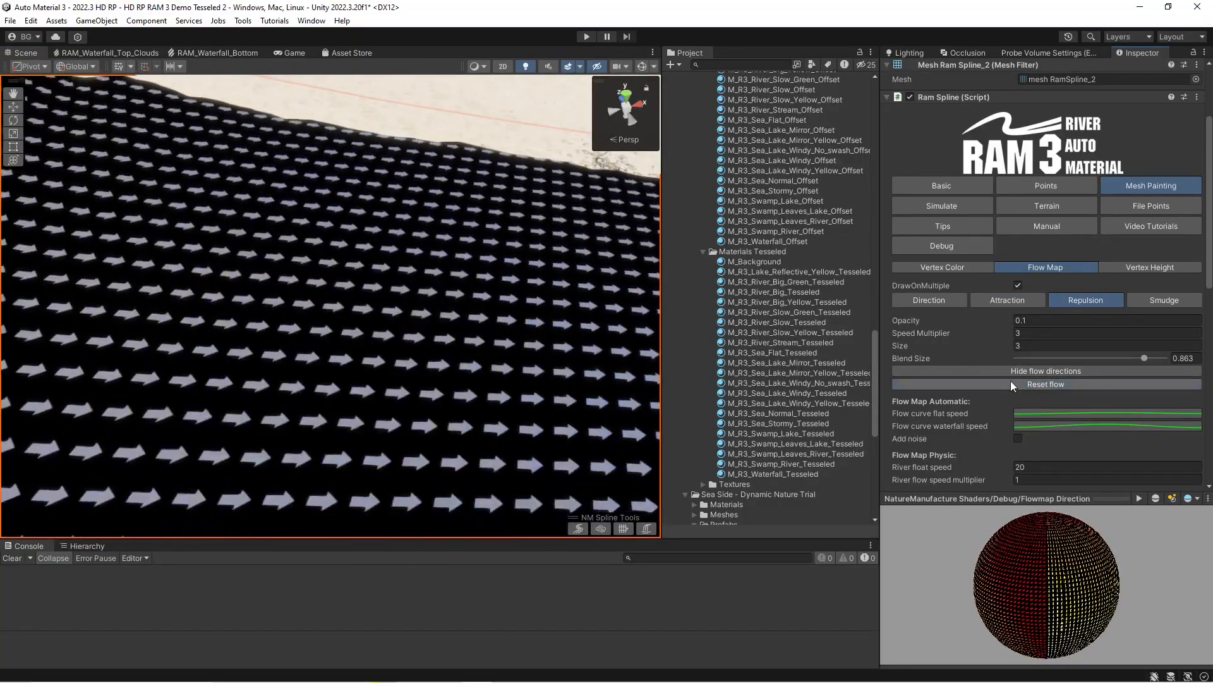
pyautogui.moveTo(275, 332); pyautogui.dragTo(287, 335)
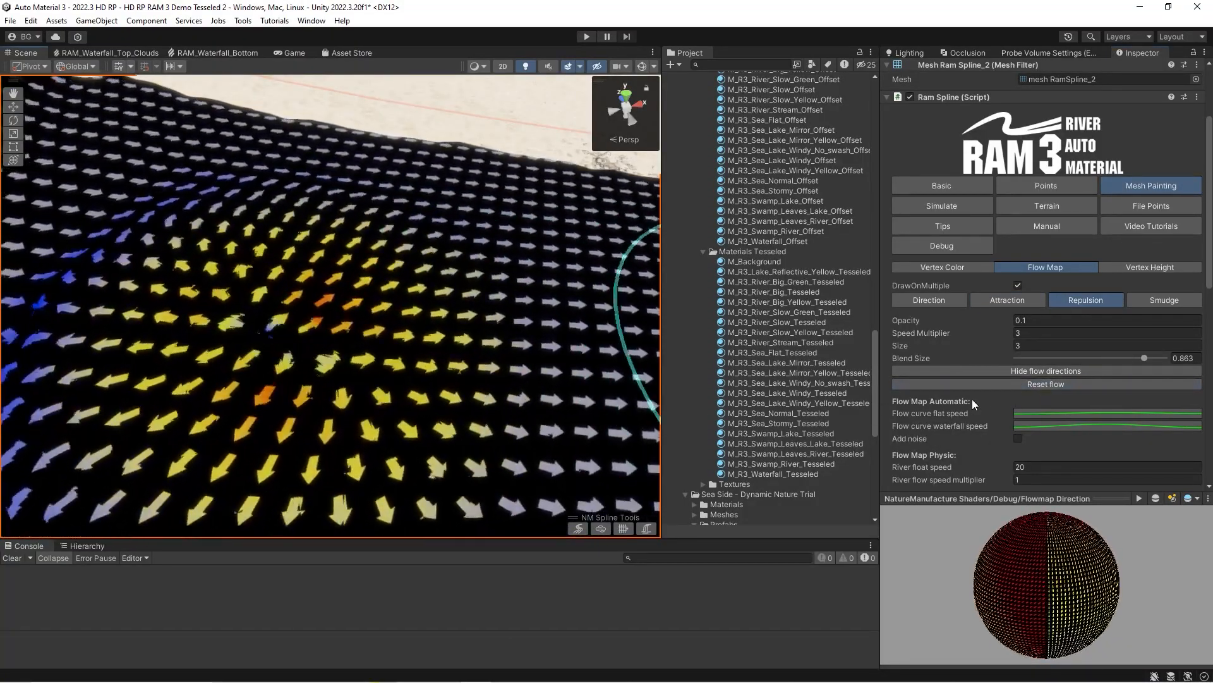
pyautogui.click(1004, 384)
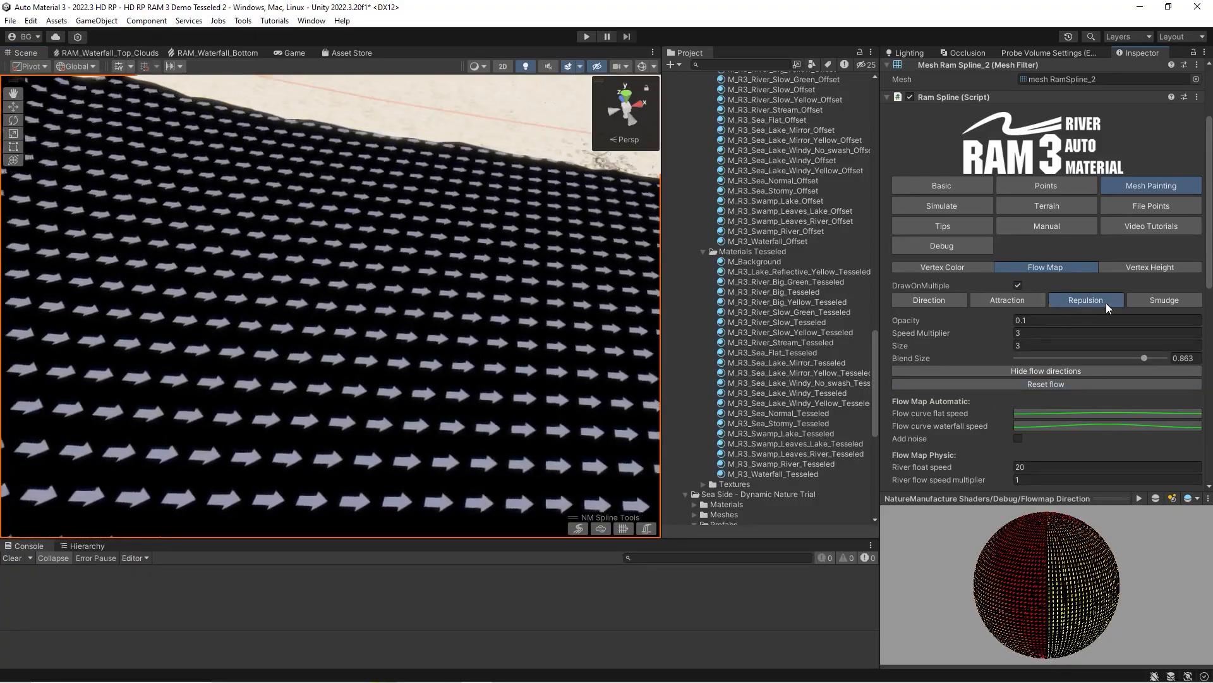
# Switch to the Smudge brush, hide the flow directions, and smudge the flow from the waterfall base toward the river.
pyautogui.click(1143, 302)
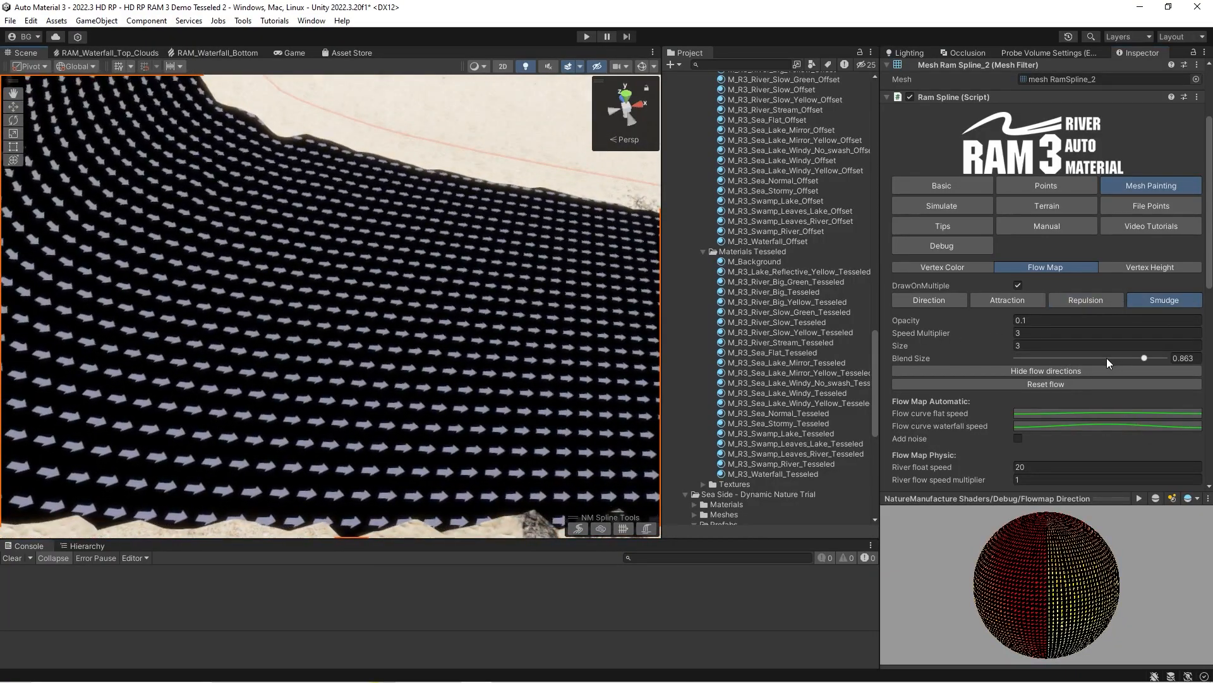
pyautogui.click(1040, 369)
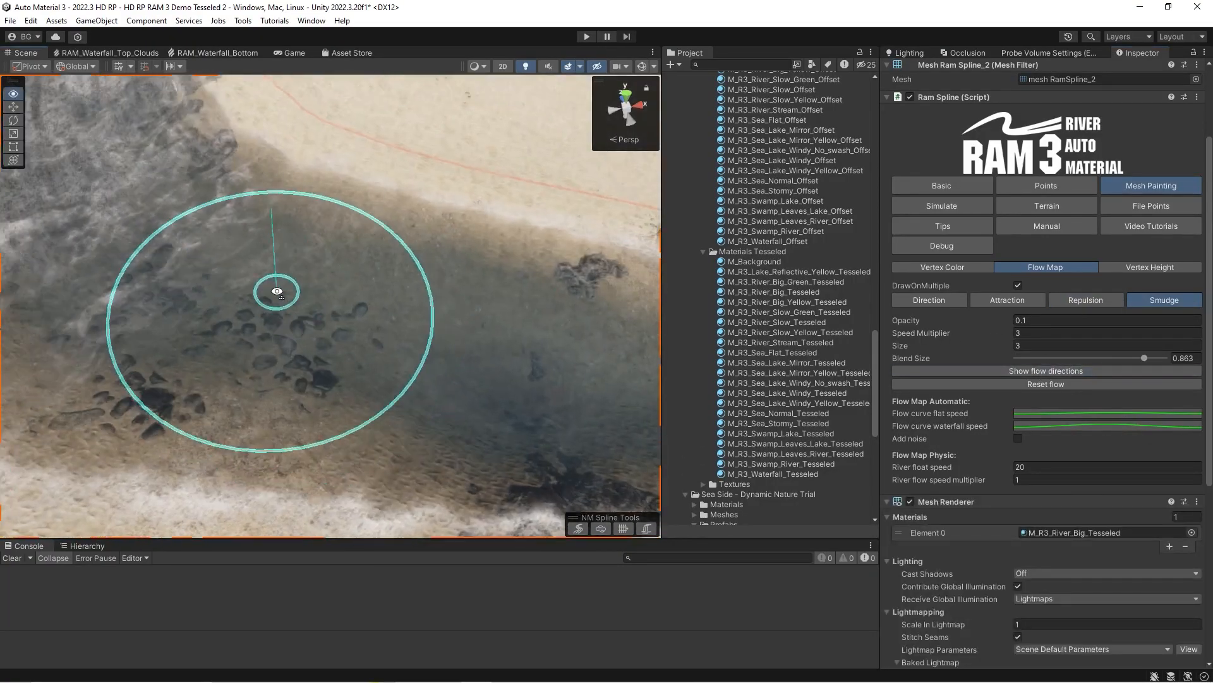
pyautogui.moveTo(260, 299)
pyautogui.mouseDown(button='right')
pyautogui.moveTo(263, 257)
pyautogui.moveTo(577, 290)
pyautogui.moveTo(108, 284)
pyautogui.moveTo(239, 293)
pyautogui.moveTo(221, 313)
pyautogui.moveTo(246, 290)
pyautogui.moveTo(243, 304)
pyautogui.mouseUp(button='right')
pyautogui.moveTo(183, 265); pyautogui.dragTo(331, 316)
pyautogui.moveTo(174, 279); pyautogui.dragTo(431, 286)
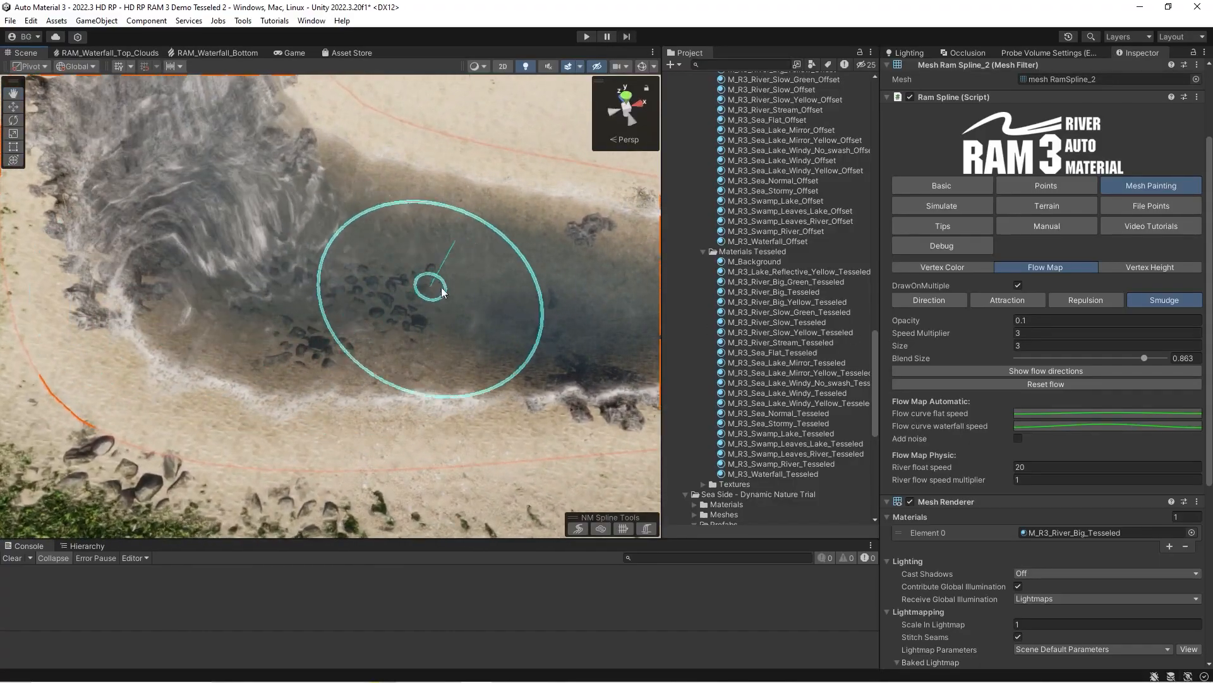
# Smudge the flow across the whole bend and inspect it with the flow directions displayed, hiding them when done.
pyautogui.moveTo(40, 285)
pyautogui.mouseDown()
pyautogui.moveTo(120, 265)
pyautogui.moveTo(351, 285)
pyautogui.moveTo(487, 244)
pyautogui.moveTo(180, 210)
pyautogui.moveTo(620, 288)
pyautogui.moveTo(578, 271)
pyautogui.moveTo(199, 286)
pyautogui.moveTo(442, 277)
pyautogui.moveTo(158, 240)
pyautogui.moveTo(114, 208)
pyautogui.moveTo(163, 163)
pyautogui.moveTo(424, 301)
pyautogui.moveTo(268, 301)
pyautogui.moveTo(238, 255)
pyautogui.moveTo(463, 317)
pyautogui.moveTo(580, 212)
pyautogui.mouseUp()
pyautogui.click(1033, 370)
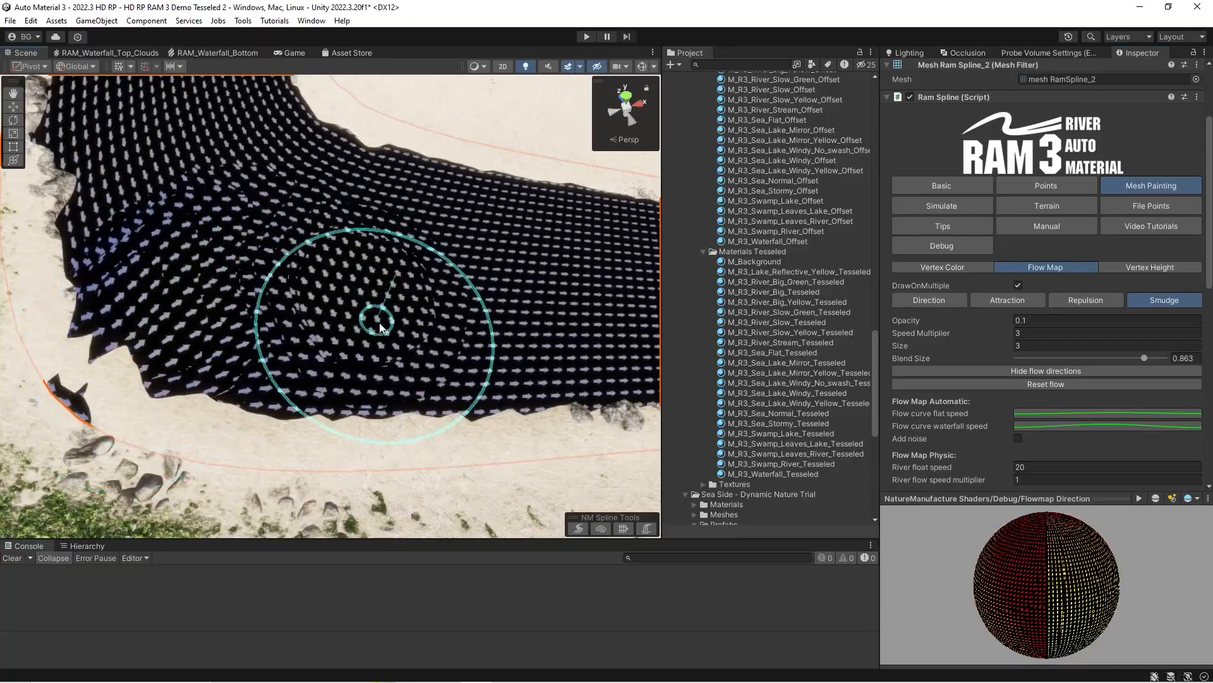
pyautogui.click(968, 371)
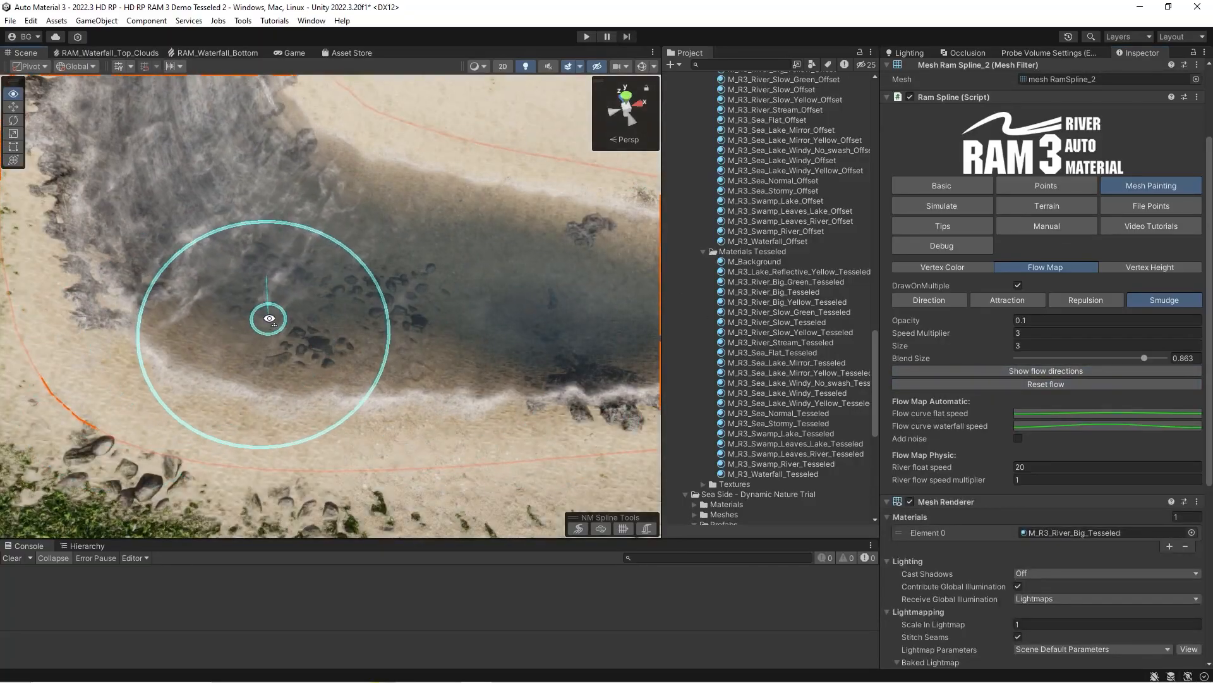
pyautogui.scroll(3, 268, 316)
pyautogui.moveTo(255, 287); pyautogui.dragTo(253, 305, button='middle')
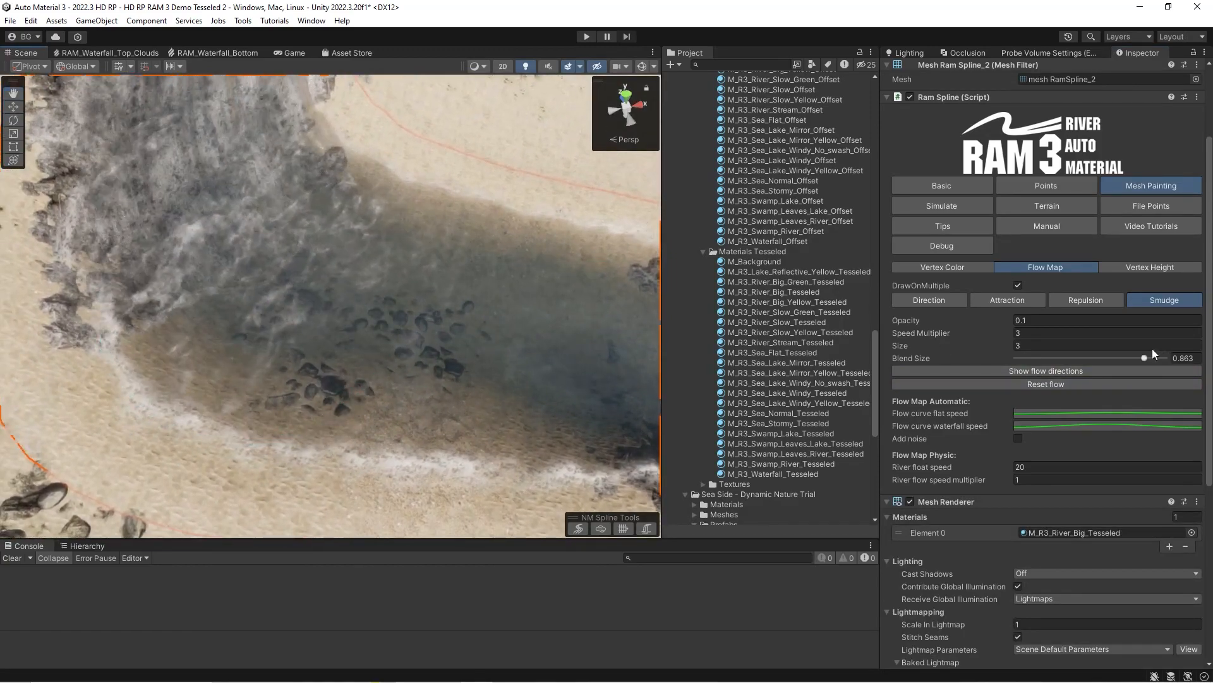
# Smudge the flow with Speed Multiplier 3 around the bend and further downstream.
pyautogui.click(1024, 332)
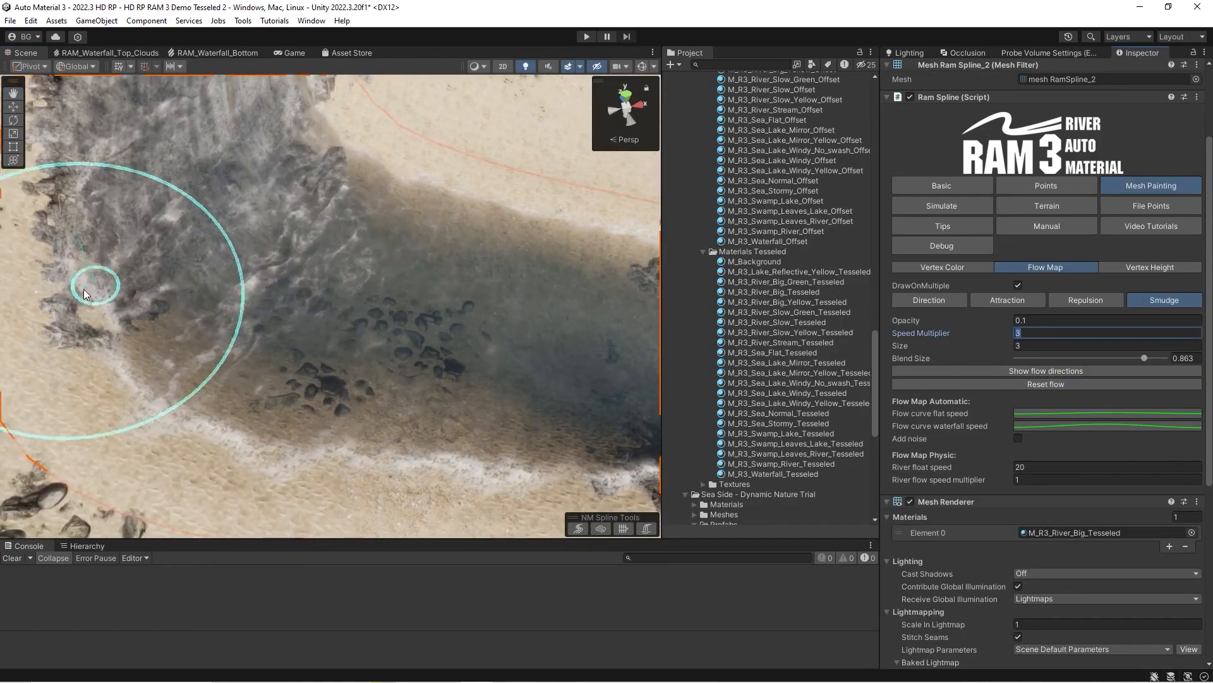
pyautogui.moveTo(232, 293)
pyautogui.mouseDown()
pyautogui.moveTo(397, 271)
pyautogui.moveTo(616, 377)
pyautogui.mouseUp()
pyautogui.moveTo(267, 270)
pyautogui.mouseDown(button='right')
pyautogui.moveTo(328, 278)
pyautogui.moveTo(310, 279)
pyautogui.mouseUp(button='right')
pyautogui.moveTo(172, 248); pyautogui.dragTo(487, 299)
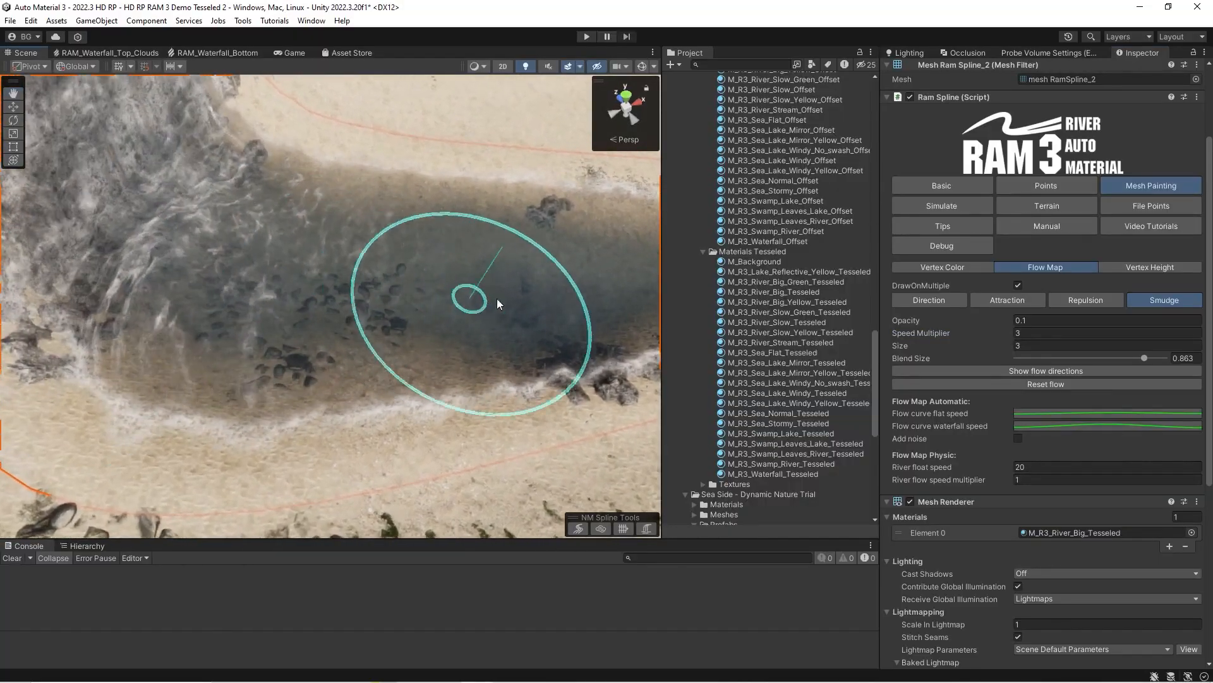
pyautogui.moveTo(511, 276)
pyautogui.mouseDown(button='right')
pyautogui.moveTo(347, 263)
pyautogui.moveTo(468, 277)
pyautogui.moveTo(488, 303)
pyautogui.moveTo(482, 292)
pyautogui.moveTo(543, 298)
pyautogui.mouseUp(button='right')
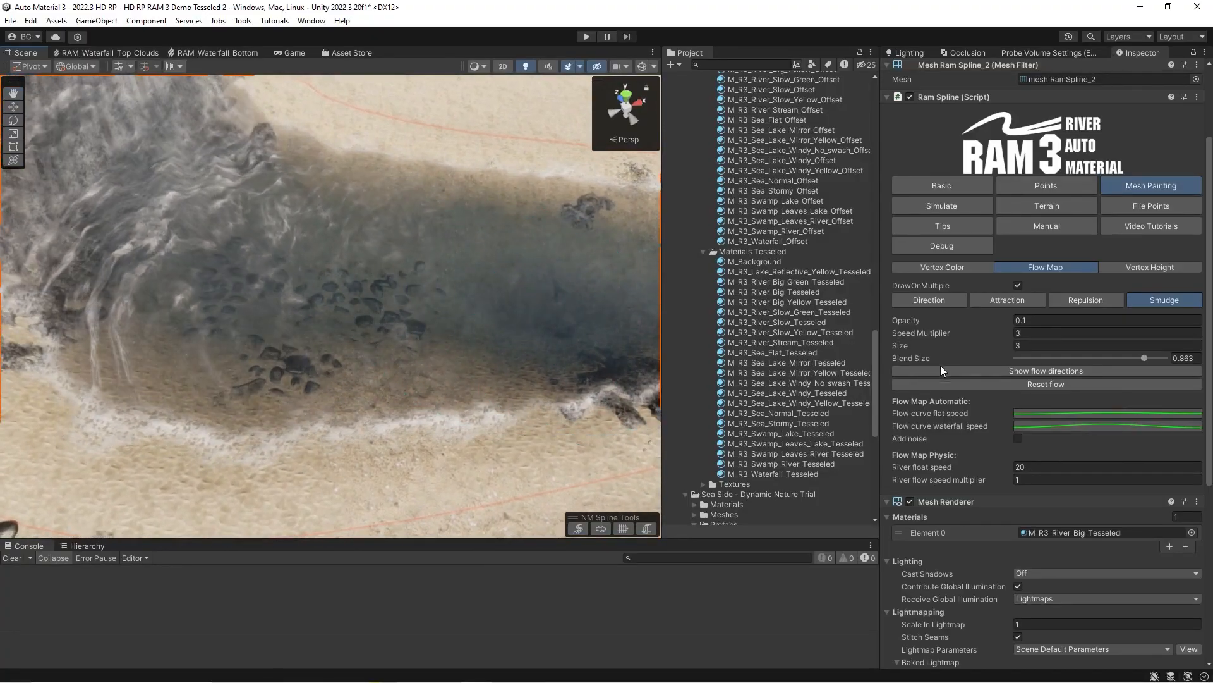
# Set the Speed Multiplier to 1 and smudge the flow at the waterfall's base.
pyautogui.click(1011, 334)
pyautogui.write('1')
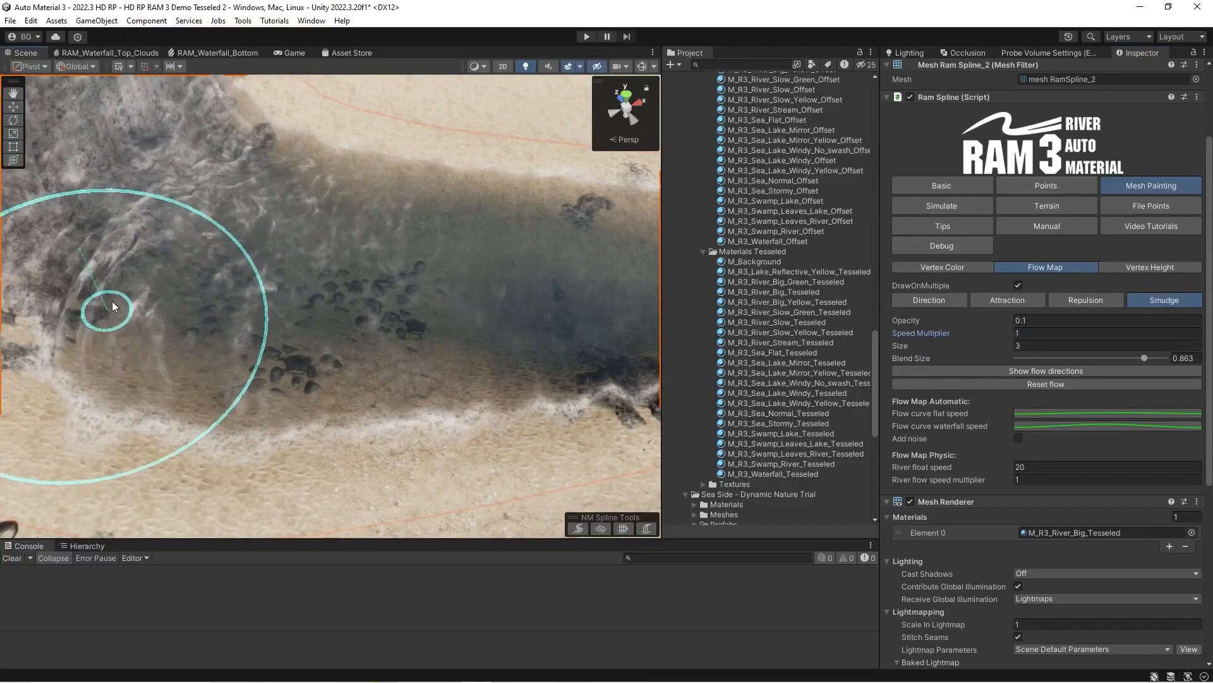
pyautogui.moveTo(381, 279); pyautogui.dragTo(381, 277, button='right')
pyautogui.moveTo(140, 297); pyautogui.dragTo(136, 282, button='right')
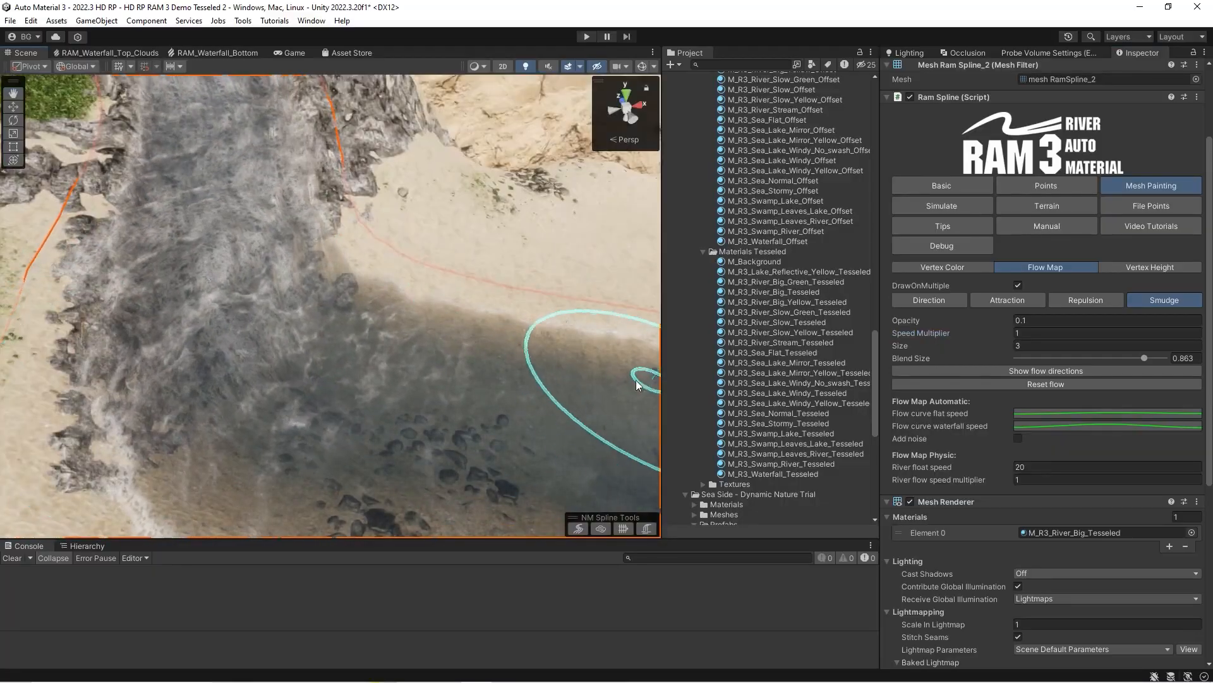
pyautogui.moveTo(279, 325); pyautogui.dragTo(257, 324, button='right')
# Set the Speed Multiplier to 3 and smudge the flow at the river bend again.
pyautogui.click(1030, 331)
pyautogui.write('3')
pyautogui.moveTo(411, 265); pyautogui.dragTo(414, 283, button='right')
pyautogui.press('s')
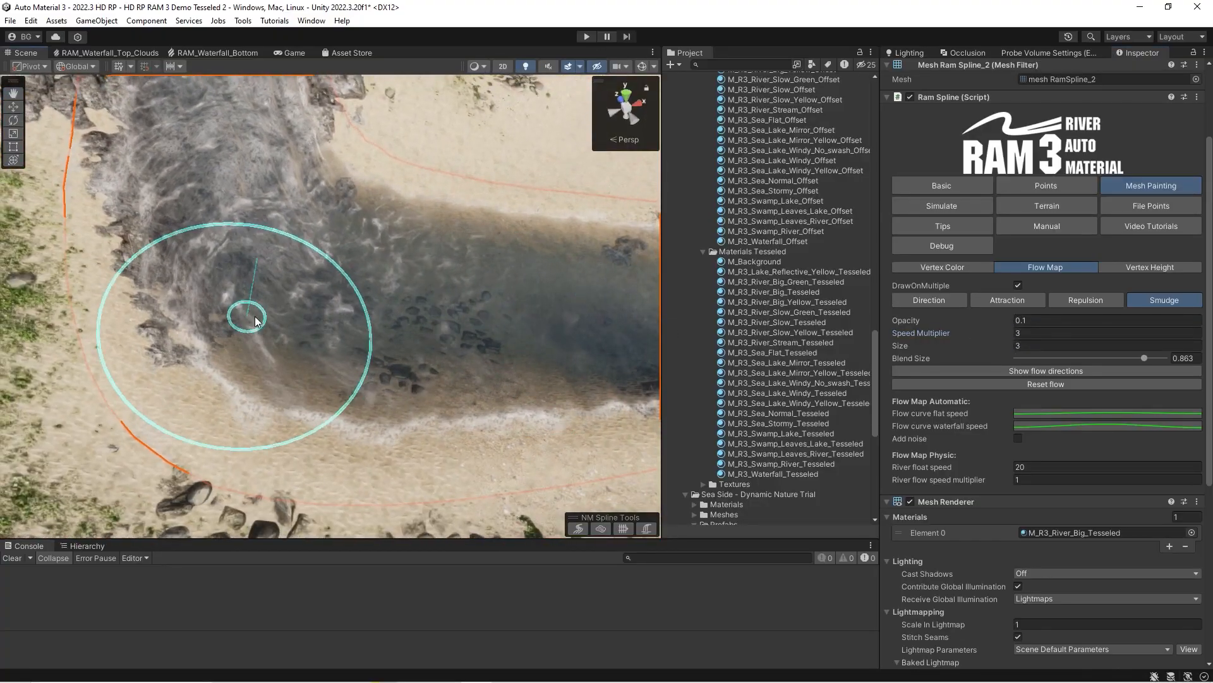
pyautogui.scroll(5, 276, 305)
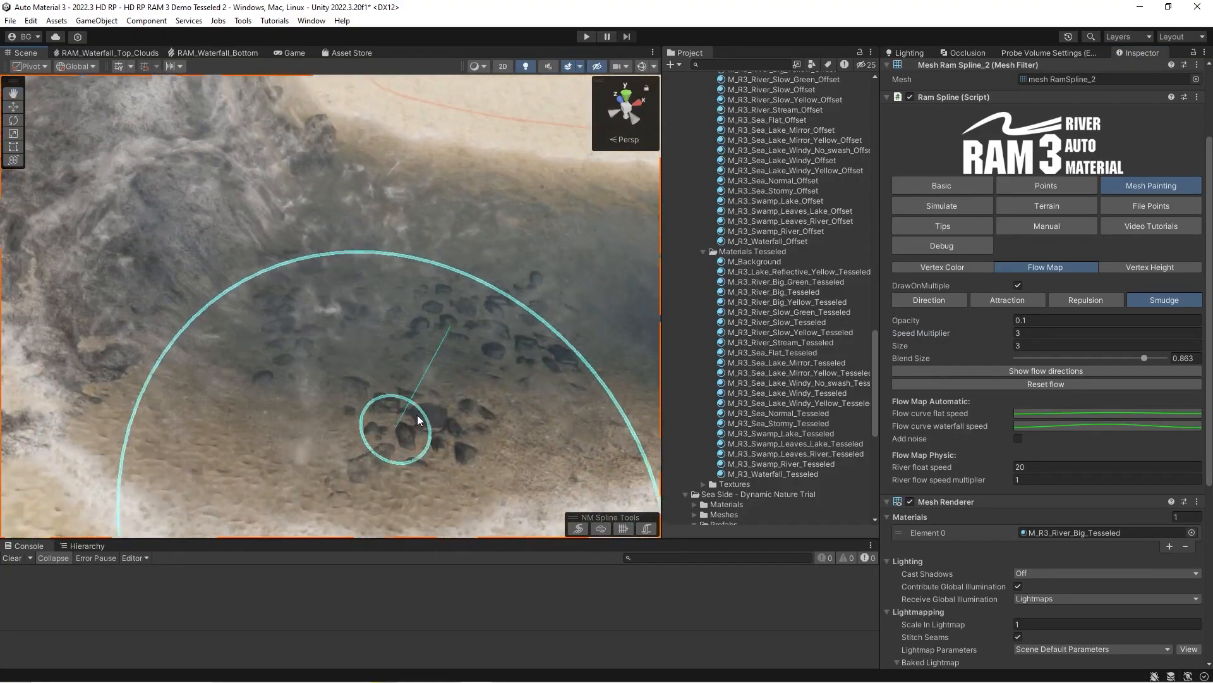
# Examine the smudged flow around the rocks at the river bend and the waterfall's base.
pyautogui.moveTo(433, 261); pyautogui.dragTo(398, 291, button='right')
pyautogui.press('s')
pyautogui.moveTo(202, 369)
pyautogui.mouseDown(button='right')
pyautogui.moveTo(230, 347)
pyautogui.moveTo(224, 371)
pyautogui.mouseUp(button='right')
pyautogui.press('s')
pyautogui.press('w')
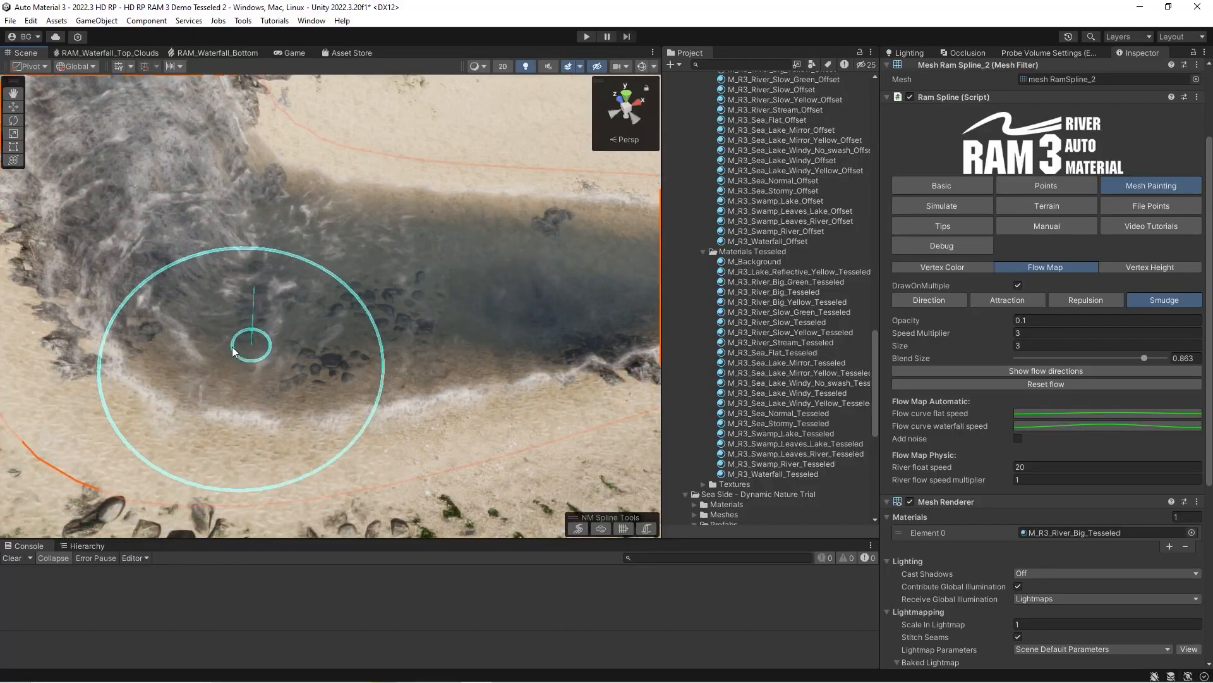
pyautogui.press('s')
pyautogui.moveTo(392, 307); pyautogui.dragTo(369, 299, button='right')
pyautogui.press('w')
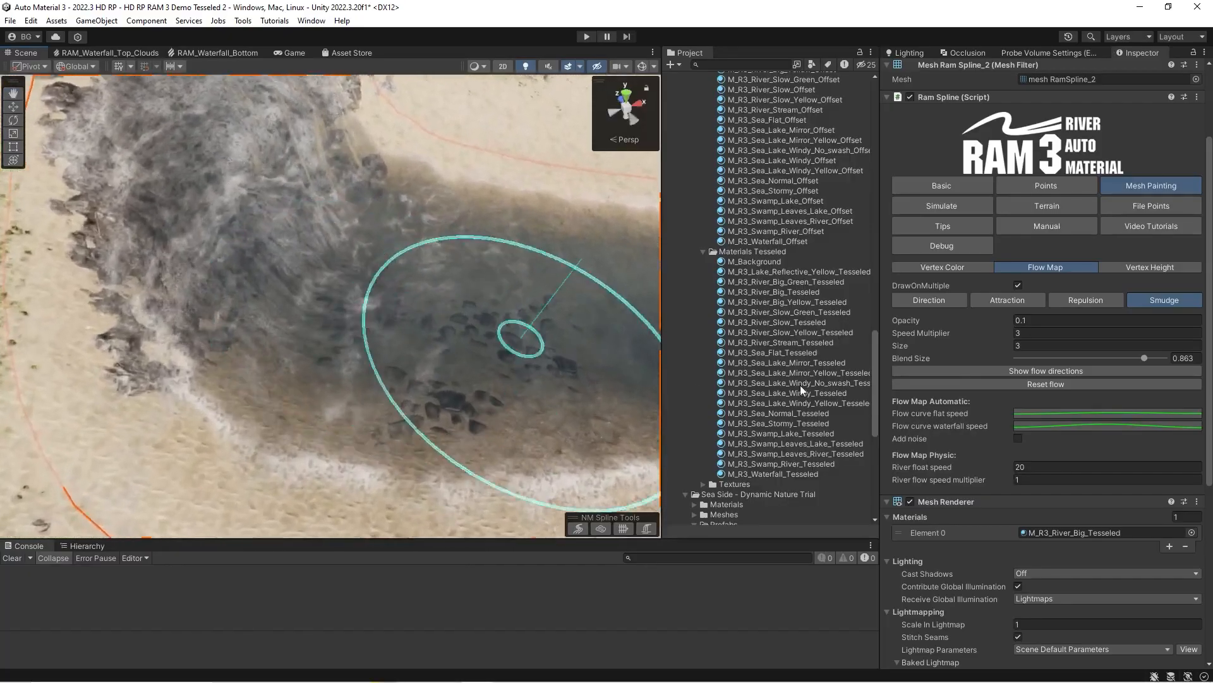
# Reset the river's painted flow and look back up at the waterfall.
pyautogui.click(1031, 387)
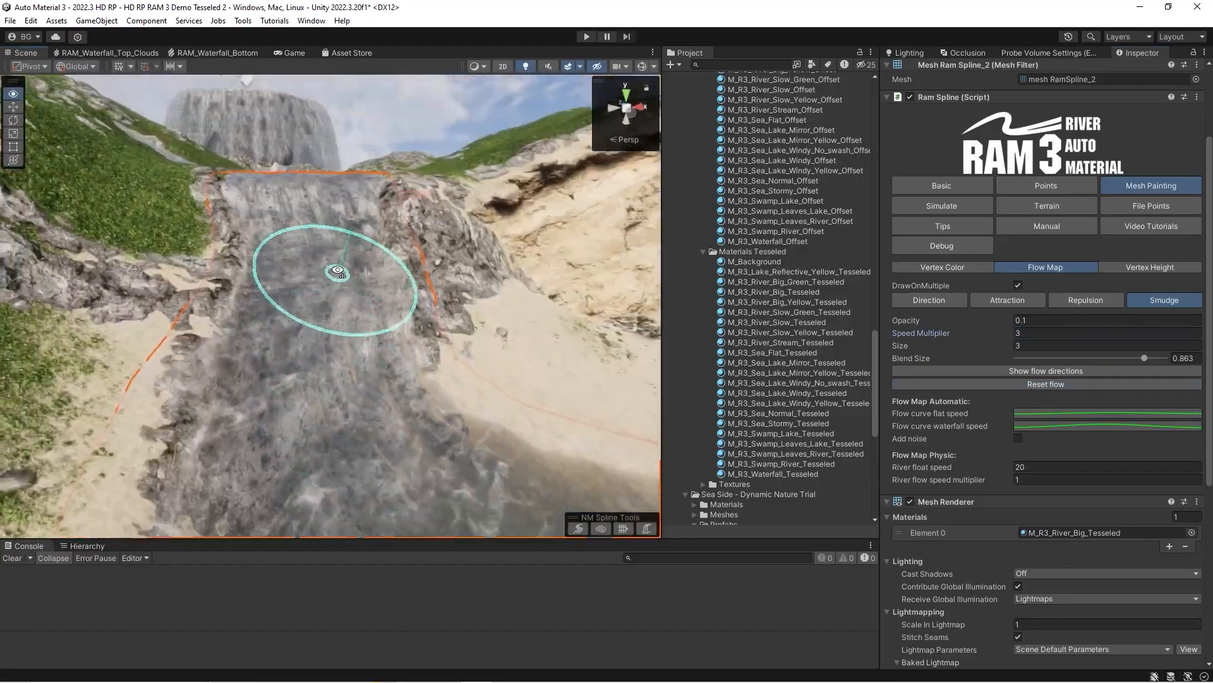
pyautogui.press('w')
pyautogui.moveTo(338, 272)
pyautogui.mouseDown(button='right')
pyautogui.moveTo(352, 253)
pyautogui.moveTo(230, 238)
pyautogui.moveTo(303, 273)
pyautogui.moveTo(306, 320)
pyautogui.moveTo(439, 428)
pyautogui.moveTo(368, 414)
pyautogui.moveTo(355, 347)
pyautogui.moveTo(361, 357)
pyautogui.mouseUp(button='right')
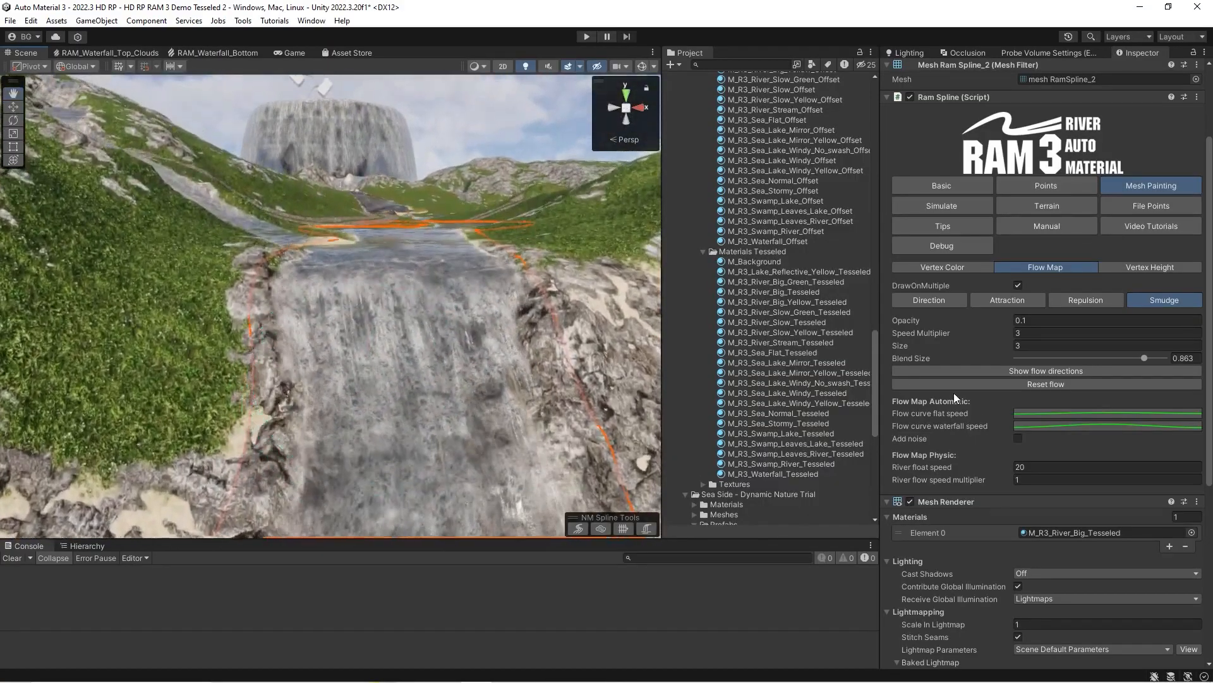
# Inspect the automatic flow curves for flat and waterfall speed, with the waterfall in closer view.
pyautogui.click(1028, 413)
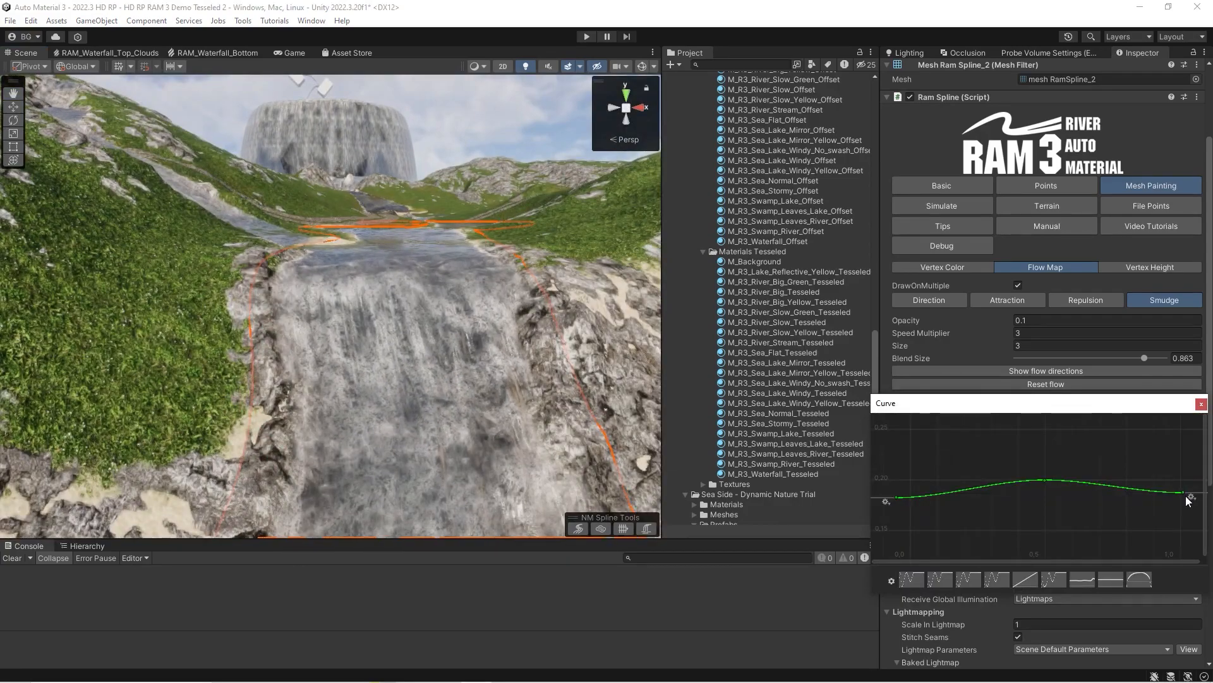
pyautogui.click(1201, 404)
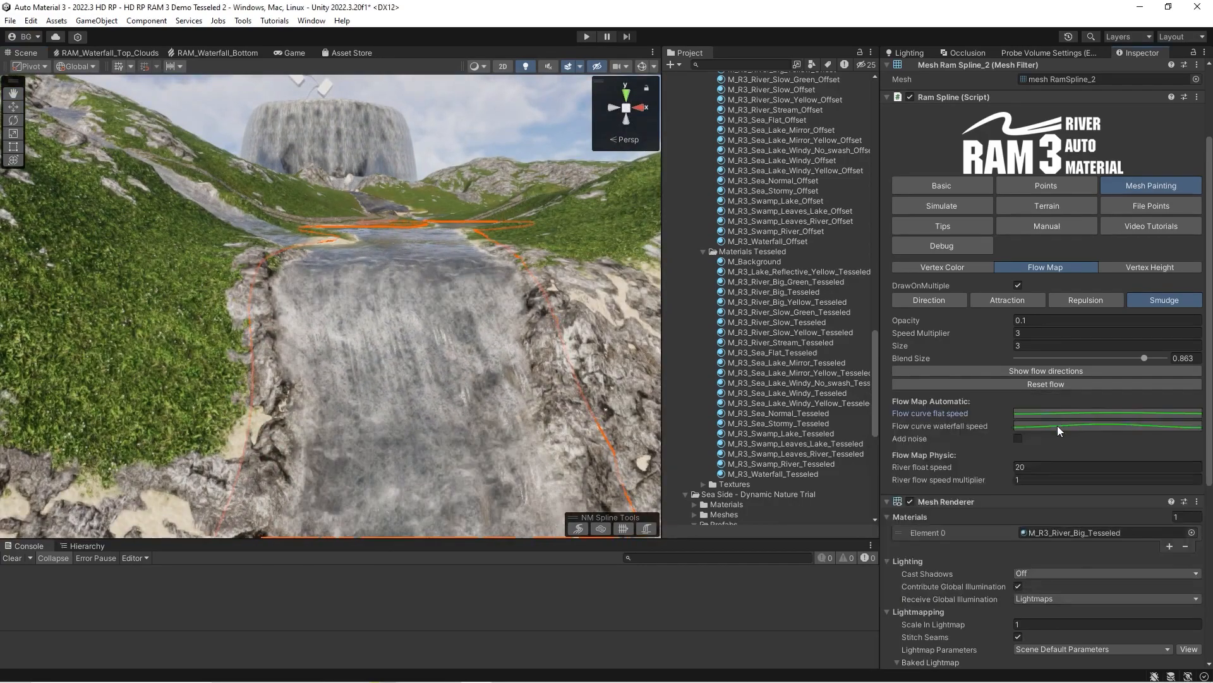
pyautogui.click(1059, 427)
pyautogui.moveTo(363, 359); pyautogui.dragTo(487, 303, button='right')
# Set the value of the middle key on the waterfall speed curve to 0.1.
pyautogui.click(1056, 424)
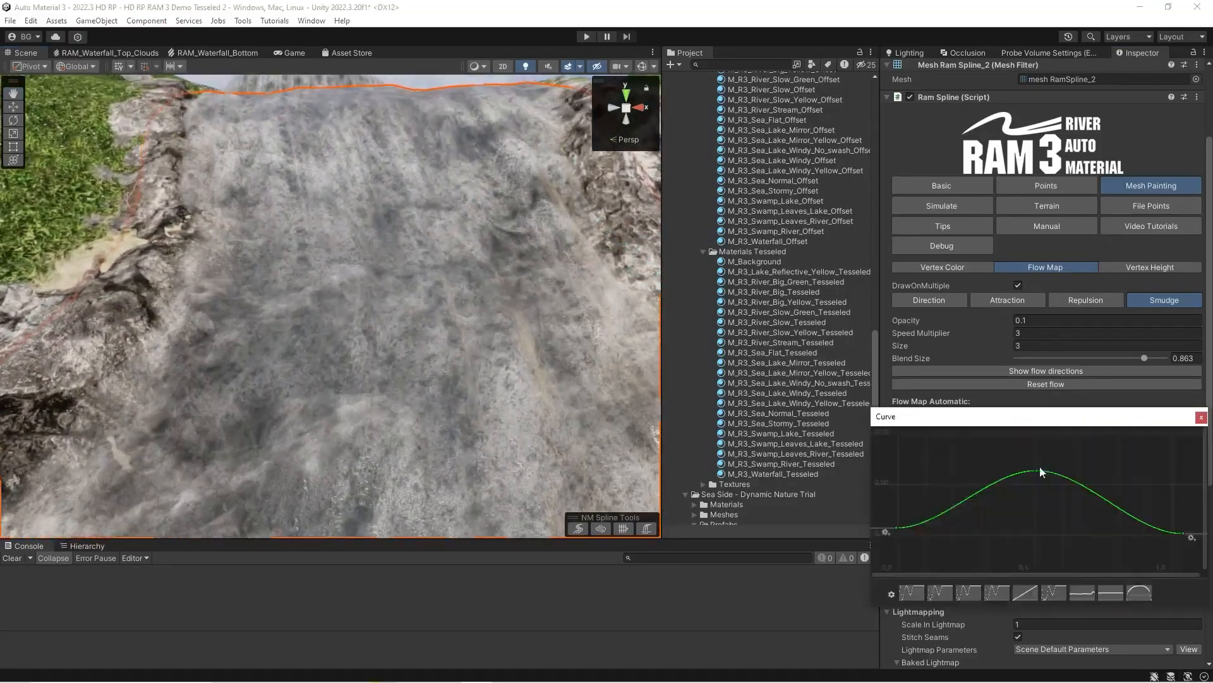
pyautogui.rightClick(1038, 472)
pyautogui.click(1060, 494)
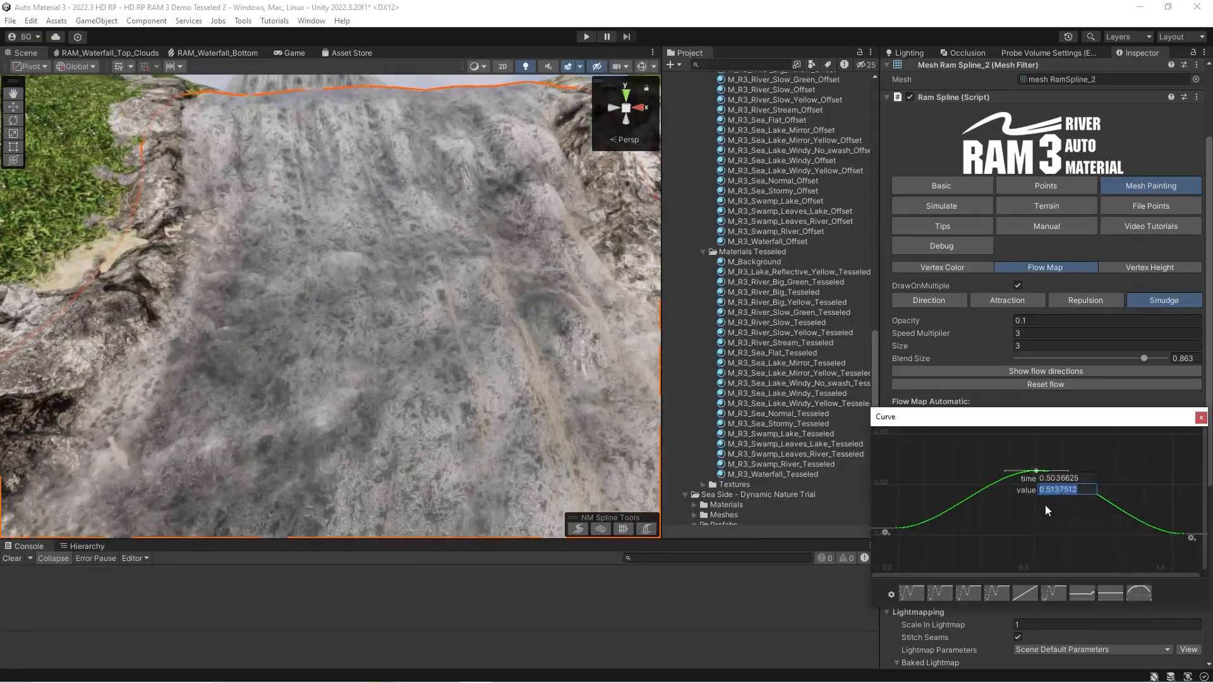
pyautogui.moveTo(1052, 490); pyautogui.dragTo(1082, 489)
pyautogui.press('BackSpace')
pyautogui.press('BackSpace')
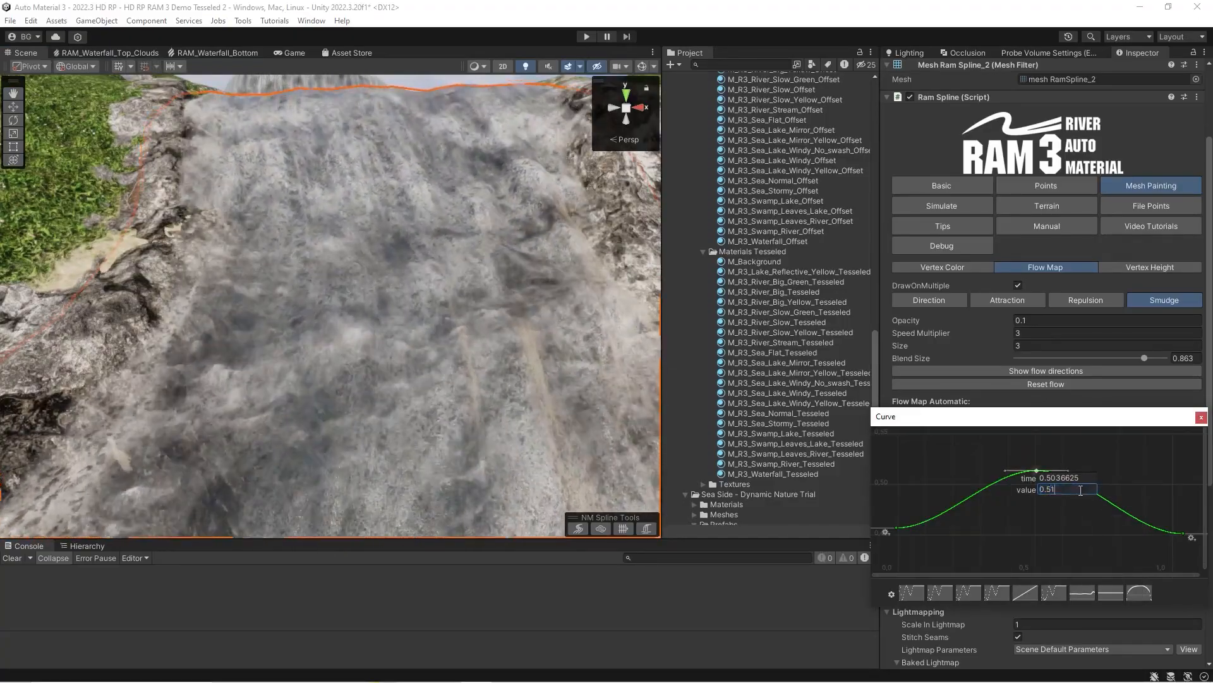
pyautogui.write('1')
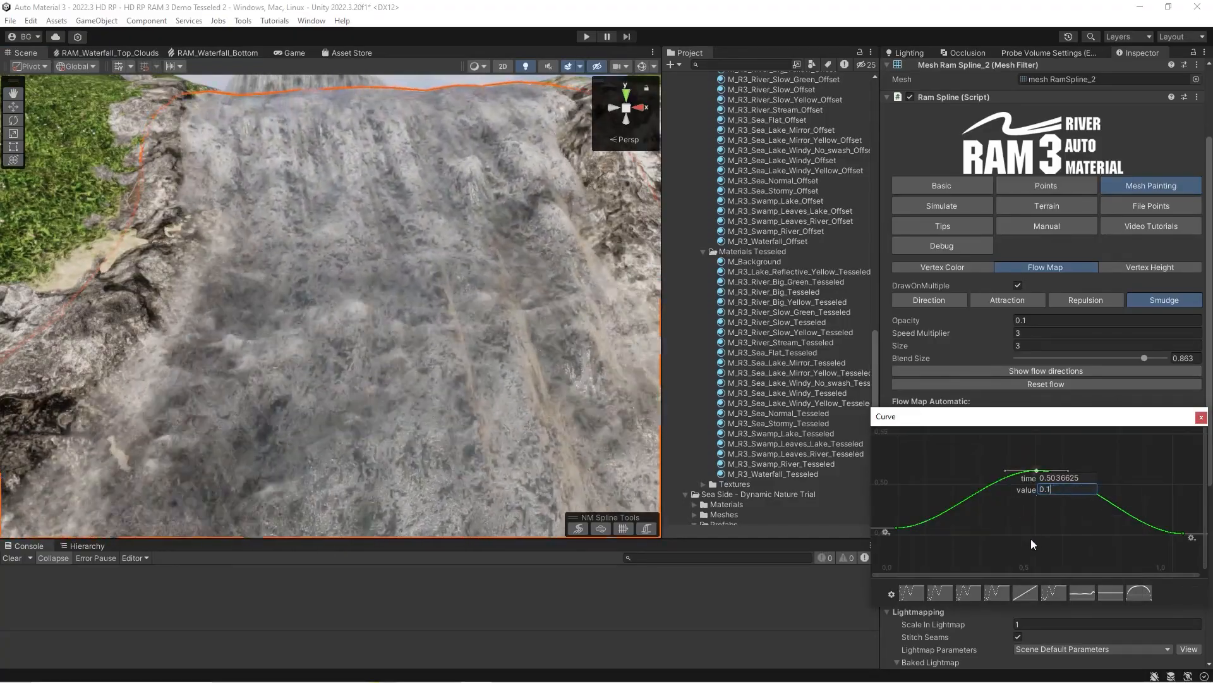
pyautogui.click(969, 515)
pyautogui.scroll(-8, 994, 493)
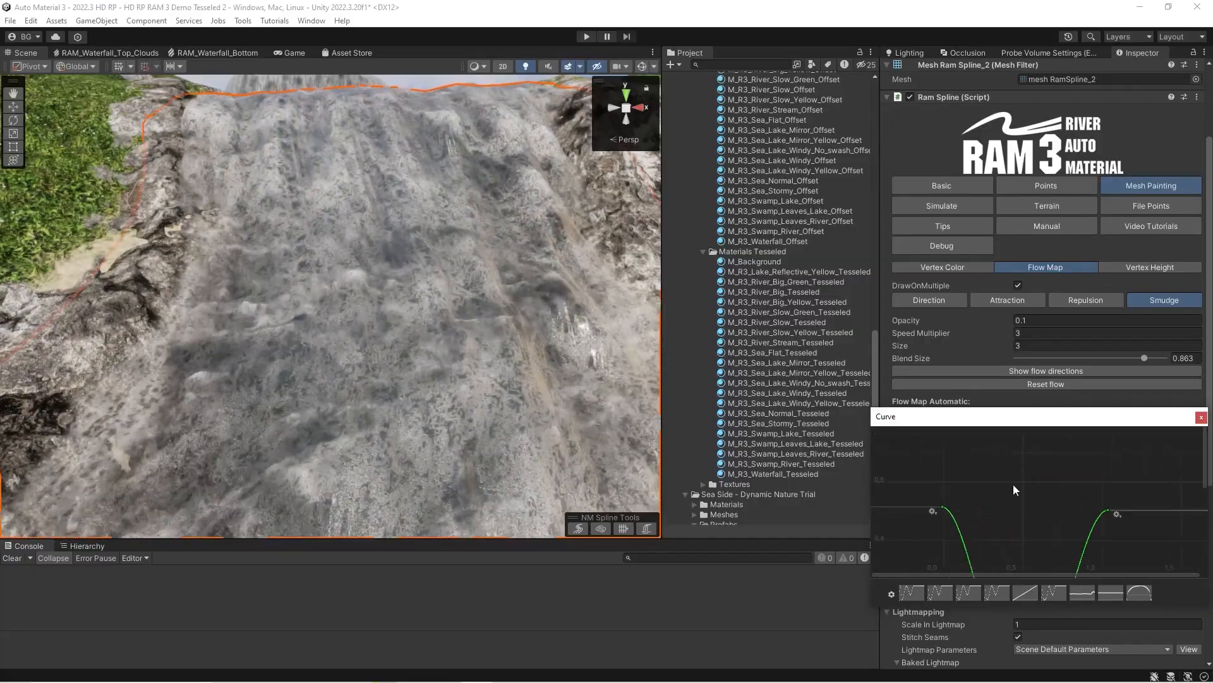
pyautogui.moveTo(1020, 543); pyautogui.dragTo(1046, 411, button='middle')
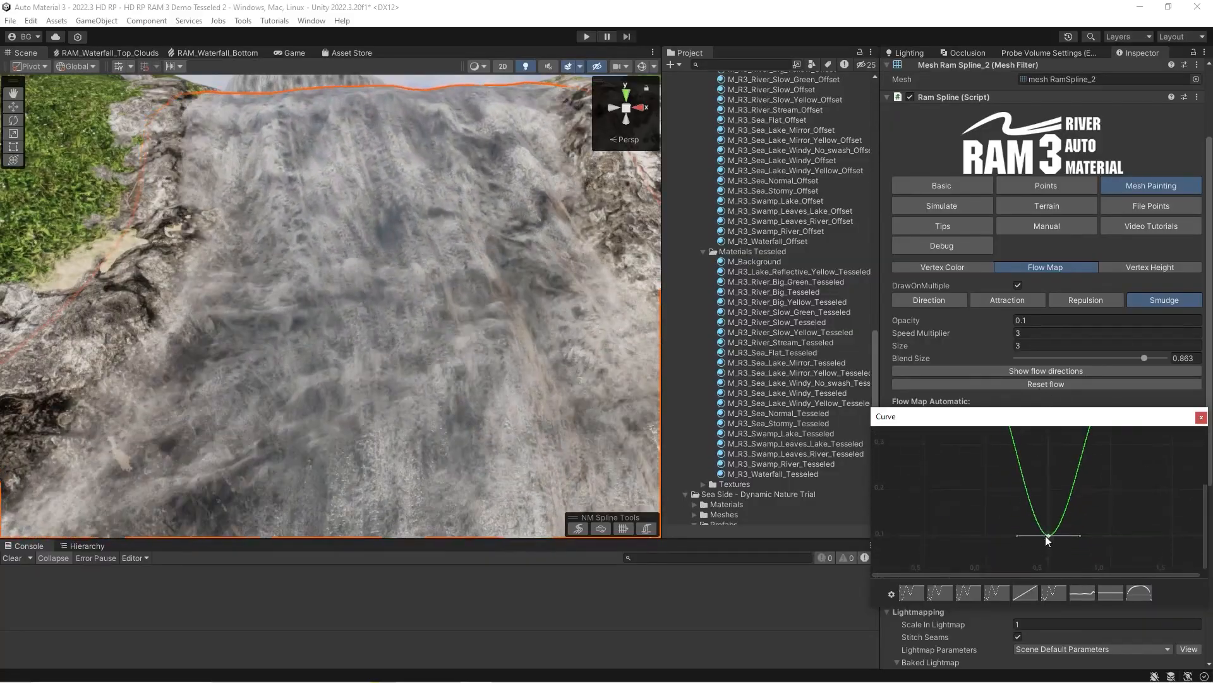
# Set the waterfall speed curve's middle key to 1 and close the curve editor to check the waterfall's flow.
pyautogui.rightClick(1045, 536)
pyautogui.click(1082, 408)
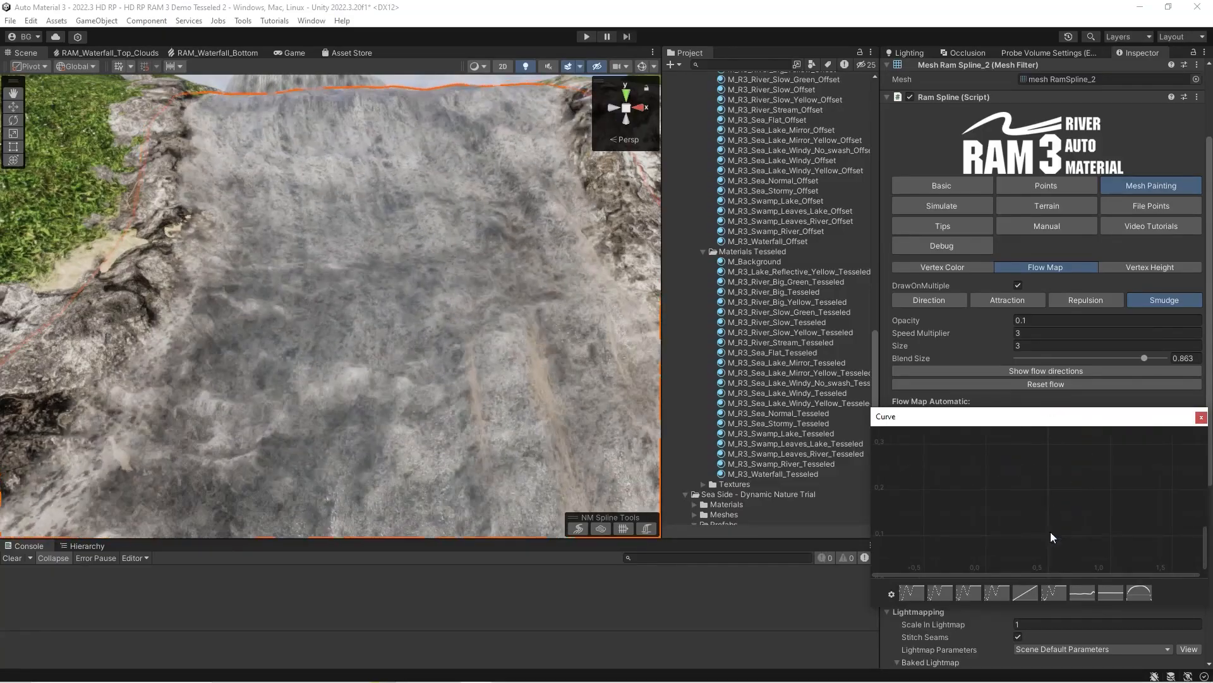
pyautogui.click(1201, 417)
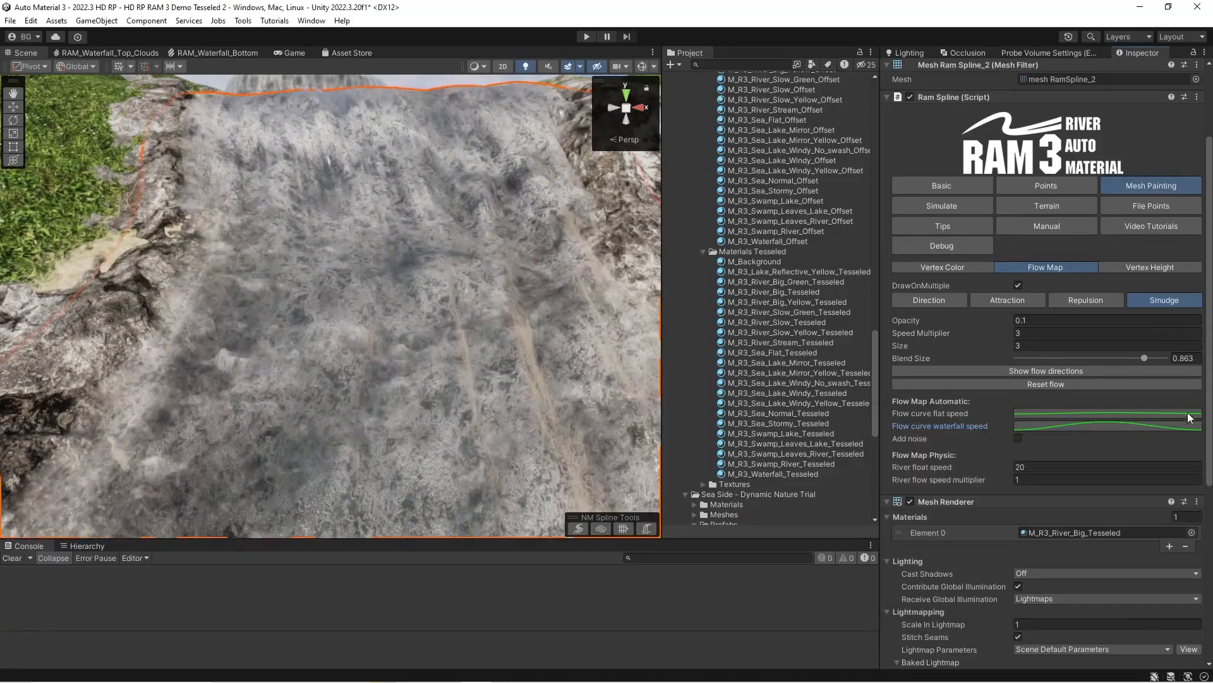
pyautogui.scroll(-4, 439, 345)
pyautogui.moveTo(439, 344); pyautogui.dragTo(438, 328, button='middle')
pyautogui.scroll(2, 438, 329)
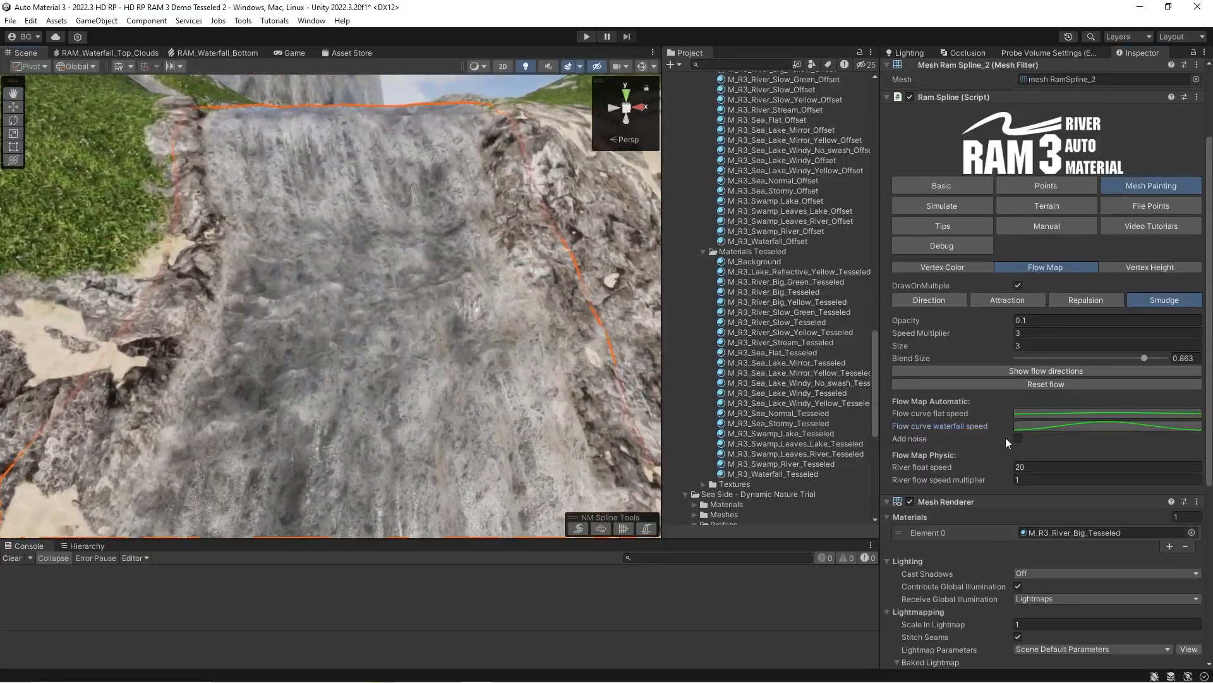
# Lower the waterfall speed curve's first key to about 0.1 and move an added key to about 0.365, 0.495.
pyautogui.click(1026, 427)
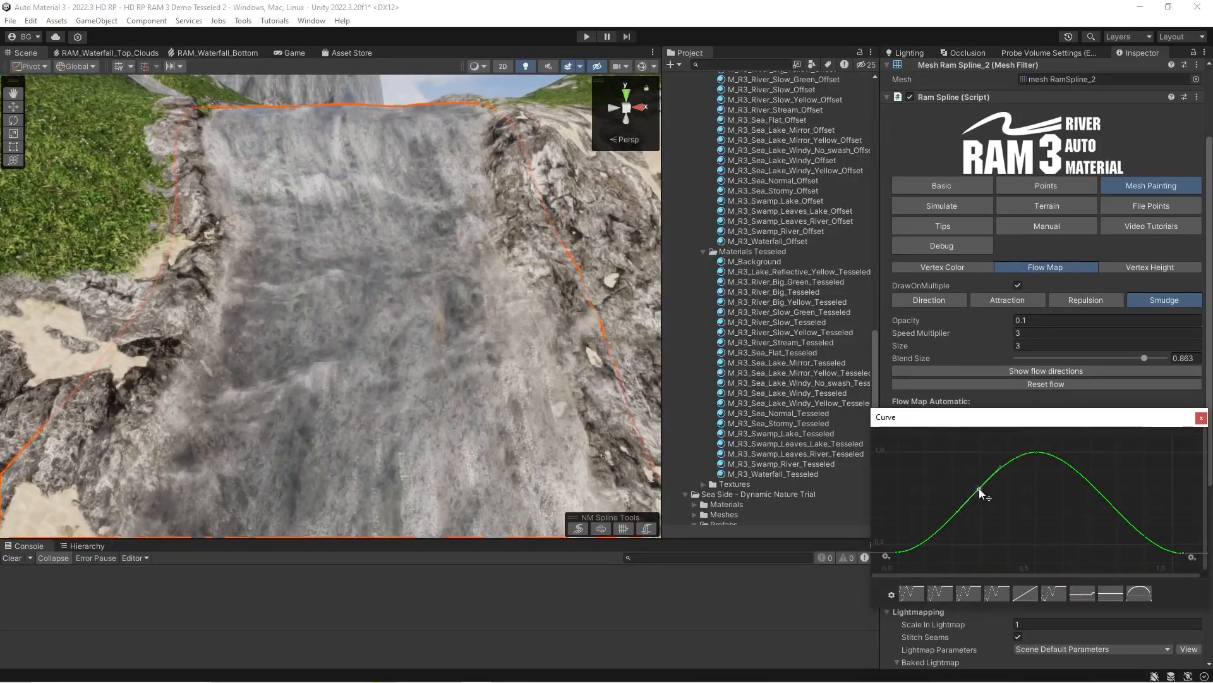
pyautogui.rightClick(900, 551)
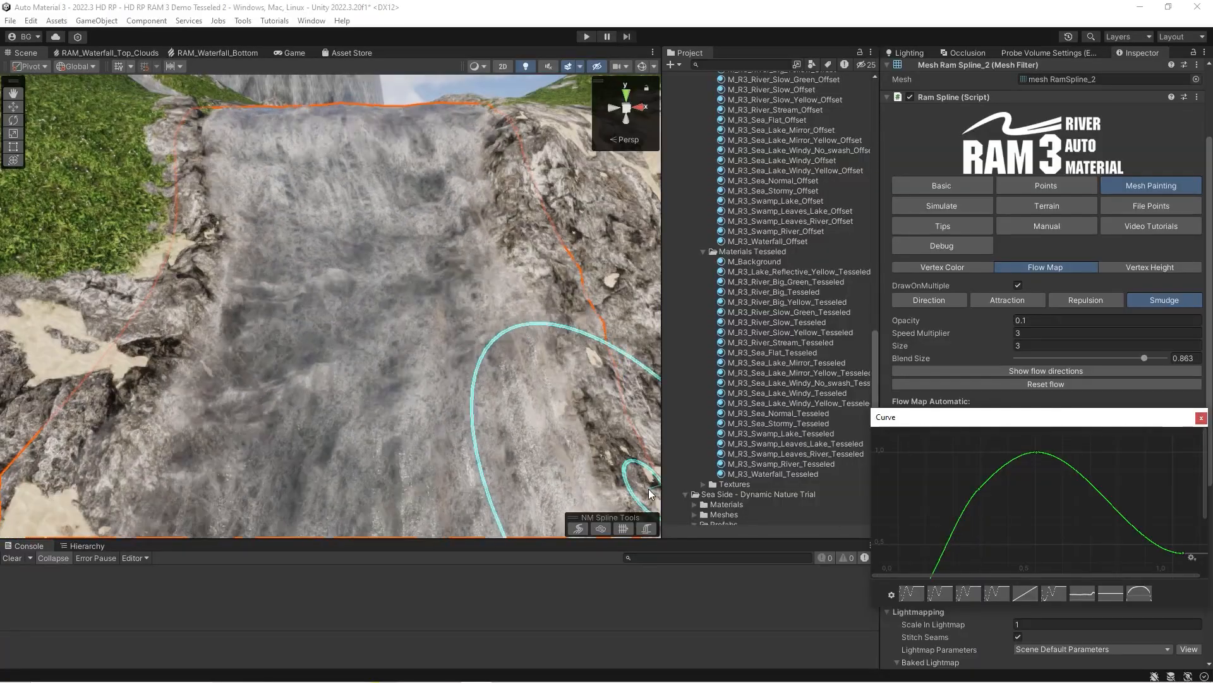
pyautogui.scroll(-2, 980, 511)
pyautogui.moveTo(980, 511); pyautogui.dragTo(983, 456, button='middle')
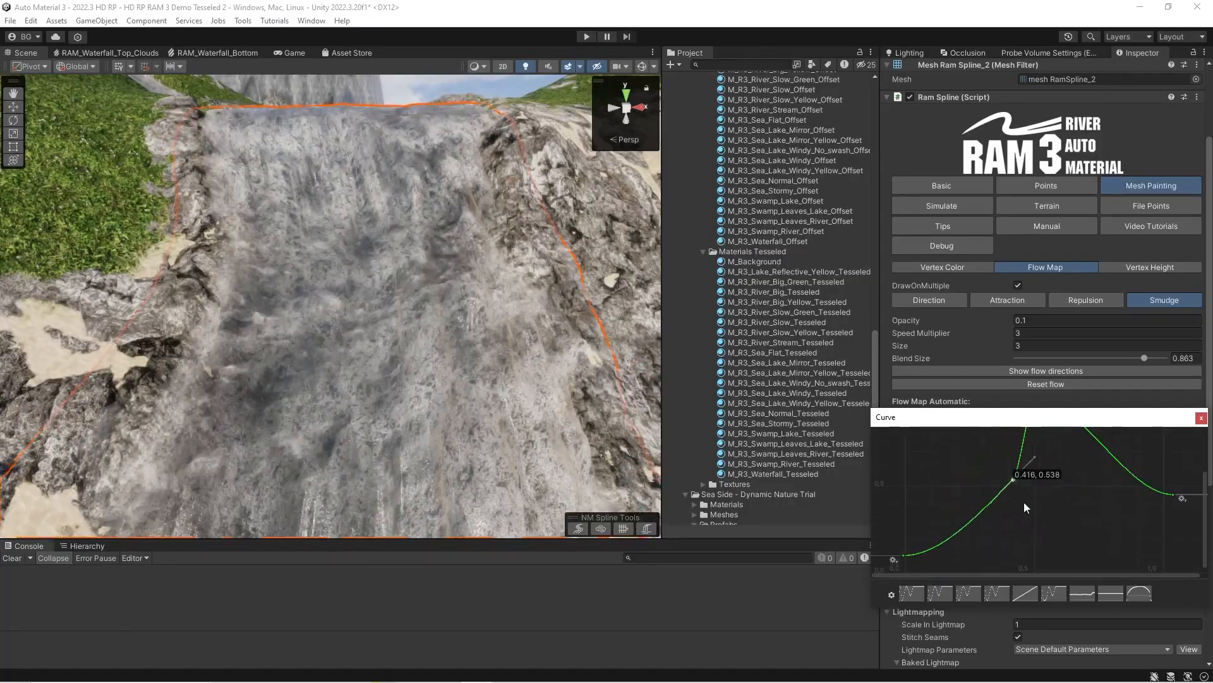
pyautogui.moveTo(1028, 547); pyautogui.dragTo(1022, 537)
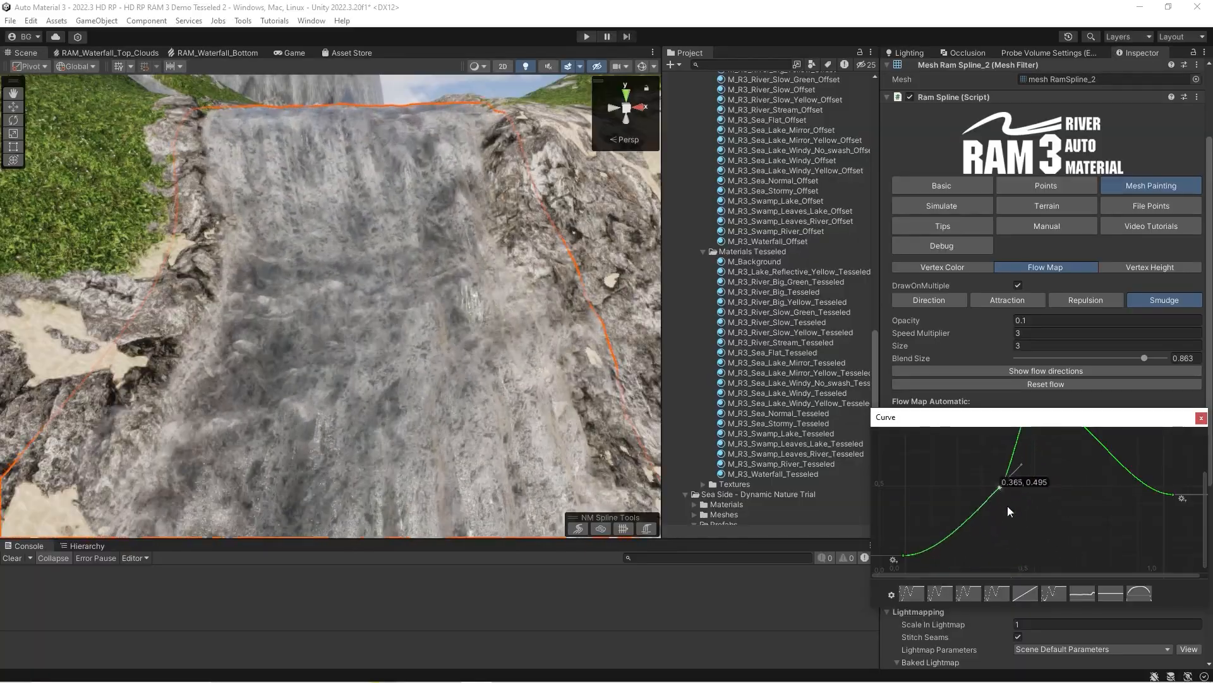
# Reshape the waterfall speed curve with a dip in its first half and a peak nearer its end, closing it to inspect the waterfall.
pyautogui.moveTo(1067, 523); pyautogui.dragTo(1037, 577, button='middle')
pyautogui.moveTo(1007, 455); pyautogui.dragTo(1101, 442)
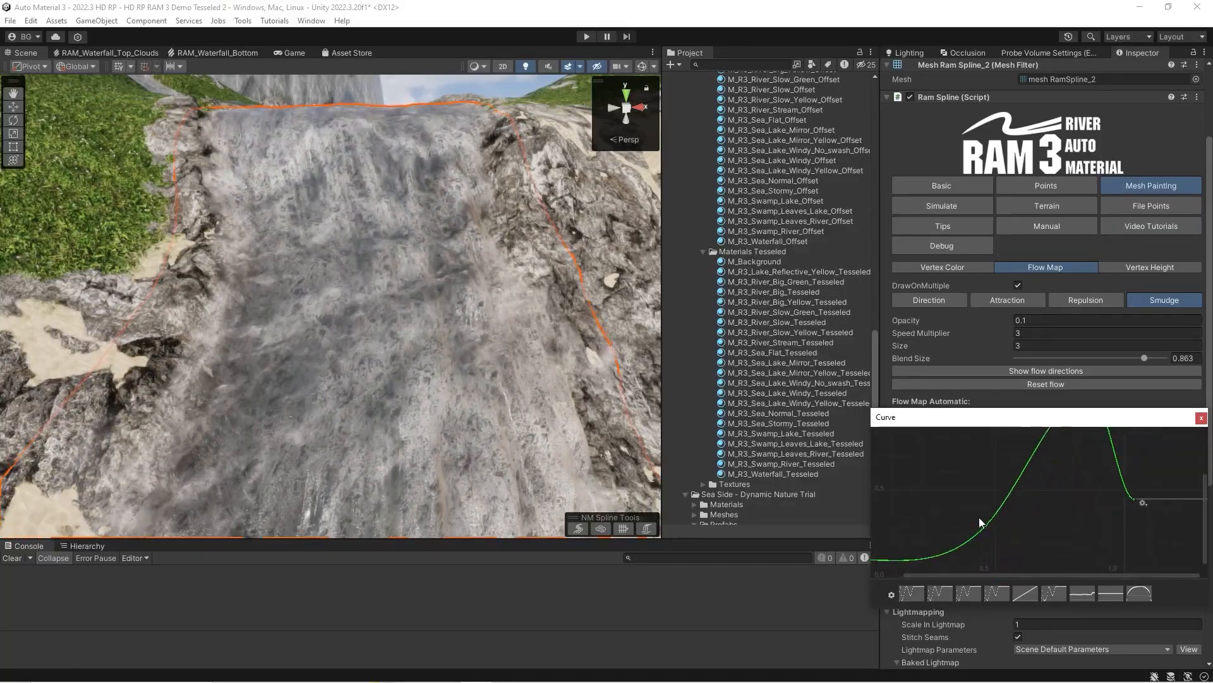
pyautogui.moveTo(986, 525); pyautogui.dragTo(1010, 559)
pyautogui.scroll(-4, 986, 530)
pyautogui.moveTo(983, 527); pyautogui.dragTo(991, 476, button='middle')
pyautogui.moveTo(1032, 482)
pyautogui.mouseDown()
pyautogui.moveTo(977, 480)
pyautogui.moveTo(1017, 487)
pyautogui.mouseUp()
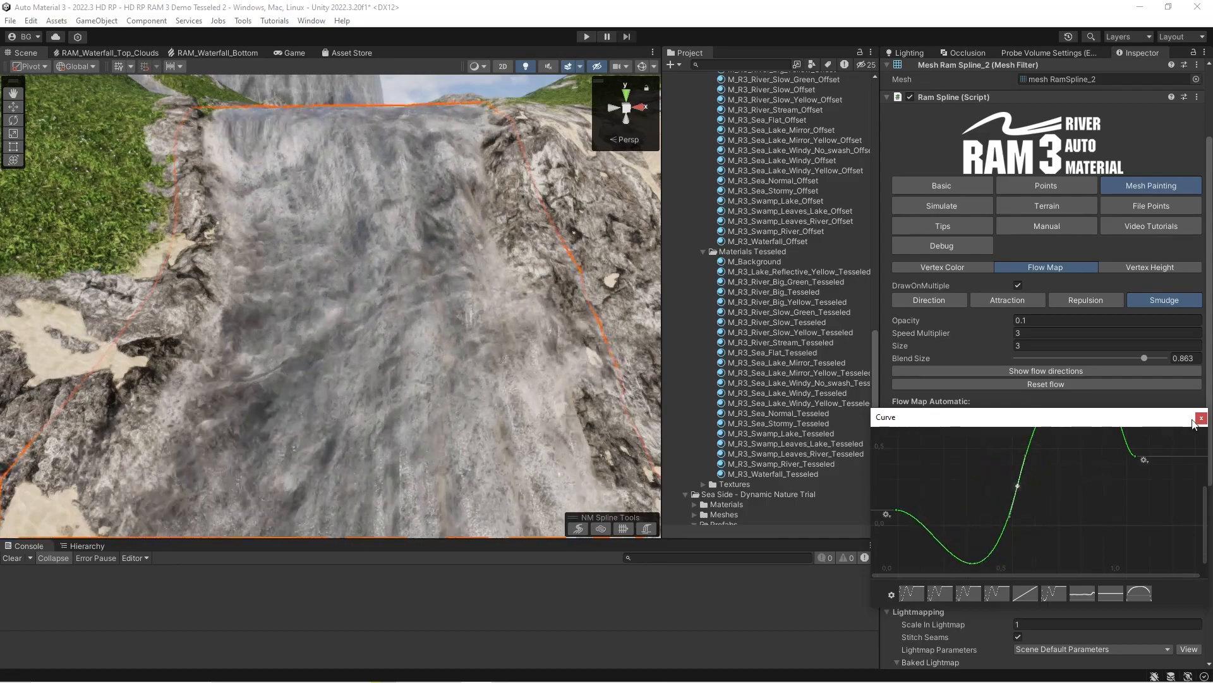
pyautogui.click(1201, 417)
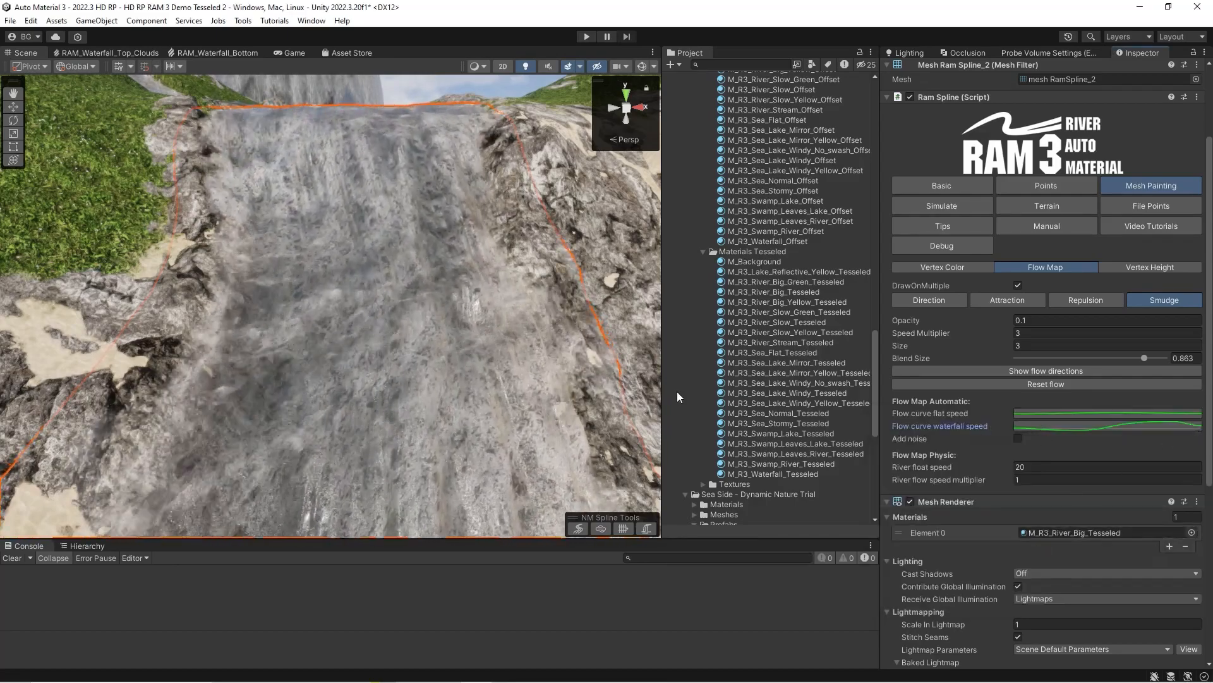
pyautogui.moveTo(383, 354)
pyautogui.mouseDown(button='right')
pyautogui.moveTo(371, 385)
pyautogui.moveTo(399, 390)
pyautogui.mouseUp(button='right')
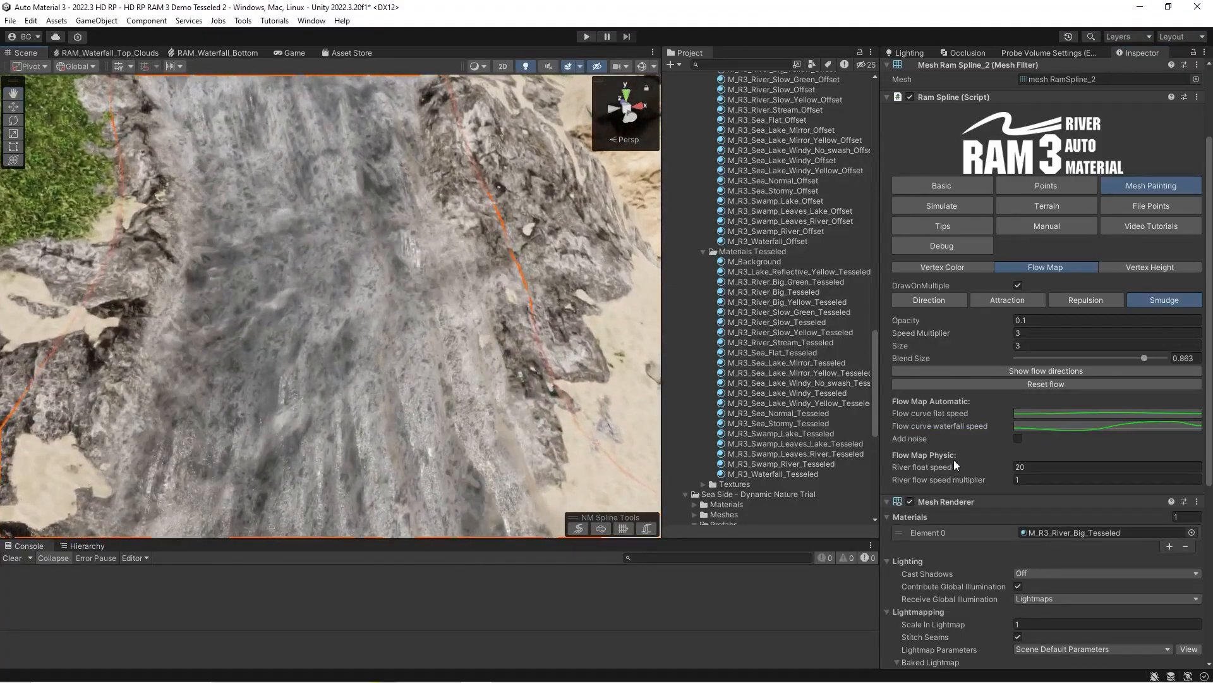
pyautogui.moveTo(616, 429); pyautogui.dragTo(543, 371, button='right')
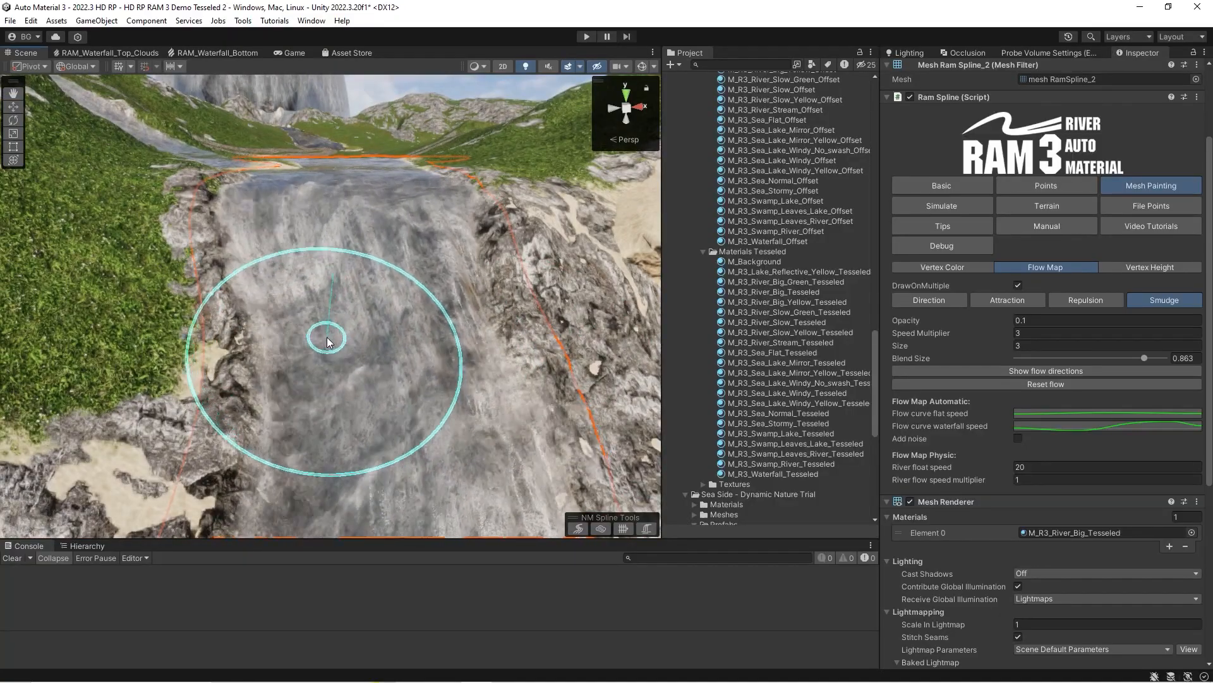
pyautogui.moveTo(320, 368); pyautogui.dragTo(469, 343, button='right')
# Examine the white objects floating on the swamp river in relation to the river float speed setting.
pyautogui.press('w')
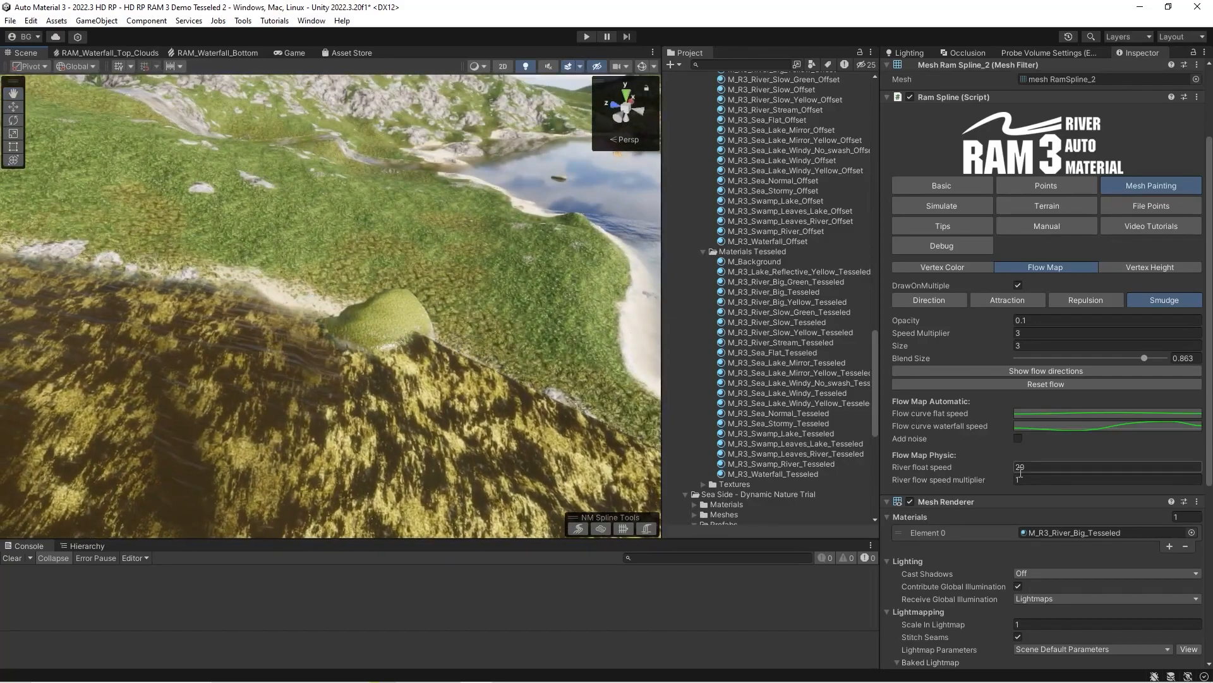
pyautogui.moveTo(468, 382)
pyautogui.mouseDown(button='right')
pyautogui.moveTo(271, 317)
pyautogui.moveTo(271, 306)
pyautogui.moveTo(365, 339)
pyautogui.moveTo(283, 367)
pyautogui.moveTo(405, 397)
pyautogui.moveTo(316, 341)
pyautogui.moveTo(386, 347)
pyautogui.moveTo(304, 348)
pyautogui.mouseUp(button='right')
pyautogui.click(1044, 468)
pyautogui.moveTo(298, 396); pyautogui.dragTo(288, 404, button='right')
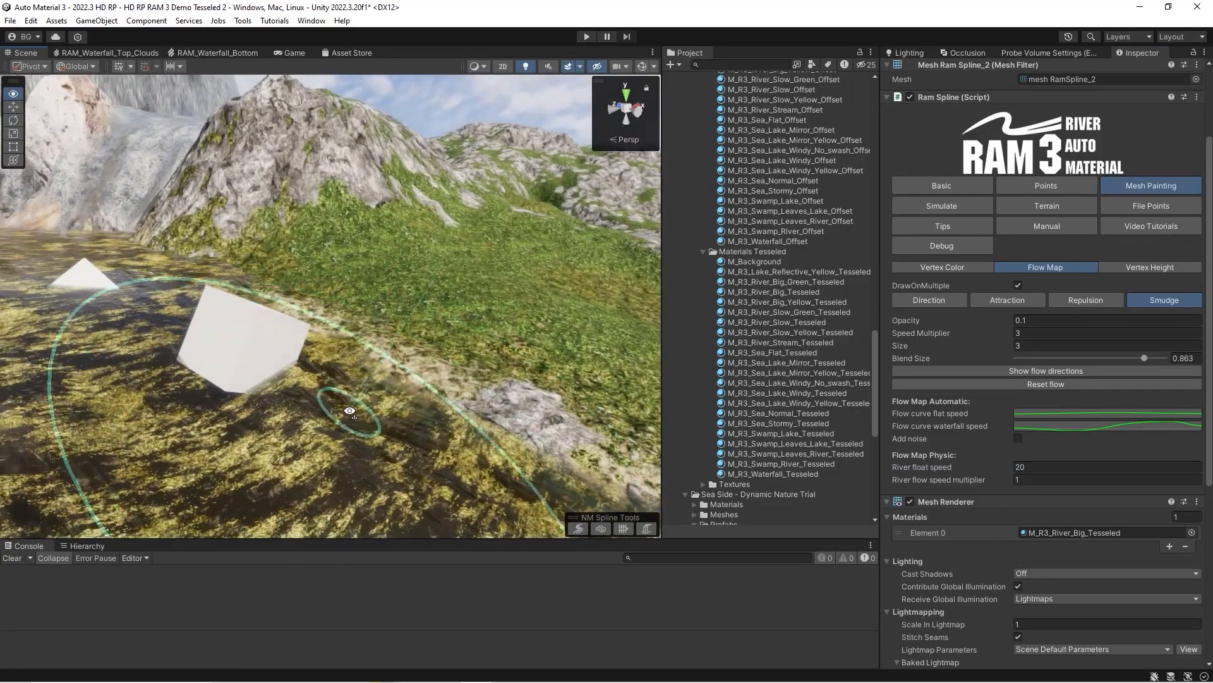
pyautogui.moveTo(387, 366); pyautogui.dragTo(363, 403, button='right')
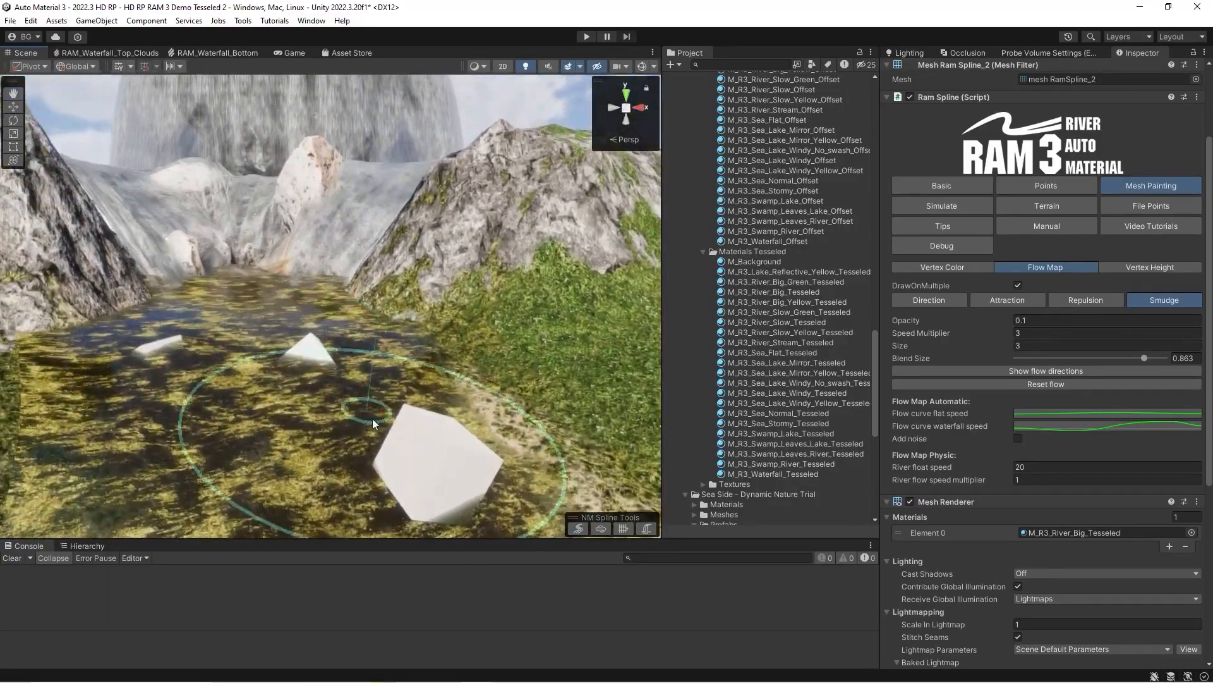
pyautogui.moveTo(379, 483)
pyautogui.mouseDown(button='right')
pyautogui.moveTo(477, 439)
pyautogui.moveTo(402, 372)
pyautogui.mouseUp(button='right')
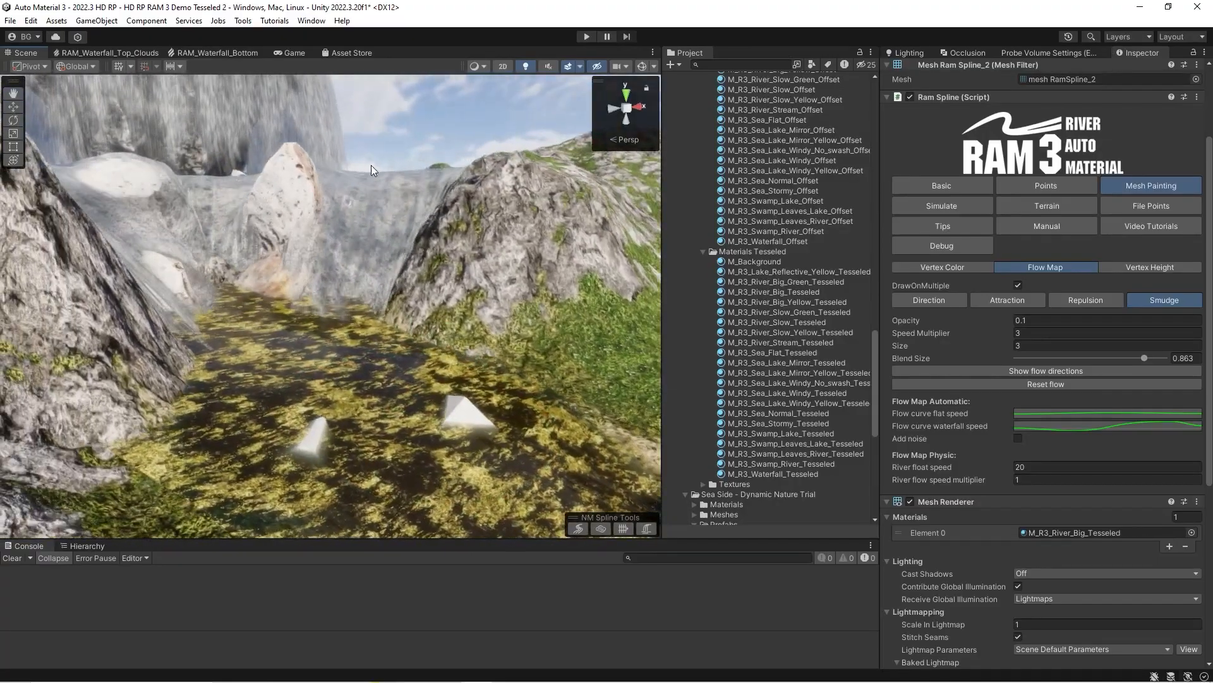
pyautogui.moveTo(338, 257)
pyautogui.mouseDown(button='right')
pyautogui.moveTo(570, 354)
pyautogui.moveTo(514, 298)
pyautogui.moveTo(436, 284)
pyautogui.moveTo(497, 354)
pyautogui.moveTo(498, 377)
pyautogui.mouseUp(button='right')
pyautogui.moveTo(417, 360)
pyautogui.mouseDown(button='right')
pyautogui.moveTo(337, 329)
pyautogui.moveTo(376, 334)
pyautogui.moveTo(610, 244)
pyautogui.moveTo(466, 238)
pyautogui.moveTo(365, 260)
pyautogui.mouseUp(button='right')
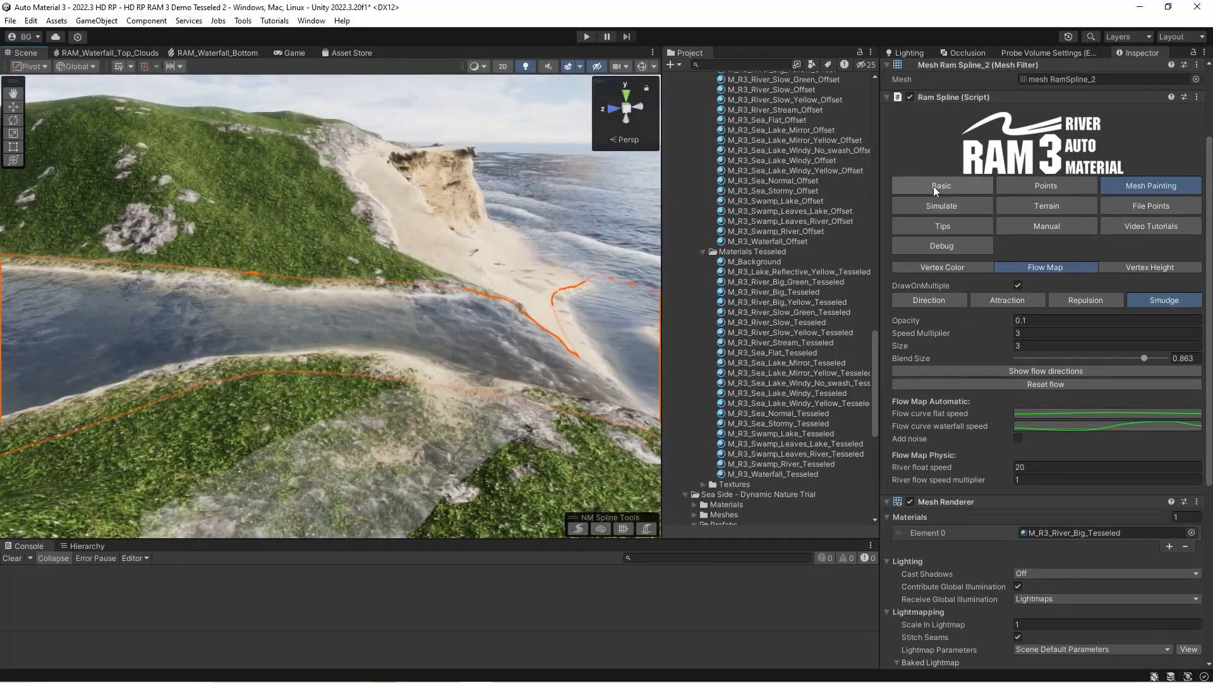
# Open the vertex height painting settings and switch the vertex noise off and back on at the waterfall.
pyautogui.click(940, 185)
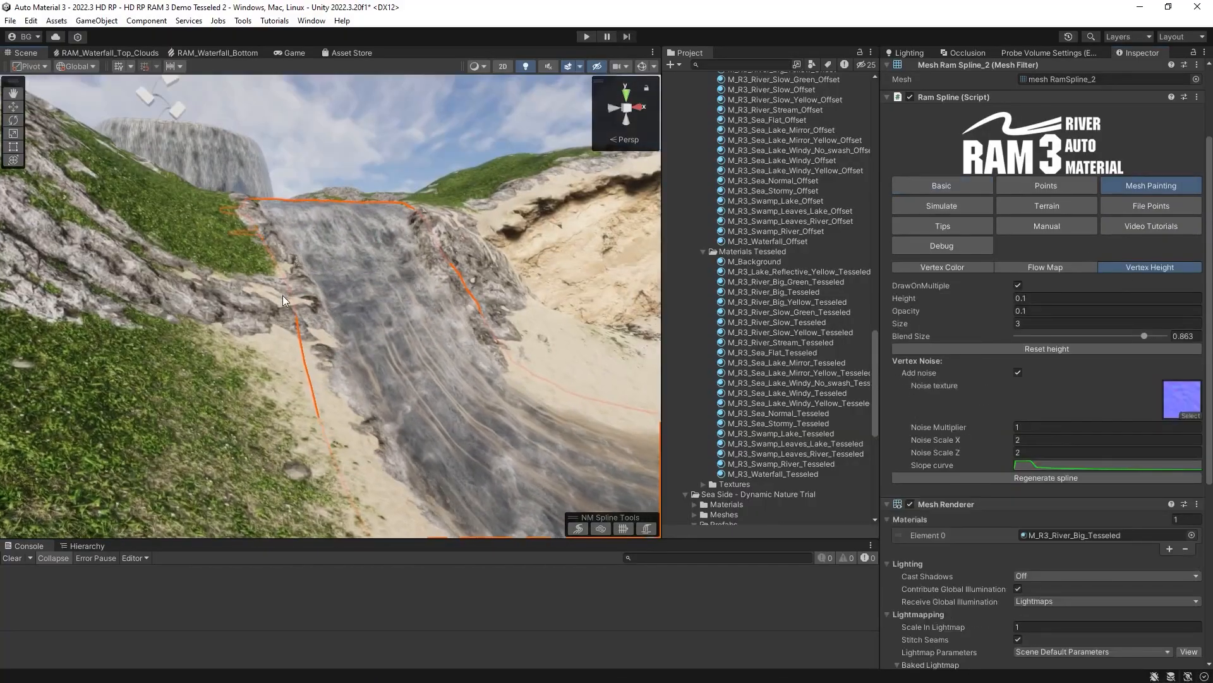
pyautogui.moveTo(283, 301)
pyautogui.mouseDown(button='right')
pyautogui.moveTo(311, 318)
pyautogui.moveTo(292, 315)
pyautogui.mouseUp(button='right')
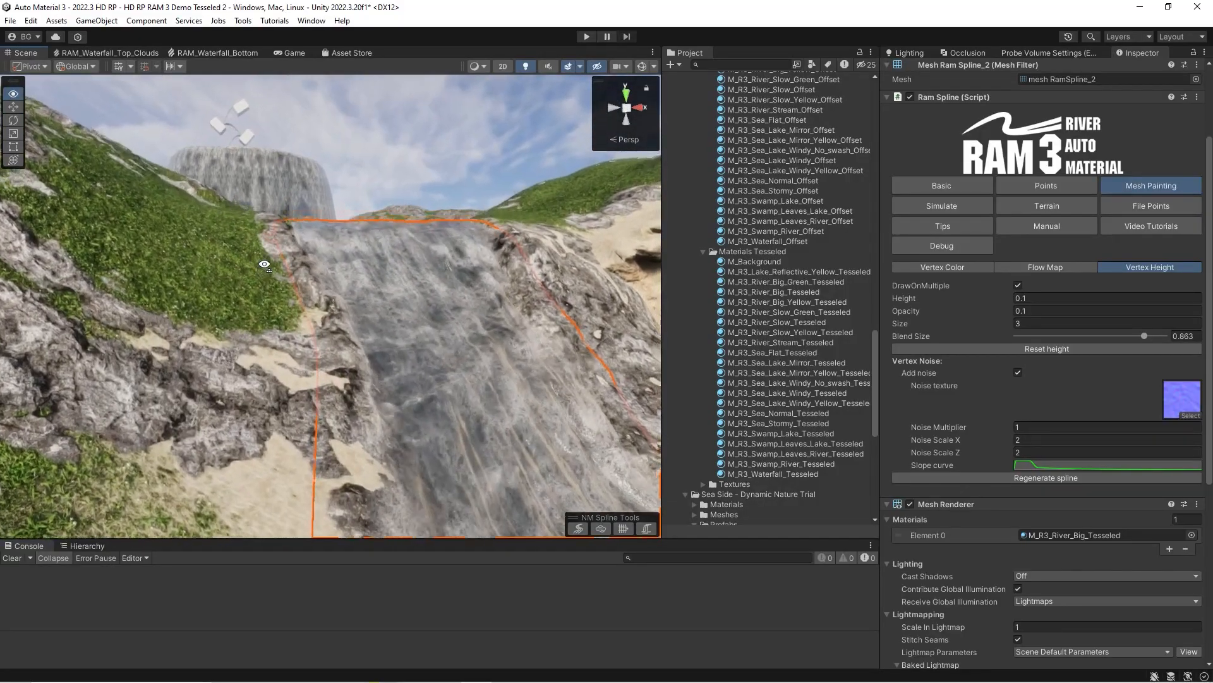
pyautogui.moveTo(264, 264); pyautogui.dragTo(264, 264, button='right')
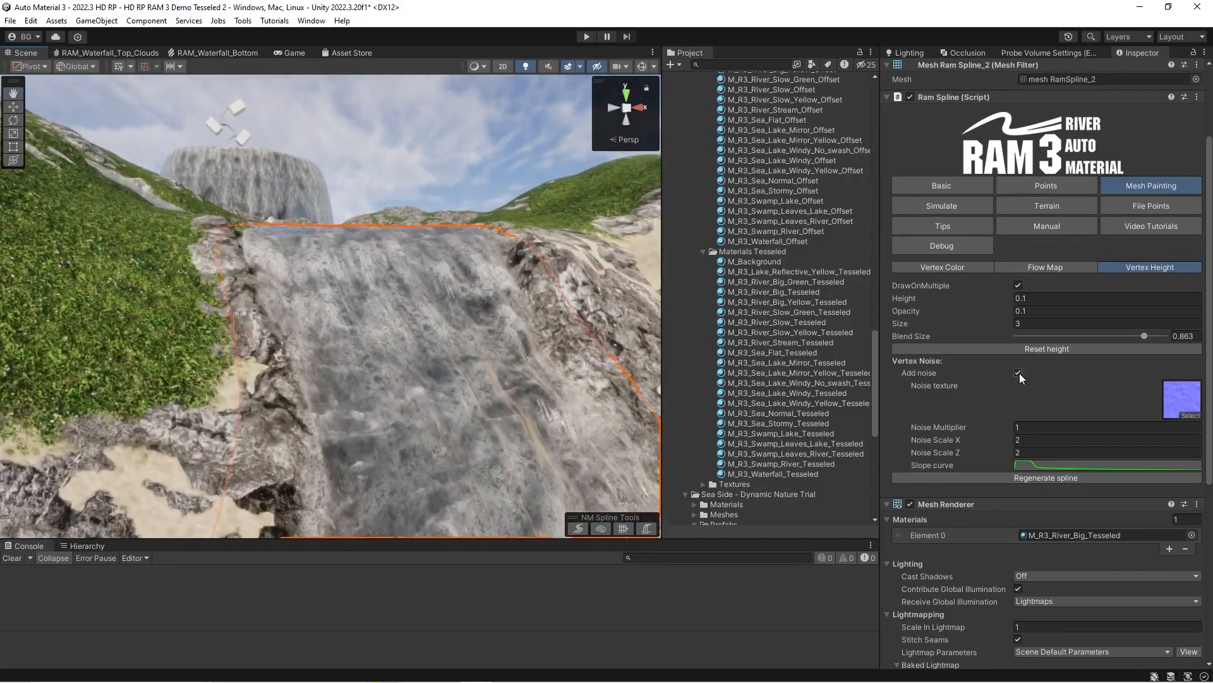
pyautogui.click(1019, 374)
pyautogui.click(1019, 374)
# Set the Noise Multiplier to 3 and compare the waterfall mesh with vertex noise off and on.
pyautogui.click(1030, 426)
pyautogui.write('2')
pyautogui.press('BackSpace')
pyautogui.write('3')
pyautogui.moveTo(364, 279); pyautogui.dragTo(370, 278, button='right')
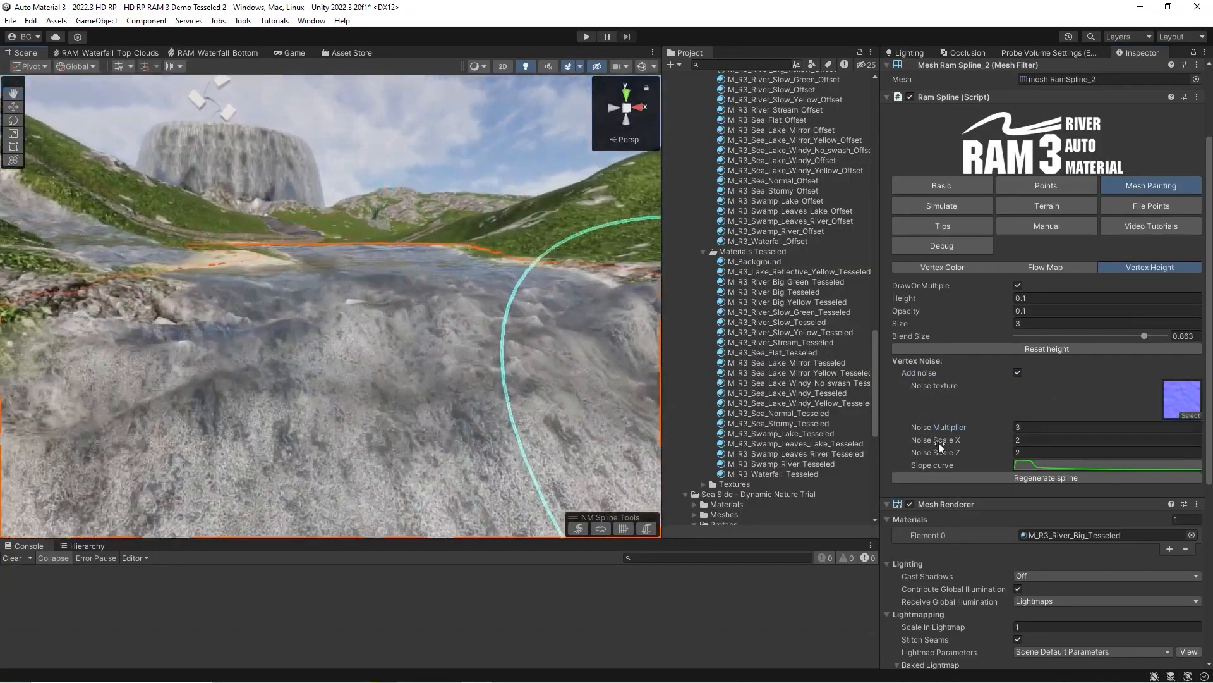
pyautogui.click(1018, 373)
pyautogui.click(1019, 373)
# Set the Noise Multiplier to 1 and toggle the vertex noise off and on to compare the mesh.
pyautogui.moveTo(1025, 426); pyautogui.dragTo(1007, 428)
pyautogui.write('1')
pyautogui.moveTo(351, 268)
pyautogui.mouseDown(button='right')
pyautogui.moveTo(727, 314)
pyautogui.moveTo(657, 310)
pyautogui.moveTo(582, 339)
pyautogui.moveTo(62, 284)
pyautogui.mouseUp(button='right')
pyautogui.click(1018, 373)
pyautogui.click(1018, 373)
# Inspect the waterfall mesh and regenerate the spline with a Noise Multiplier of 1.
pyautogui.moveTo(415, 259); pyautogui.dragTo(639, 208, button='right')
pyautogui.keyDown('alt'); pyautogui.moveTo(380, 346); pyautogui.dragTo(430, 372); pyautogui.keyUp('alt')
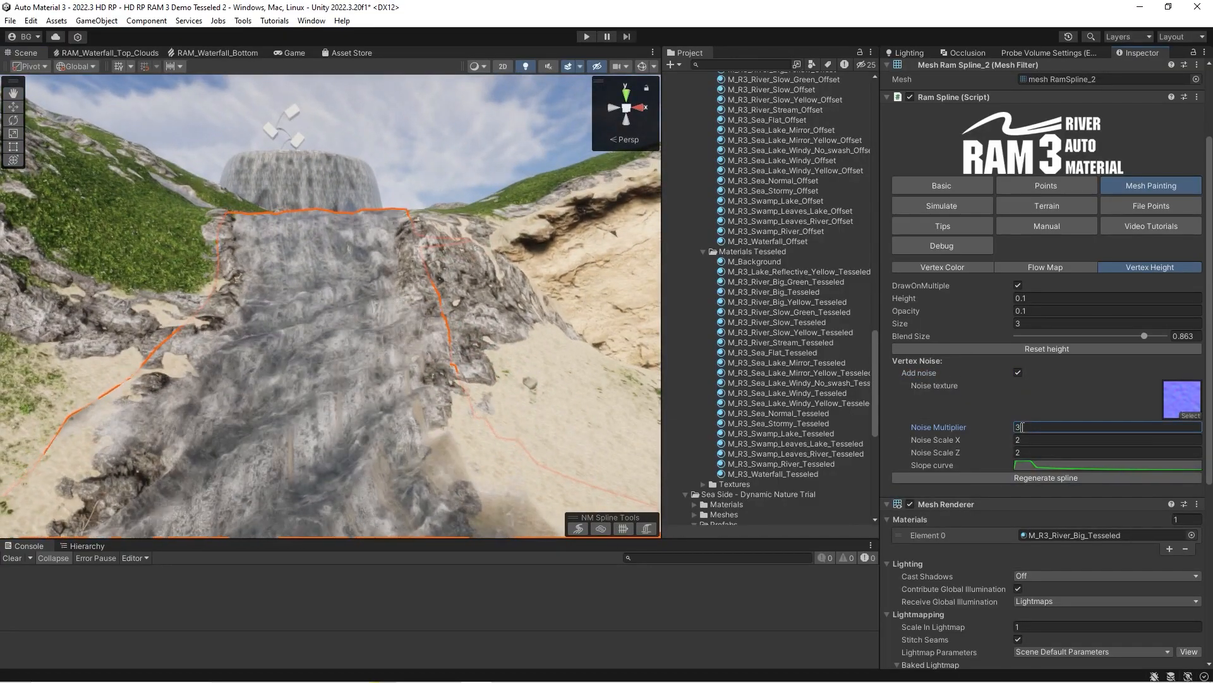
pyautogui.moveTo(359, 322)
pyautogui.mouseDown(button='right')
pyautogui.moveTo(336, 341)
pyautogui.moveTo(371, 344)
pyautogui.moveTo(382, 373)
pyautogui.moveTo(392, 325)
pyautogui.moveTo(304, 284)
pyautogui.mouseUp(button='right')
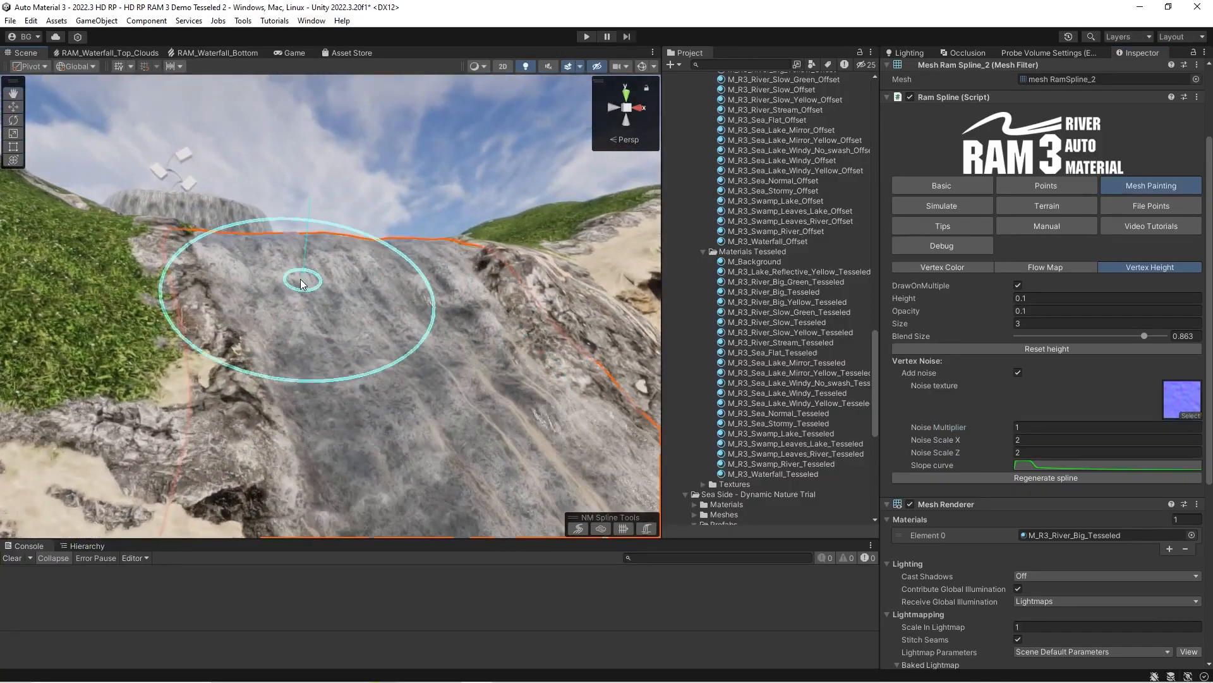
pyautogui.click(1053, 477)
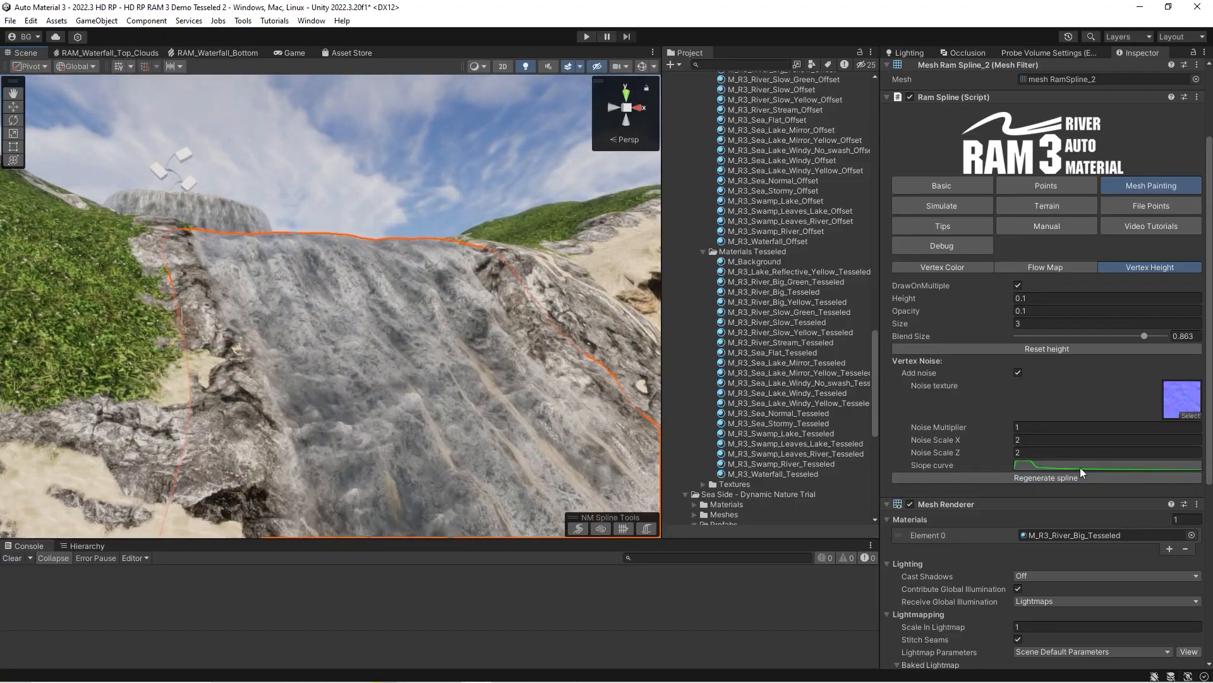
# Examine the vertex noise slope curve and compare the river mesh above the waterfall with noise off and on.
pyautogui.click(1080, 466)
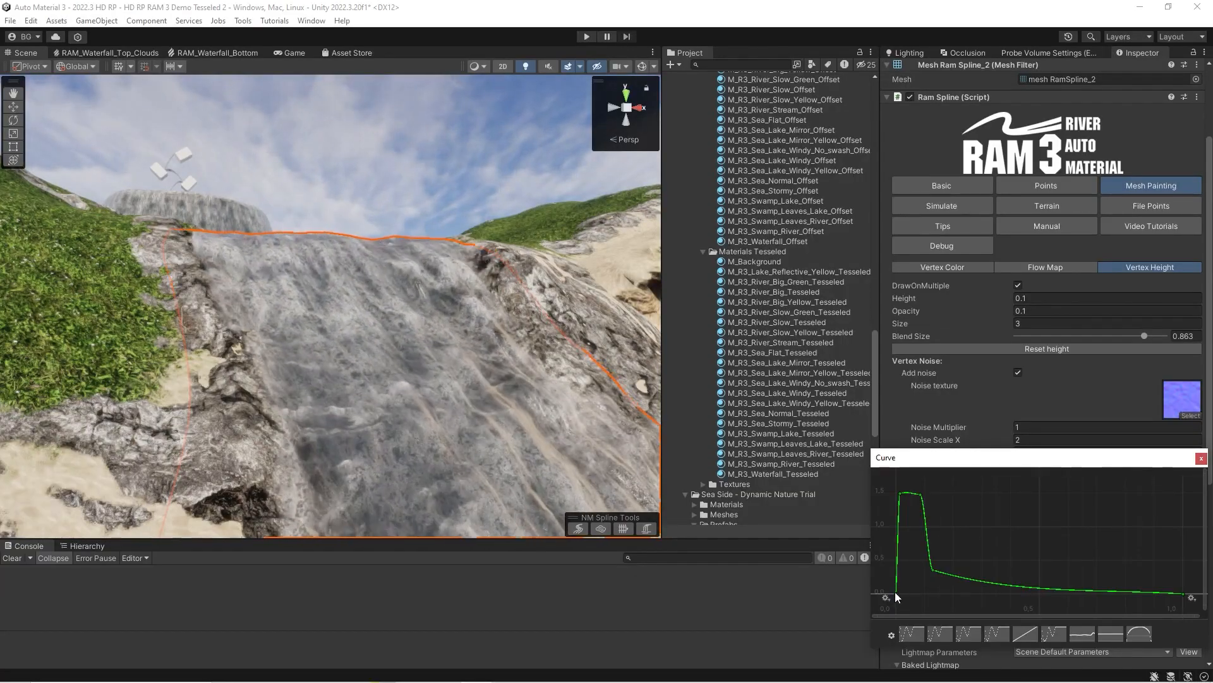
pyautogui.click(1201, 457)
pyautogui.moveTo(635, 337); pyautogui.dragTo(468, 348, button='right')
pyautogui.press('w')
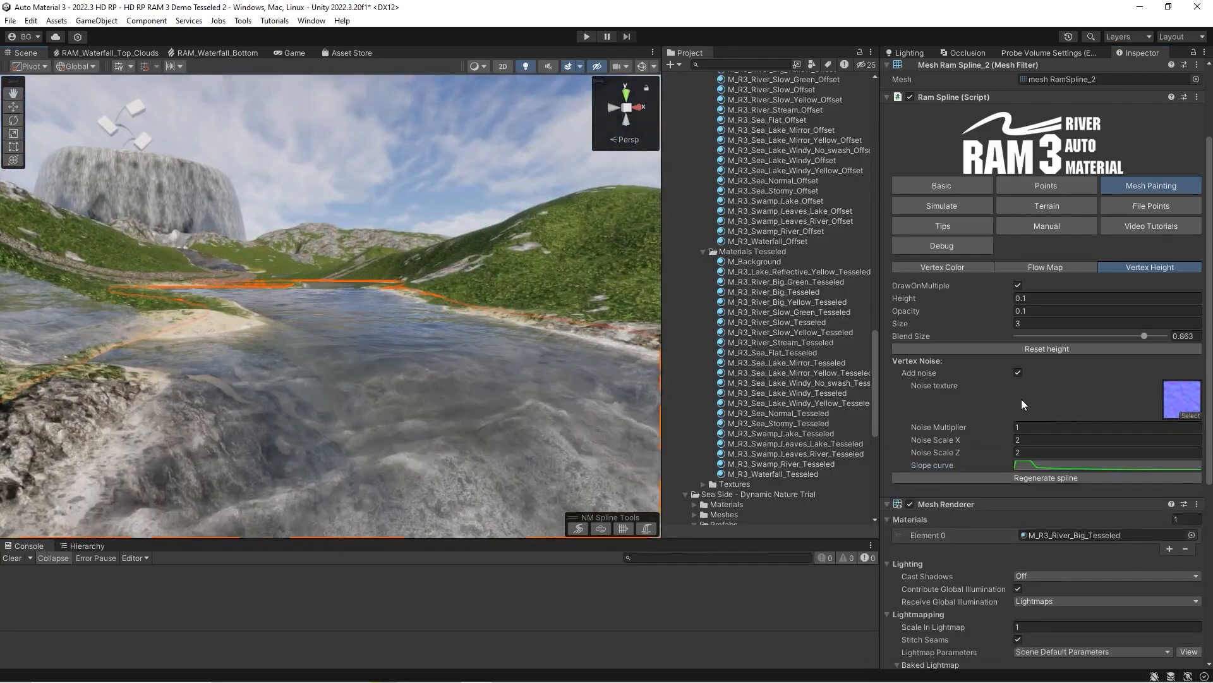
pyautogui.click(1018, 373)
pyautogui.click(1018, 373)
# Set the Noise Multiplier to 4 and compare the river mesh with vertex noise off and on.
pyautogui.click(1021, 427)
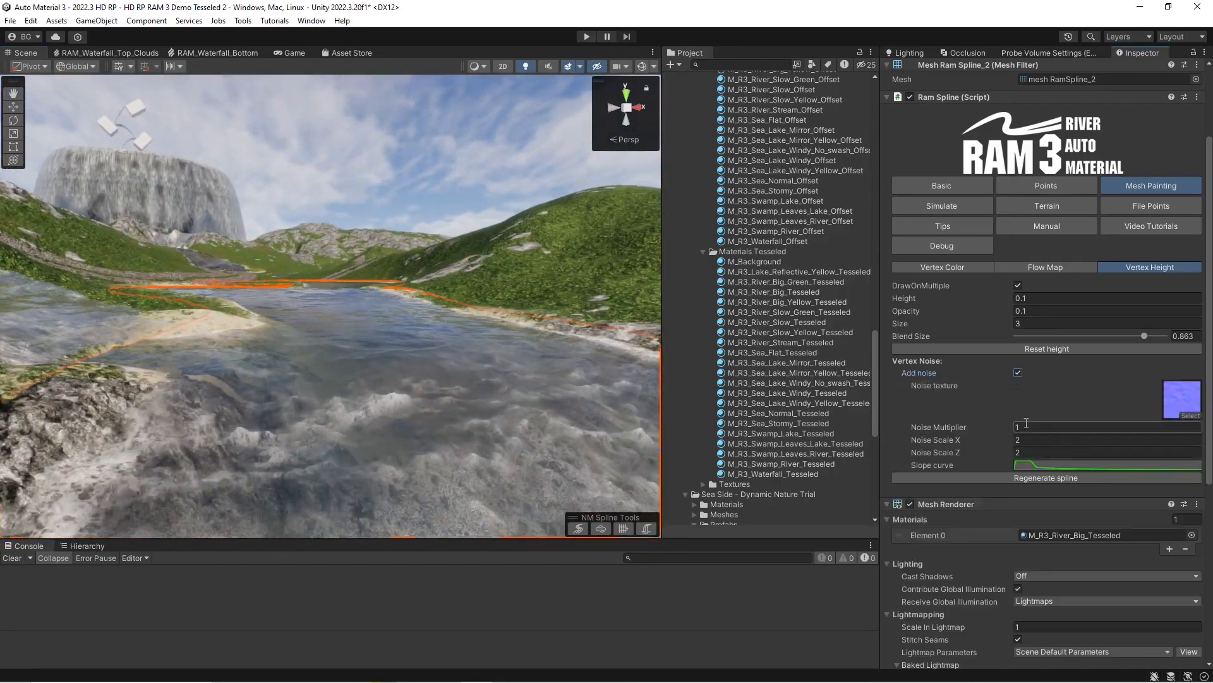
pyautogui.write('4')
pyautogui.press('w')
pyautogui.moveTo(378, 396); pyautogui.dragTo(399, 408, button='right')
pyautogui.click(1017, 373)
pyautogui.click(1018, 373)
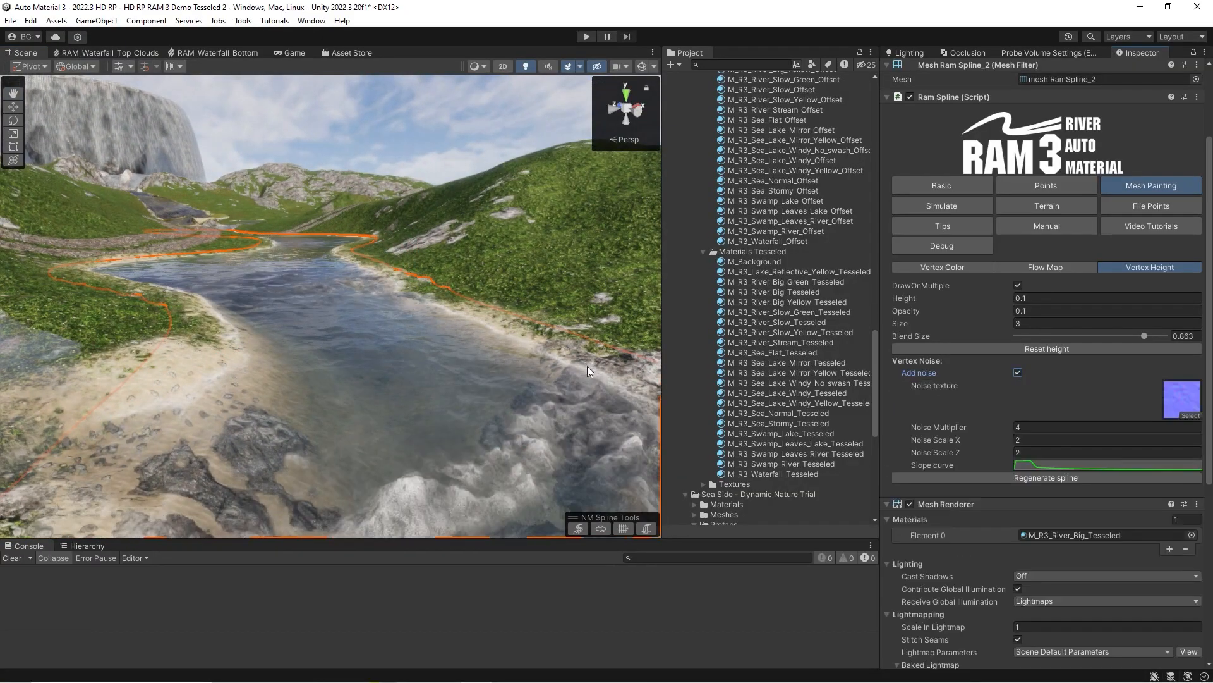
# Set the Noise Multiplier to 1.4 and inspect the waterfall mesh up to its crest.
pyautogui.press('s')
pyautogui.moveTo(363, 341)
pyautogui.mouseDown(button='right')
pyautogui.moveTo(330, 330)
pyautogui.moveTo(293, 352)
pyautogui.moveTo(278, 346)
pyautogui.moveTo(329, 360)
pyautogui.moveTo(304, 352)
pyautogui.mouseUp(button='right')
pyautogui.click(1029, 427)
pyautogui.write('1ssw')
pyautogui.moveTo(969, 430); pyautogui.dragTo(978, 429)
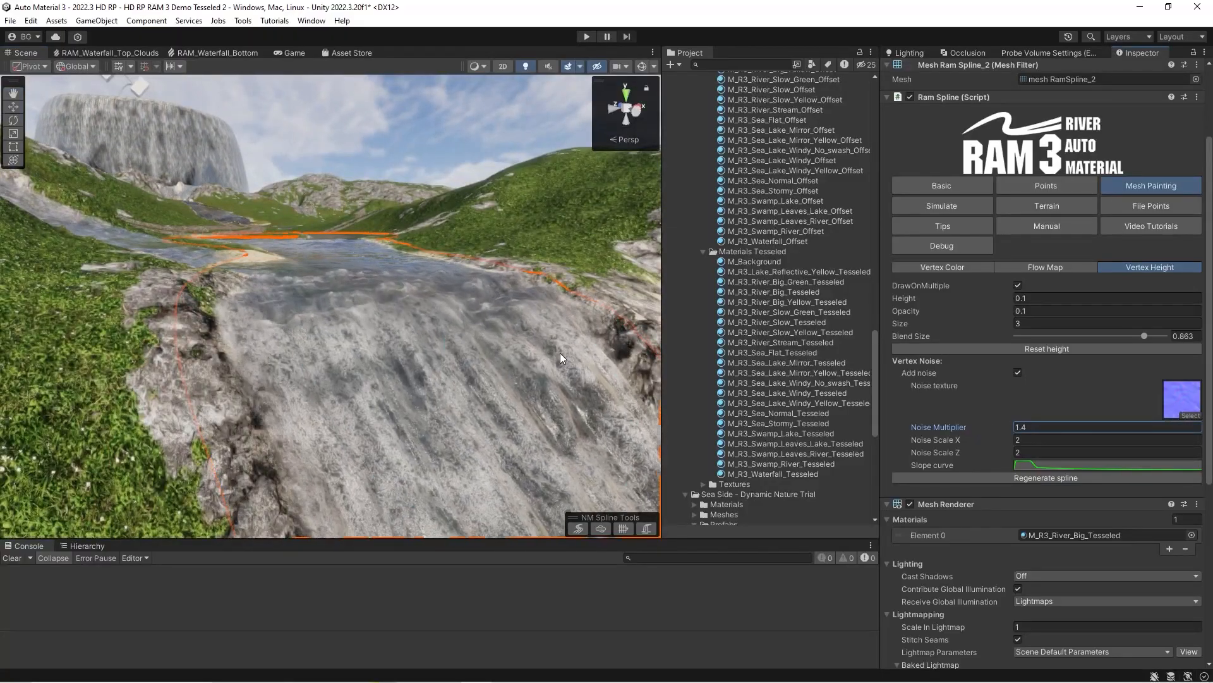
pyautogui.press('w')
pyautogui.moveTo(347, 340); pyautogui.dragTo(331, 360, button='right')
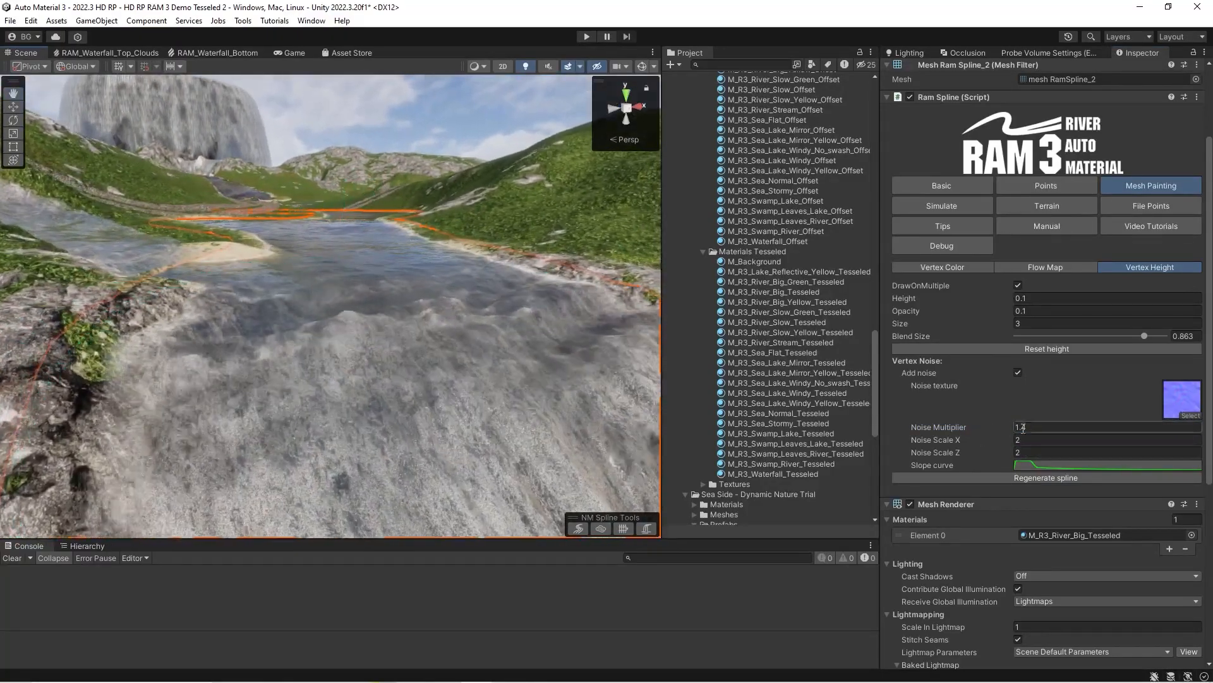
# Set the height brush size to 2, paint vertex height across the waterfall crest and regenerate the spline.
pyautogui.click(1028, 324)
pyautogui.write('2')
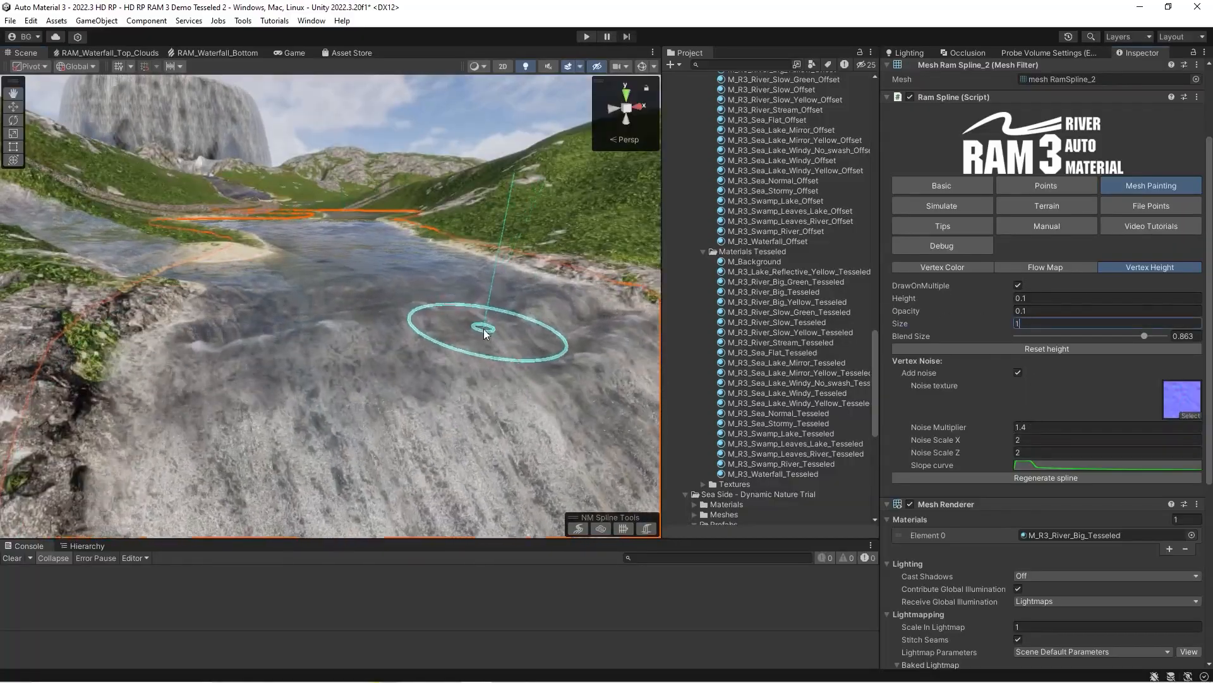
pyautogui.press('Return')
pyautogui.moveTo(315, 347); pyautogui.dragTo(380, 351)
pyautogui.click(1029, 477)
# Paint vertex height along the calm river upstream of the waterfall and regenerate the spline.
pyautogui.moveTo(445, 330)
pyautogui.mouseDown(button='right')
pyautogui.moveTo(366, 318)
pyautogui.moveTo(393, 325)
pyautogui.mouseUp(button='right')
pyautogui.press('w')
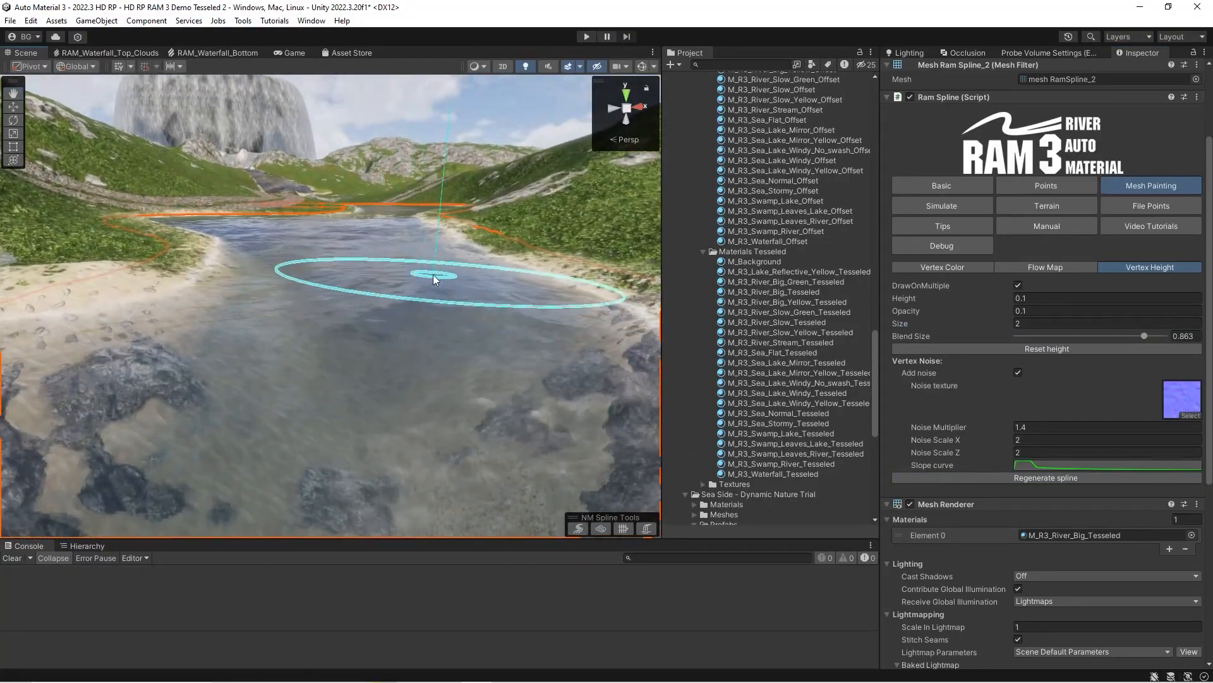
pyautogui.click(1038, 479)
pyautogui.moveTo(326, 272); pyautogui.dragTo(390, 367, button='right')
pyautogui.press('w')
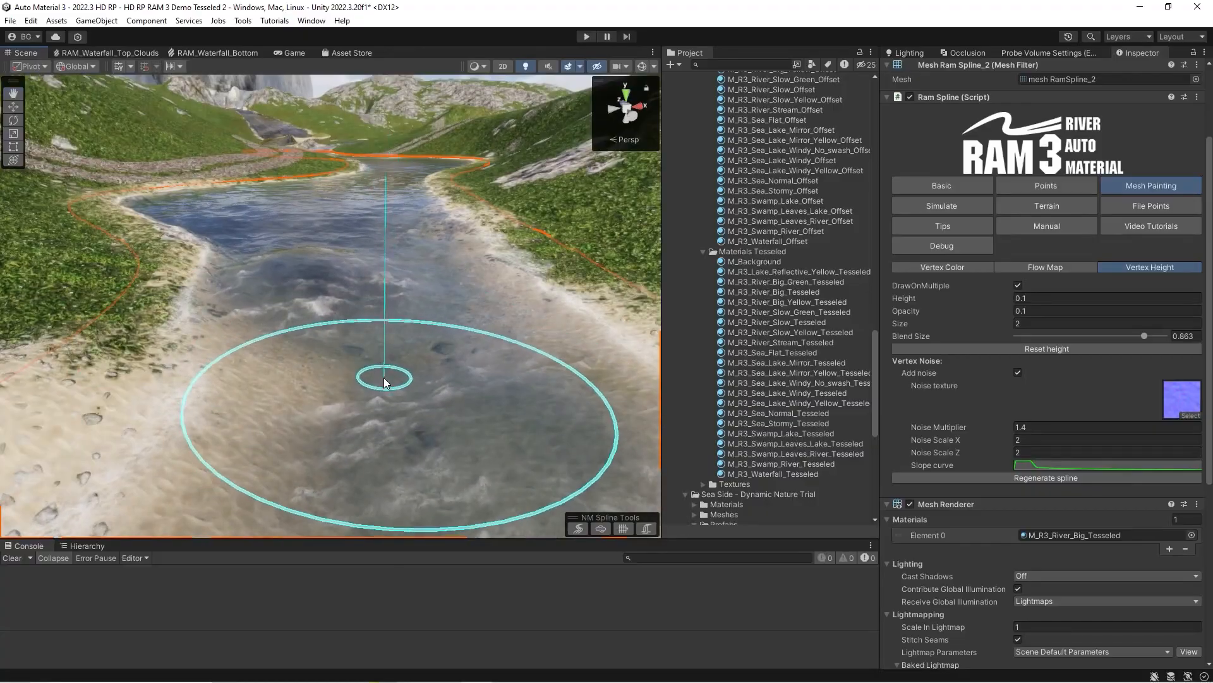
pyautogui.click(1054, 478)
# Paint vertex height on the pool below the waterfall, regenerate the spline and inspect the water surface.
pyautogui.moveTo(311, 289)
pyautogui.mouseDown(button='right')
pyautogui.moveTo(622, 368)
pyautogui.moveTo(379, 327)
pyautogui.moveTo(238, 367)
pyautogui.moveTo(331, 331)
pyautogui.moveTo(289, 315)
pyautogui.moveTo(306, 381)
pyautogui.moveTo(272, 342)
pyautogui.moveTo(319, 285)
pyautogui.moveTo(522, 312)
pyautogui.moveTo(447, 292)
pyautogui.moveTo(412, 306)
pyautogui.moveTo(429, 360)
pyautogui.mouseUp(button='right')
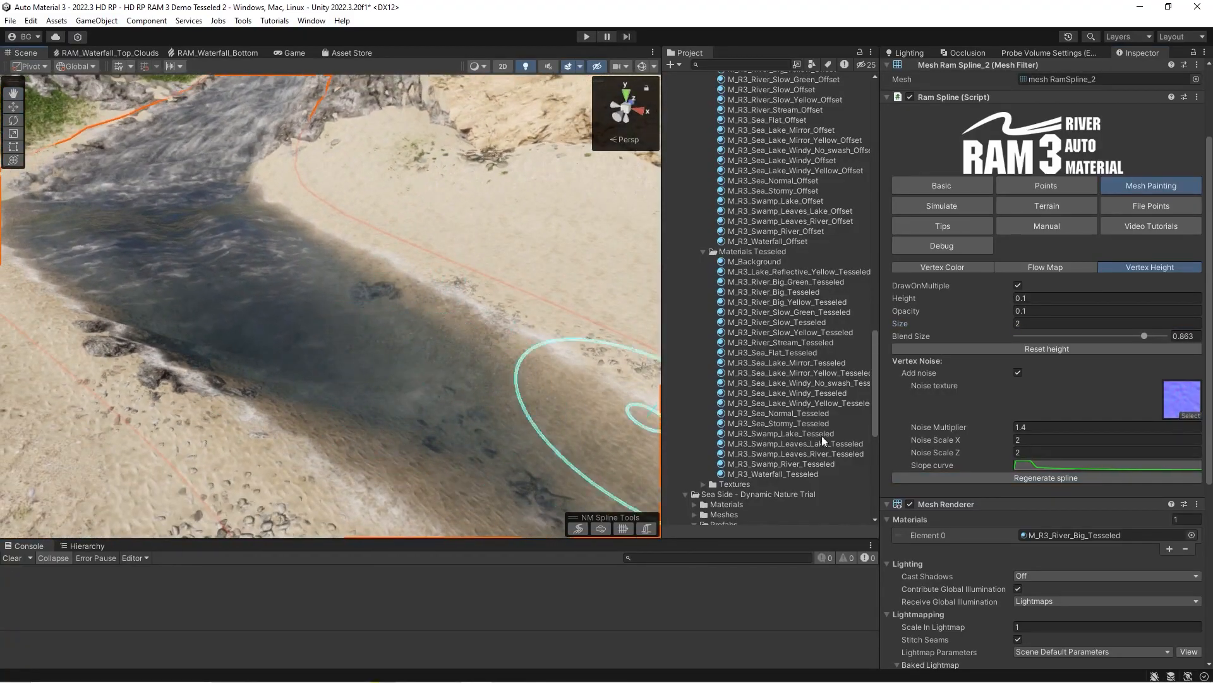
pyautogui.moveTo(325, 301); pyautogui.dragTo(273, 295, button='right')
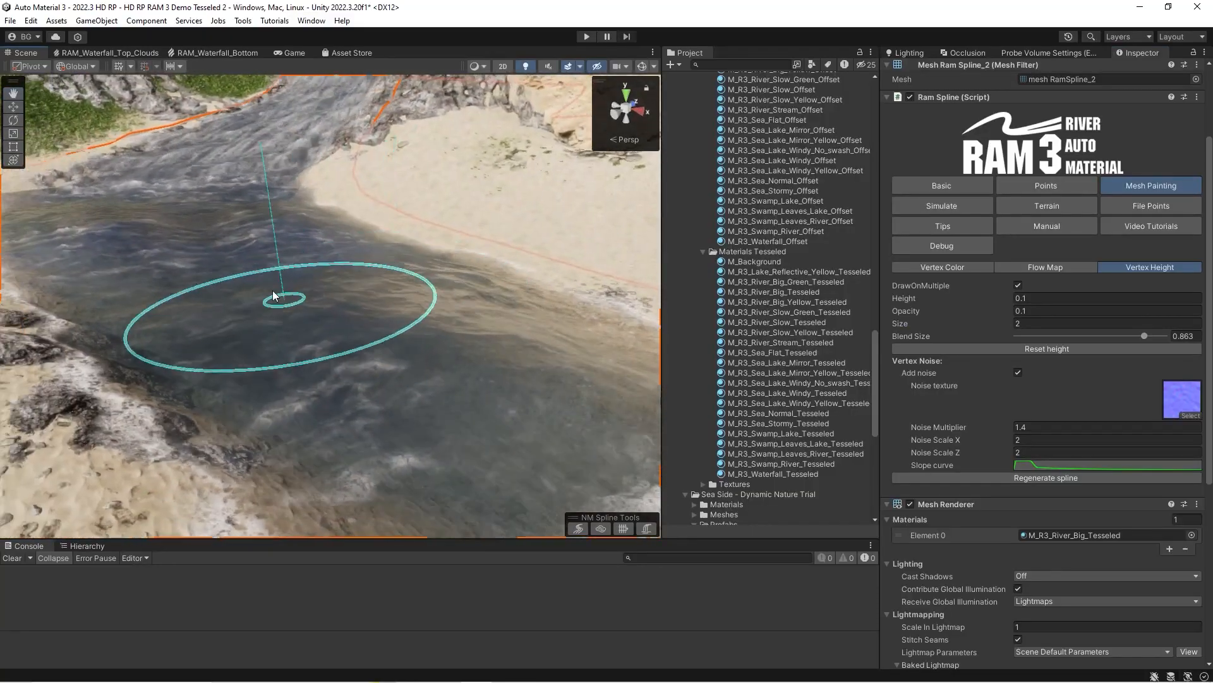
pyautogui.click(1048, 479)
pyautogui.scroll(-5, 420, 302)
pyautogui.scroll(3, 392, 284)
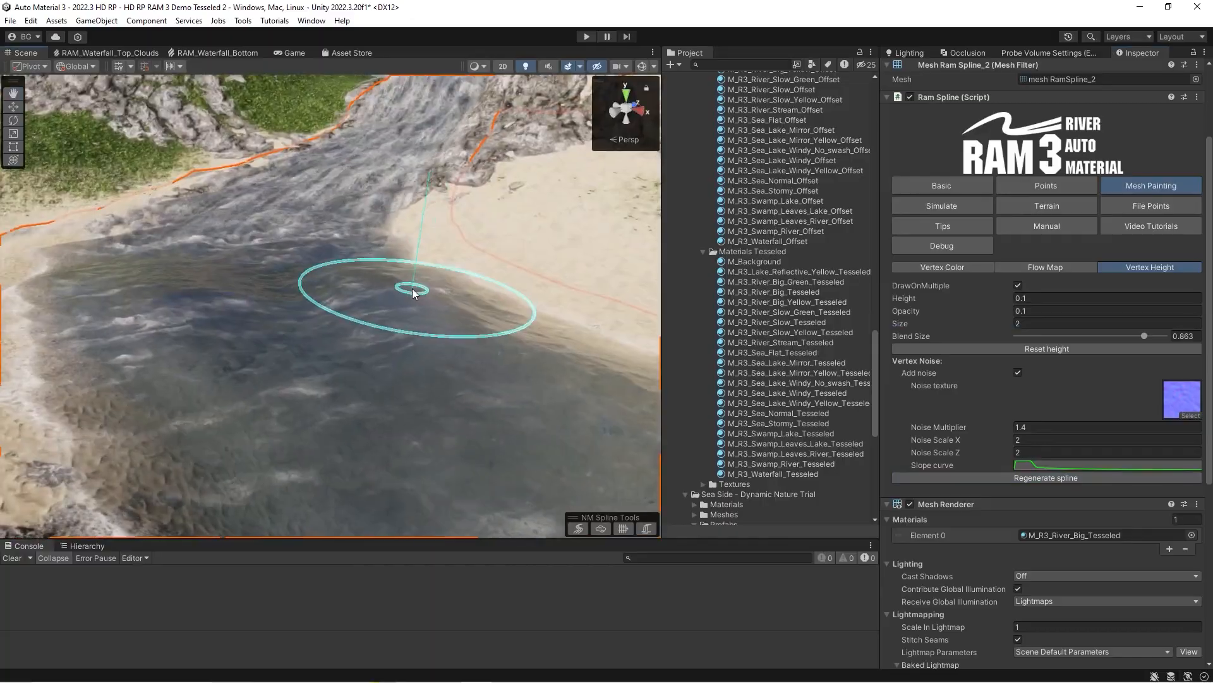
pyautogui.moveTo(412, 288)
pyautogui.mouseDown(button='right')
pyautogui.moveTo(373, 294)
pyautogui.moveTo(628, 360)
pyautogui.moveTo(645, 329)
pyautogui.moveTo(366, 319)
pyautogui.moveTo(379, 320)
pyautogui.moveTo(232, 239)
pyautogui.moveTo(303, 248)
pyautogui.moveTo(325, 268)
pyautogui.mouseUp(button='right')
pyautogui.scroll(4, 323, 316)
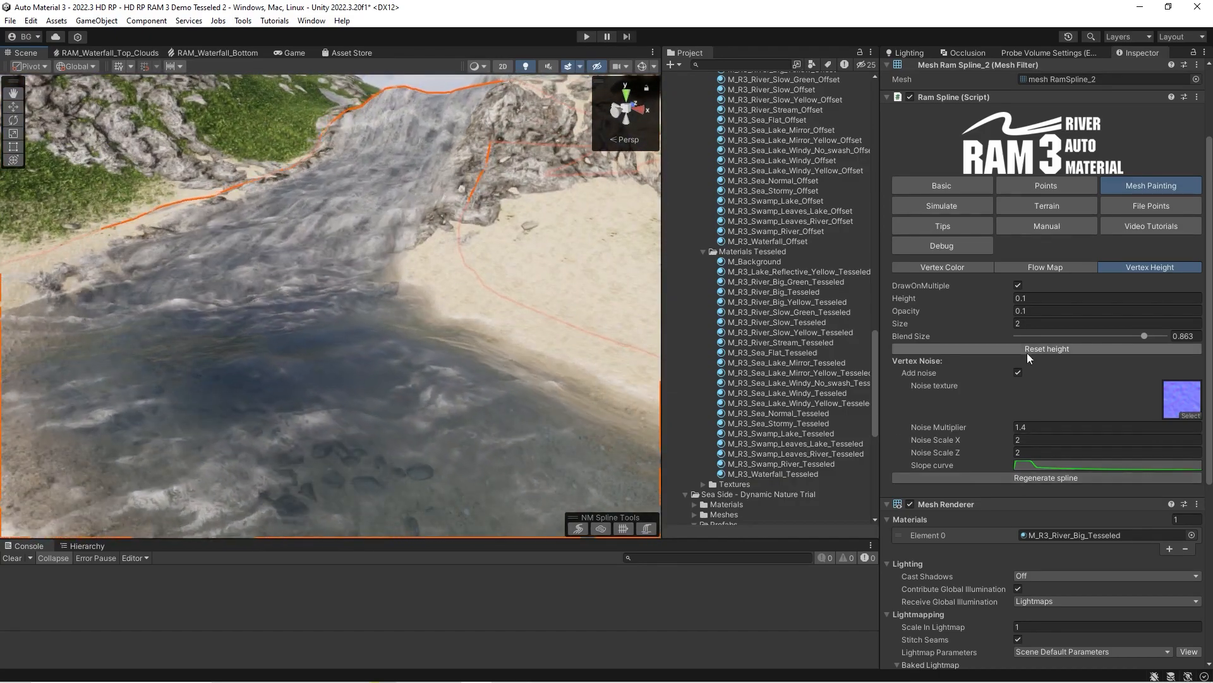
# Reset the painted vertex height and regenerate the spline at the waterfall.
pyautogui.click(1026, 347)
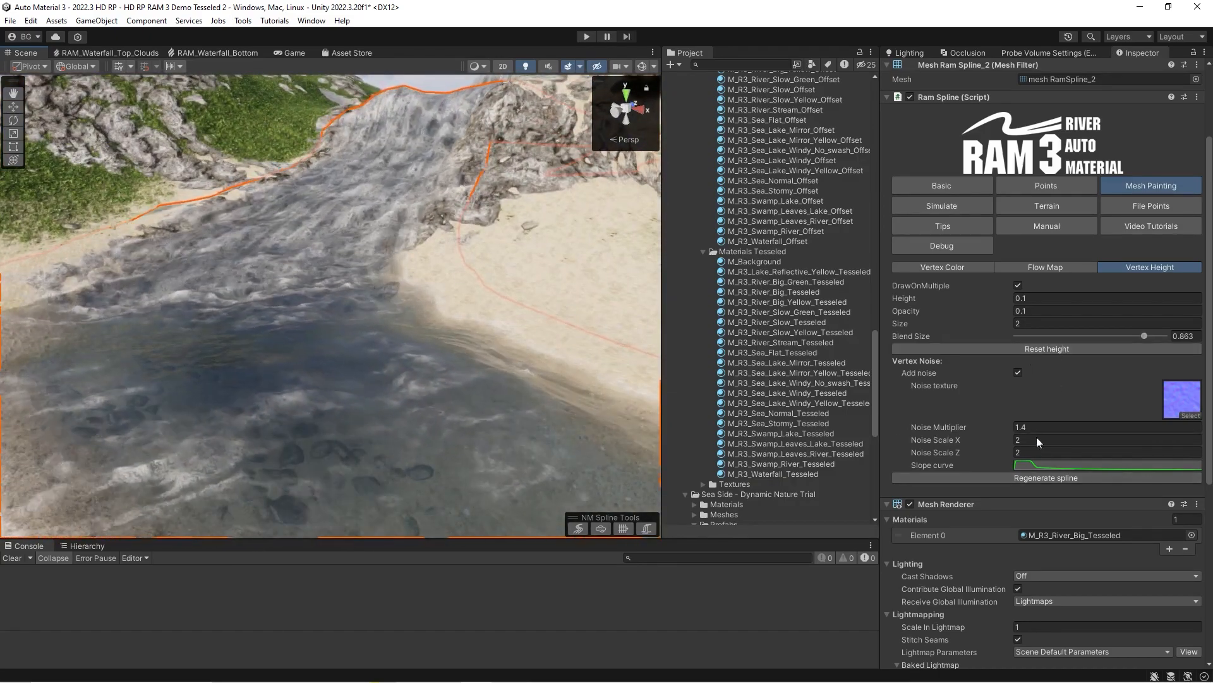
pyautogui.click(1021, 350)
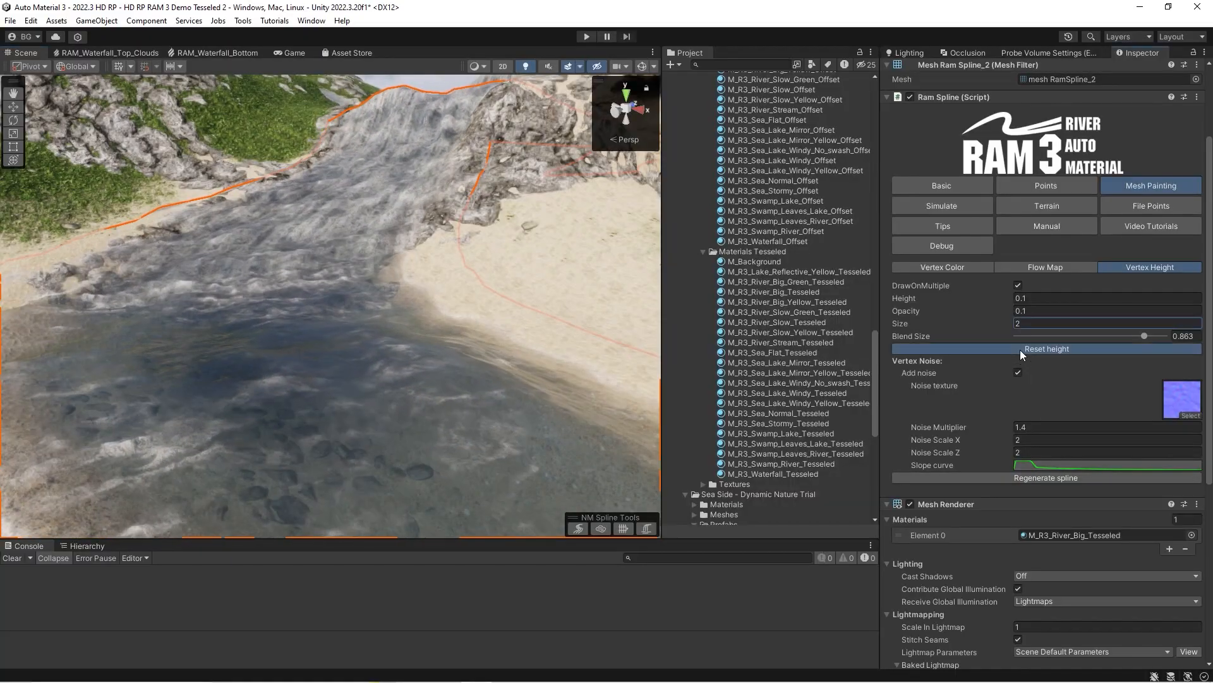
pyautogui.moveTo(408, 354); pyautogui.dragTo(410, 382, button='right')
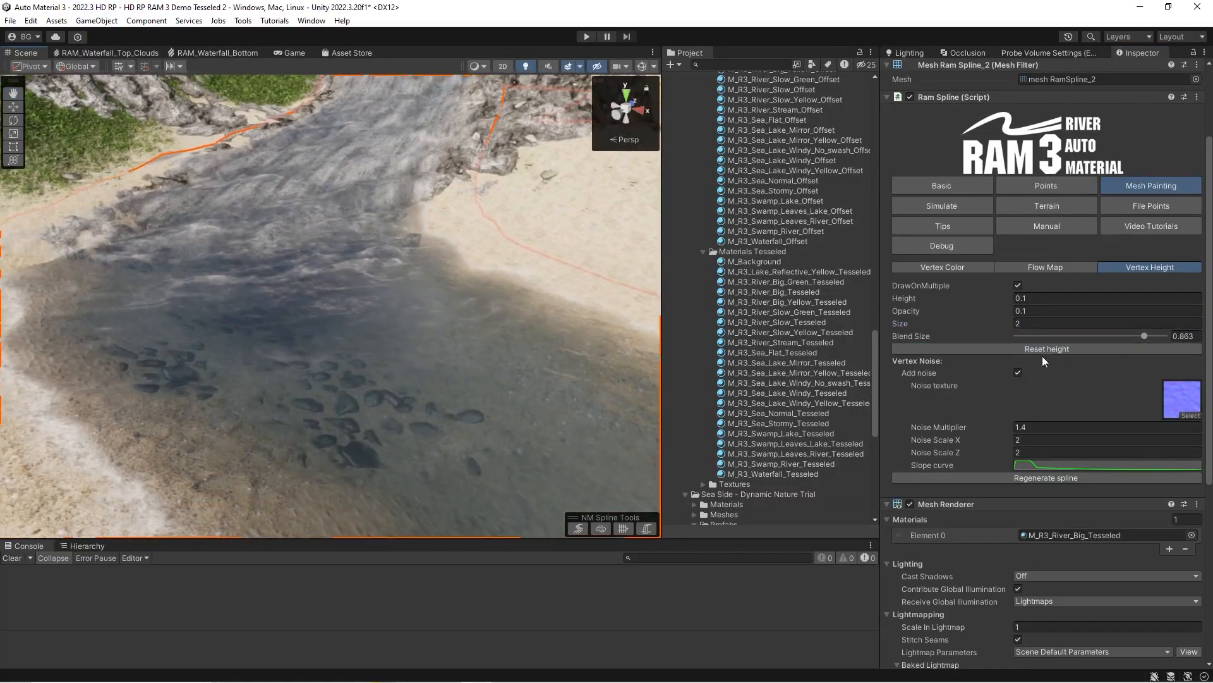
pyautogui.moveTo(303, 339)
pyautogui.mouseDown(button='right')
pyautogui.moveTo(428, 306)
pyautogui.moveTo(423, 270)
pyautogui.moveTo(414, 339)
pyautogui.mouseUp(button='right')
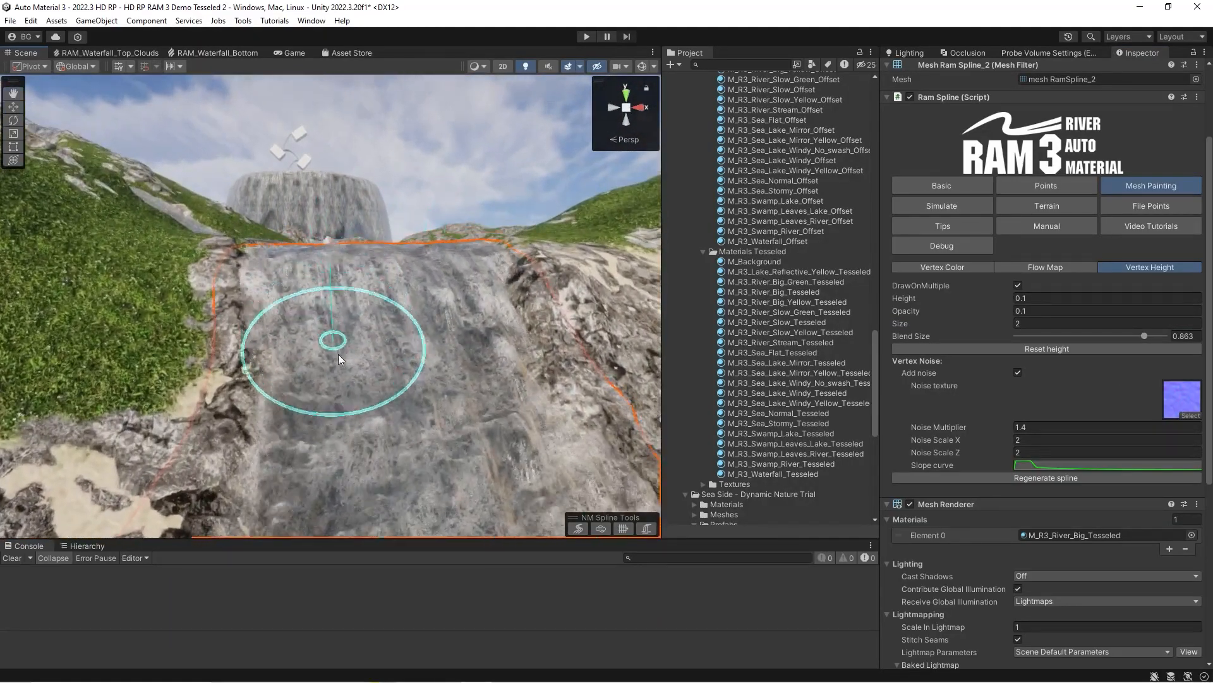
pyautogui.click(1052, 479)
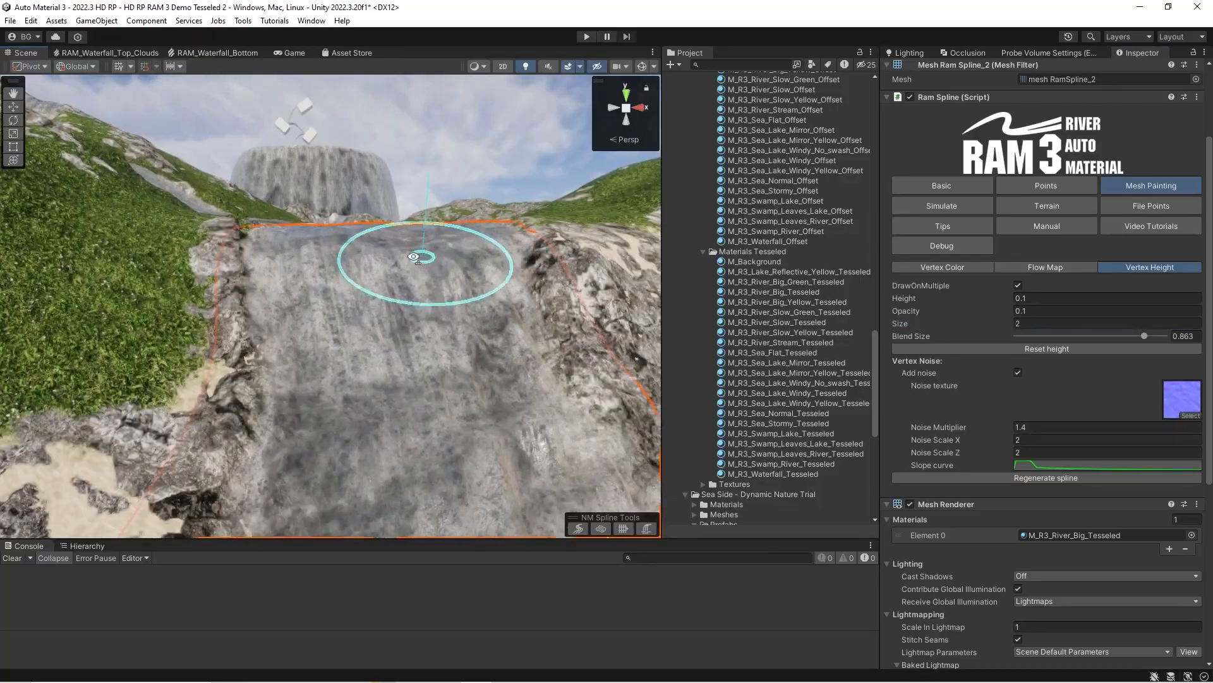
# Set the brush Blend Size to 0.572, paint vertex height on the upper waterfall and regenerate the spline.
pyautogui.moveTo(425, 257); pyautogui.dragTo(417, 257, button='right')
pyautogui.press('w')
pyautogui.click(1102, 336)
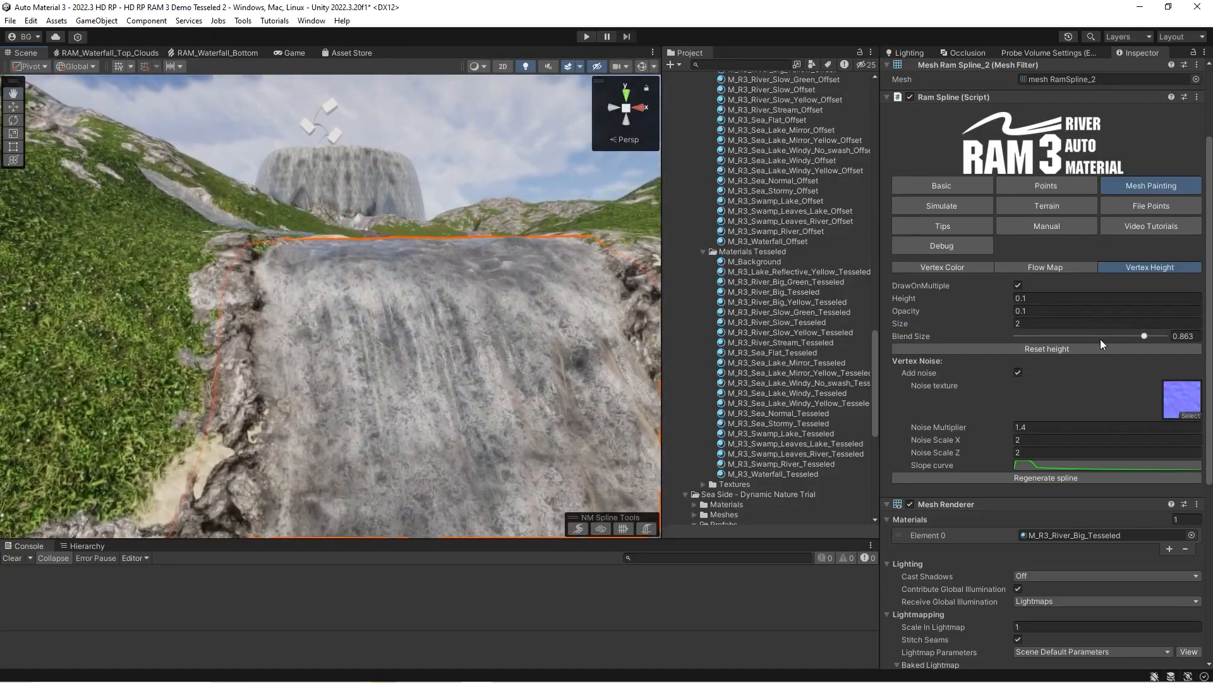
pyautogui.moveTo(581, 345)
pyautogui.mouseDown()
pyautogui.moveTo(563, 361)
pyautogui.moveTo(578, 427)
pyautogui.moveTo(569, 338)
pyautogui.moveTo(591, 392)
pyautogui.mouseUp()
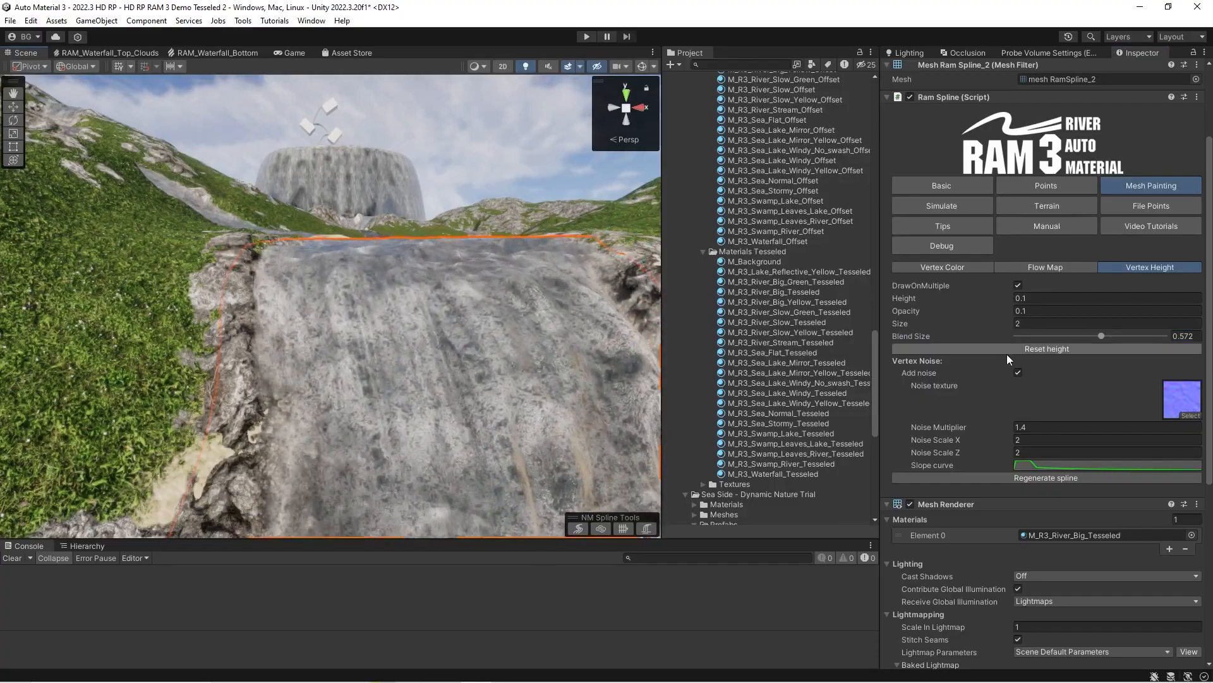
pyautogui.click(1045, 477)
# Paint vertex height on both sides of the waterfall's upper edge and regenerate the spline.
pyautogui.press('d')
pyautogui.moveTo(344, 321); pyautogui.dragTo(343, 321, button='right')
pyautogui.moveTo(448, 284)
pyautogui.mouseDown()
pyautogui.moveTo(452, 265)
pyautogui.moveTo(458, 309)
pyautogui.mouseUp()
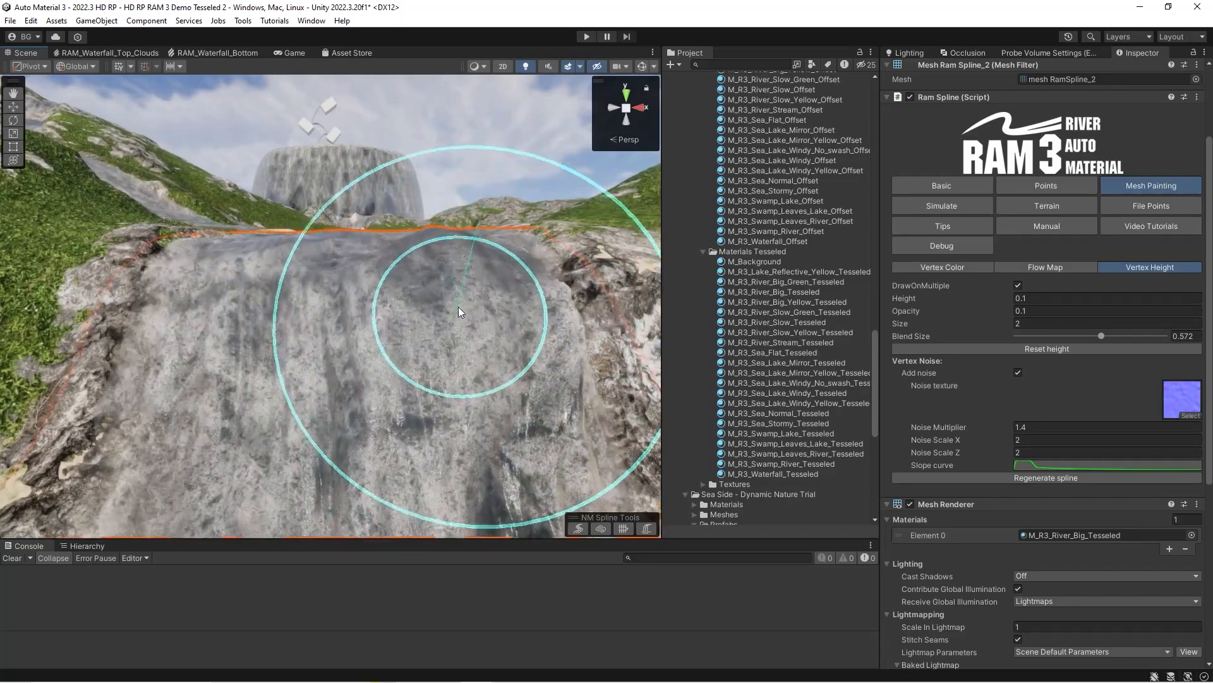
pyautogui.moveTo(177, 282)
pyautogui.mouseDown()
pyautogui.moveTo(183, 272)
pyautogui.moveTo(199, 300)
pyautogui.moveTo(203, 285)
pyautogui.moveTo(203, 412)
pyautogui.moveTo(211, 279)
pyautogui.mouseUp()
pyautogui.click(1045, 477)
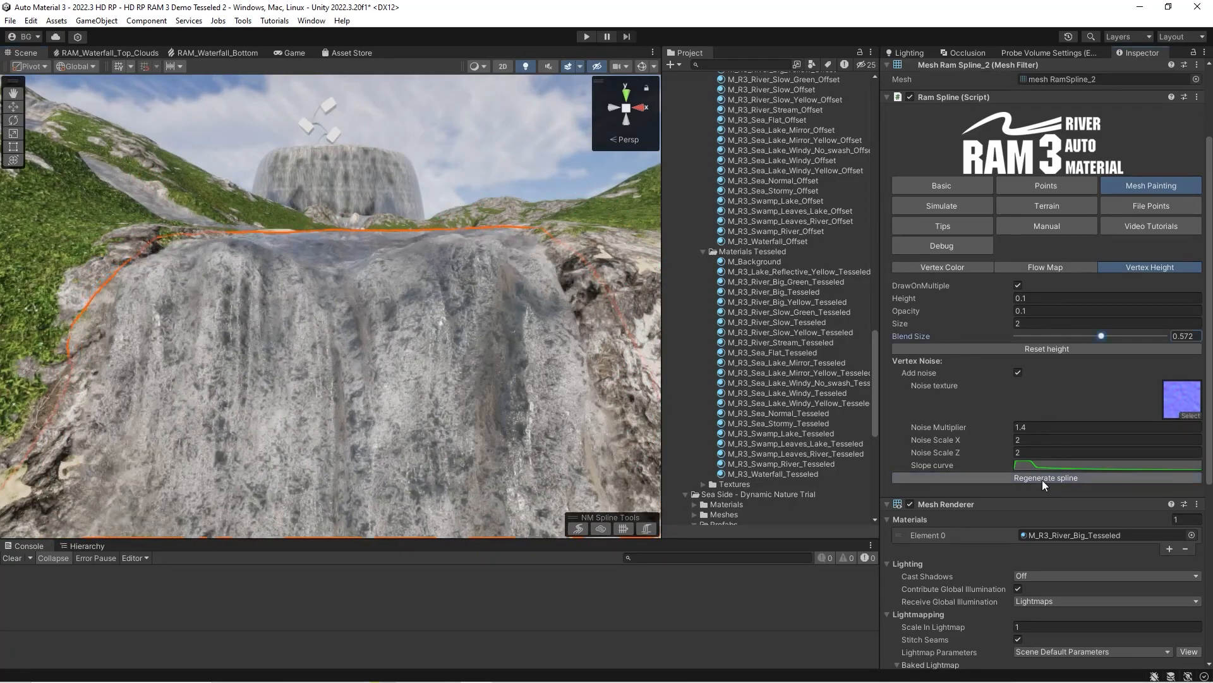
# Extend the vertex height painting down the waterfall face, regenerate the spline and inspect the reshaped mesh.
pyautogui.press('w')
pyautogui.moveTo(389, 300)
pyautogui.mouseDown(button='right')
pyautogui.moveTo(314, 285)
pyautogui.moveTo(436, 292)
pyautogui.moveTo(490, 280)
pyautogui.moveTo(430, 297)
pyautogui.moveTo(288, 291)
pyautogui.mouseUp(button='right')
pyautogui.press('s')
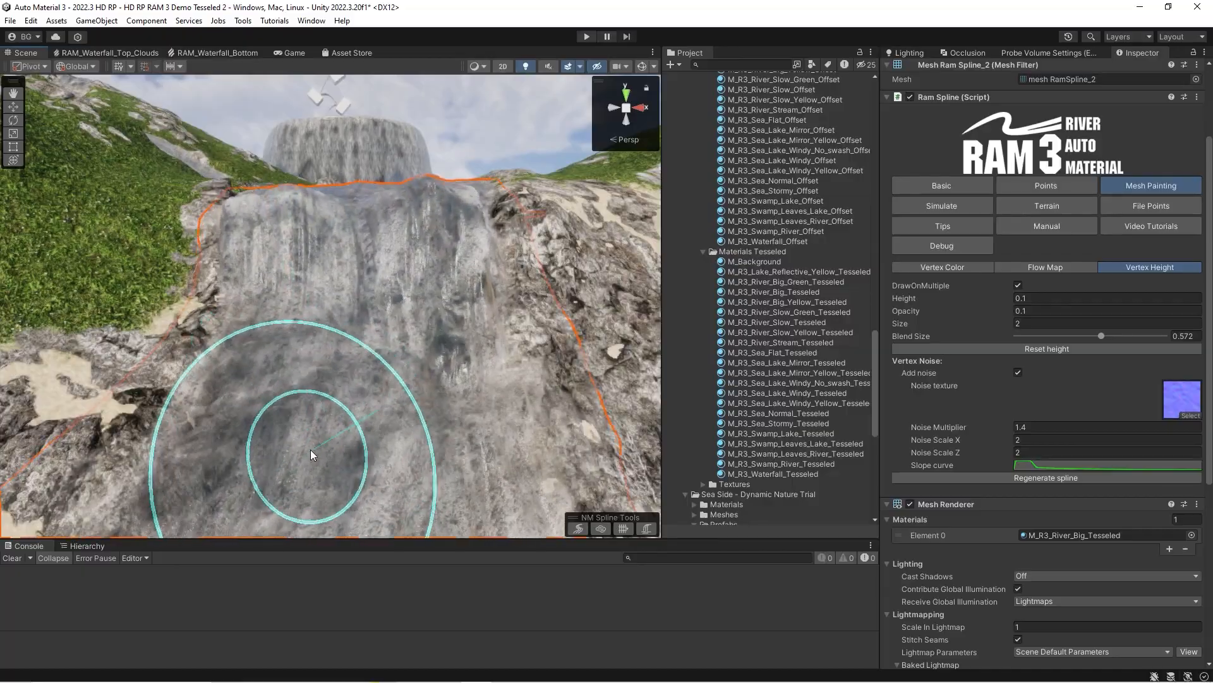
pyautogui.click(1060, 480)
pyautogui.press('q')
pyautogui.moveTo(347, 374); pyautogui.dragTo(393, 375, button='right')
pyautogui.press('s')
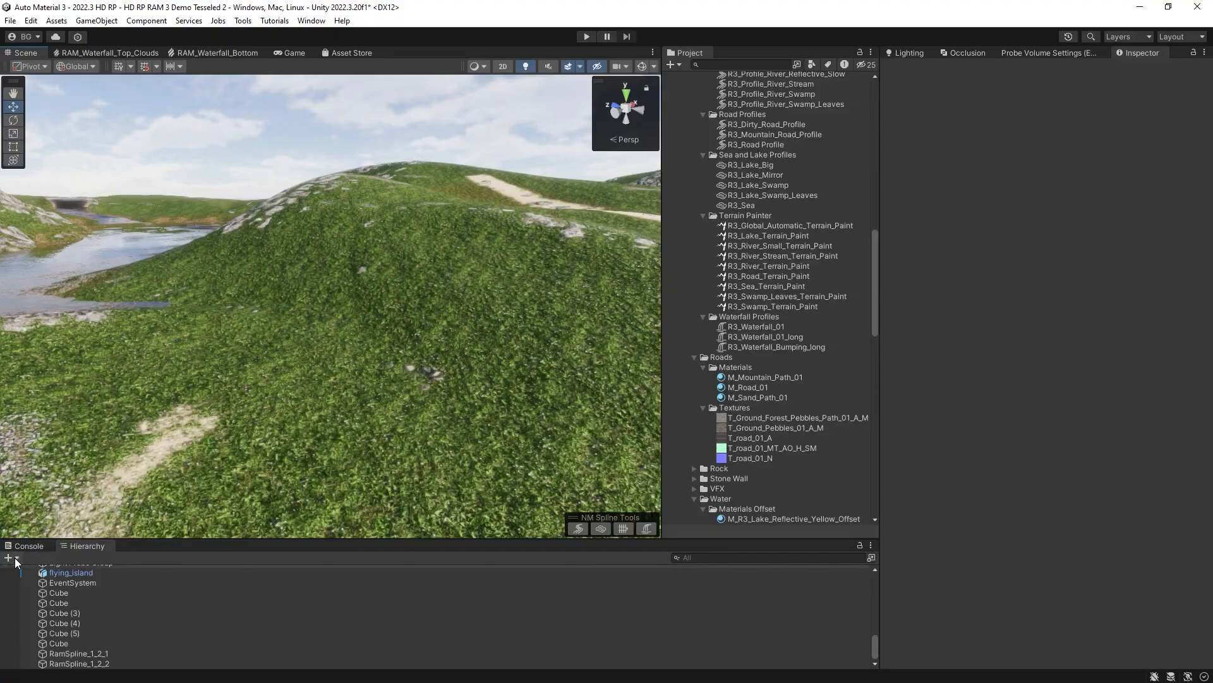
# Create a new NatureManufacture river spline and place its points down the grassy hillside.
pyautogui.click(13, 558)
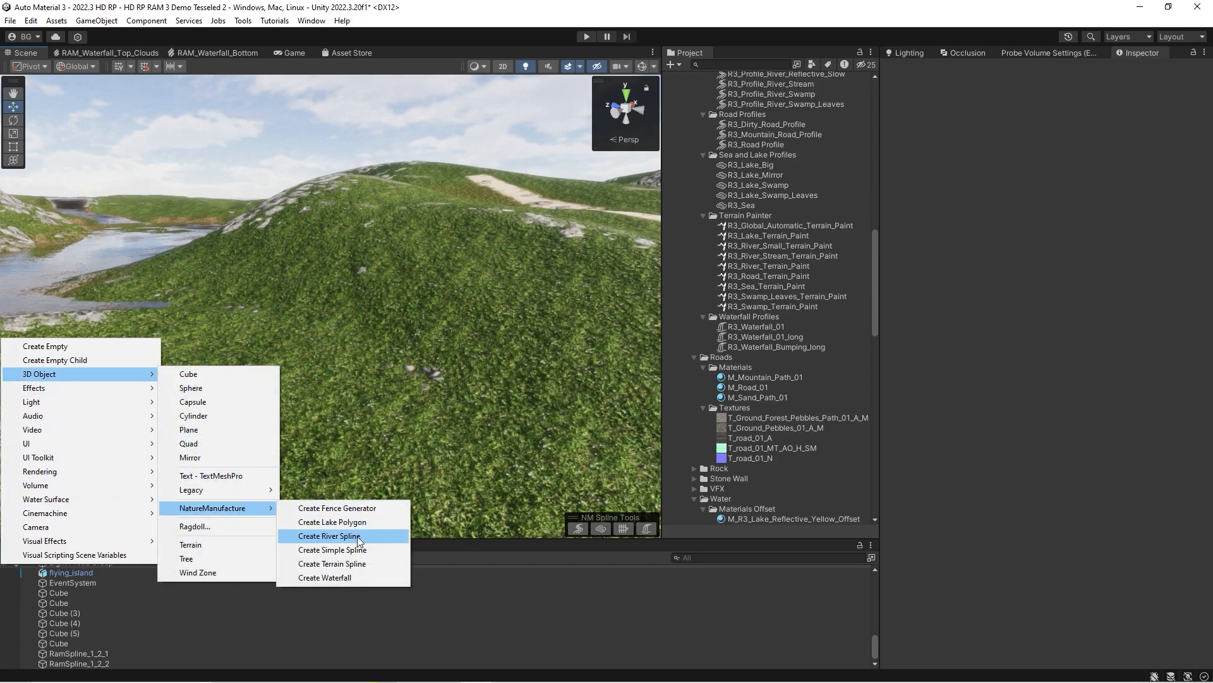
pyautogui.click(358, 540)
pyautogui.keyDown('ctrl'); pyautogui.click(425, 218); pyautogui.keyUp('ctrl')
pyautogui.keyDown('ctrl'); pyautogui.click(423, 286); pyautogui.keyUp('ctrl')
pyautogui.moveTo(361, 429); pyautogui.dragTo(276, 414, button='right')
pyautogui.keyDown('ctrl'); pyautogui.click(351, 464); pyautogui.keyUp('ctrl')
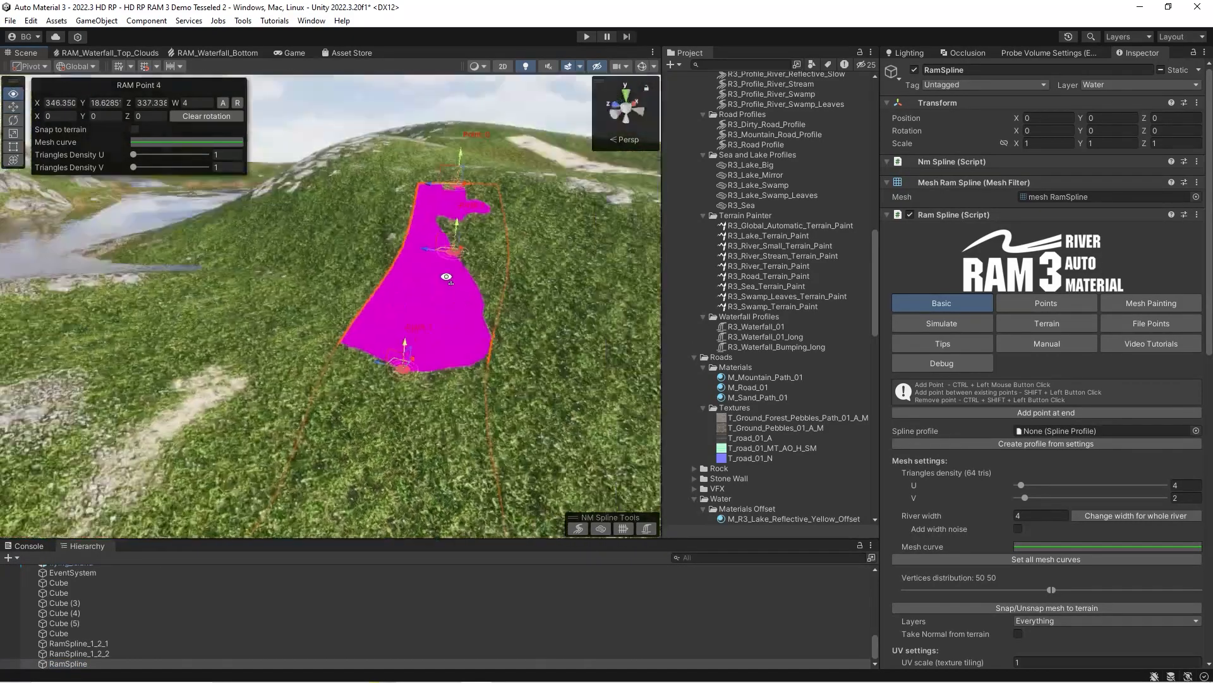
# Assign the R3_Profile_River_Big profile to the new hillside spline and apply its river width of 10.
pyautogui.click(1195, 431)
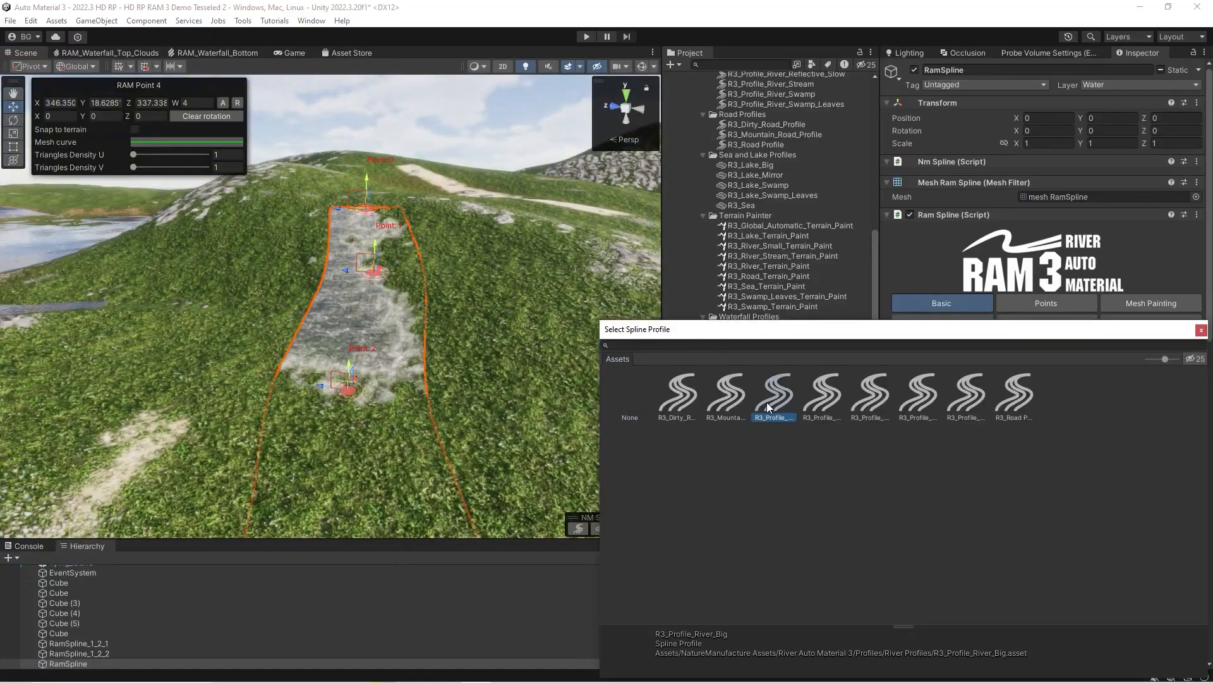
pyautogui.doubleClick(769, 396)
pyautogui.moveTo(405, 353); pyautogui.dragTo(386, 342, button='right')
pyautogui.click(394, 383)
pyautogui.click(392, 387)
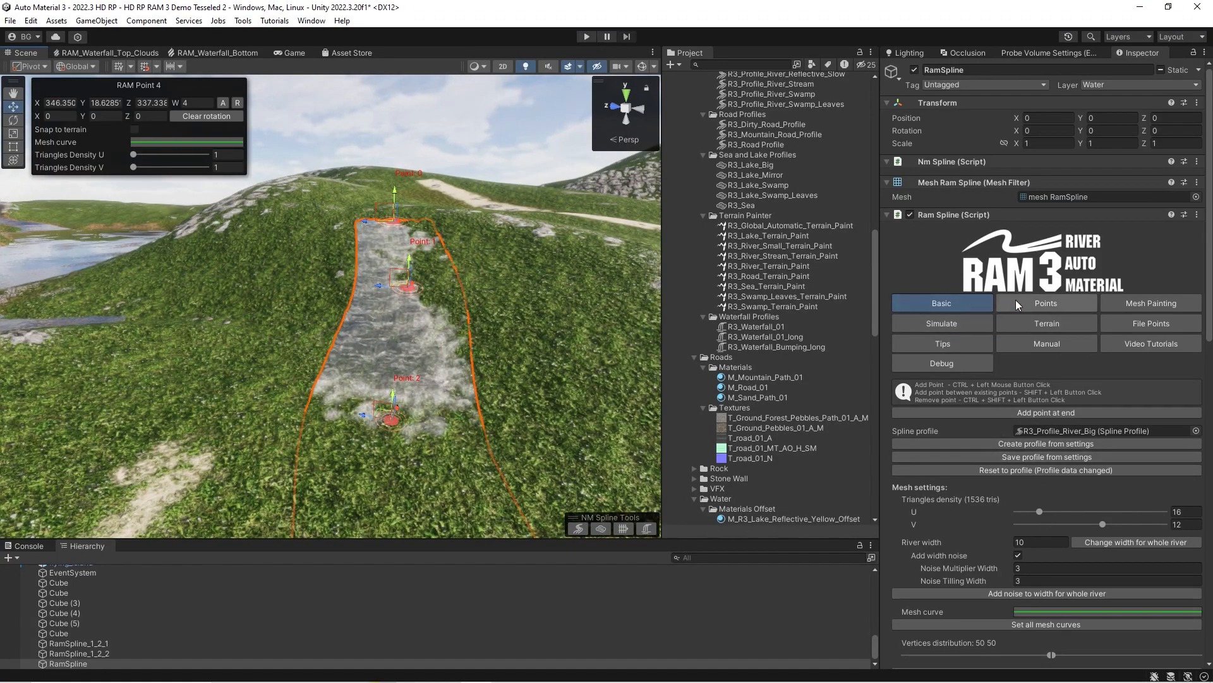
pyautogui.scroll(-3, 1015, 450)
pyautogui.moveTo(412, 276); pyautogui.dragTo(404, 268, button='right')
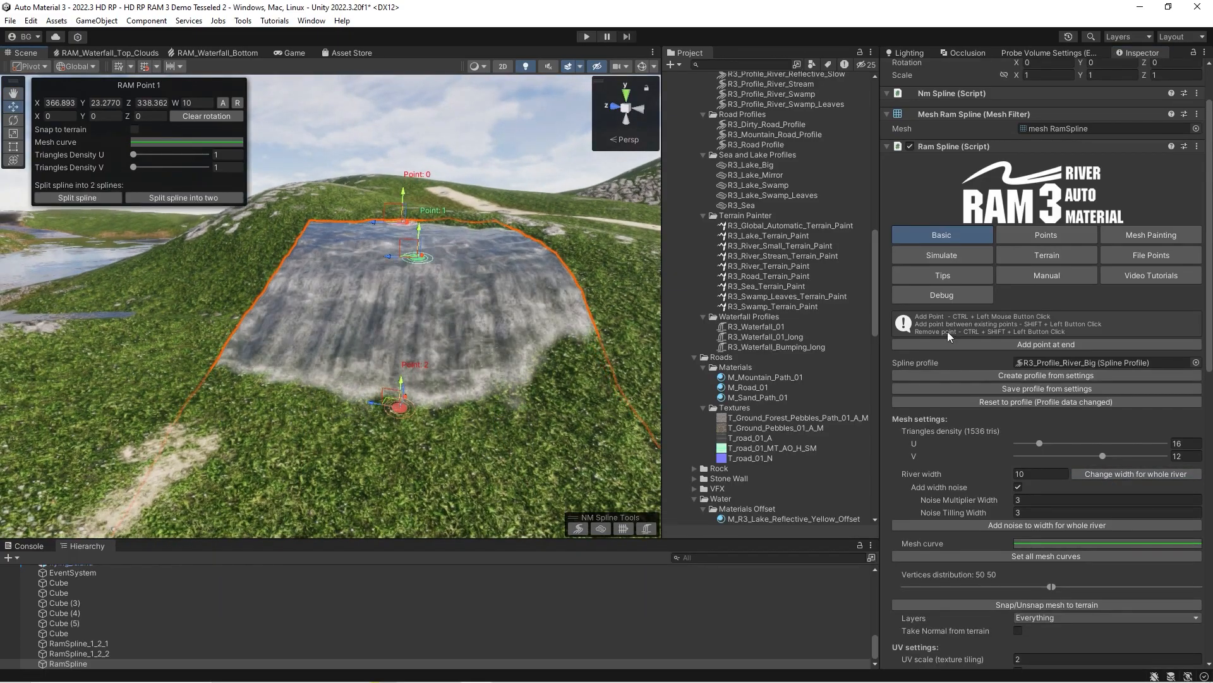
# Examine the new spline's terrain carve, paint and foliage settings, finishing on the terrain layers data.
pyautogui.click(1046, 254)
pyautogui.moveTo(319, 294); pyautogui.dragTo(310, 289, button='right')
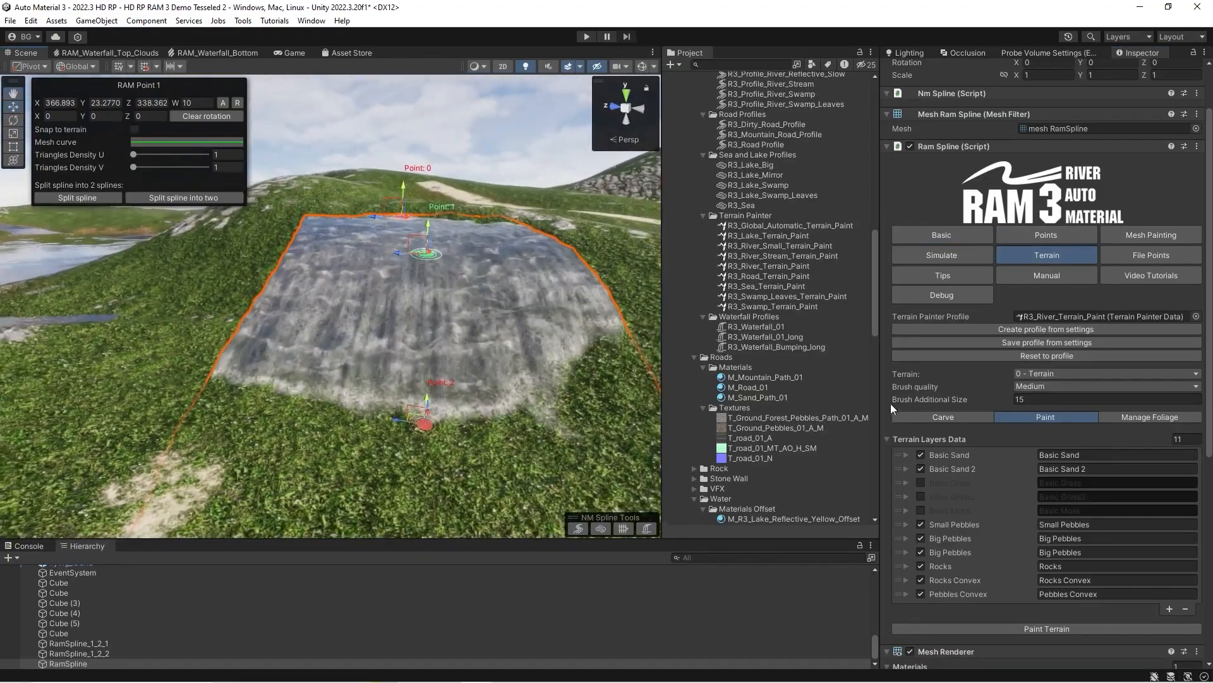
pyautogui.click(904, 416)
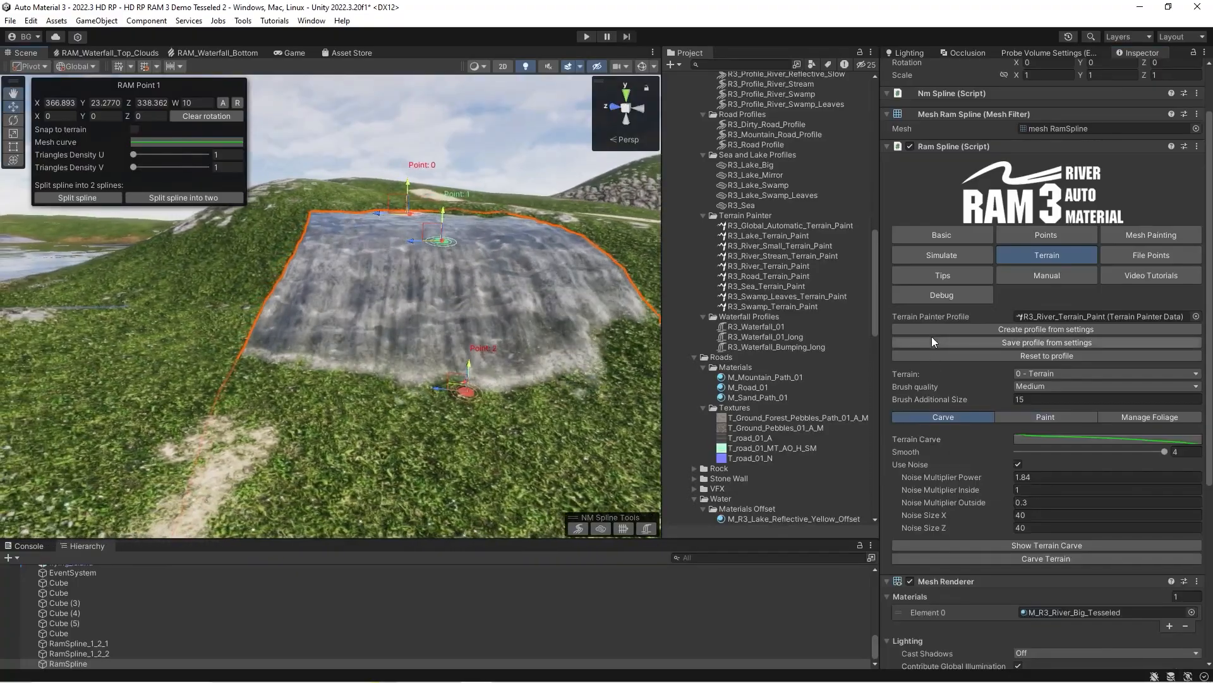
pyautogui.click(1166, 418)
pyautogui.click(967, 418)
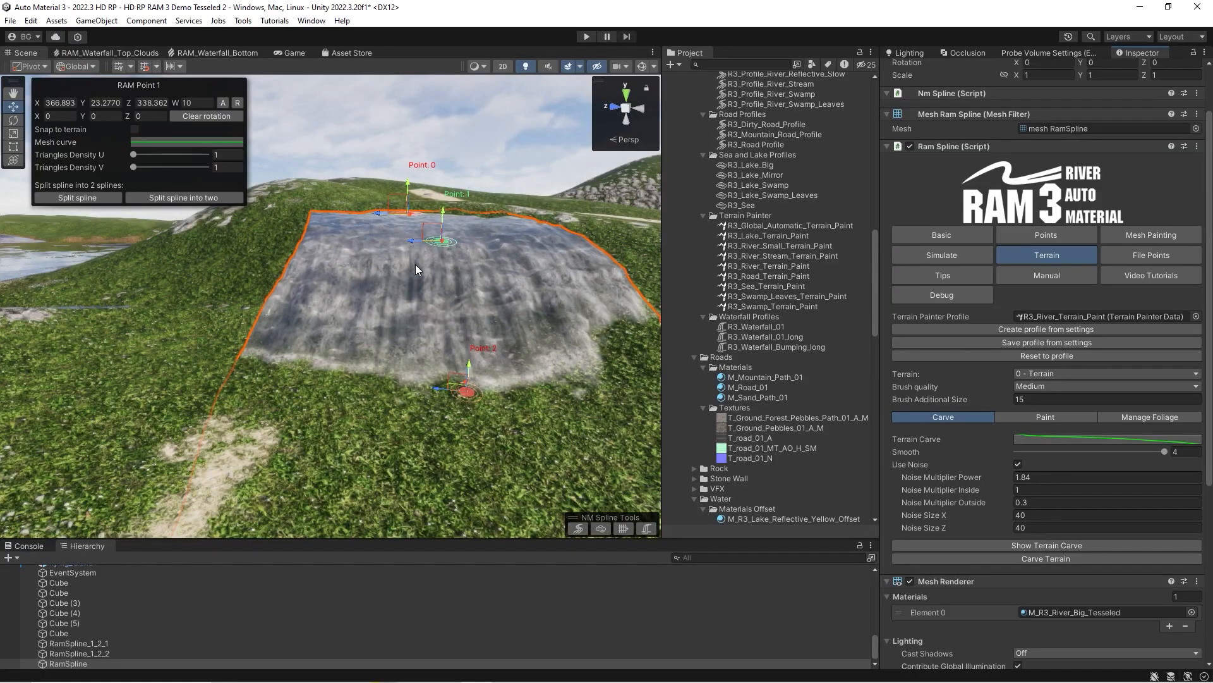
pyautogui.keyDown('alt'); pyautogui.moveTo(413, 265); pyautogui.dragTo(428, 263); pyautogui.keyUp('alt')
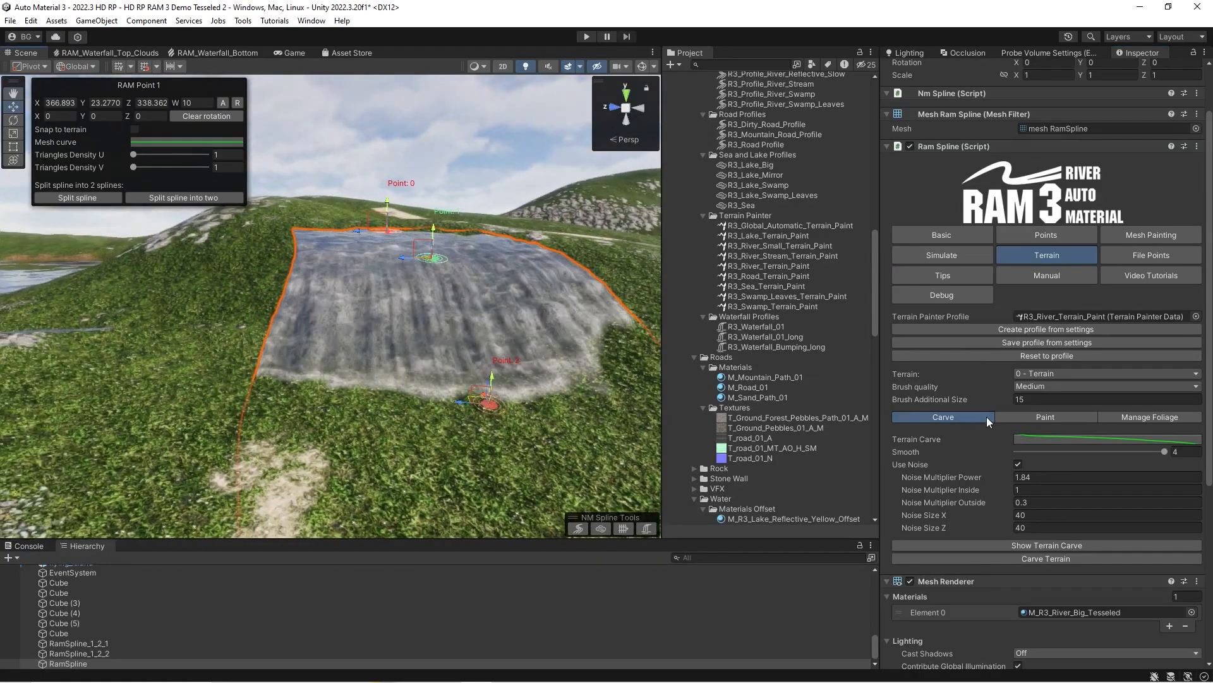
pyautogui.scroll(-2, 974, 408)
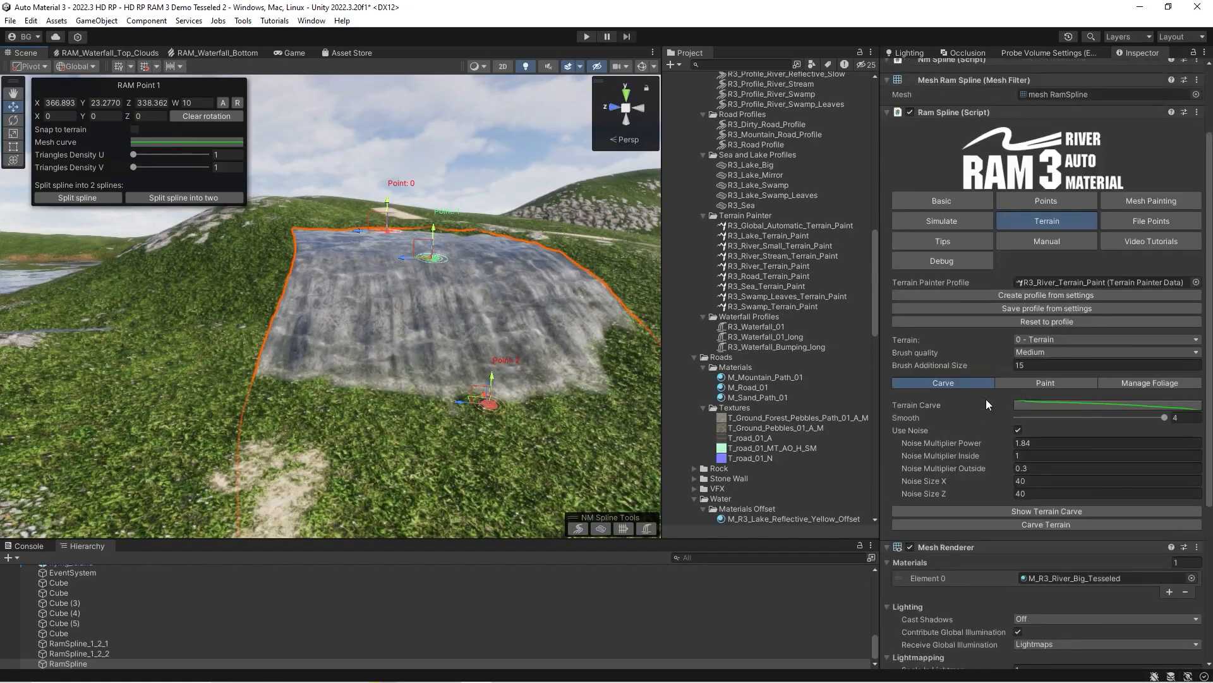
pyautogui.click(1018, 382)
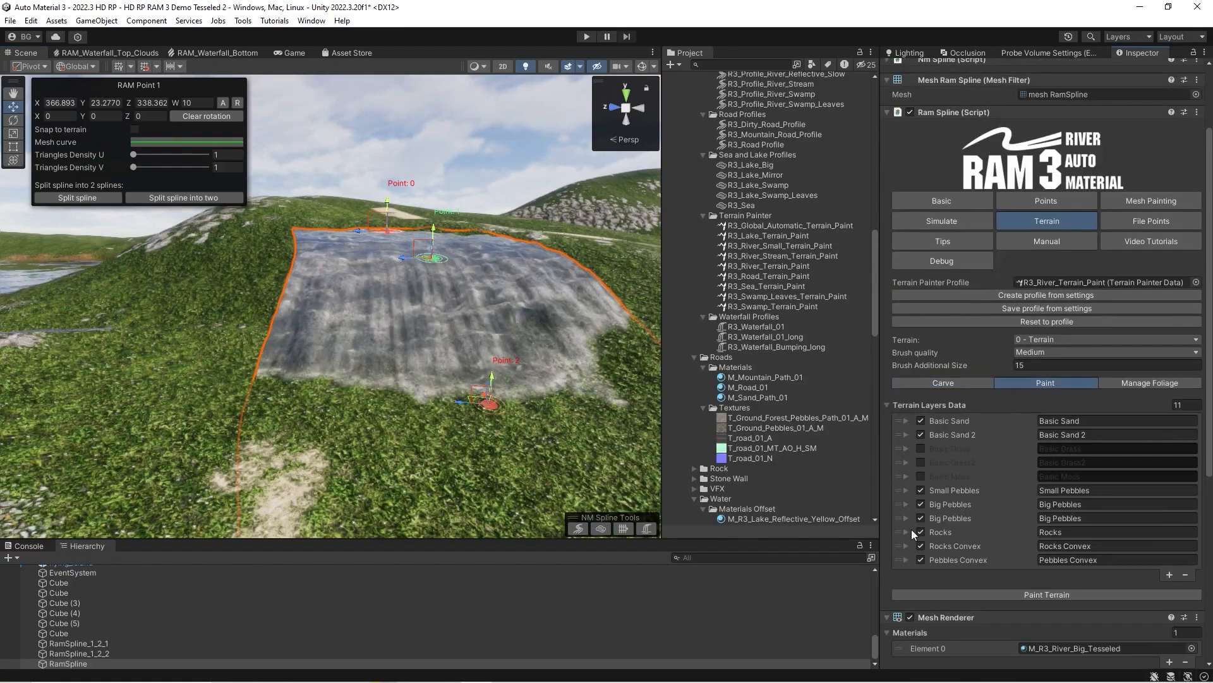
# Show the terrain carve preview for the hillside river spline.
pyautogui.click(905, 436)
pyautogui.click(905, 436)
pyautogui.click(942, 382)
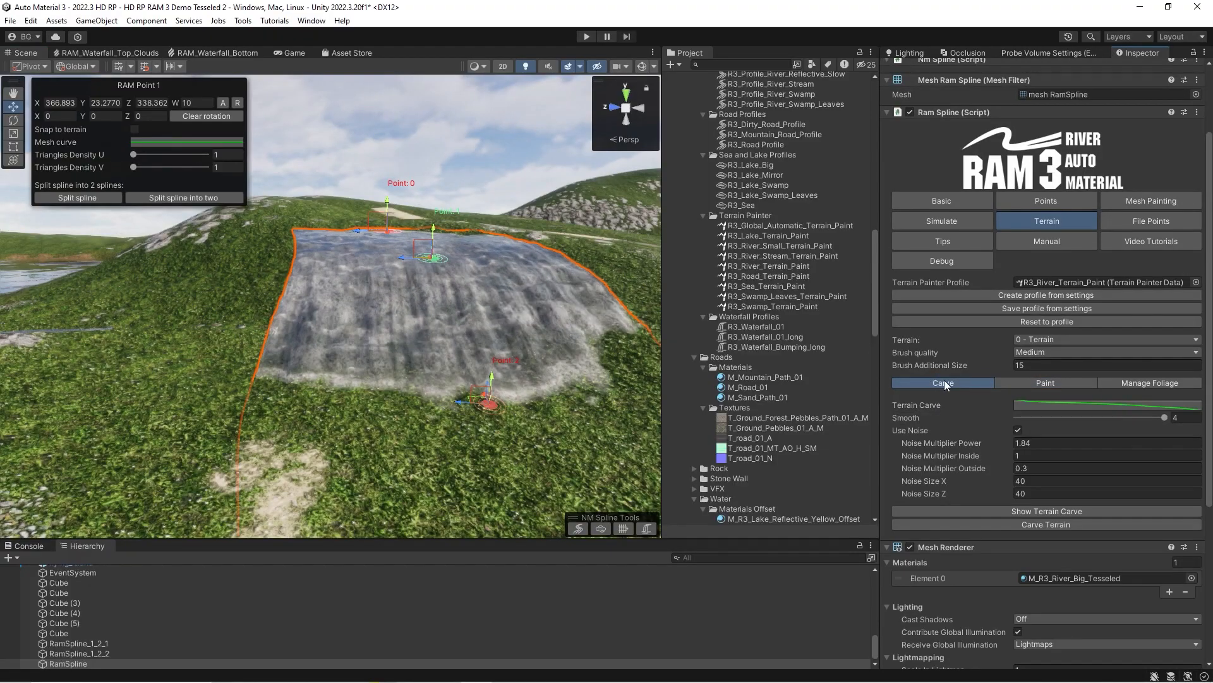
pyautogui.moveTo(316, 344); pyautogui.dragTo(374, 382, button='right')
pyautogui.click(1030, 523)
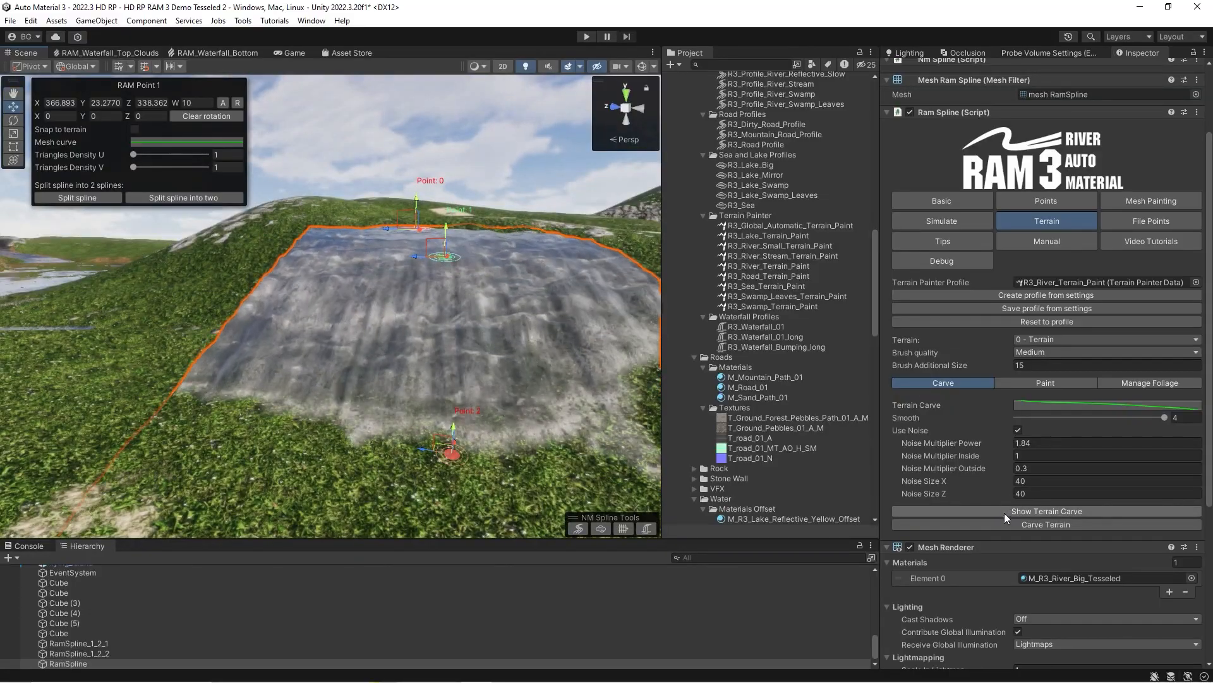
pyautogui.click(1003, 510)
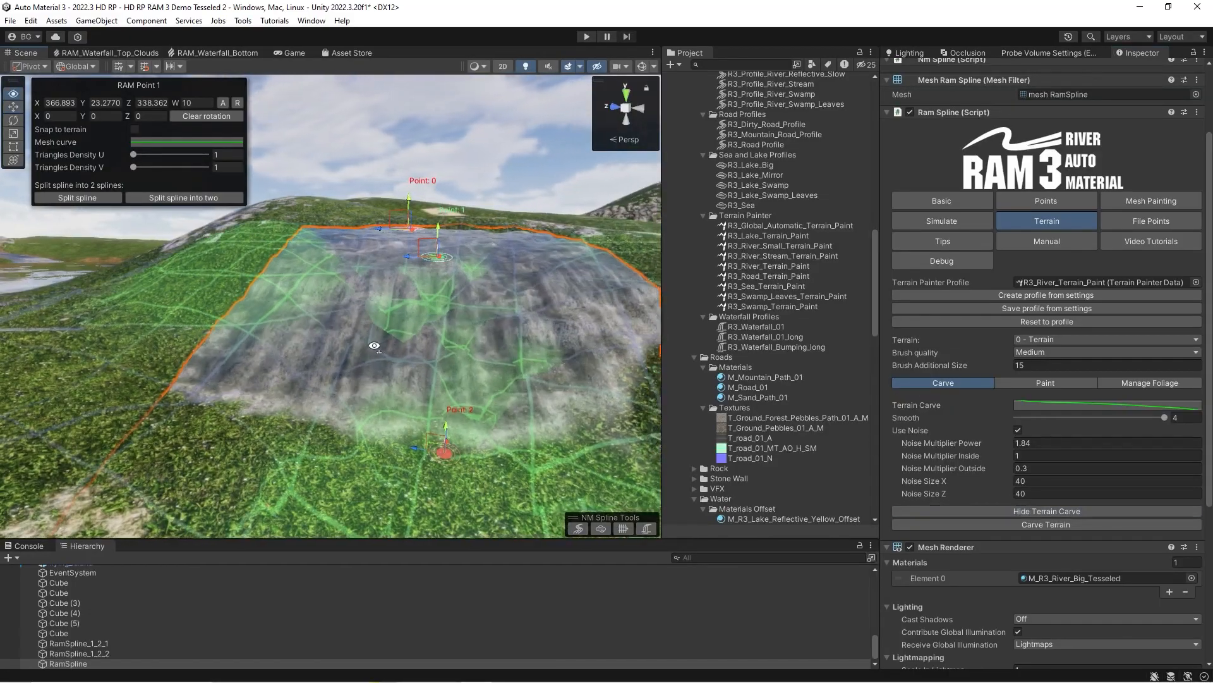
# Turn off the carve noise, try a lower carve smoothing and check the preview on the hillside.
pyautogui.click(1018, 430)
pyautogui.moveTo(487, 321); pyautogui.dragTo(487, 319, button='right')
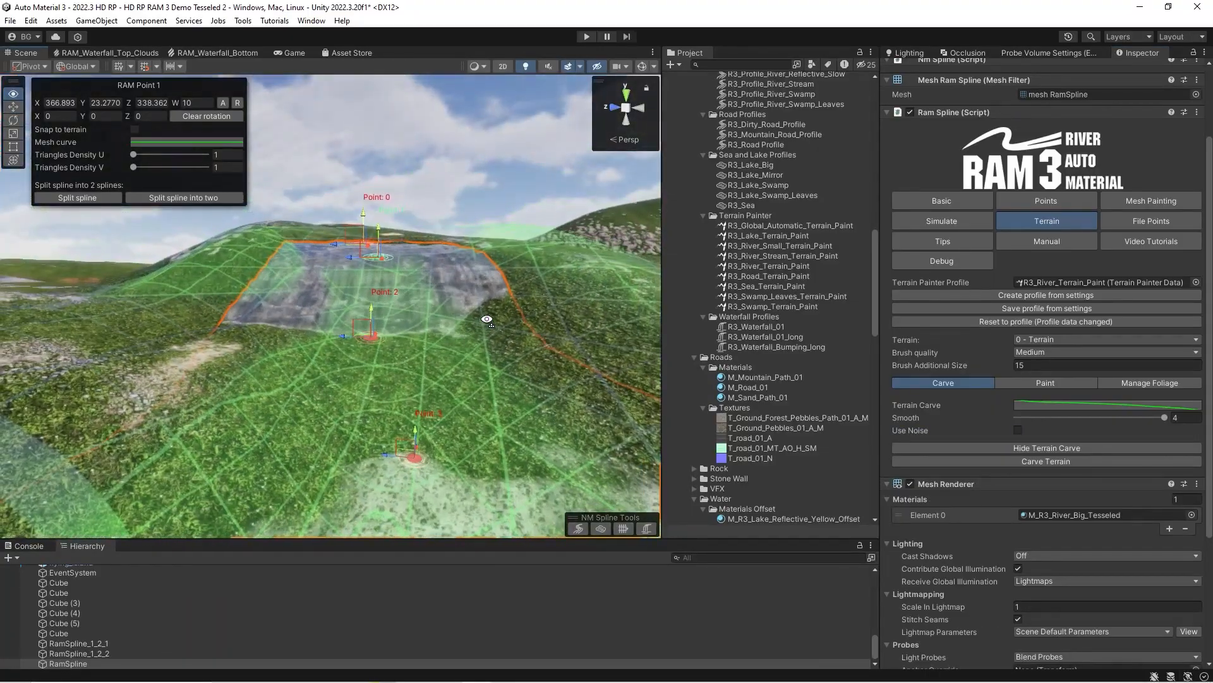
pyautogui.moveTo(1114, 419); pyautogui.dragTo(1045, 419)
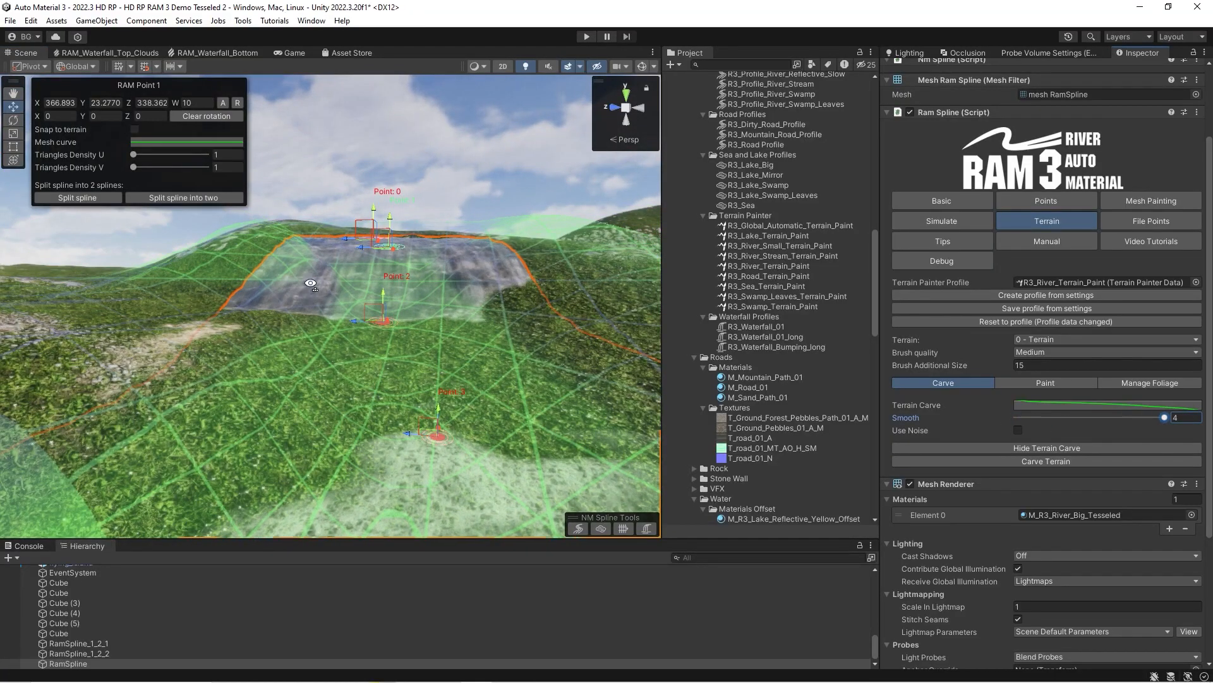
pyautogui.moveTo(309, 287); pyautogui.dragTo(312, 279, button='right')
# Examine the Terrain Carve curve against the carve preview along the riverbed, and close the curve unedited.
pyautogui.click(1018, 405)
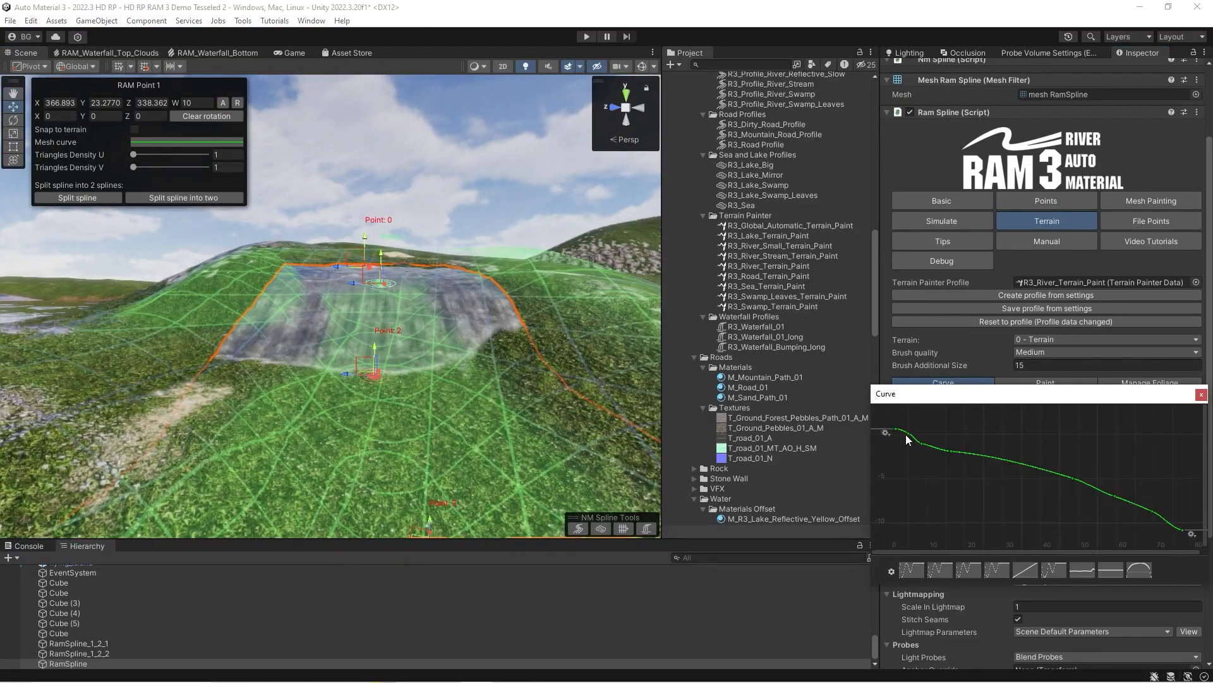
pyautogui.moveTo(361, 329); pyautogui.dragTo(361, 342, button='right')
pyautogui.press('w')
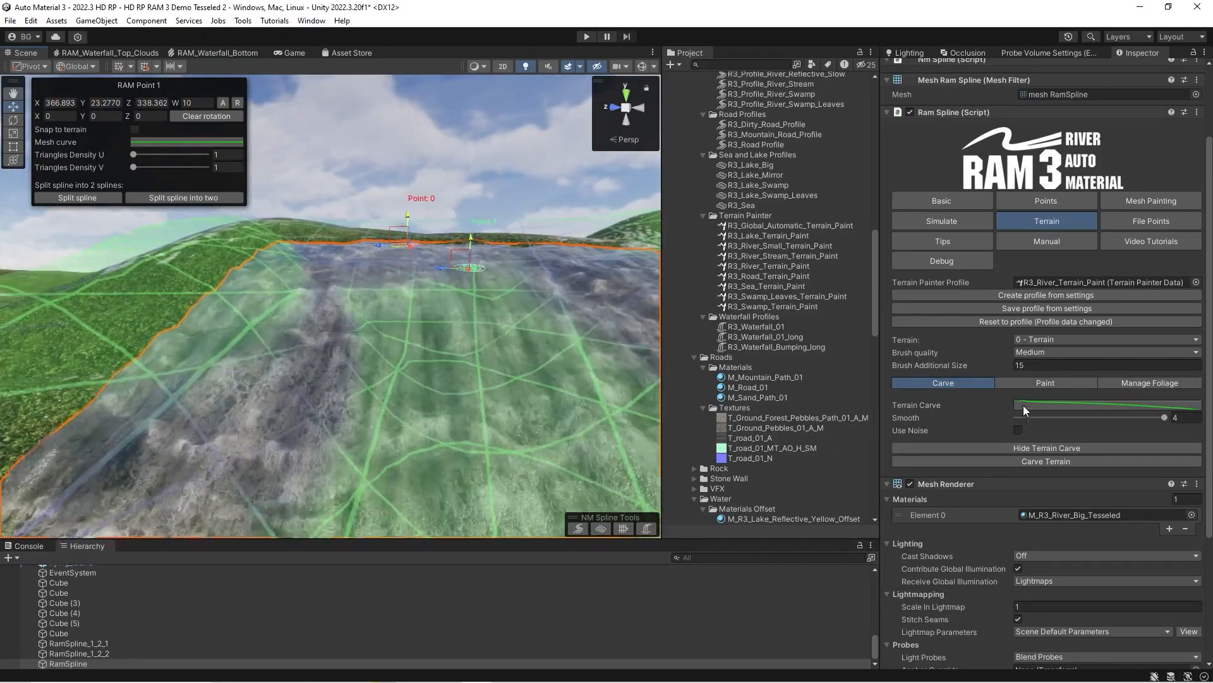
pyautogui.click(1022, 408)
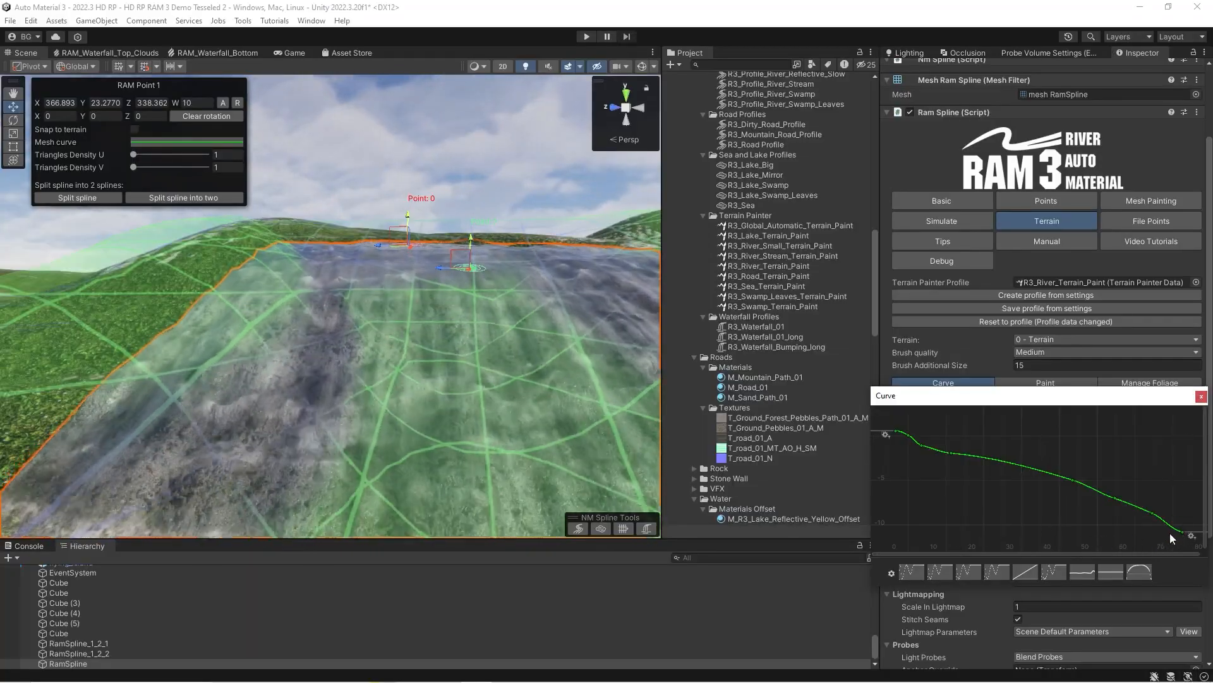
pyautogui.click(1202, 396)
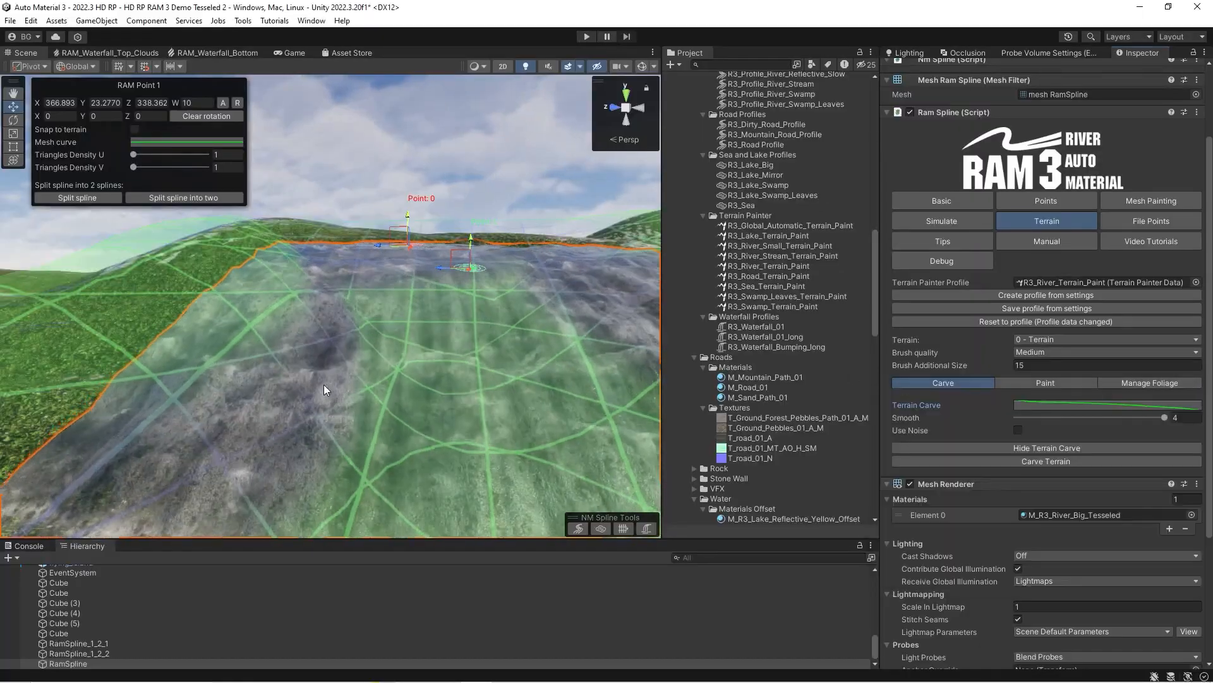
pyautogui.scroll(-5, 318, 390)
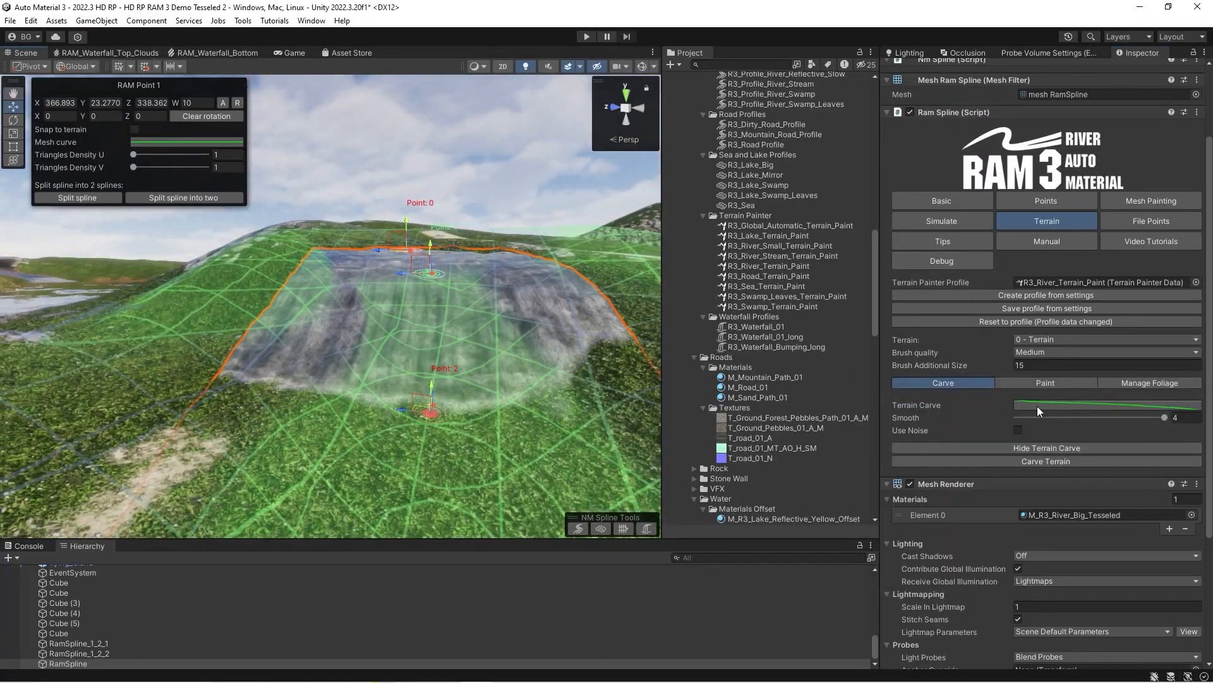
pyautogui.moveTo(421, 376); pyautogui.dragTo(420, 375, button='right')
# Enable the carve noise, set its Noise Multiplier Power to 0.33 and check the preview around the river.
pyautogui.click(1018, 430)
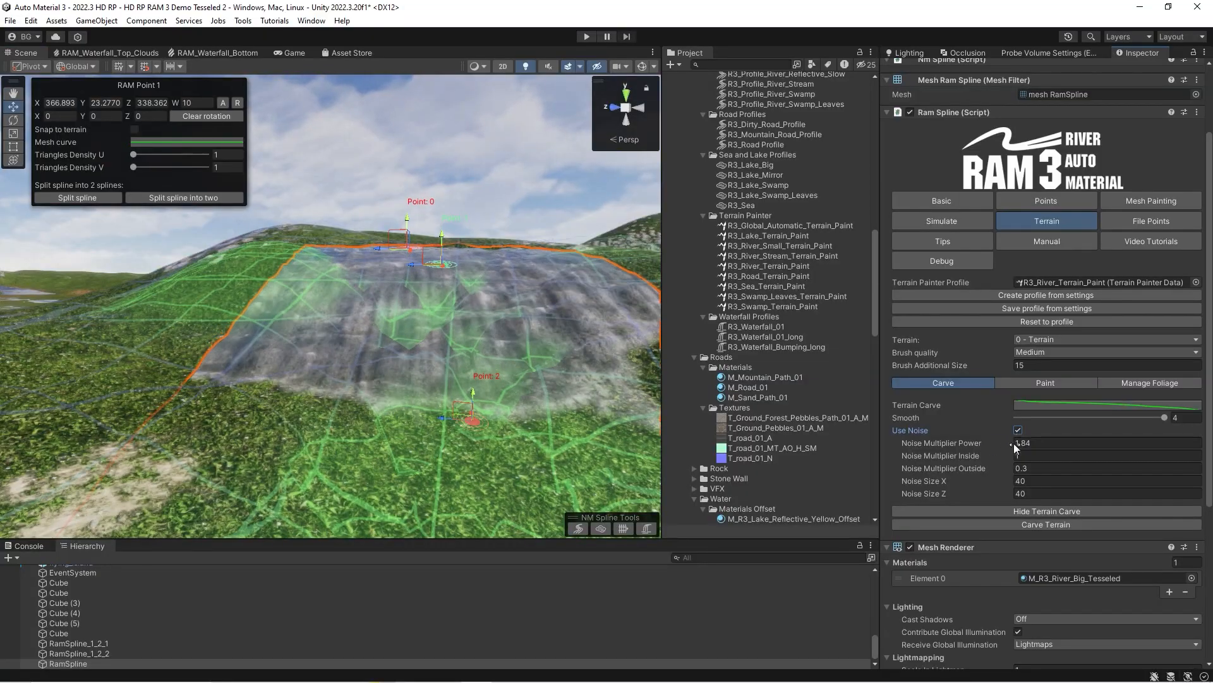
pyautogui.moveTo(991, 443)
pyautogui.mouseDown()
pyautogui.moveTo(954, 446)
pyautogui.moveTo(970, 441)
pyautogui.mouseUp()
pyautogui.moveTo(595, 462); pyautogui.dragTo(605, 477, button='right')
pyautogui.press('s')
pyautogui.moveTo(982, 443); pyautogui.dragTo(984, 443)
pyautogui.moveTo(316, 319); pyautogui.dragTo(314, 347, button='right')
pyautogui.press('d')
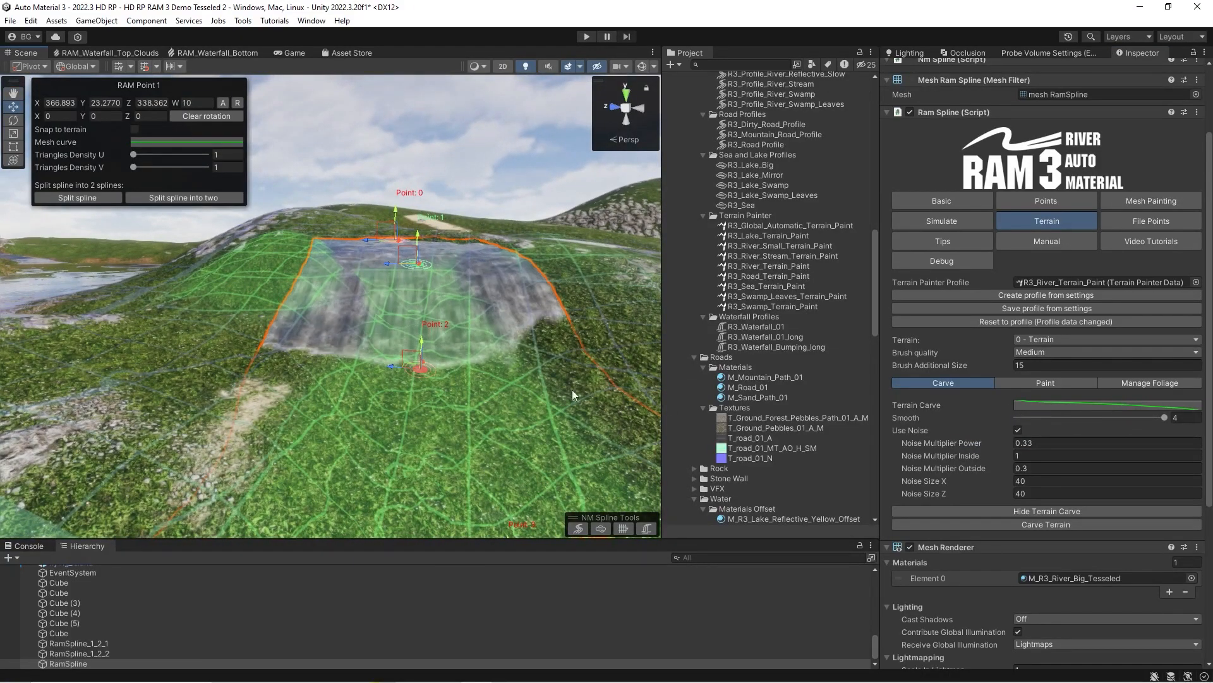
pyautogui.moveTo(271, 310)
pyautogui.mouseDown(button='right')
pyautogui.moveTo(282, 302)
pyautogui.moveTo(257, 288)
pyautogui.moveTo(198, 343)
pyautogui.mouseUp(button='right')
pyautogui.press('w')
pyautogui.press('d')
pyautogui.press('a')
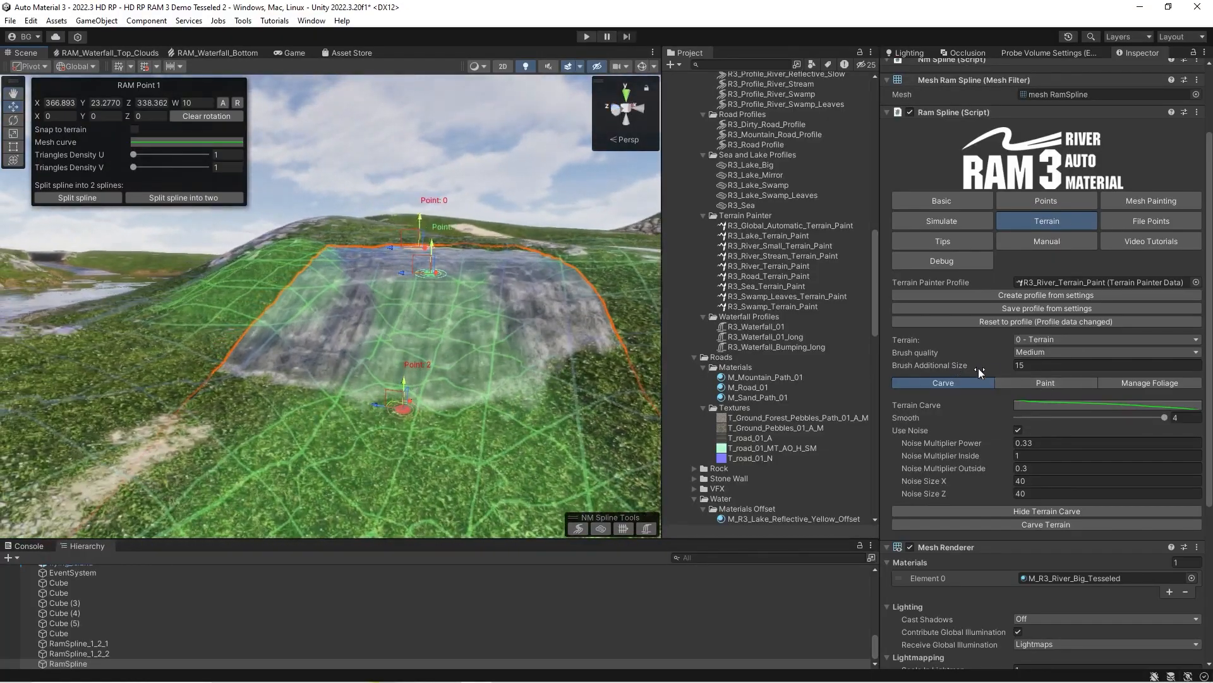
# Set the Brush Additional Size to 13.47 and the carve smoothing to 2.
pyautogui.write('5')
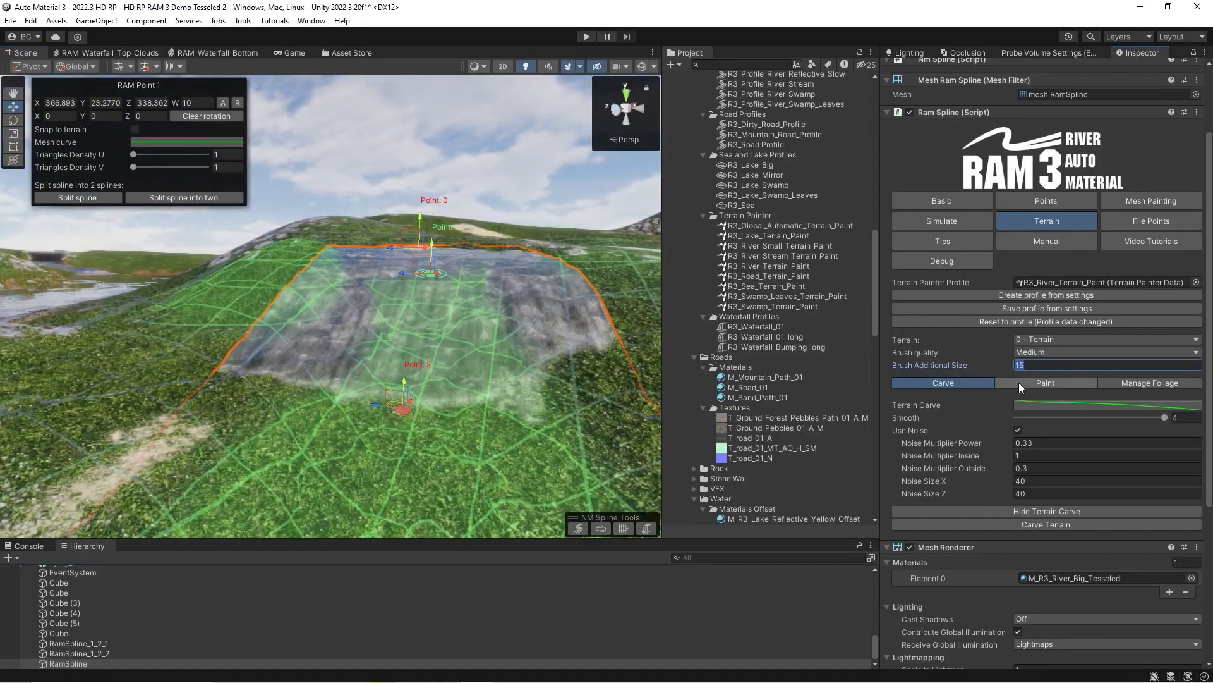
pyautogui.moveTo(1018, 365); pyautogui.dragTo(1175, 369)
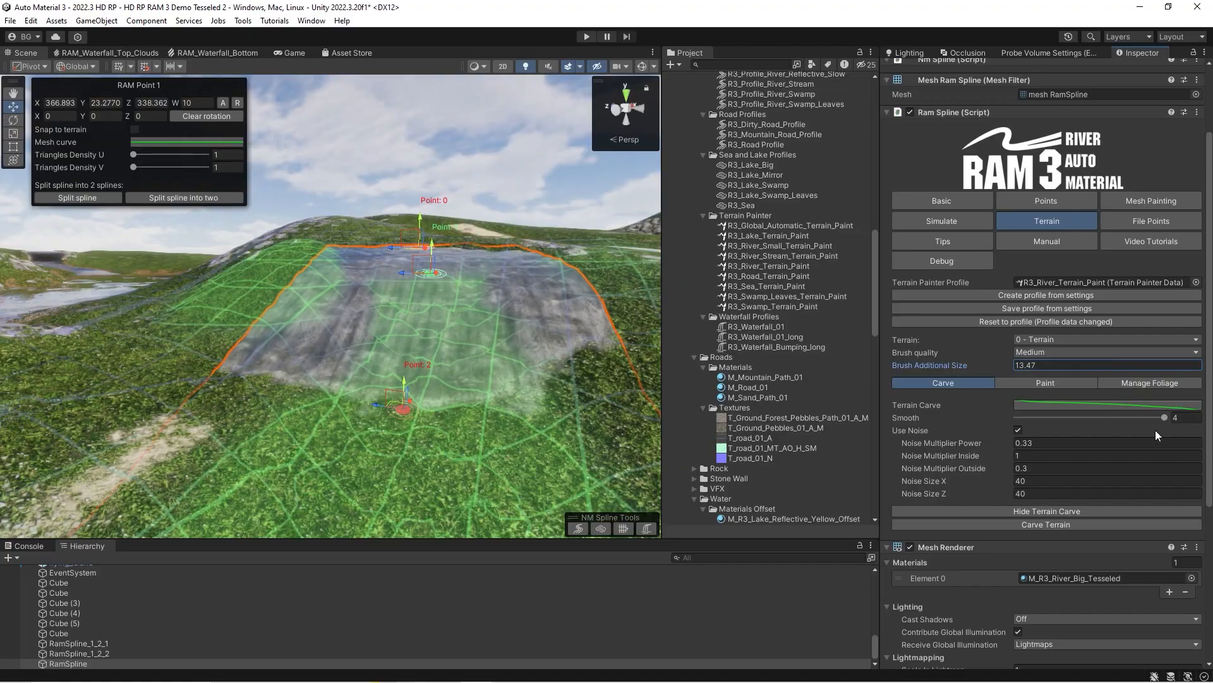
pyautogui.moveTo(1156, 419); pyautogui.dragTo(1108, 421)
pyautogui.click(1091, 418)
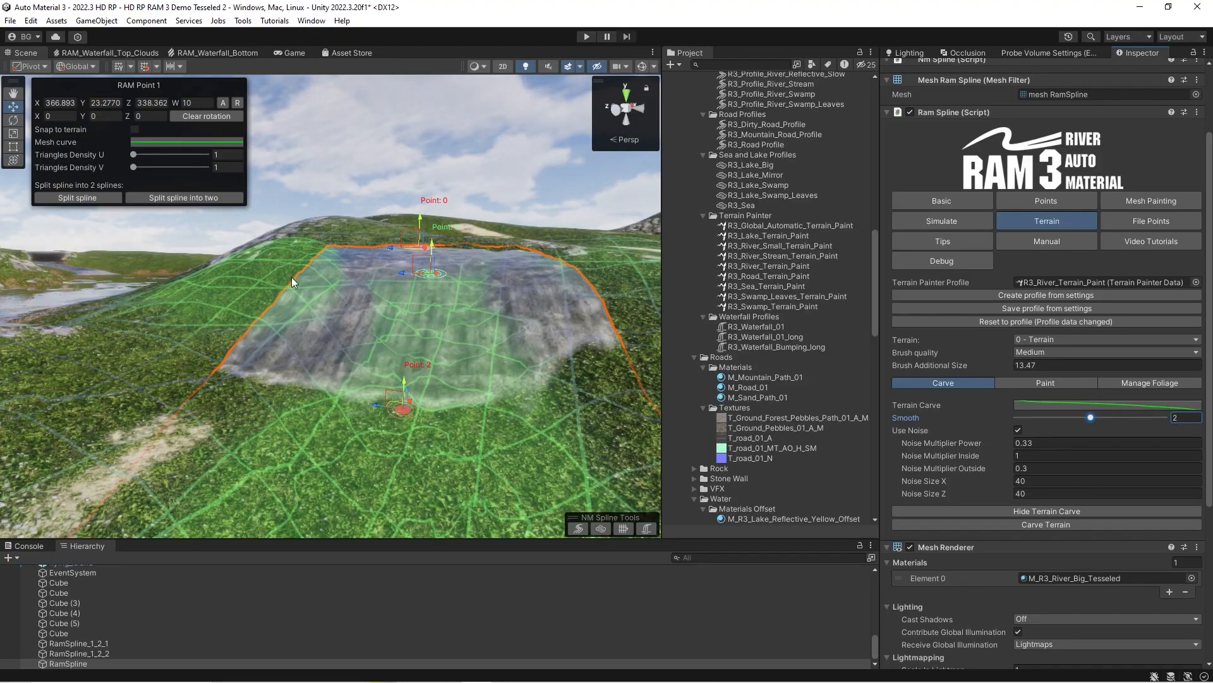
# Turn off the carve noise and check the carve preview down the slope.
pyautogui.moveTo(340, 353); pyautogui.dragTo(332, 414, button='right')
pyautogui.click(1017, 430)
pyautogui.moveTo(341, 329)
pyautogui.mouseDown(button='right')
pyautogui.moveTo(360, 340)
pyautogui.moveTo(201, 379)
pyautogui.moveTo(338, 352)
pyautogui.mouseUp(button='right')
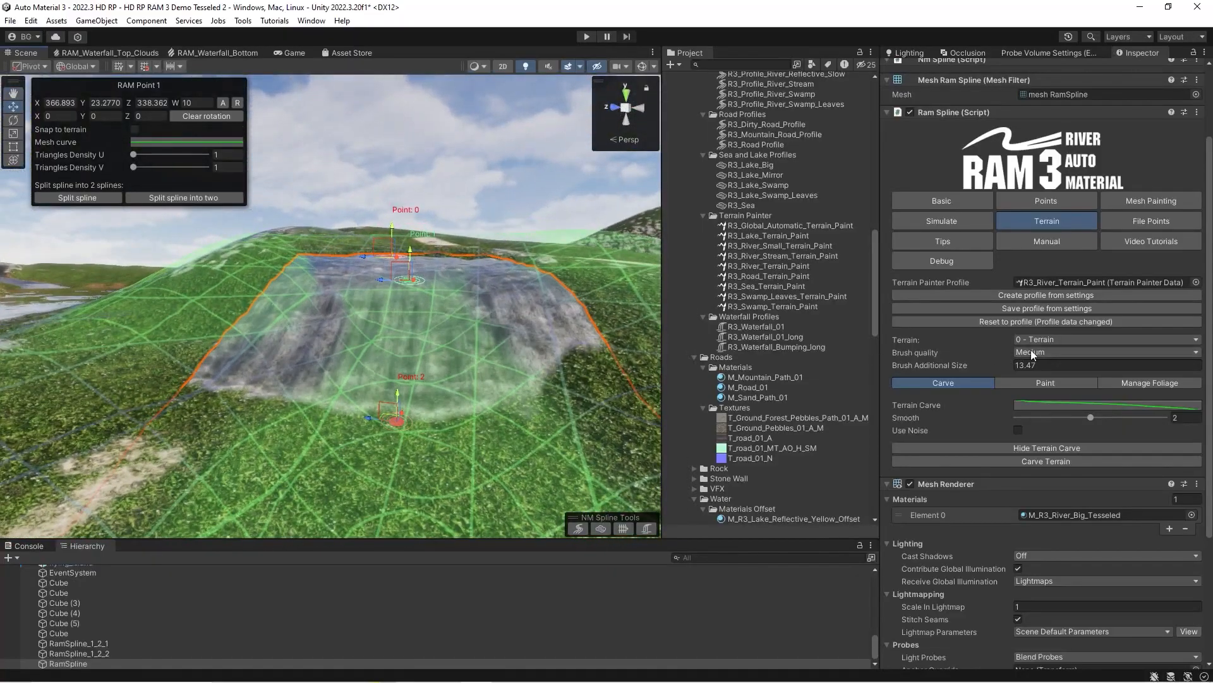
# Review the brush quality options, keep Medium, and carve the terrain along the hillside spline.
pyautogui.click(1037, 350)
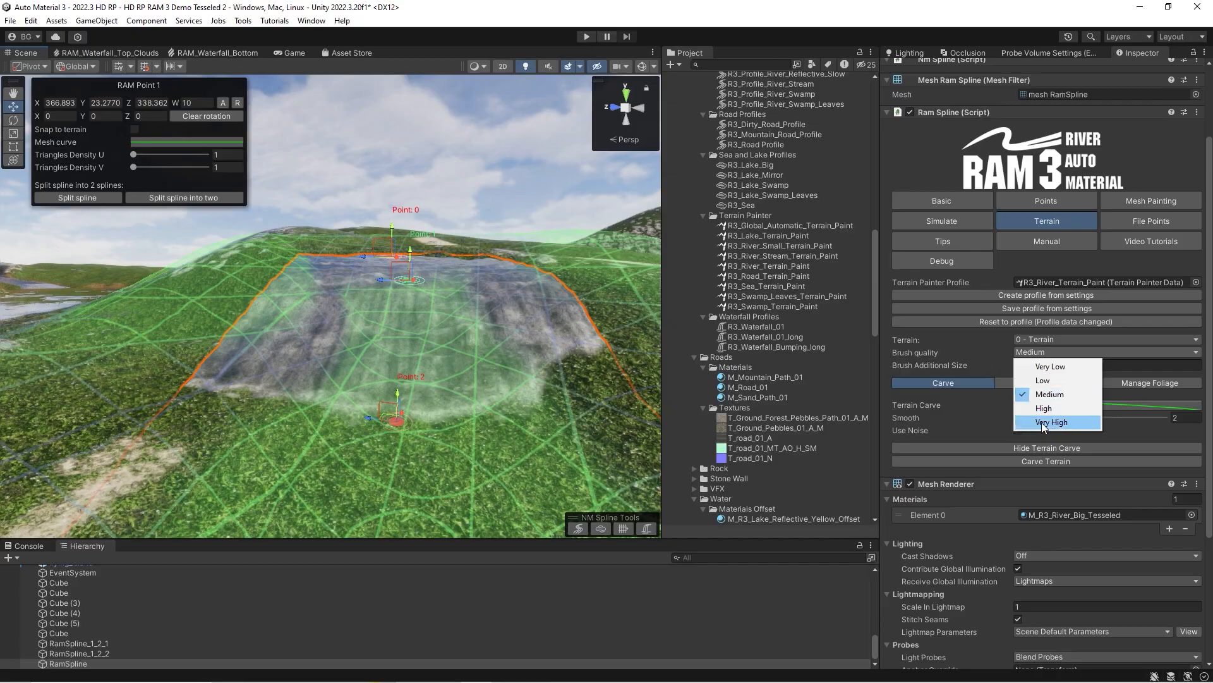
pyautogui.click(981, 362)
pyautogui.press('s')
pyautogui.moveTo(218, 335); pyautogui.dragTo(228, 346, button='right')
pyautogui.press('w')
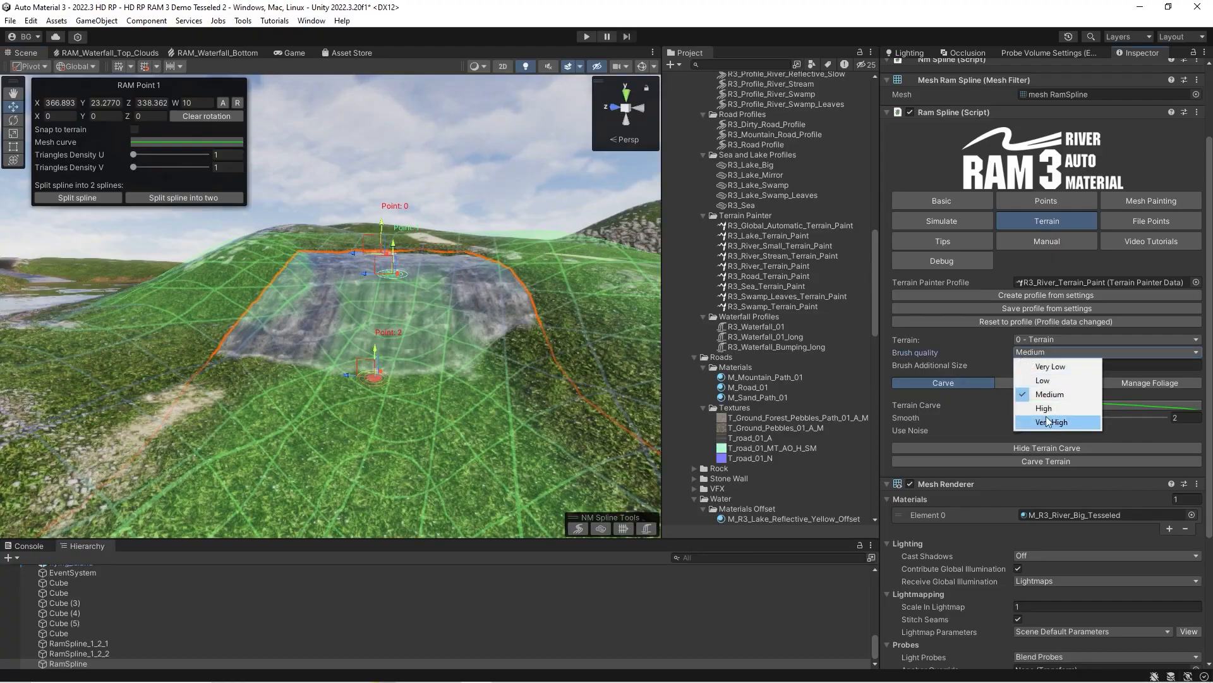
pyautogui.moveTo(320, 340); pyautogui.dragTo(327, 327, button='right')
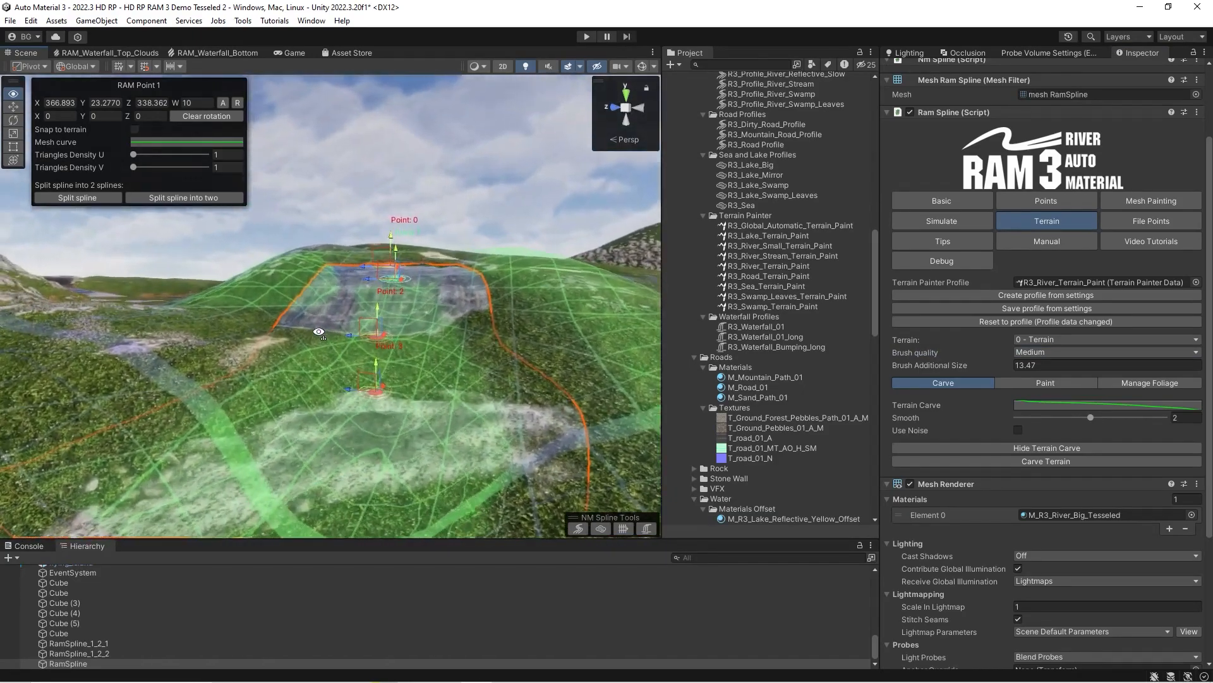
pyautogui.click(1026, 462)
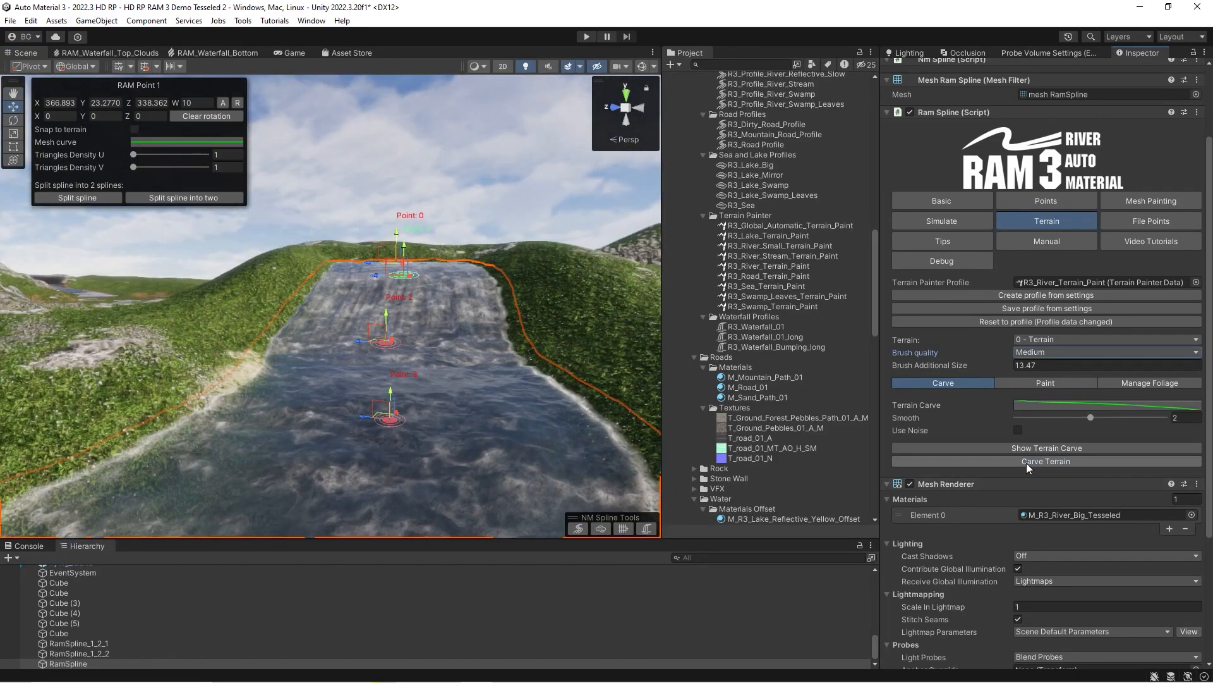
pyautogui.moveTo(438, 337)
pyautogui.mouseDown(button='right')
pyautogui.moveTo(512, 414)
pyautogui.moveTo(531, 360)
pyautogui.moveTo(444, 341)
pyautogui.moveTo(456, 347)
pyautogui.moveTo(481, 344)
pyautogui.moveTo(433, 325)
pyautogui.moveTo(494, 344)
pyautogui.moveTo(409, 367)
pyautogui.moveTo(343, 345)
pyautogui.moveTo(368, 330)
pyautogui.moveTo(360, 318)
pyautogui.mouseUp(button='right')
# Paint the carved terrain along the river with the spline's terrain layers and inspect the banks.
pyautogui.click(1029, 382)
pyautogui.press('w')
pyautogui.moveTo(344, 315); pyautogui.dragTo(395, 347, button='right')
pyautogui.press('s')
pyautogui.press('w')
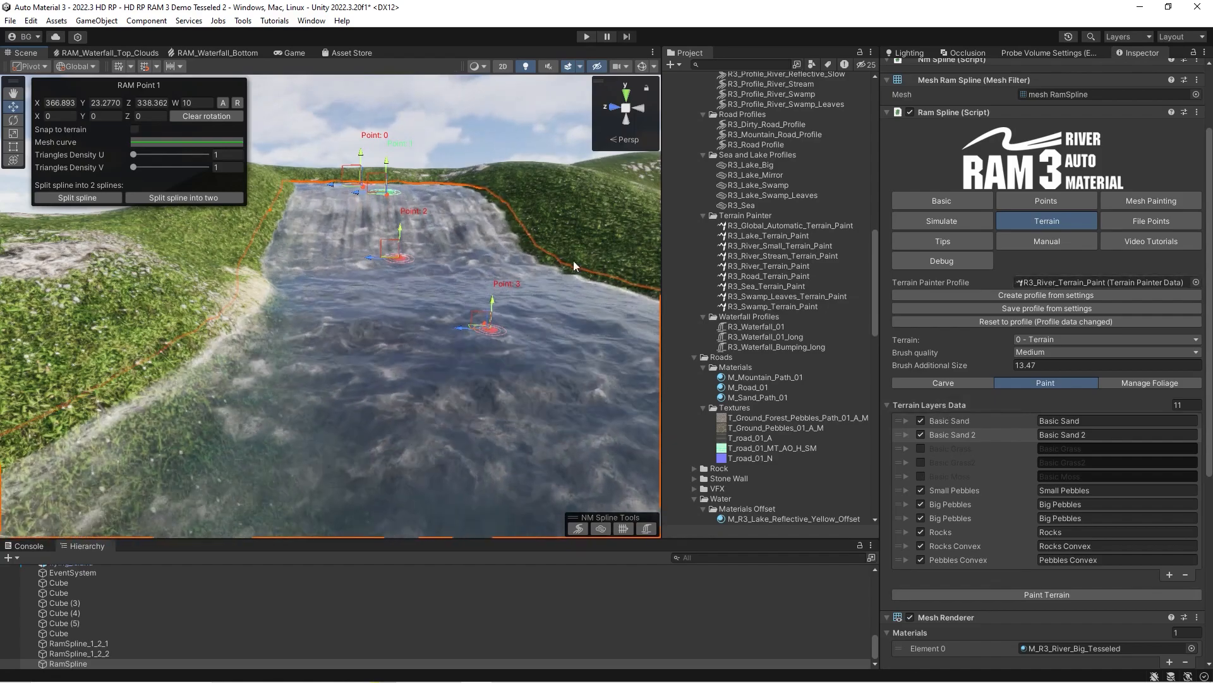
pyautogui.moveTo(329, 328); pyautogui.dragTo(337, 354, button='right')
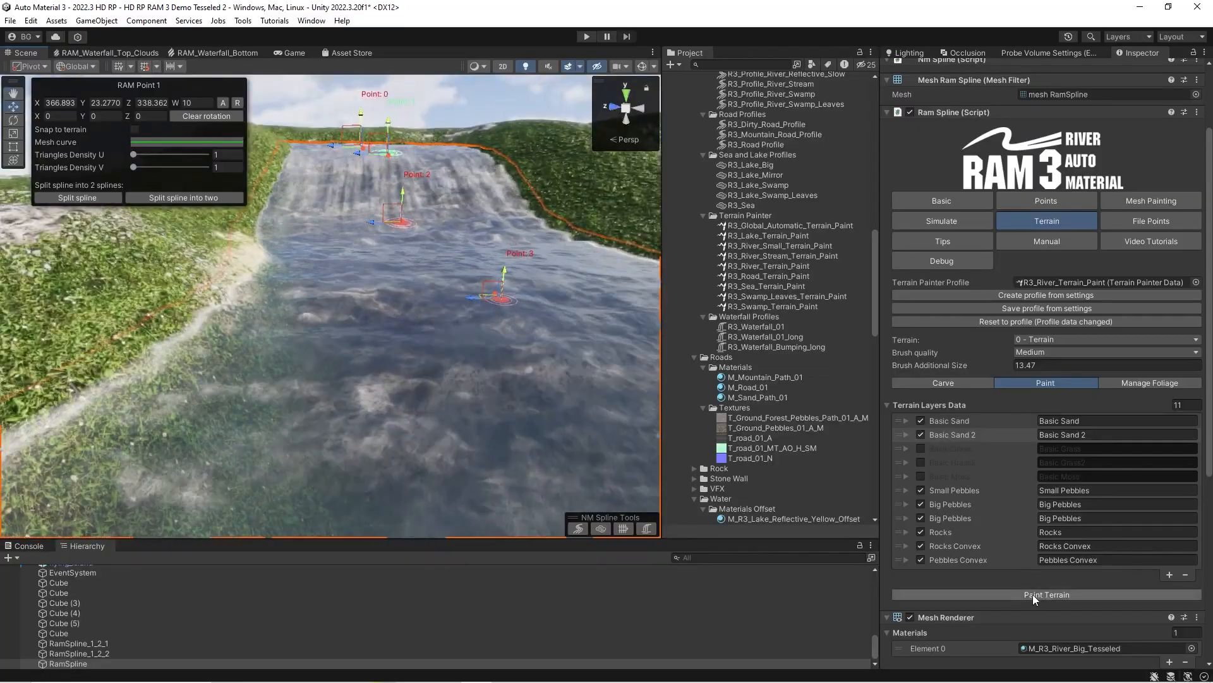
pyautogui.click(1032, 594)
pyautogui.moveTo(480, 328); pyautogui.dragTo(397, 282, button='right')
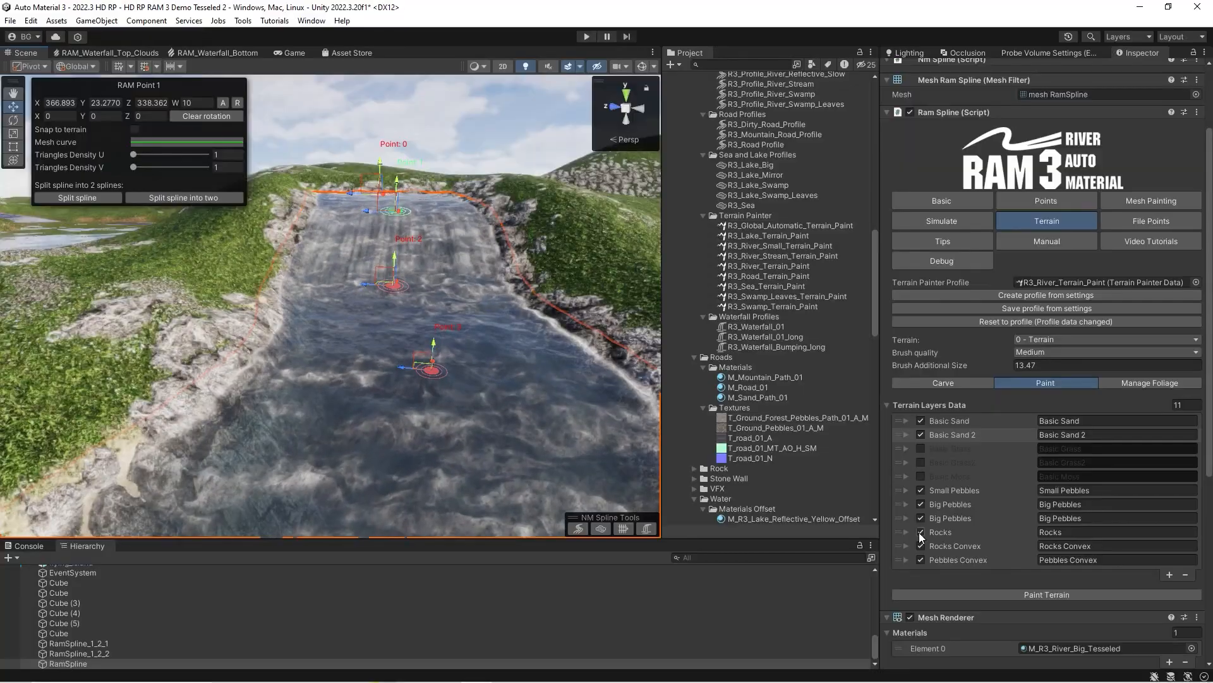
# Repaint the terrain once with the Rocks layer disabled and once with it enabled again.
pyautogui.click(921, 532)
pyautogui.click(1004, 595)
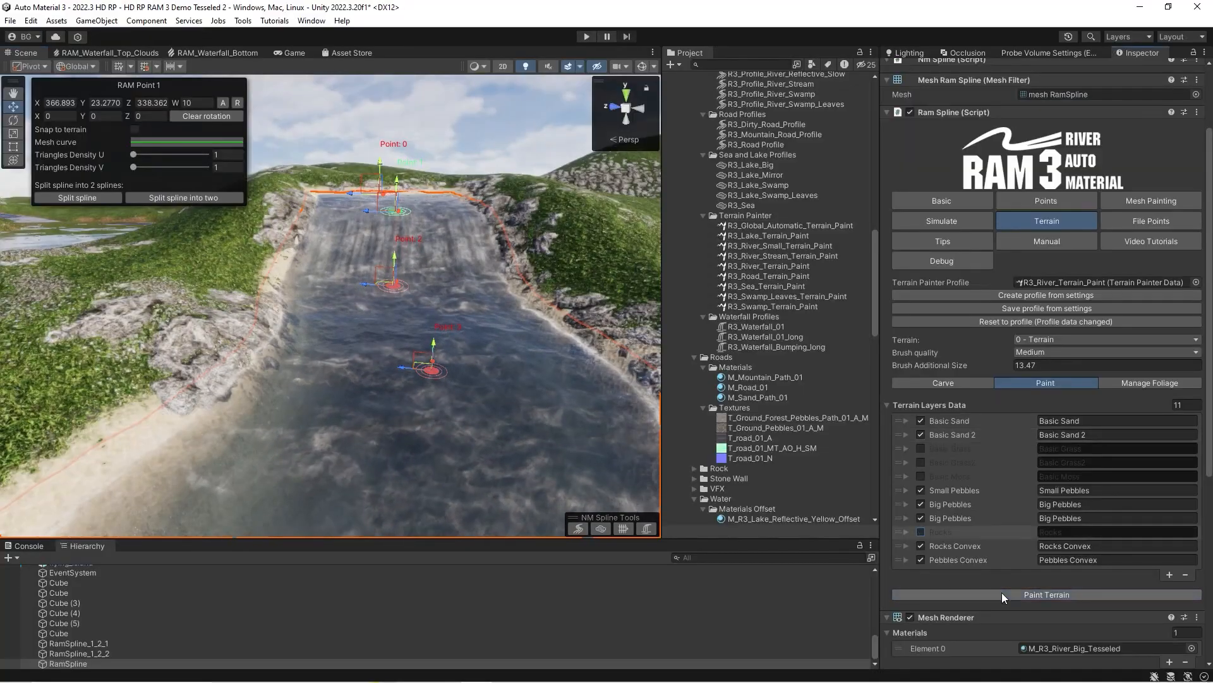
pyautogui.click(921, 532)
pyautogui.click(969, 593)
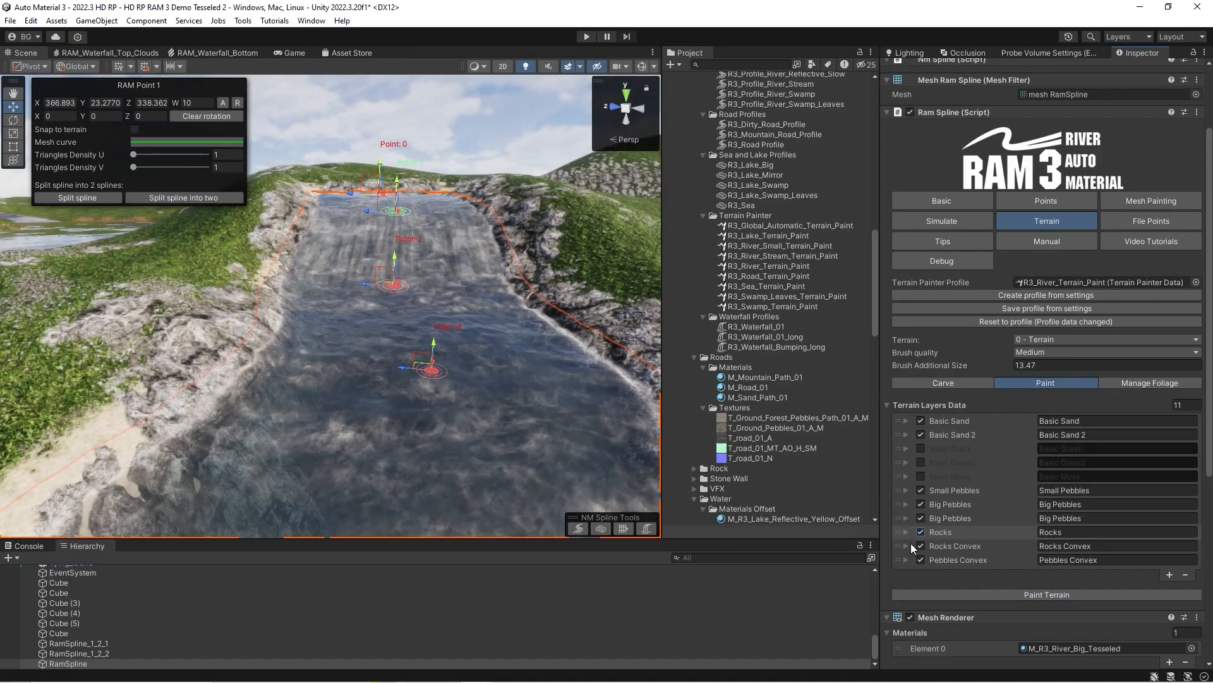
pyautogui.moveTo(564, 378)
pyautogui.mouseDown(button='right')
pyautogui.moveTo(390, 385)
pyautogui.moveTo(522, 381)
pyautogui.mouseUp(button='right')
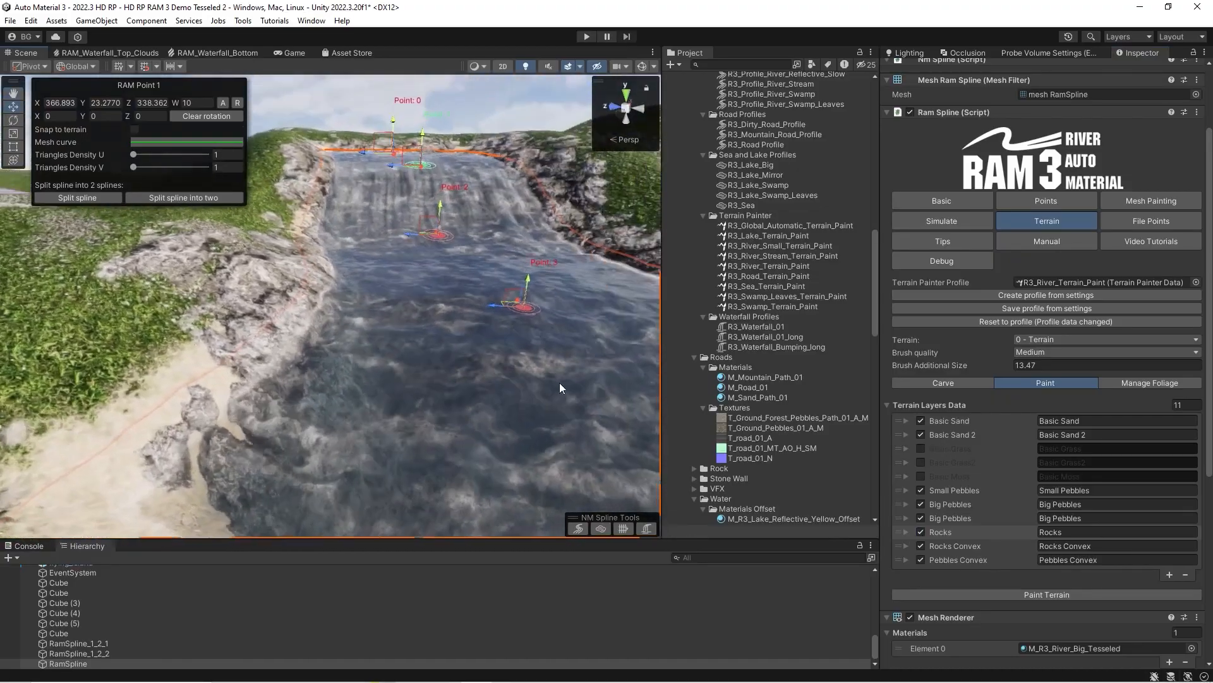
# Set the time of the first key on the Basic Sand layer's Power curve to -5 and repaint the terrain.
pyautogui.click(906, 420)
pyautogui.scroll(-5, 1008, 487)
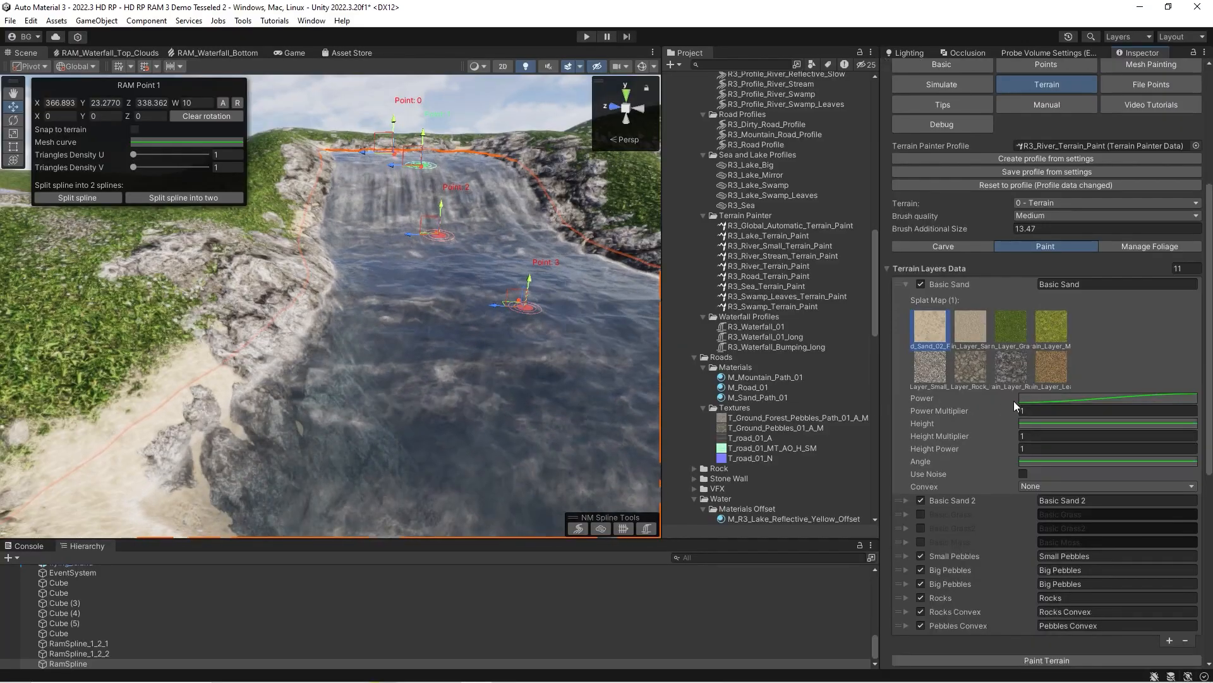
pyautogui.click(1047, 400)
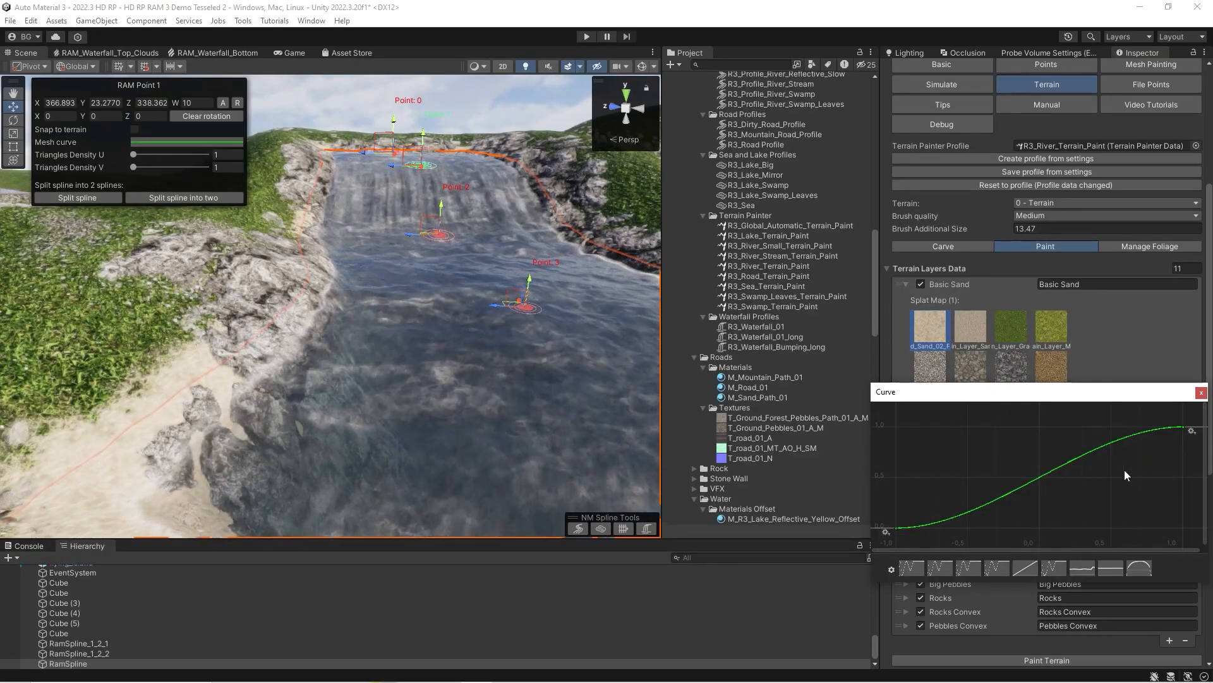
pyautogui.moveTo(1106, 495); pyautogui.dragTo(1116, 489, button='middle')
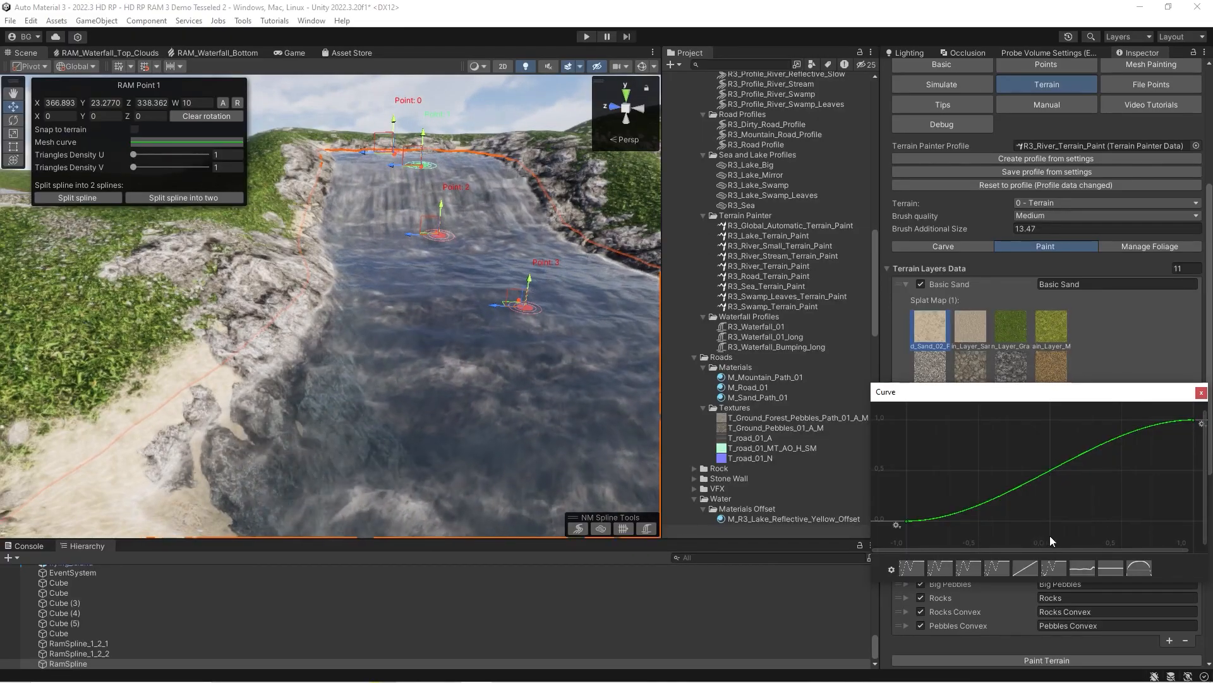
pyautogui.rightClick(903, 522)
pyautogui.click(926, 543)
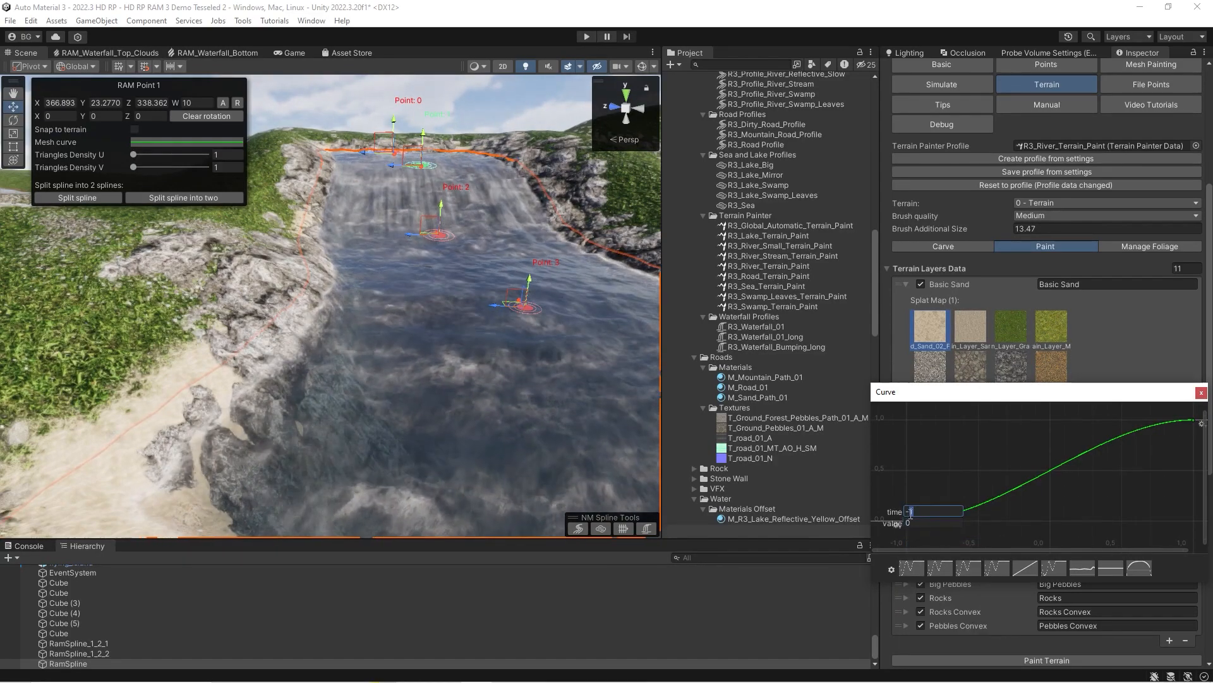
pyautogui.press('BackSpace')
pyautogui.write('5')
pyautogui.press('Return')
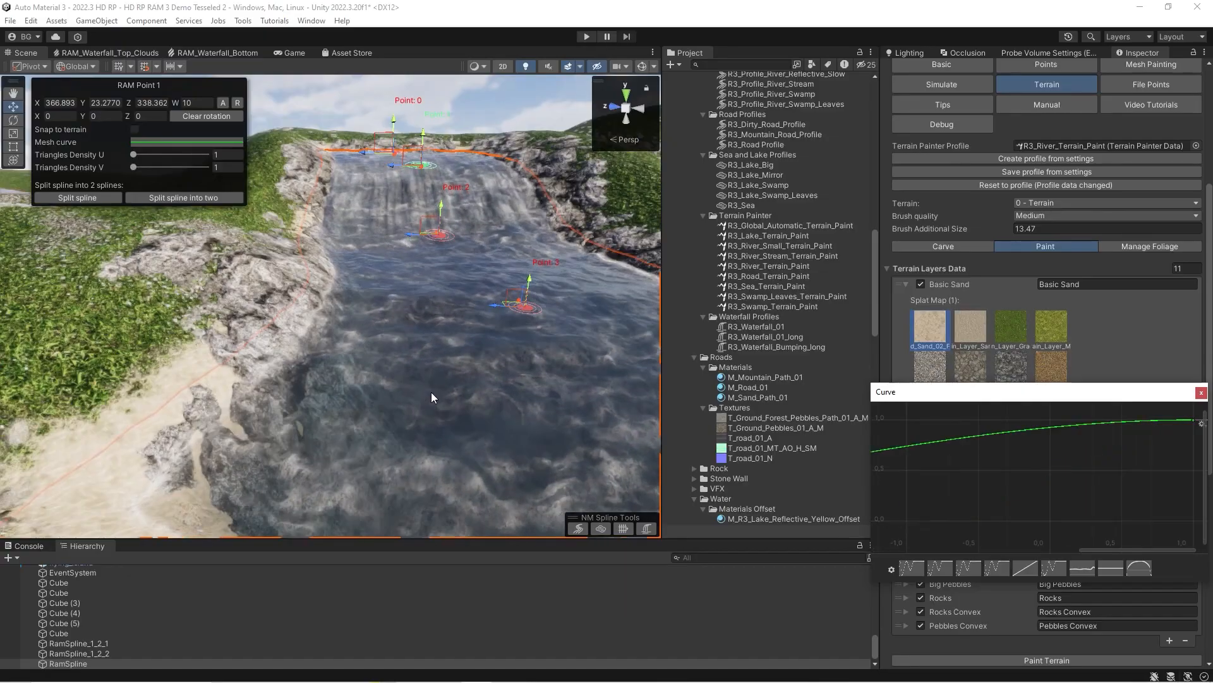
pyautogui.click(1201, 393)
pyautogui.scroll(-5, 1049, 488)
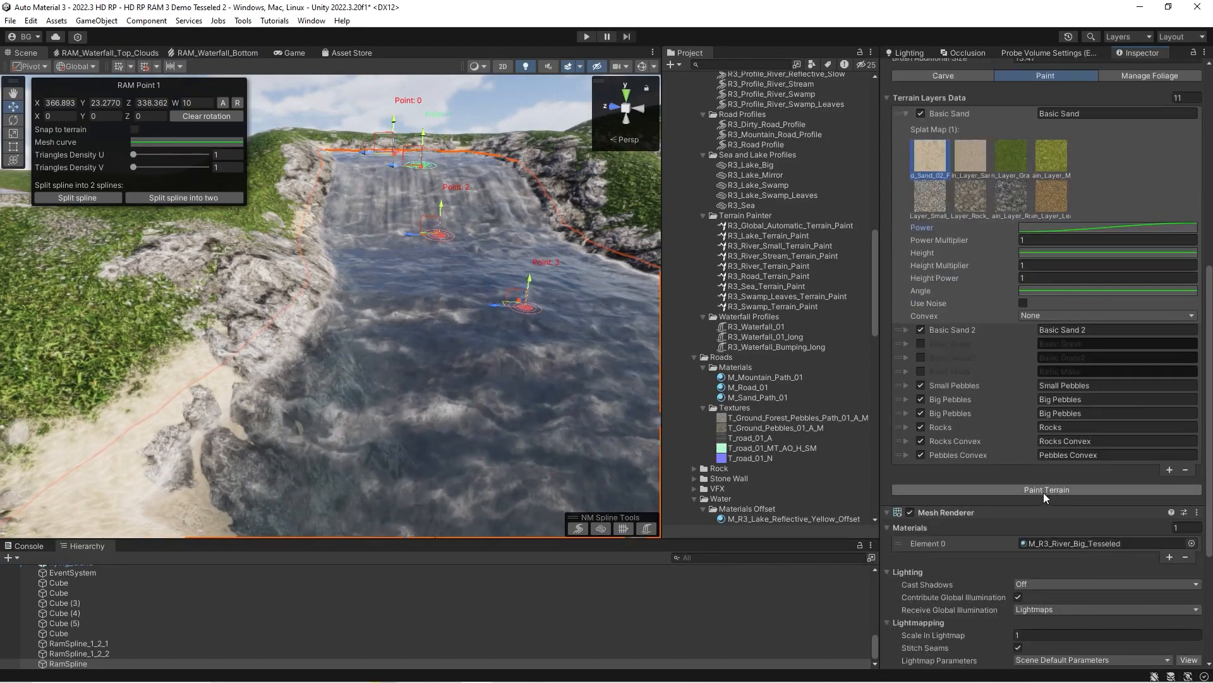
pyautogui.click(1044, 490)
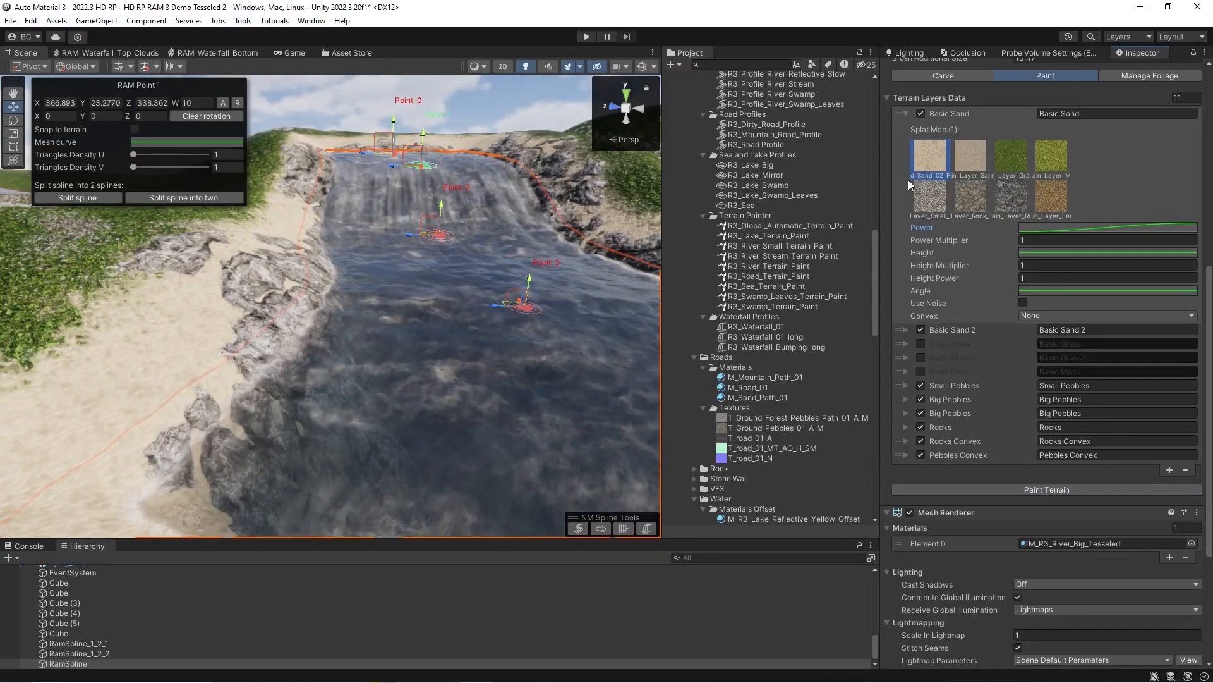
# Try to set the first key's time on the Basic Sand layer's Power curve to -1, and repaint the terrain.
pyautogui.click(1029, 234)
pyautogui.click(1046, 228)
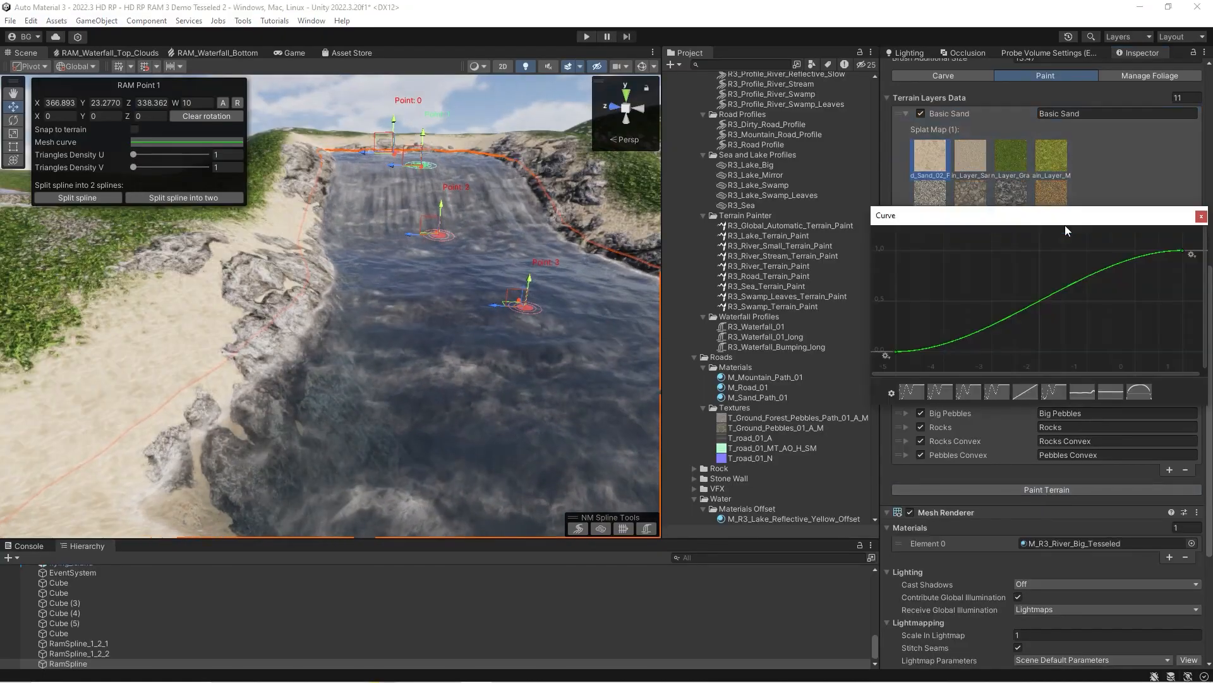
pyautogui.rightClick(895, 355)
pyautogui.click(916, 374)
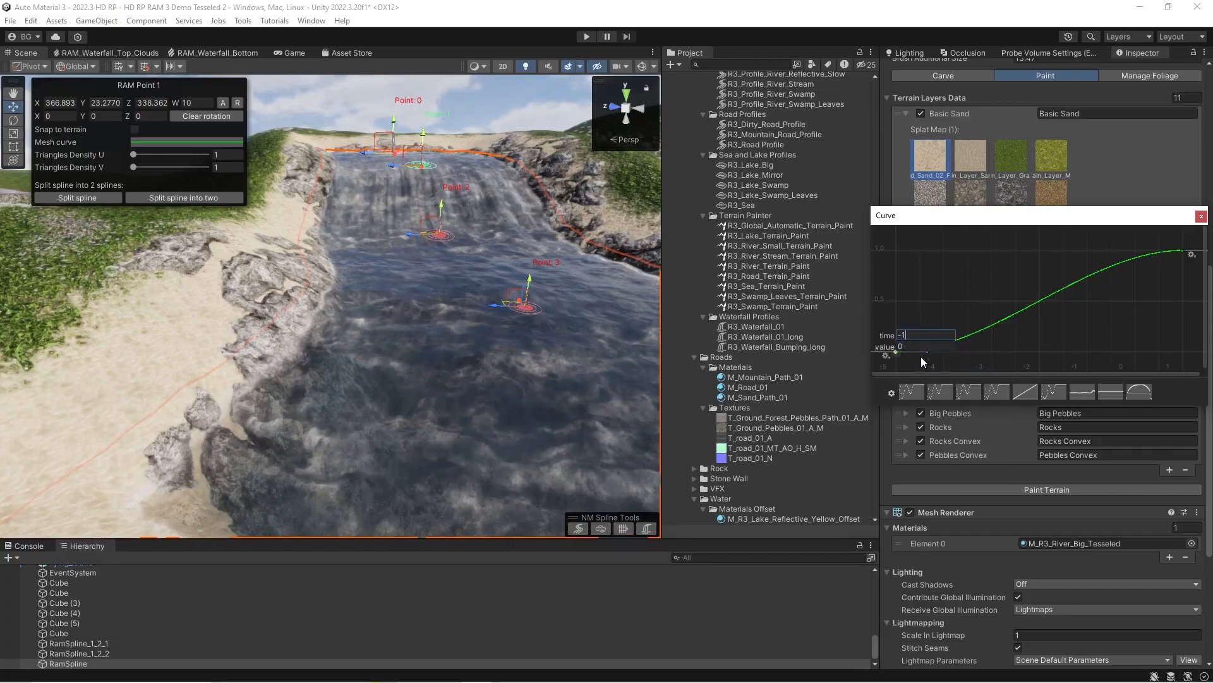
pyautogui.click(1015, 488)
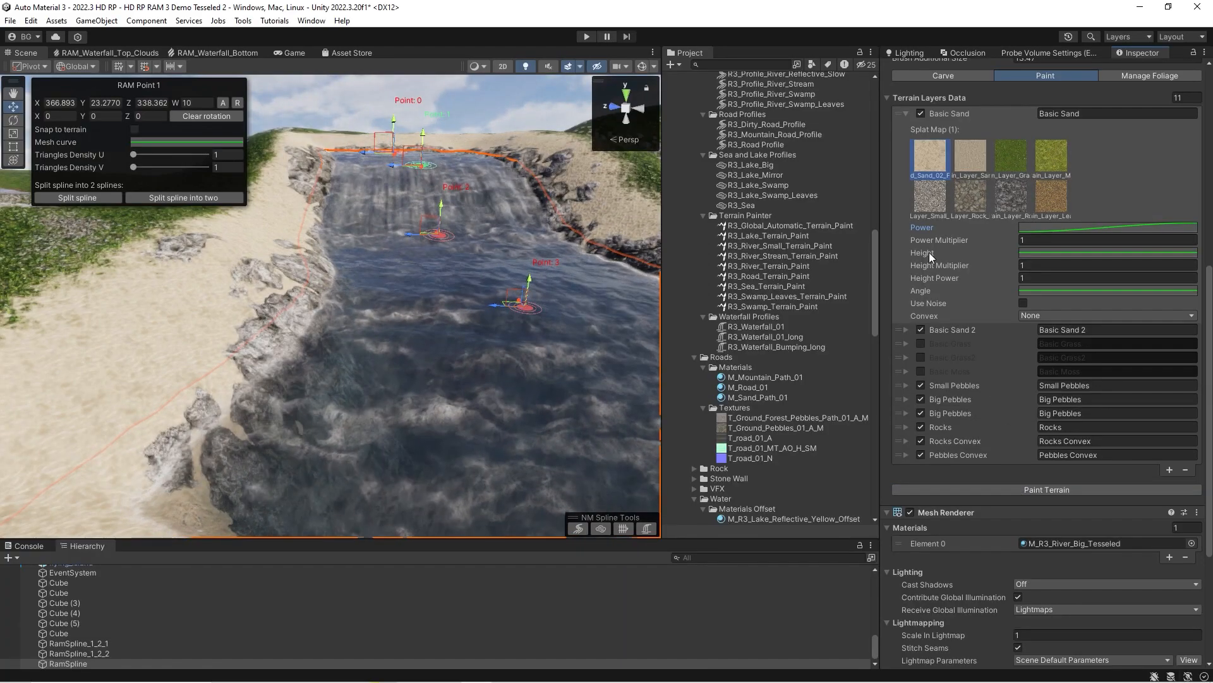
# Edit the first key of the Basic Sand layer's Power curve to time -1, close the curve, and paint the terrain again.
pyautogui.click(1036, 229)
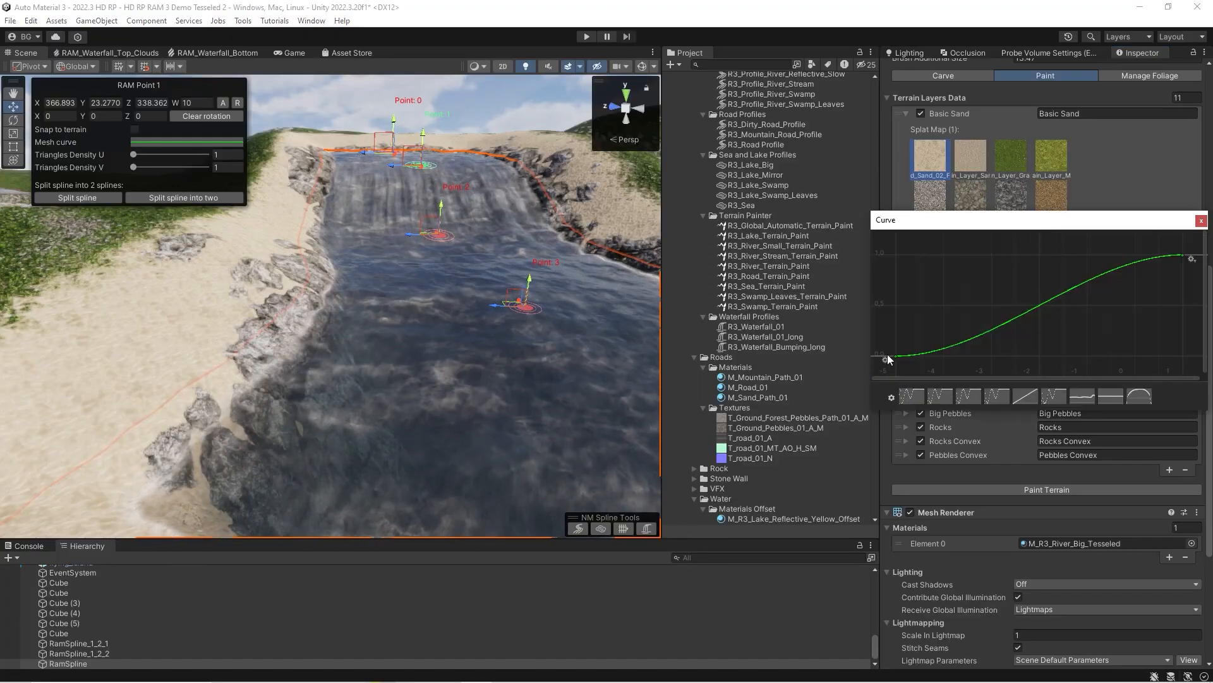
pyautogui.rightClick(888, 354)
pyautogui.click(920, 362)
pyautogui.rightClick(899, 356)
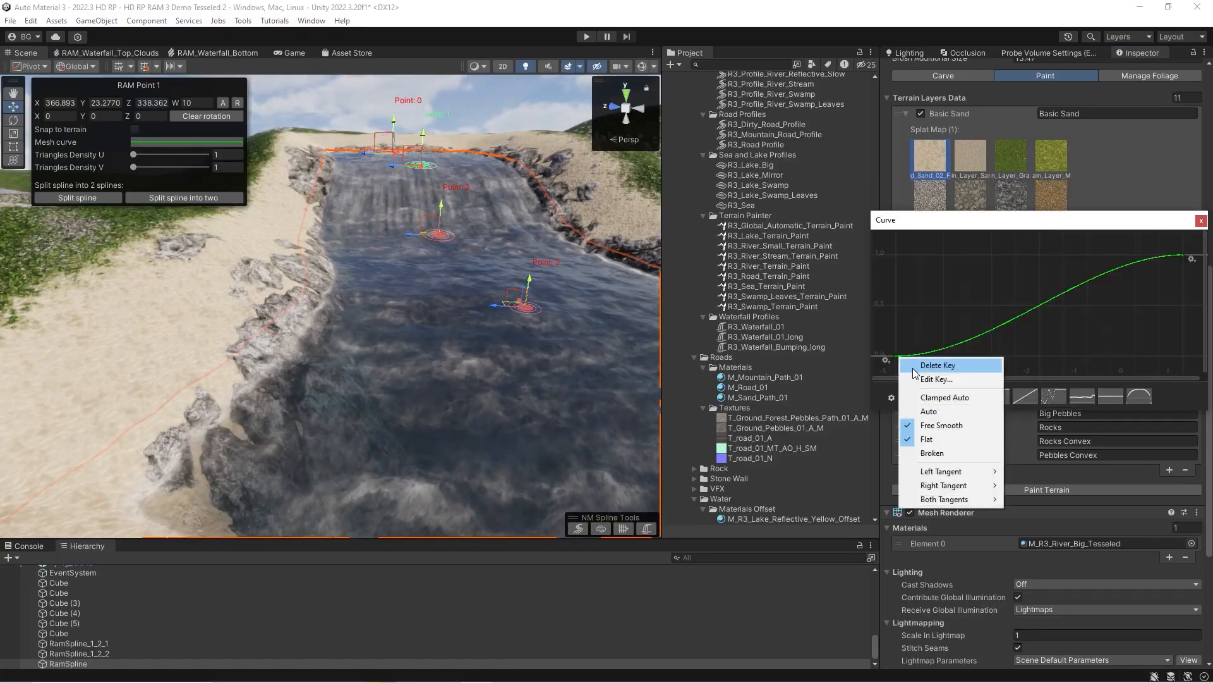
pyautogui.click(917, 377)
pyautogui.click(911, 340)
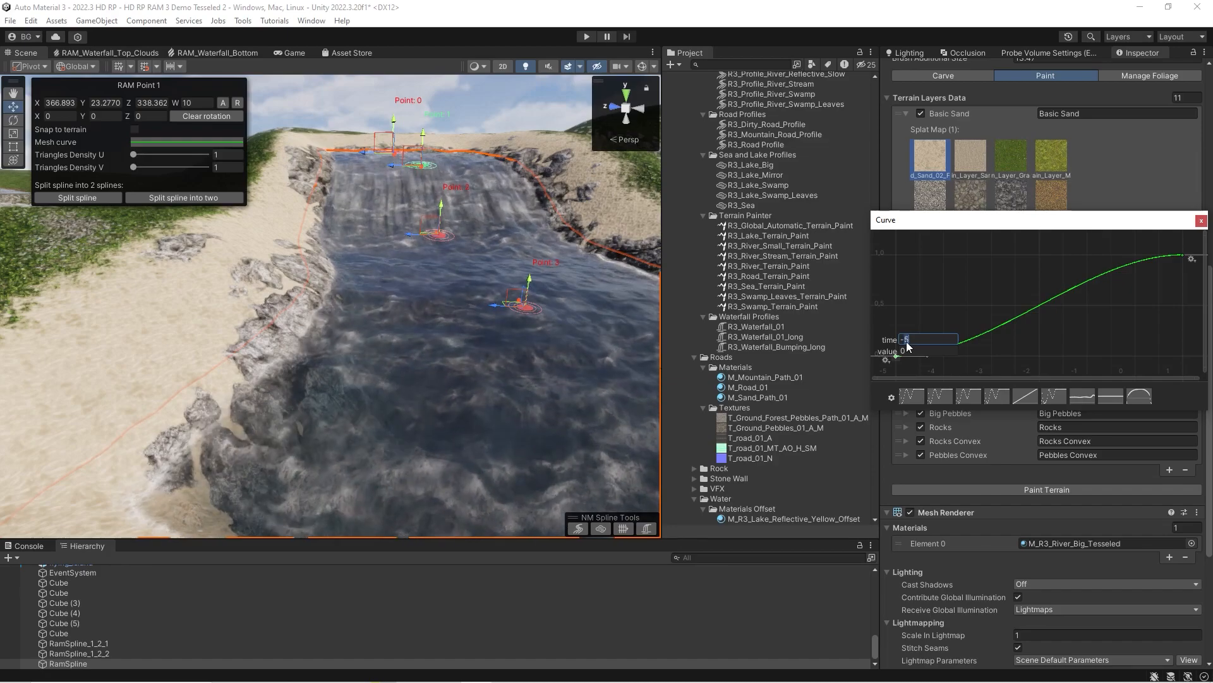
pyautogui.write('1')
pyautogui.press('Return')
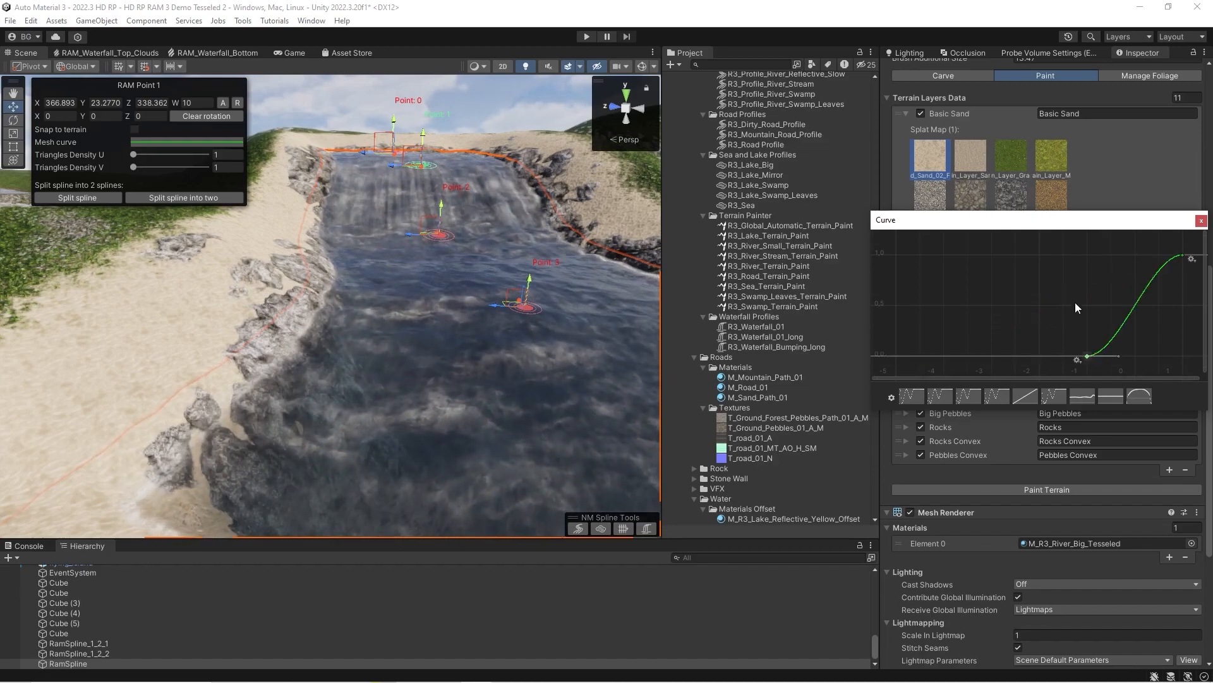
pyautogui.click(1201, 219)
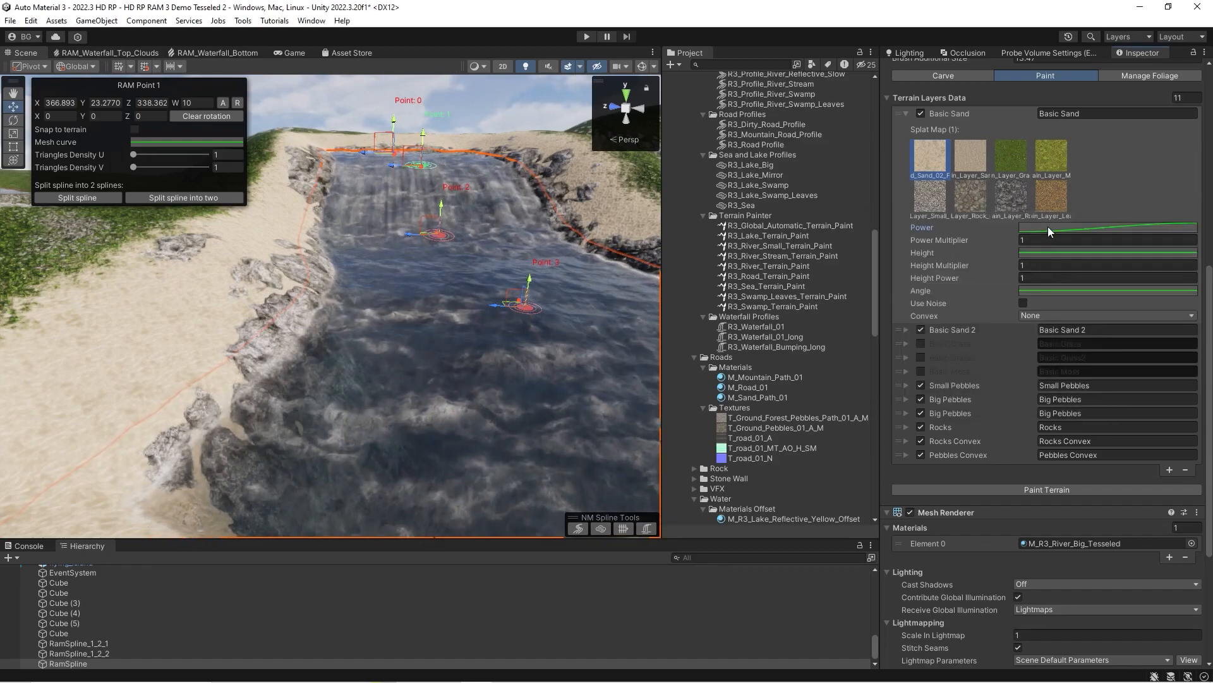
pyautogui.click(1010, 489)
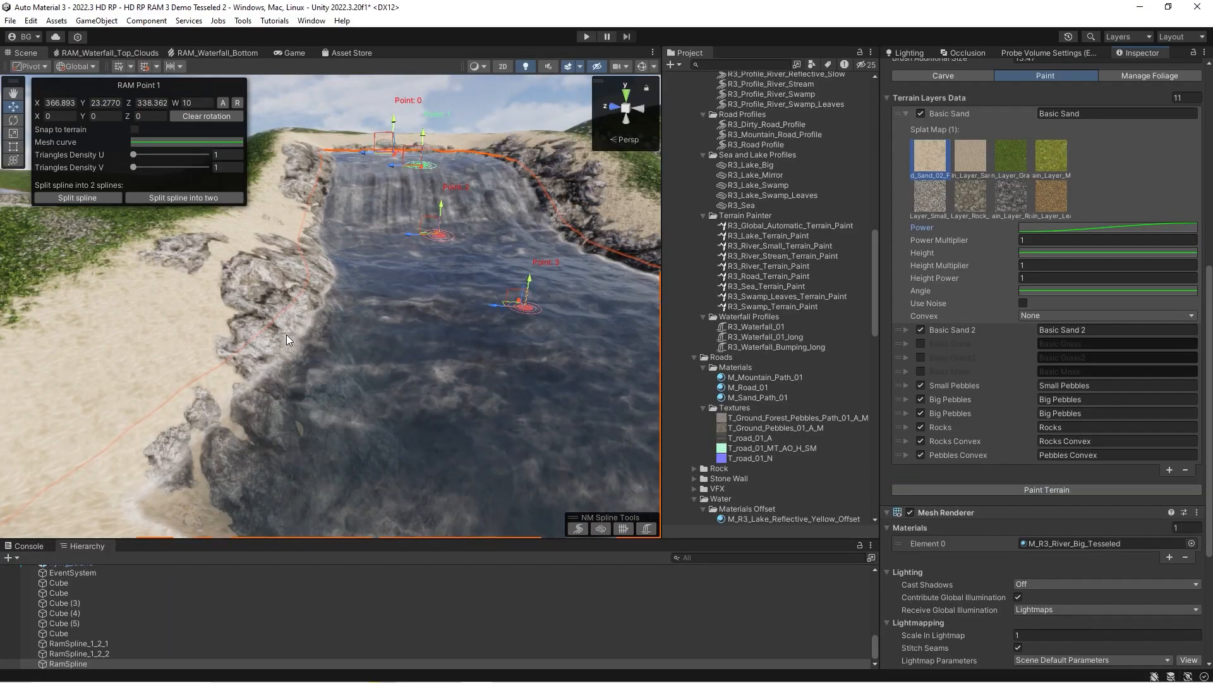
# Expand the Rocks layer, examine its Angle curve against the river banks, and collapse the layer again.
pyautogui.moveTo(284, 316)
pyautogui.mouseDown(button='right')
pyautogui.moveTo(284, 335)
pyautogui.moveTo(287, 321)
pyautogui.mouseUp(button='right')
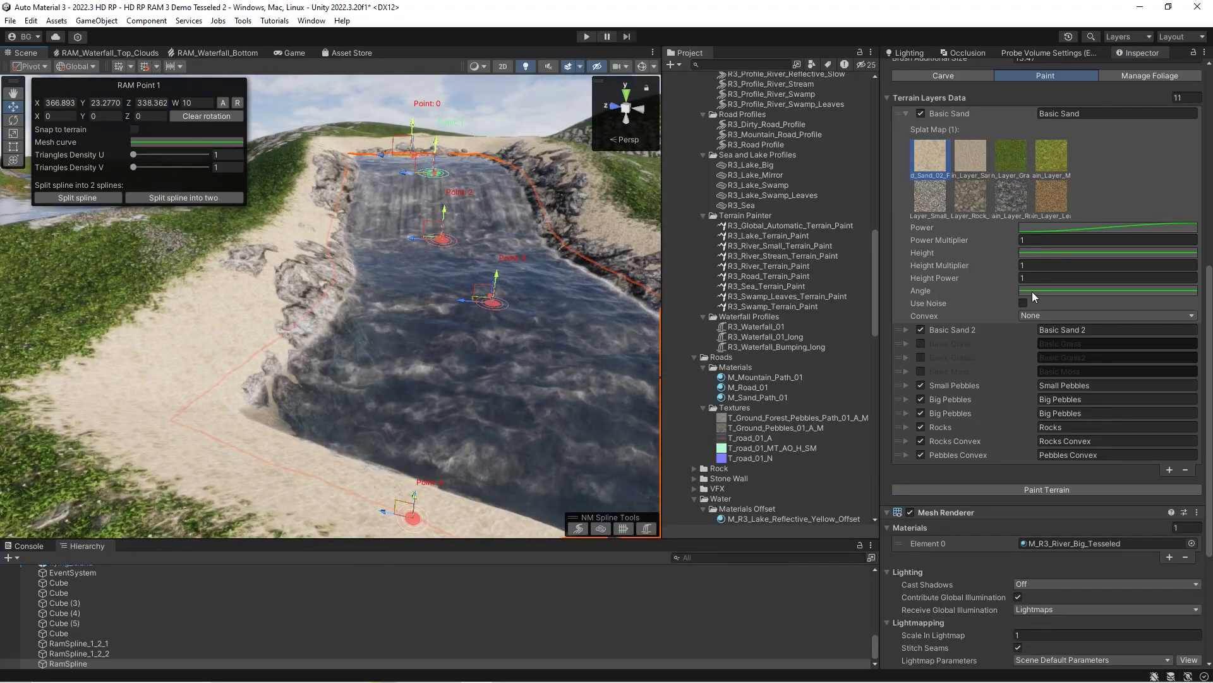
pyautogui.click(906, 426)
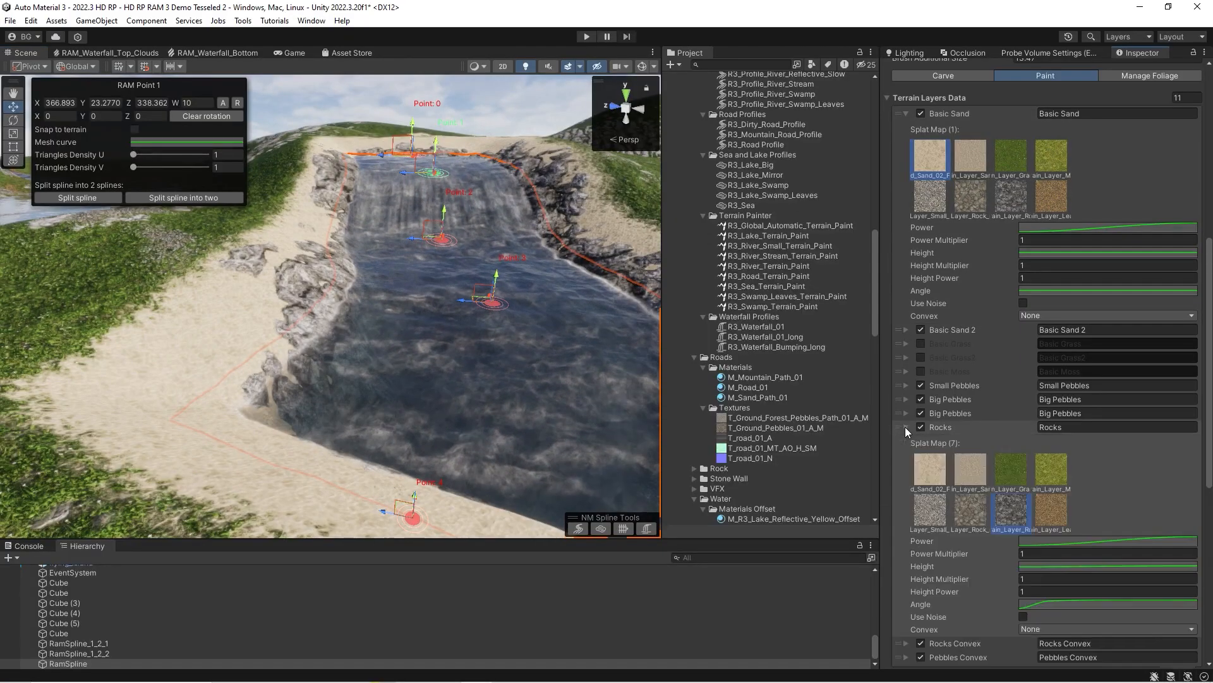
pyautogui.scroll(-3, 935, 455)
pyautogui.click(1071, 468)
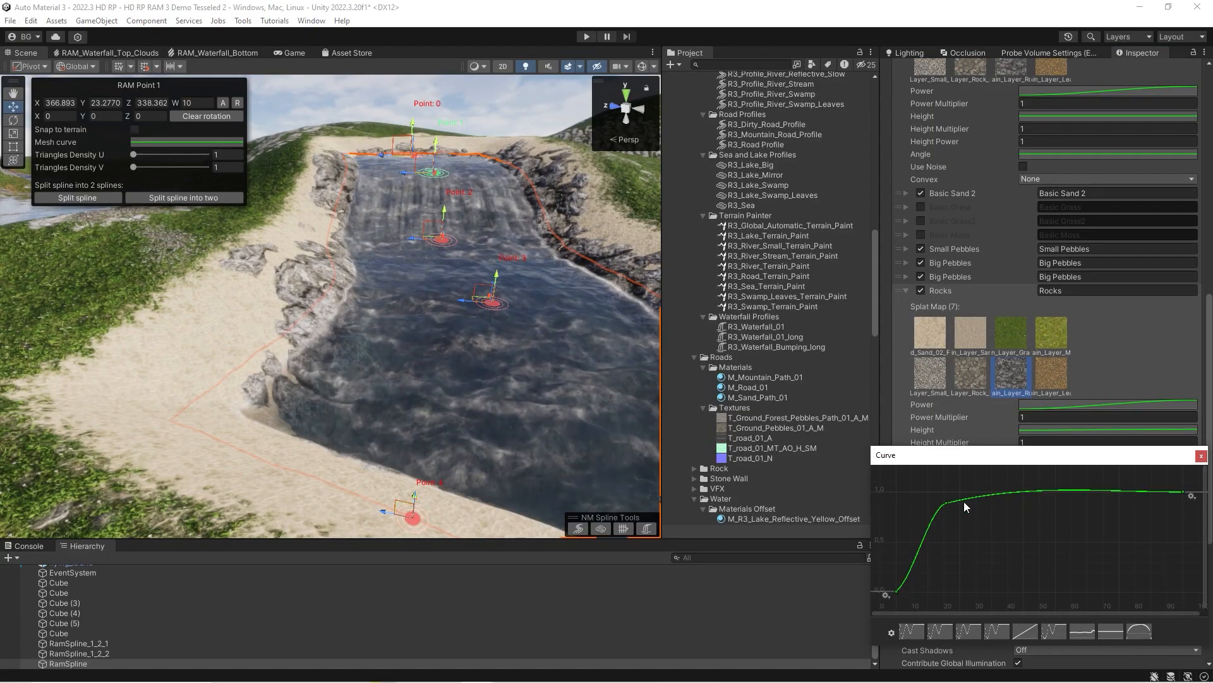
pyautogui.click(1202, 456)
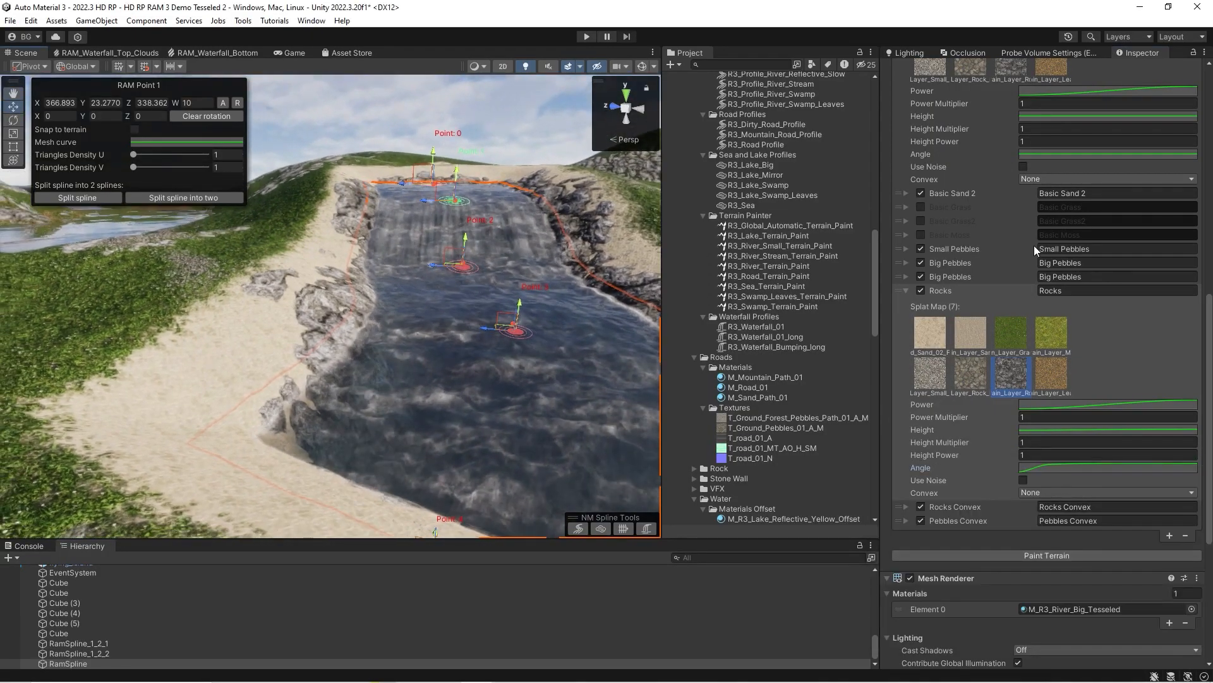
pyautogui.scroll(3, 1023, 257)
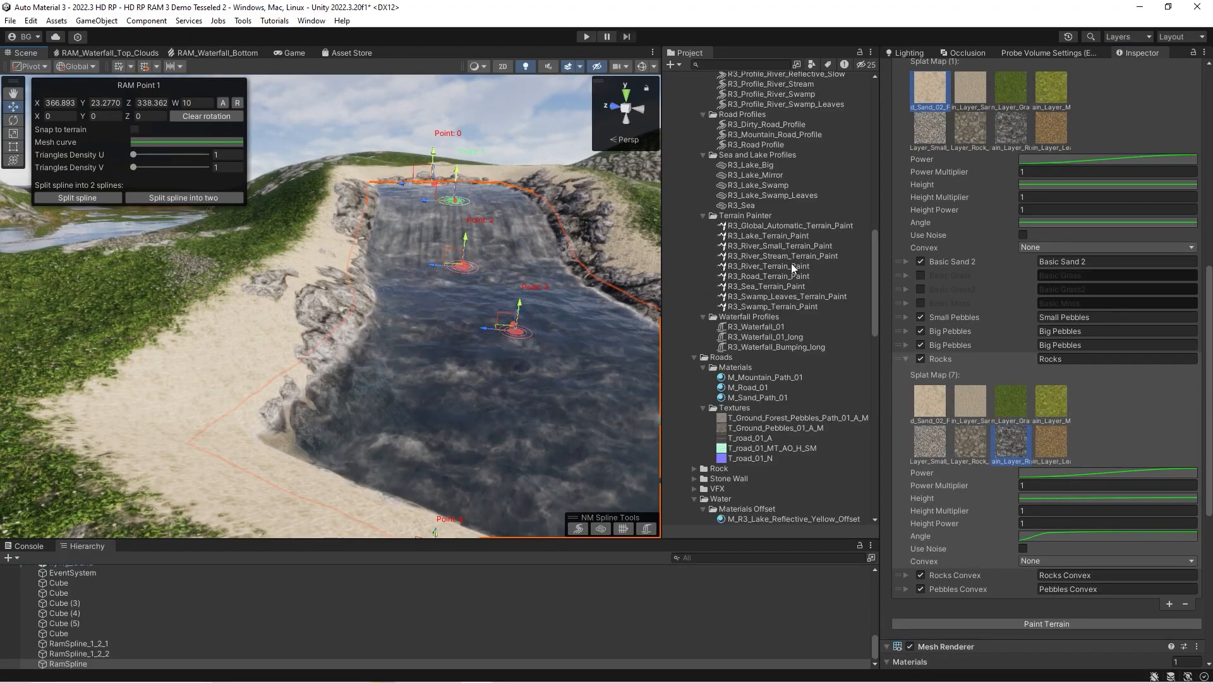
pyautogui.click(904, 359)
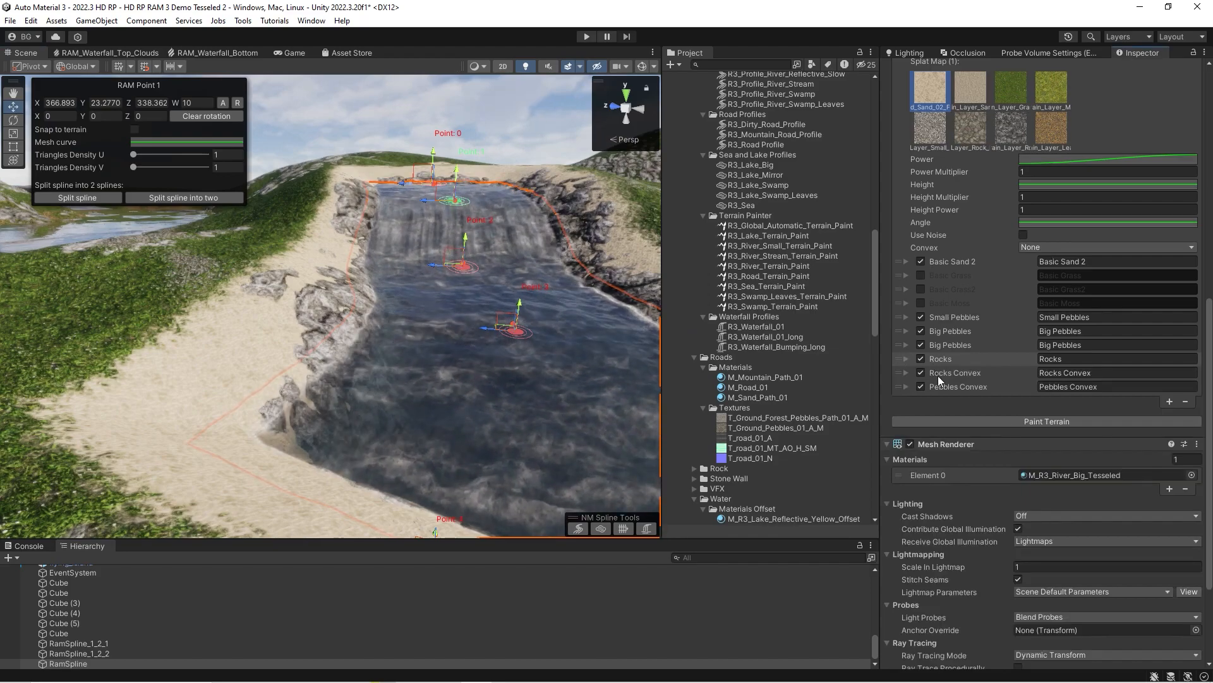
# Expand the Rocks Convex layer and review its Convex mode options and step settings, comparing them with rocky parts of the terrain.
pyautogui.click(905, 374)
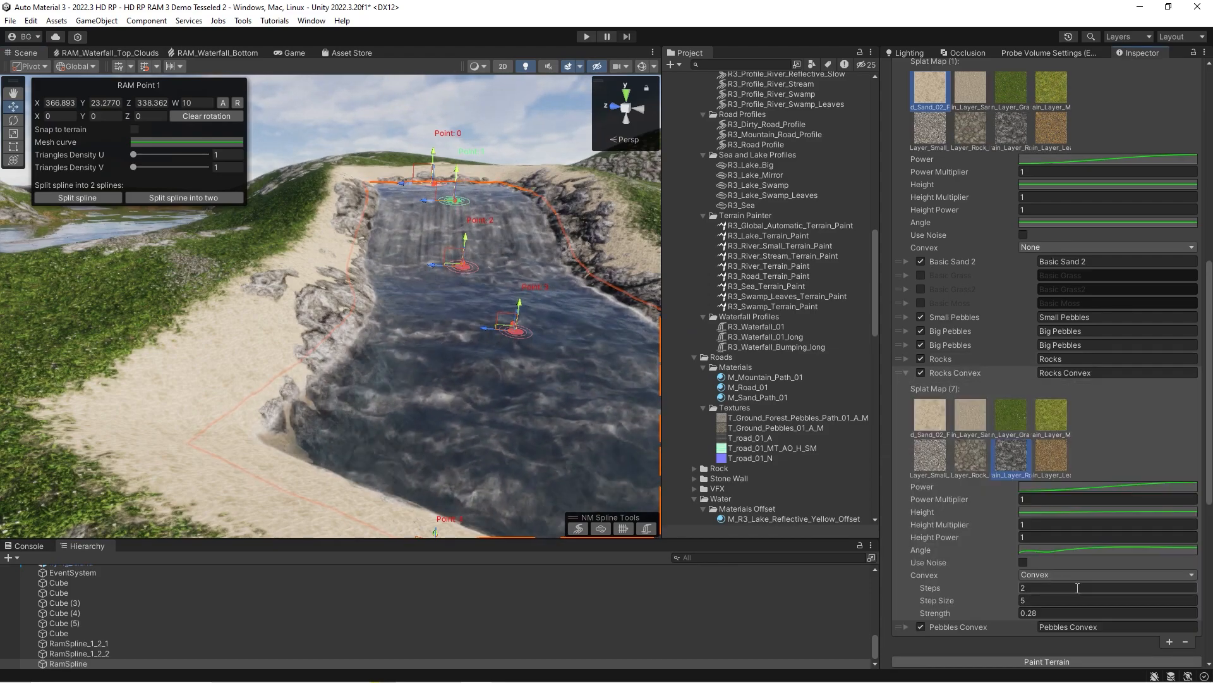
pyautogui.moveTo(316, 334); pyautogui.dragTo(729, 401, button='right')
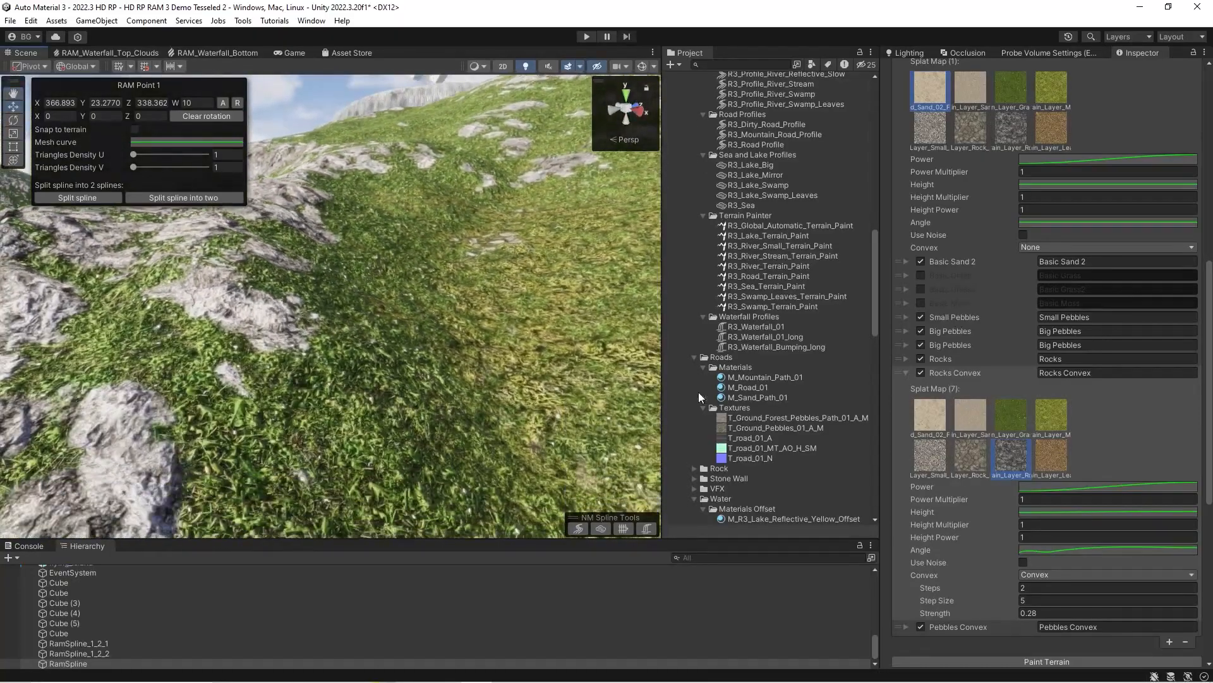
pyautogui.moveTo(339, 321); pyautogui.dragTo(374, 344, button='right')
pyautogui.moveTo(214, 336); pyautogui.dragTo(804, 327, button='right')
pyautogui.scroll(-5, 1064, 393)
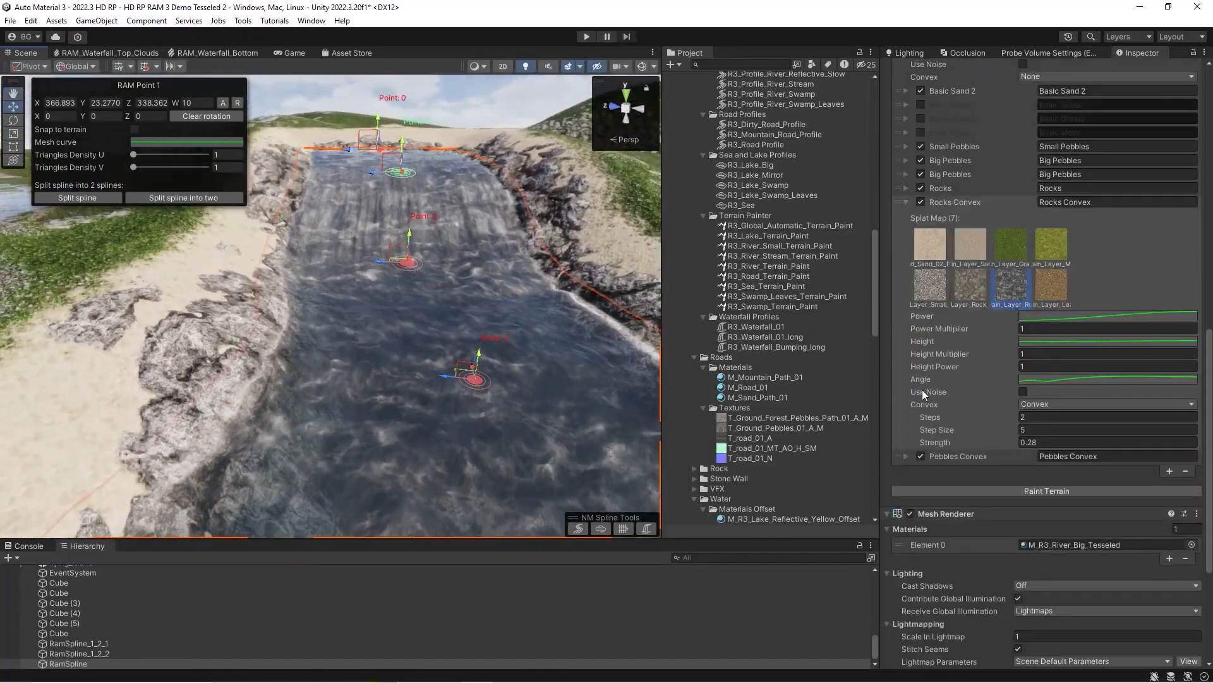
pyautogui.click(1030, 403)
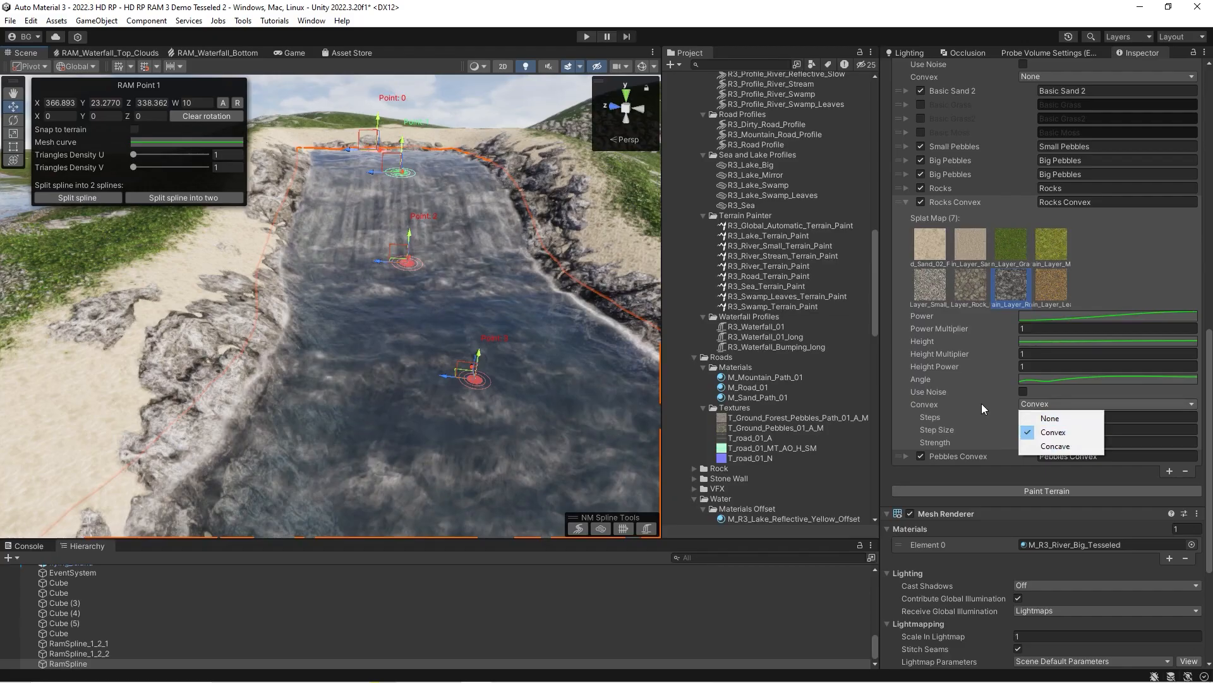
pyautogui.click(934, 425)
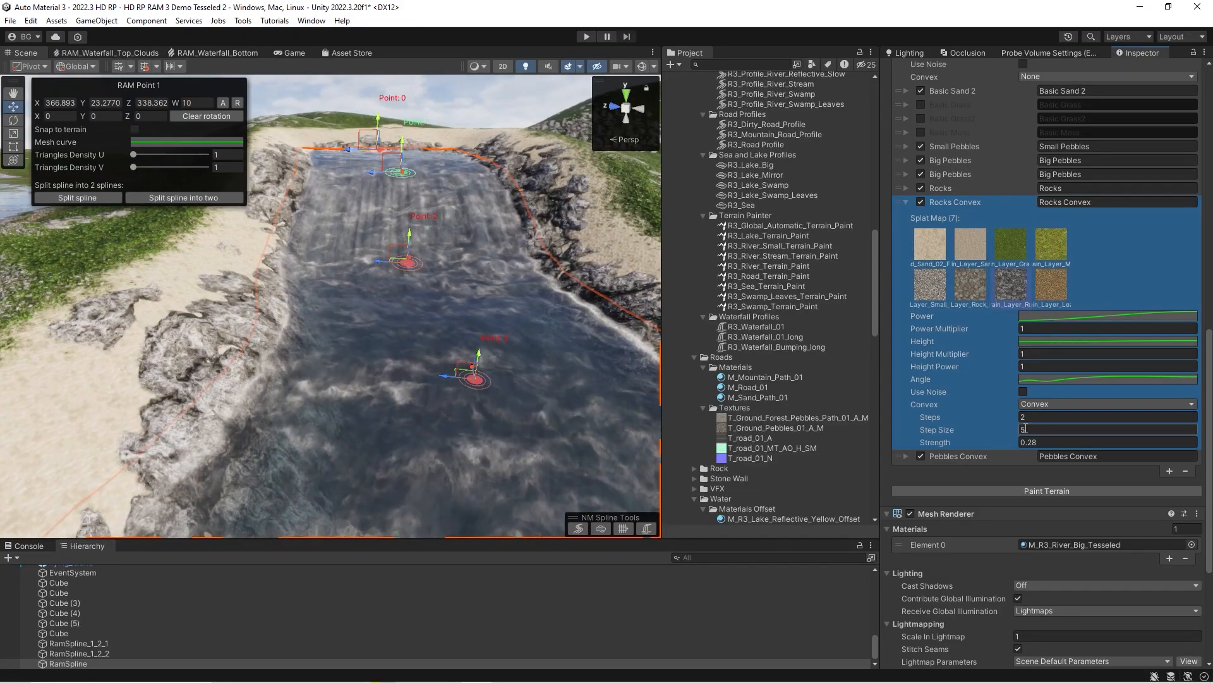
# Inspect the painted rocky banks along the hillside river from afar and up close, and return to the beginning of the scene hierarchy.
pyautogui.moveTo(452, 339); pyautogui.dragTo(419, 321, button='right')
pyautogui.press('s')
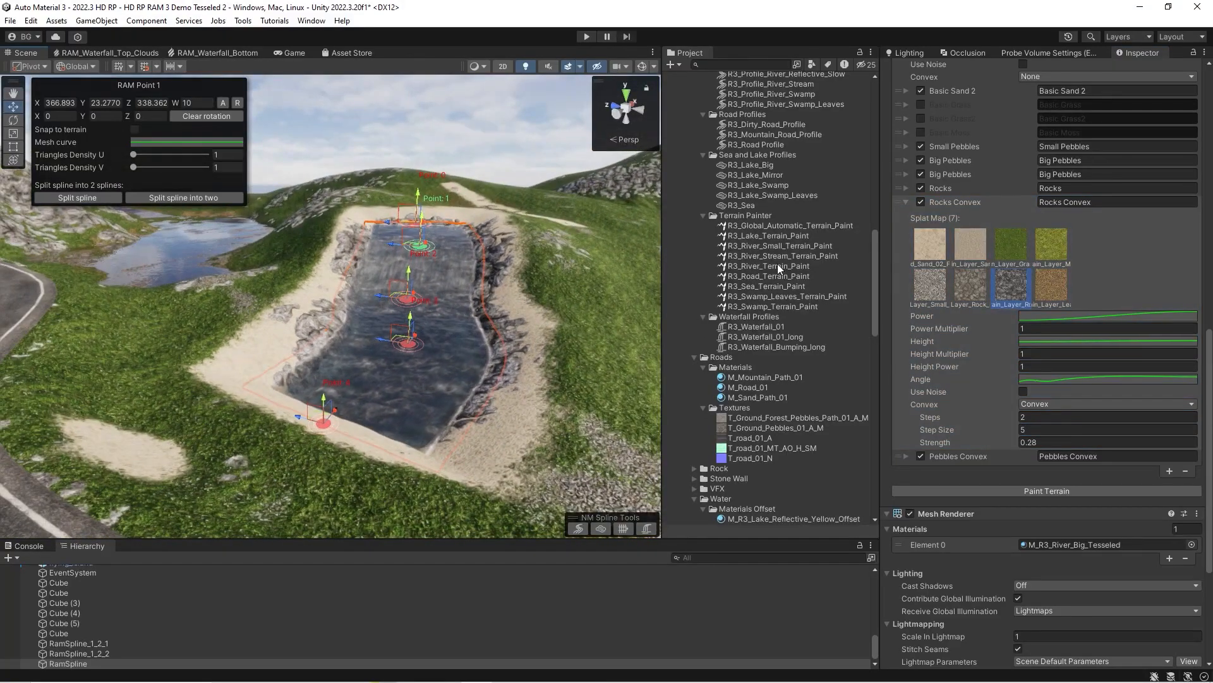
pyautogui.moveTo(499, 316)
pyautogui.mouseDown(button='right')
pyautogui.moveTo(464, 317)
pyautogui.moveTo(493, 328)
pyautogui.mouseUp(button='right')
pyautogui.moveTo(386, 357); pyautogui.dragTo(416, 371, button='right')
pyautogui.press('w')
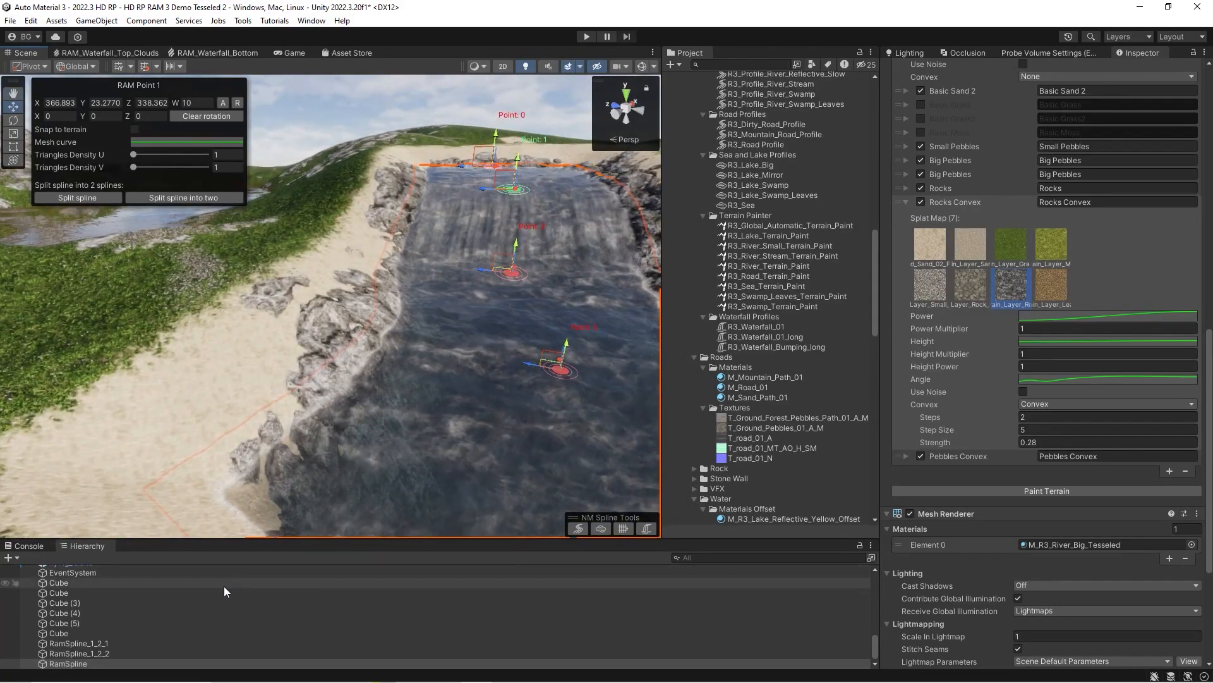
pyautogui.scroll(10, 187, 582)
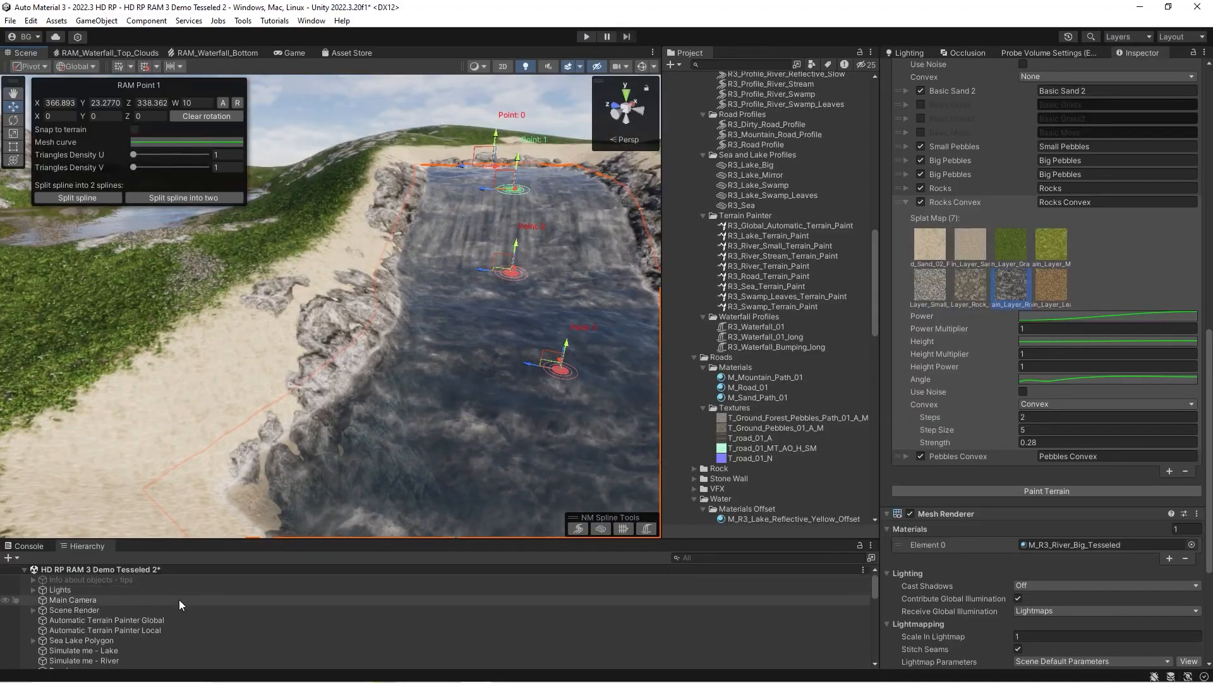